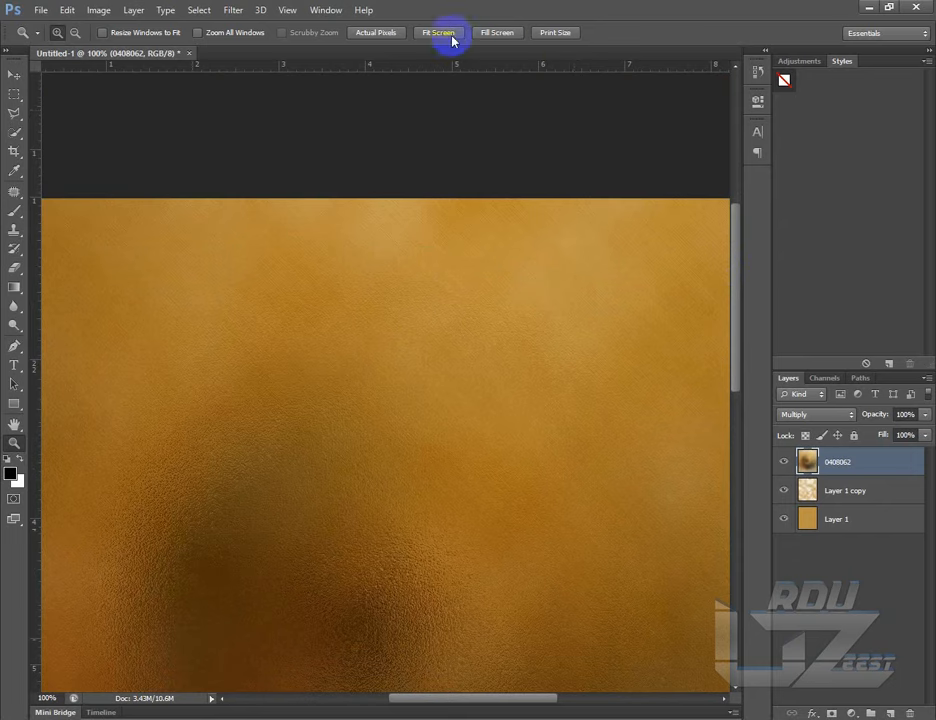
- Fit the whole textured background image in view
click(446, 35)
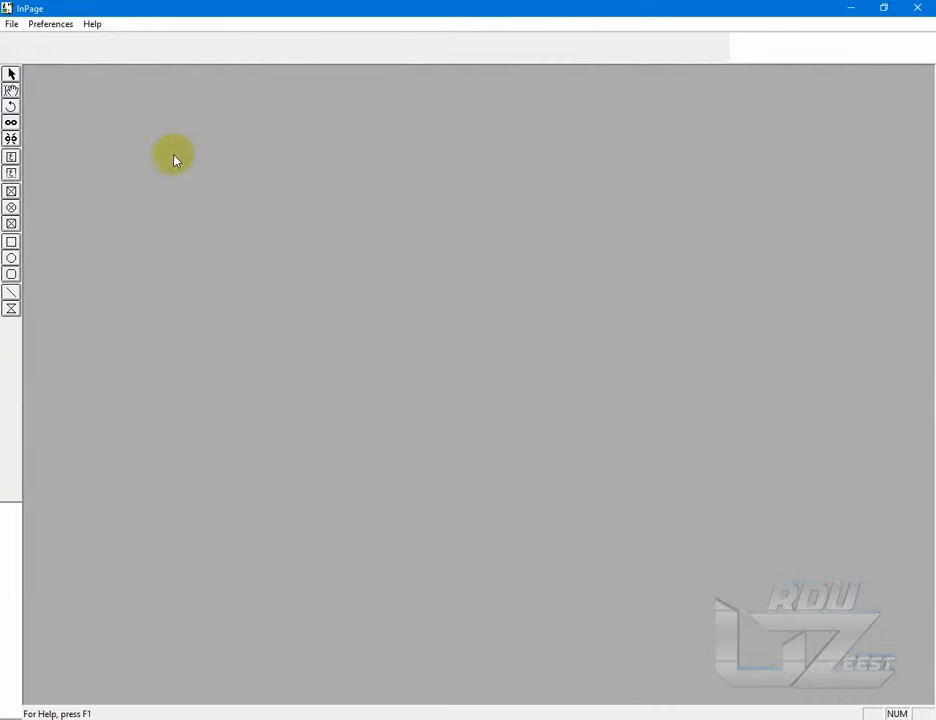
- Switch to InPage and create a new blank document
click(11, 24)
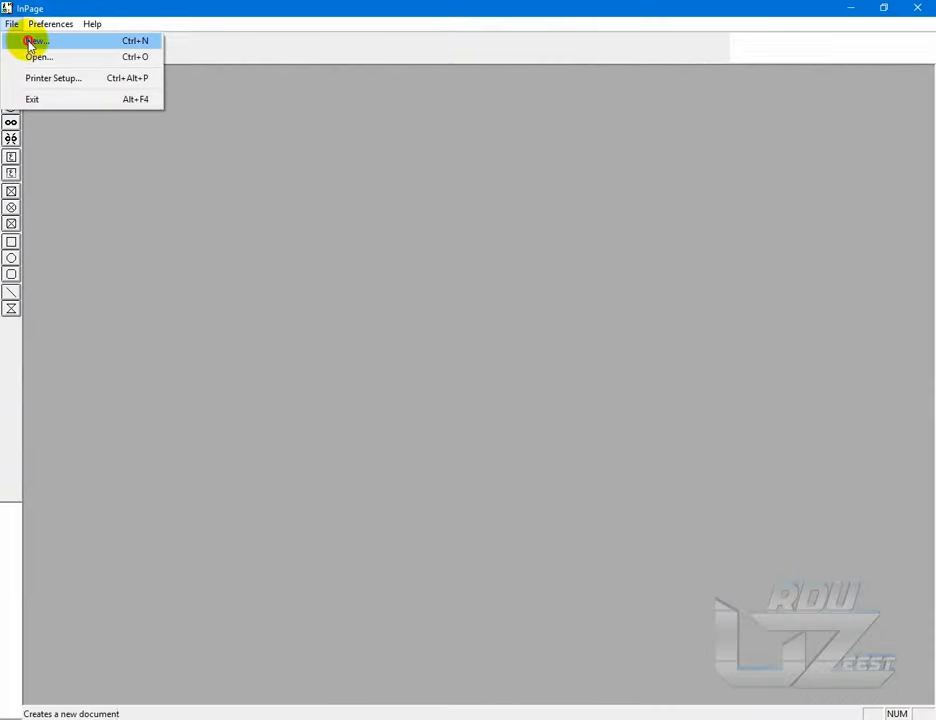
click(30, 42)
click(582, 318)
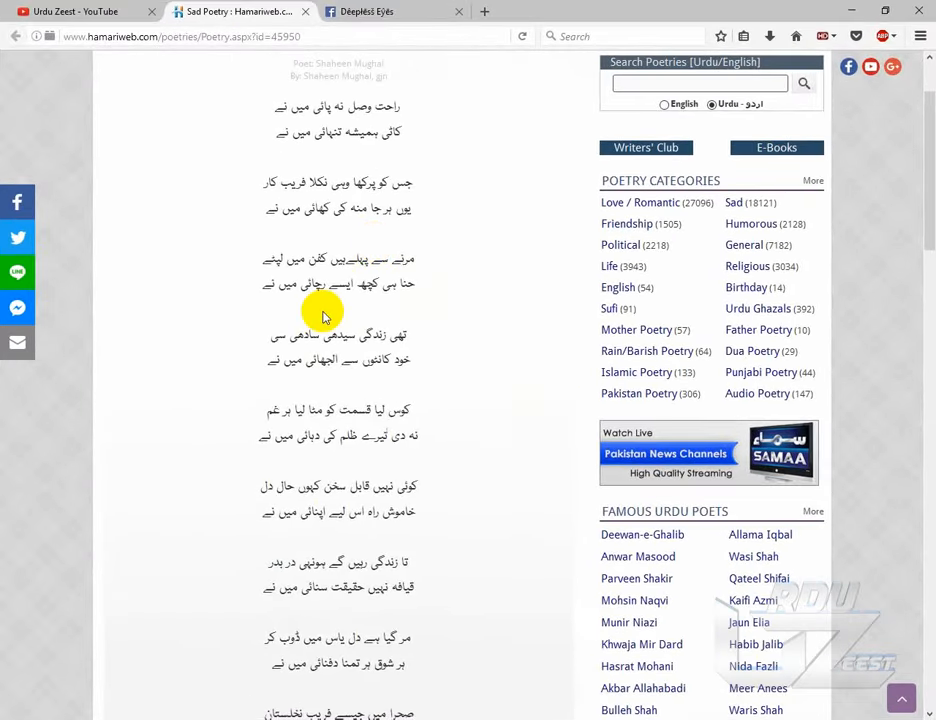
- Switch to the Hamariweb sad poetry page in the browser and copy all the poem's couplets, leaving out its title and poet credit
scroll(323, 317, down, 2)
scroll(323, 317, up, 2)
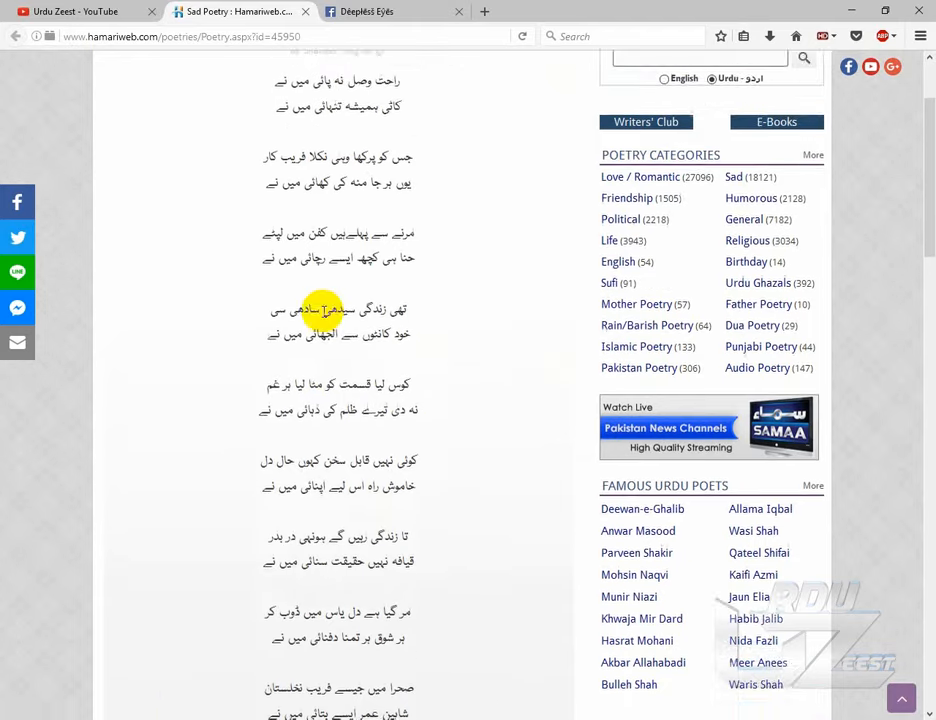
scroll(277, 157, up, 3)
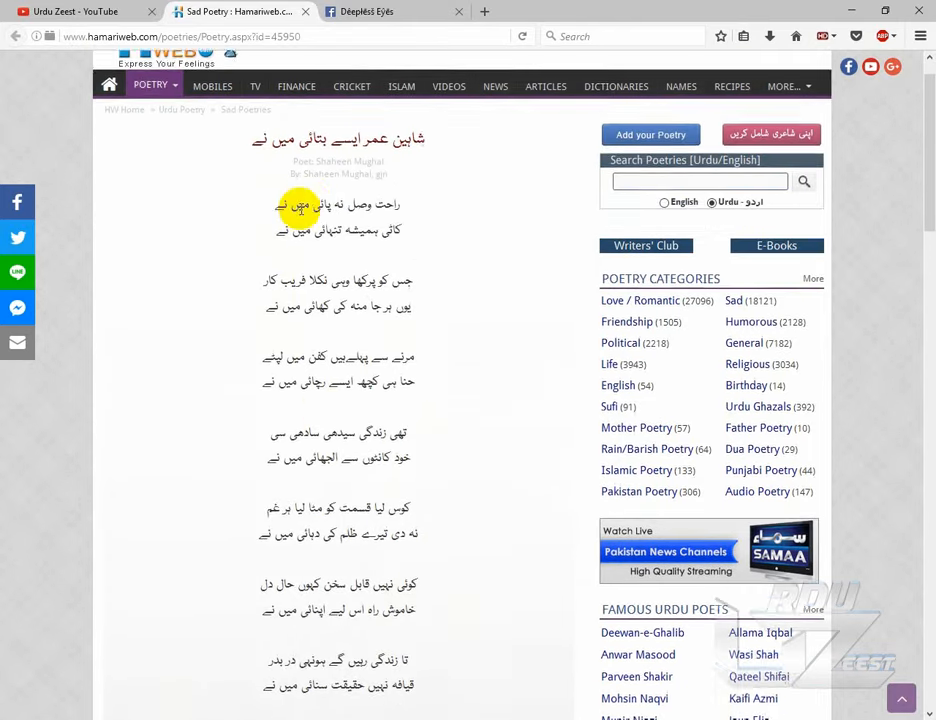
scroll(333, 240, down, 3)
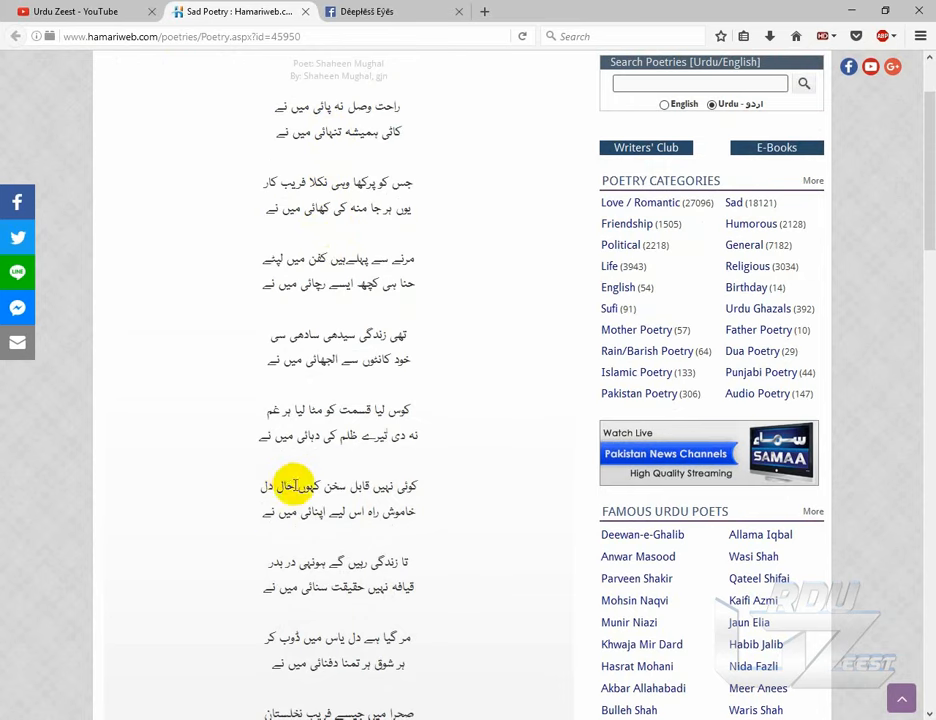
scroll(270, 585, down, 2)
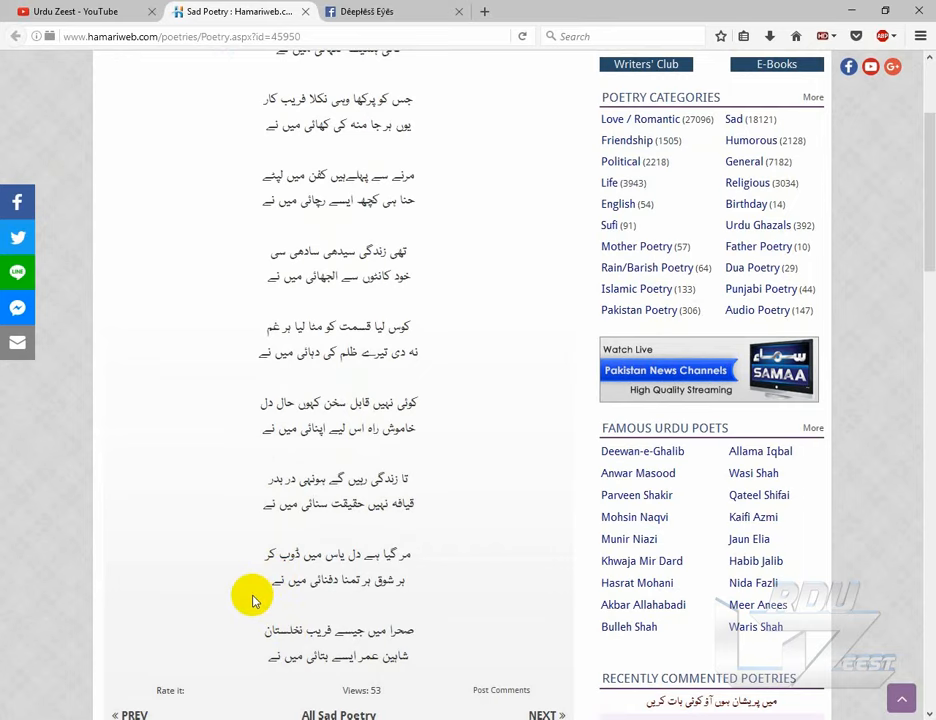
click(268, 664)
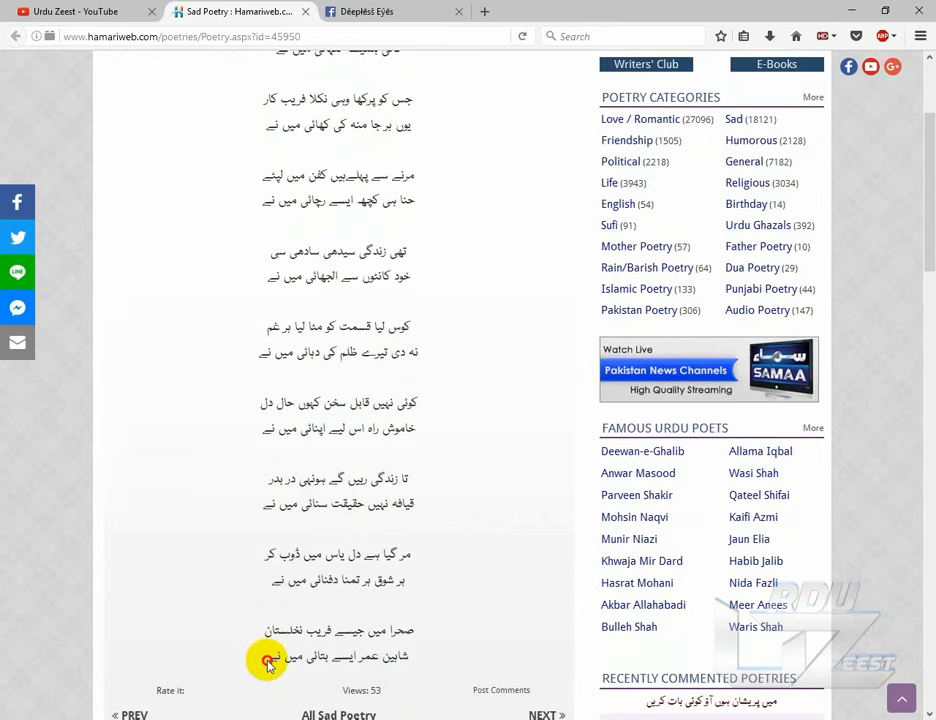
drag(268, 664, 388, 635)
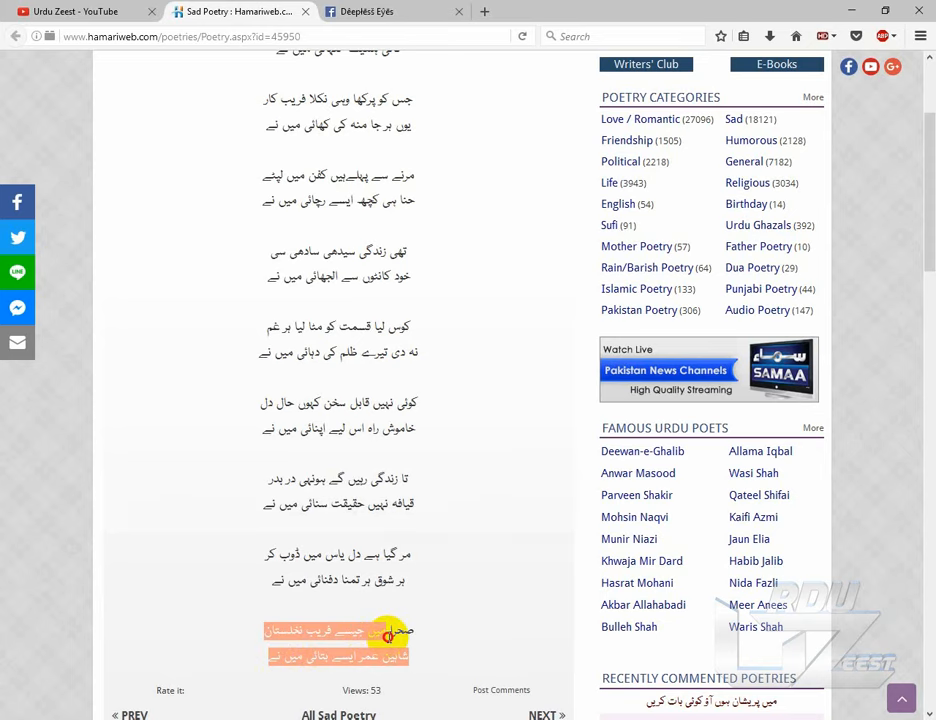
drag(388, 634, 378, 188)
right_click(378, 190)
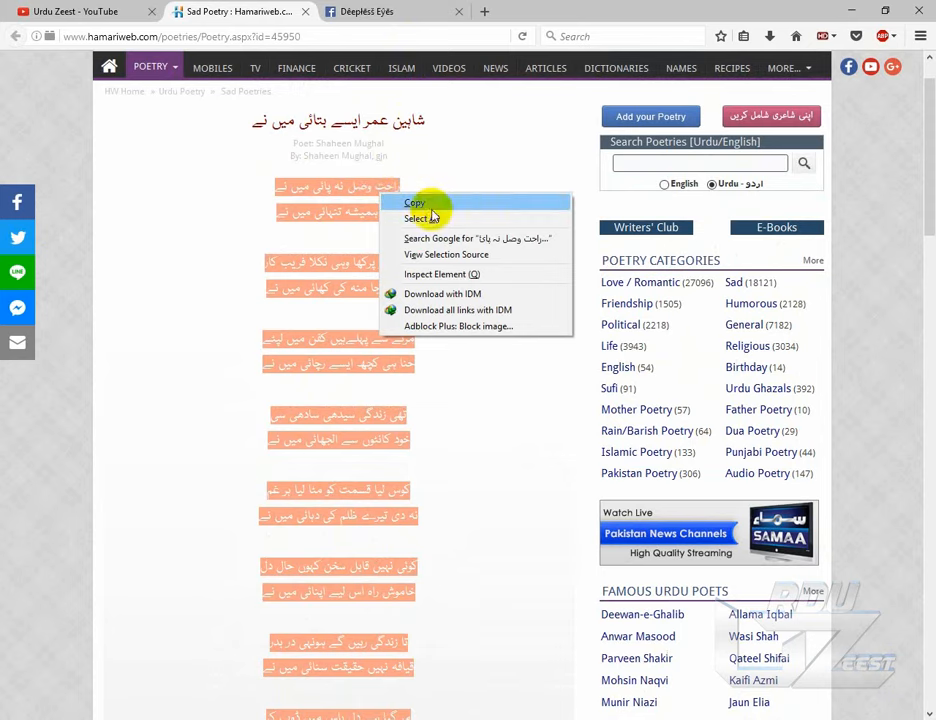
click(428, 204)
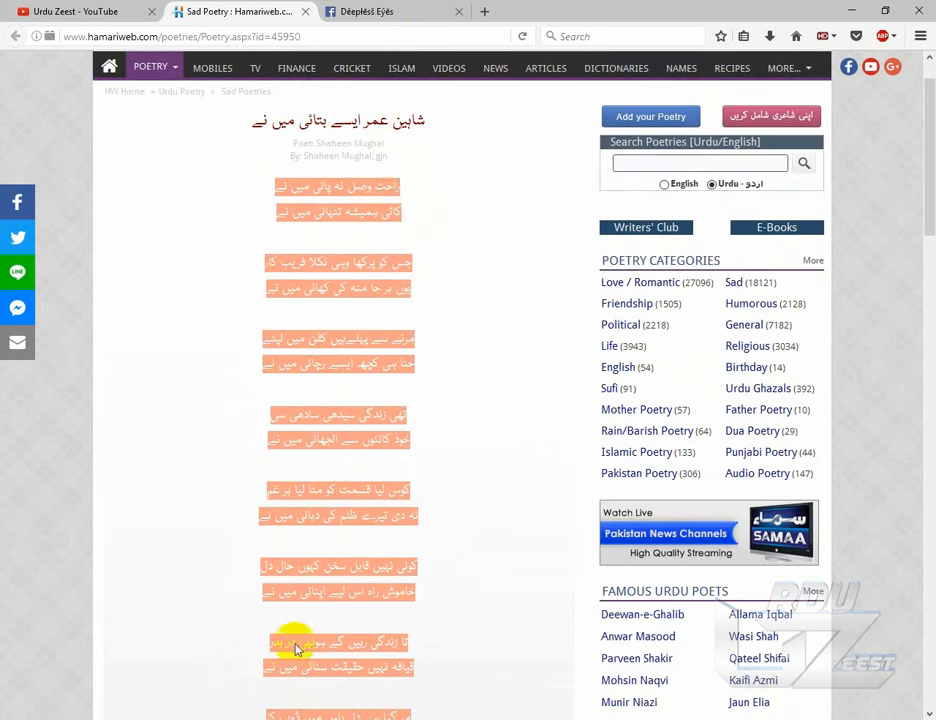
- Return to InPage and draw a large text box just inside the page margins, nearly filling the page
click(280, 718)
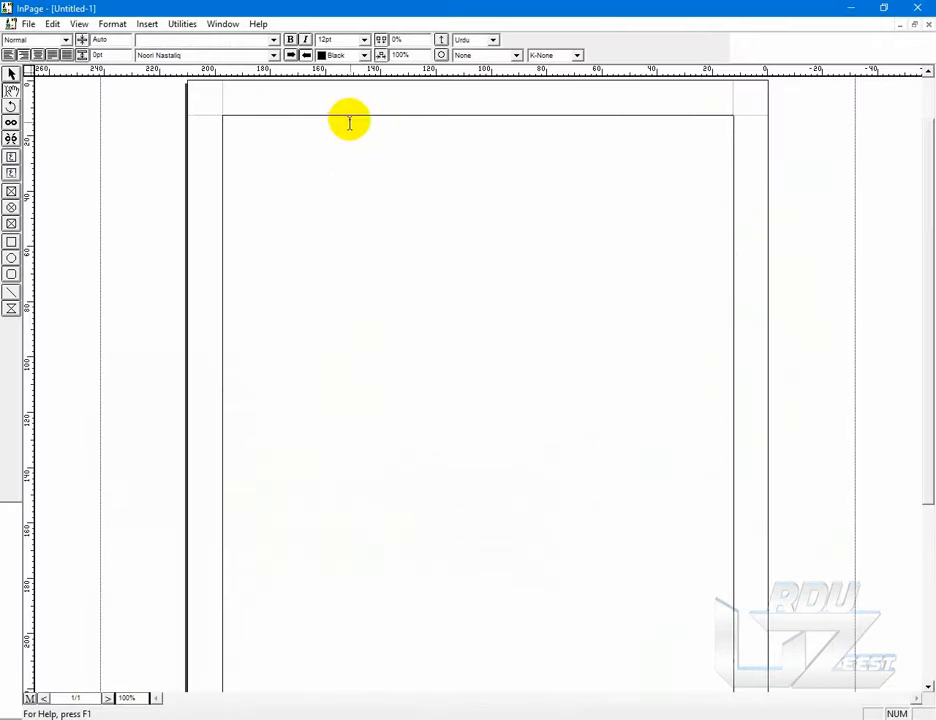
click(11, 76)
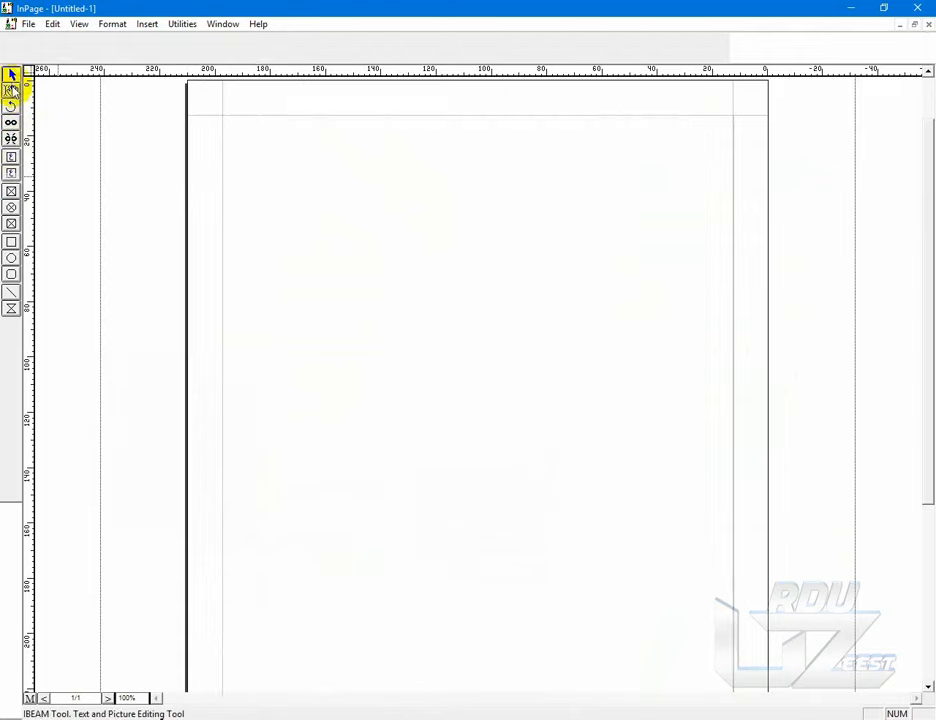
click(12, 157)
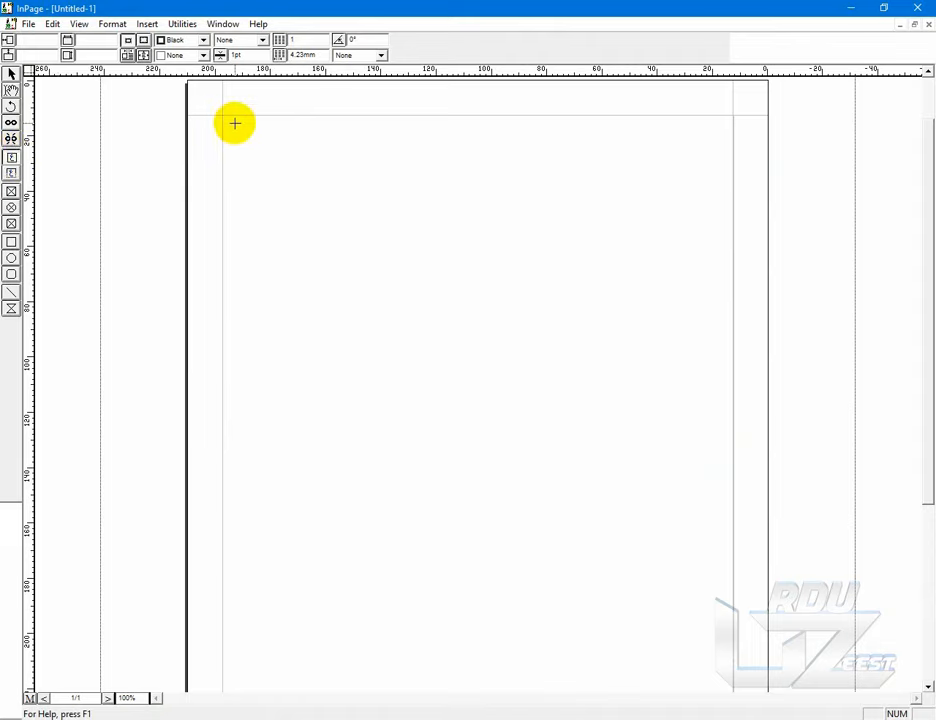
drag(236, 123, 719, 591)
- Paste the copied Urdu poem into the new text box and check it through to the last couplet
scroll(636, 469, up, 2)
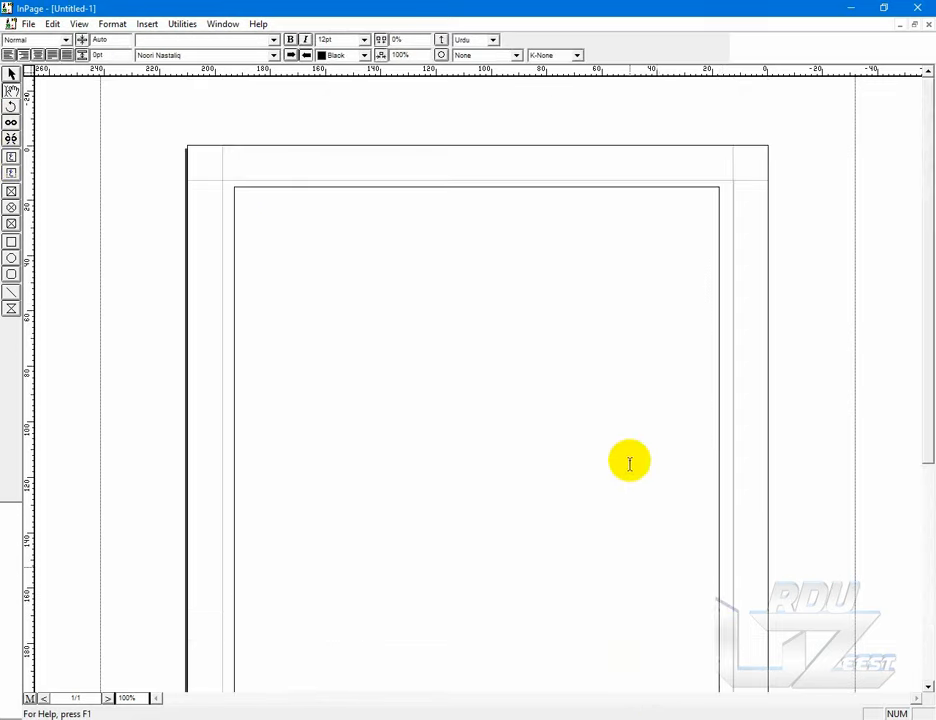
right_click(651, 230)
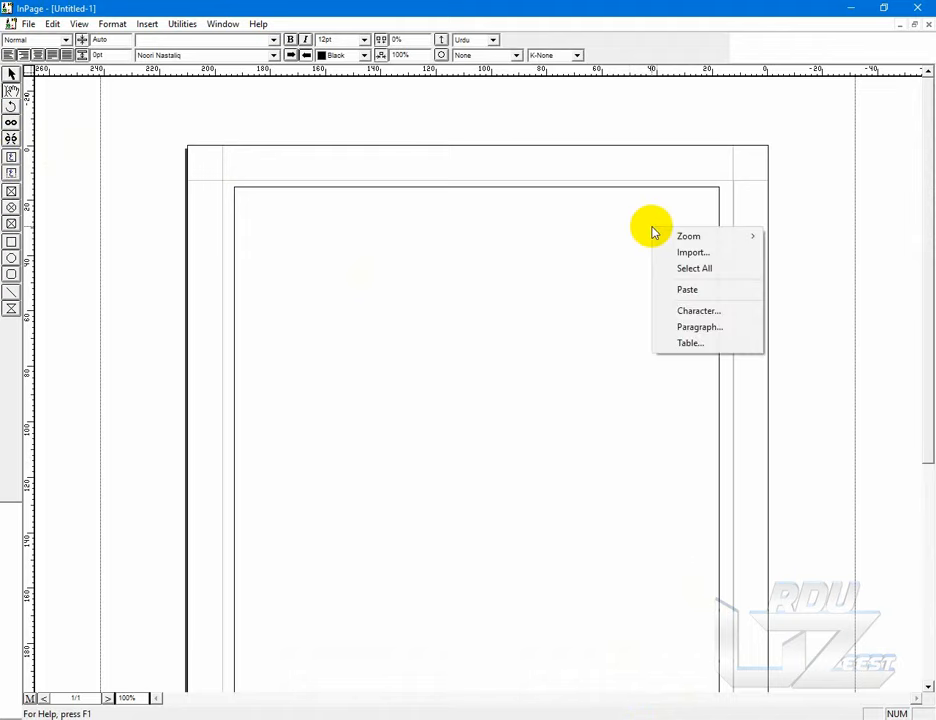
click(690, 289)
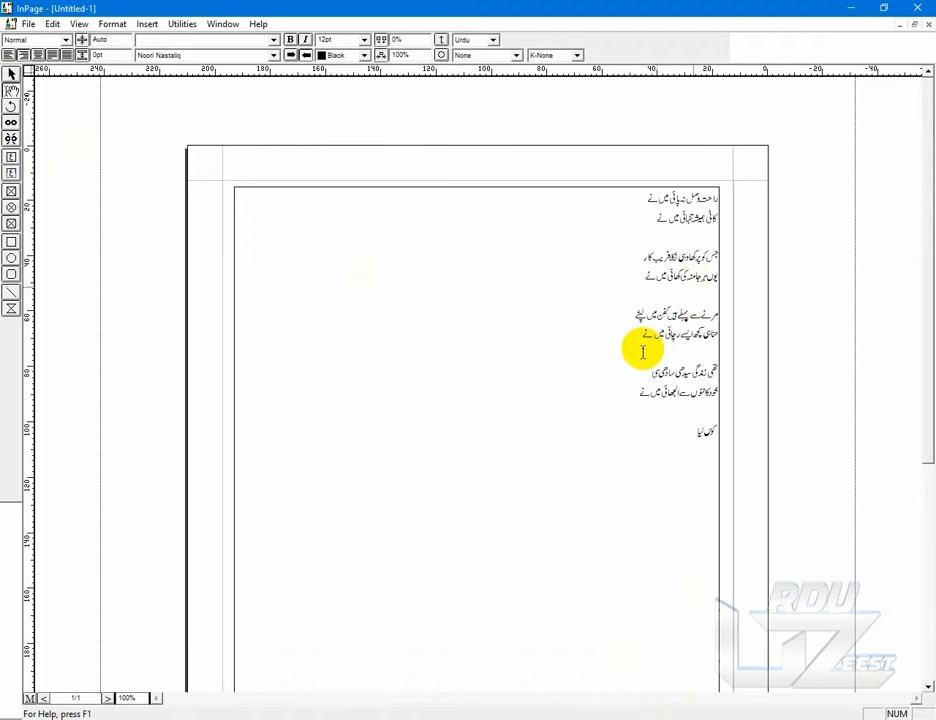
scroll(577, 404, down, 3)
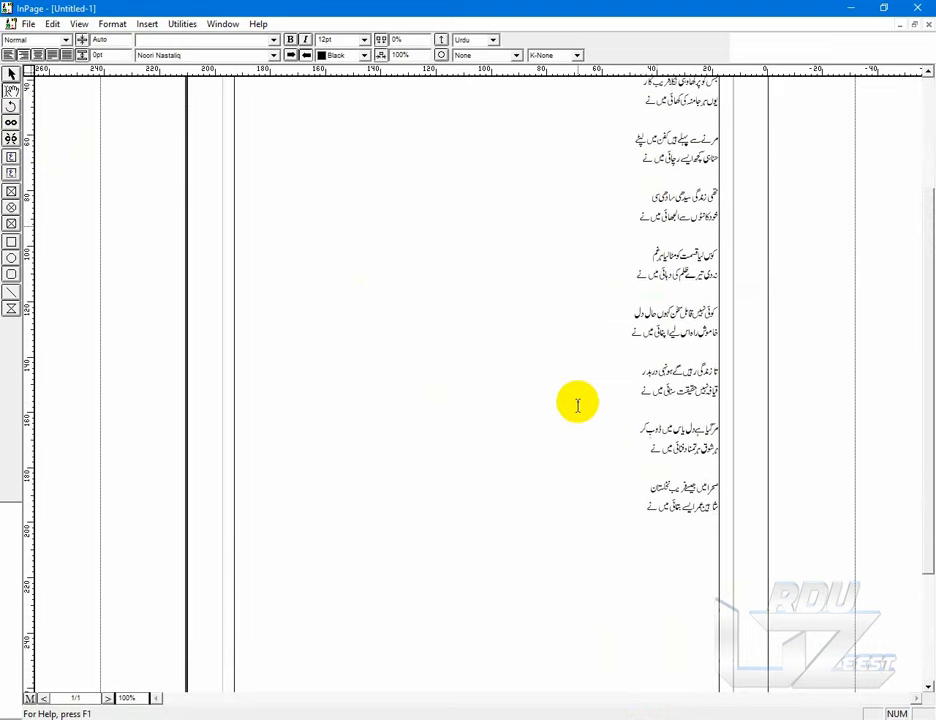
scroll(565, 396, up, 3)
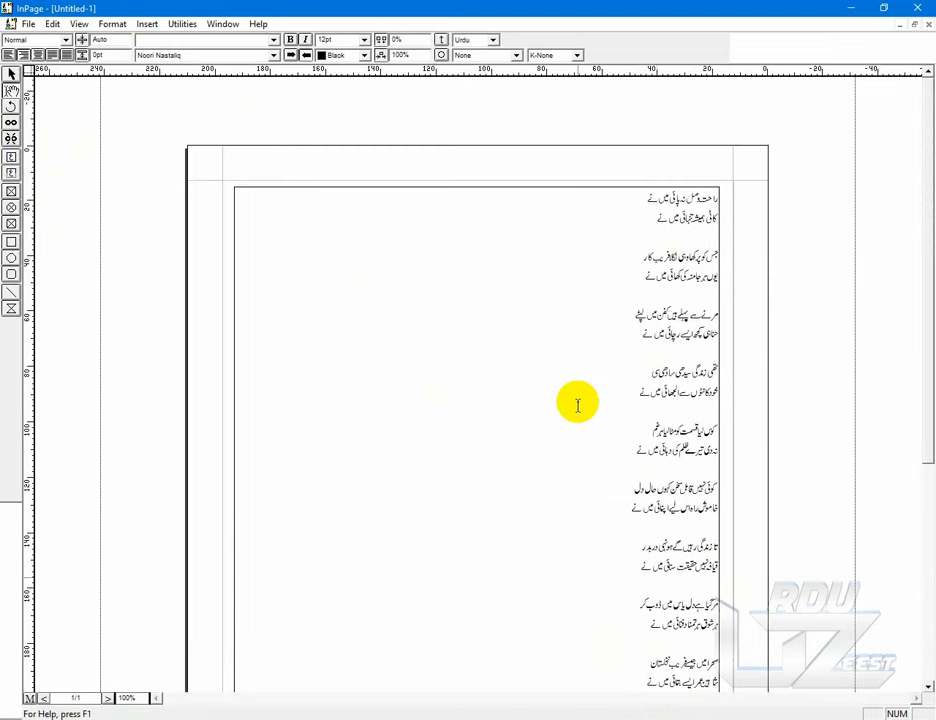
- Delete every blank line between the poem's couplets so that all verses follow one another directly
click(711, 240)
key(BackSpace)
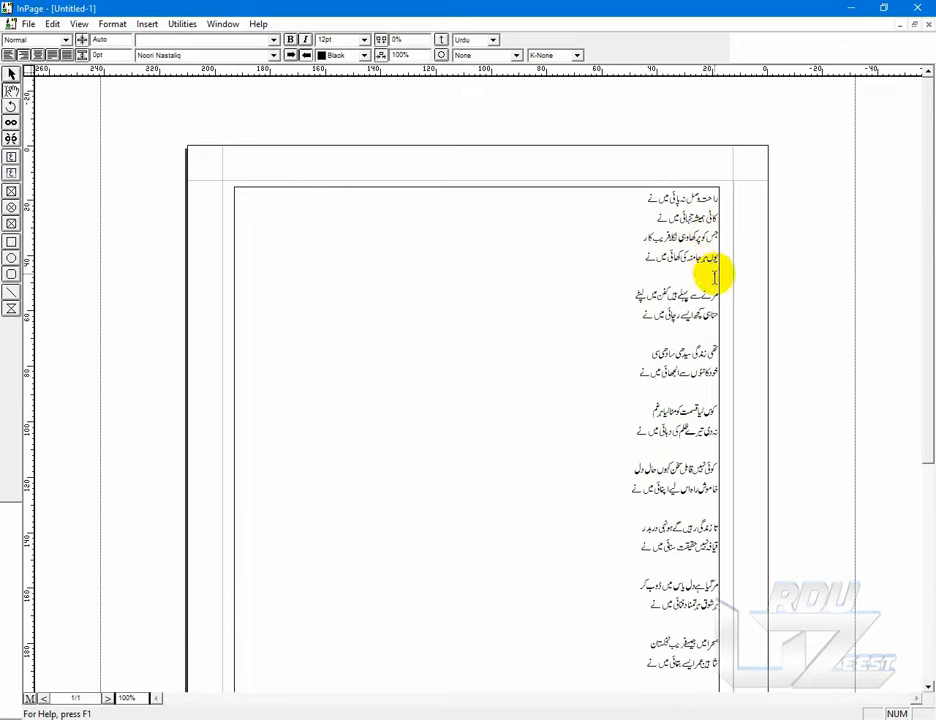
click(711, 274)
key(BackSpace)
click(711, 314)
key(BackSpace)
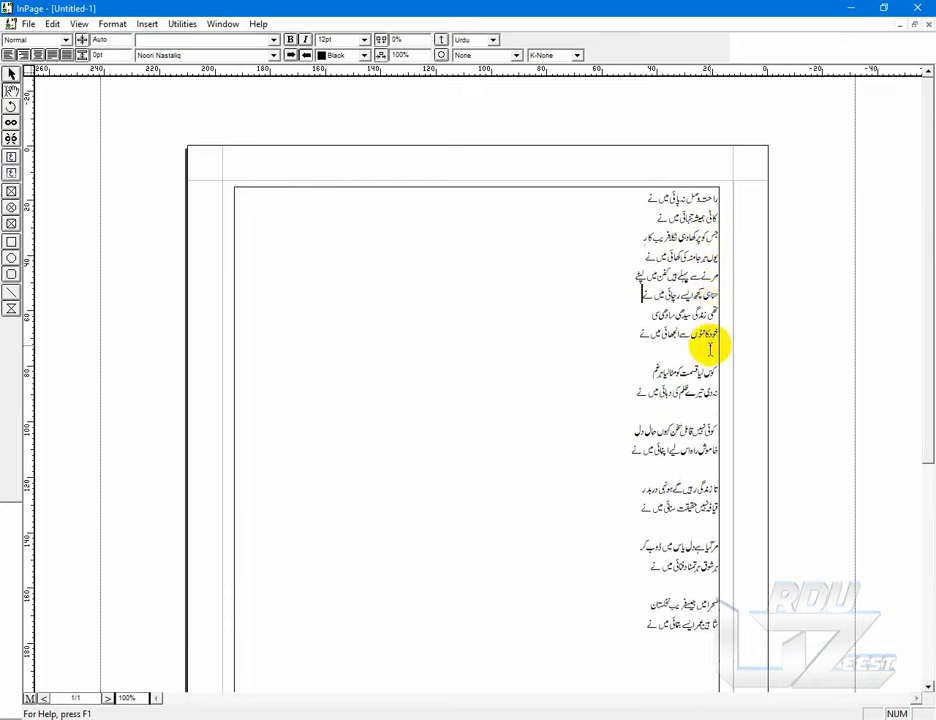
click(711, 350)
key(BackSpace)
click(714, 391)
key(BackSpace)
click(717, 429)
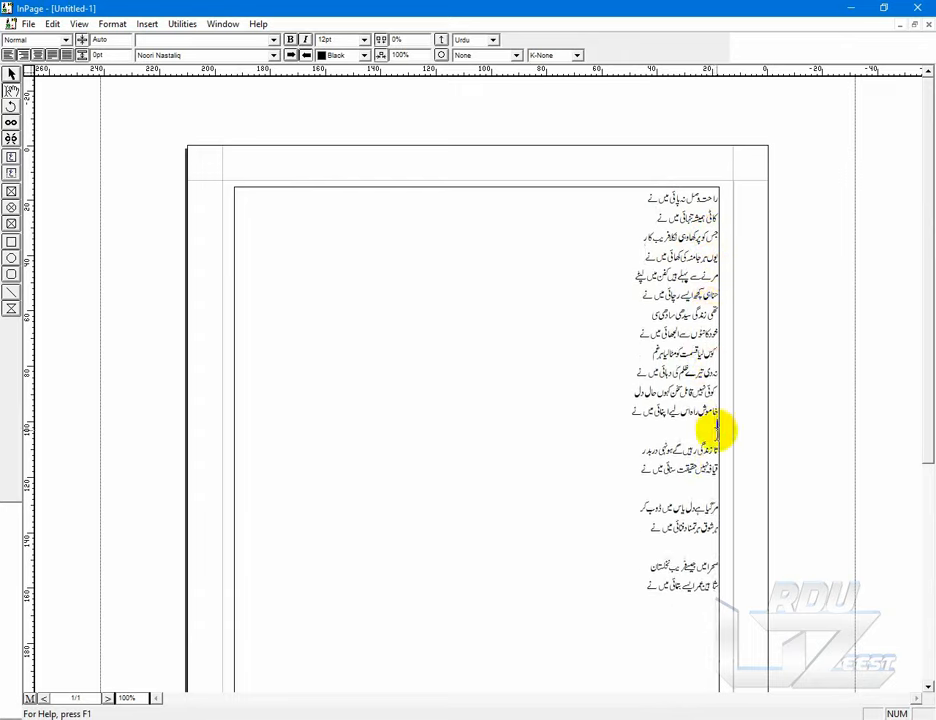
key(BackSpace)
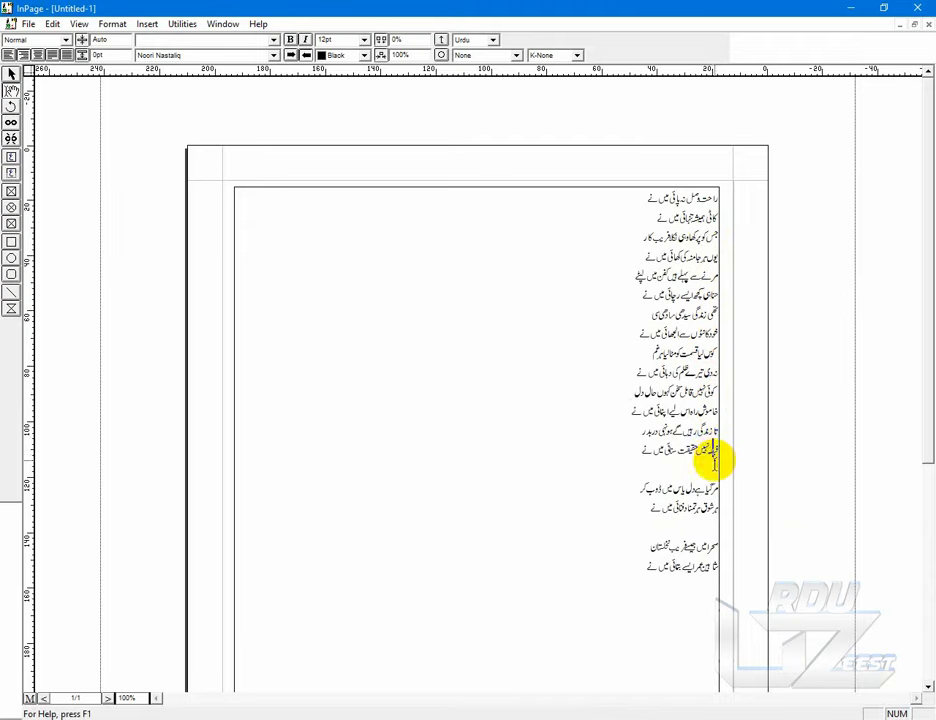
click(712, 470)
key(BackSpace)
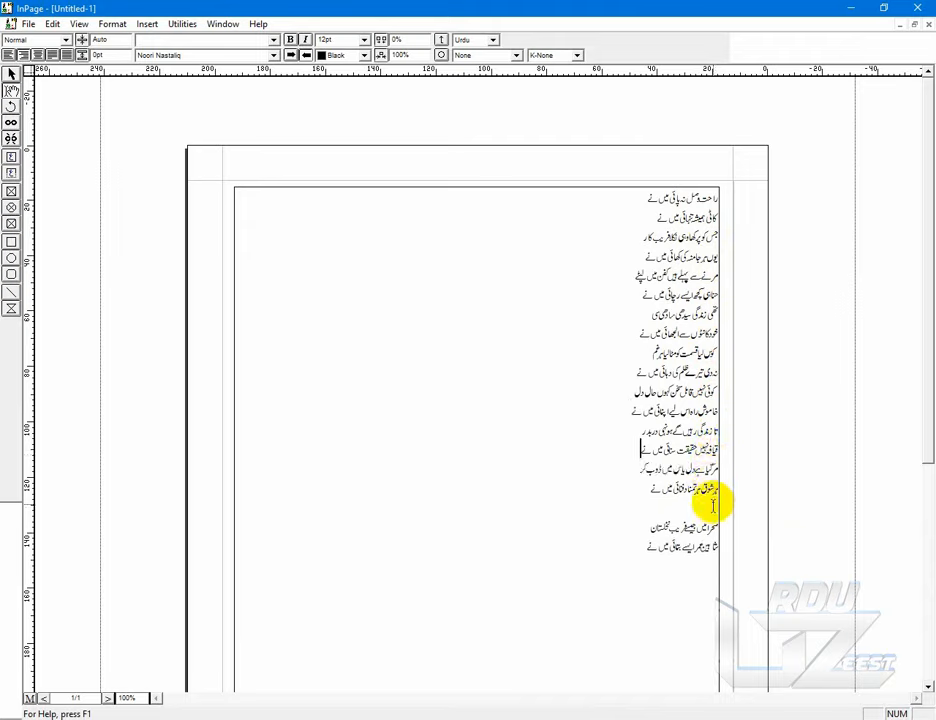
click(710, 507)
key(BackSpace)
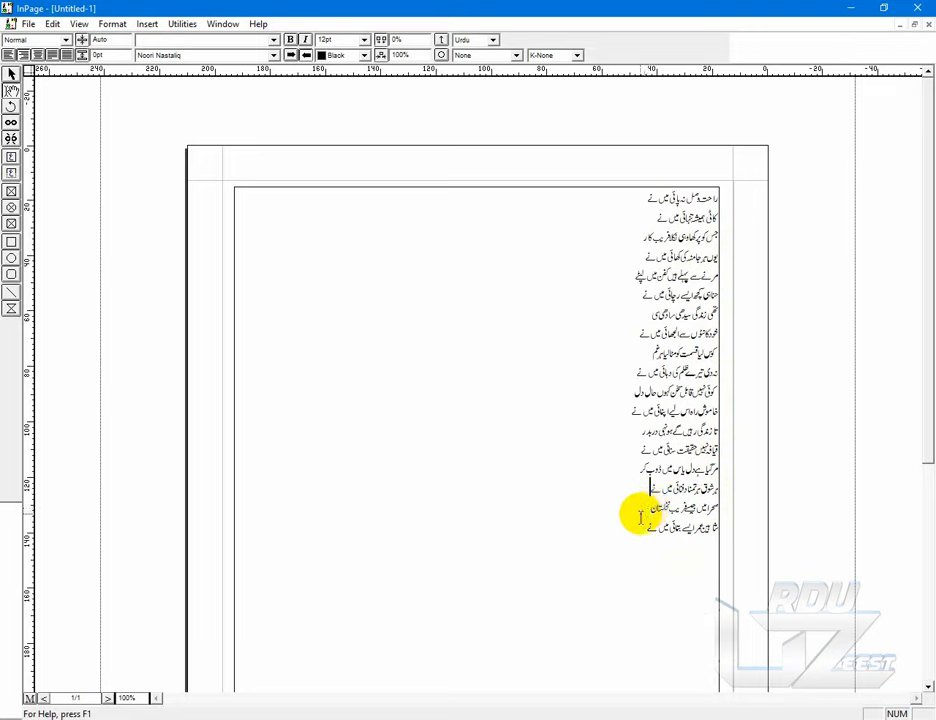
- Select all lines of the poem and set their font size to 18 pt
drag(631, 522, 716, 198)
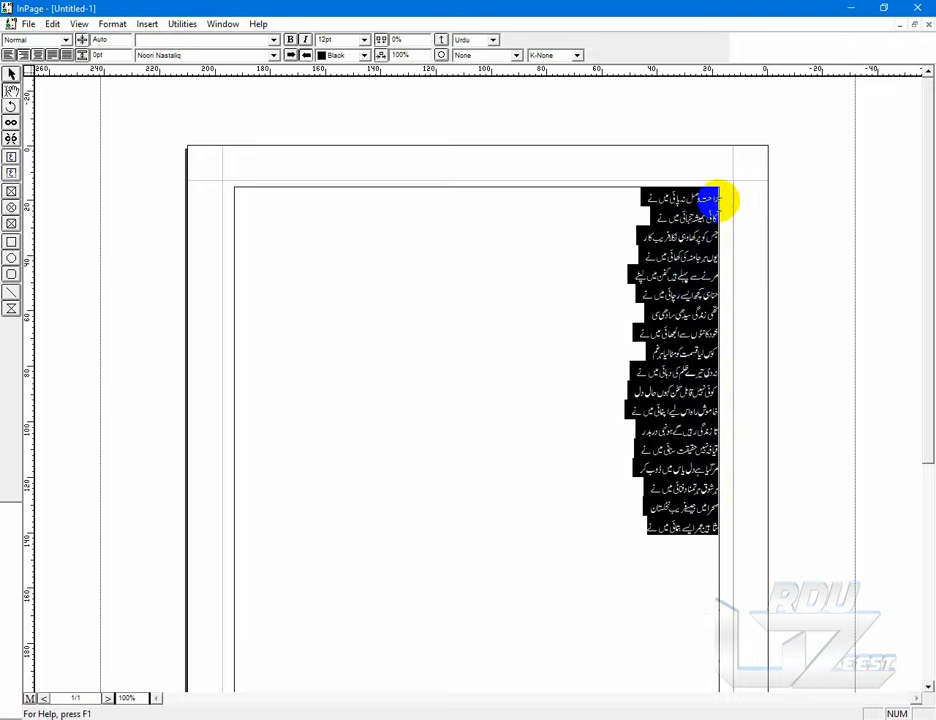
click(364, 39)
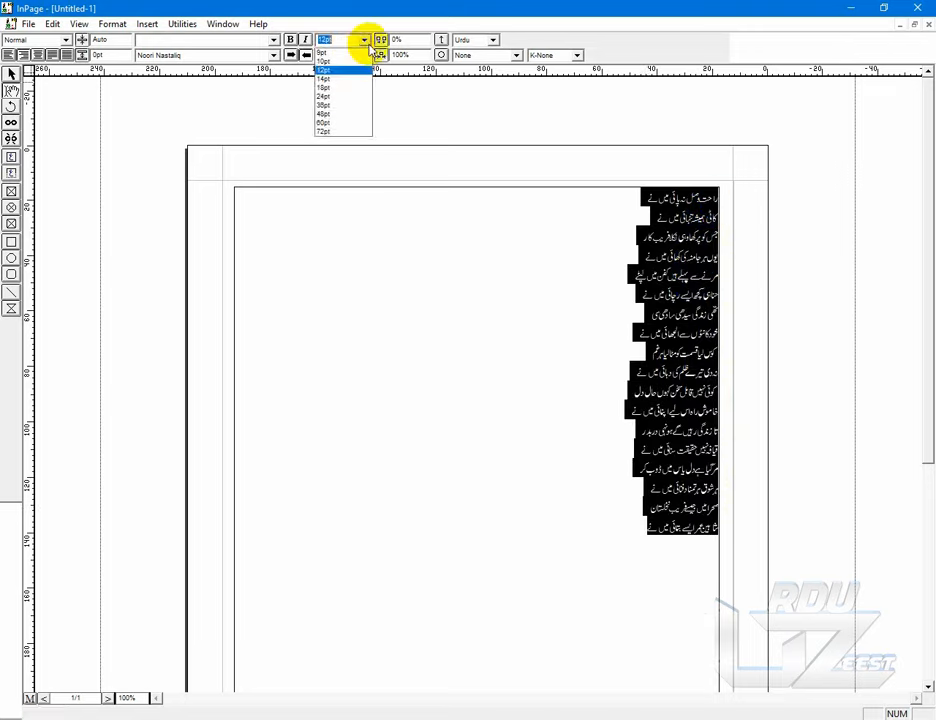
click(340, 88)
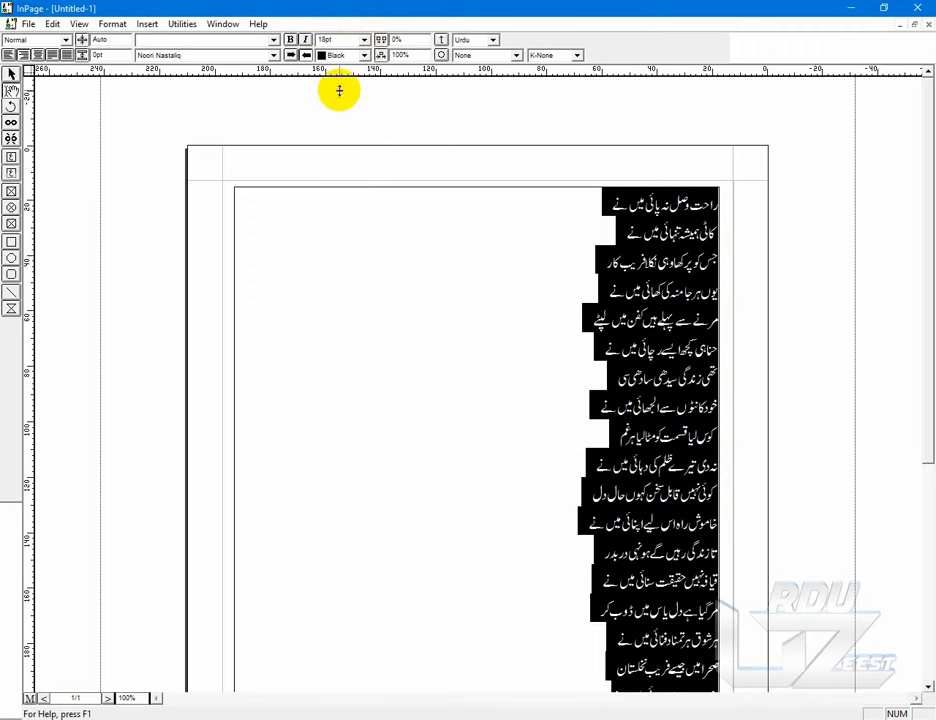
- Try the selected poem at a font size of 24 pt and check how it fills the text box
click(365, 39)
click(366, 40)
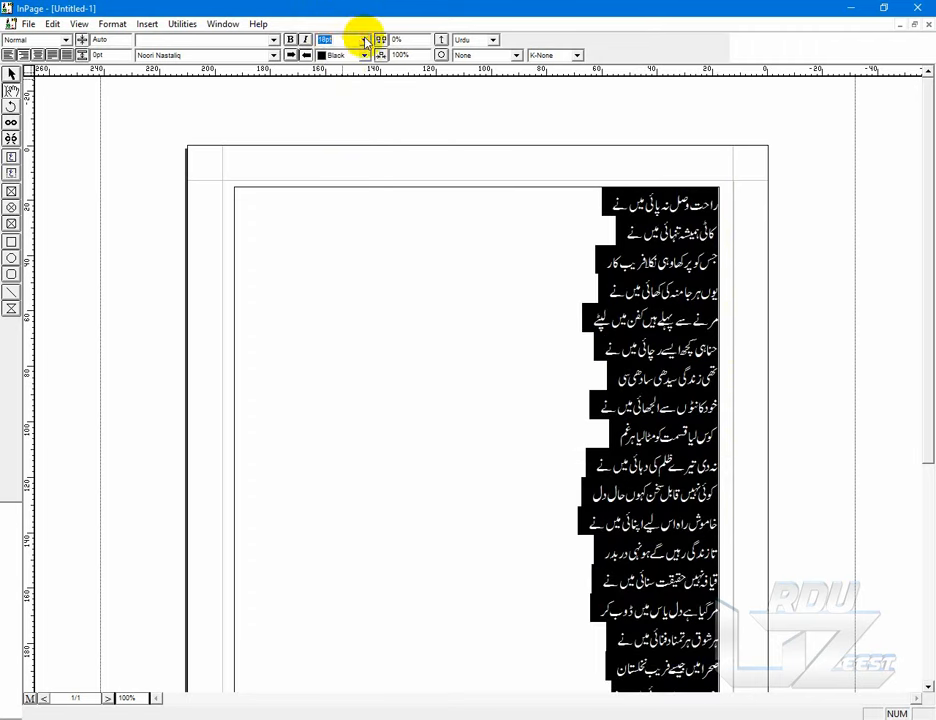
click(366, 40)
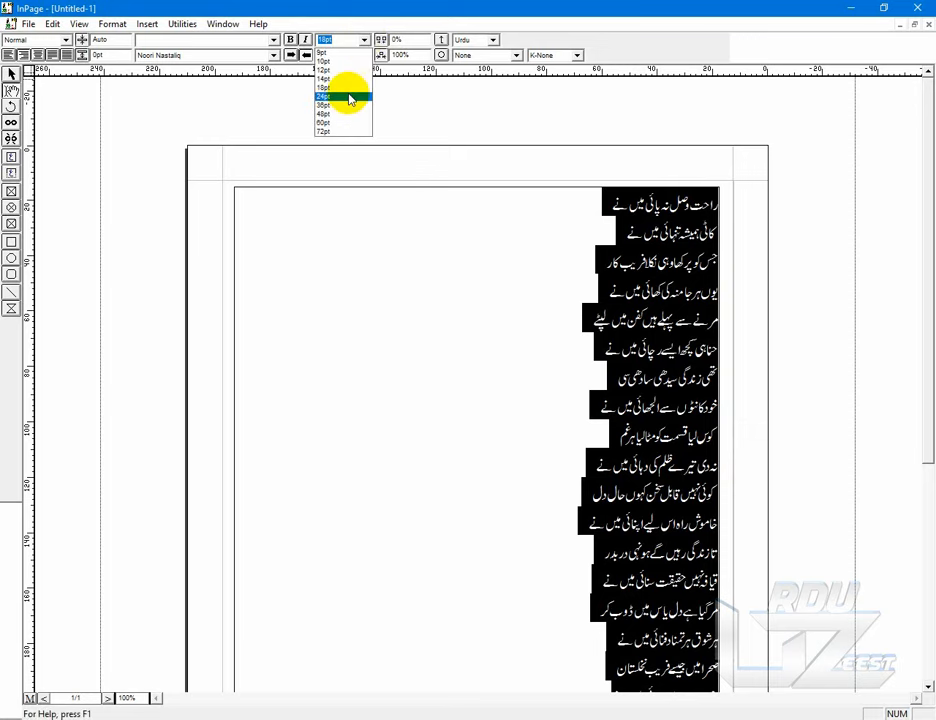
click(349, 97)
scroll(418, 234, down, 5)
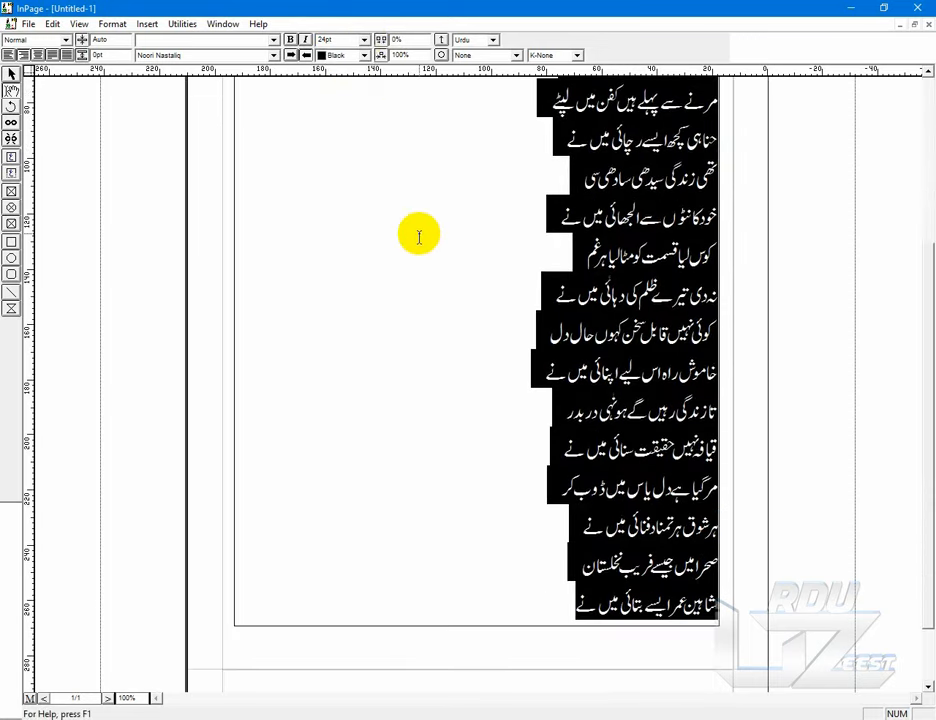
scroll(418, 234, up, 5)
scroll(418, 234, down, 5)
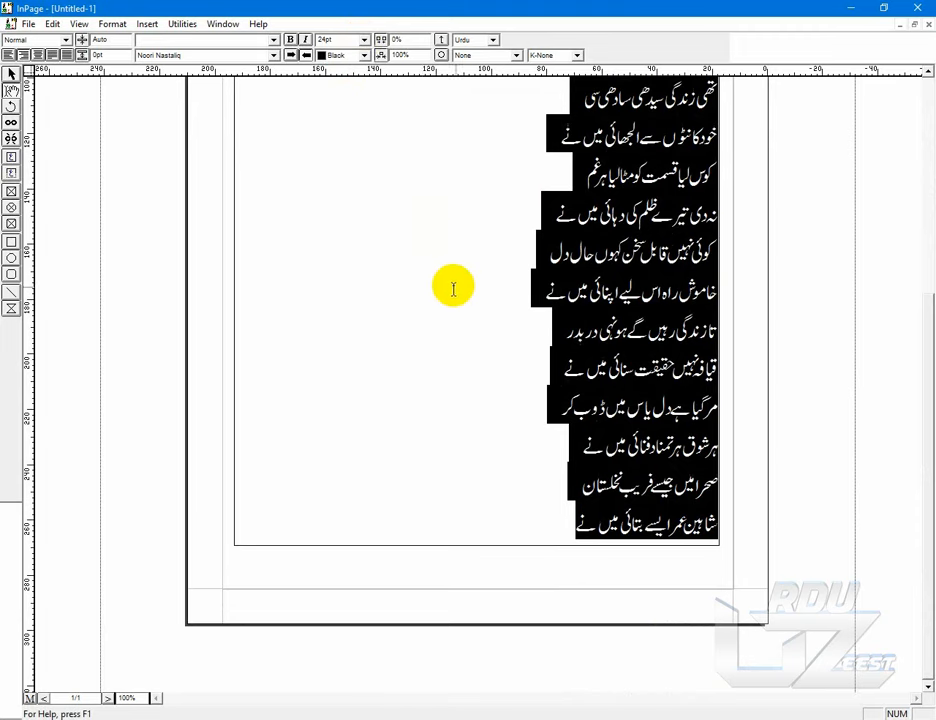
scroll(502, 337, up, 5)
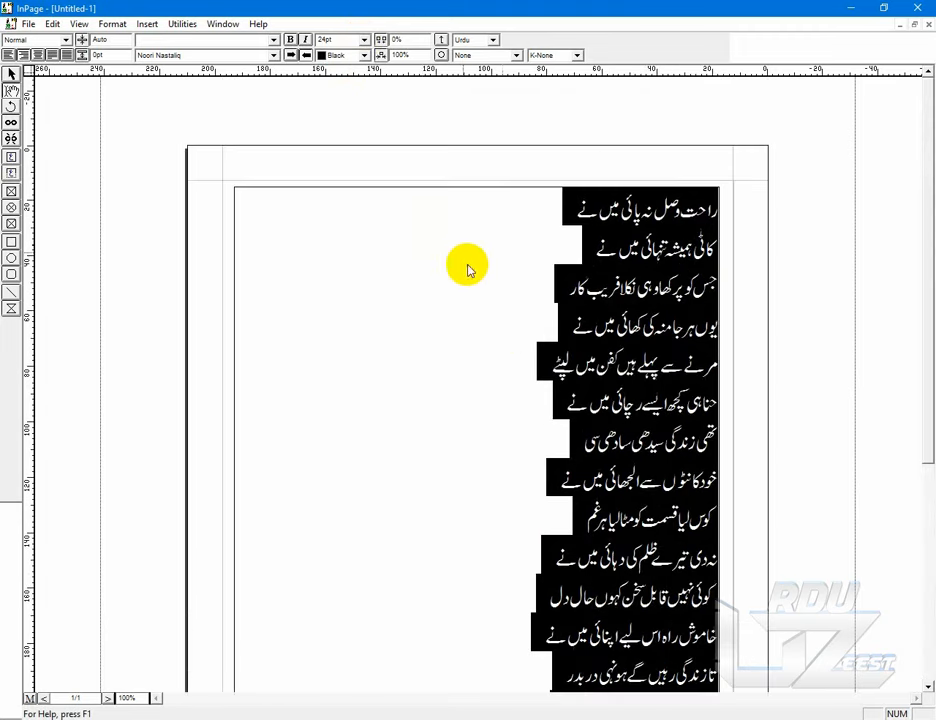
- Return the selected poem text to a font size of 18 pt
click(364, 39)
click(350, 65)
click(364, 39)
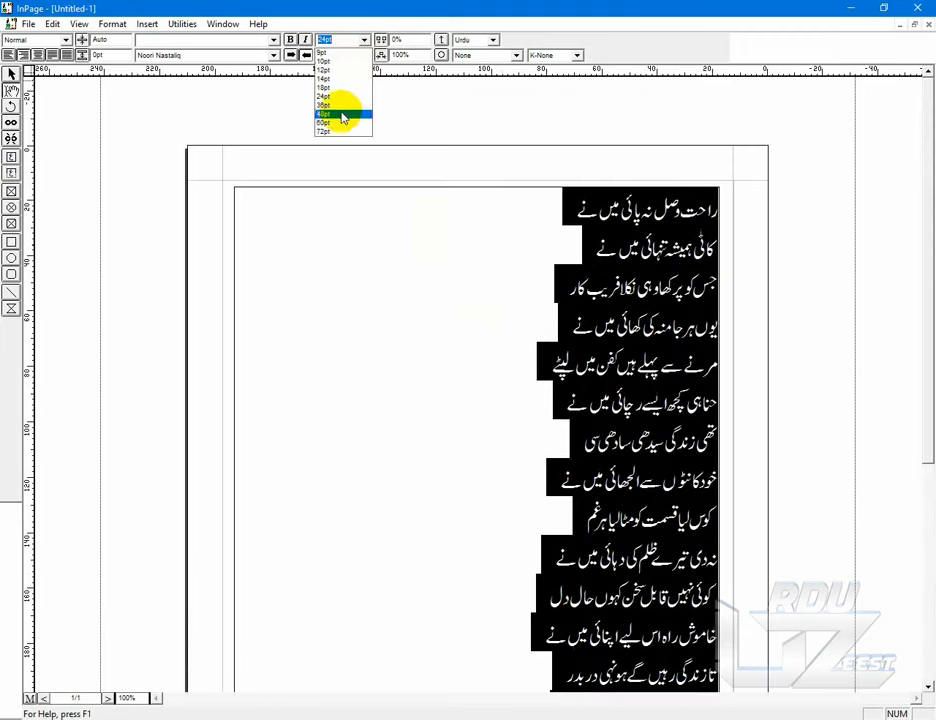
click(339, 89)
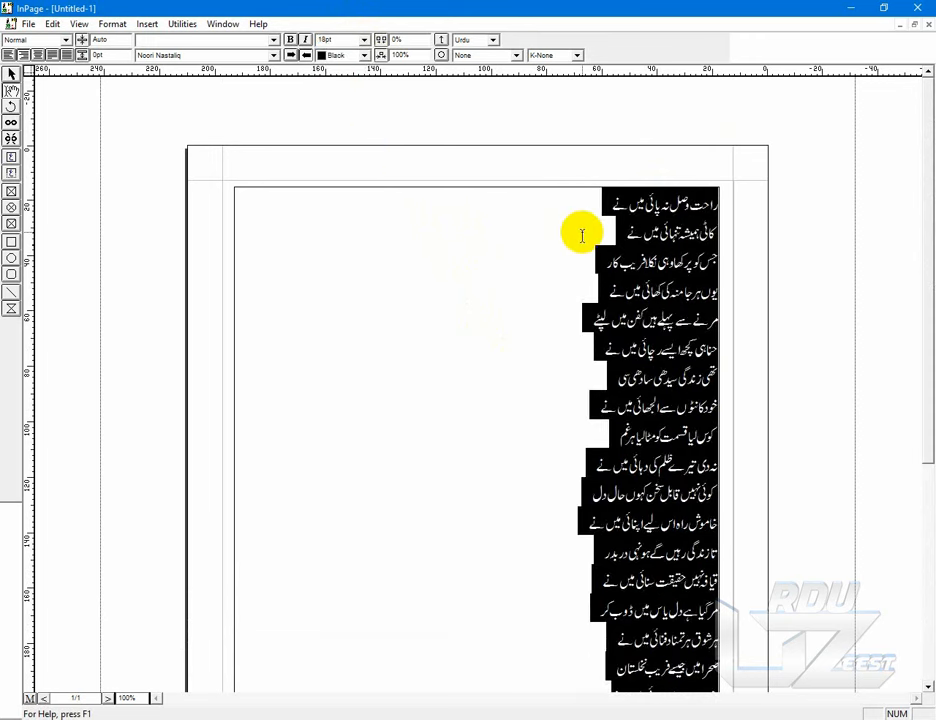
- Try the K-Auto kashida setting on the selected poem and return it to K-None
scroll(581, 234, down, 2)
scroll(581, 234, up, 2)
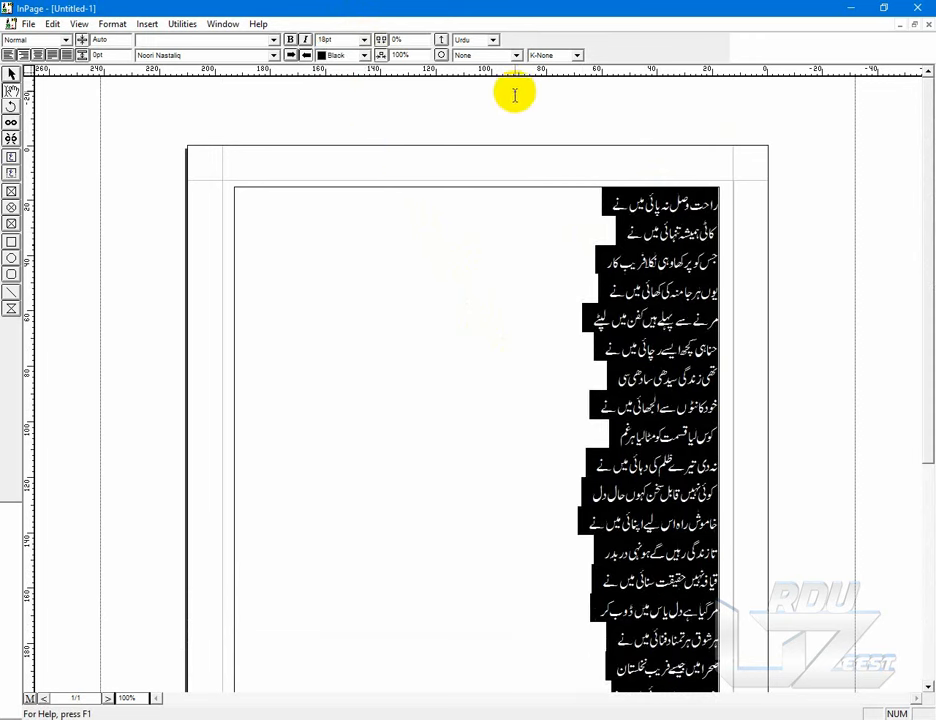
click(577, 56)
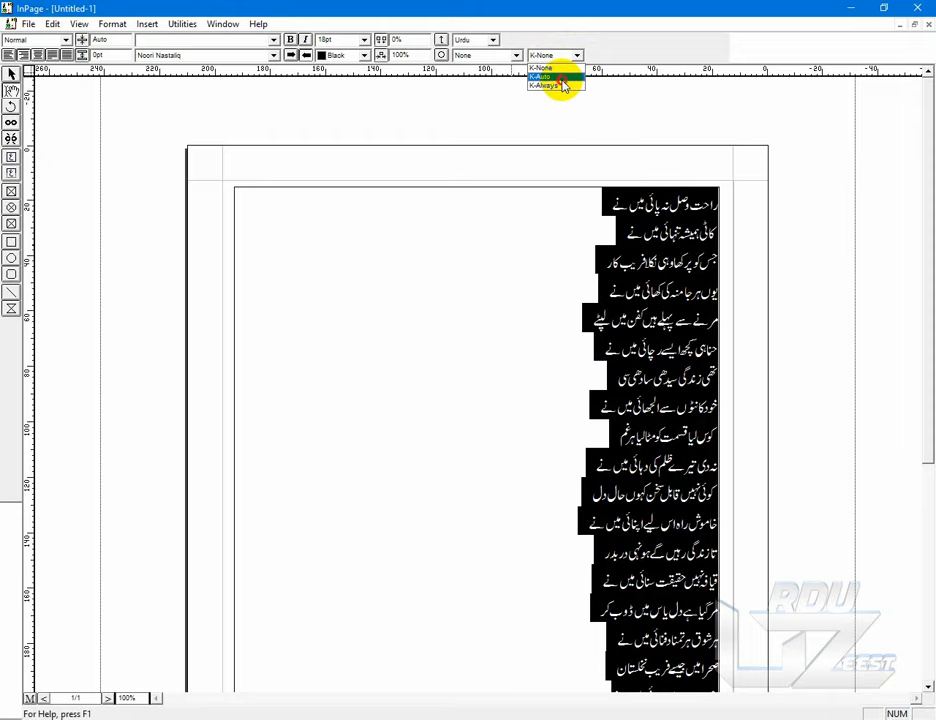
click(562, 77)
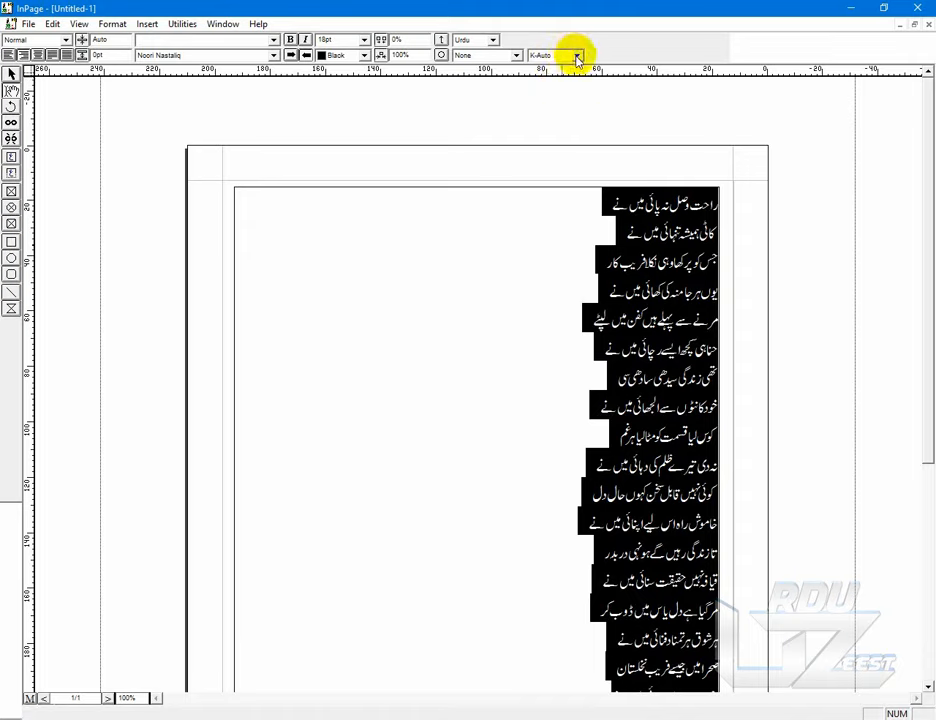
click(577, 56)
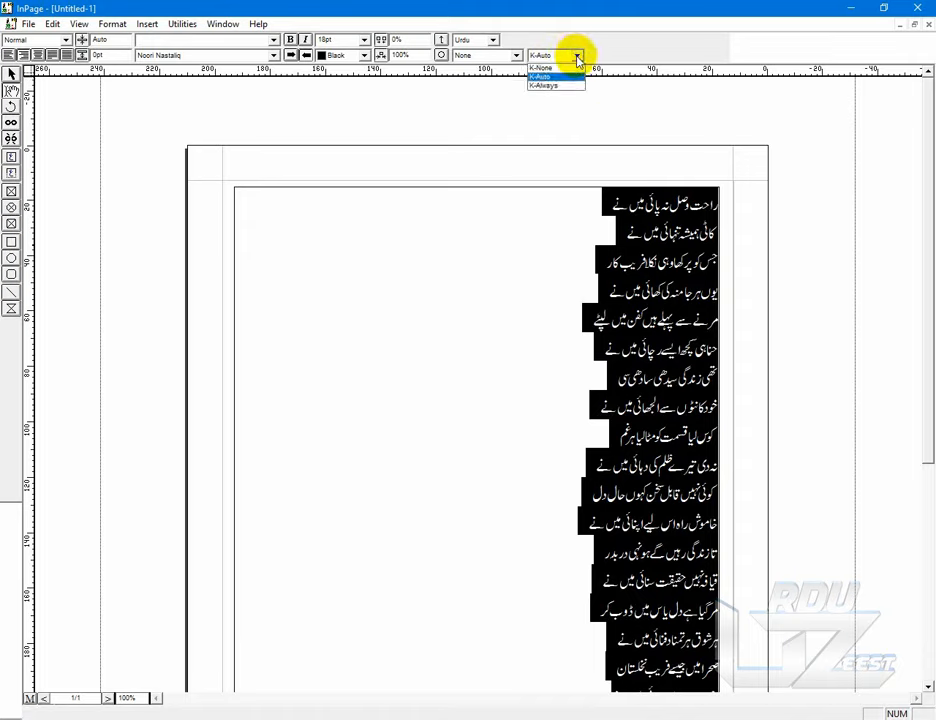
click(577, 56)
click(577, 56)
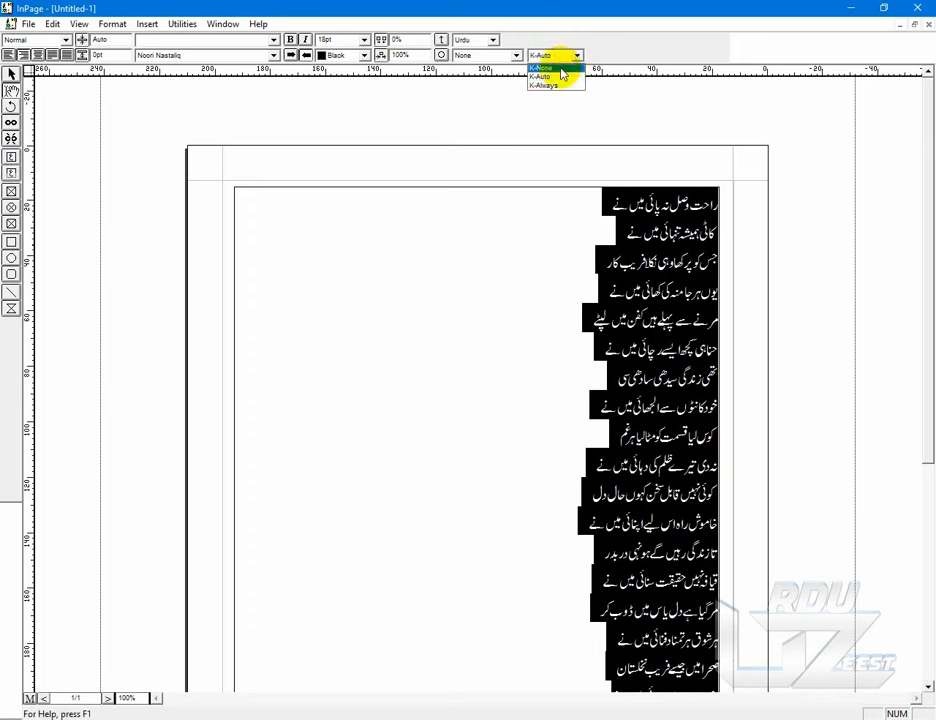
click(560, 66)
click(620, 257)
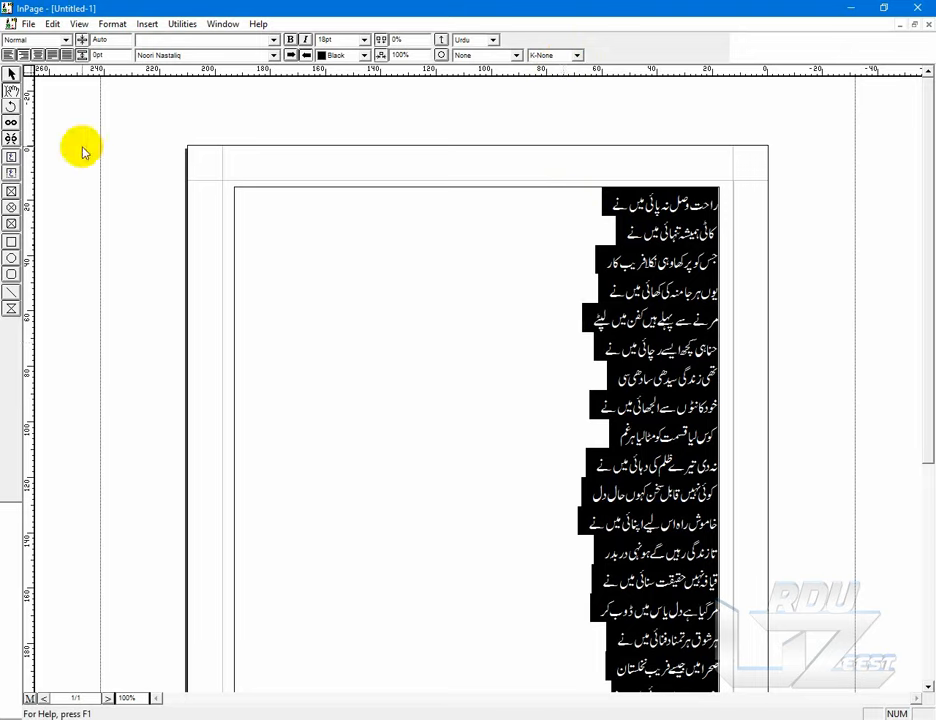
- Force-justify all selected poem lines so each verse stretches across the full width of the text box
click(8, 55)
click(22, 55)
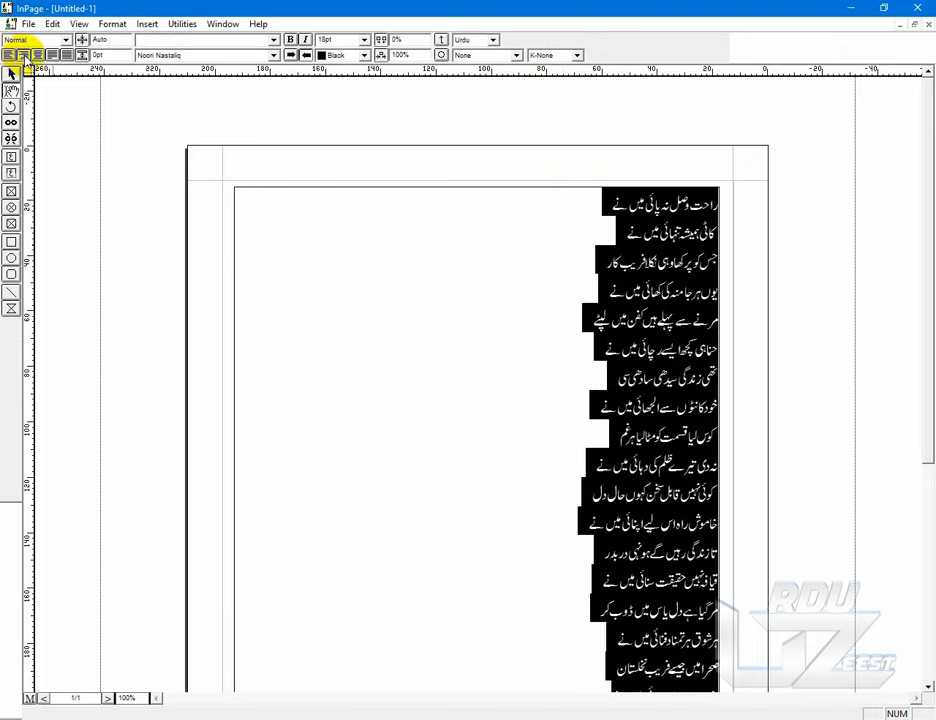
click(37, 55)
click(51, 55)
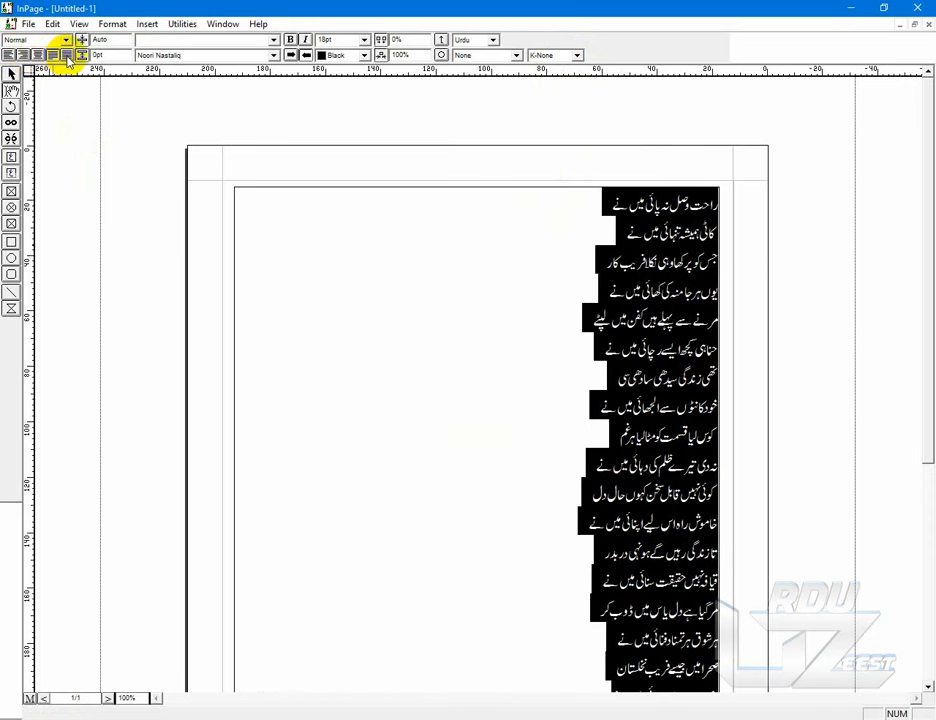
click(66, 55)
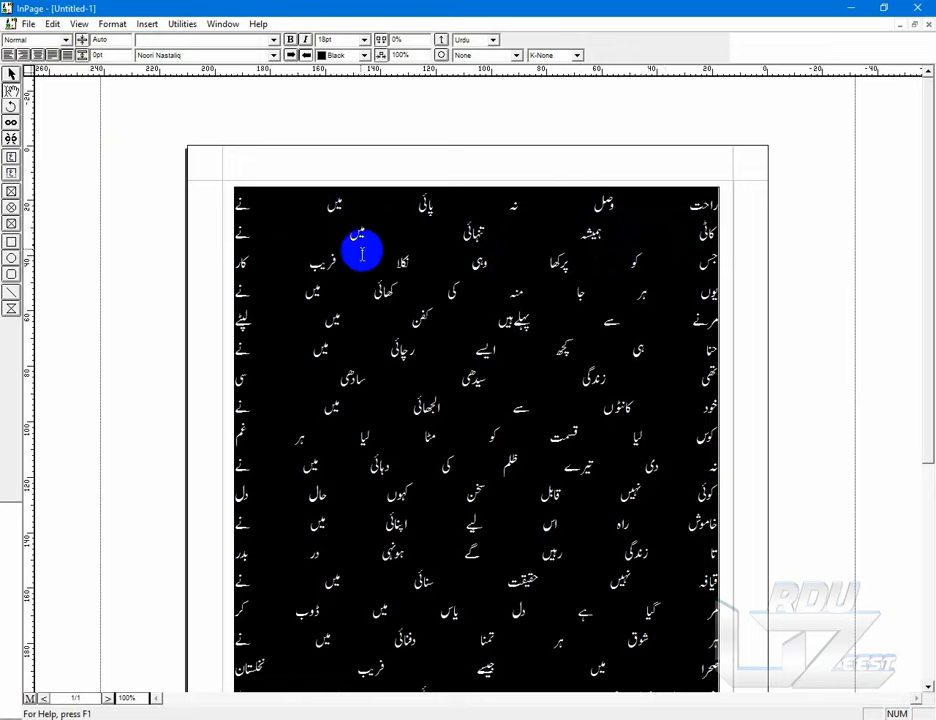
- Compare the K-Auto and K-None kashida settings on the justified poem, ending on K-None
click(577, 56)
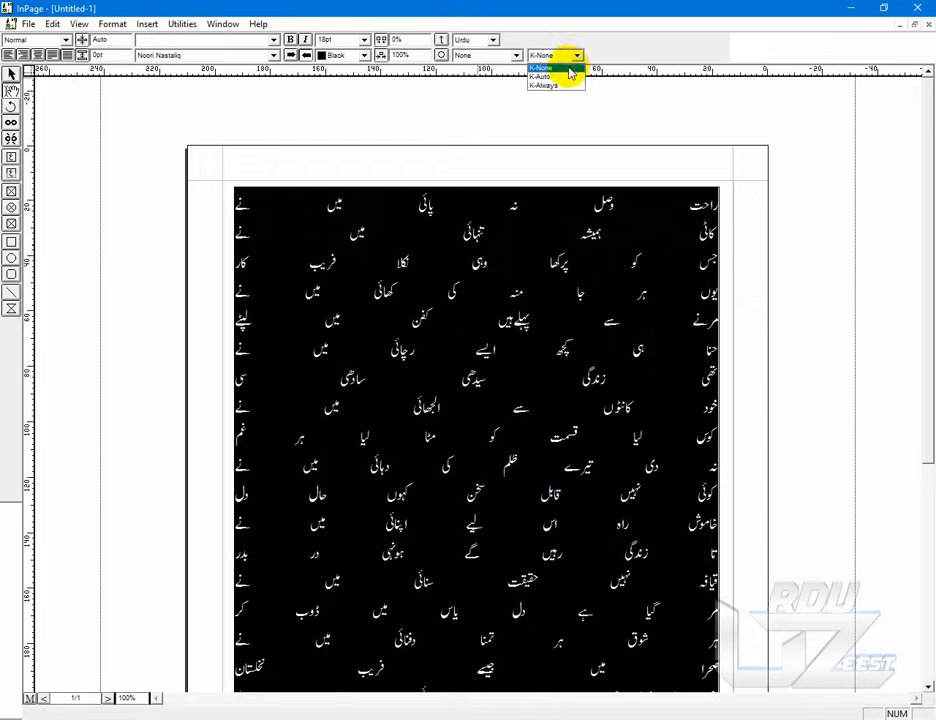
click(558, 78)
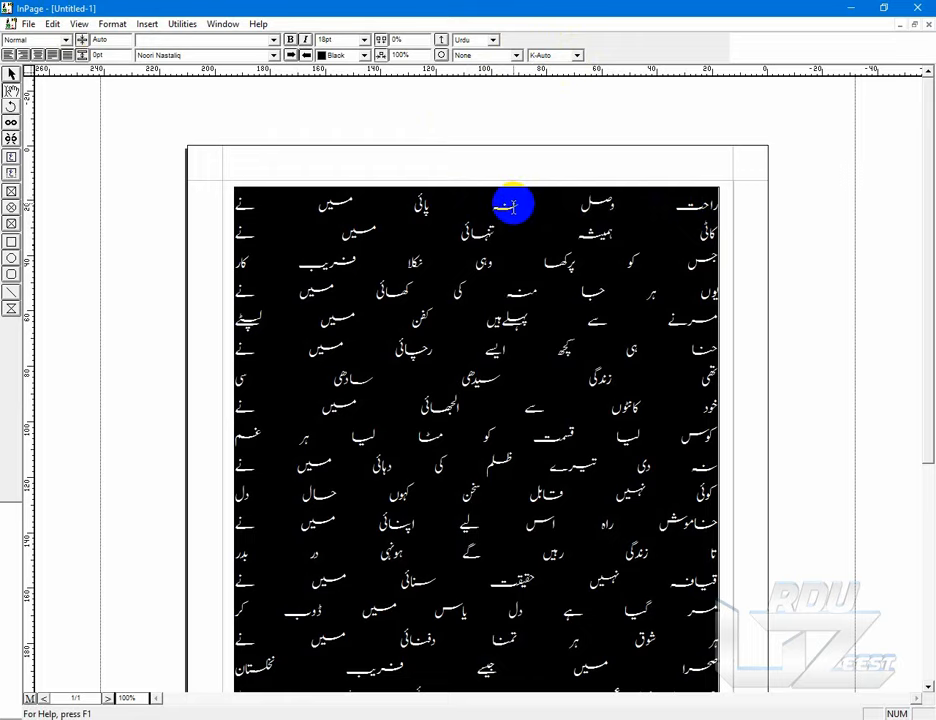
click(568, 57)
click(565, 68)
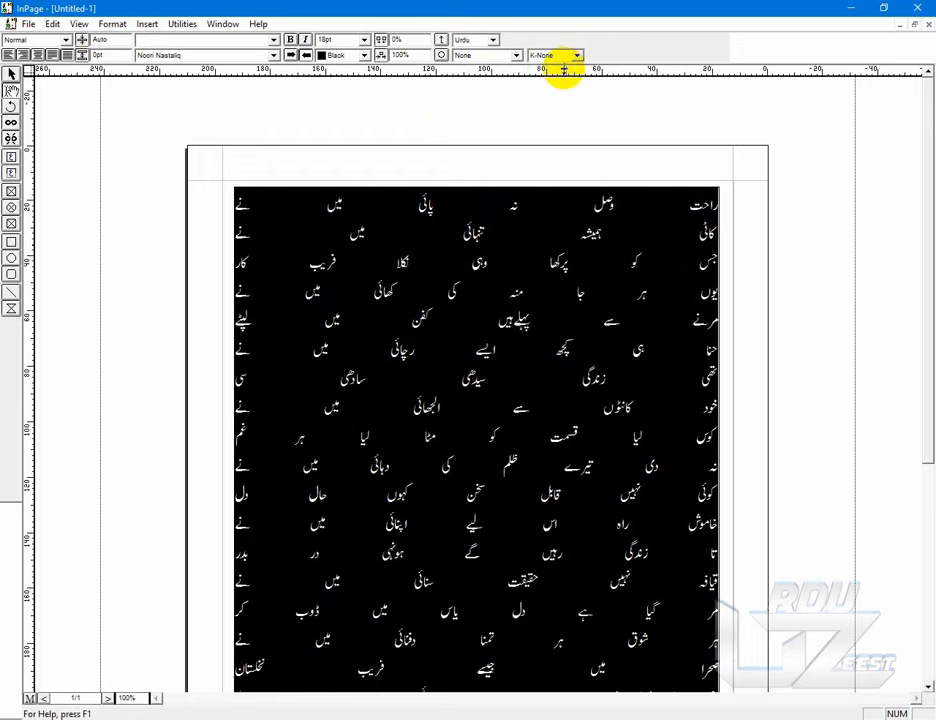
click(576, 55)
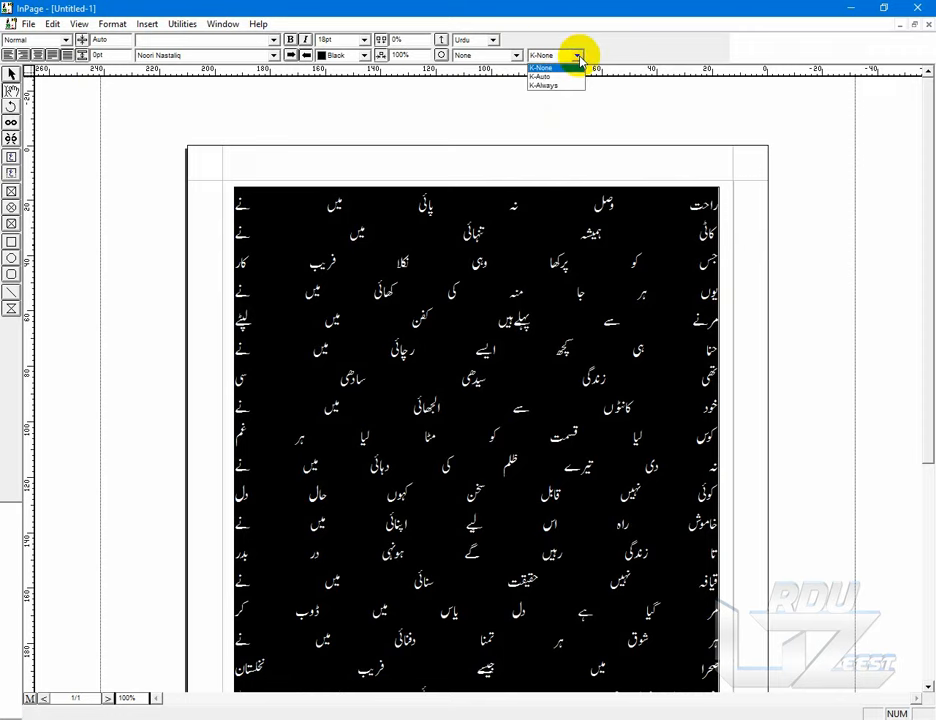
click(566, 77)
click(593, 256)
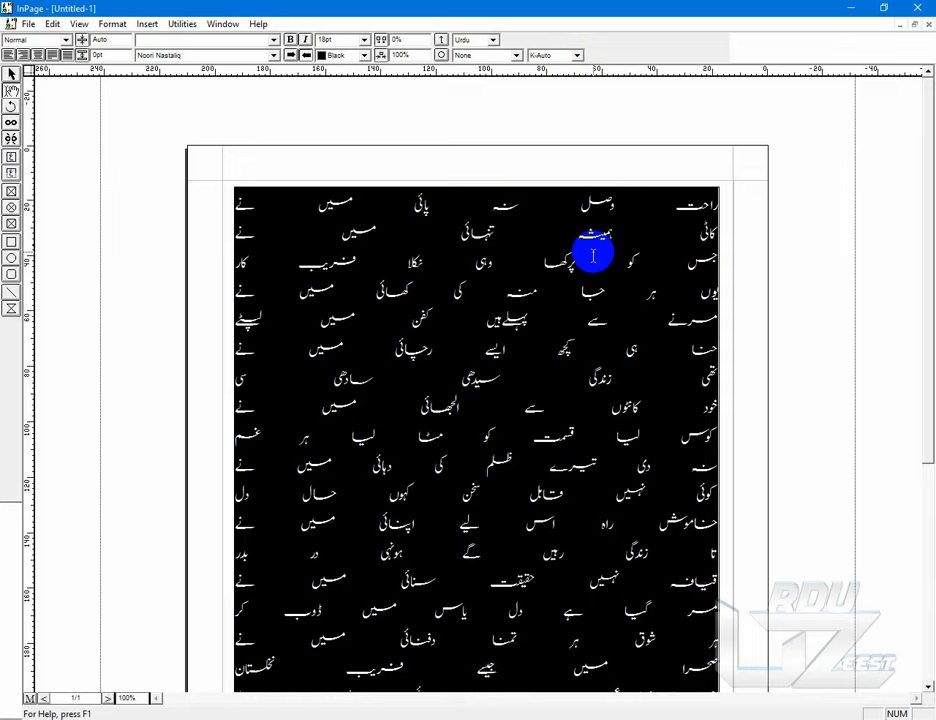
click(576, 56)
click(584, 69)
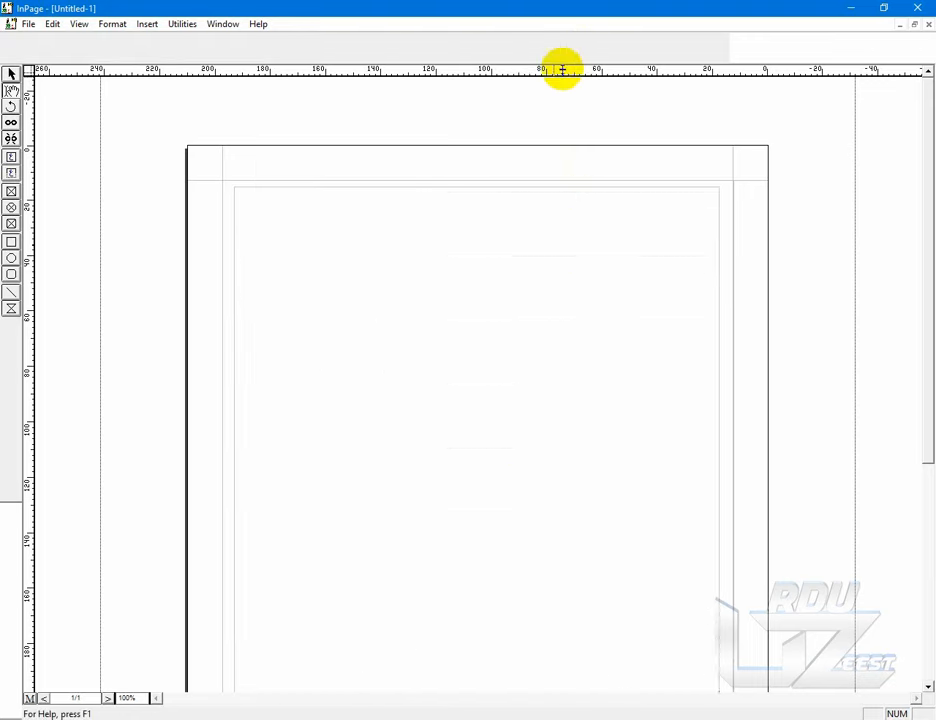
click(533, 291)
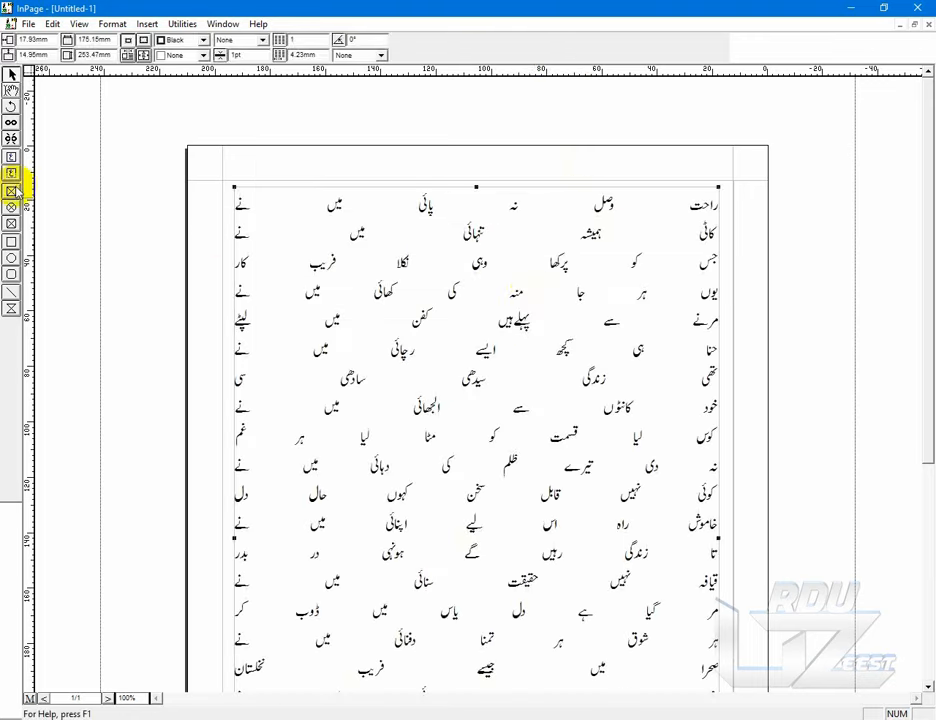
- Select the whole poem text again and set its kashida option to K-Auto
click(11, 89)
click(388, 337)
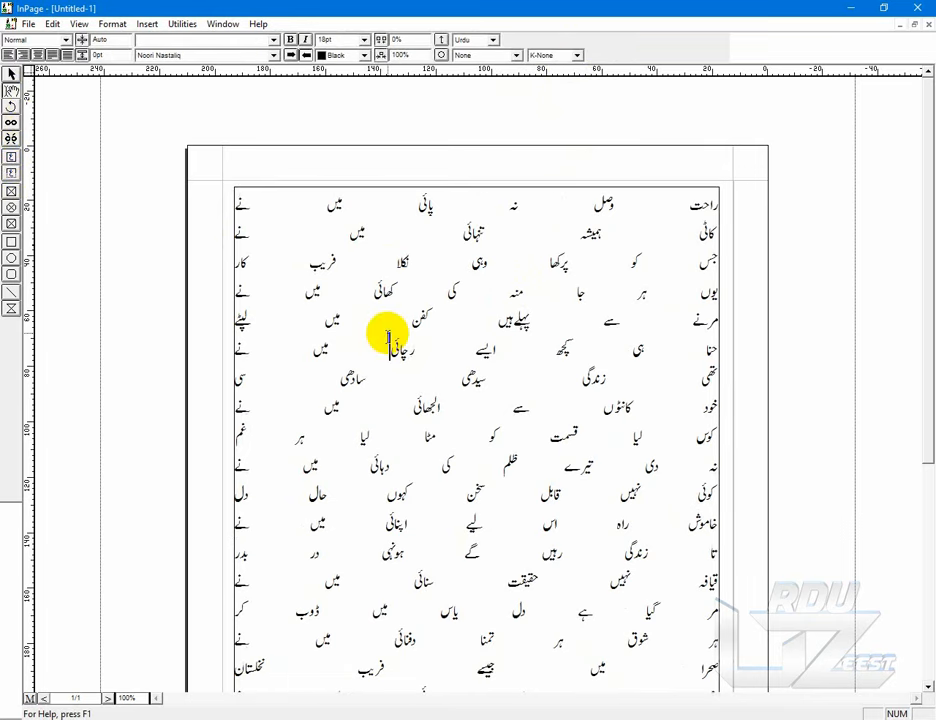
key(ctrl+a)
click(576, 55)
click(575, 78)
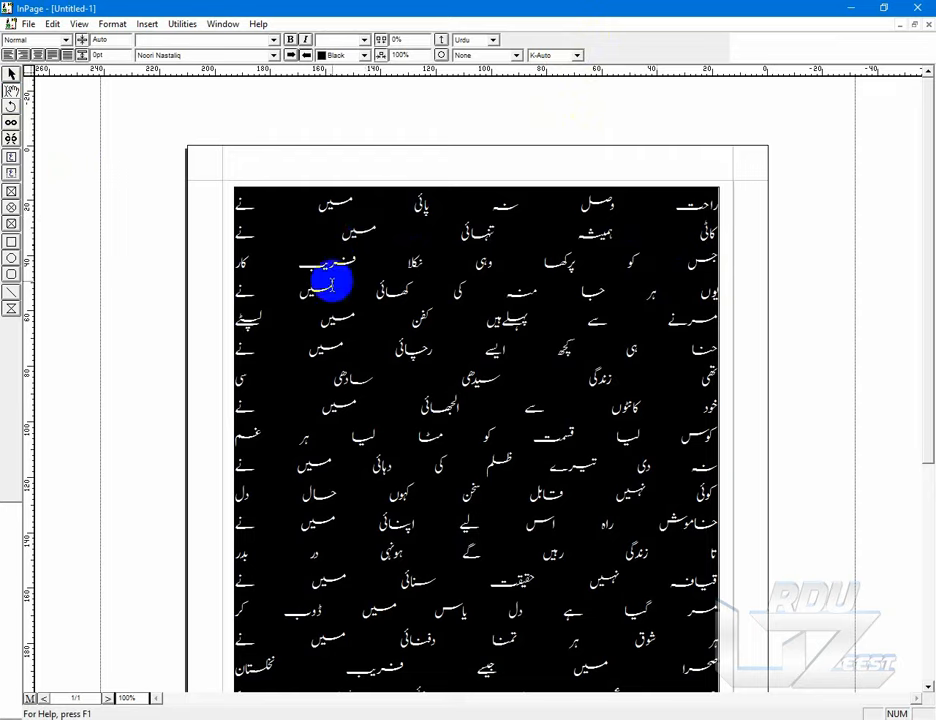
- Narrow the poem's text box from its left edge to about 47 mm wide, keeping each verse on one line
click(12, 76)
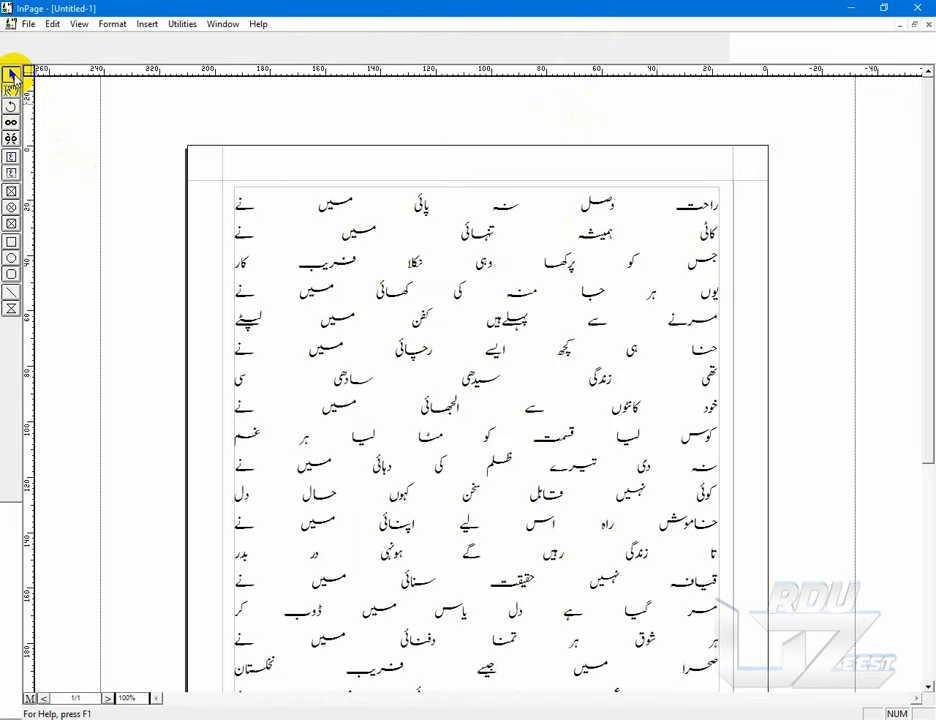
click(346, 408)
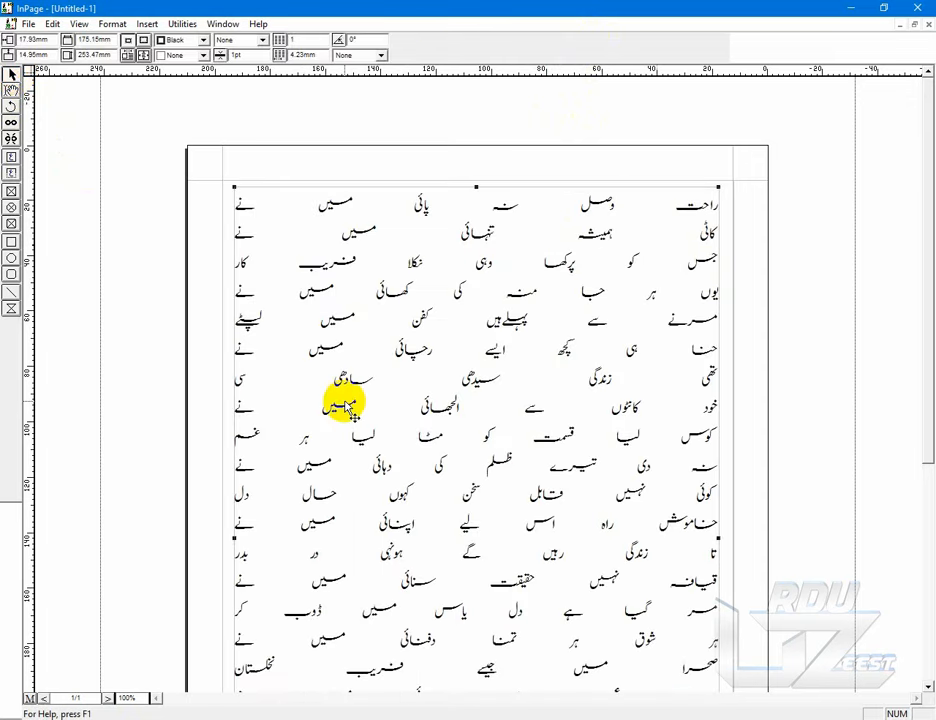
scroll(346, 408, down, 3)
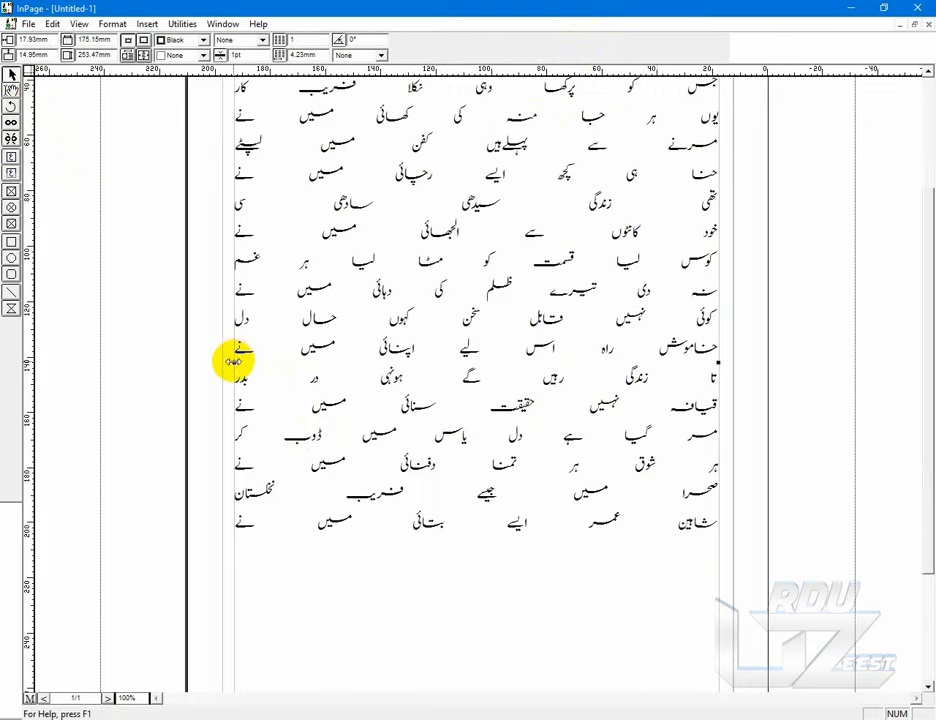
drag(234, 362, 452, 377)
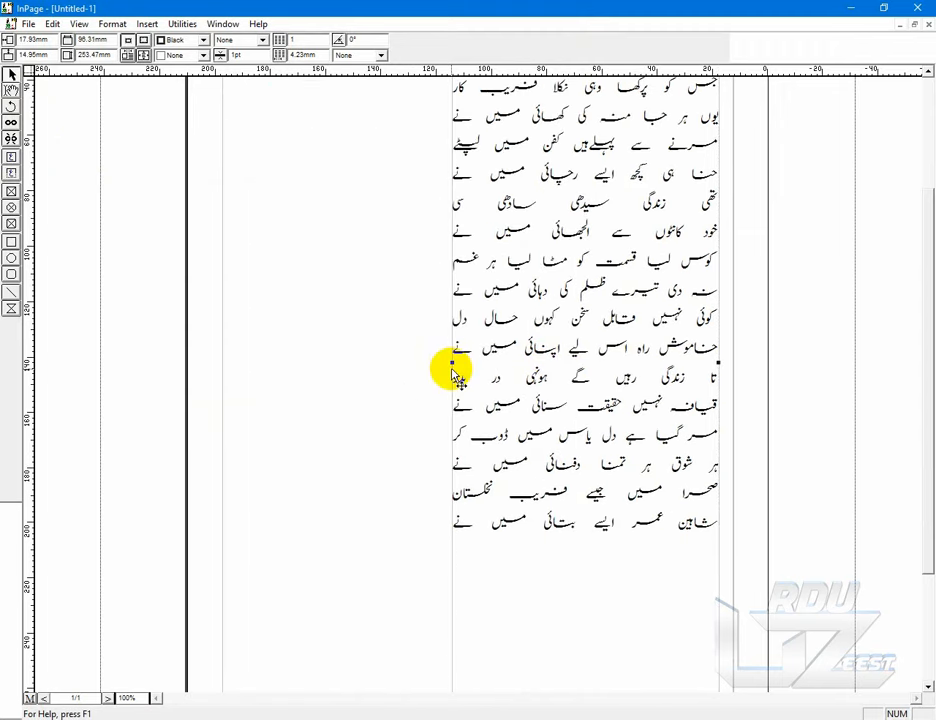
scroll(452, 372, up, 2)
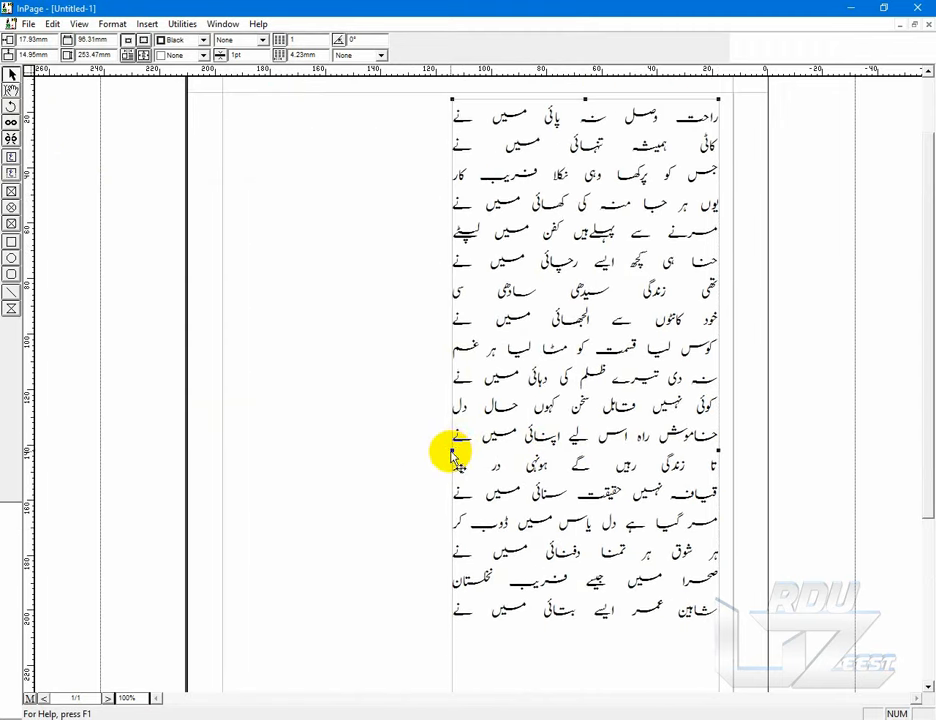
drag(454, 450, 600, 451)
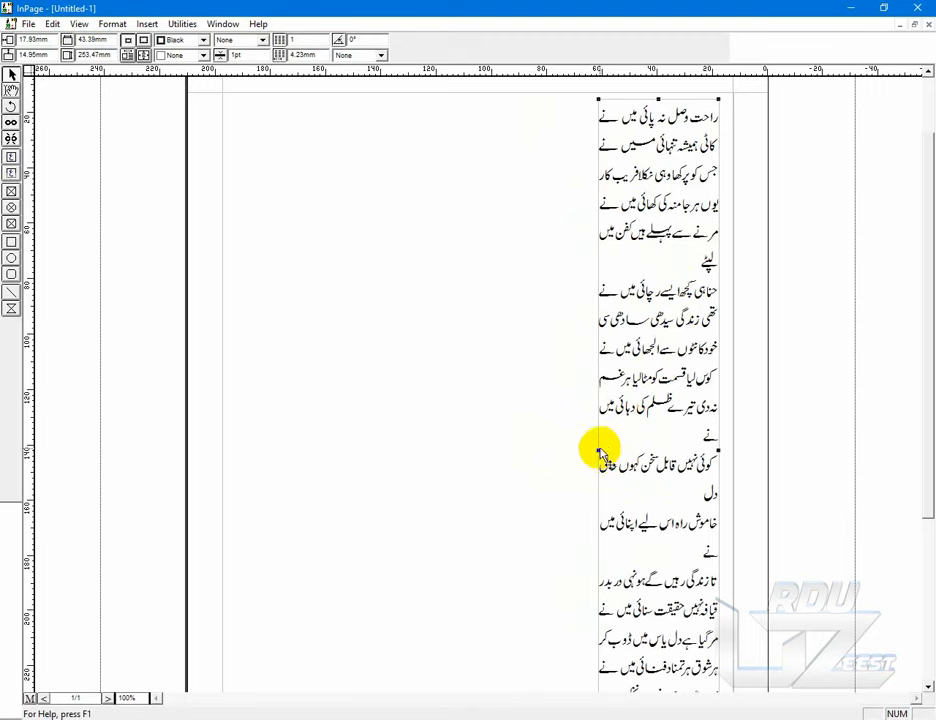
drag(597, 450, 587, 450)
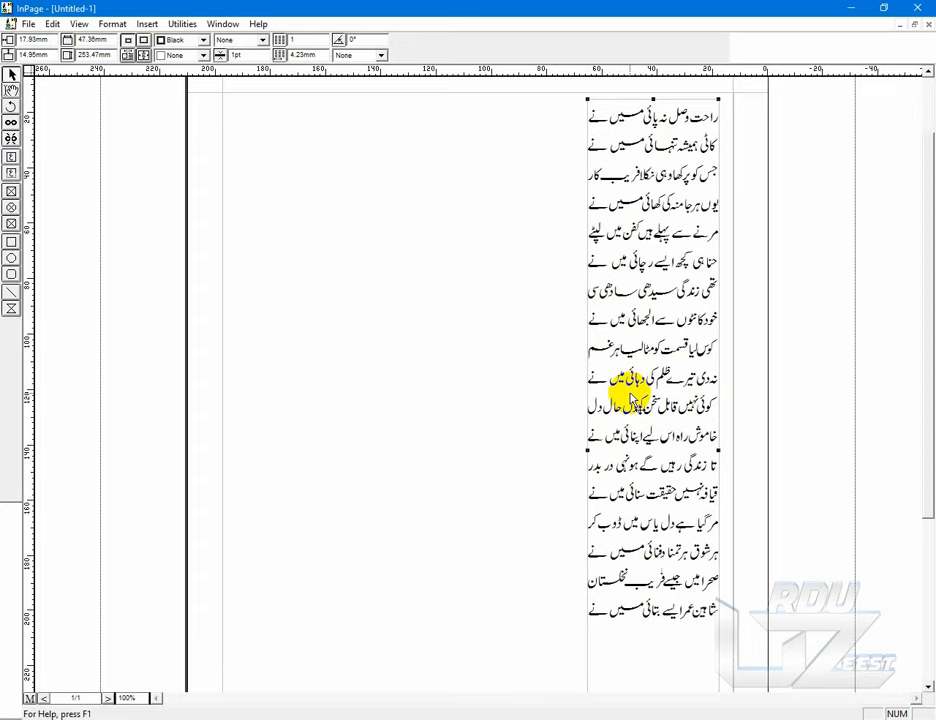
- Delete the third, fourth, sixth and seventh verses of the poem to shorten it
click(11, 92)
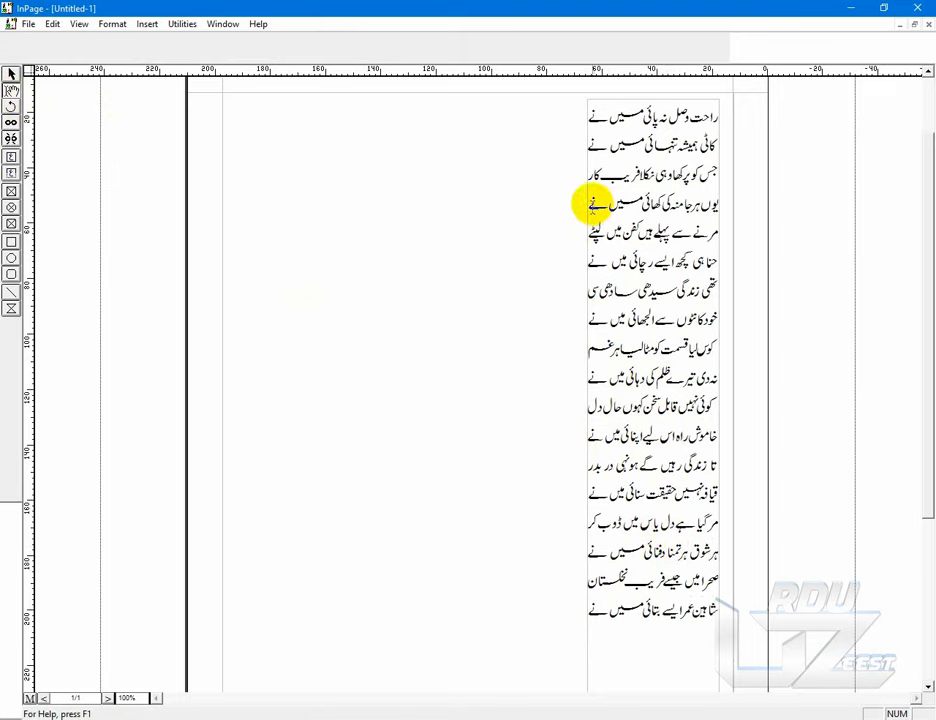
drag(594, 205, 604, 180)
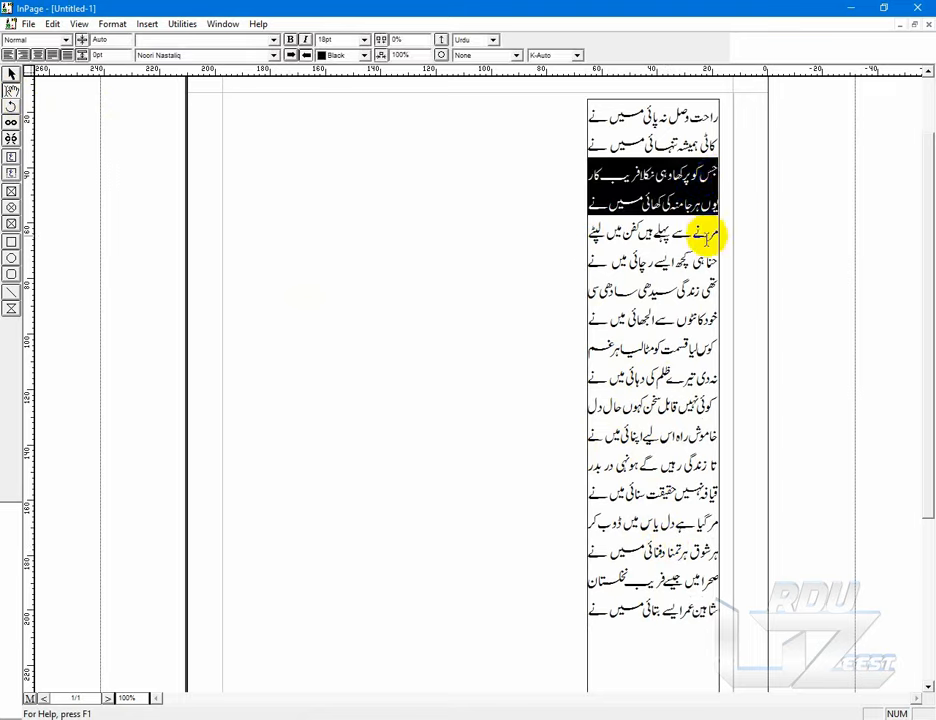
key(Delete)
key(BackSpace)
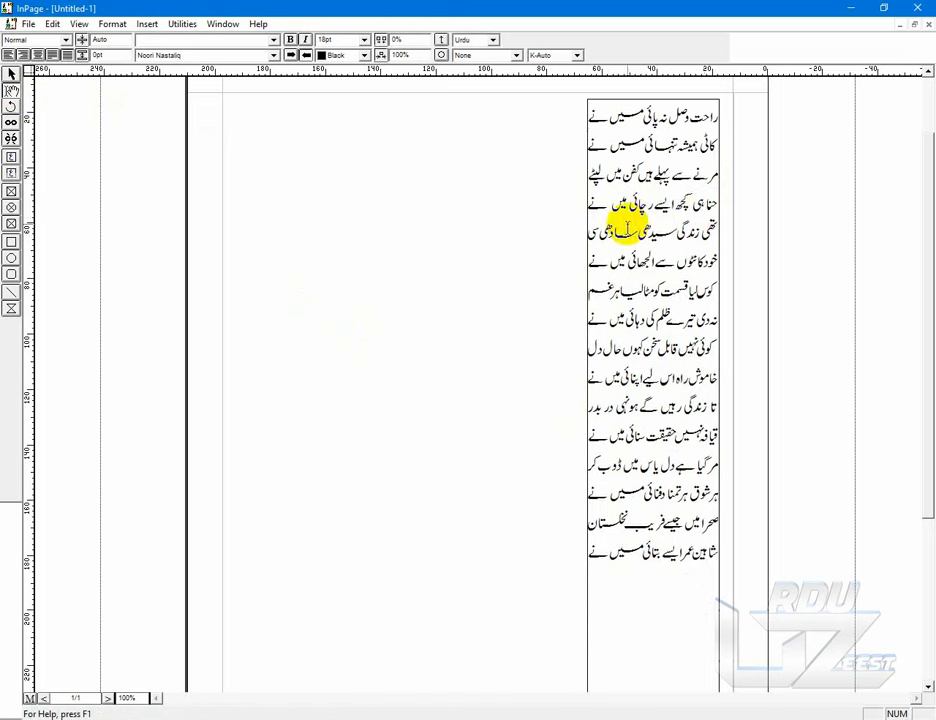
drag(587, 232, 717, 212)
key(Delete)
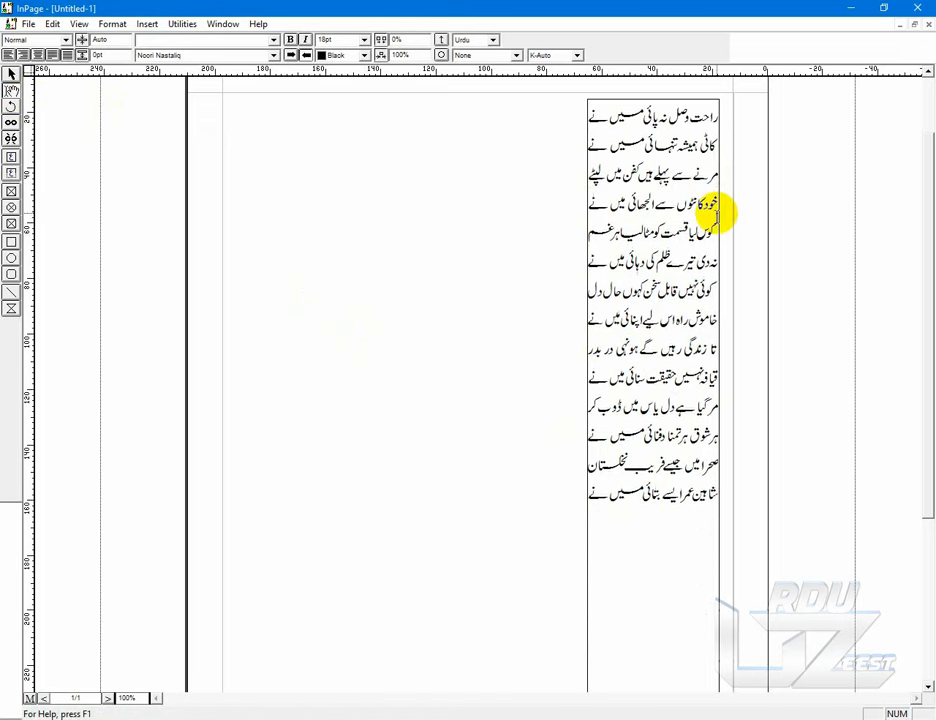
- Export only the poem's text box as a PDF named 123 on the Desktop, with the export range set to Selected Objects
click(11, 75)
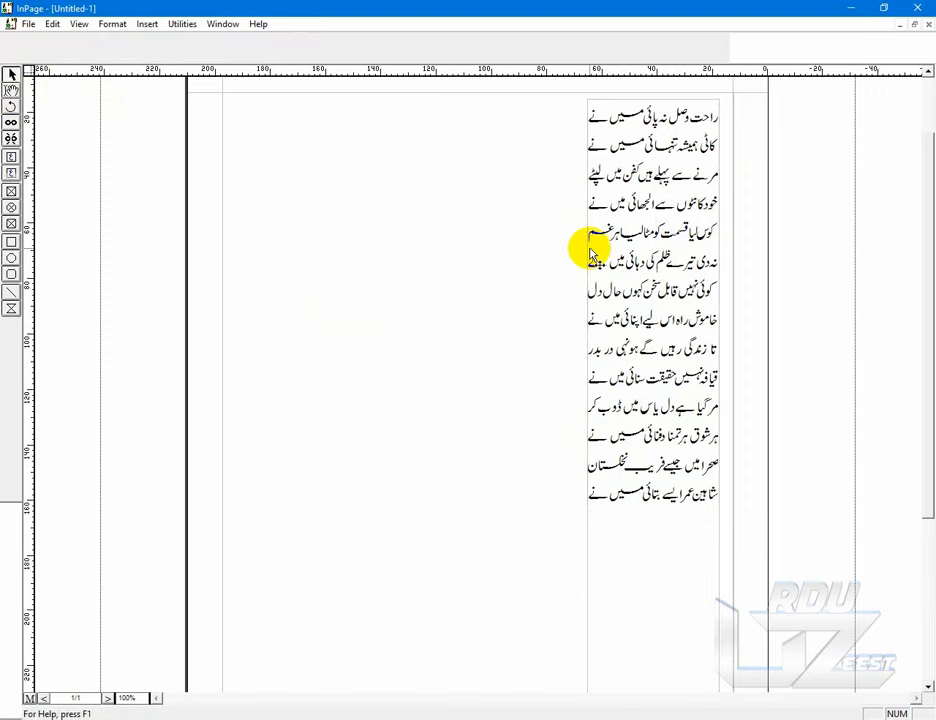
click(640, 258)
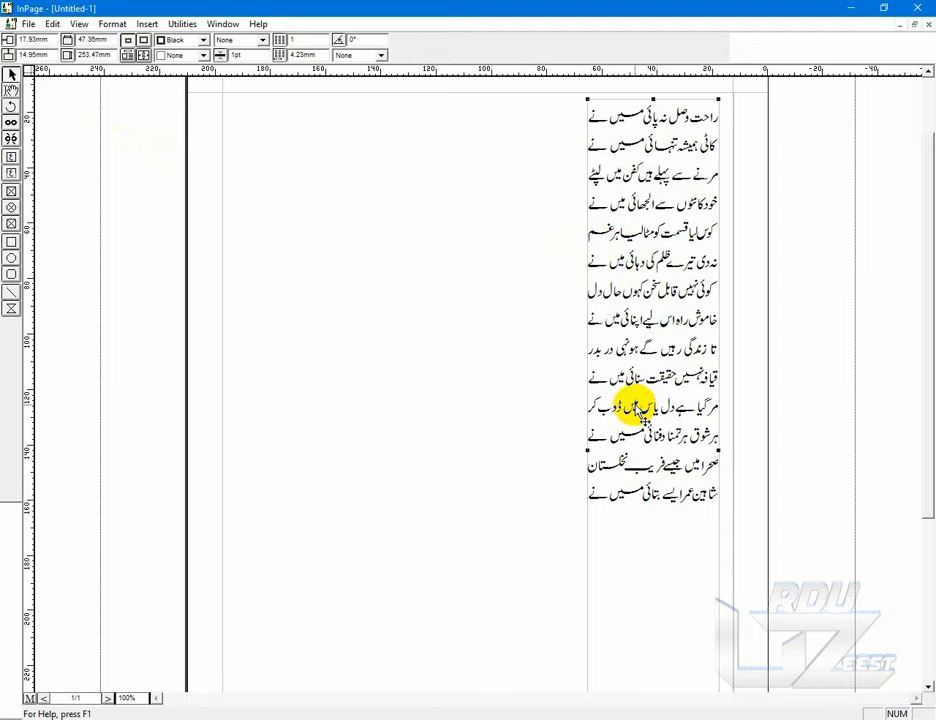
click(11, 90)
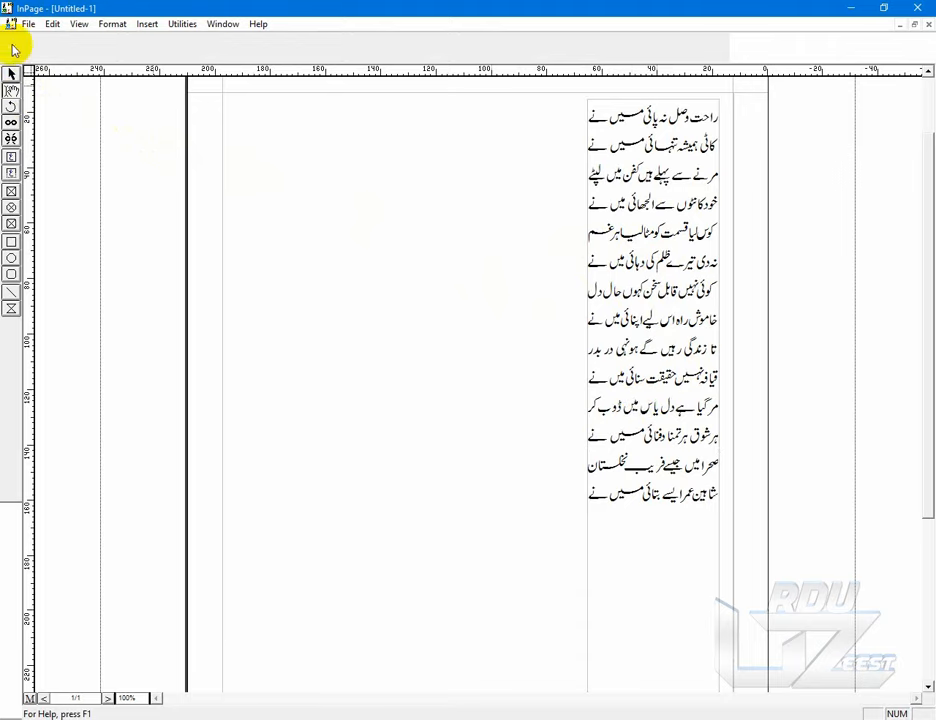
click(11, 76)
click(605, 244)
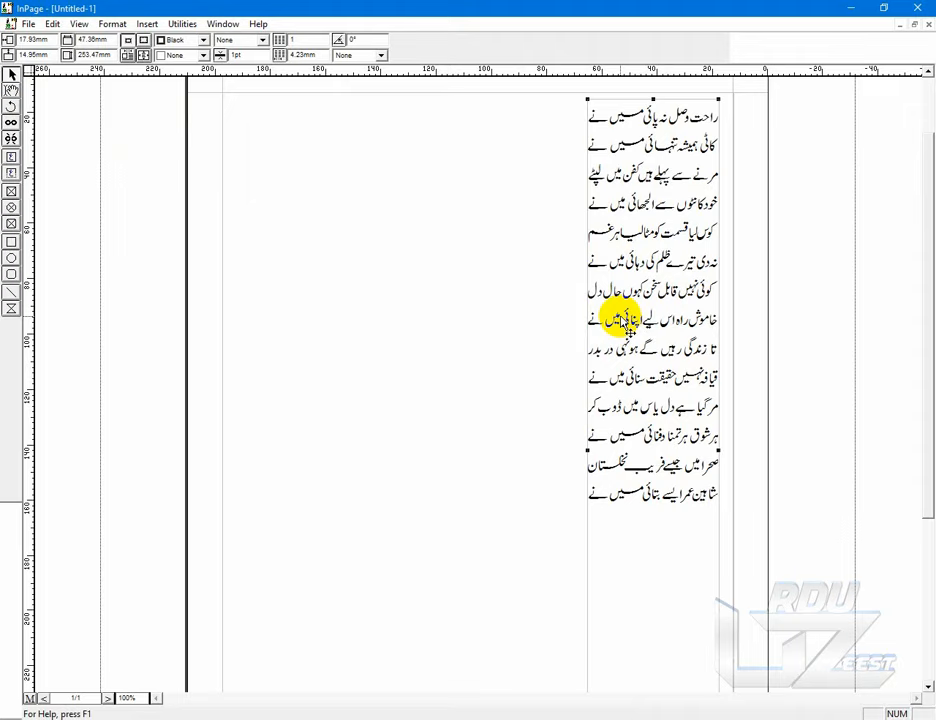
click(29, 23)
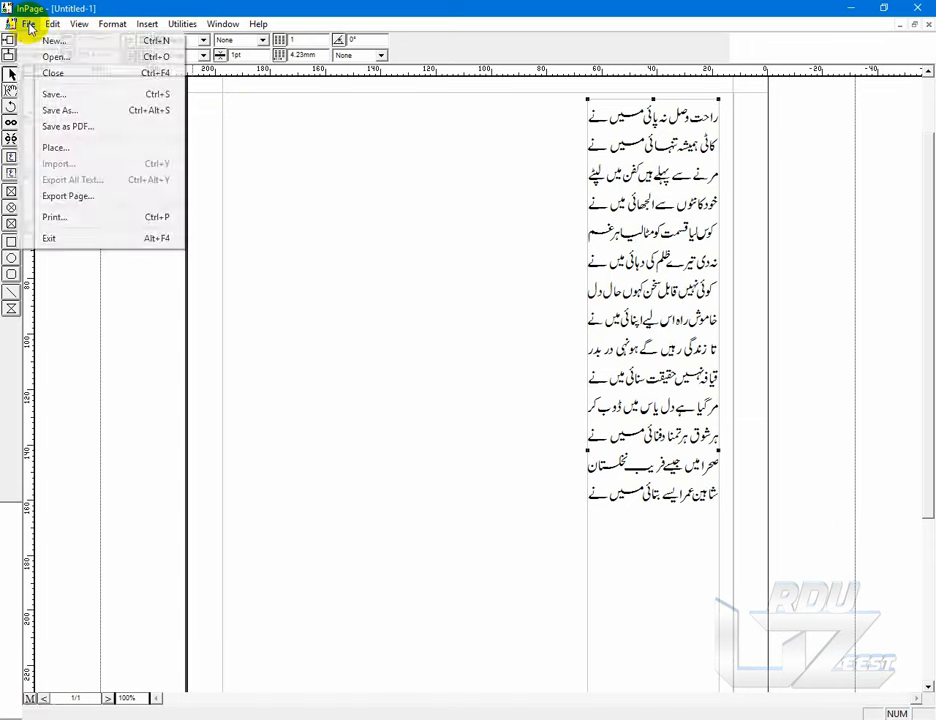
click(122, 130)
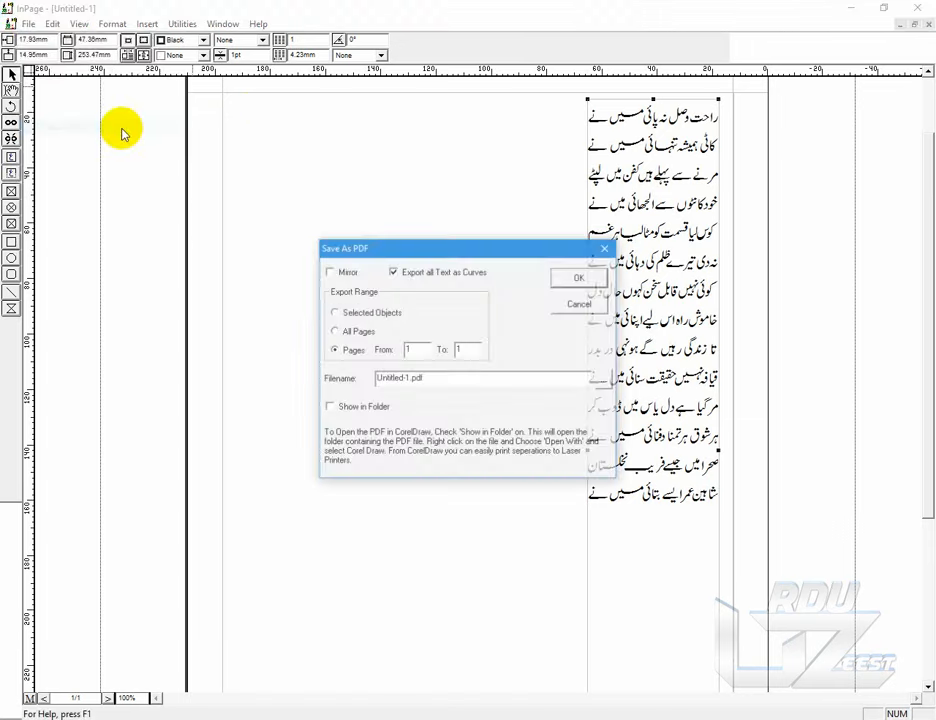
click(371, 314)
click(601, 381)
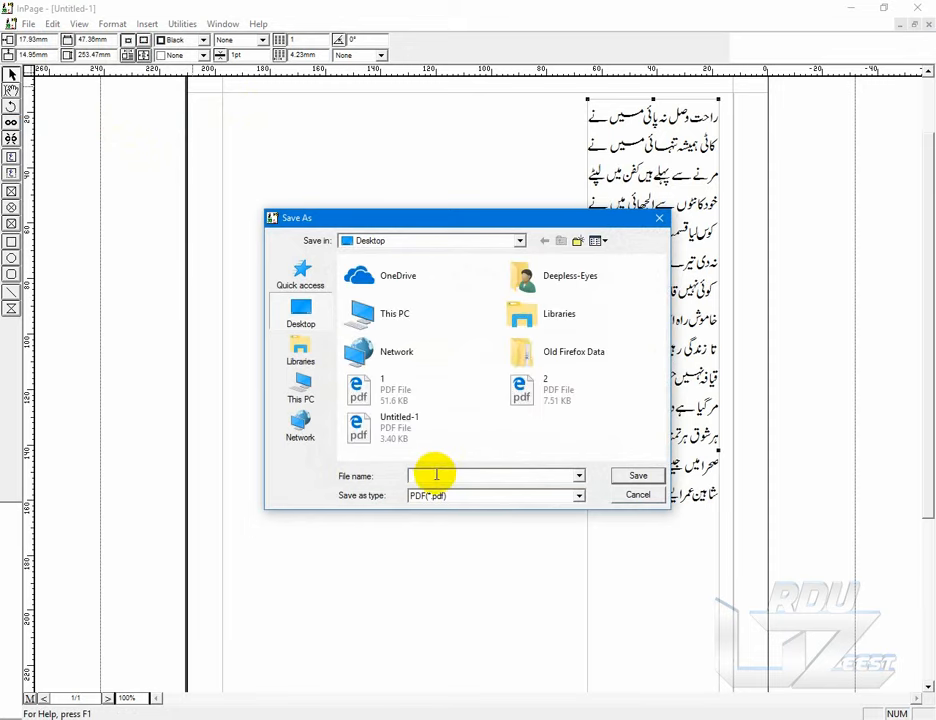
text(123)
key(Return)
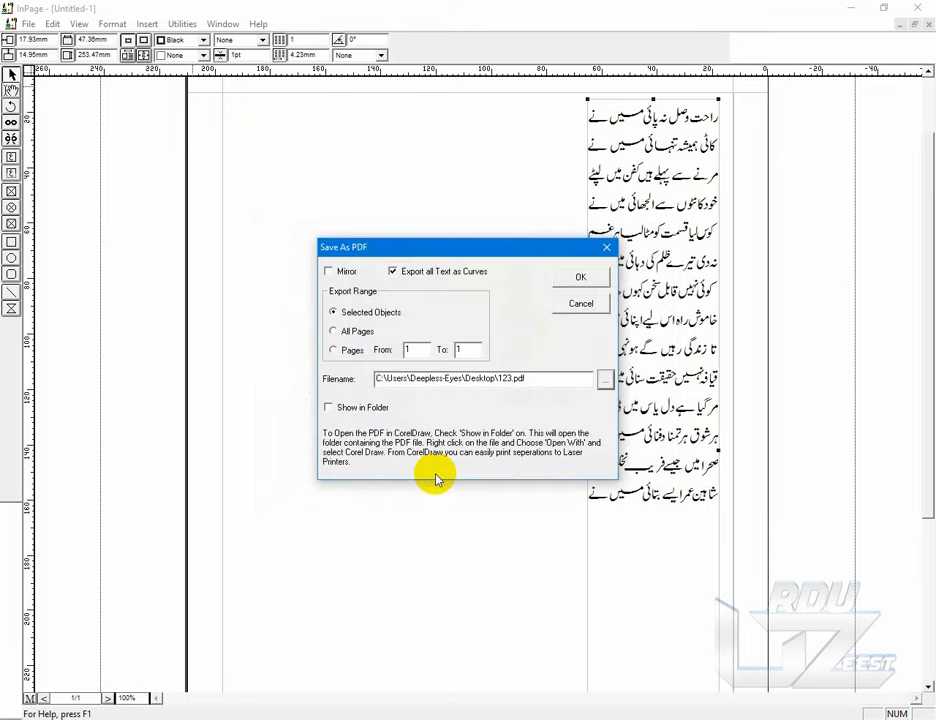
click(571, 278)
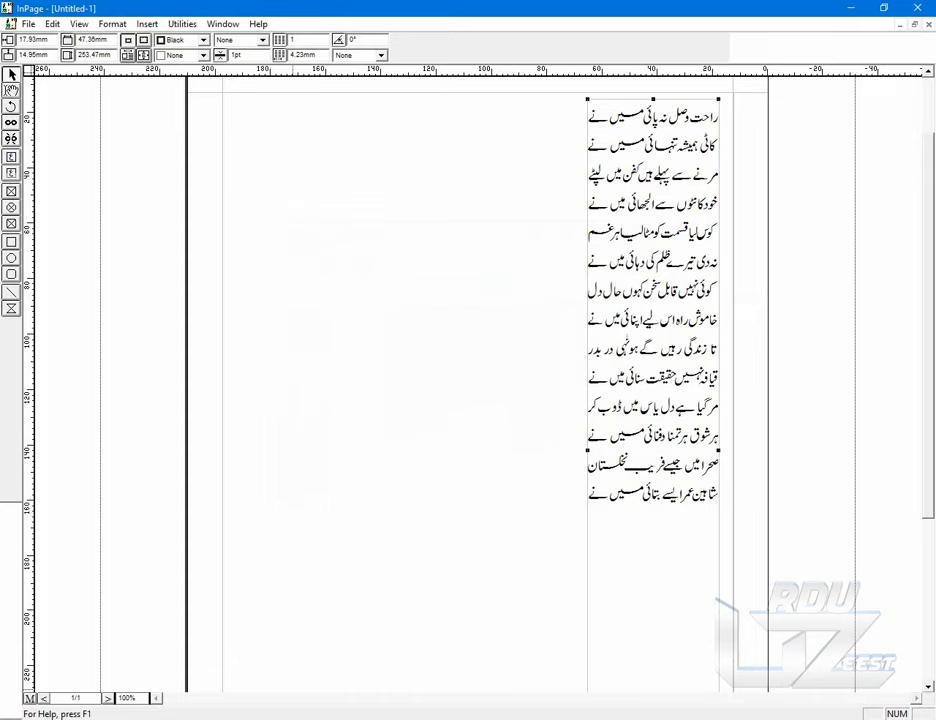
- Switch to the open Photoshop document and make the 0408062 layer active with the Move tool
mouse_move(197, 719)
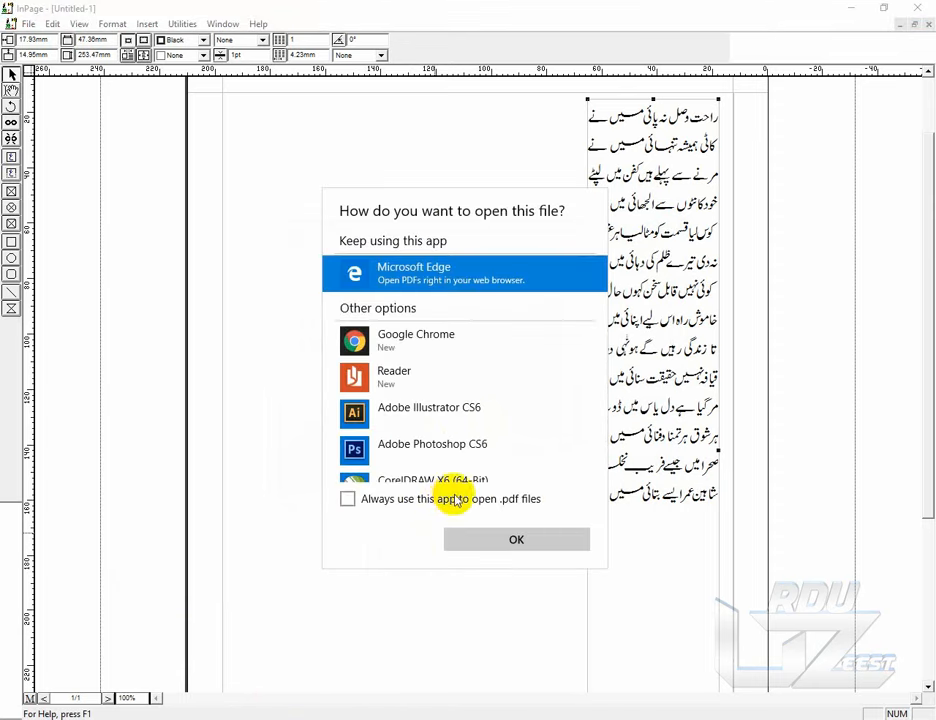
click(500, 586)
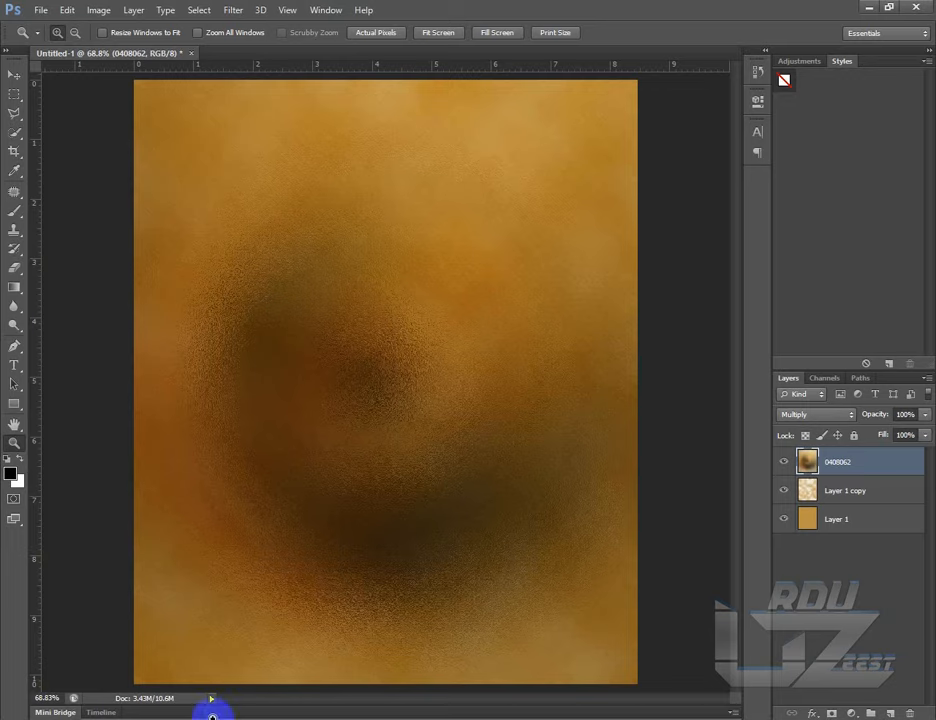
click(14, 75)
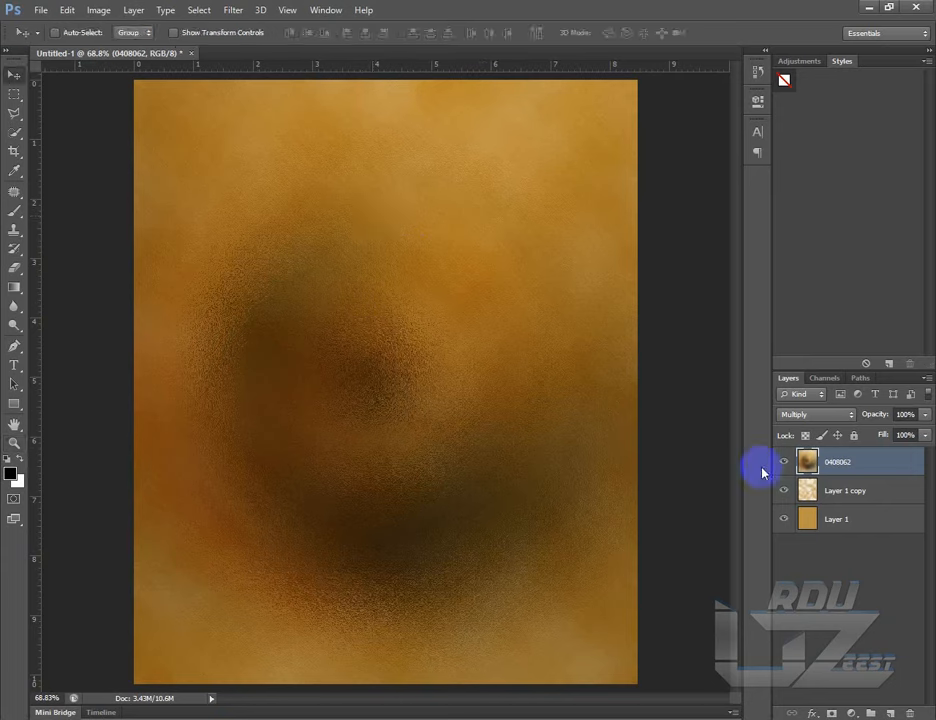
double_click(845, 463)
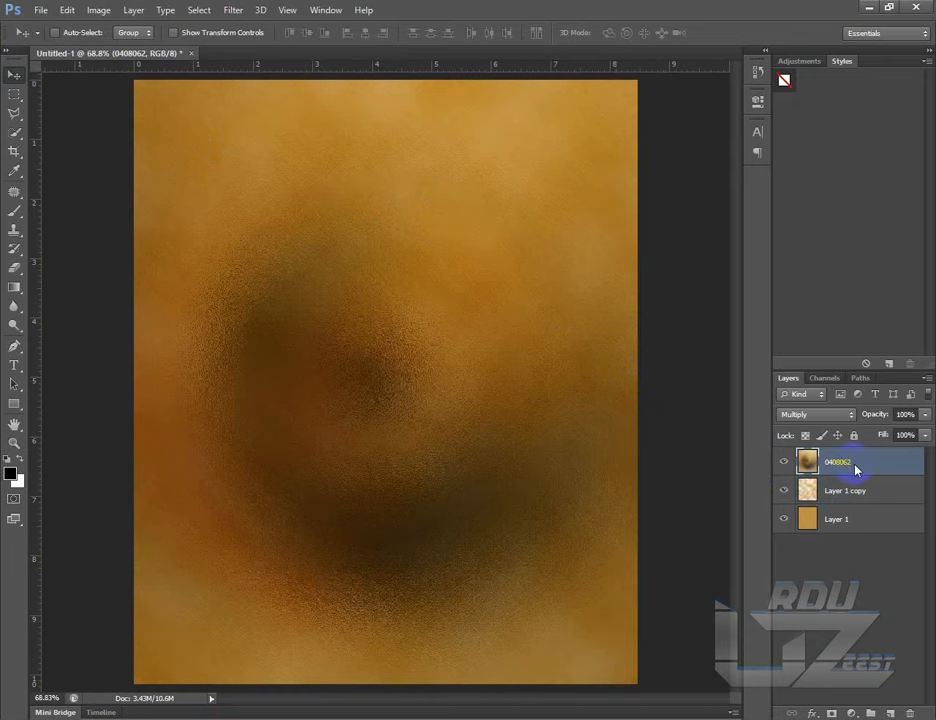
click(81, 52)
- Place the 123 PDF from the Desktop into the document, using its single page cropped to Bounding Box
click(41, 10)
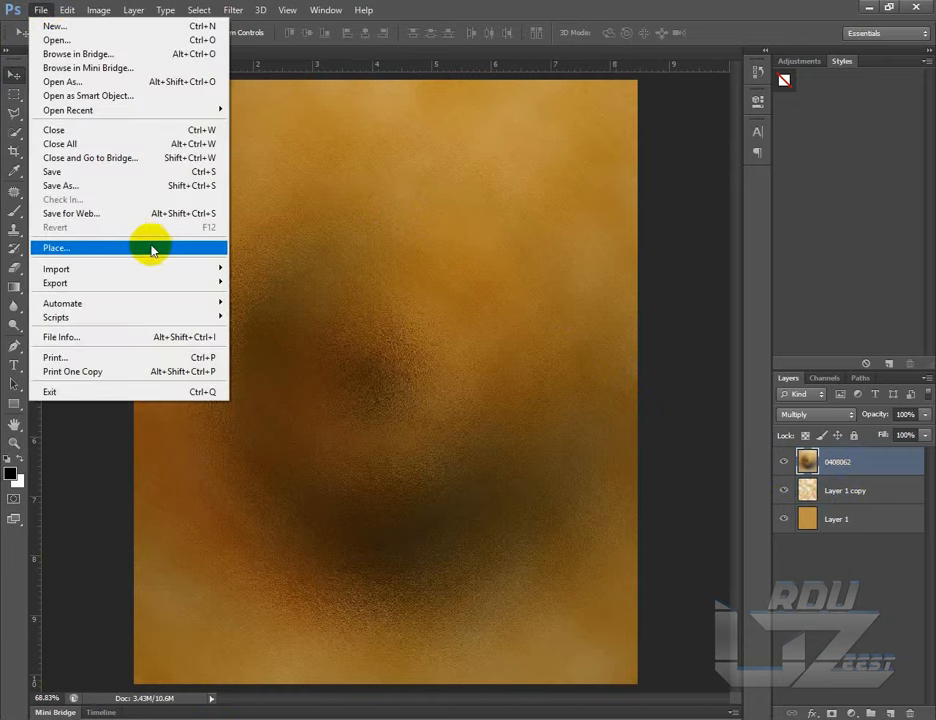
click(162, 250)
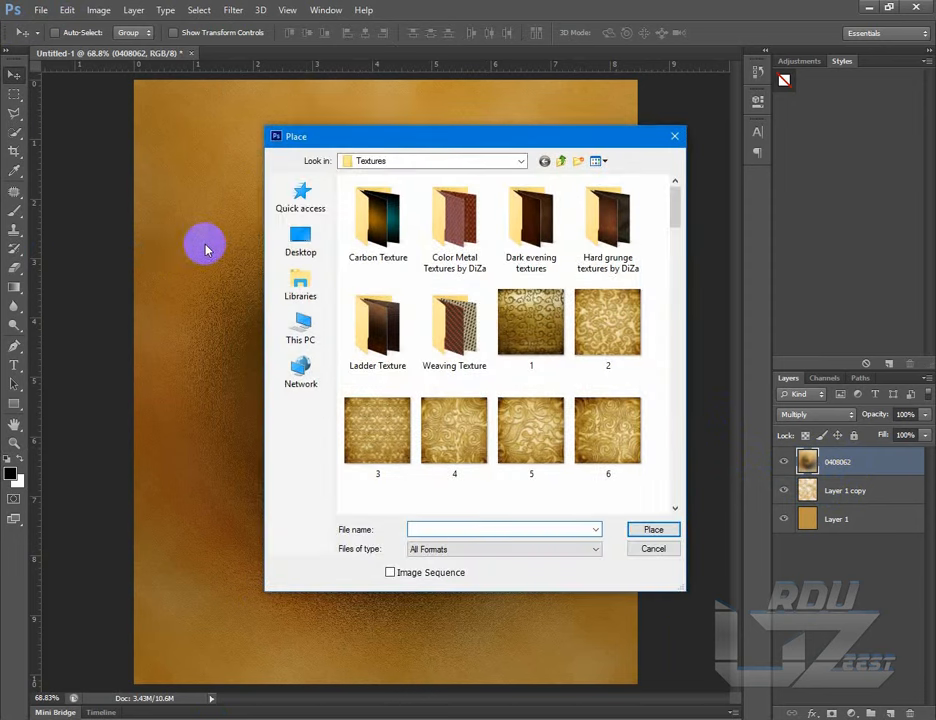
click(299, 238)
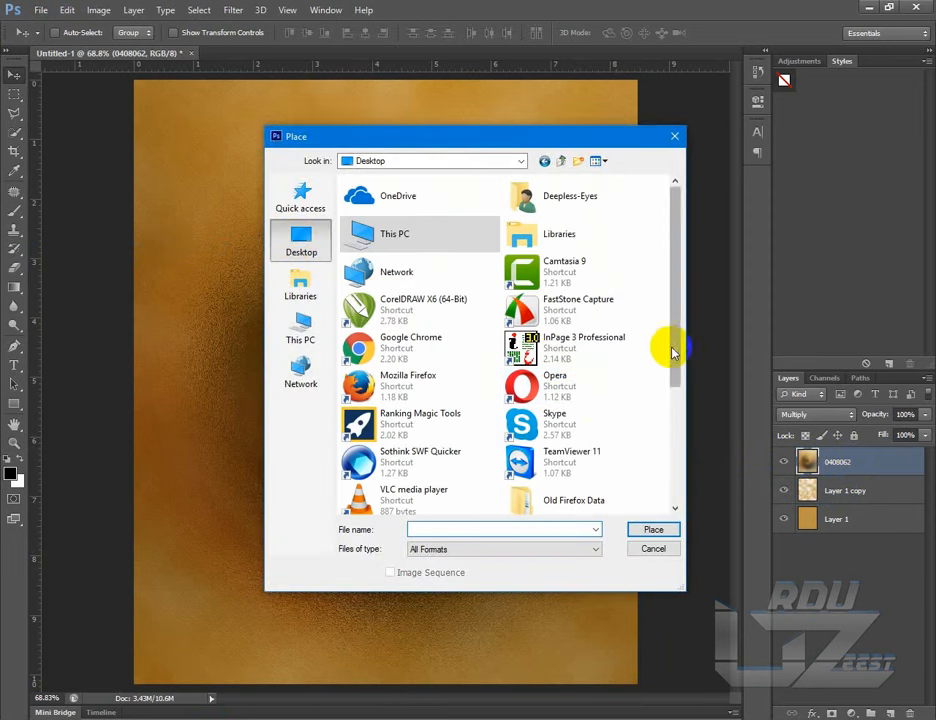
drag(672, 352, 665, 464)
click(543, 378)
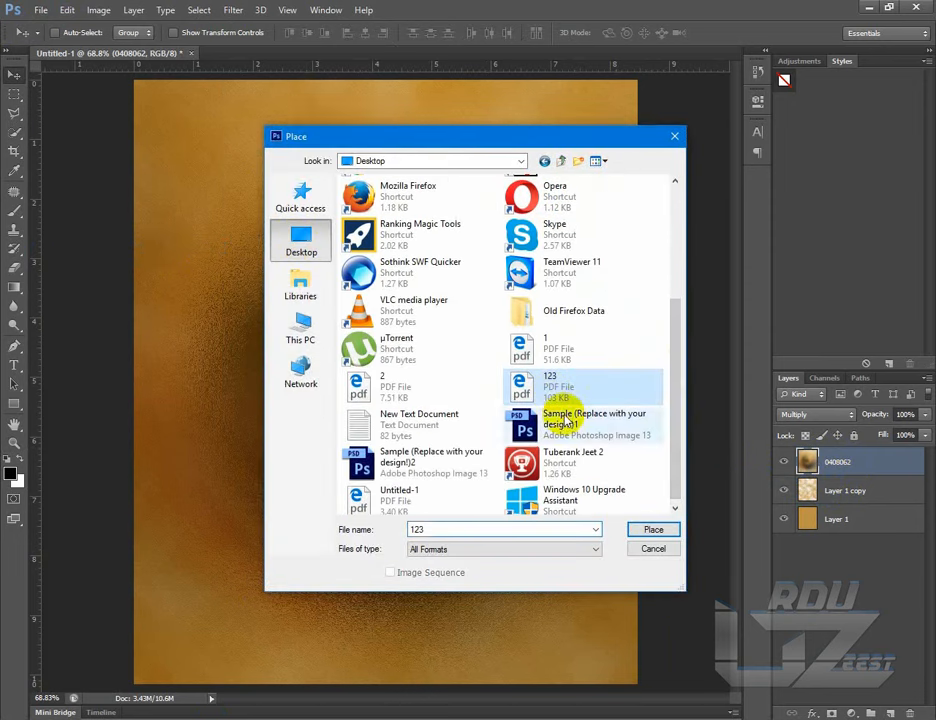
click(652, 530)
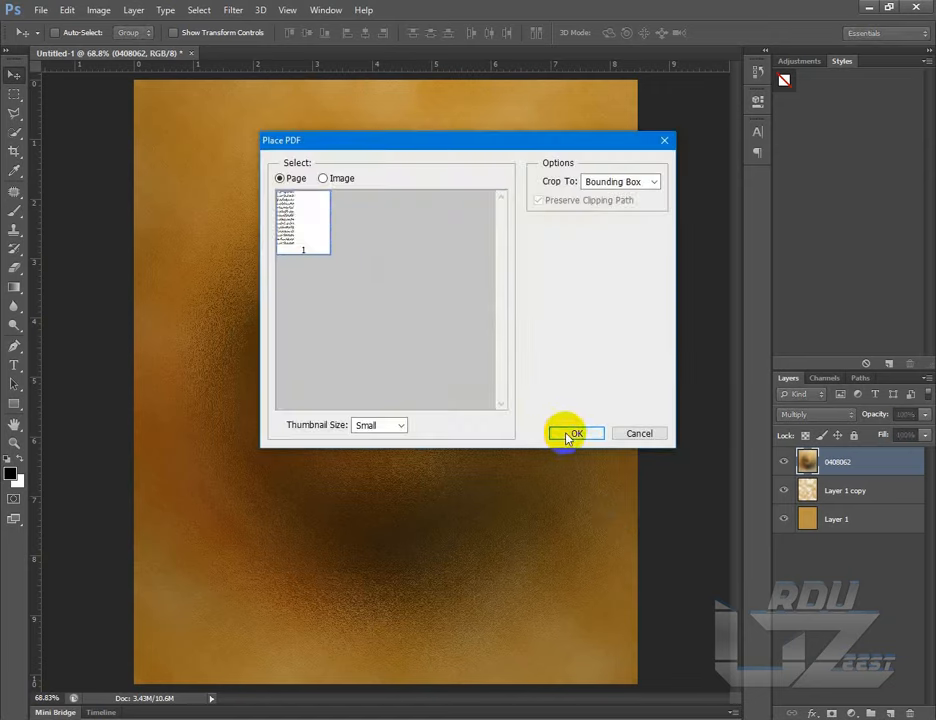
click(568, 435)
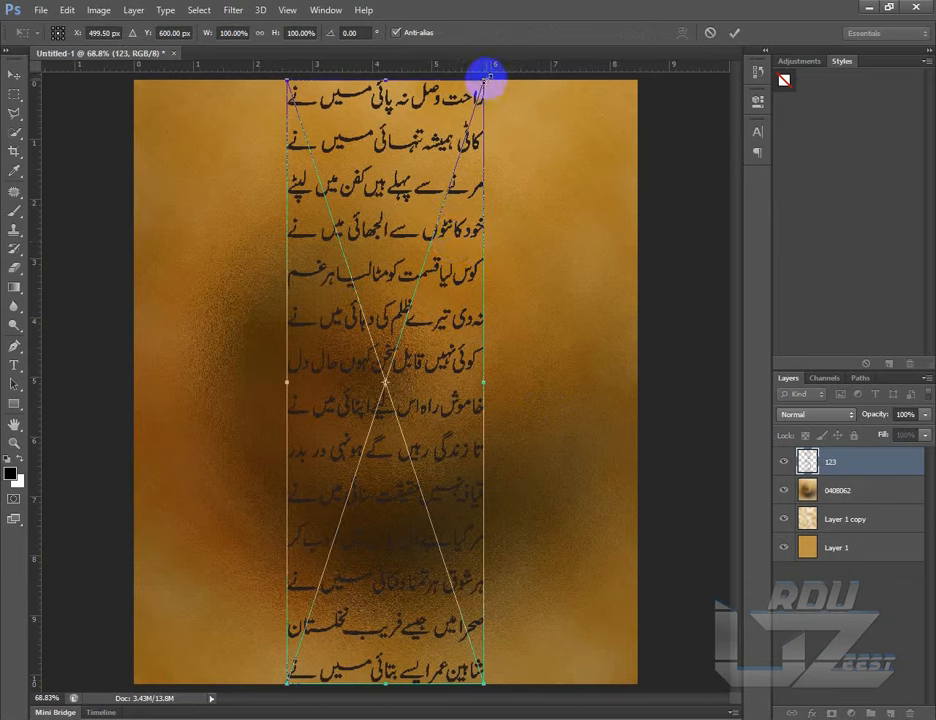
- Scale the placed poem to about 92% and move it beside the canvas's right edge, at about X 798 px, Y 585 px
drag(486, 76, 474, 104)
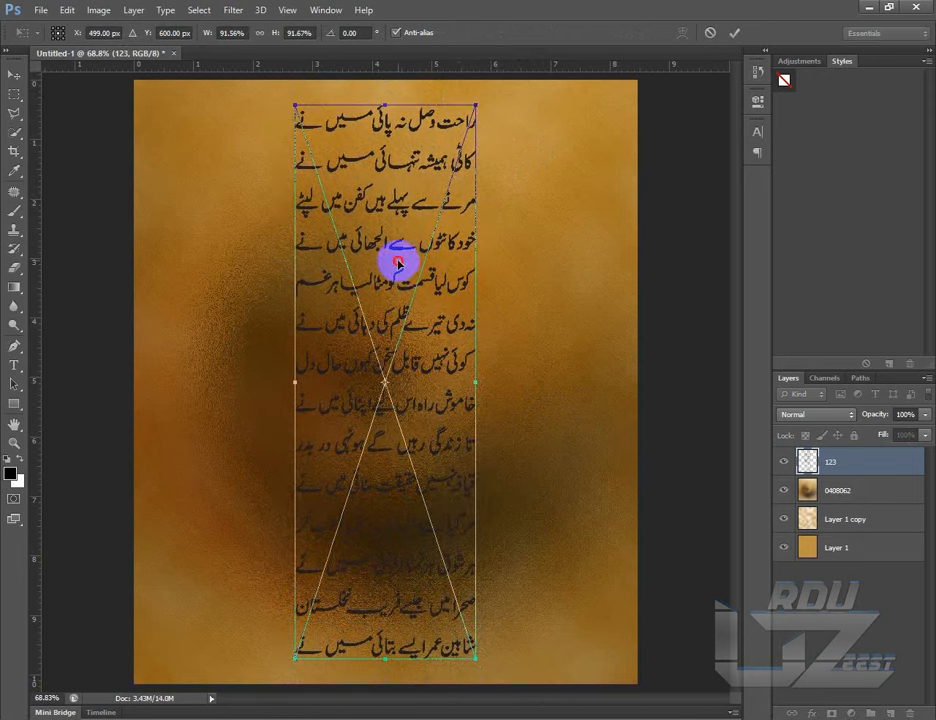
drag(398, 264, 548, 256)
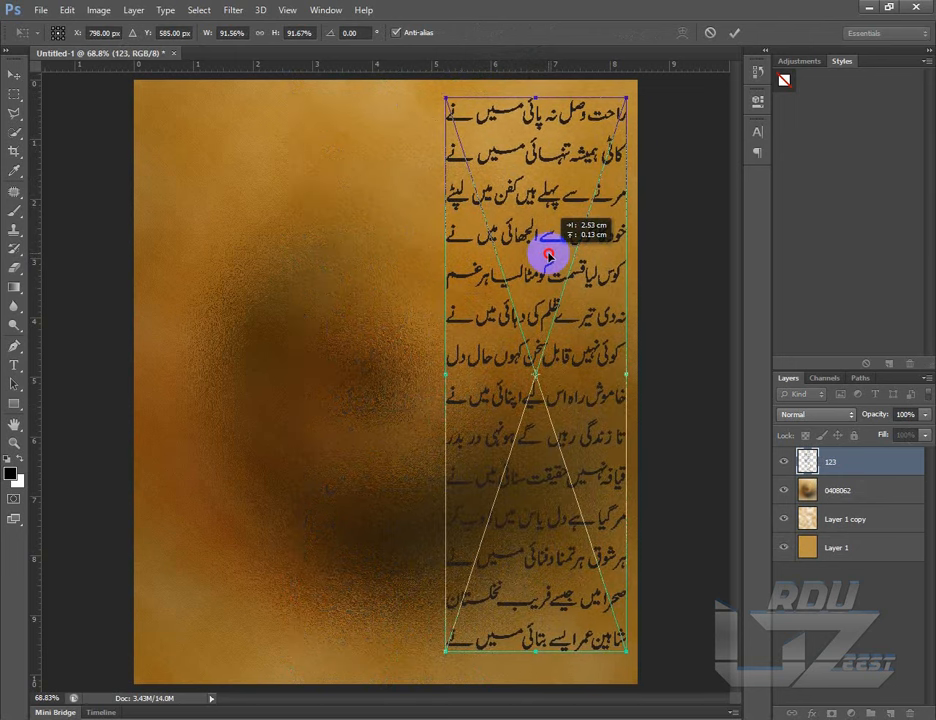
click(734, 34)
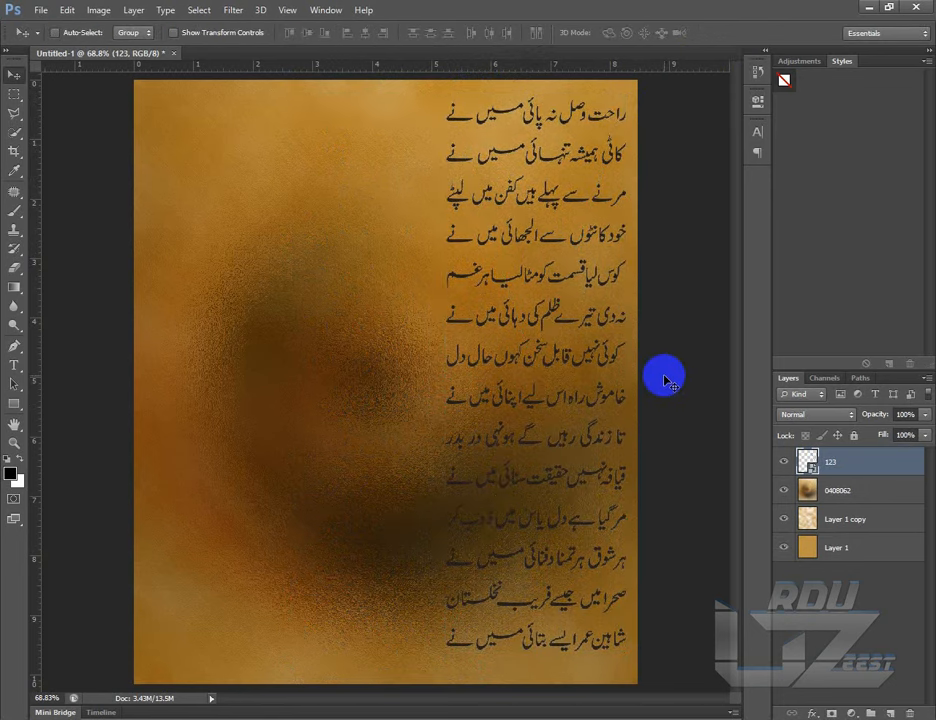
- Add a Color Overlay effect to the 123 poem layer
key(z)
click(376, 33)
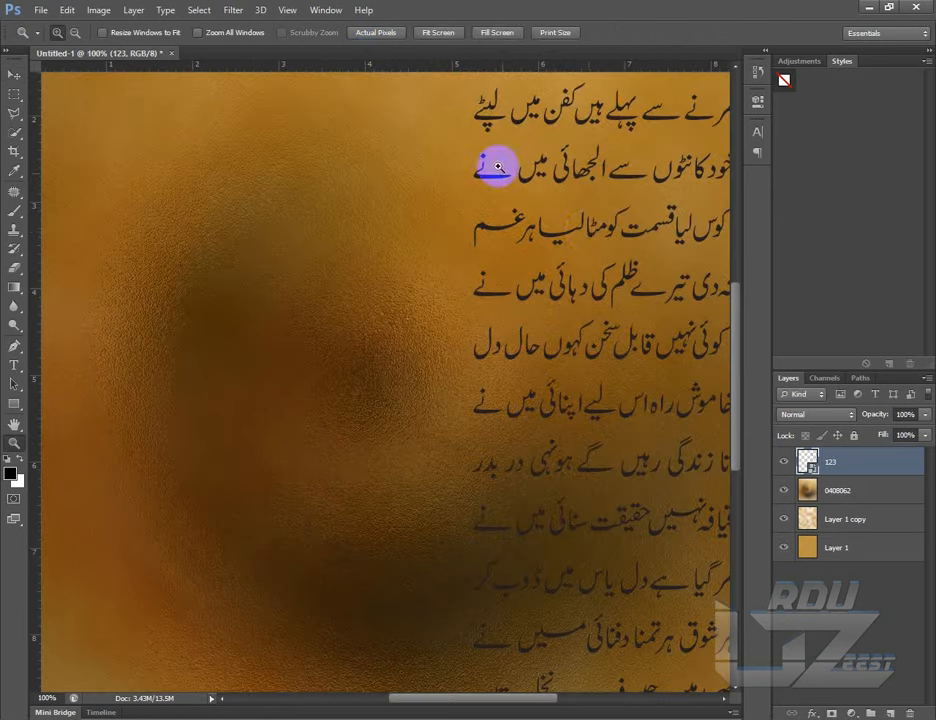
drag(620, 246, 392, 365)
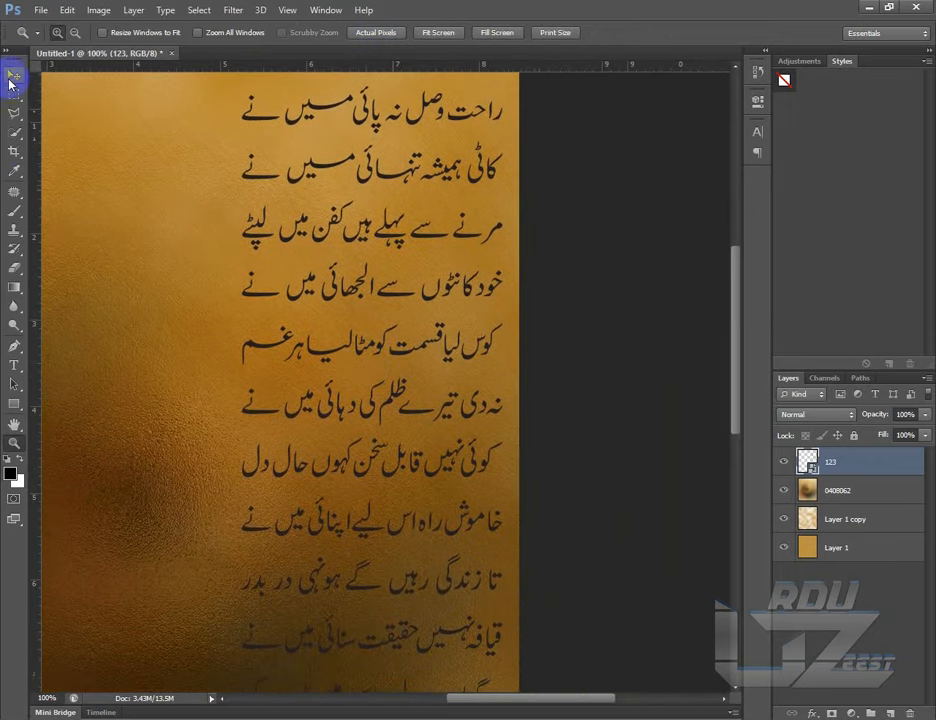
click(10, 80)
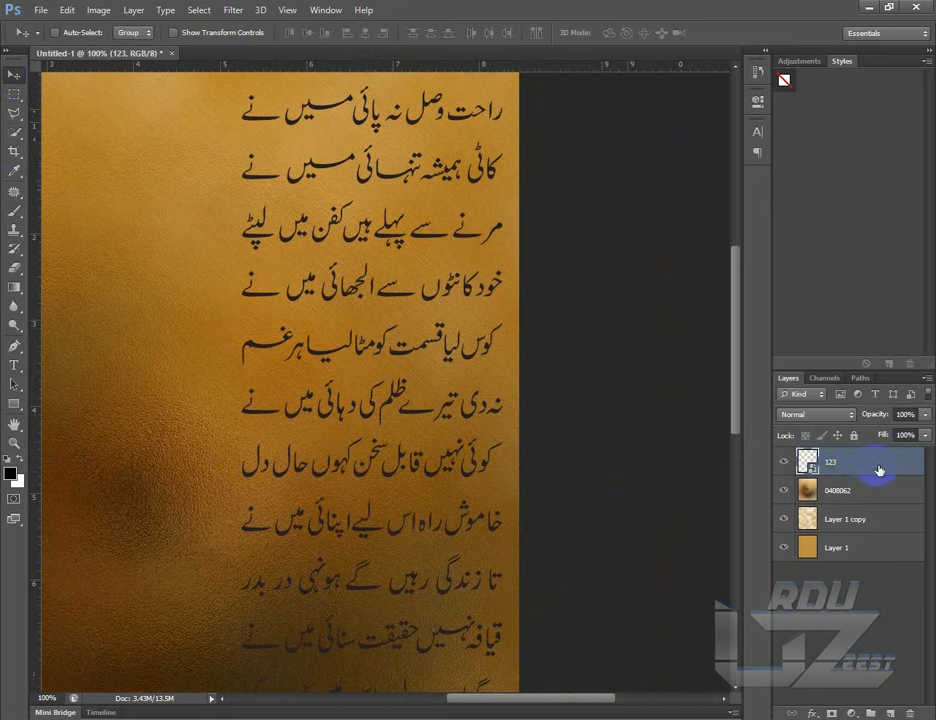
double_click(829, 465)
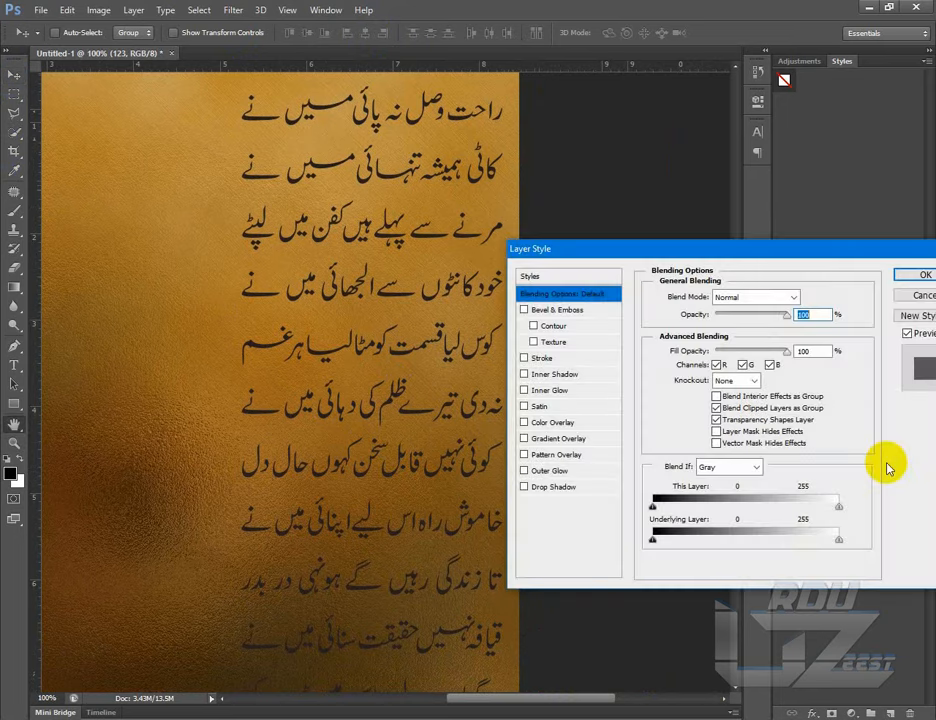
click(563, 423)
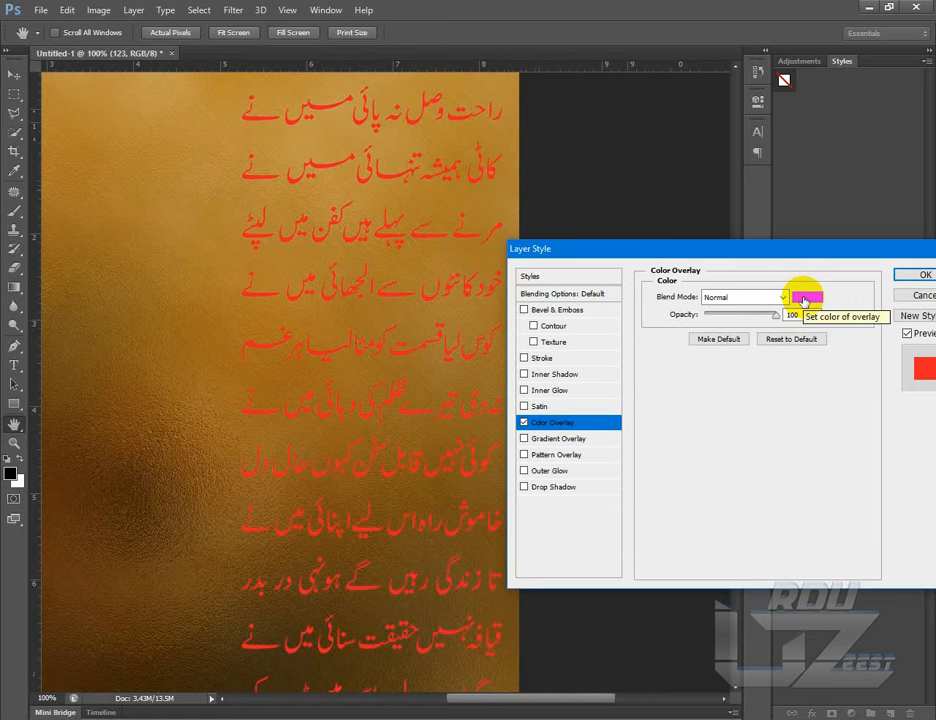
click(805, 299)
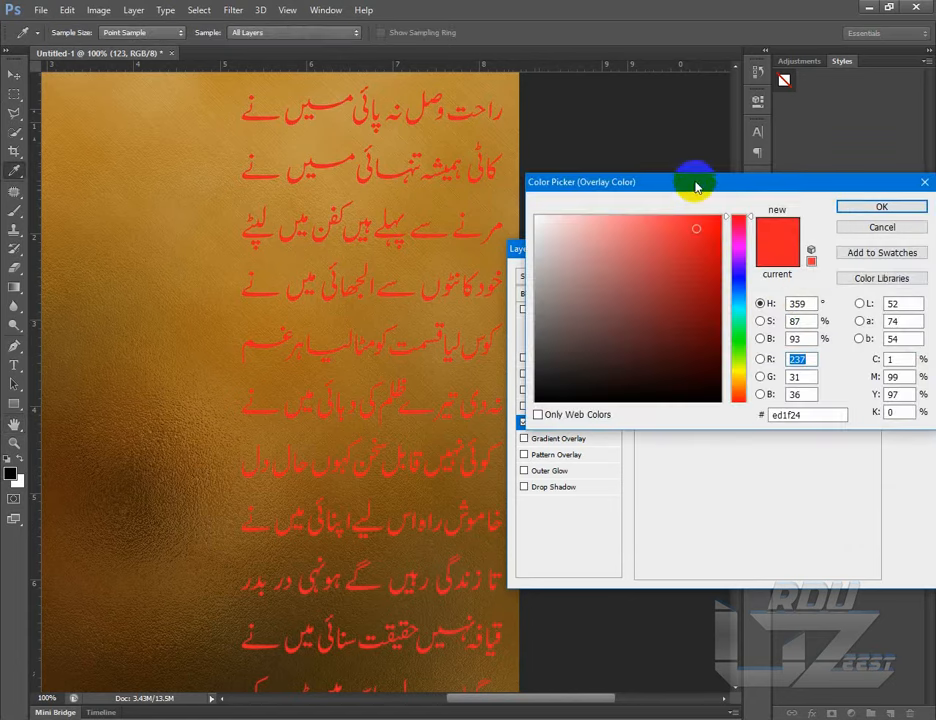
drag(697, 186, 691, 274)
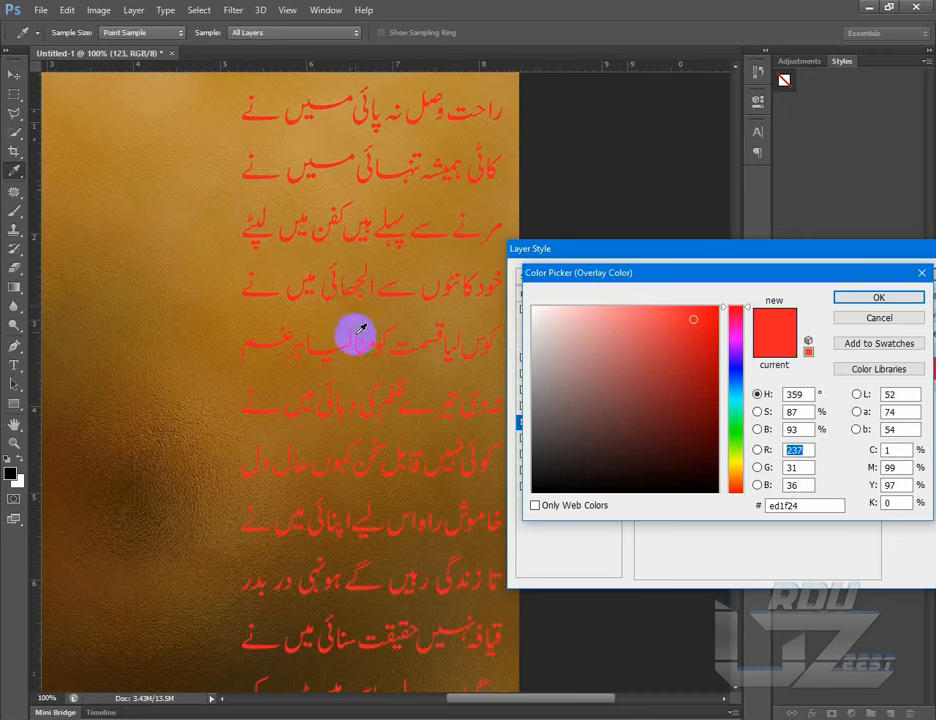
click(193, 257)
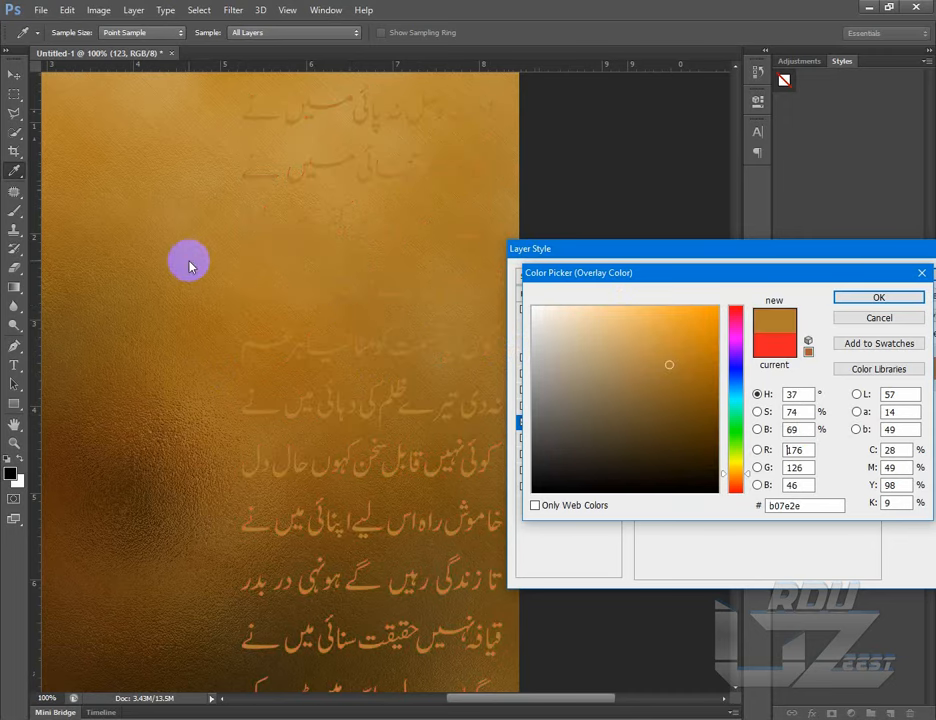
click(175, 461)
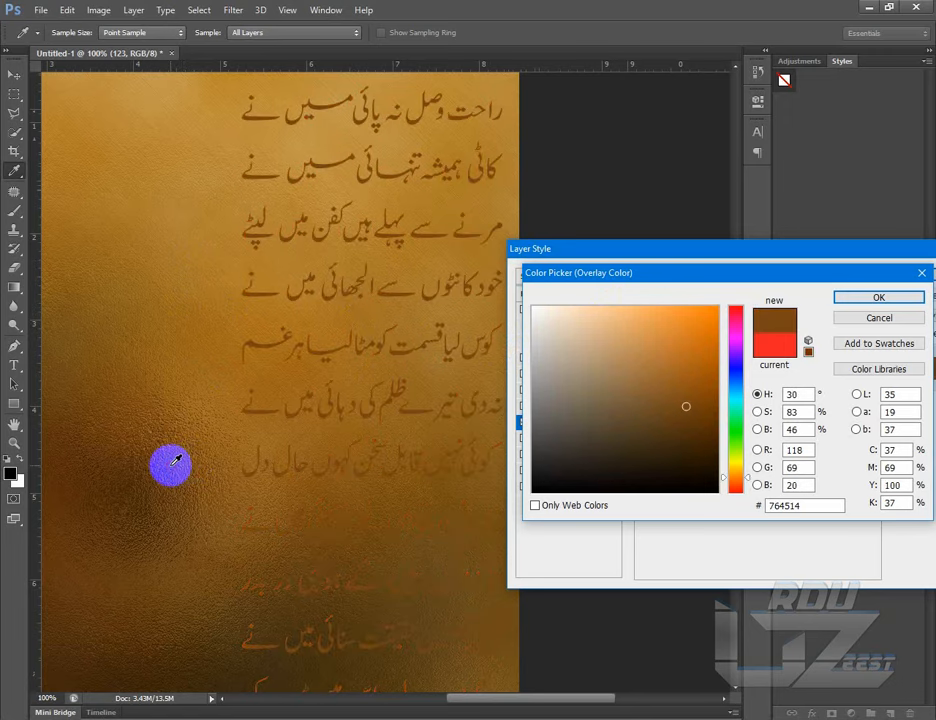
click(100, 93)
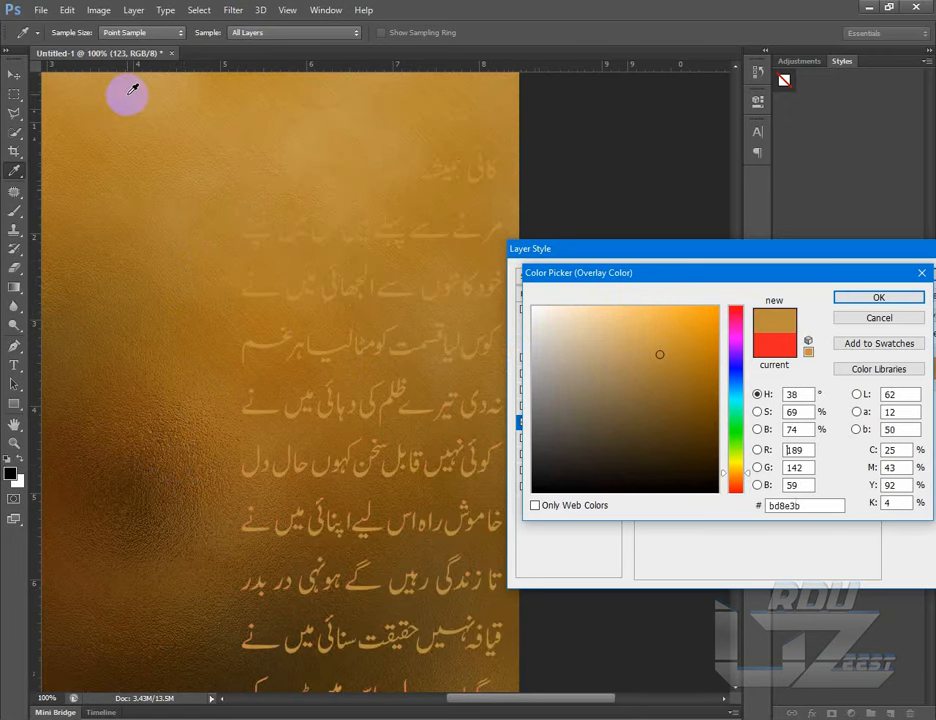
click(150, 526)
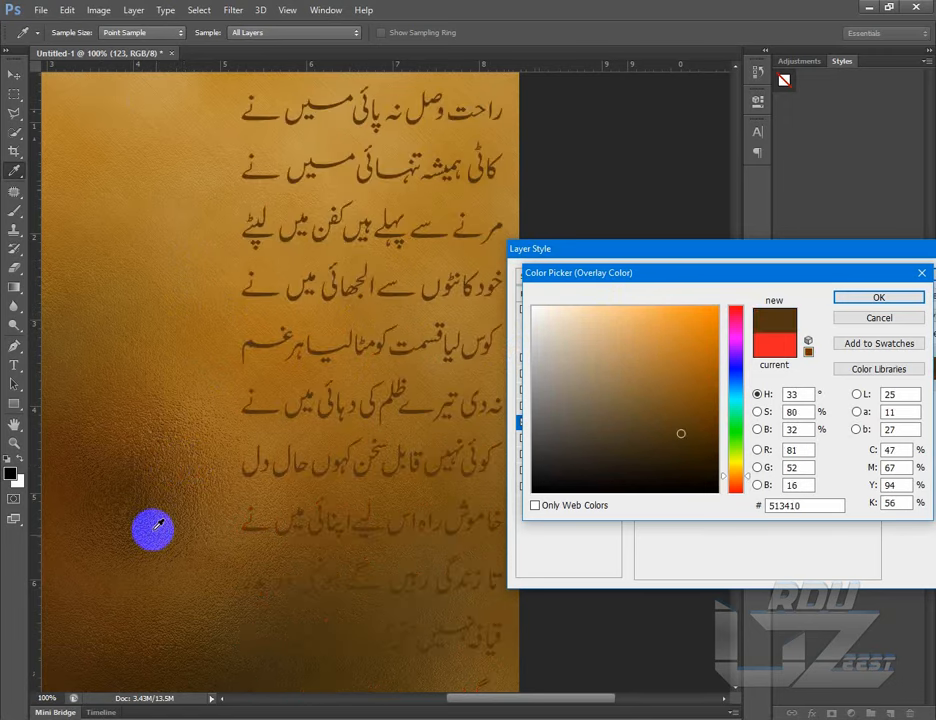
click(119, 593)
click(151, 93)
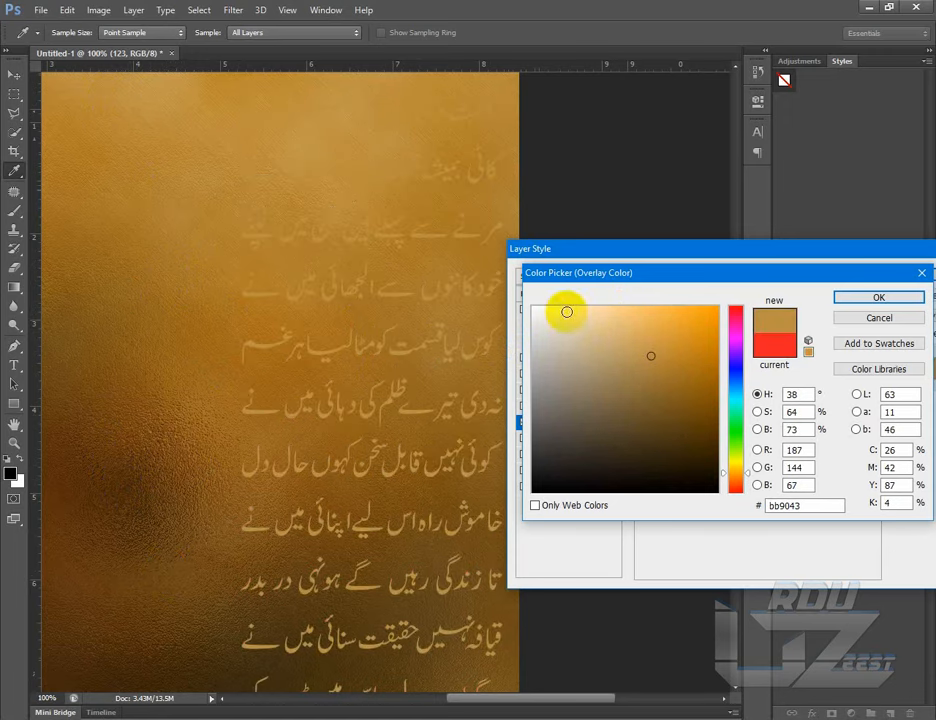
click(613, 313)
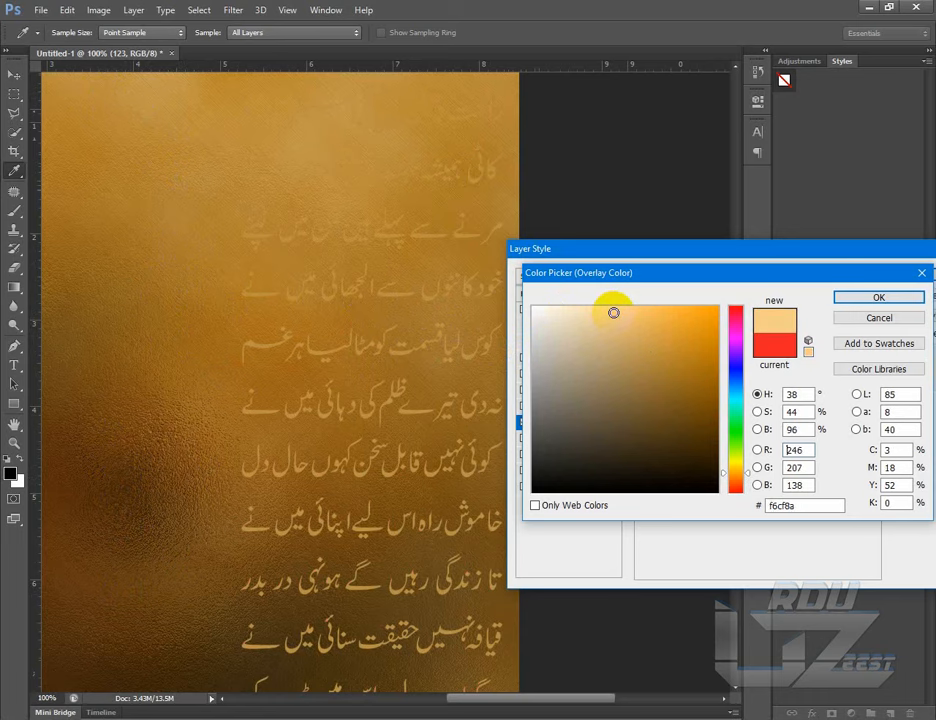
drag(613, 313, 608, 307)
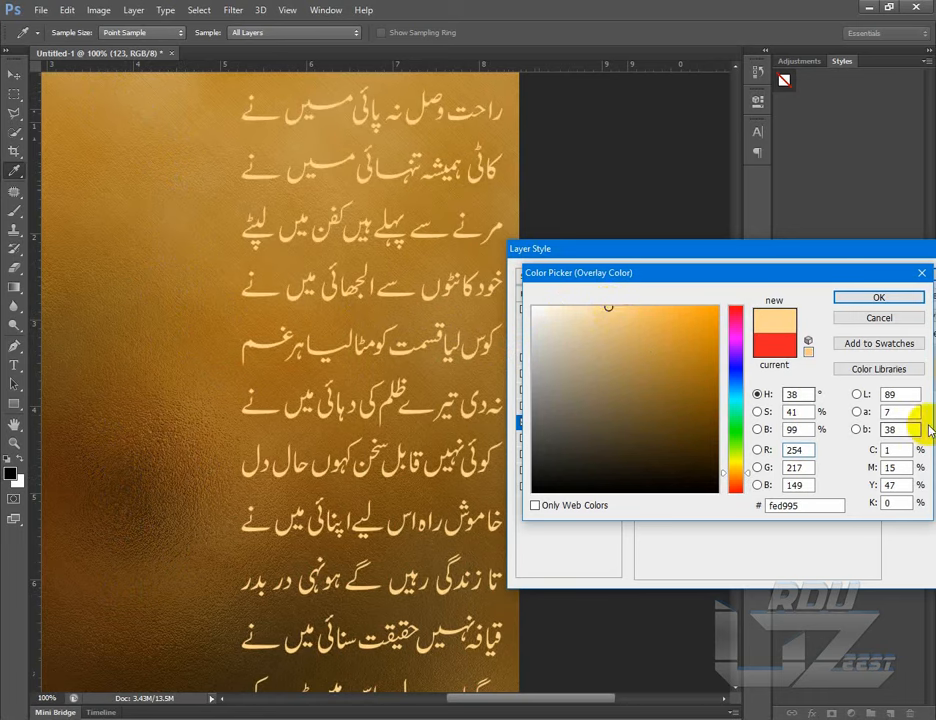
click(895, 318)
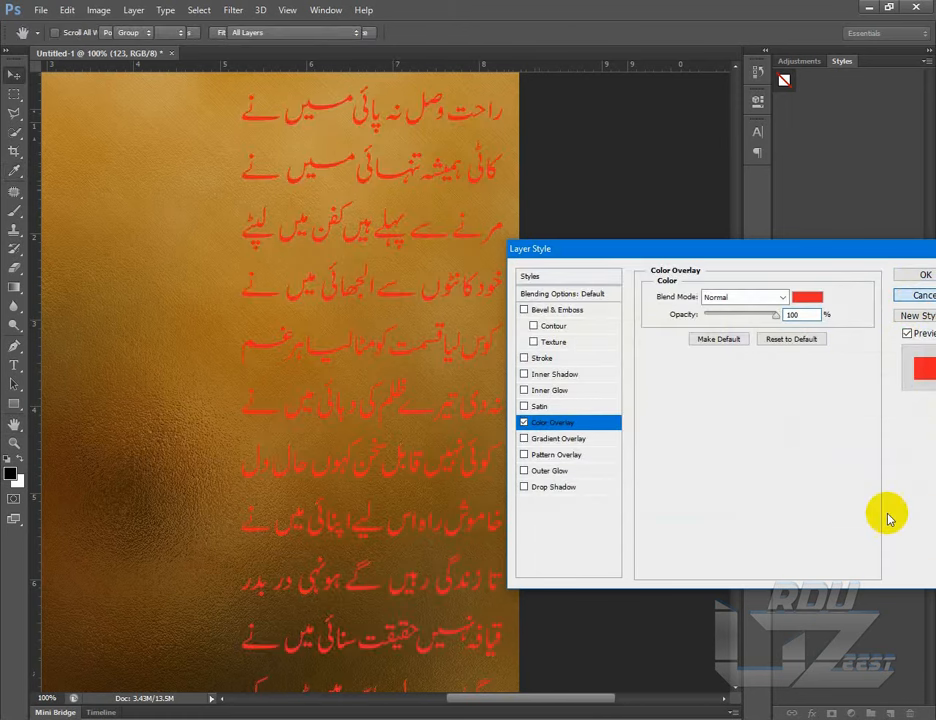
key(Escape)
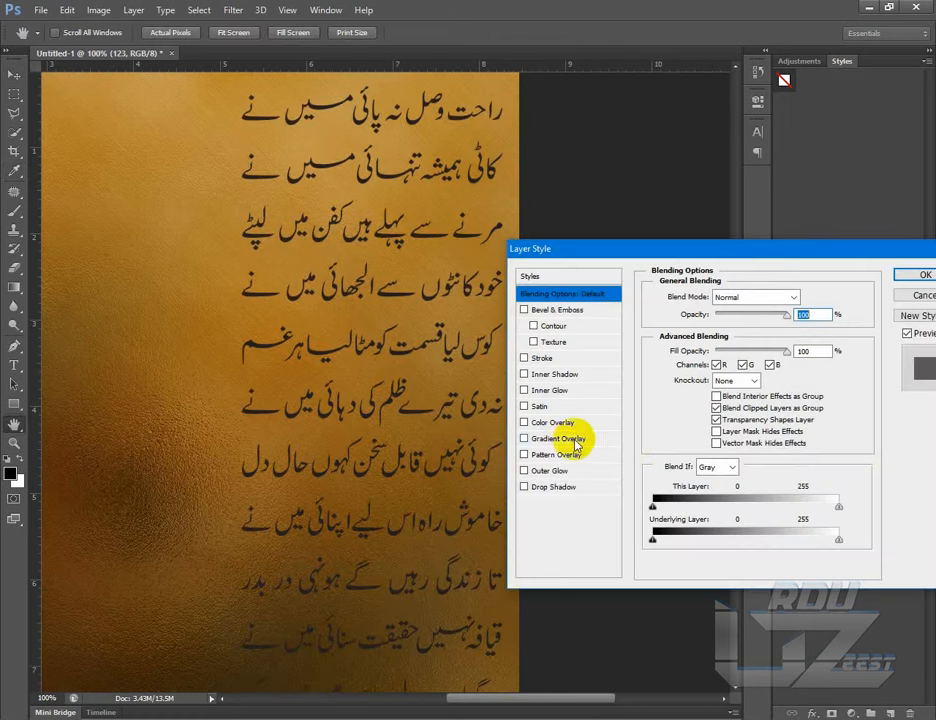
- Add a Color Overlay to the poem layer in light gold #fcd48c, starting from a tone sampled near the background's upper edge
click(545, 422)
click(805, 298)
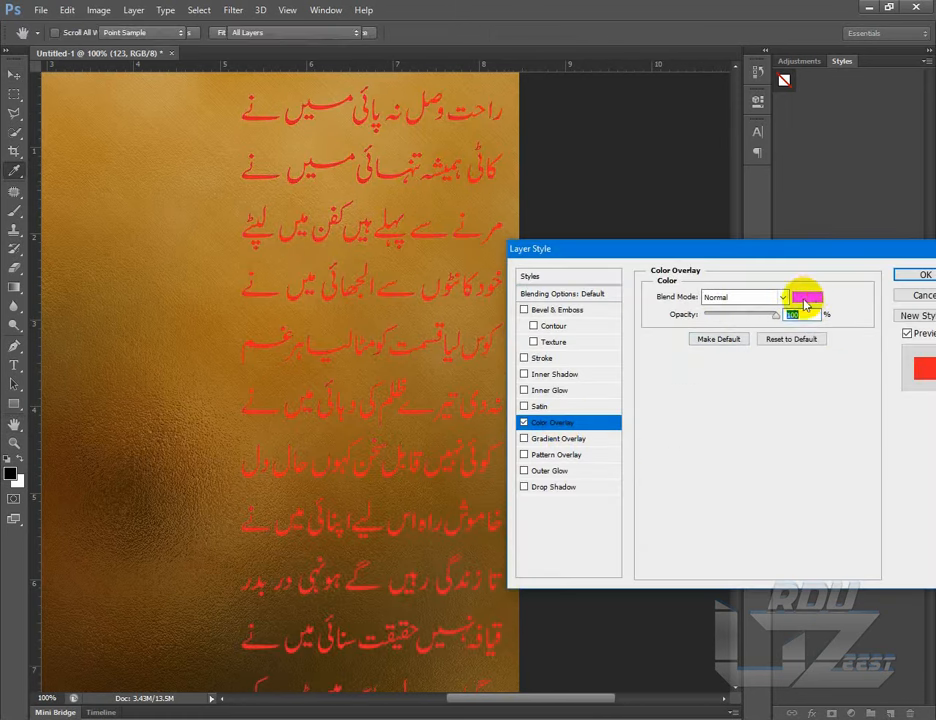
click(146, 103)
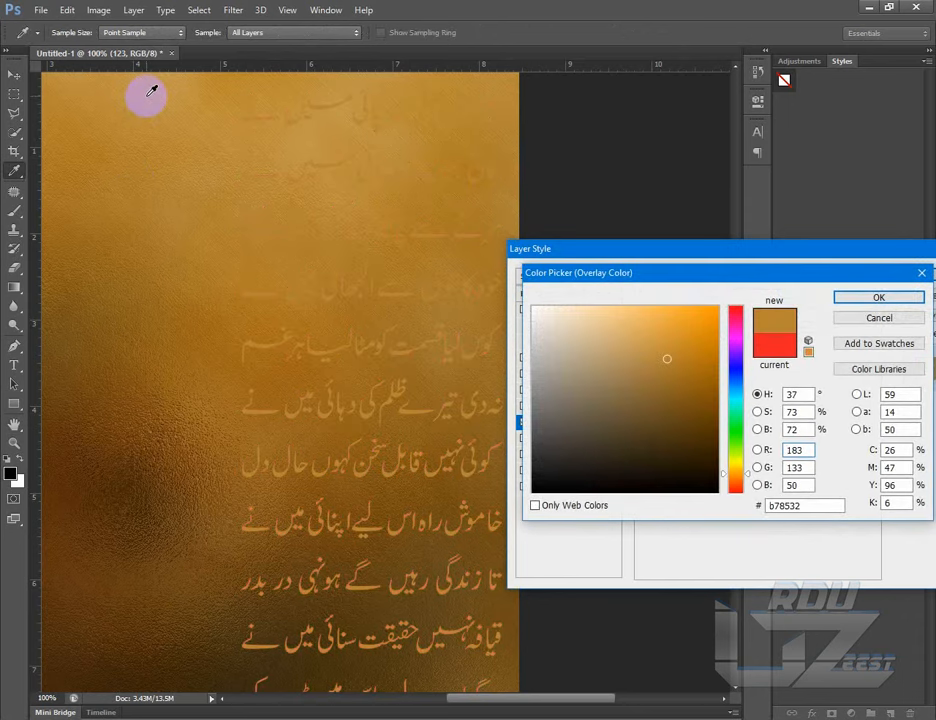
click(148, 93)
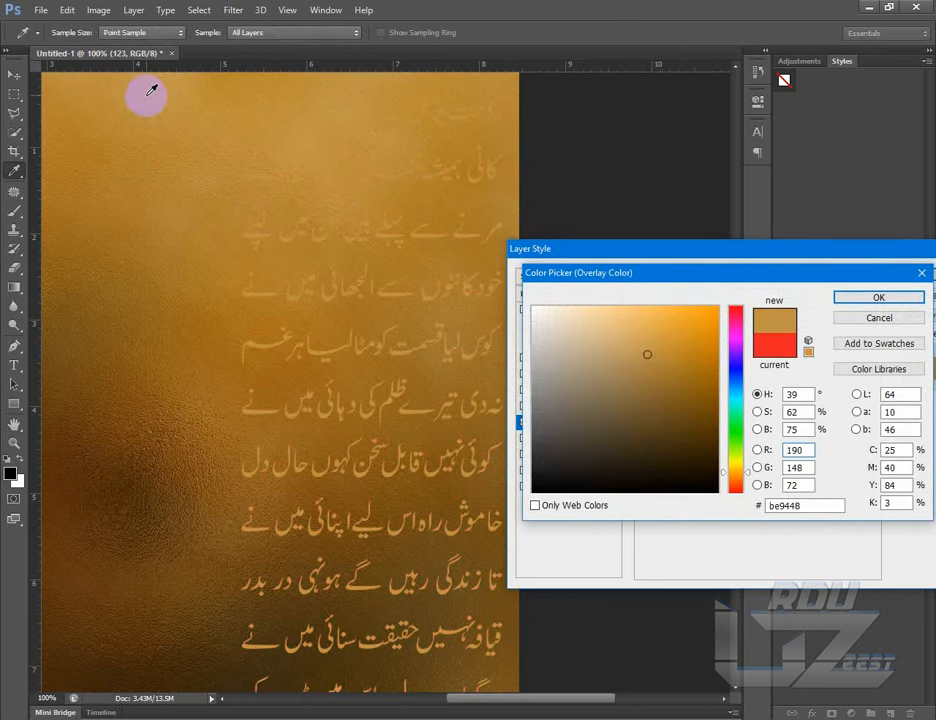
click(617, 313)
click(614, 308)
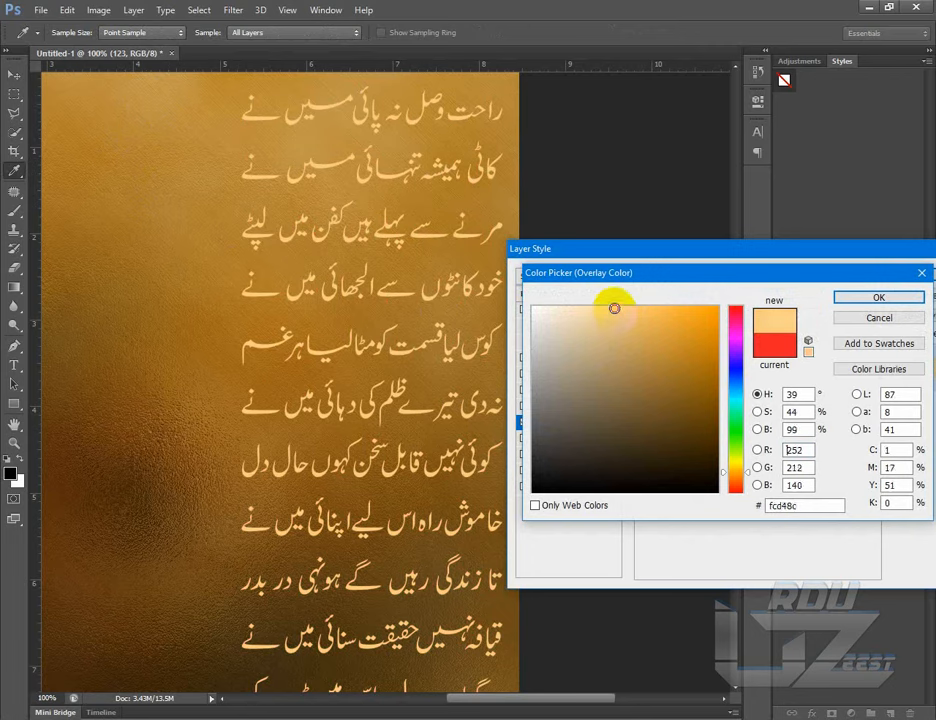
- Copy the overlay color's hex code fcd48c for reuse and accept the color
click(814, 507)
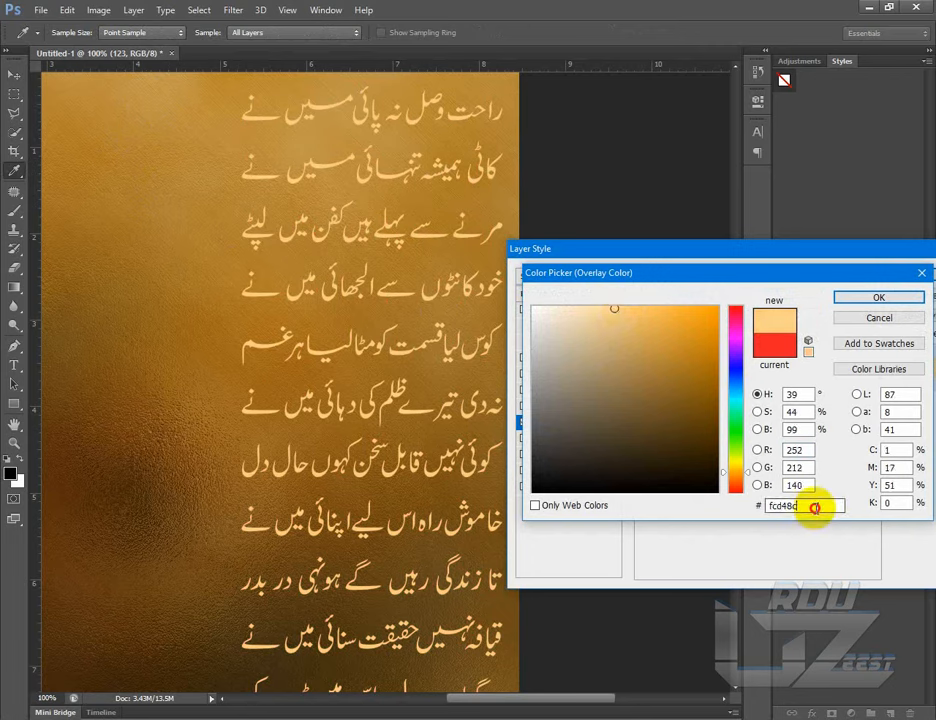
drag(814, 507, 783, 505)
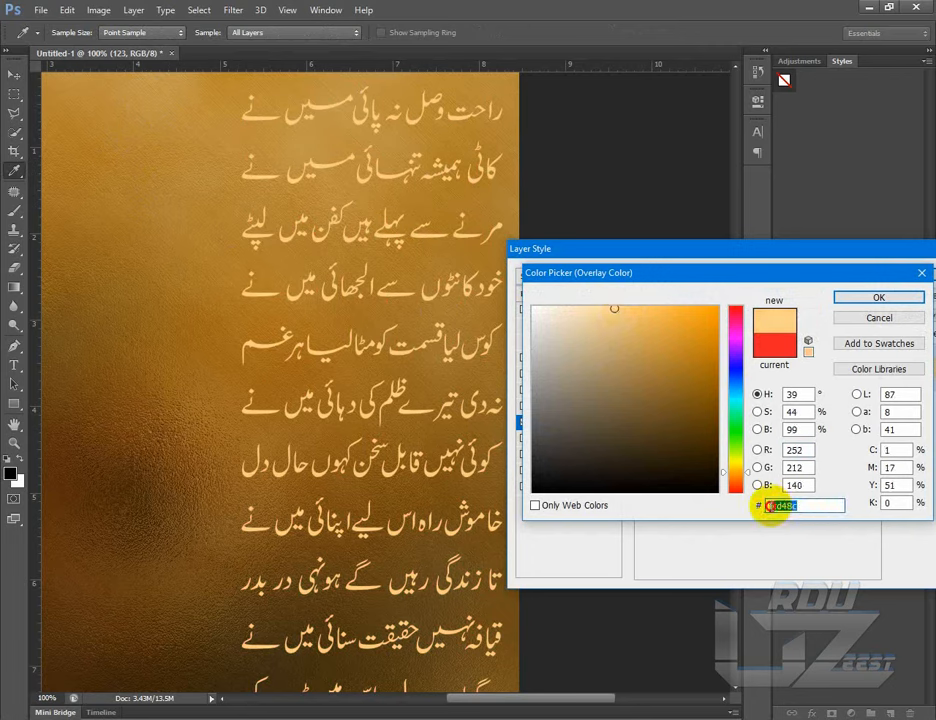
right_click(780, 506)
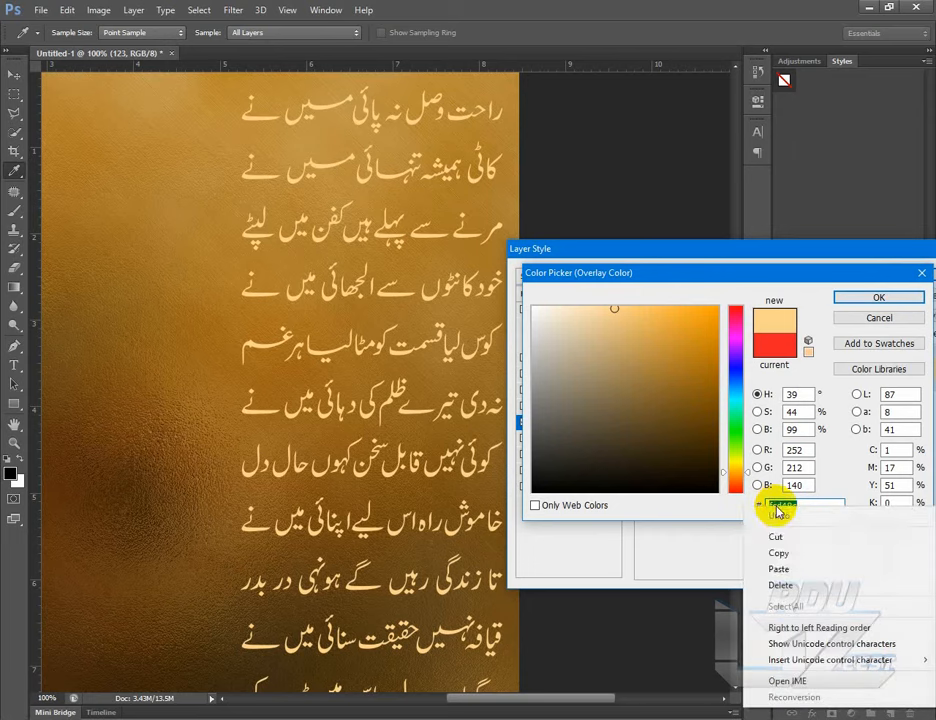
click(791, 556)
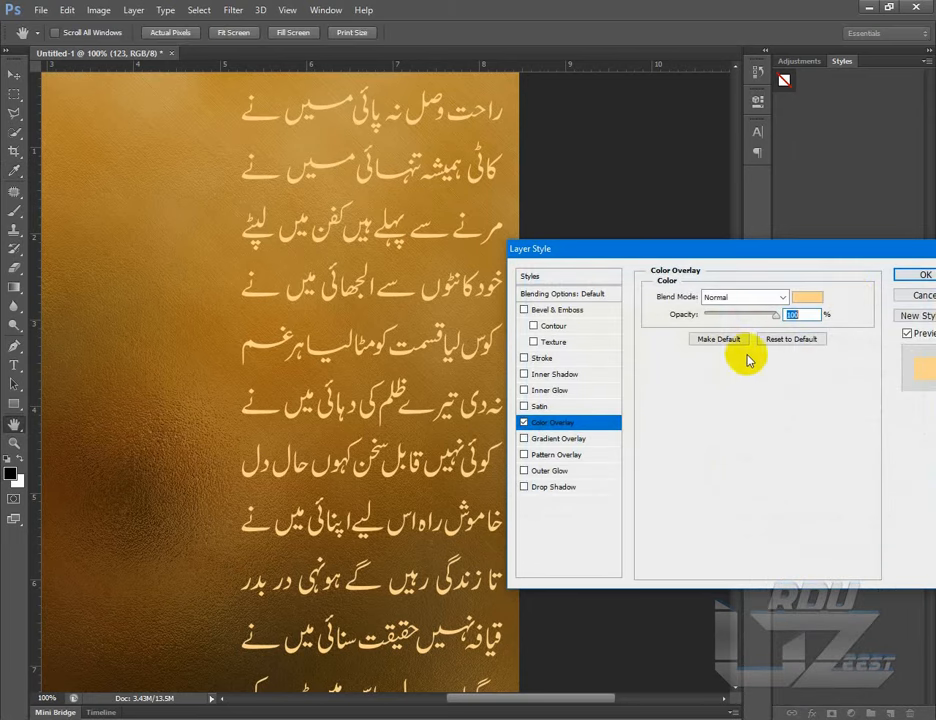
- Add a Bevel & Emboss effect to the poem layer and set its size to 2 px
click(564, 313)
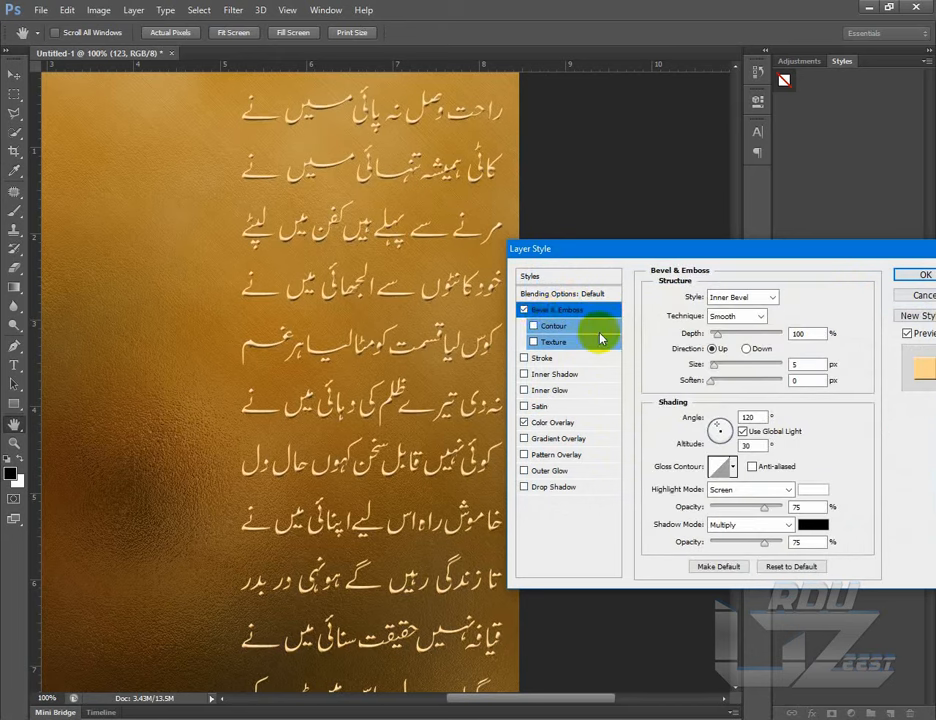
click(786, 366)
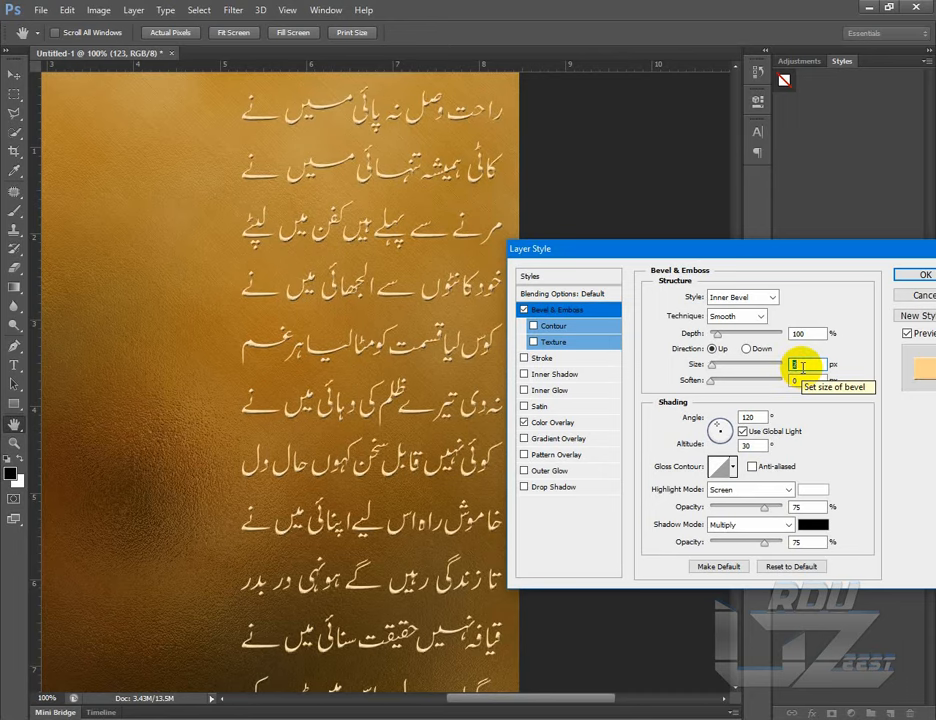
key(Down)
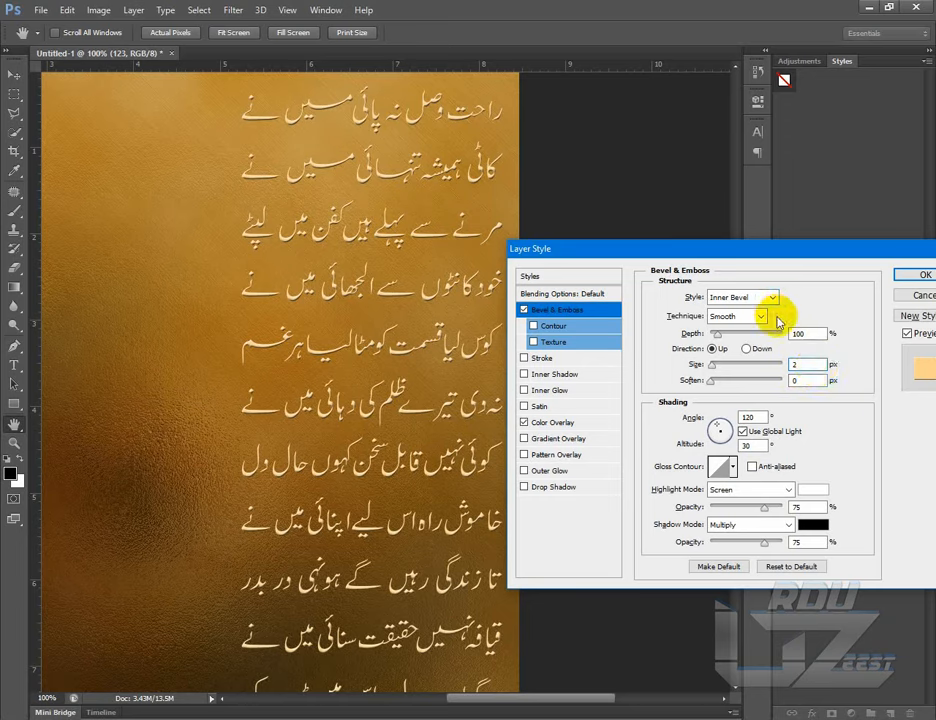
click(733, 467)
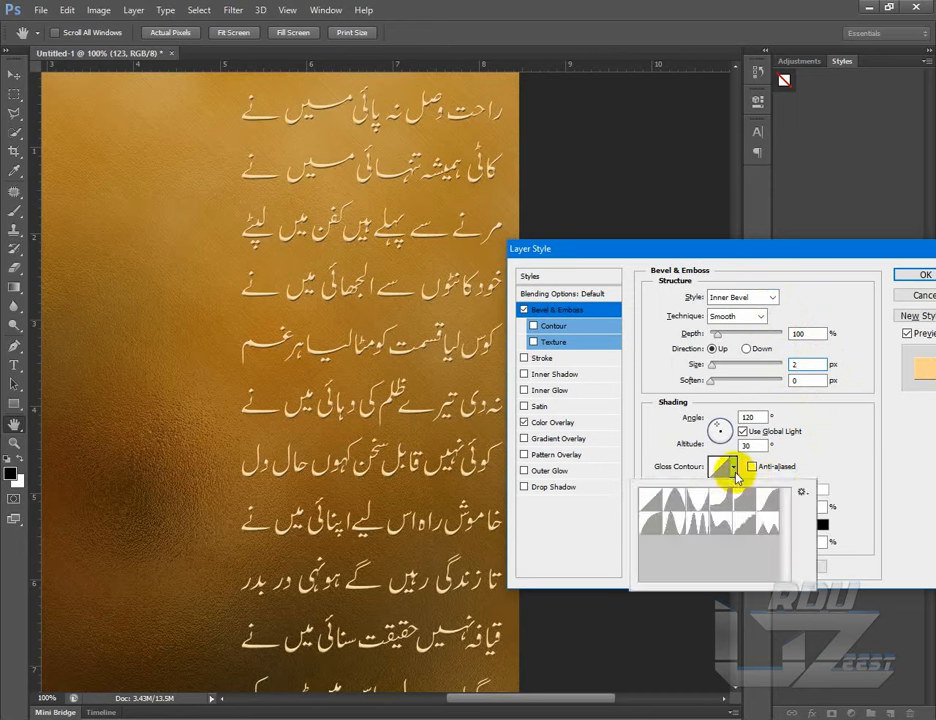
click(733, 467)
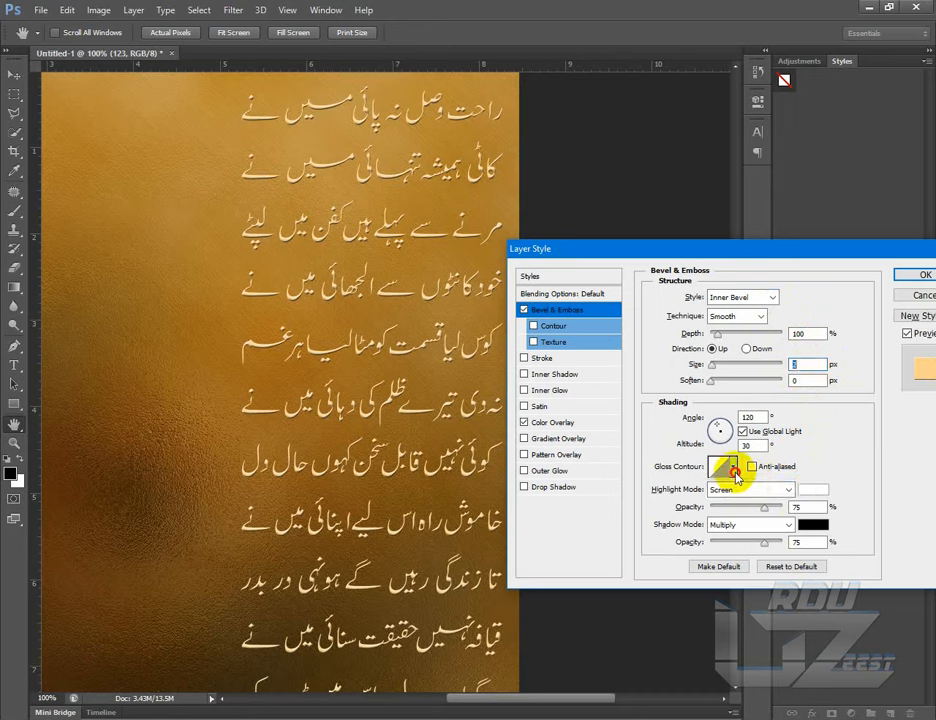
- Set the bevel's highlight color to the copied hex code fcd48c
click(817, 494)
click(800, 505)
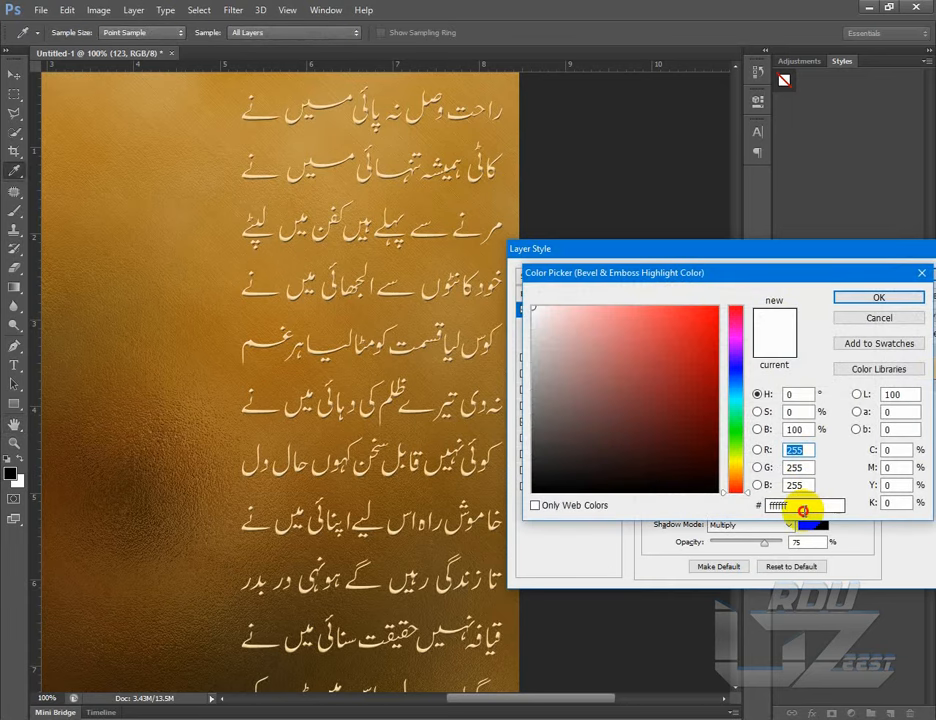
right_click(768, 506)
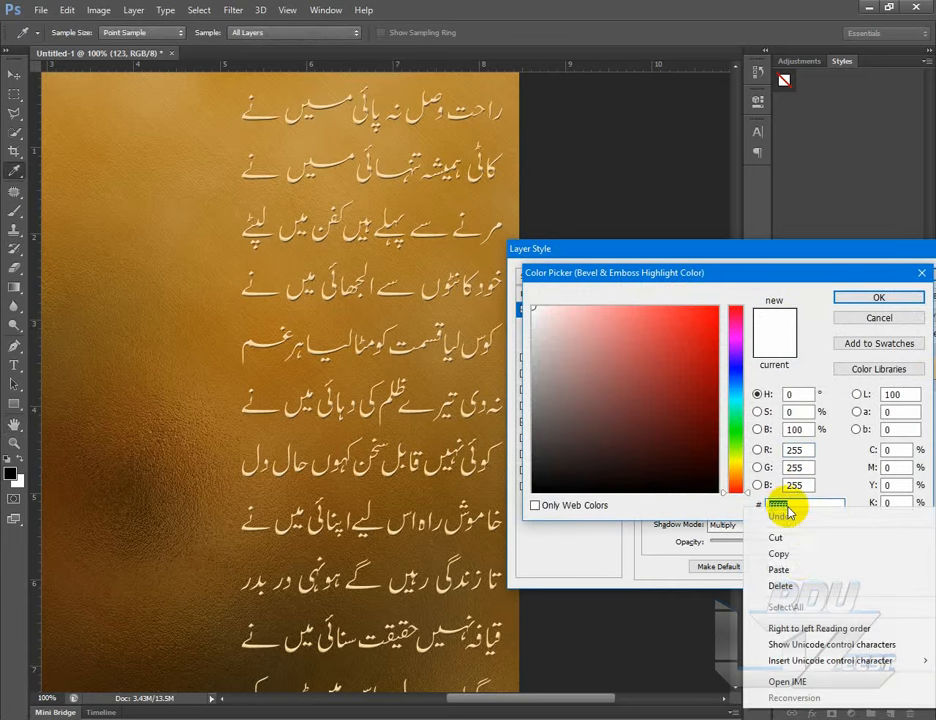
click(779, 569)
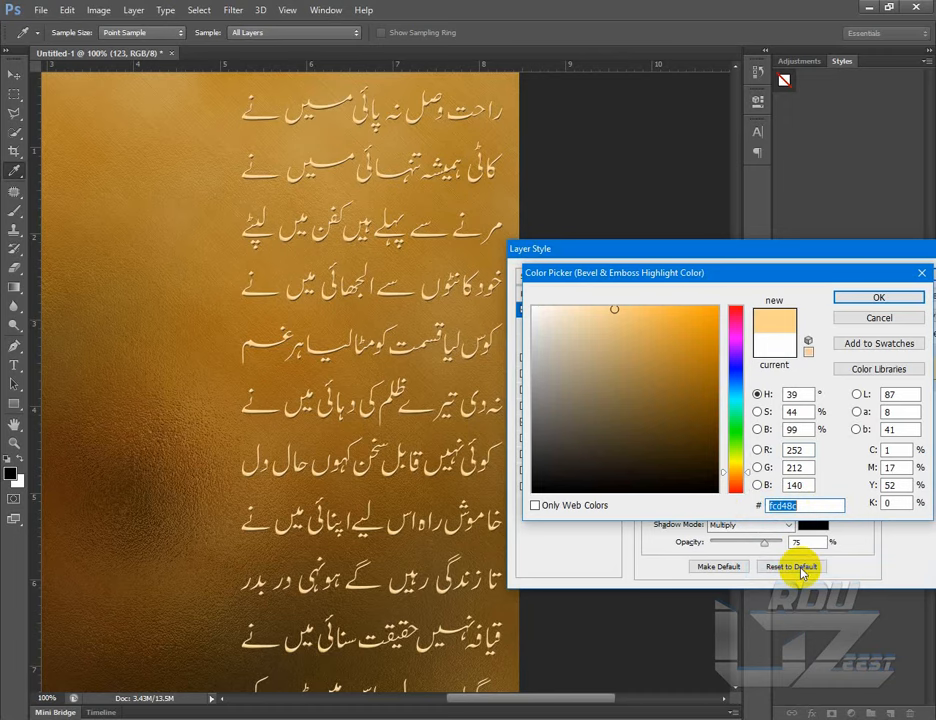
click(856, 298)
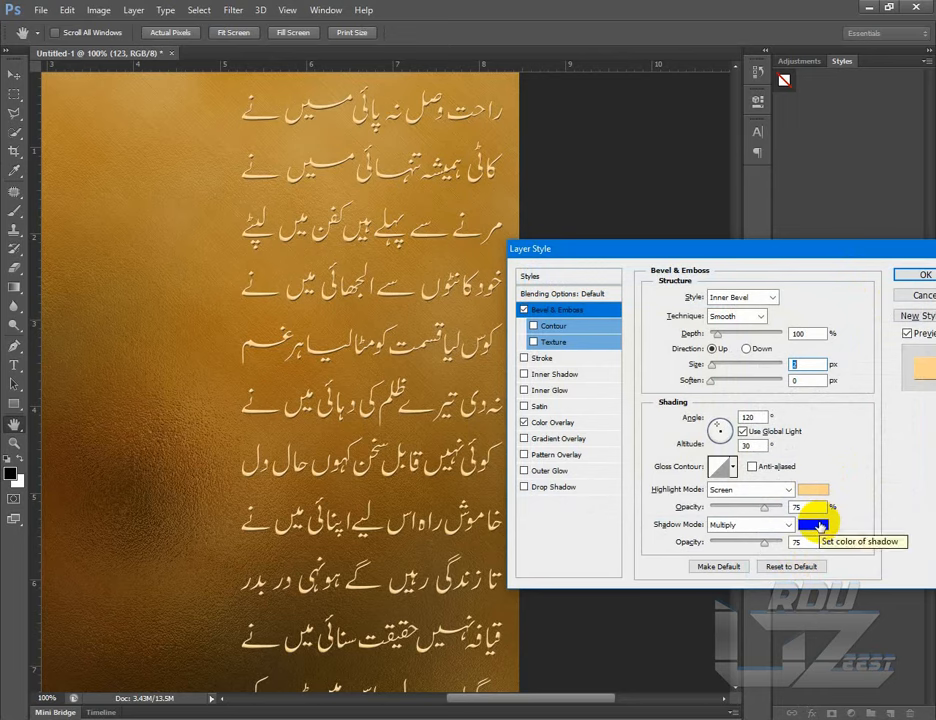
- Paste fcd48c as the bevel's shadow color and deepen it to the darker orange c78000
click(818, 523)
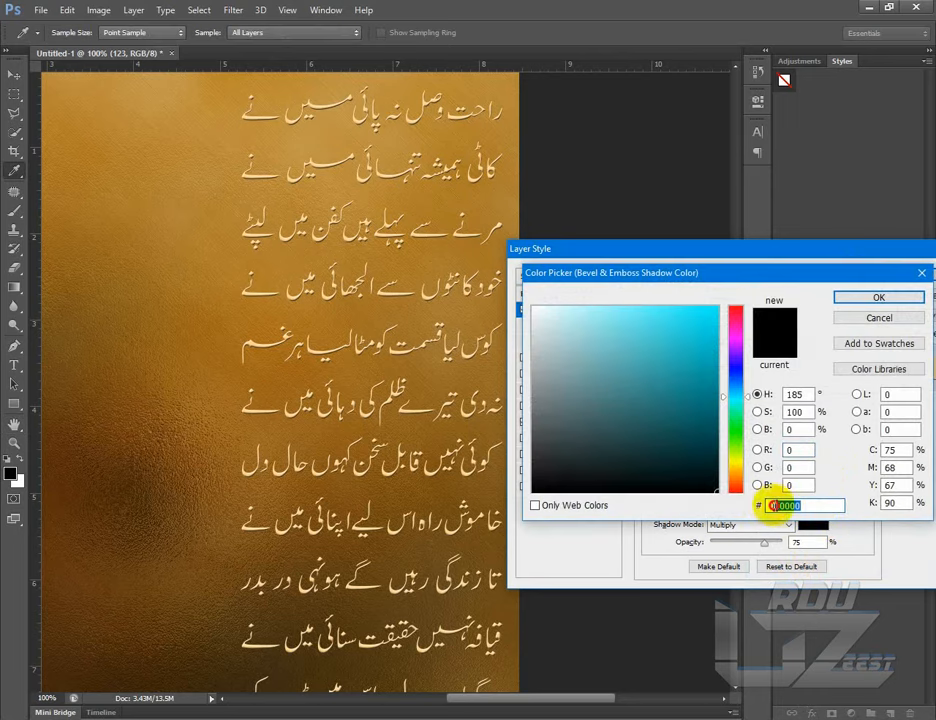
drag(775, 505, 806, 505)
right_click(806, 505)
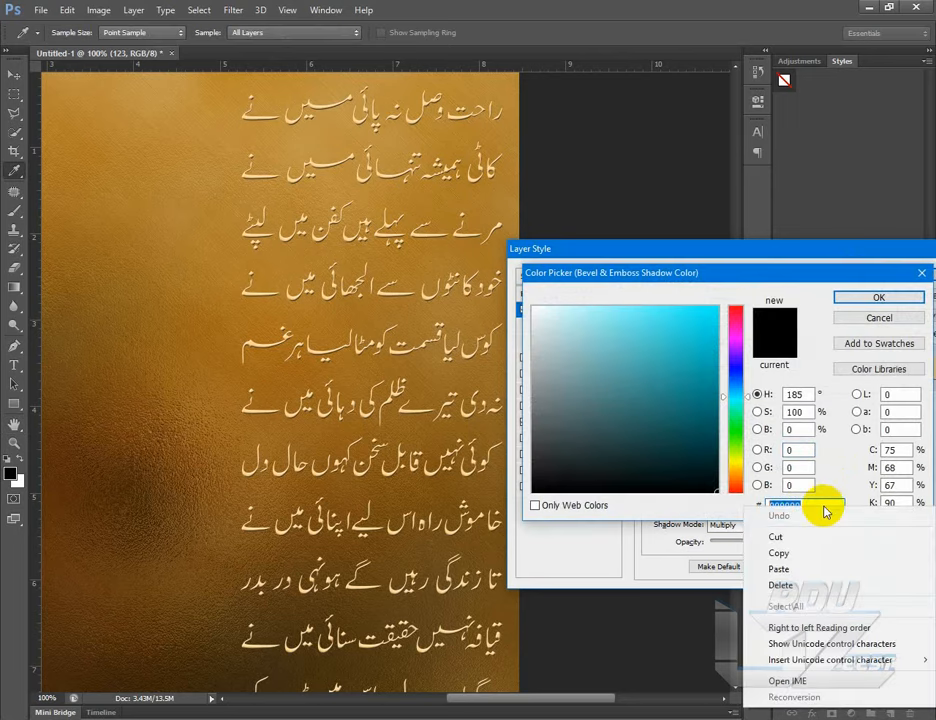
click(820, 575)
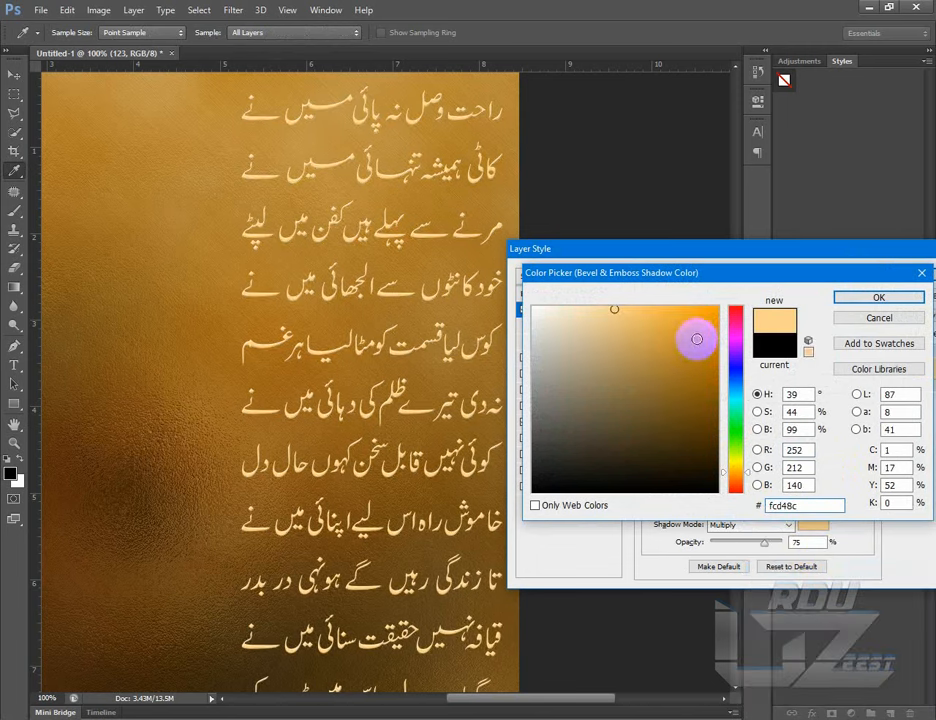
drag(699, 334, 714, 346)
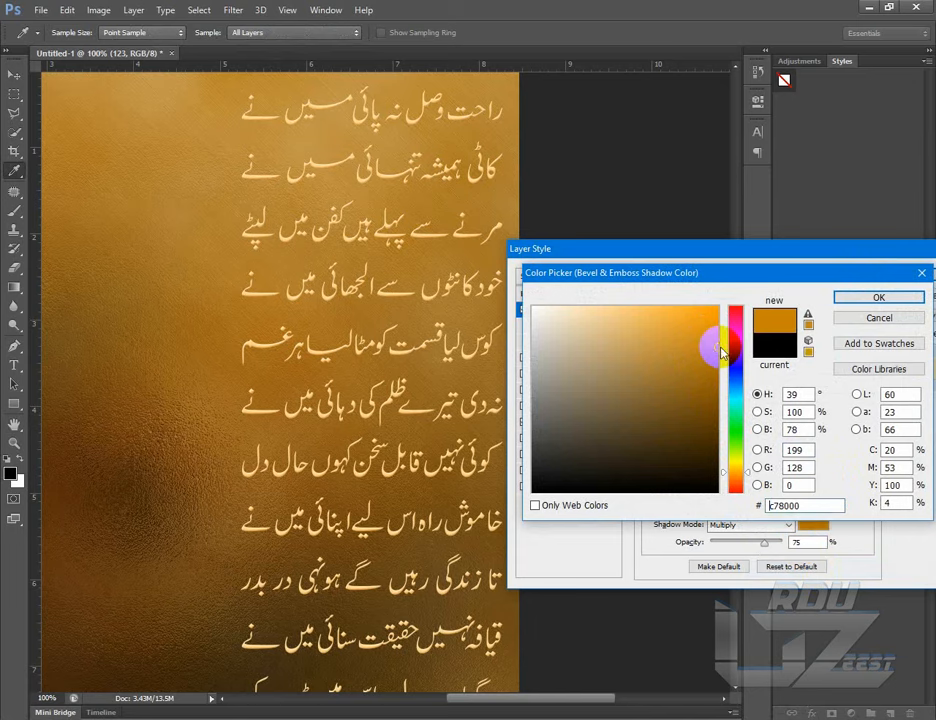
click(876, 298)
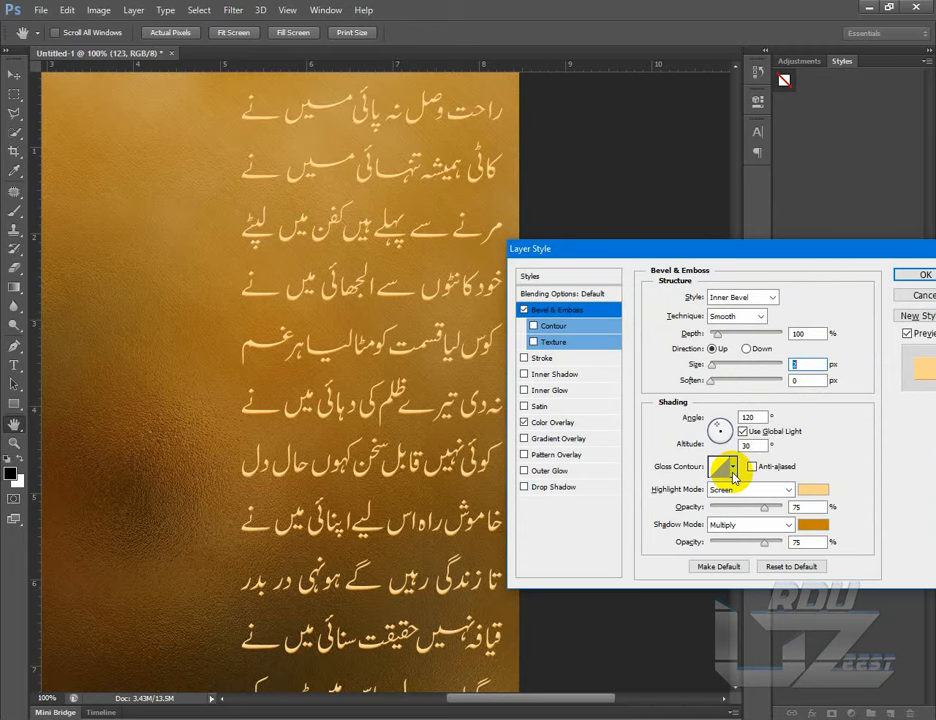
- Change the bevel's Gloss Contour to the fourth preset, right after Cone - Inverted
click(733, 472)
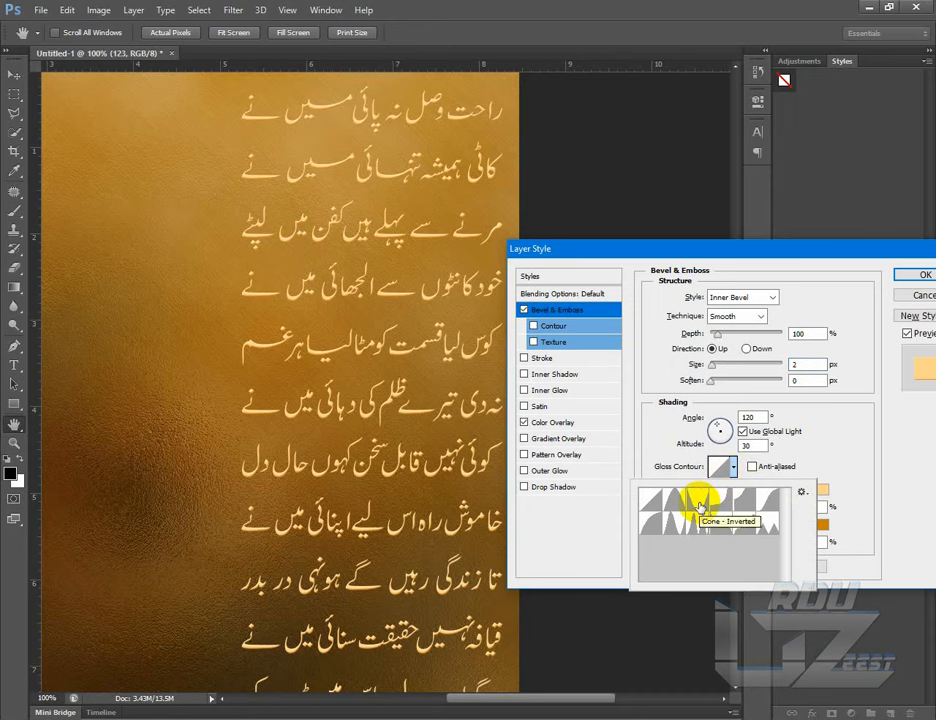
click(722, 508)
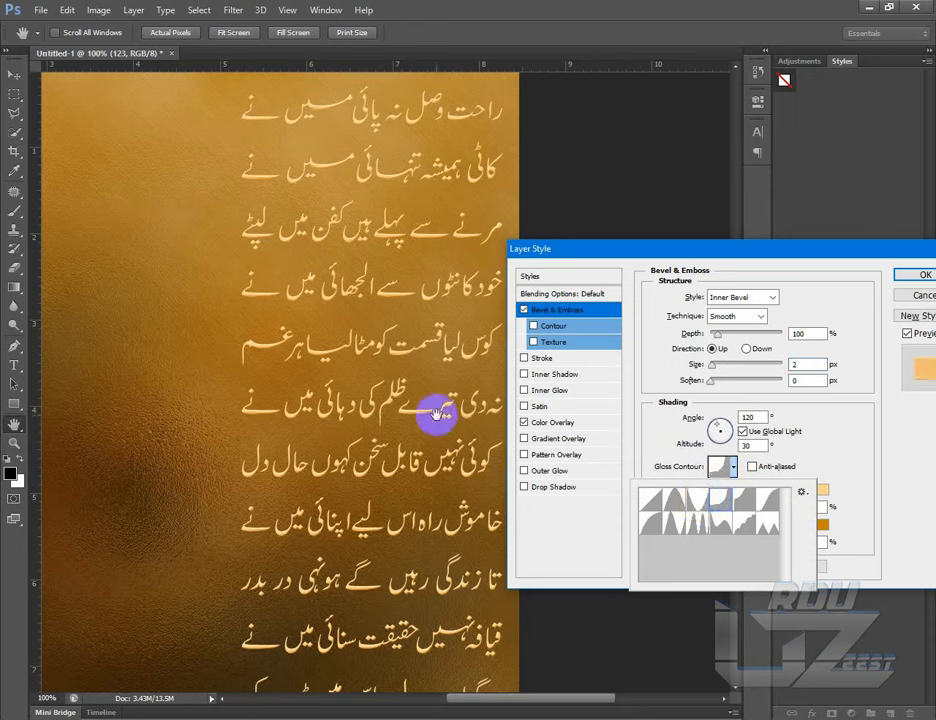
- Try the Cone - Inverted gloss contour on the bevel and return to Cove - Deep
click(700, 506)
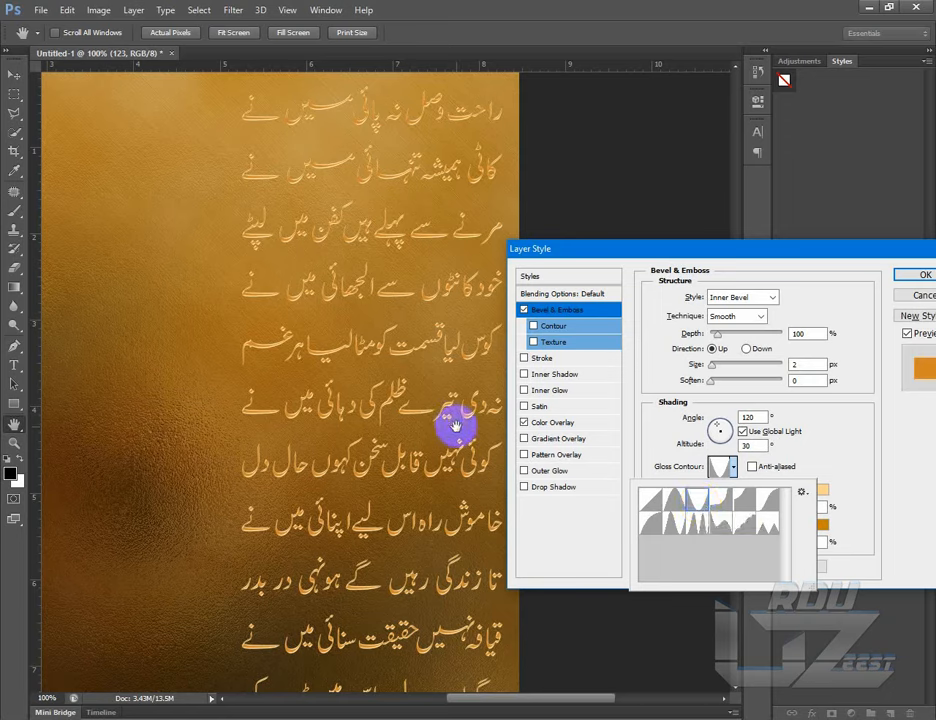
click(697, 507)
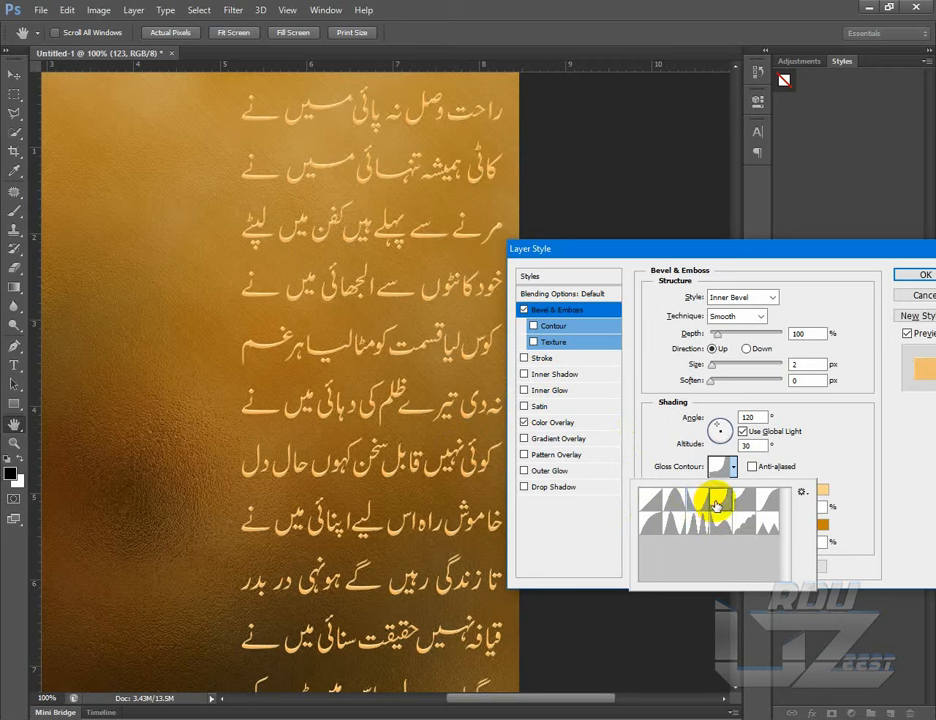
click(650, 428)
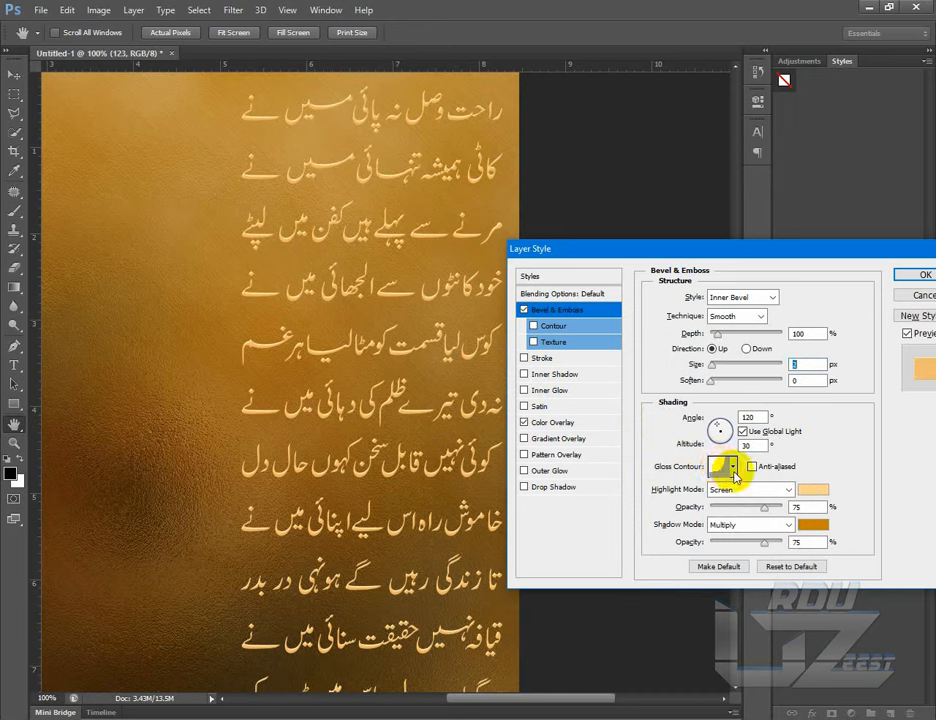
- Add a Drop Shadow effect to the poem layer with a distance of 2 px and a size of 2 px
click(552, 488)
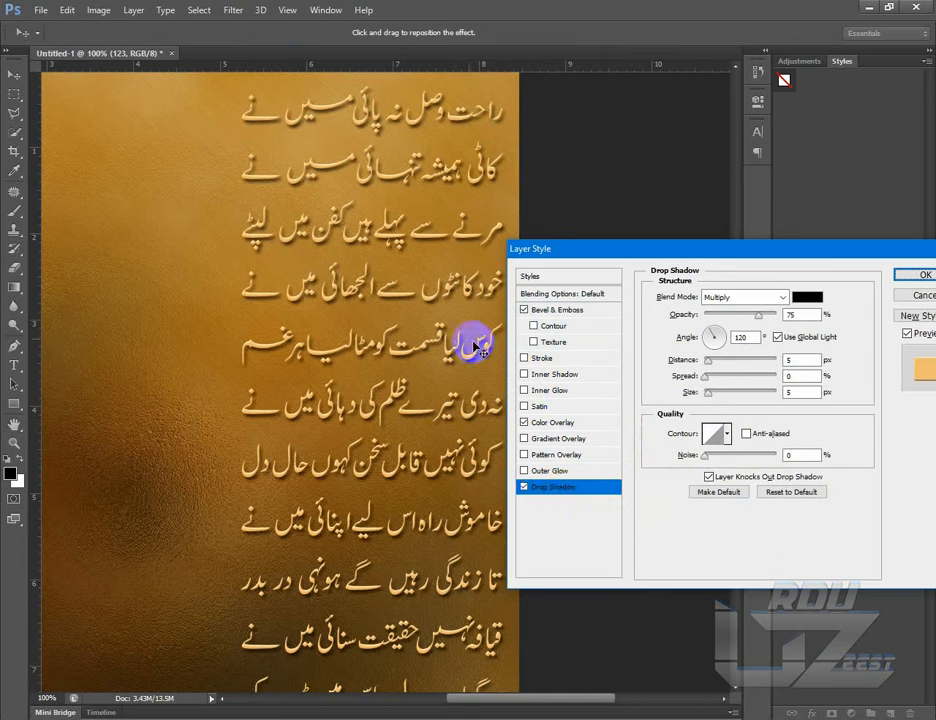
double_click(800, 358)
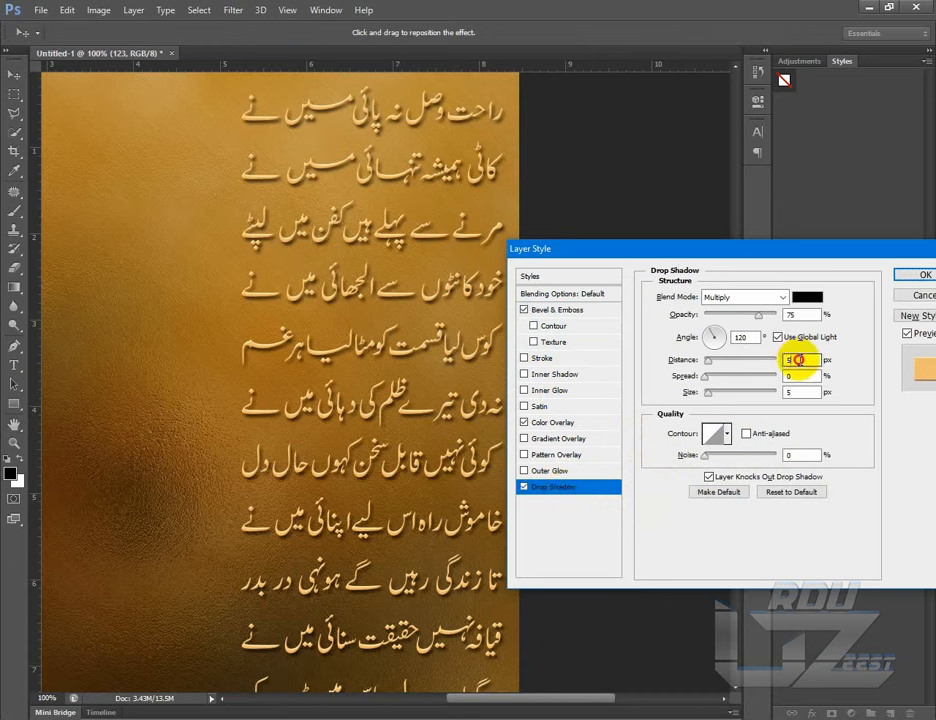
text(2)
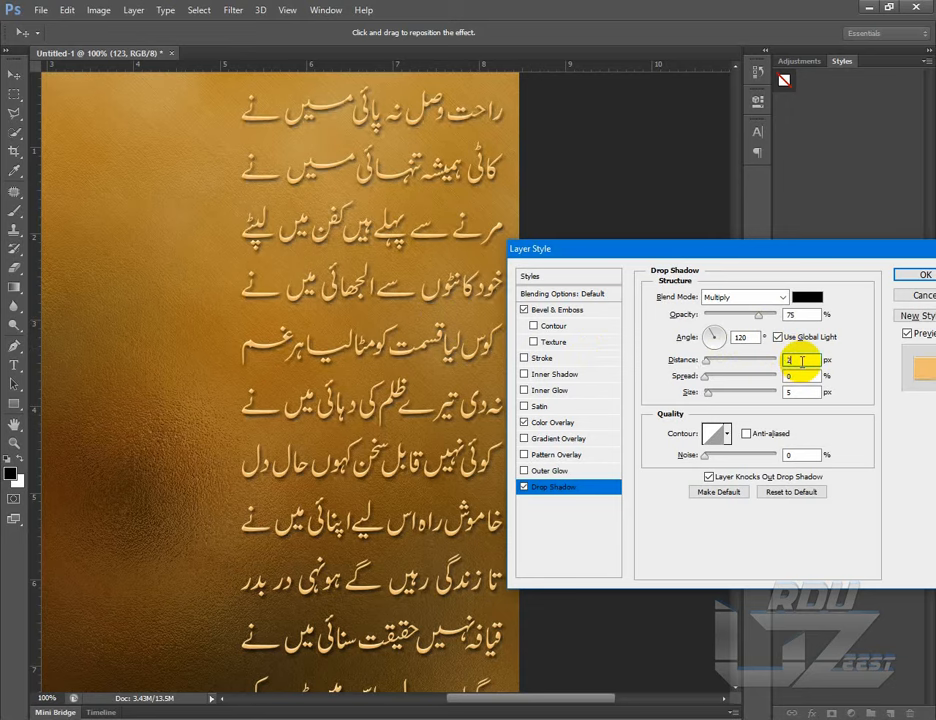
double_click(791, 393)
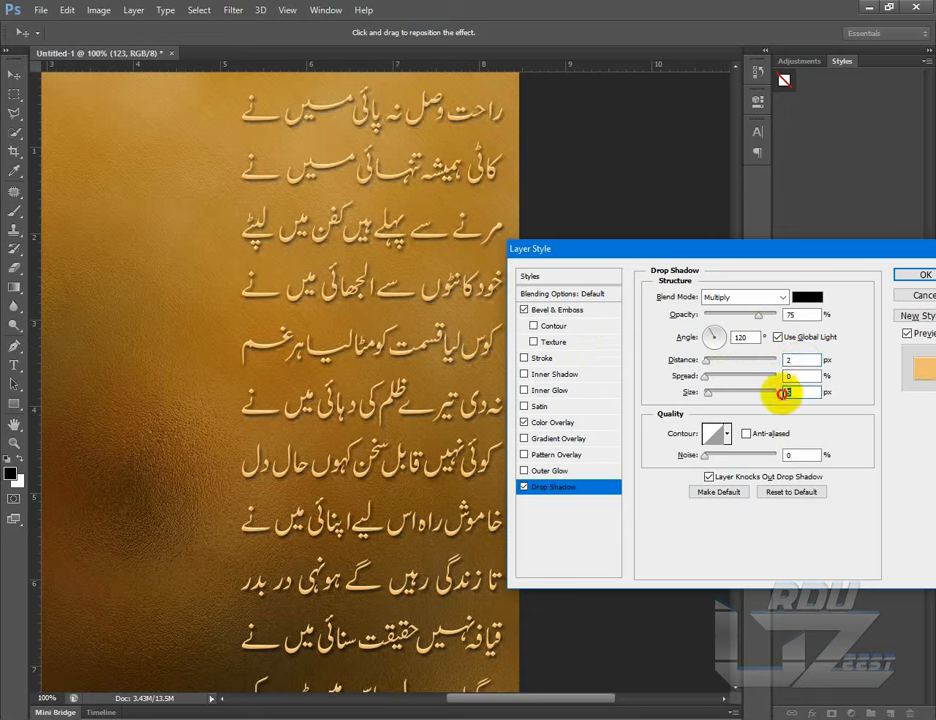
text(2)
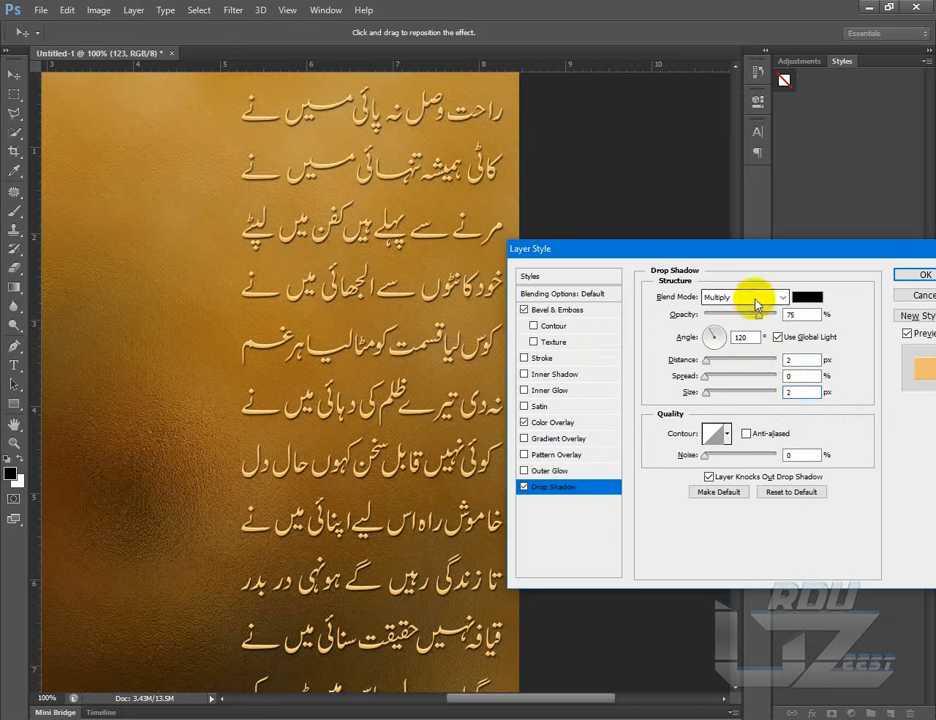
- Raise the drop shadow's opacity to 100%
double_click(790, 315)
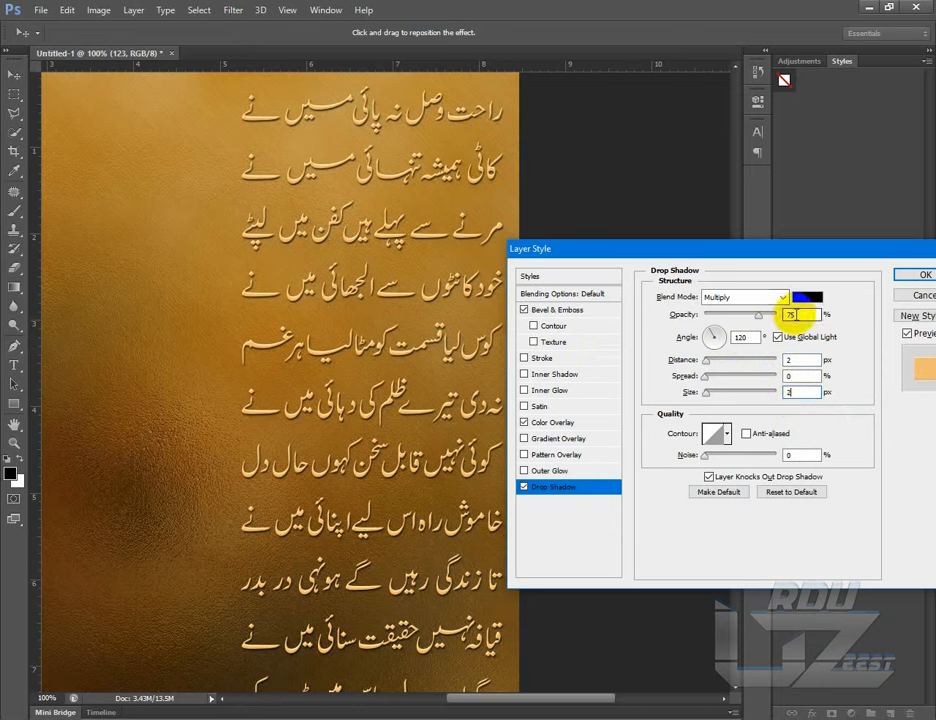
click(777, 318)
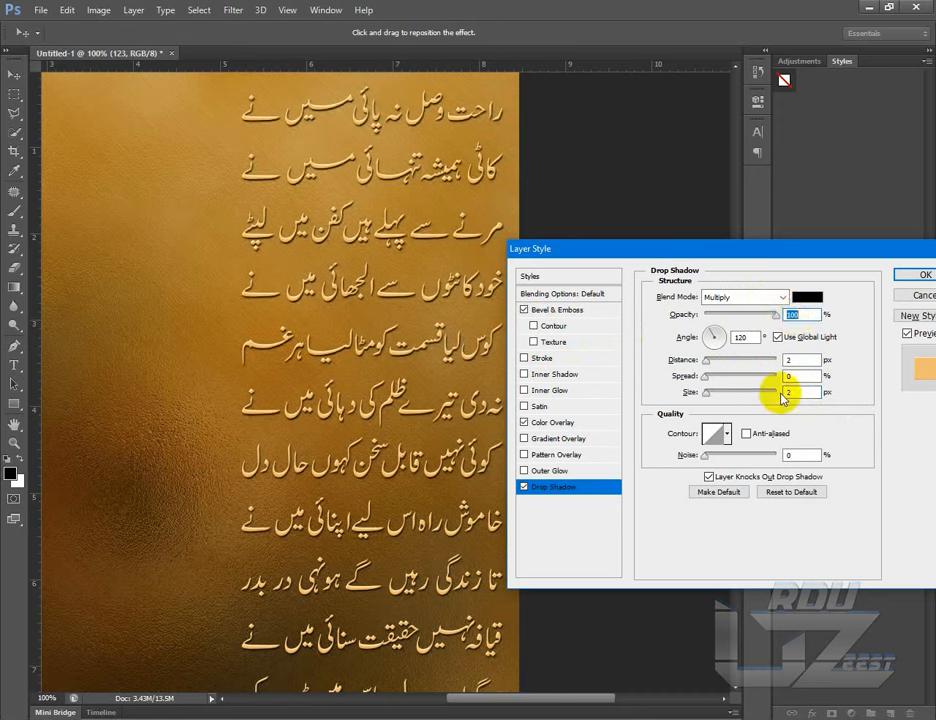
click(796, 360)
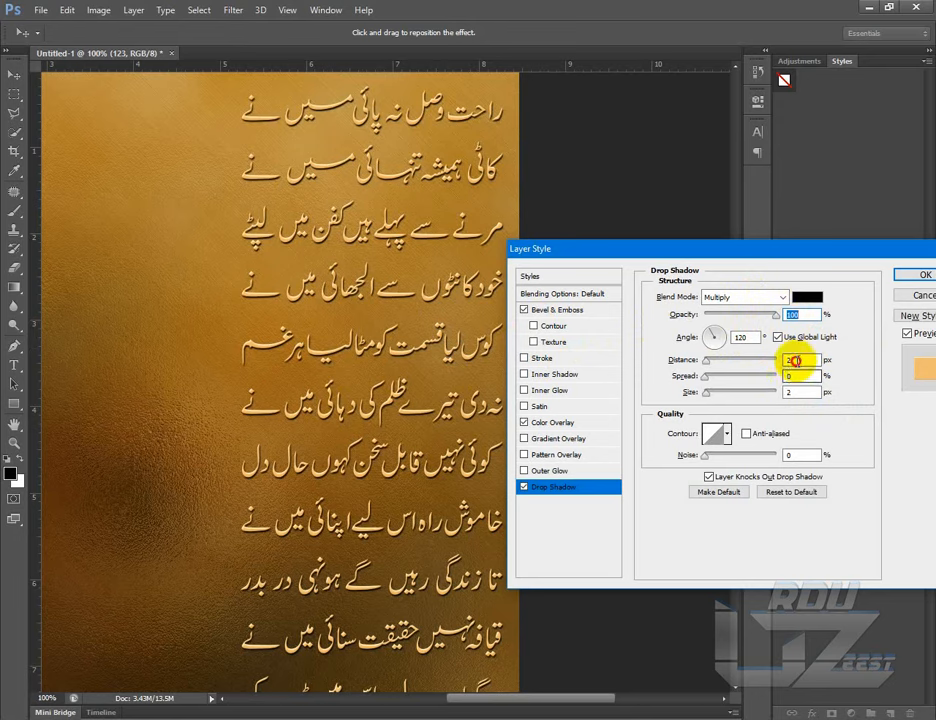
click(795, 392)
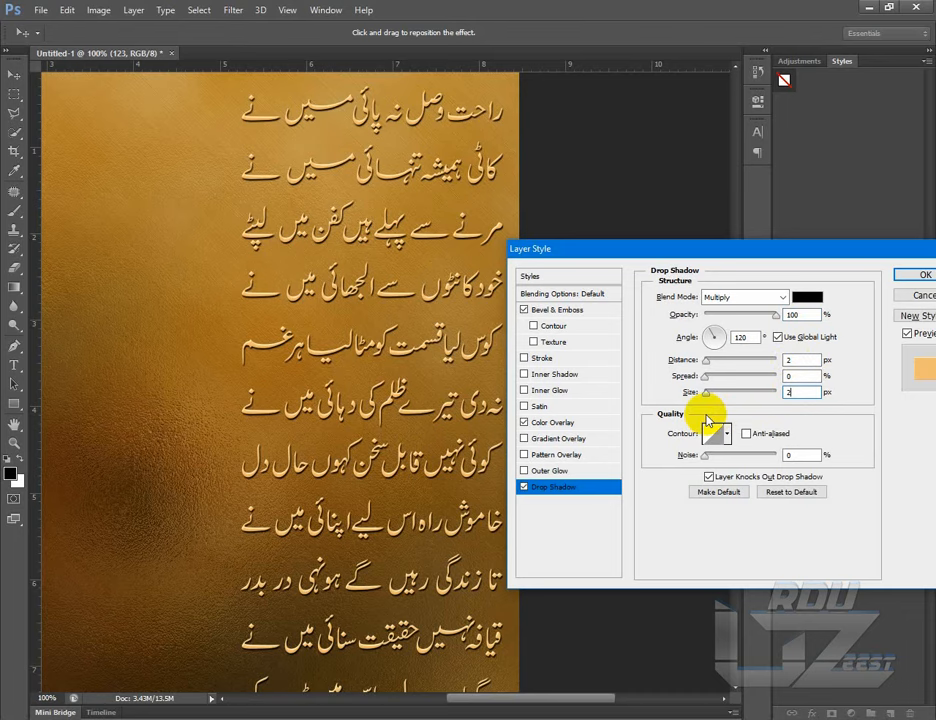
- Compare the bevel's other gloss contour presets on the poem text and settle on Cove - Deep
click(560, 310)
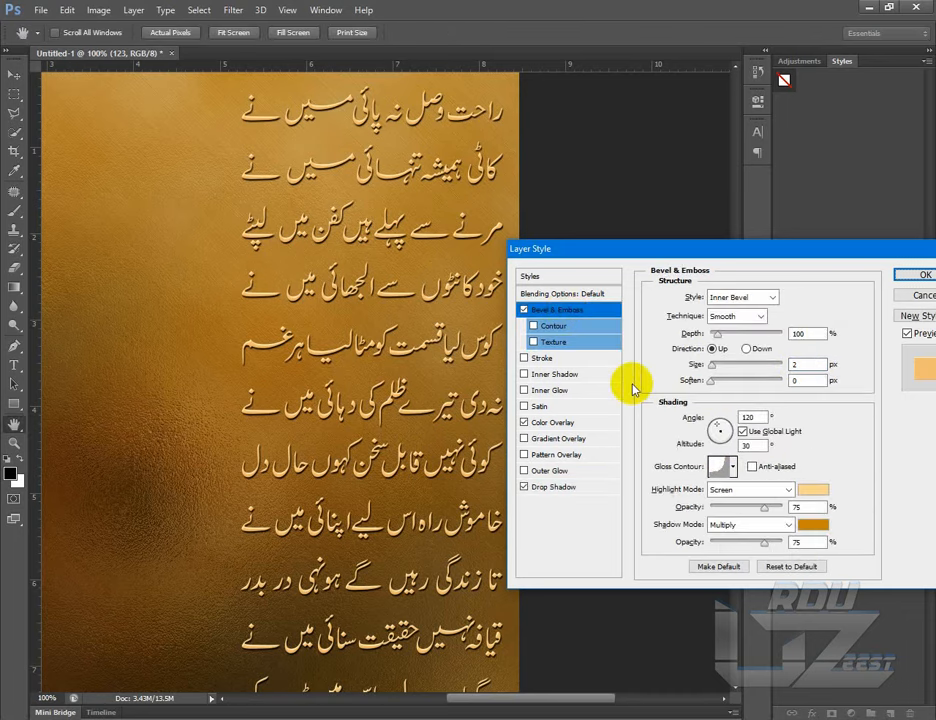
click(733, 467)
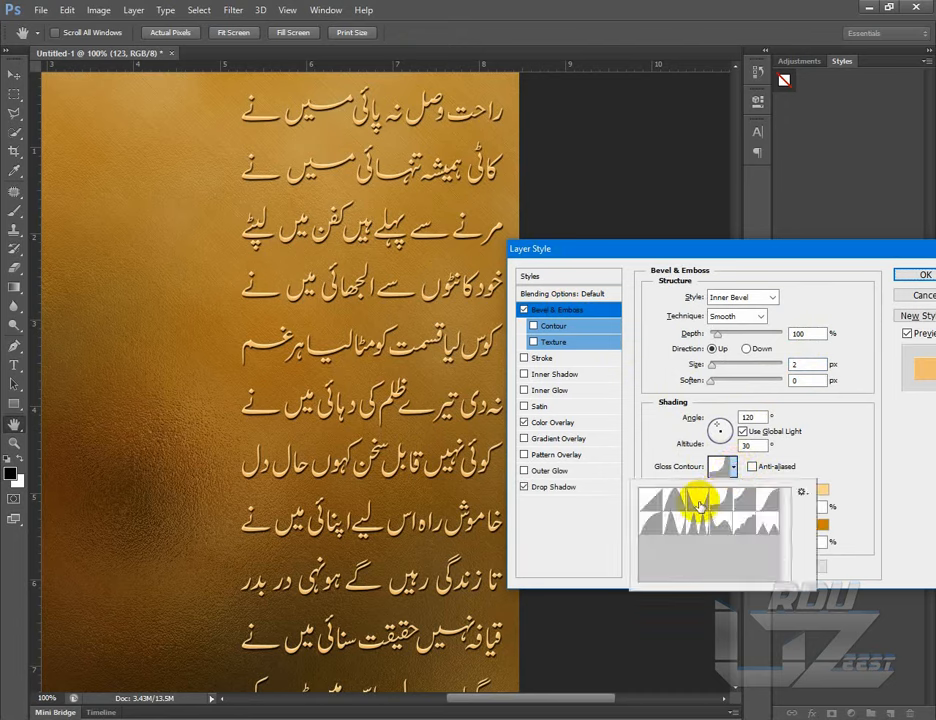
click(716, 505)
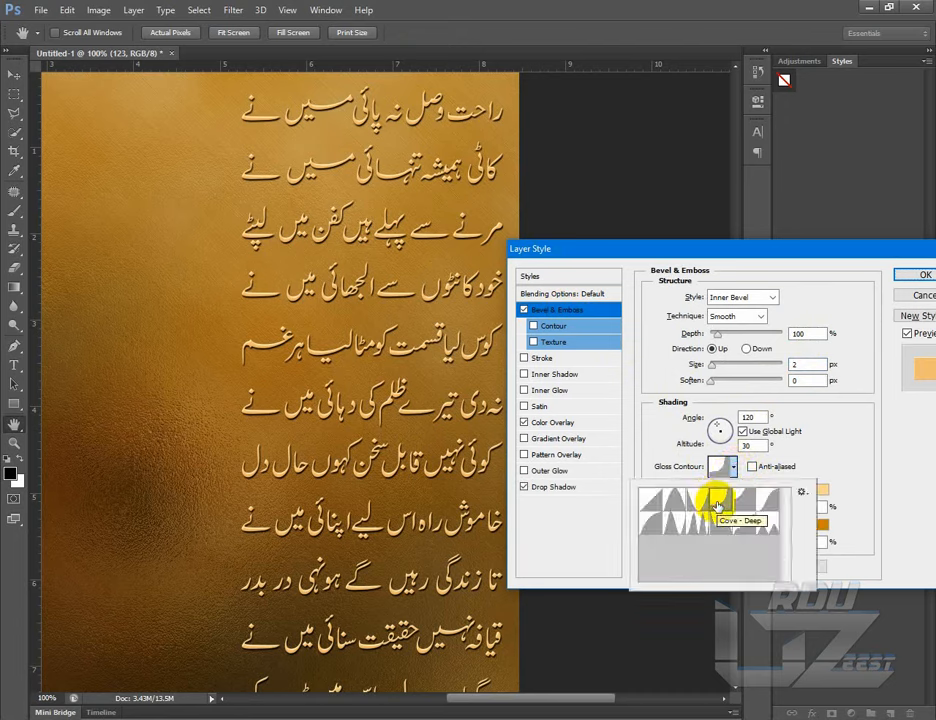
click(697, 507)
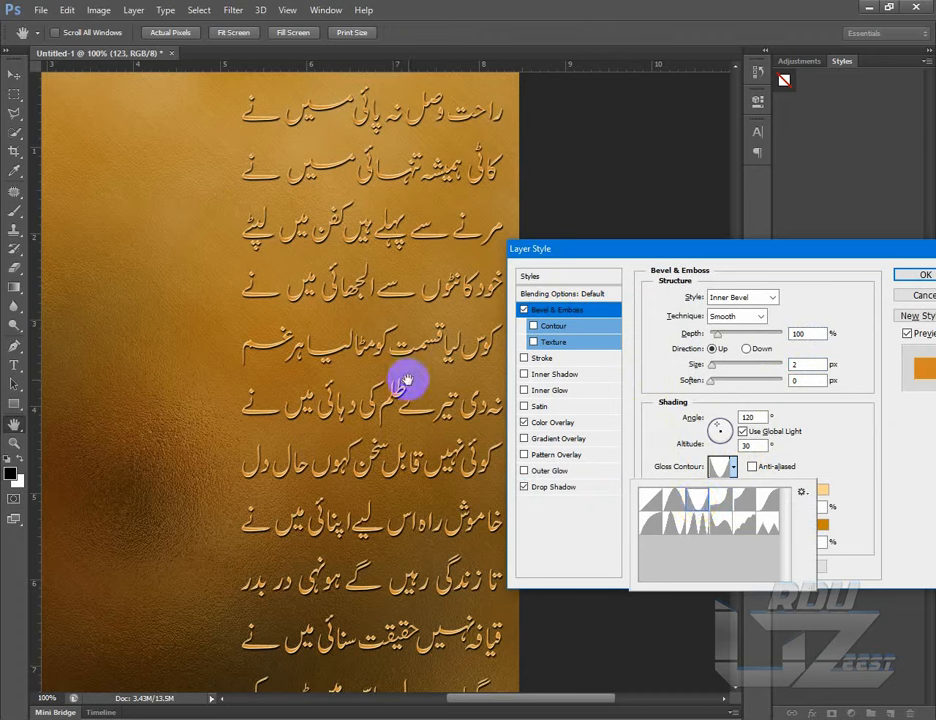
click(717, 500)
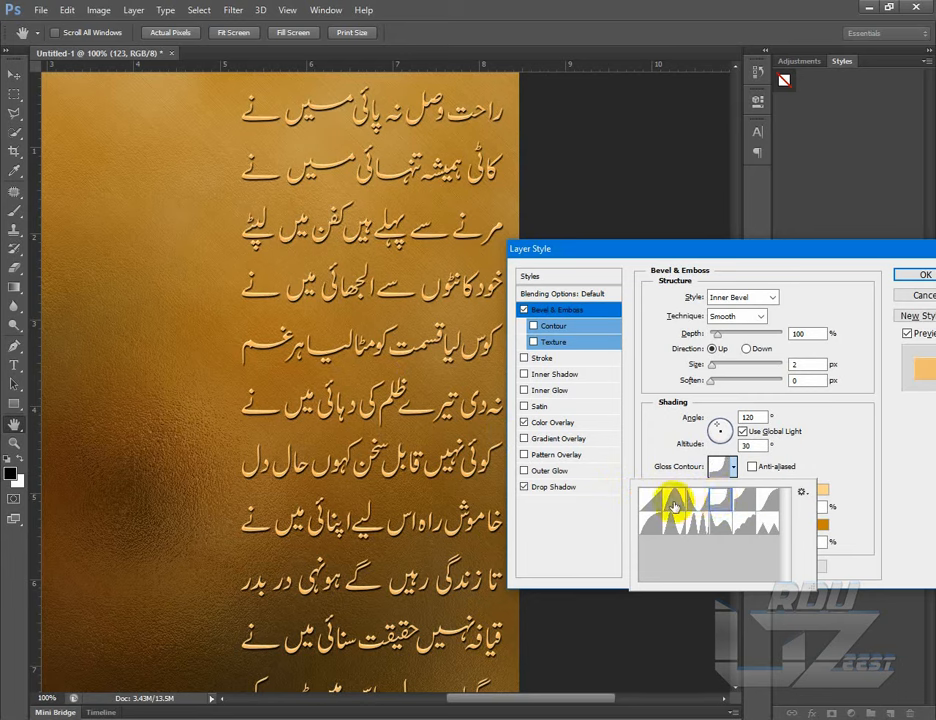
click(672, 505)
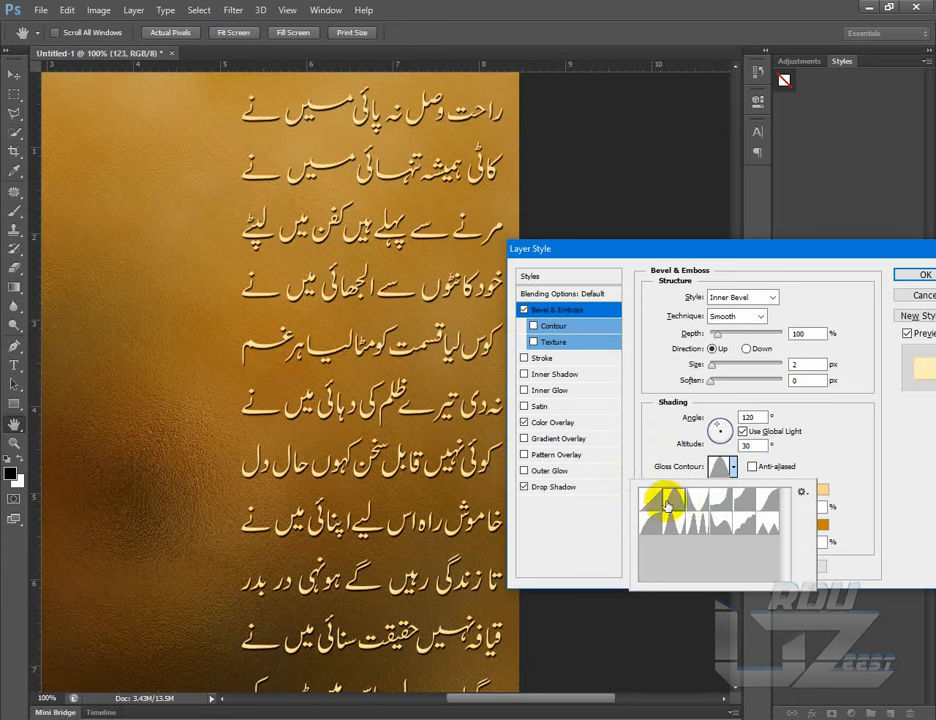
click(735, 505)
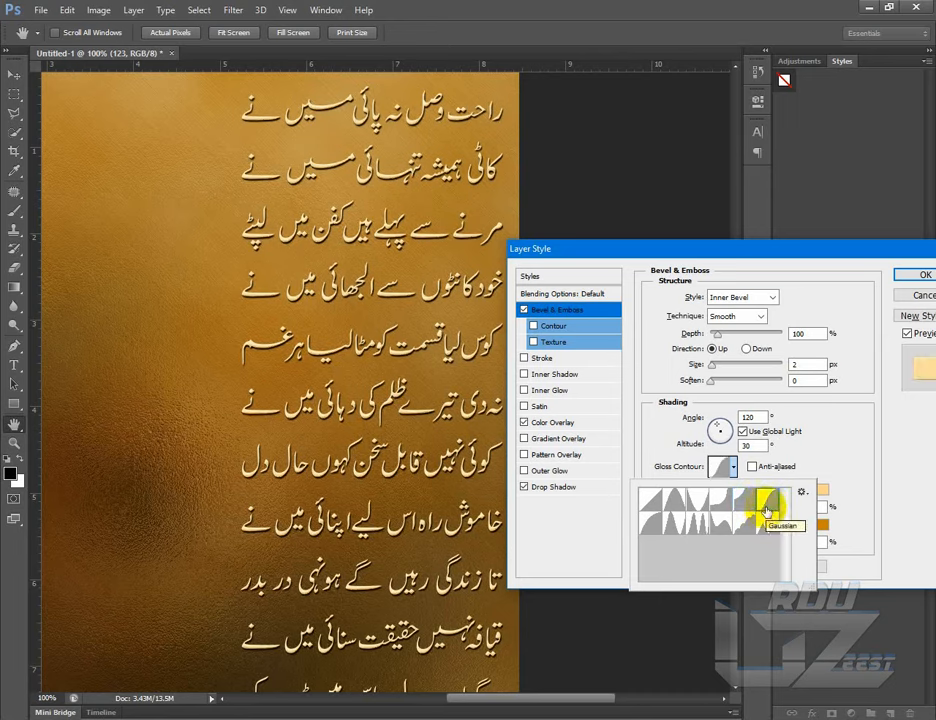
click(746, 532)
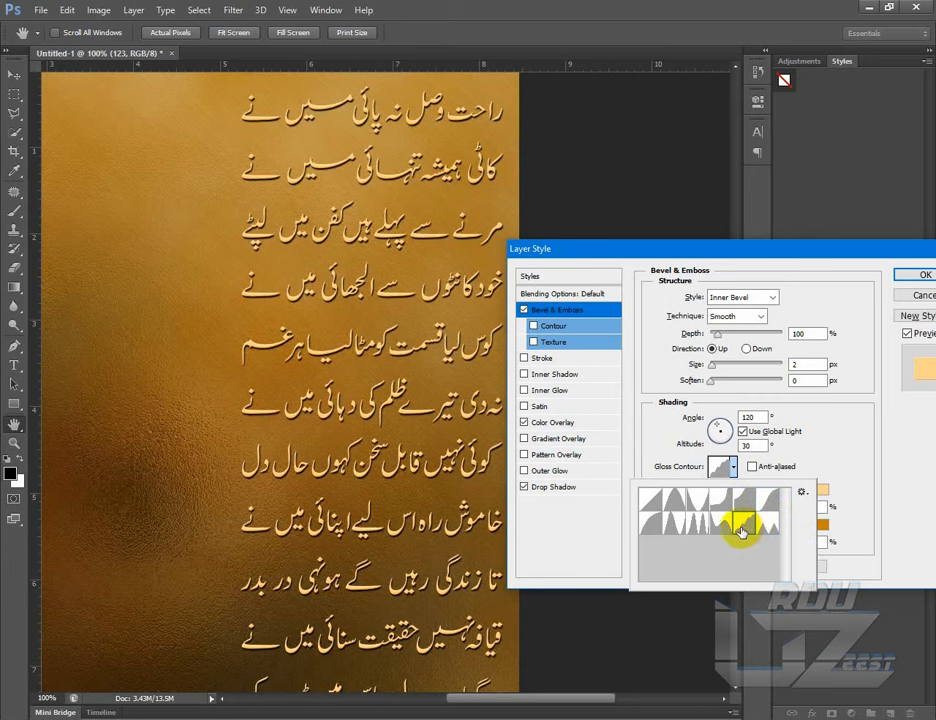
click(692, 530)
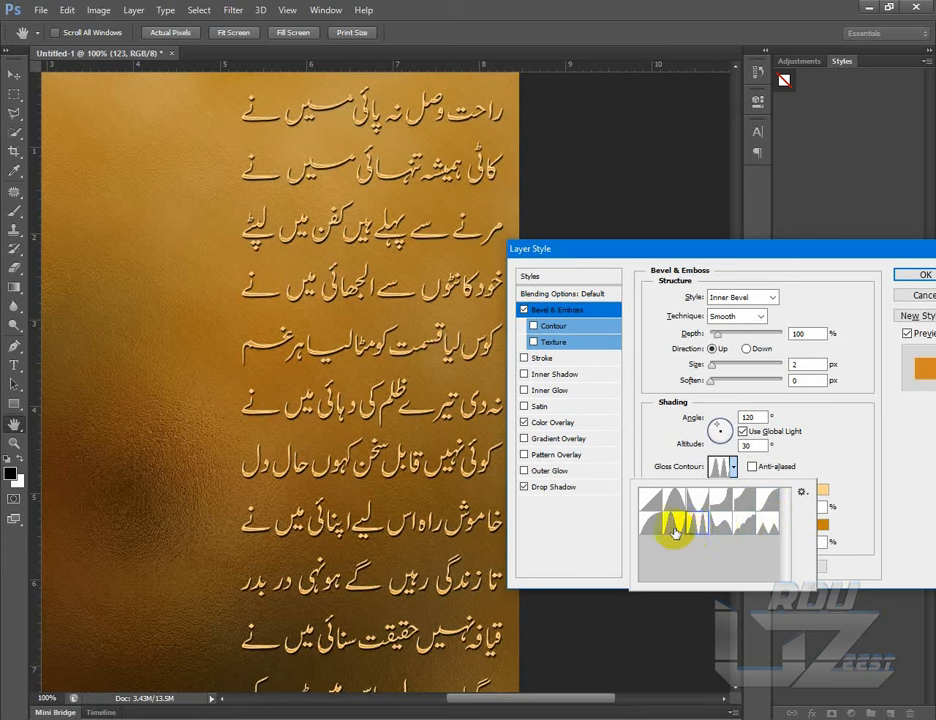
click(673, 527)
click(645, 523)
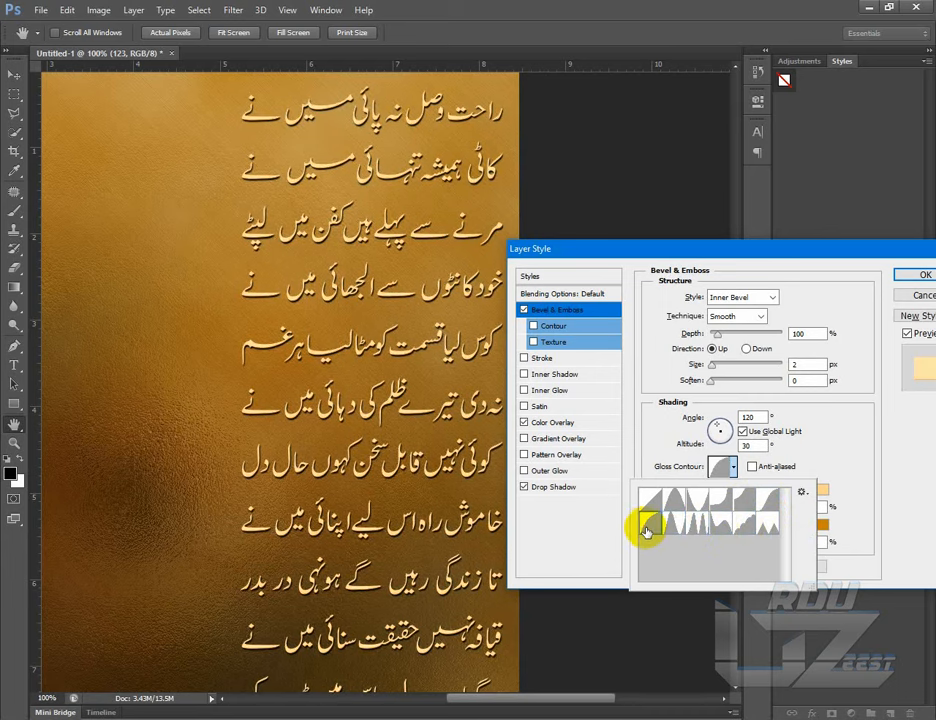
click(712, 508)
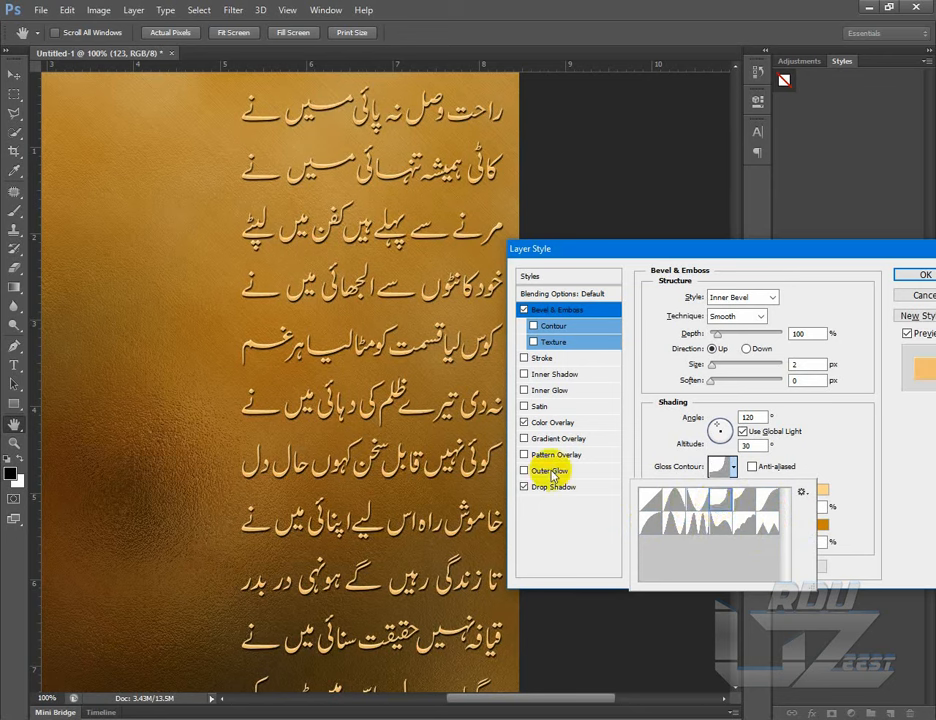
- Add a Stroke effect to the poem layer and reduce its size to 1 px
click(548, 357)
click(548, 357)
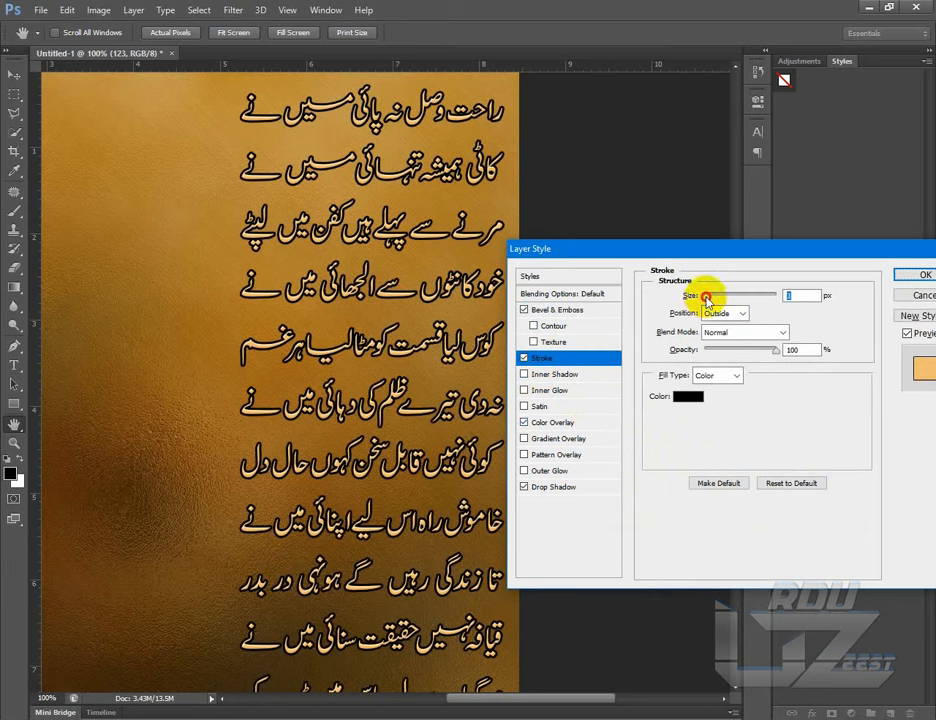
drag(706, 298, 698, 298)
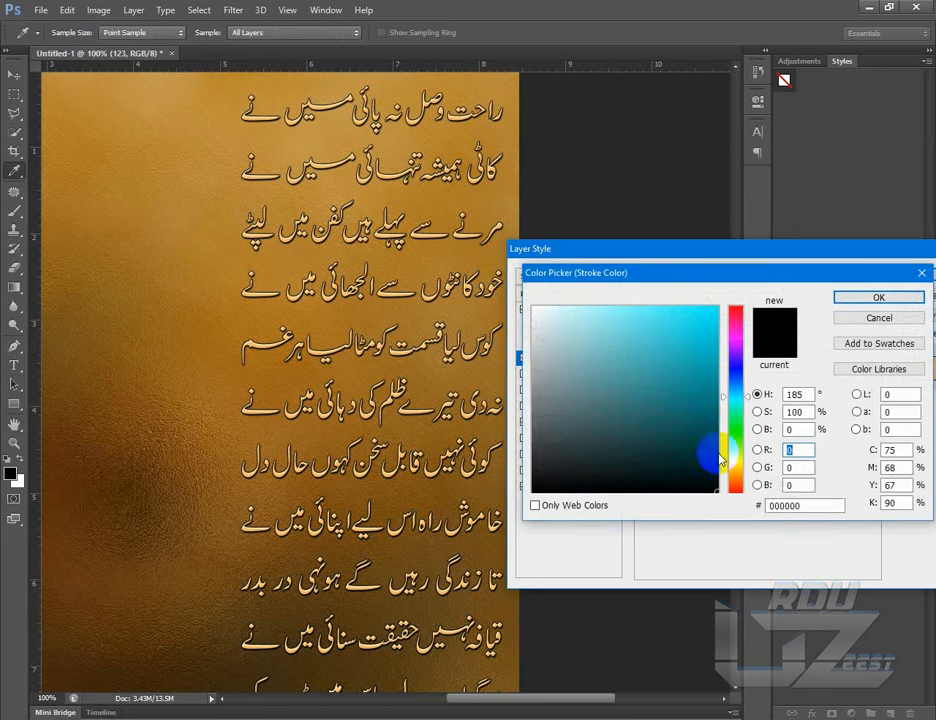
click(800, 506)
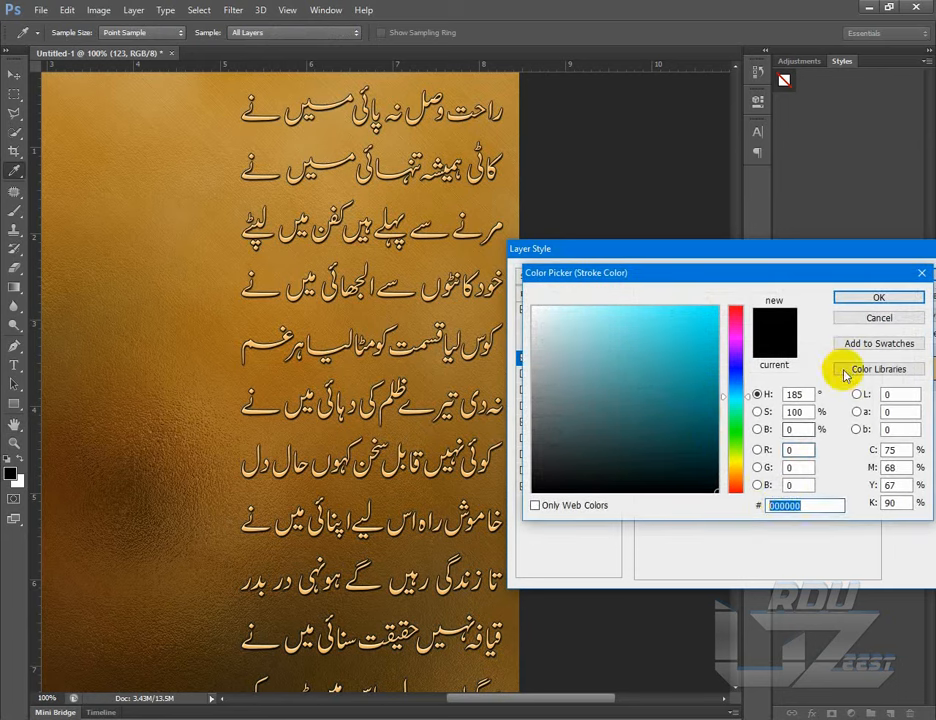
click(855, 320)
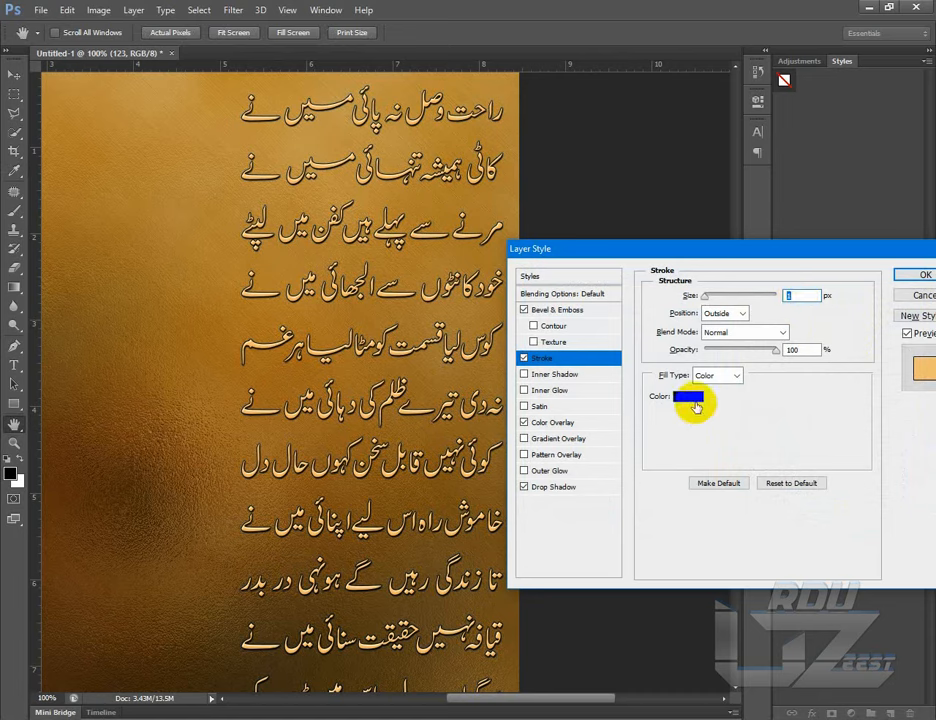
click(795, 349)
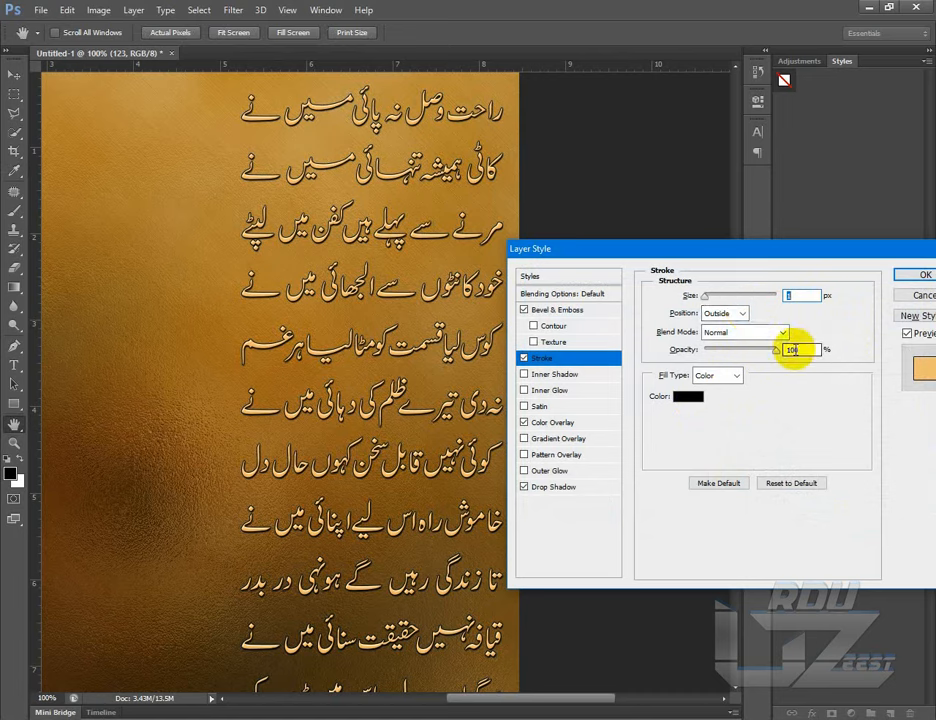
- Set the poem text's stroke color to dark brown 674200
click(697, 399)
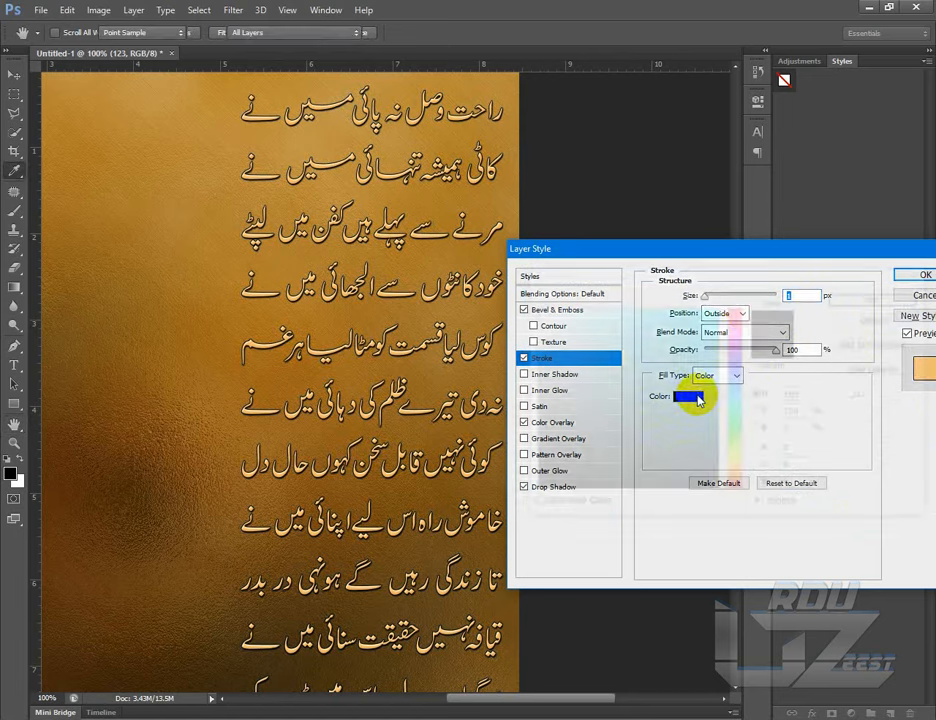
drag(800, 502, 767, 502)
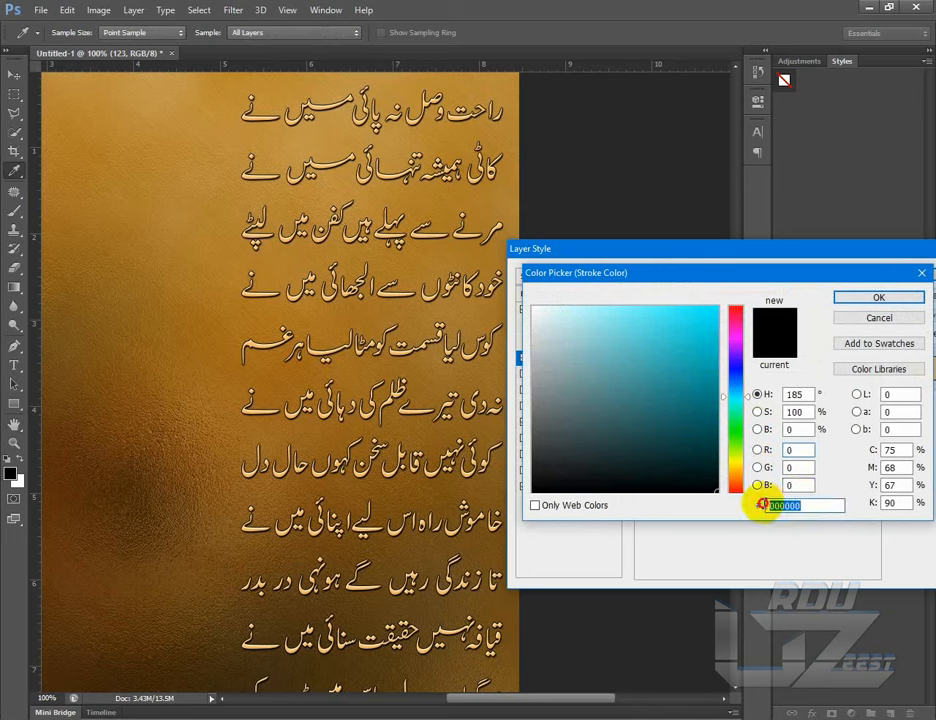
right_click(824, 507)
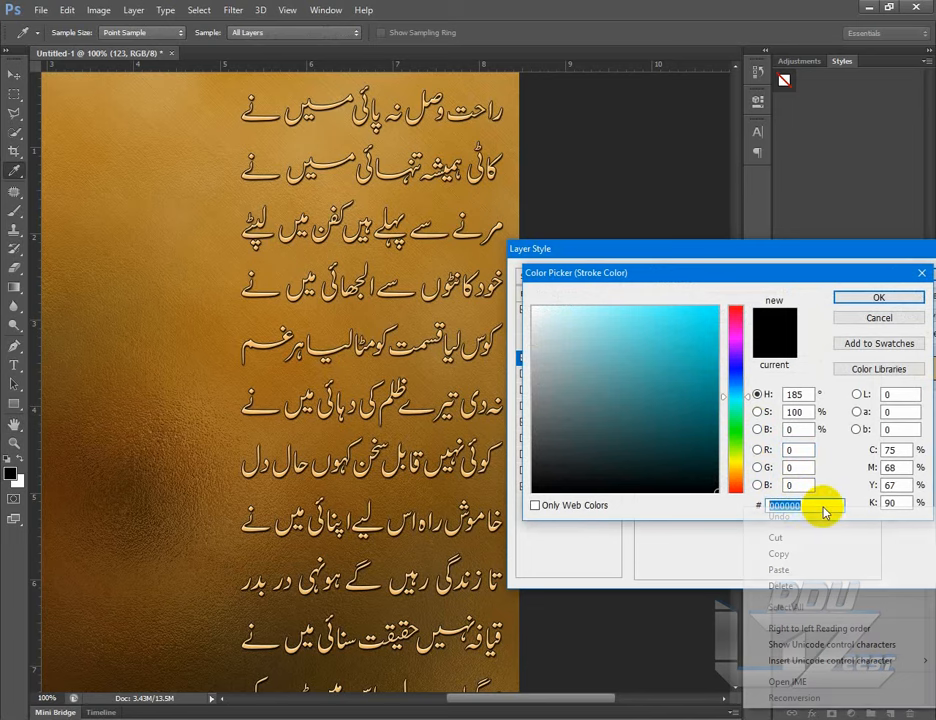
click(819, 571)
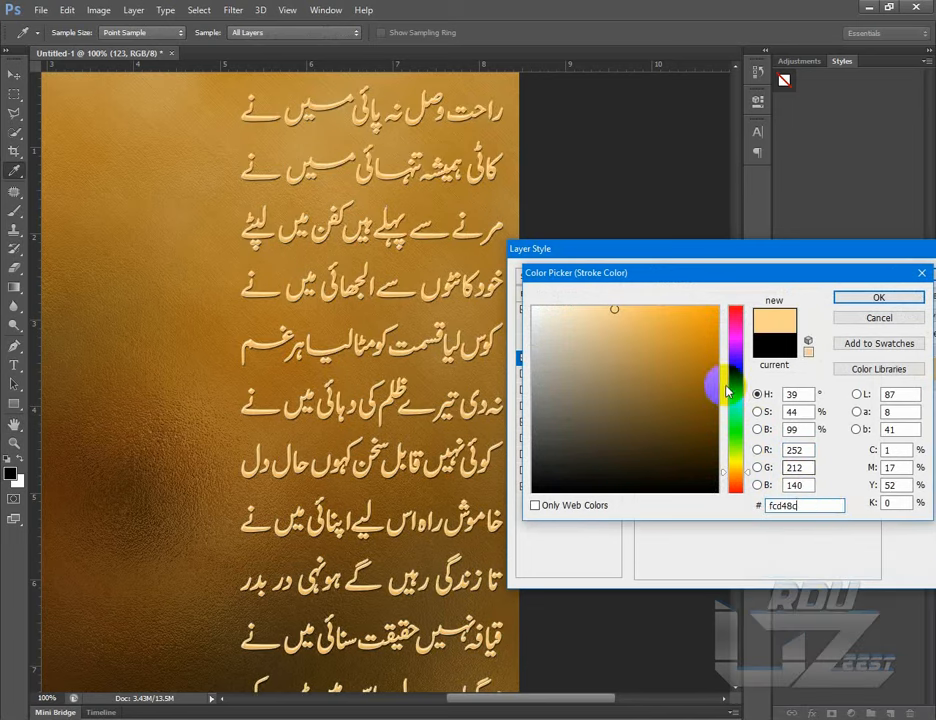
drag(711, 381, 720, 421)
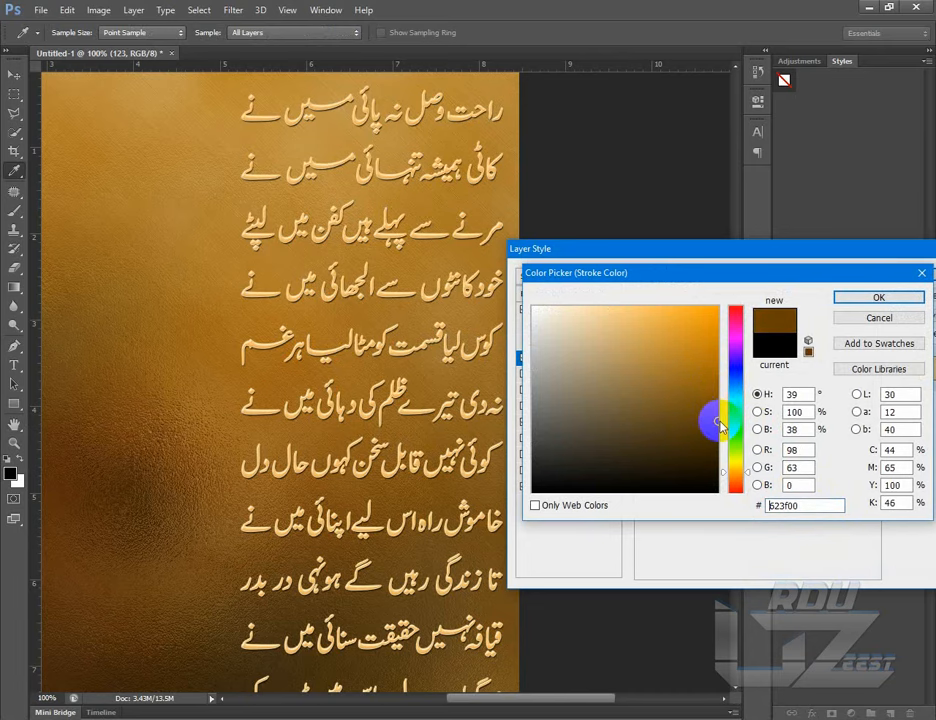
drag(720, 424, 720, 433)
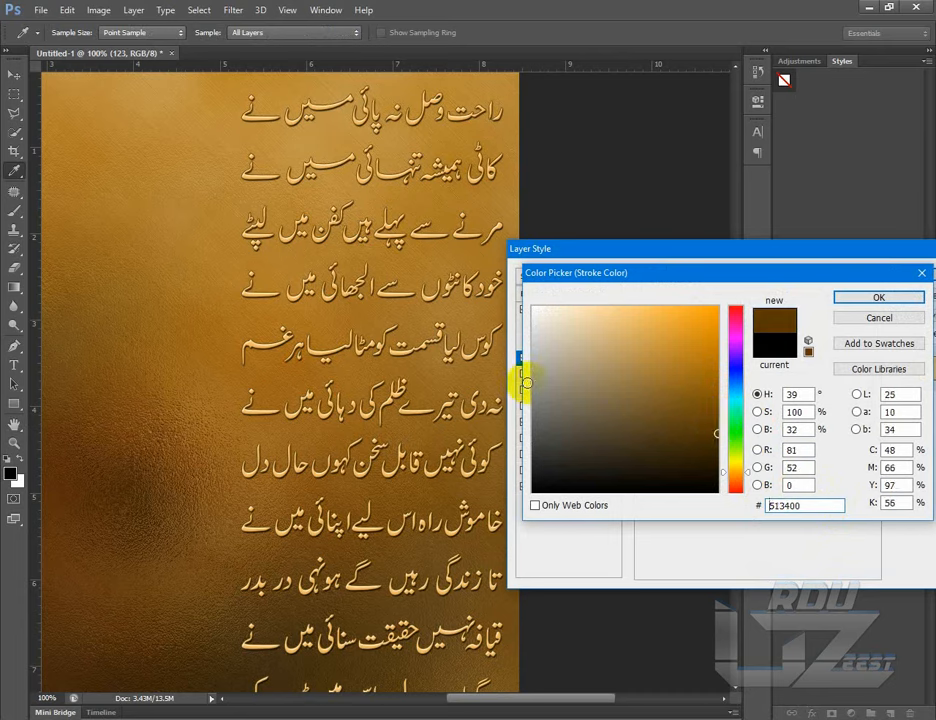
click(718, 416)
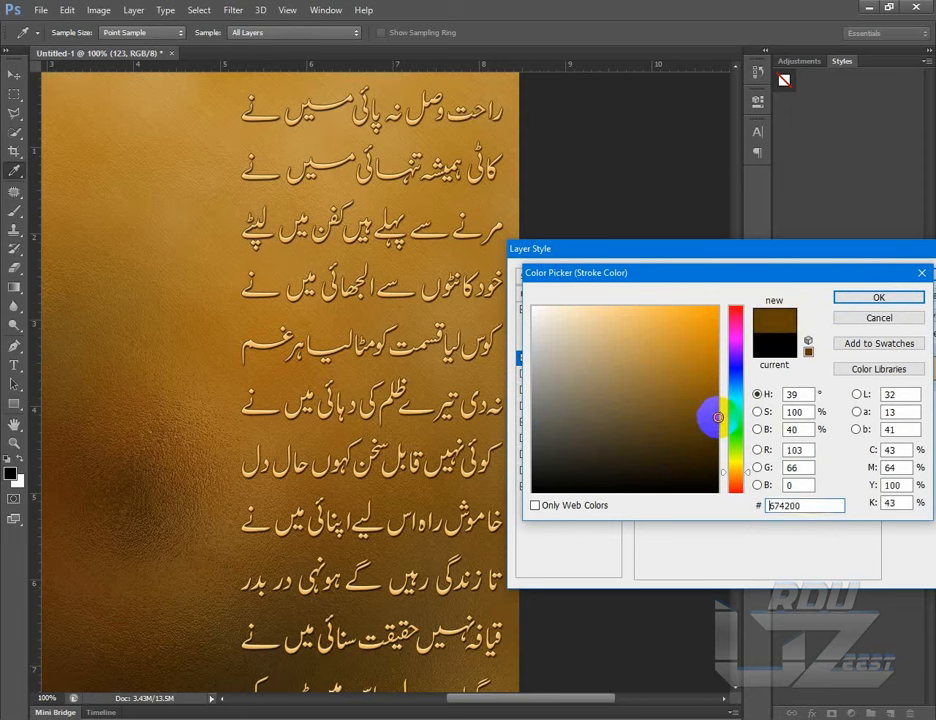
click(860, 300)
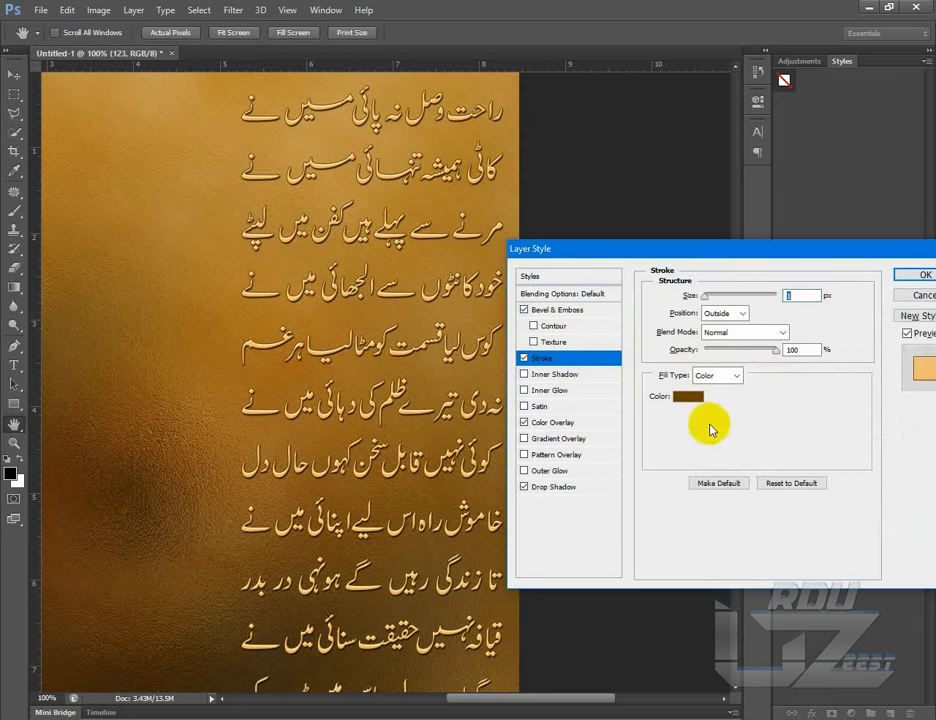
- Add an Outer Glow effect to the poem layer with Normal blend mode and 100% opacity
click(553, 472)
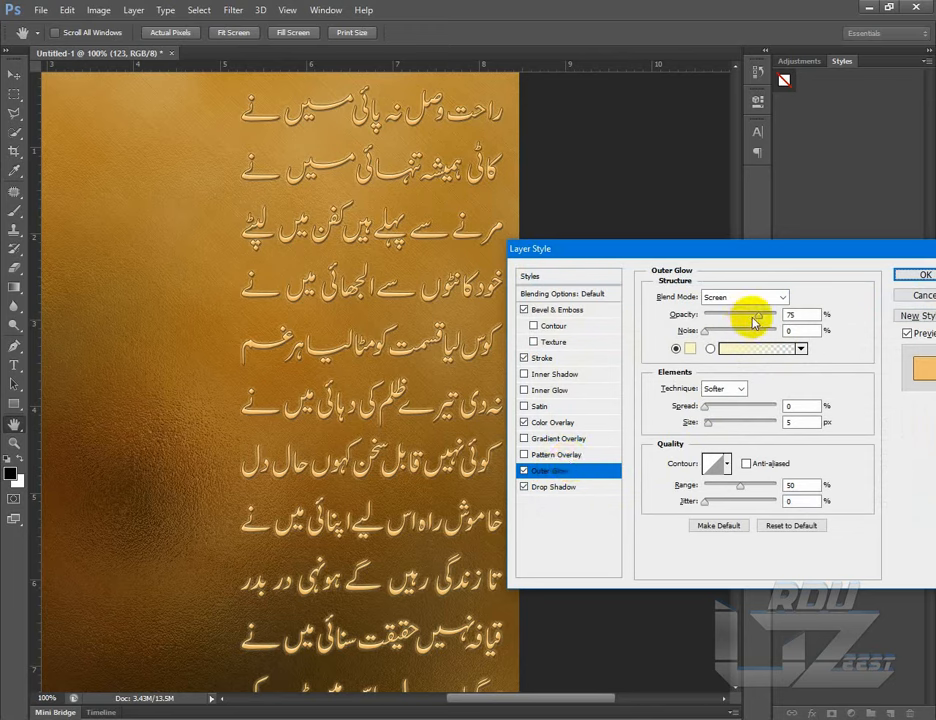
click(783, 298)
click(715, 312)
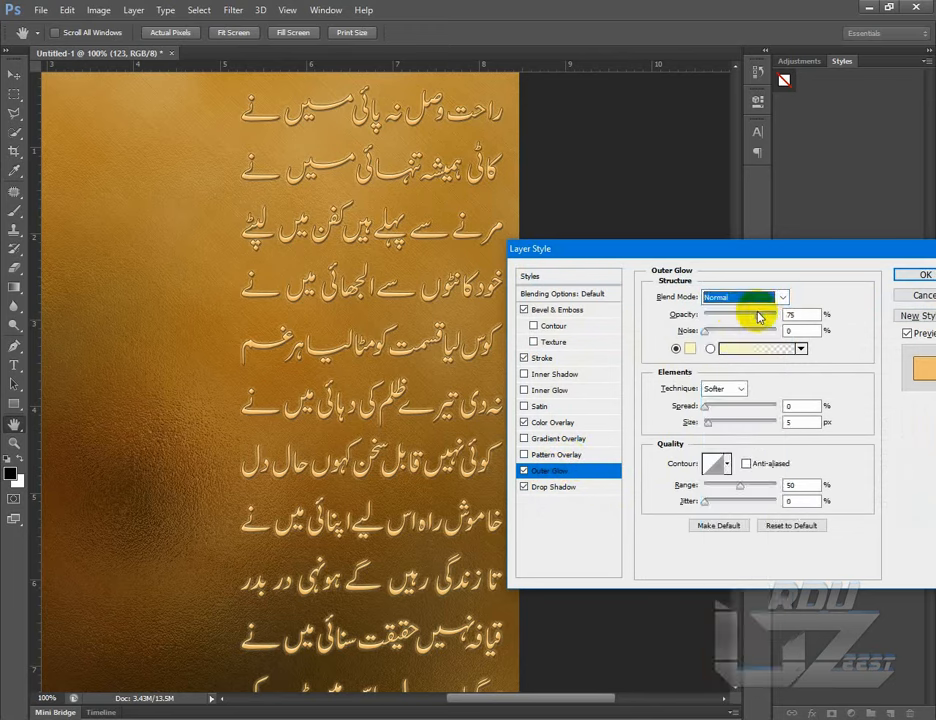
drag(765, 318, 777, 315)
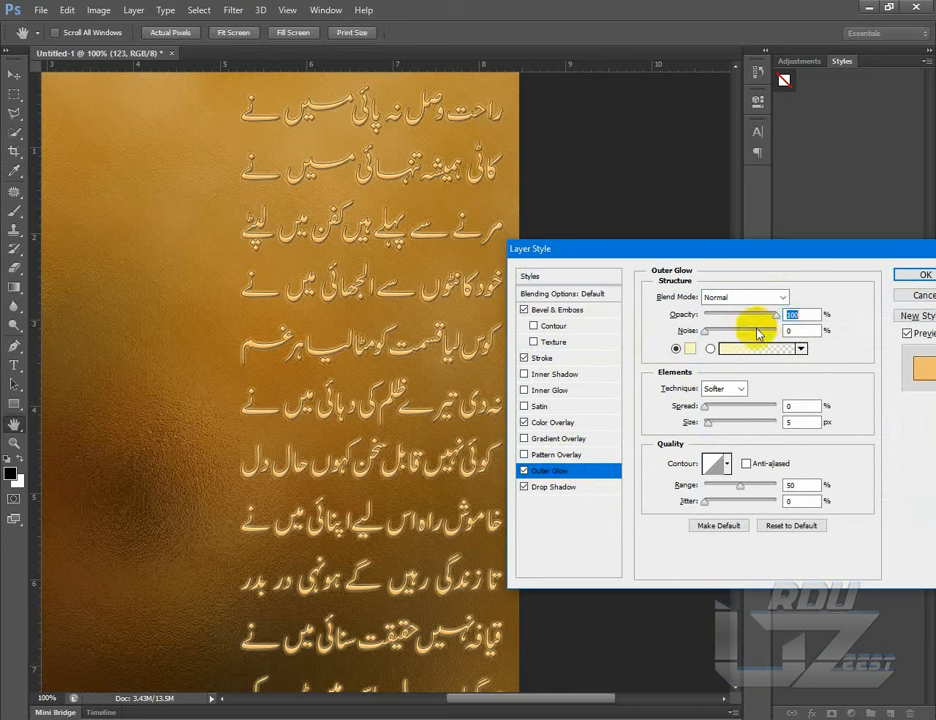
- Set the outer glow's color to dark red 510000 and its size to 3 px
click(693, 349)
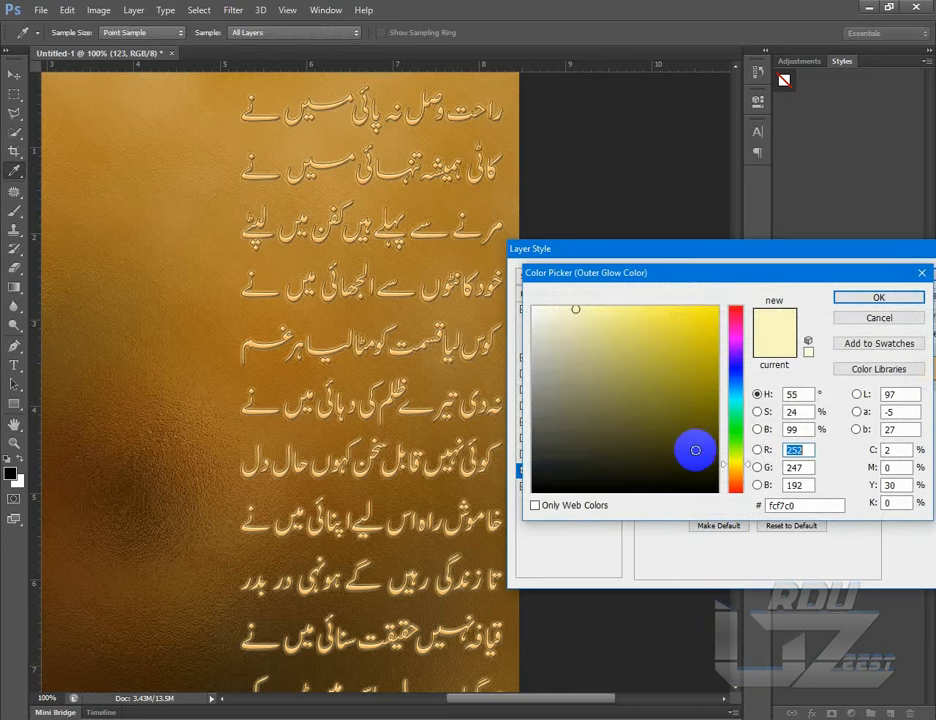
drag(705, 475, 729, 510)
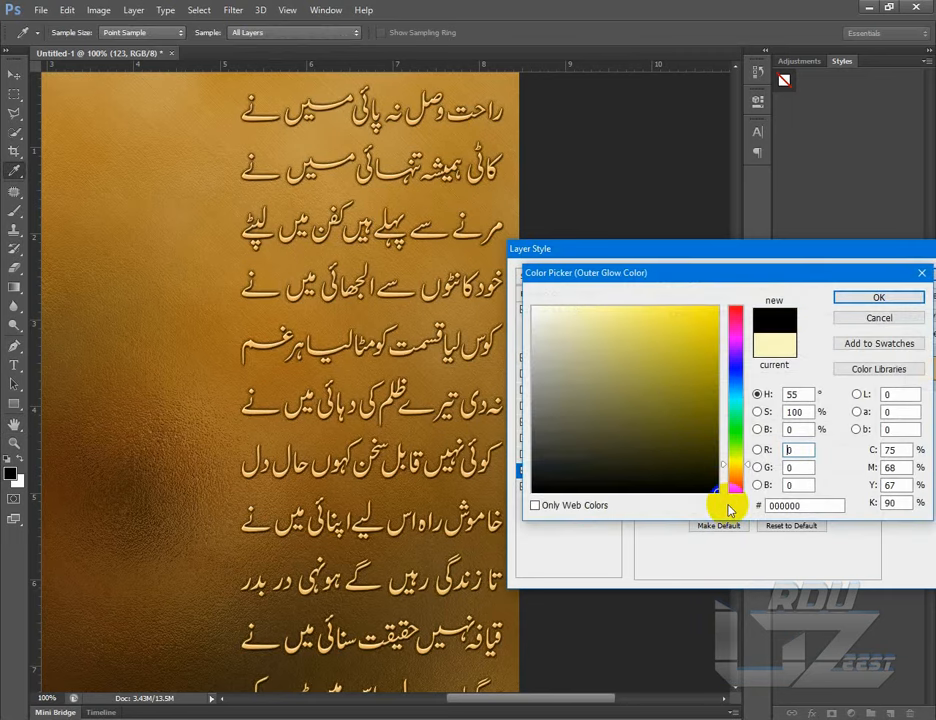
click(808, 505)
double_click(783, 505)
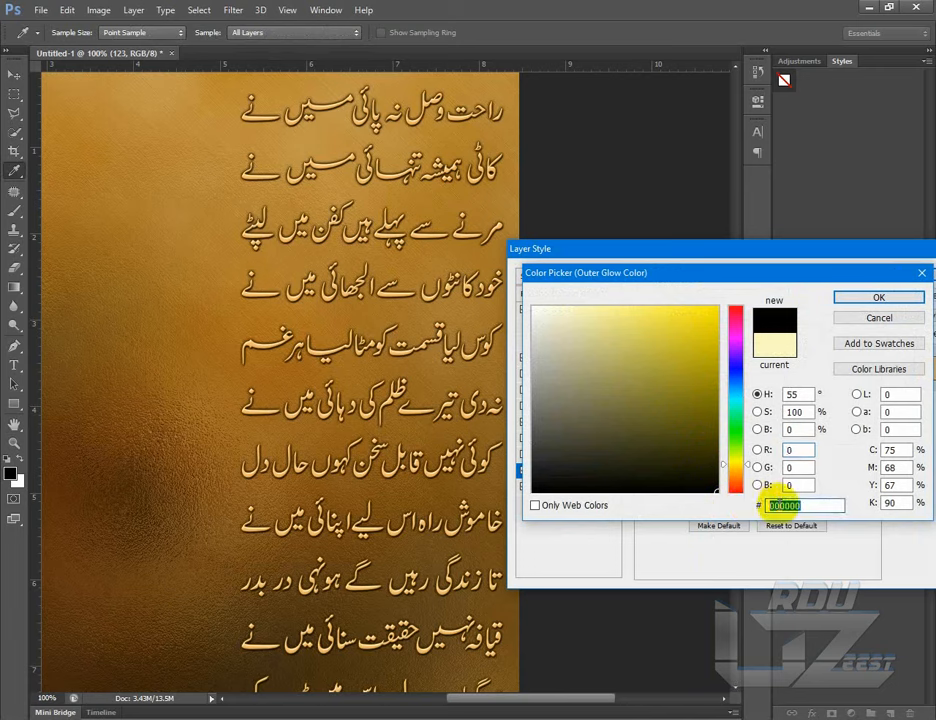
right_click(812, 513)
click(801, 571)
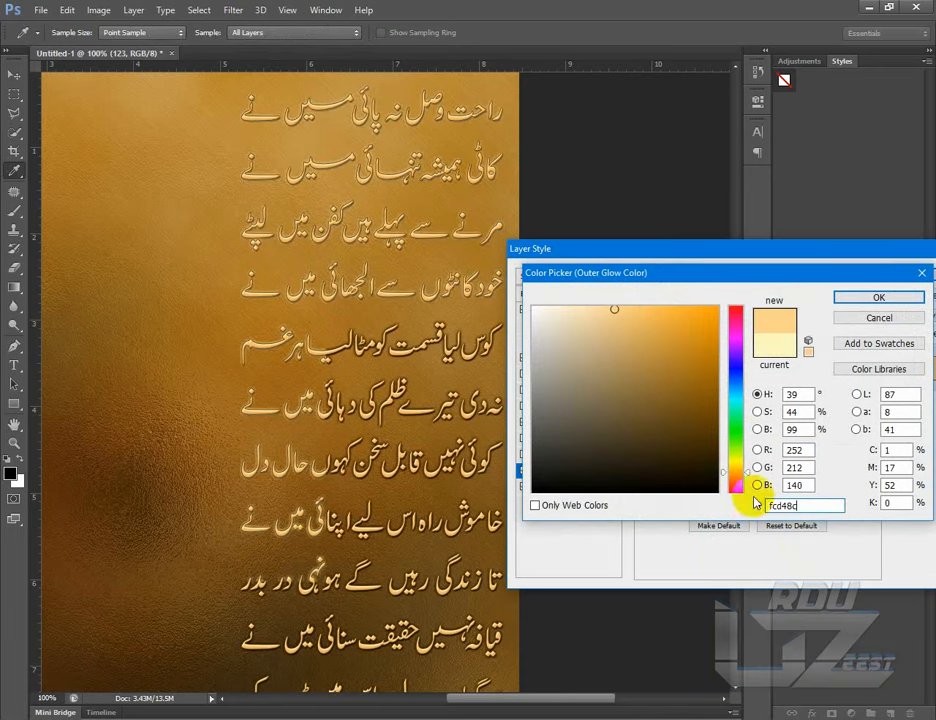
mouse_move(716, 437)
mouse_down()
mouse_move(719, 425)
mouse_move(748, 500)
mouse_up()
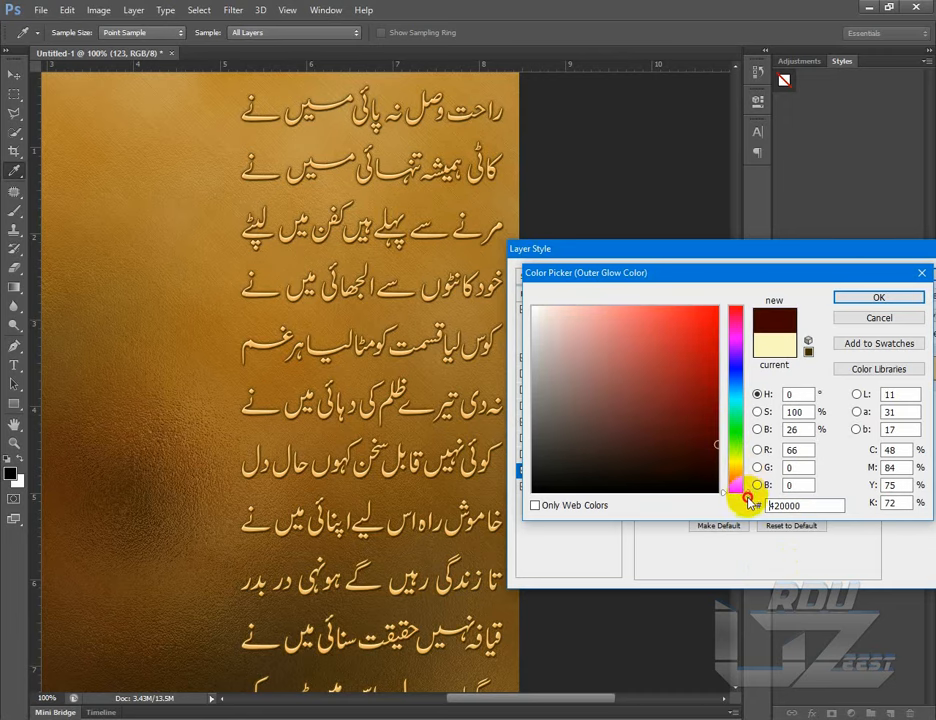
click(716, 441)
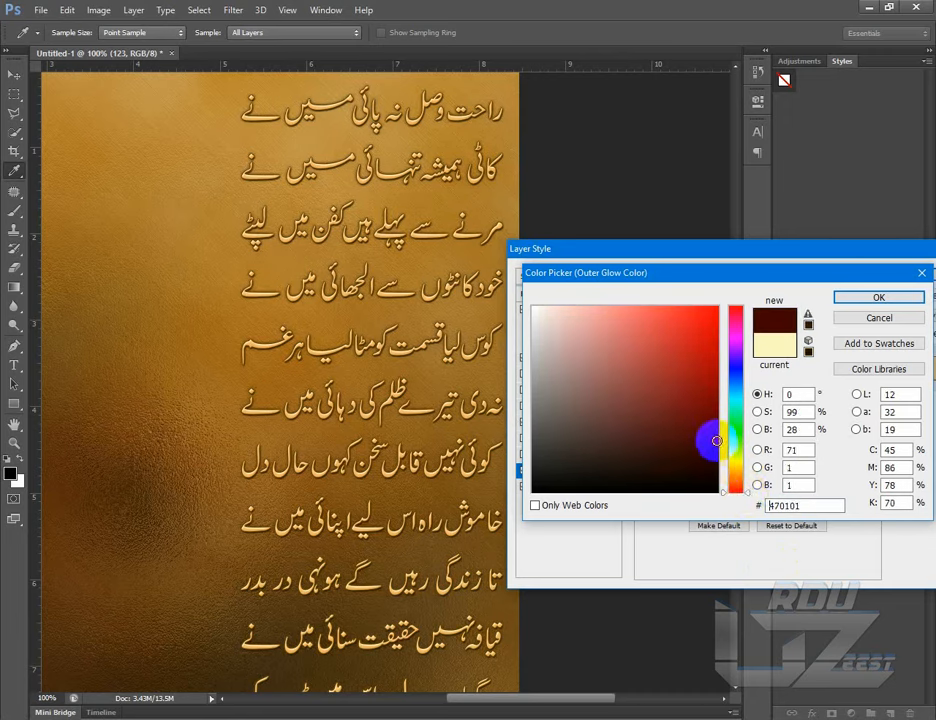
drag(716, 441, 716, 433)
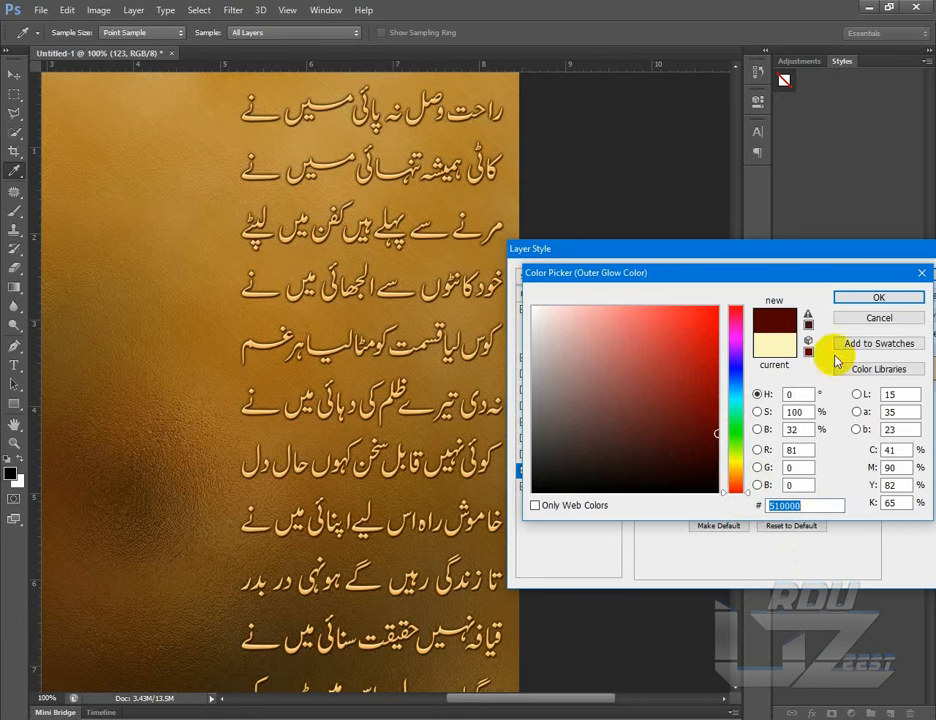
click(862, 300)
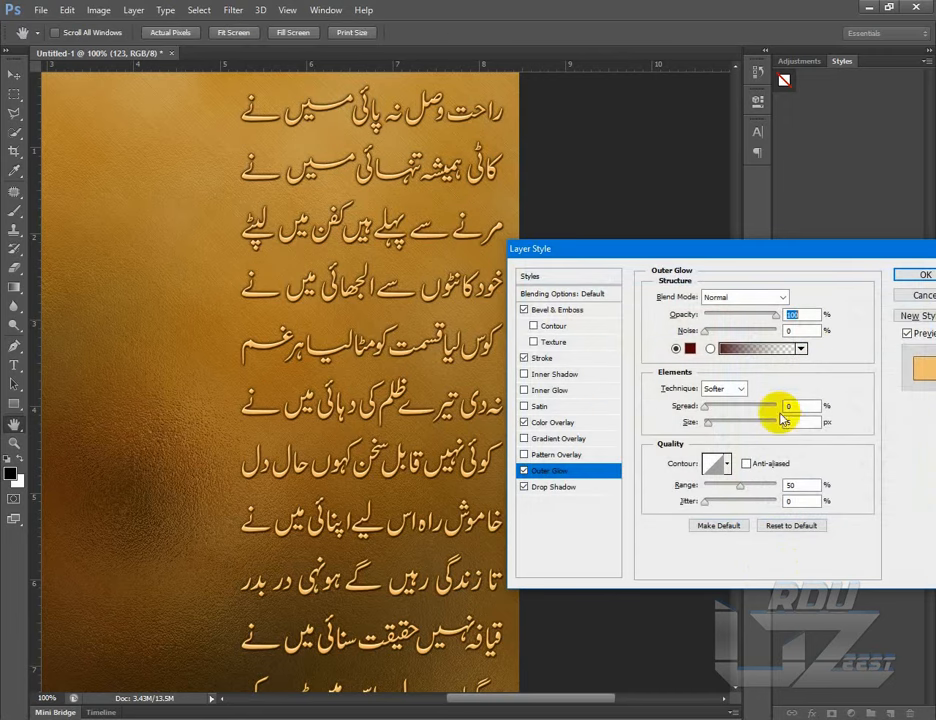
double_click(792, 423)
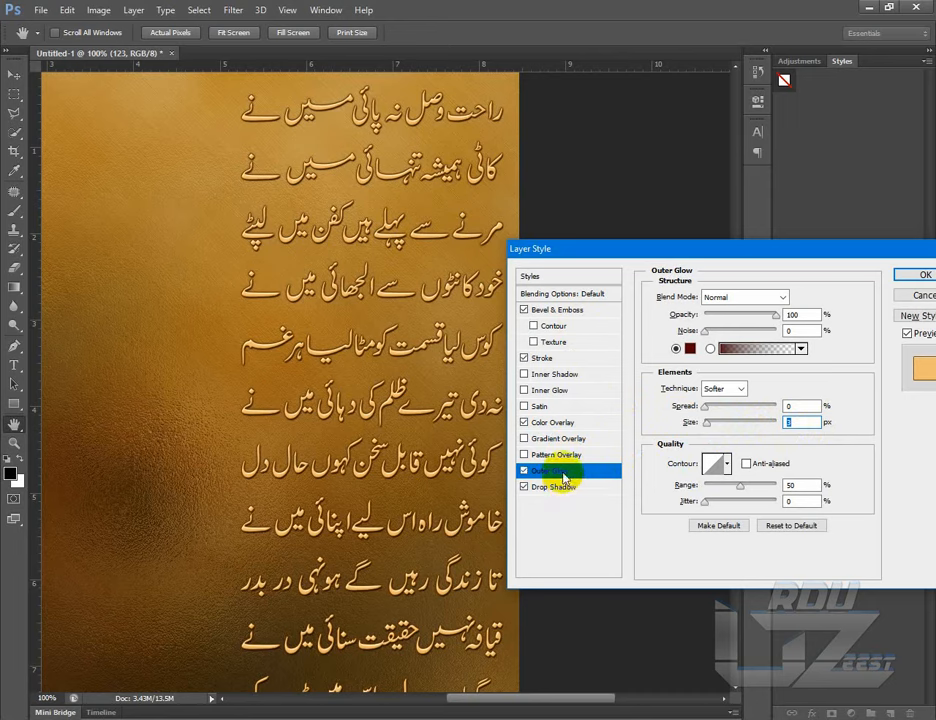
- Review the settings of the poem layer's bevel, drop shadow, stroke and outer glow, and apply the layer style
click(557, 424)
click(545, 310)
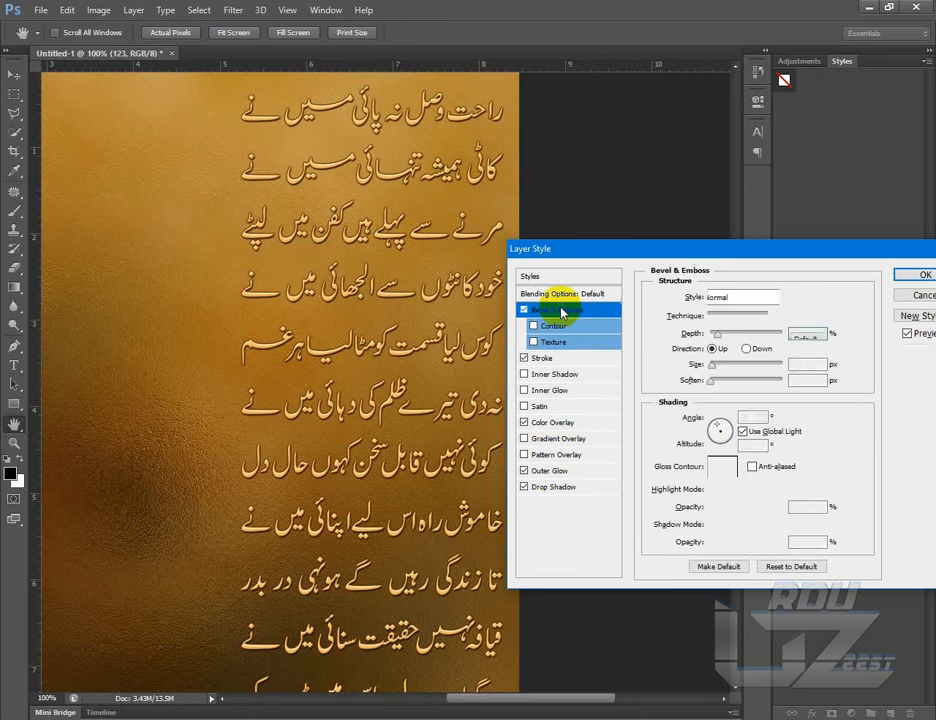
click(545, 488)
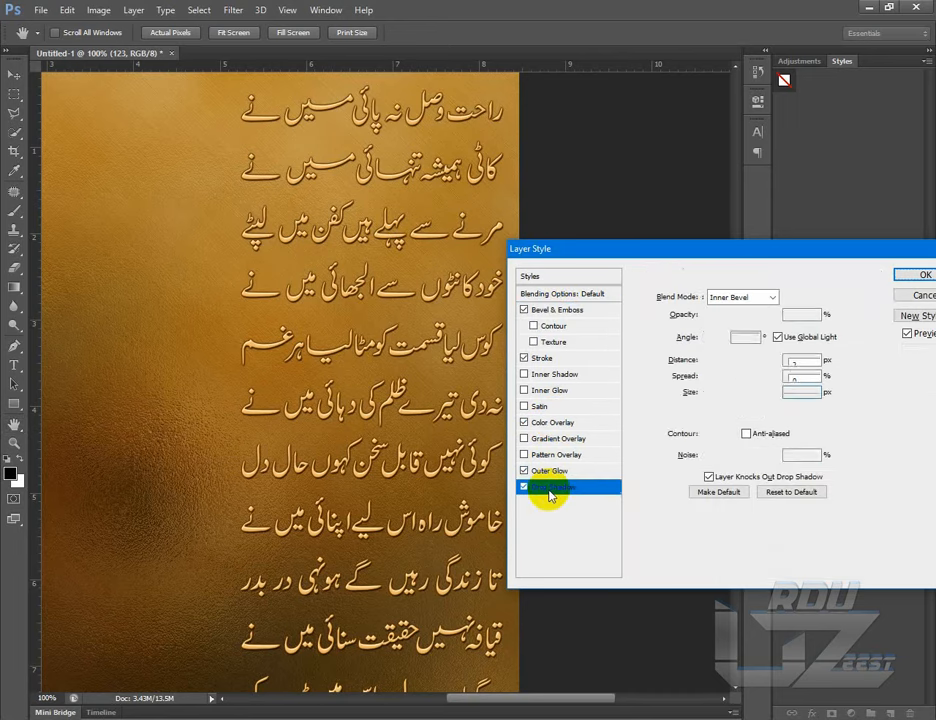
click(541, 358)
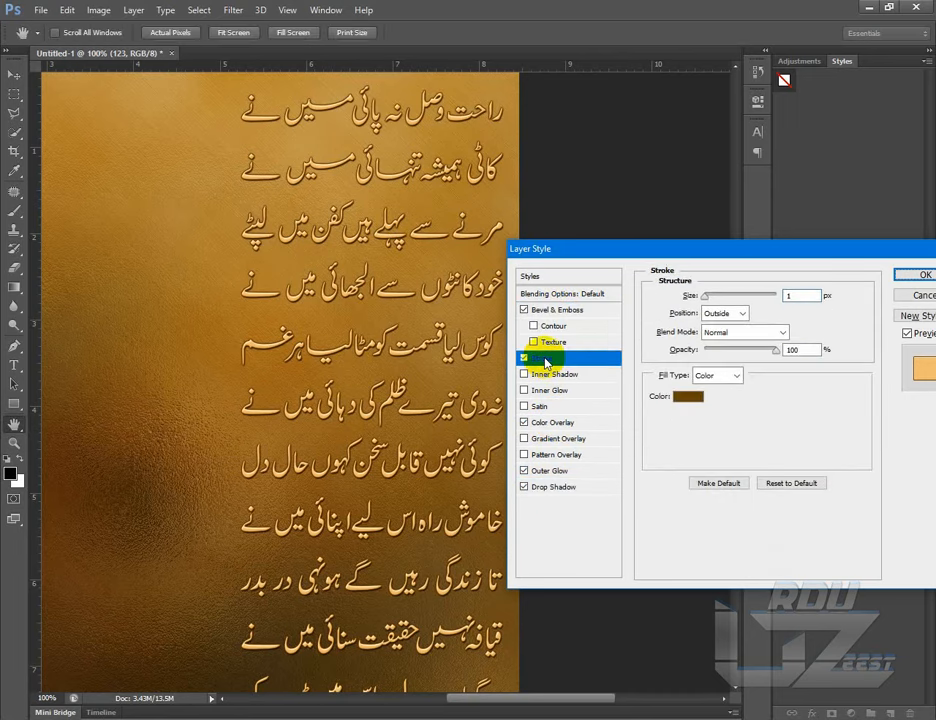
click(547, 471)
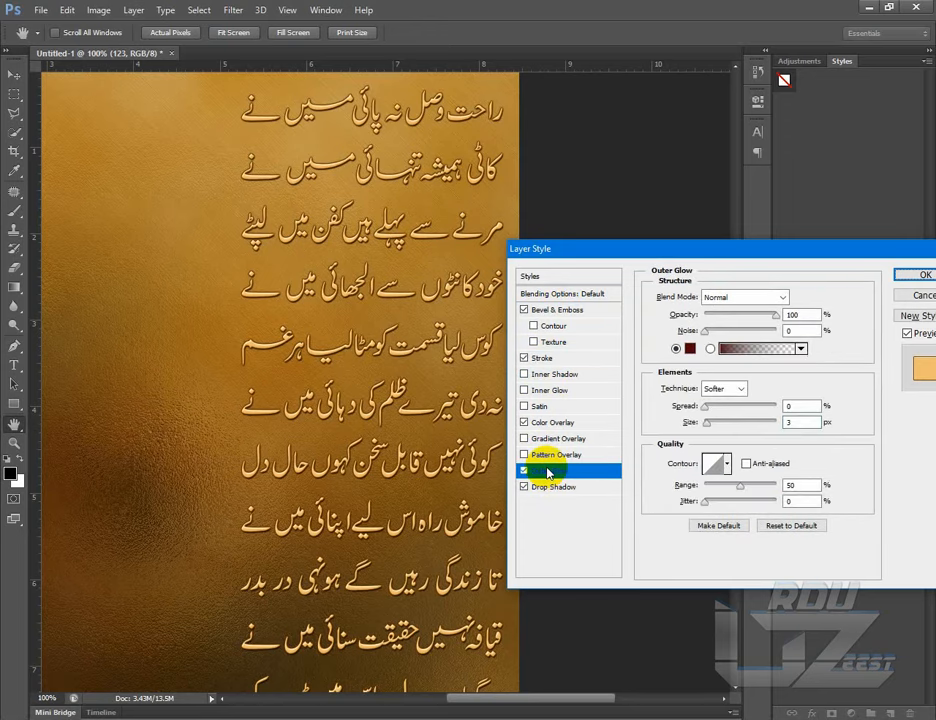
click(910, 275)
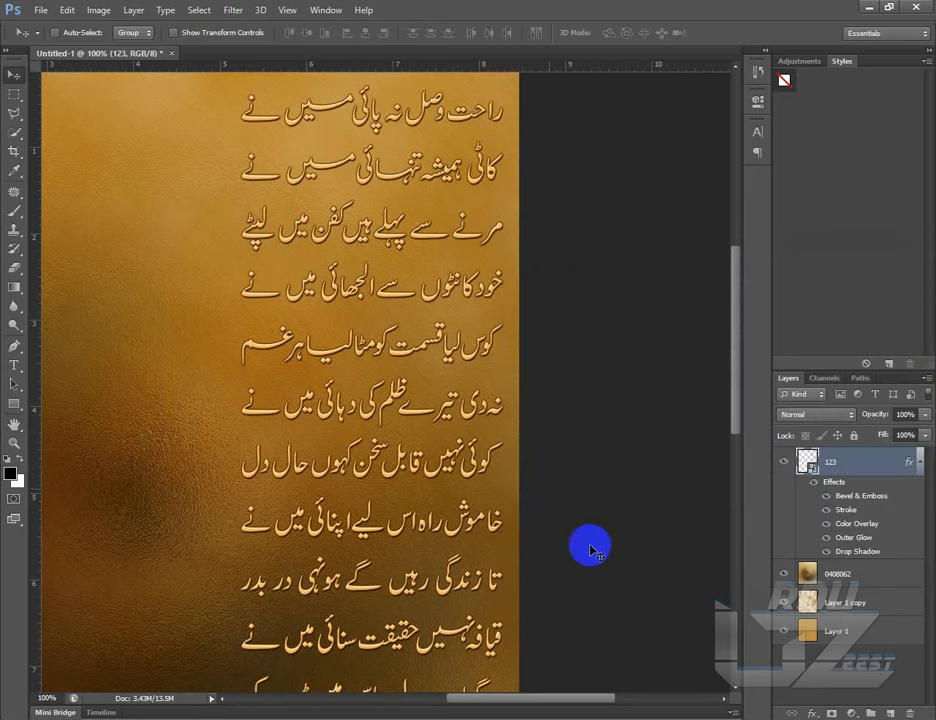
- Reopen the poem's layer style, try the Cone - Inverted gloss contour on the bevel and return it to Cove - Deep
mouse_move(736, 351)
mouse_down()
mouse_move(736, 325)
mouse_move(734, 368)
mouse_move(733, 357)
mouse_up()
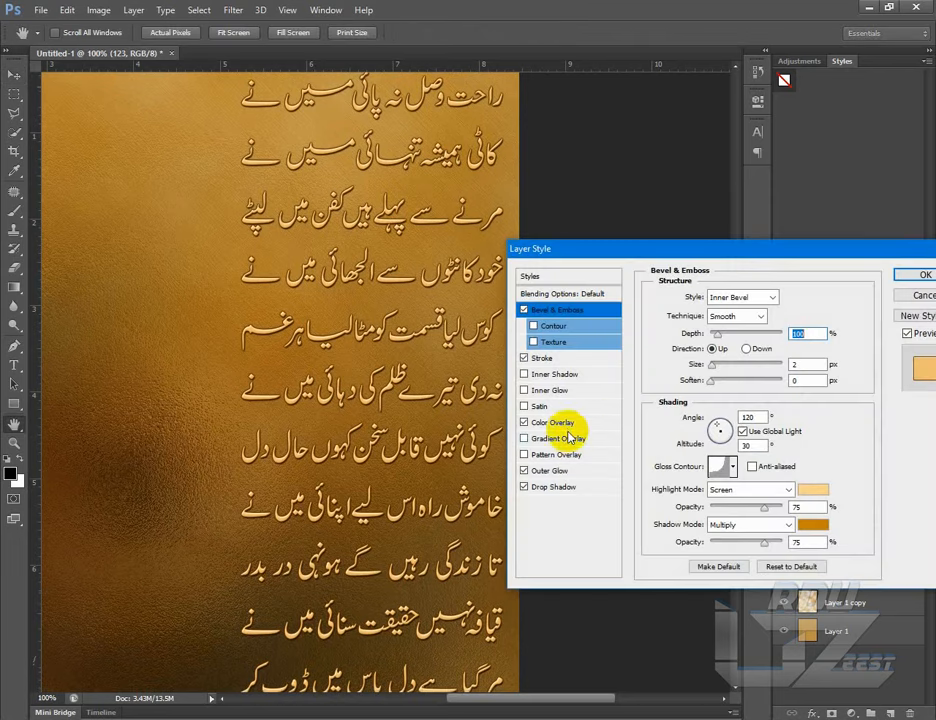
click(555, 422)
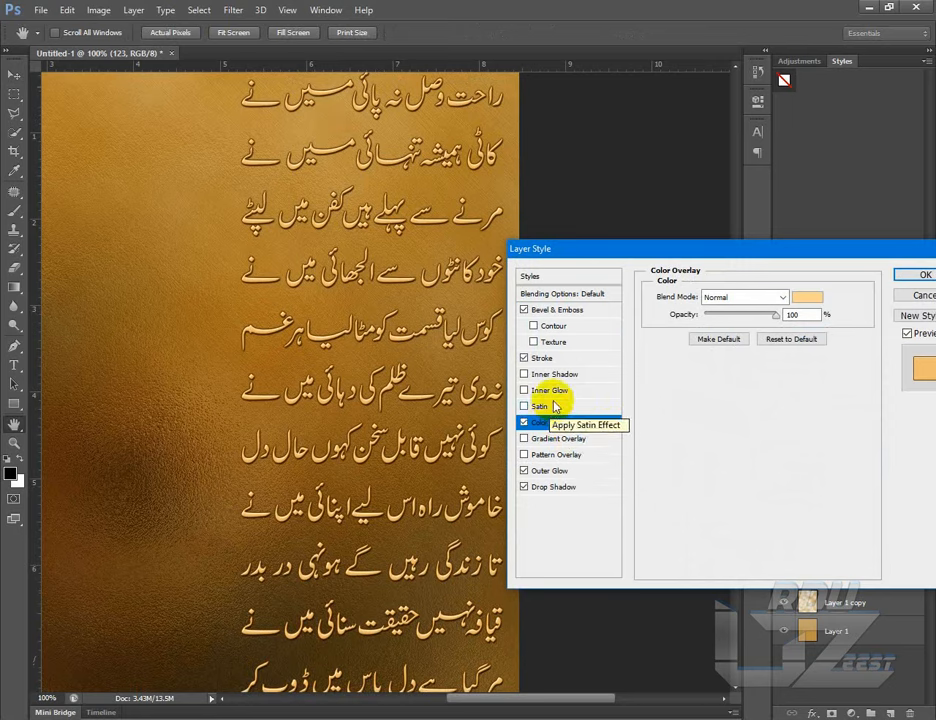
click(560, 309)
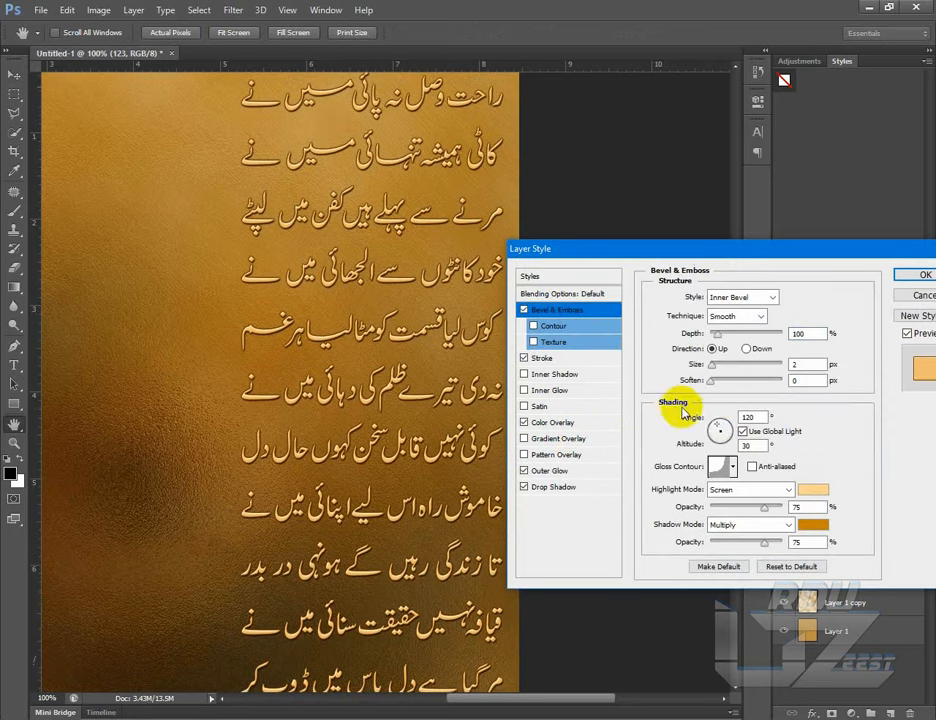
click(733, 467)
click(697, 503)
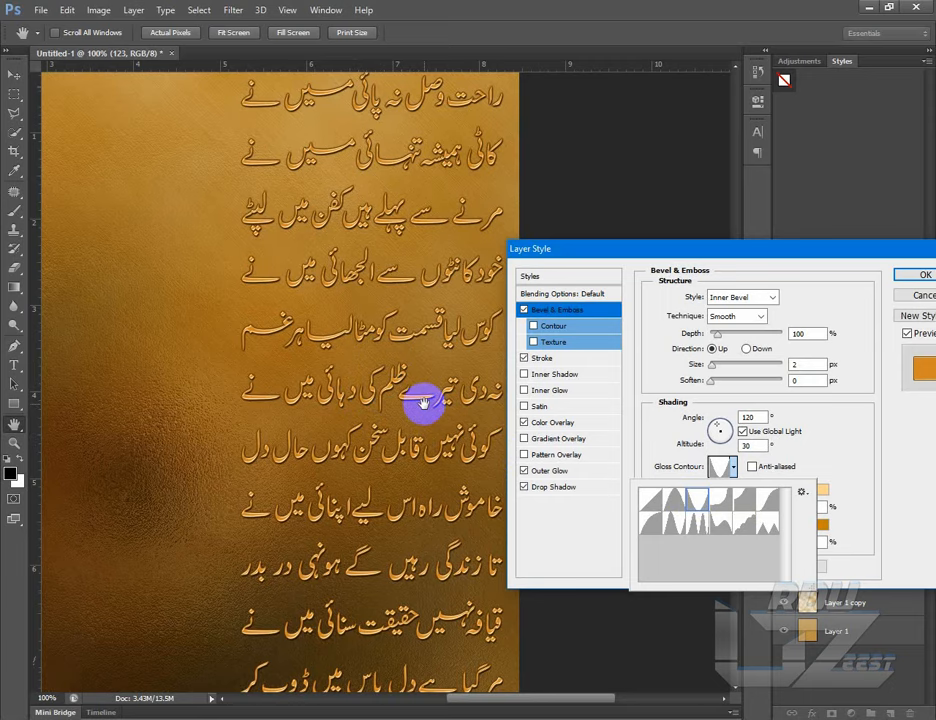
click(718, 497)
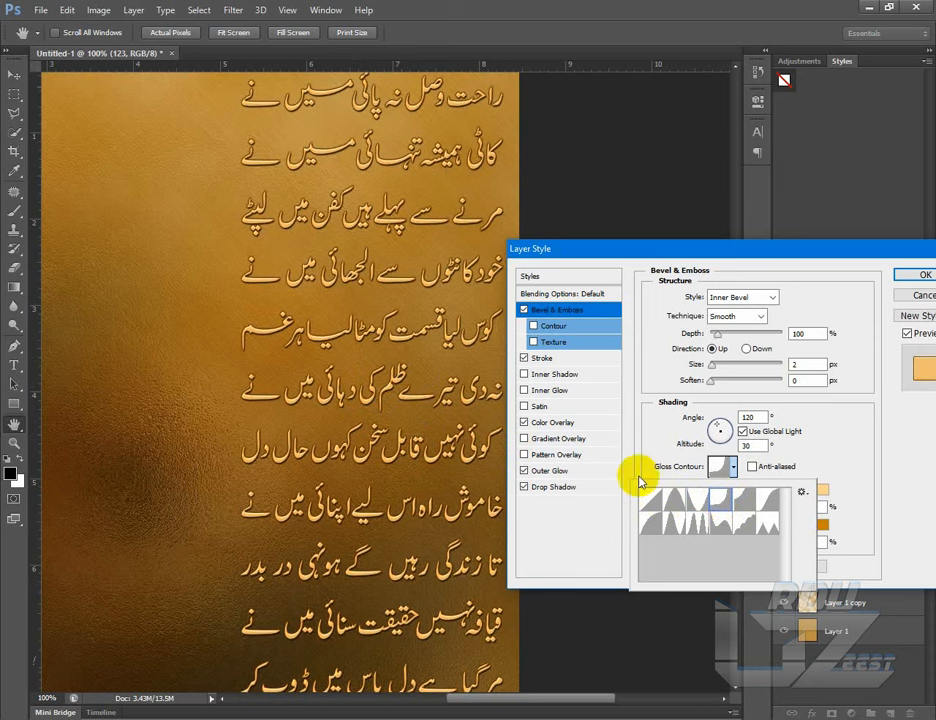
- Add an Inner Shadow effect to the poem layer and set its color to red ff0000
click(560, 376)
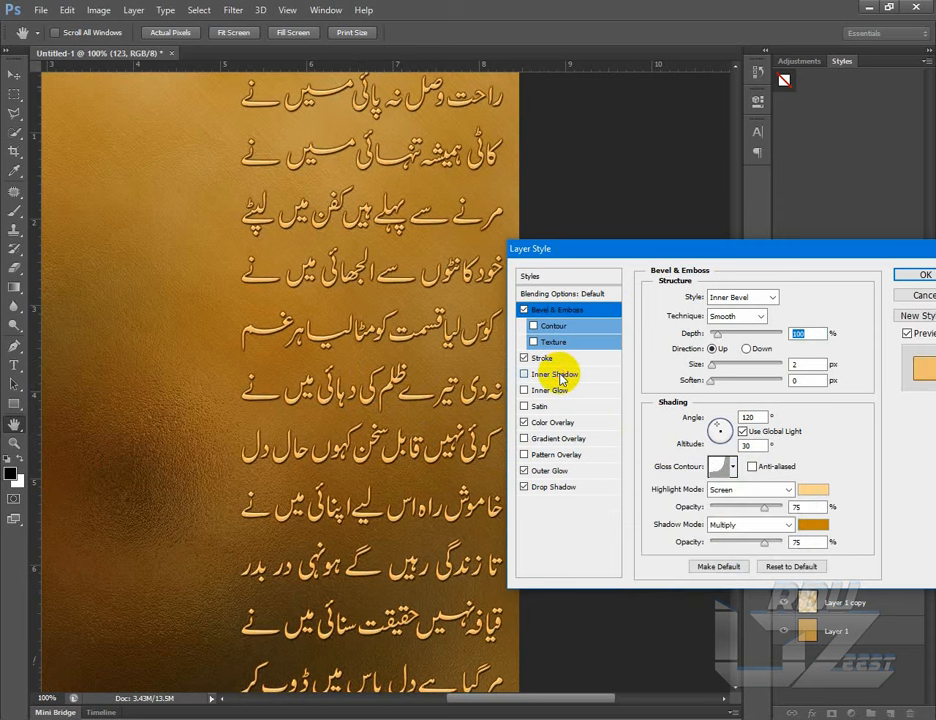
click(556, 374)
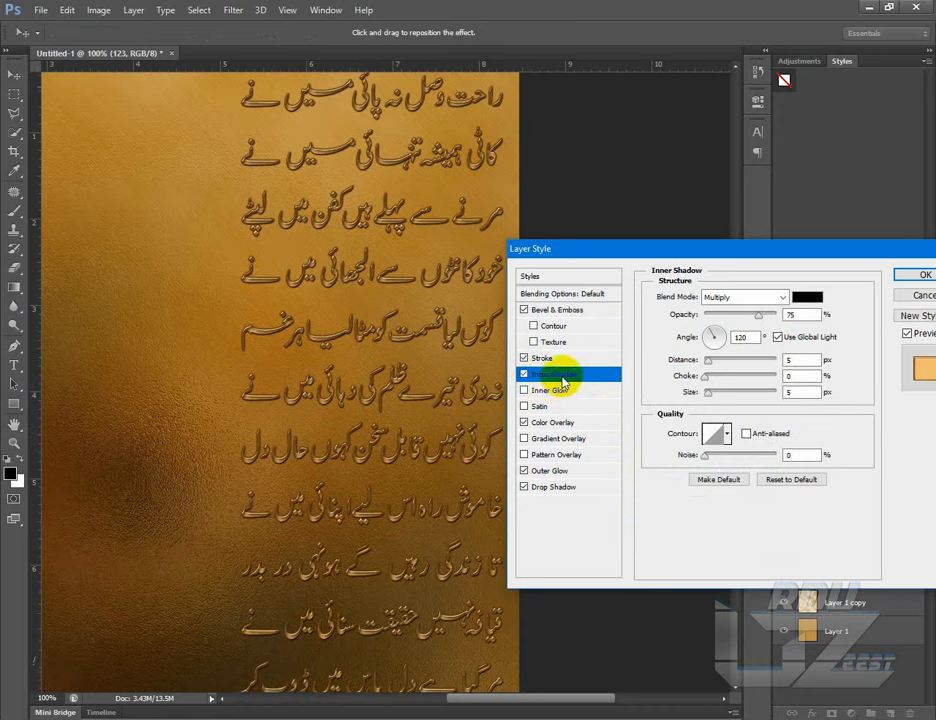
click(781, 299)
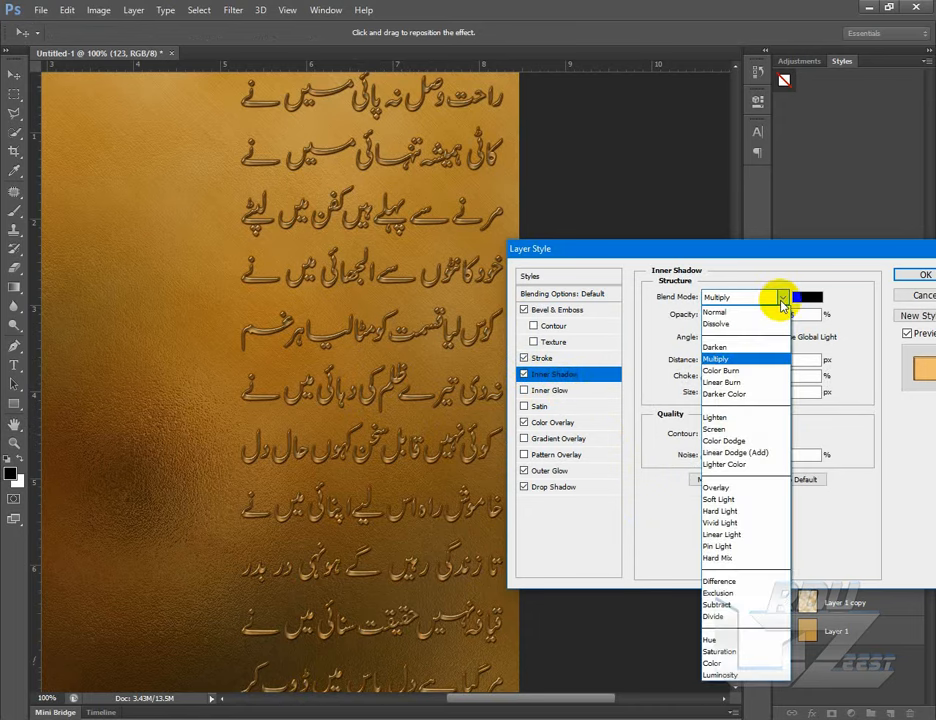
click(781, 303)
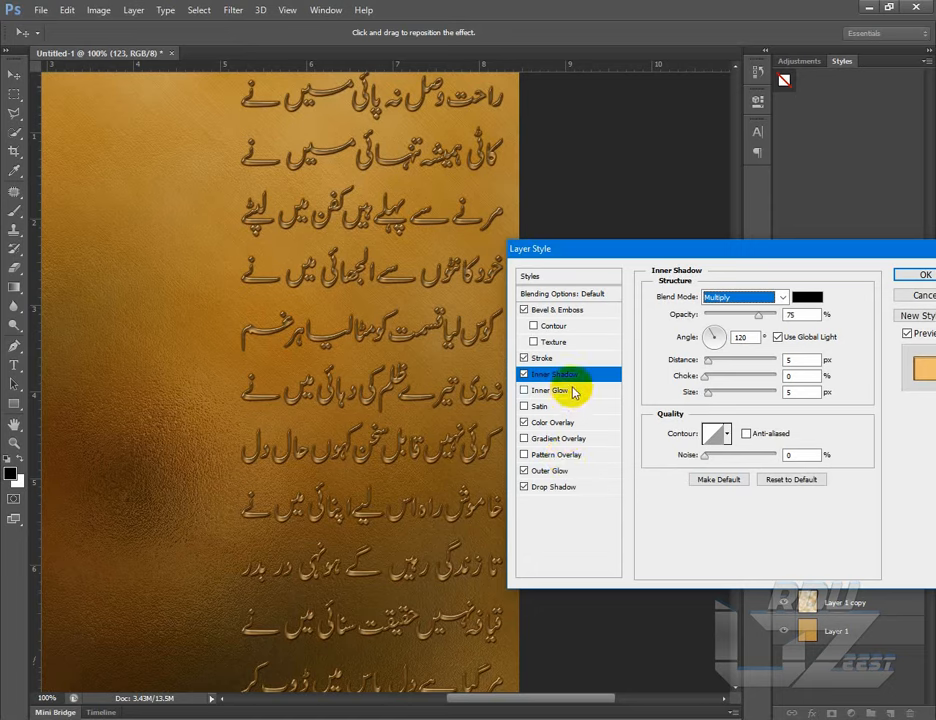
click(806, 297)
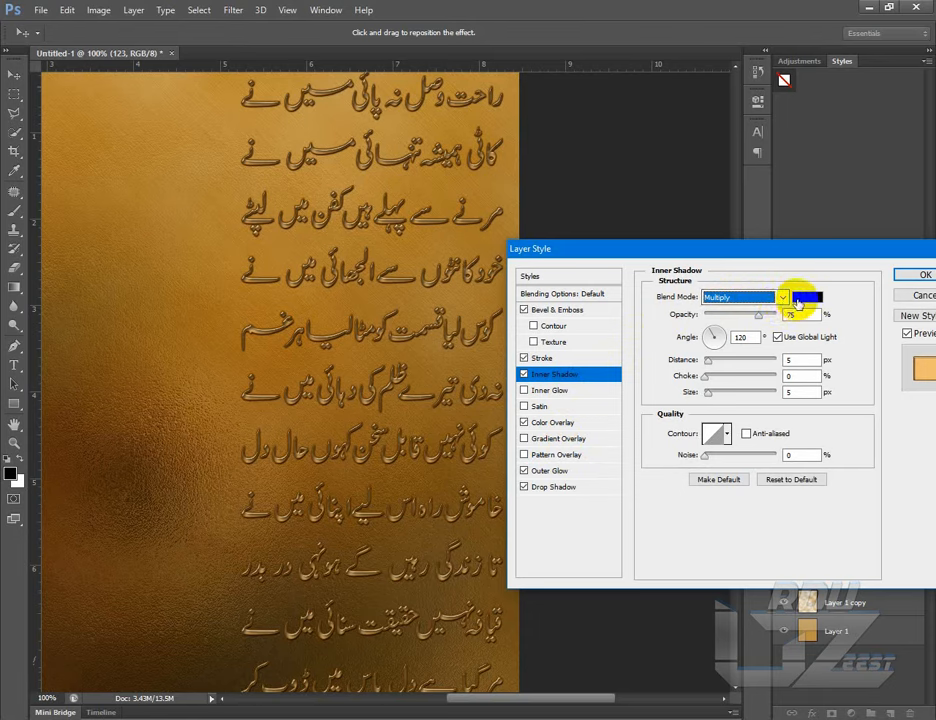
click(800, 297)
mouse_move(735, 318)
mouse_down()
mouse_move(737, 303)
mouse_move(719, 293)
mouse_up()
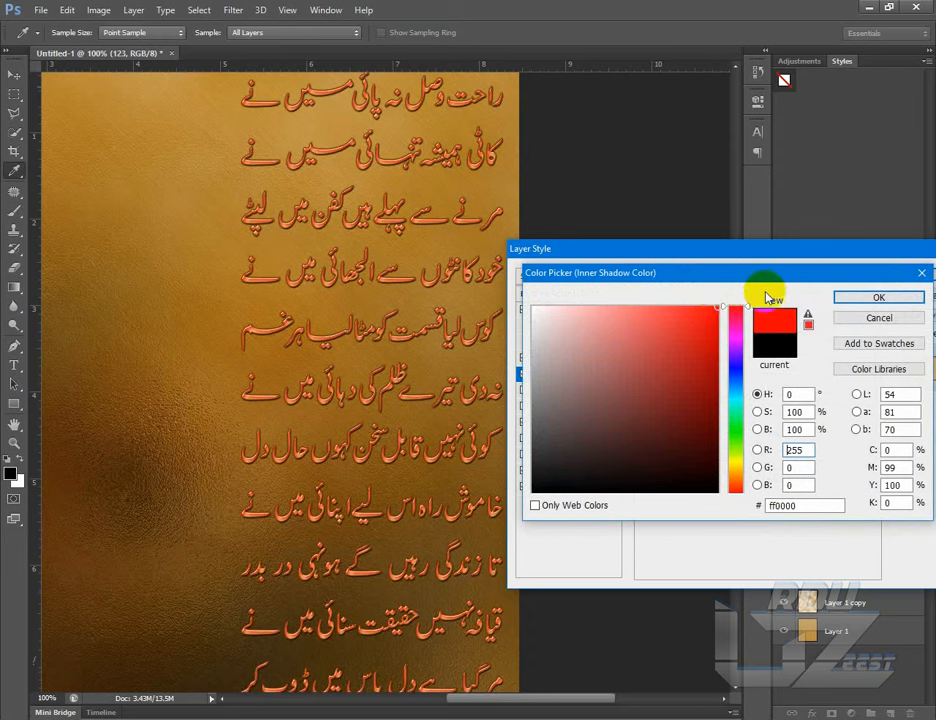
click(838, 297)
- Set the inner shadow to Normal blend mode, 2 px distance, 2 px size and 20% opacity
click(782, 298)
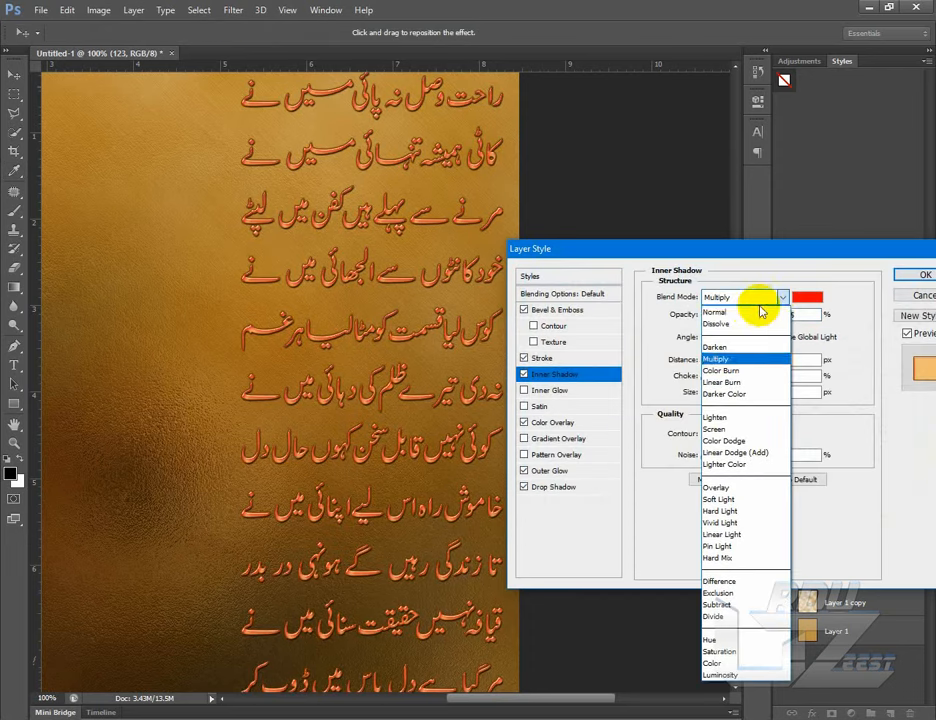
click(778, 303)
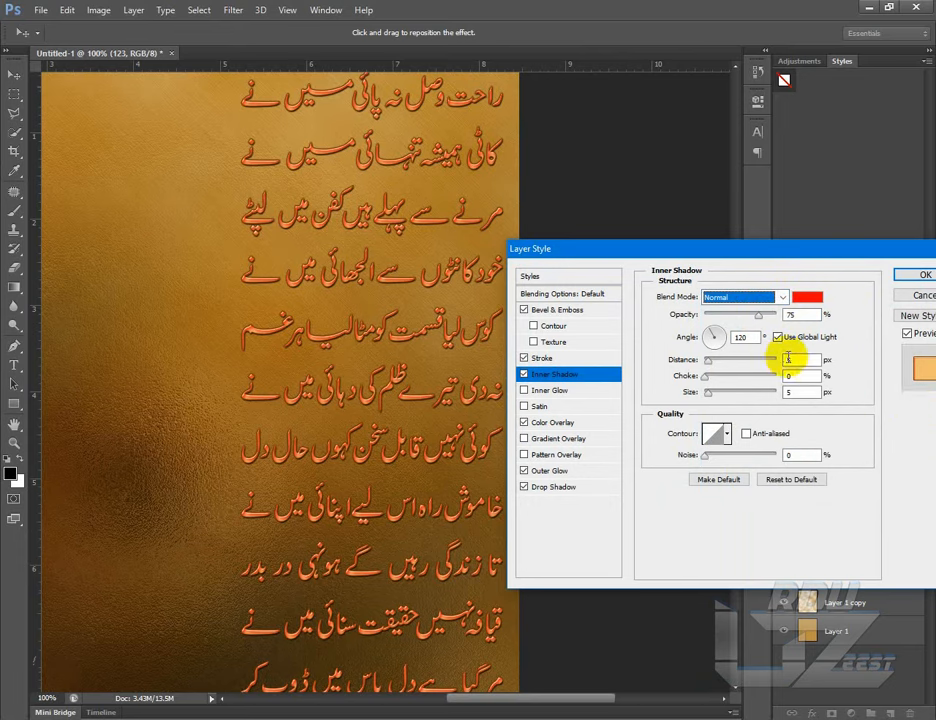
click(792, 359)
text(2)
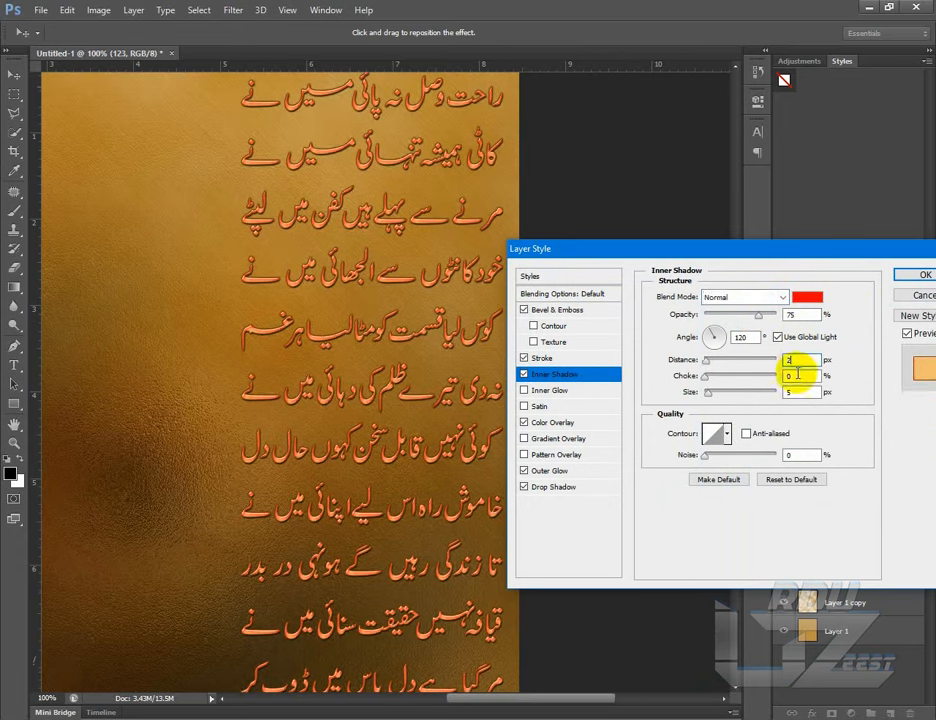
click(790, 391)
text(2)
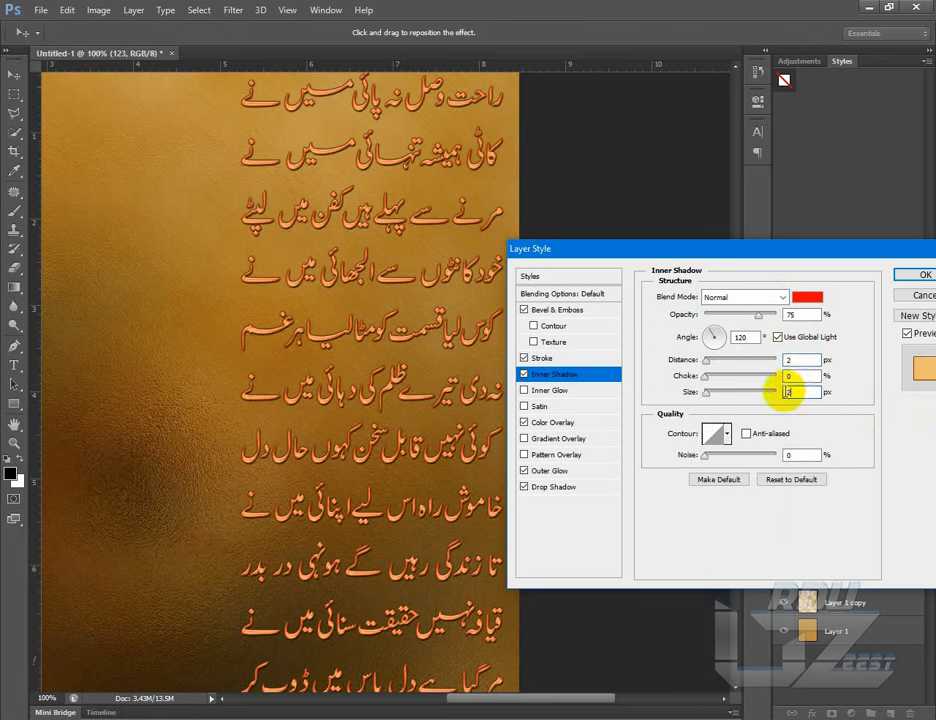
drag(755, 318, 728, 320)
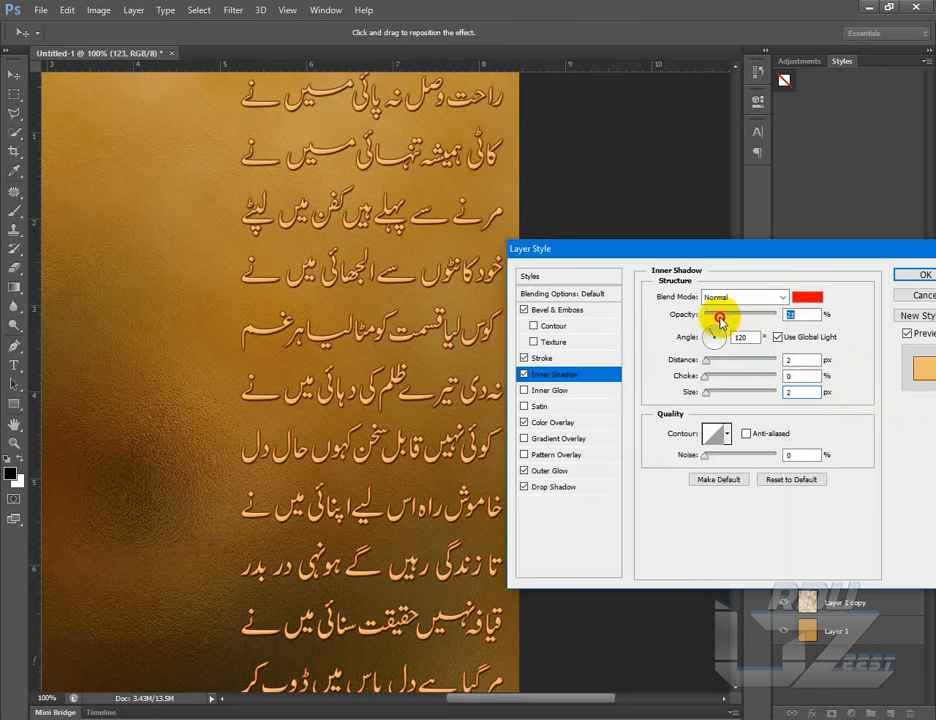
- Compare the Cone and Cove - Deep contours on the inner shadow and choose Cone - Inverted
click(728, 435)
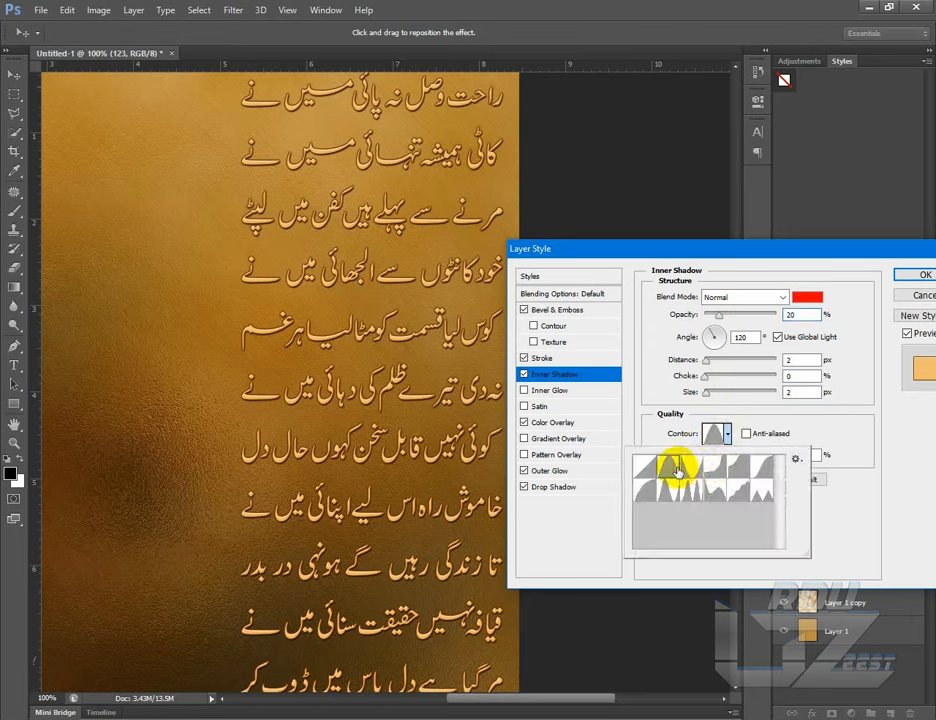
click(694, 474)
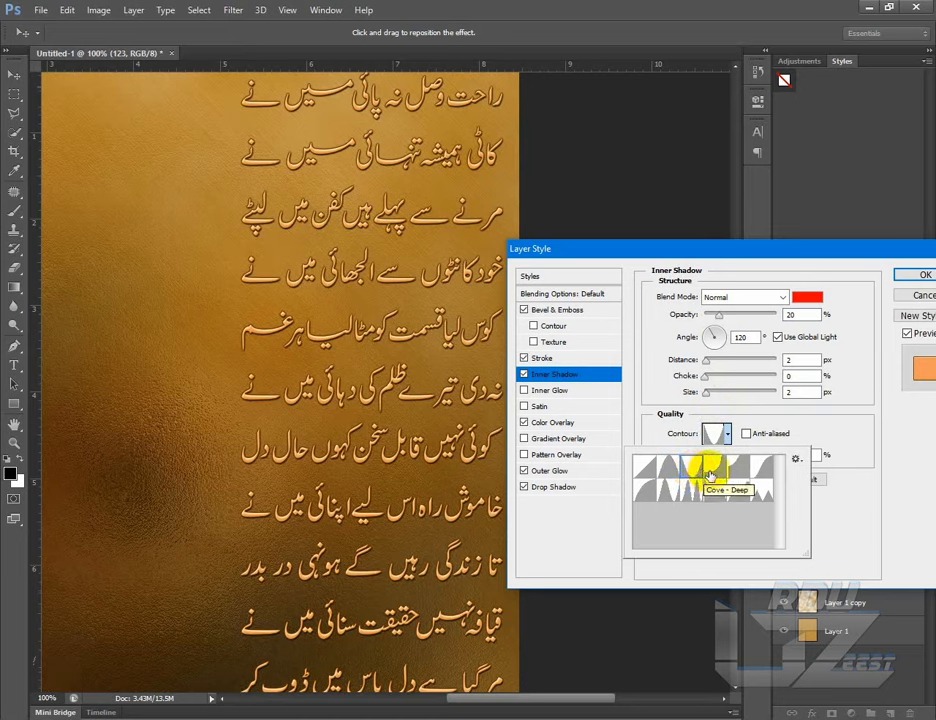
click(710, 475)
double_click(690, 466)
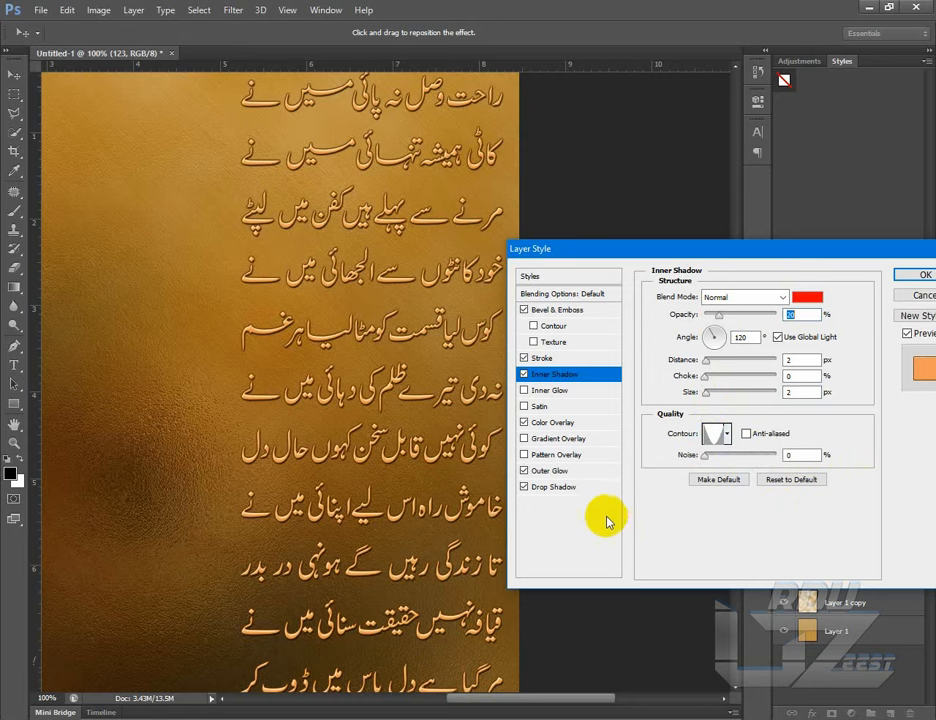
click(815, 305)
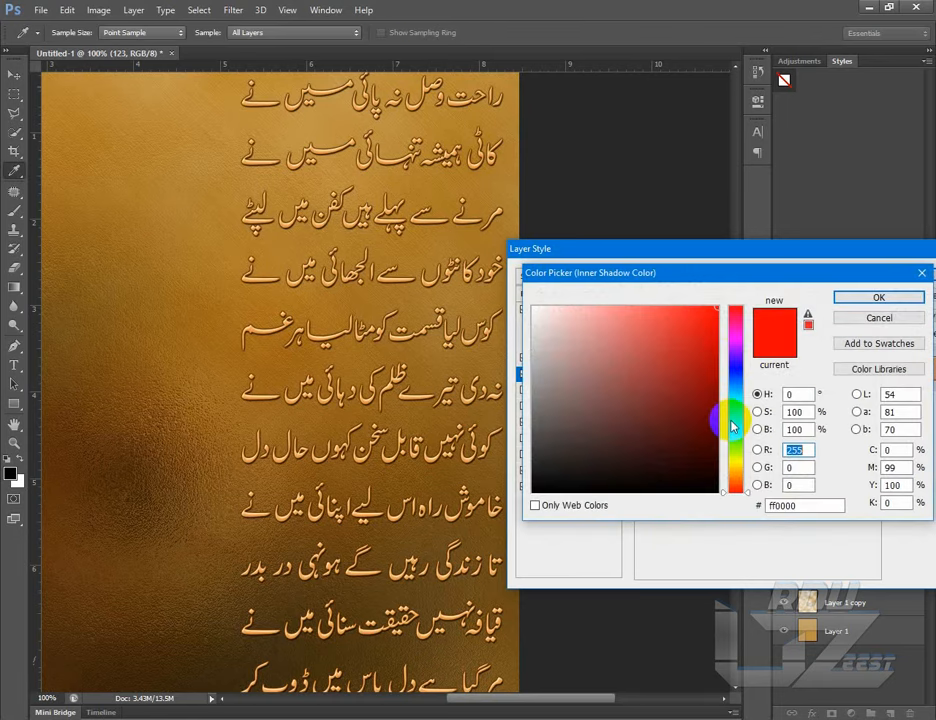
click(735, 452)
drag(735, 452, 737, 467)
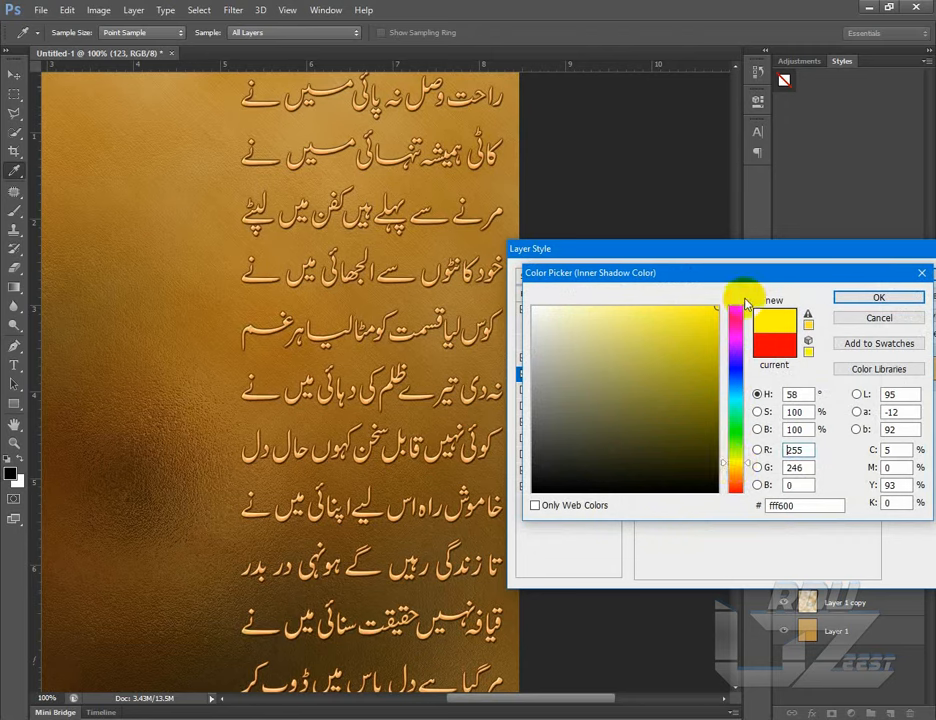
click(866, 317)
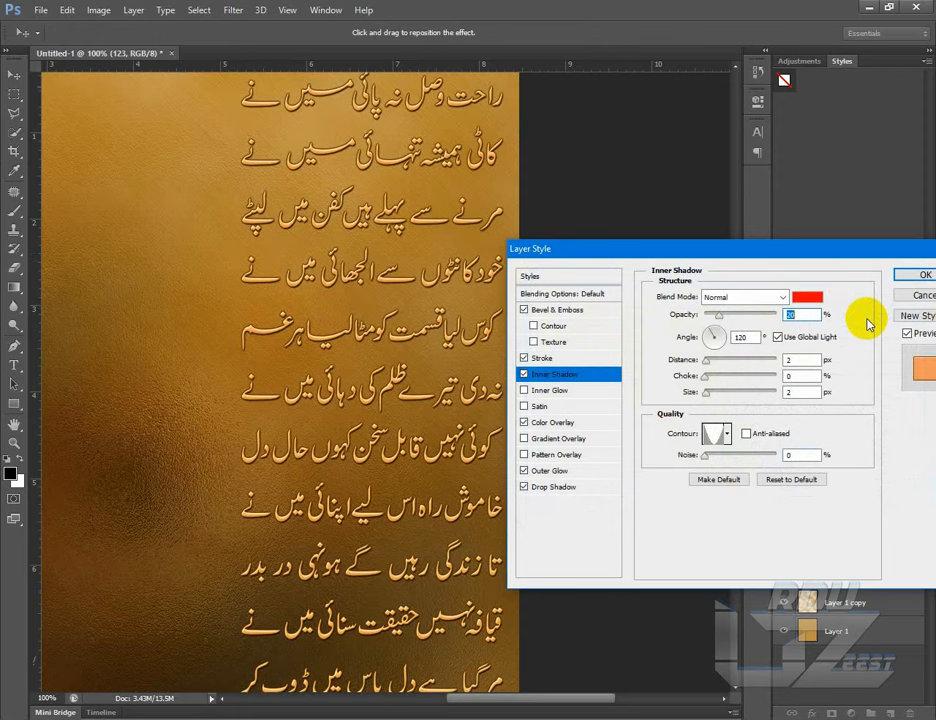
- Change the inner shadow's color to golden yellow ffd800 and apply the layer style
click(806, 298)
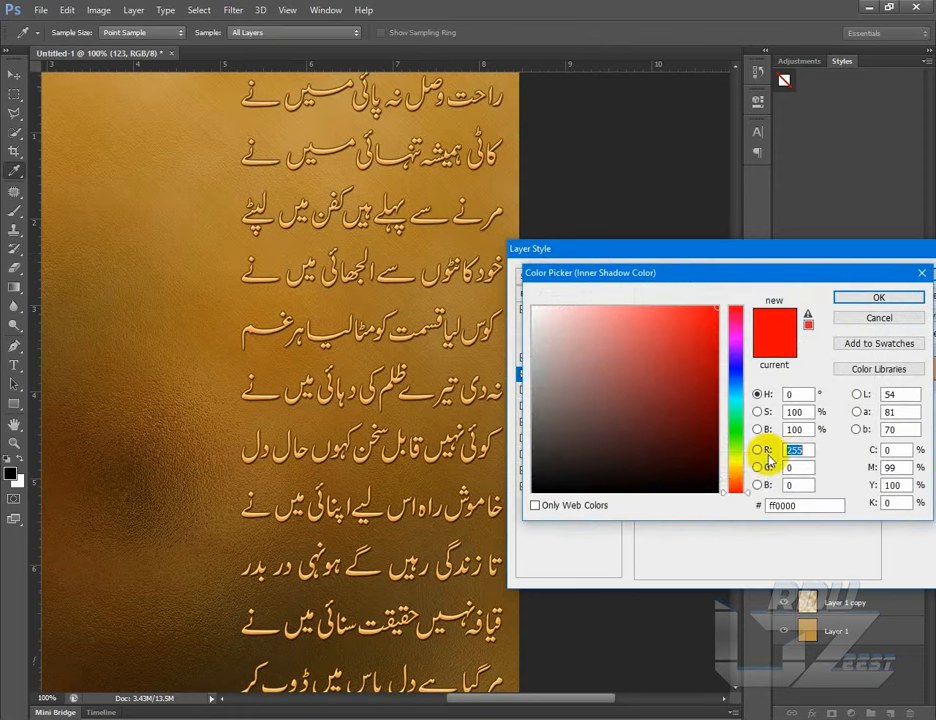
drag(743, 477, 740, 471)
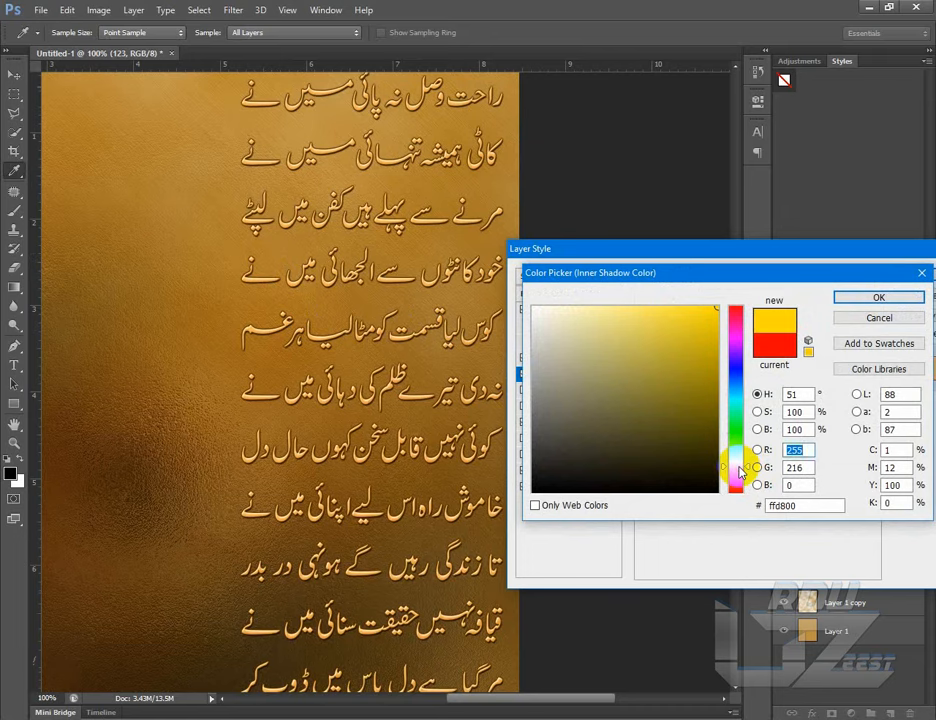
click(880, 298)
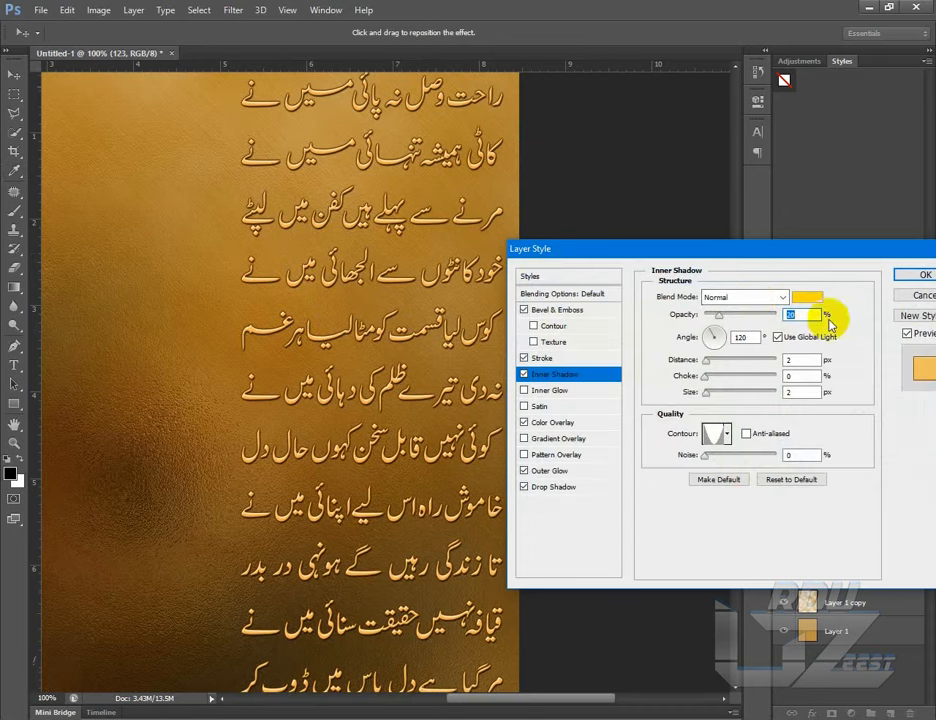
click(923, 275)
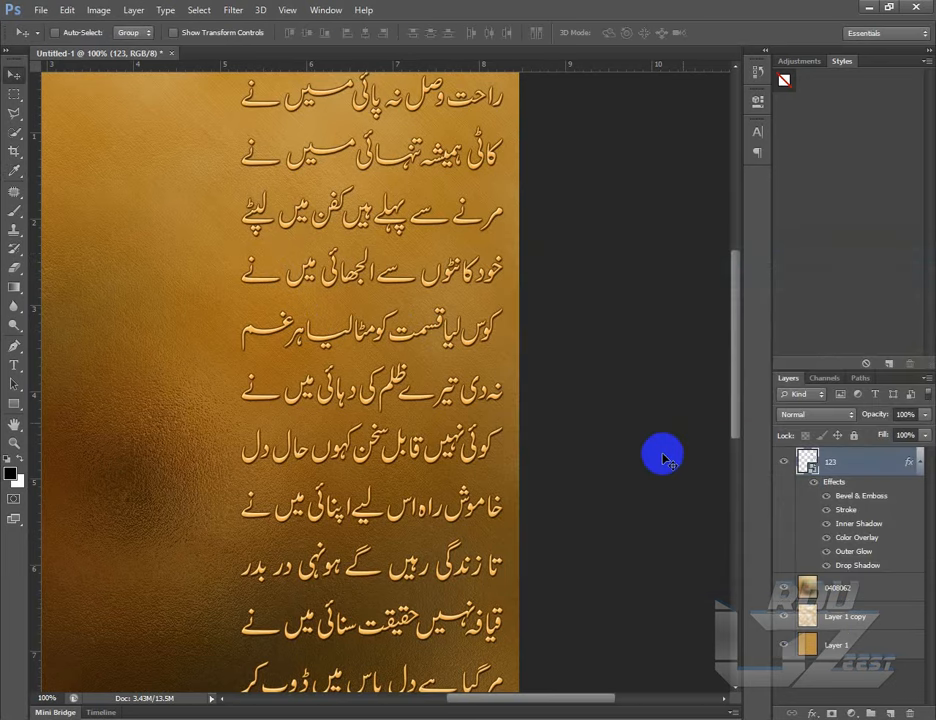
- Collapse the poem layer's effects list, duplicate the layer, and switch the copy's visibility off and on to compare
mouse_move(716, 352)
mouse_down()
mouse_move(731, 330)
mouse_move(731, 286)
mouse_move(726, 437)
mouse_move(731, 345)
mouse_up()
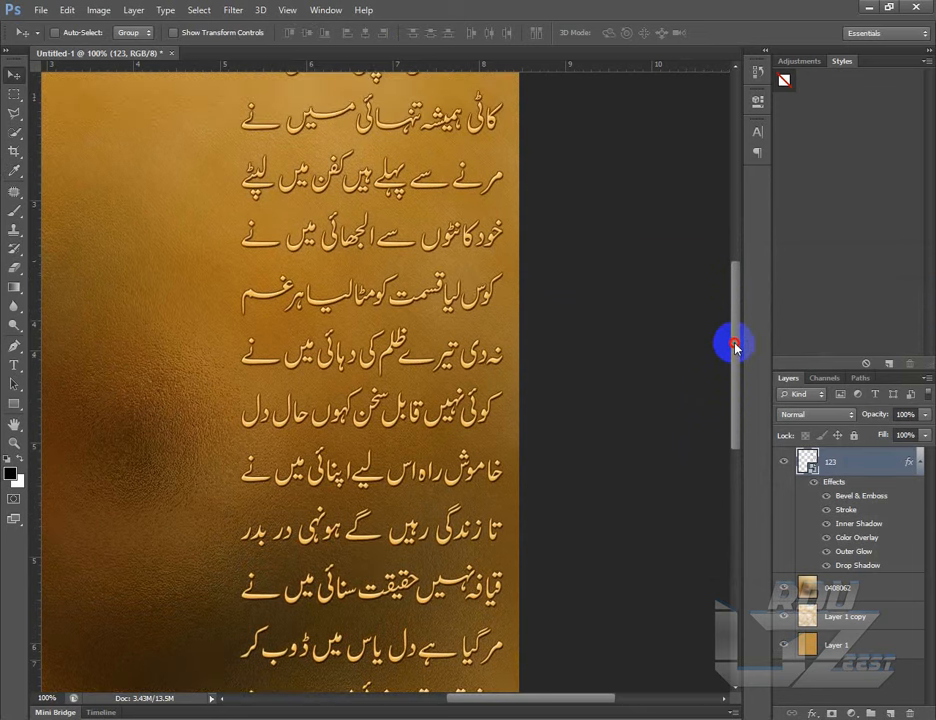
click(919, 465)
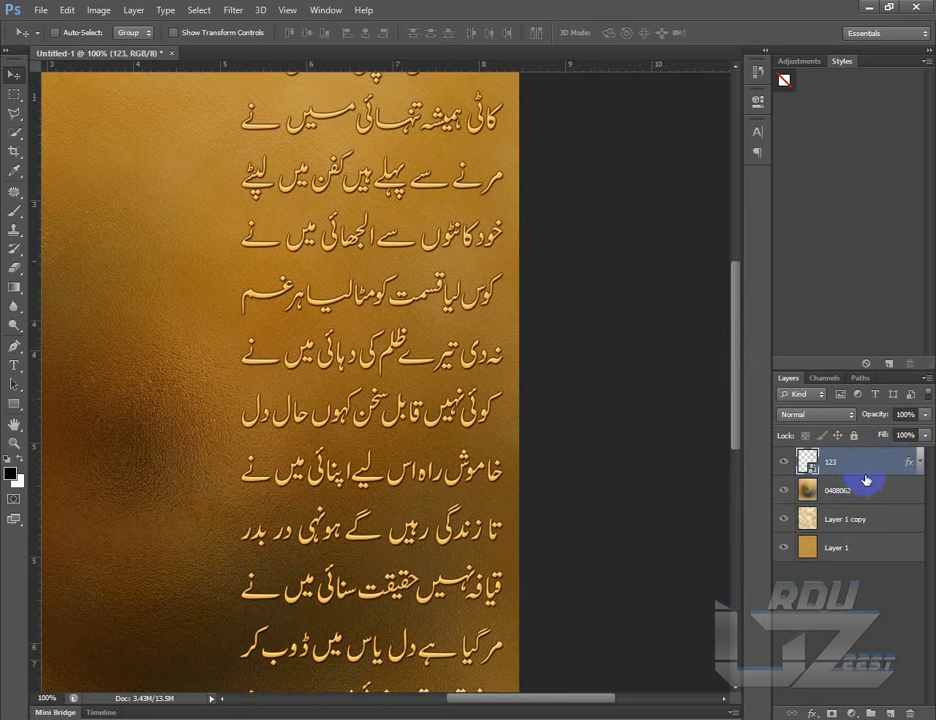
key(ctrl+j)
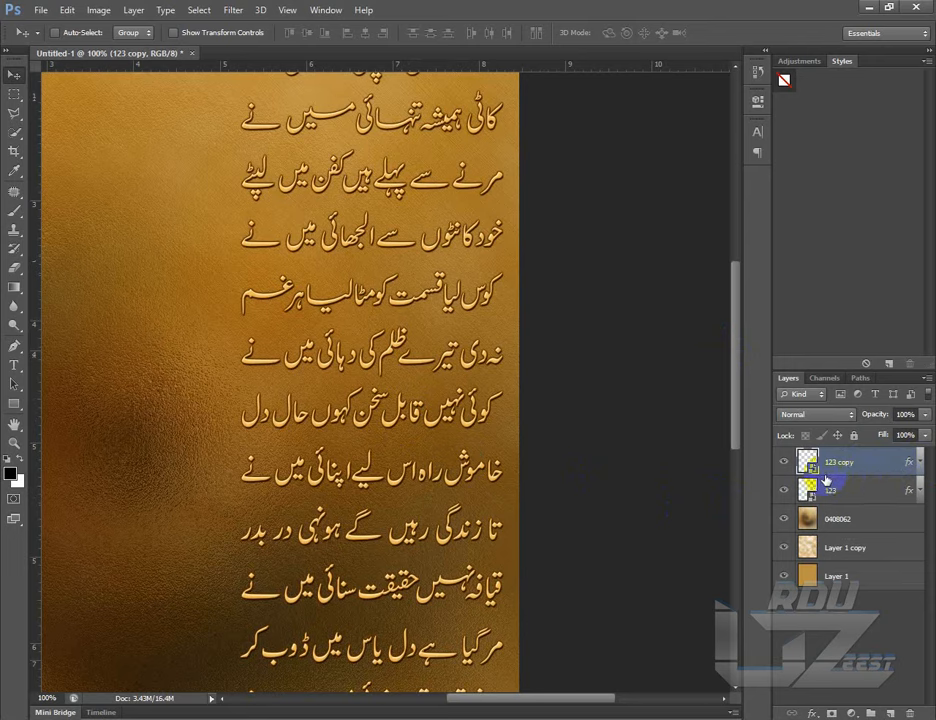
click(783, 467)
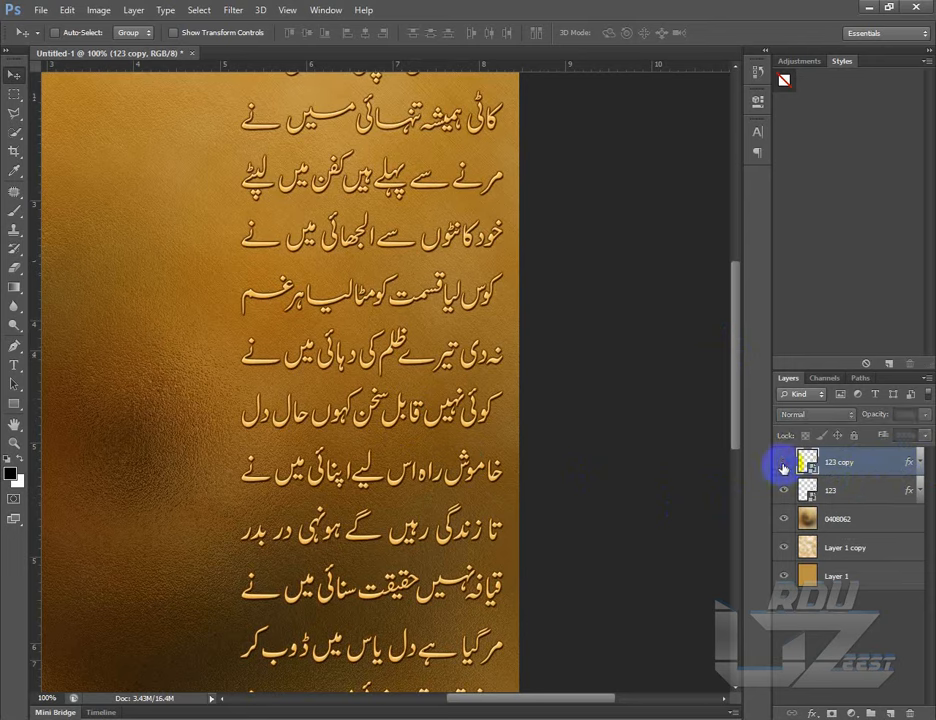
click(783, 467)
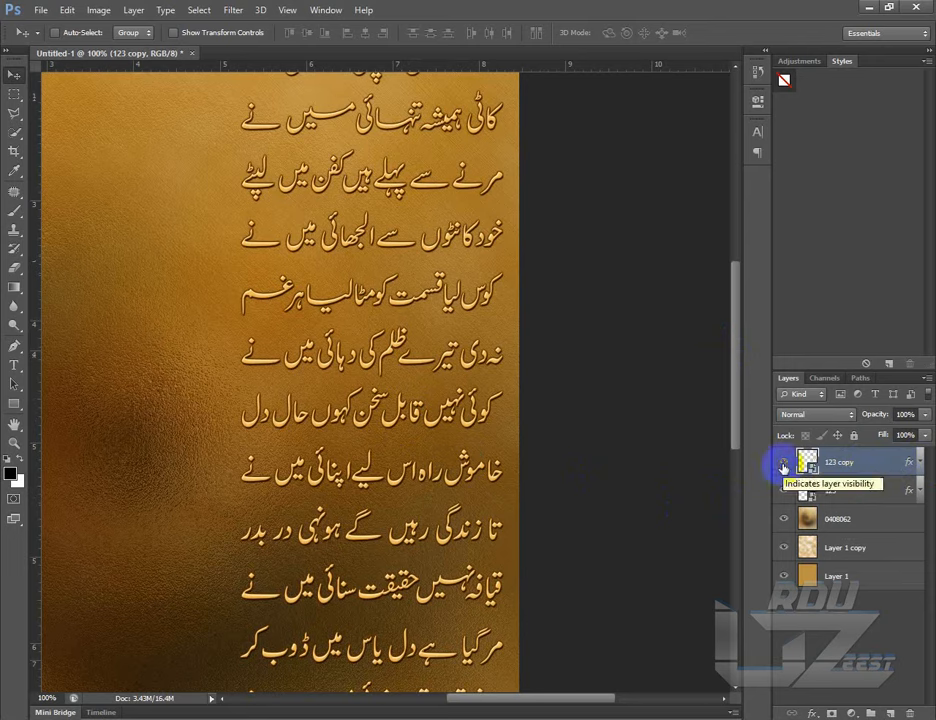
- Set the drop shadow distance of the original poem layer 123 to 3 px and apply the layer style
double_click(886, 491)
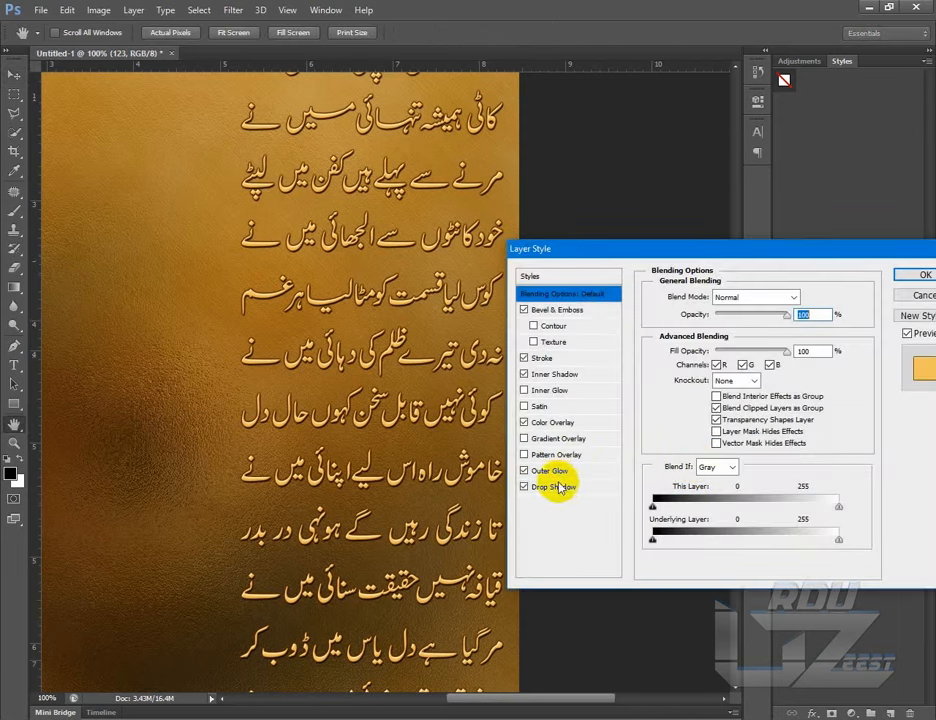
click(576, 486)
double_click(790, 360)
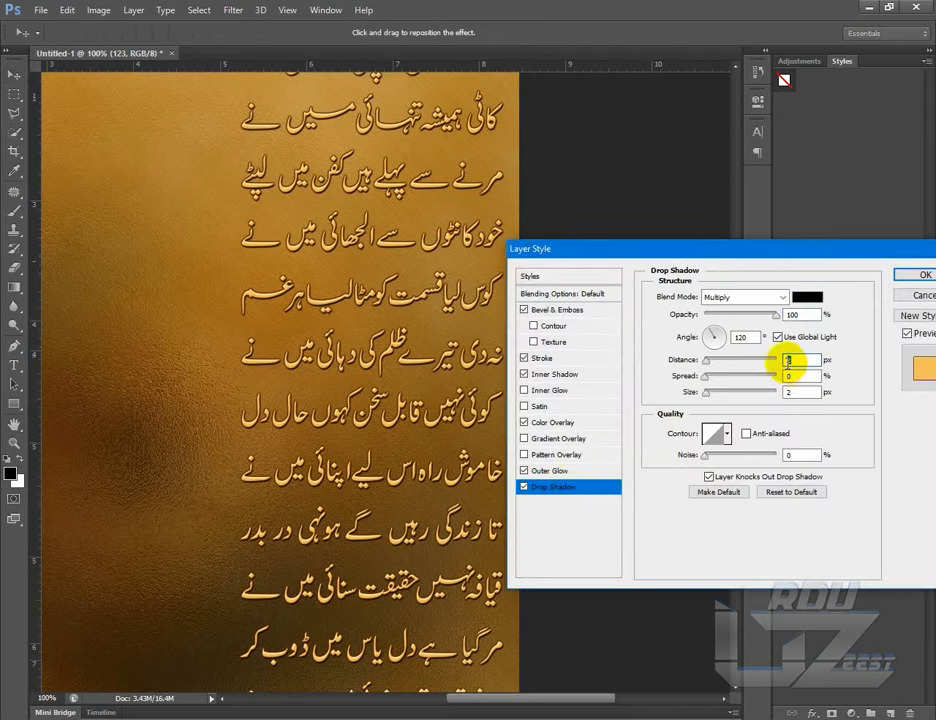
key(Up)
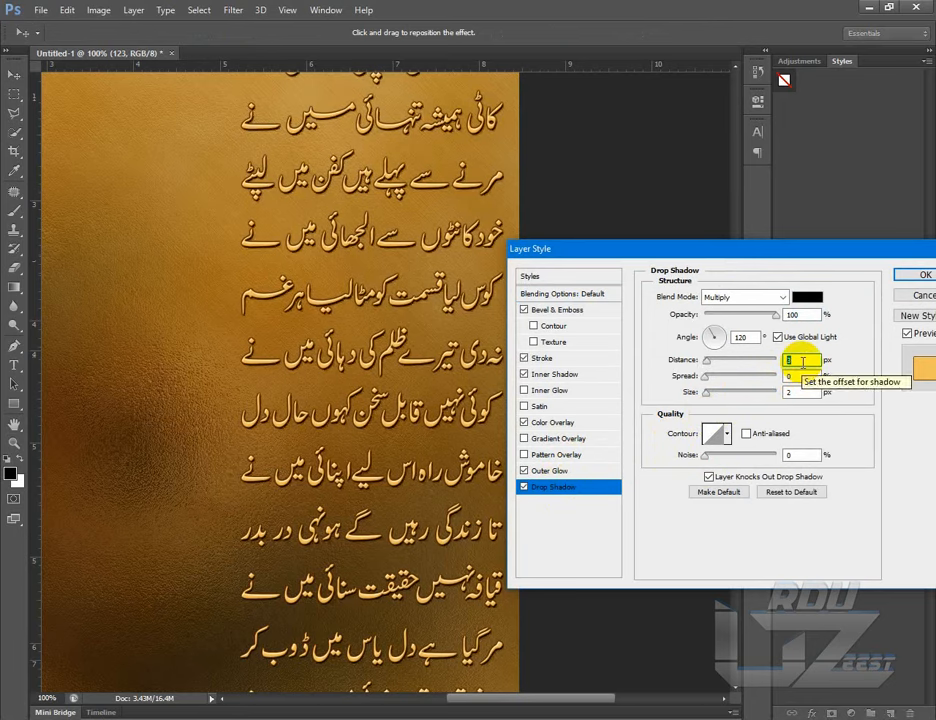
double_click(789, 392)
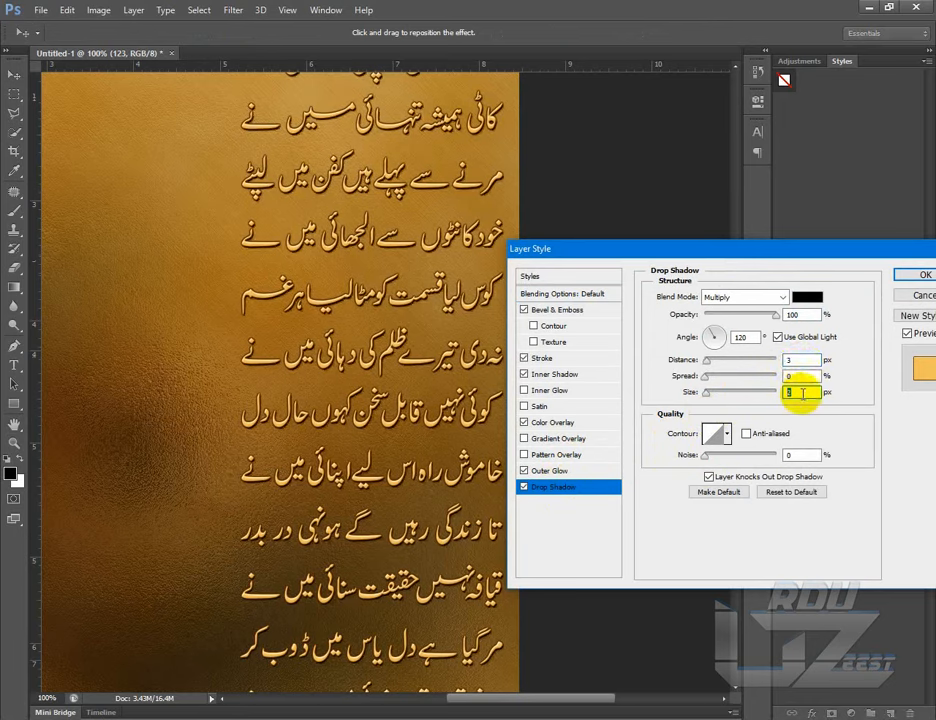
click(925, 278)
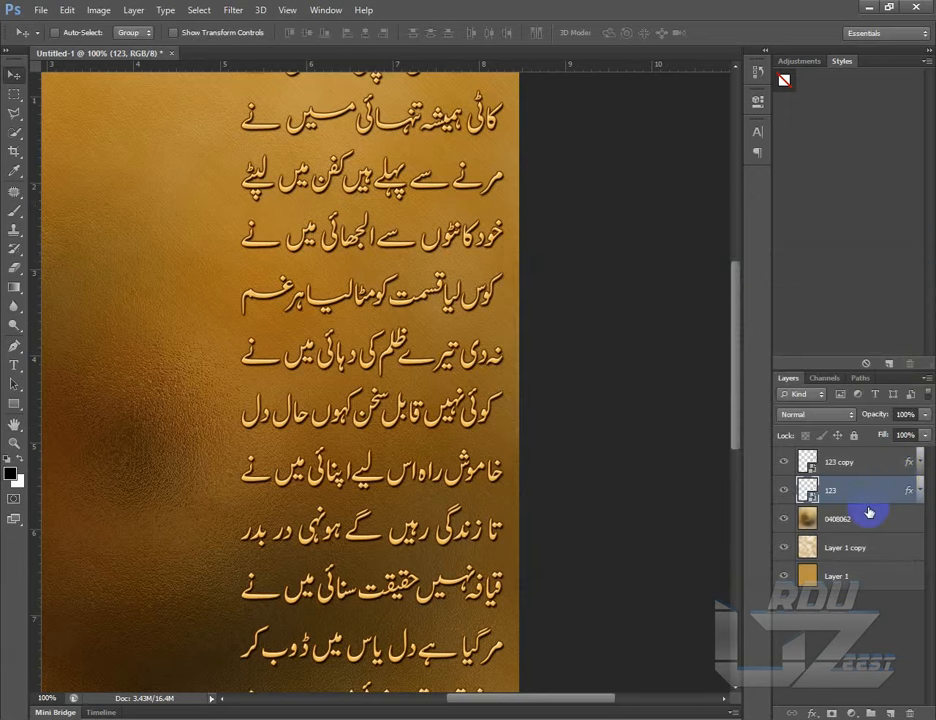
- Switch the visibility of layer 123 off and on to compare the poem's shadow, and inspect the rest of the design
click(781, 490)
click(781, 490)
click(781, 490)
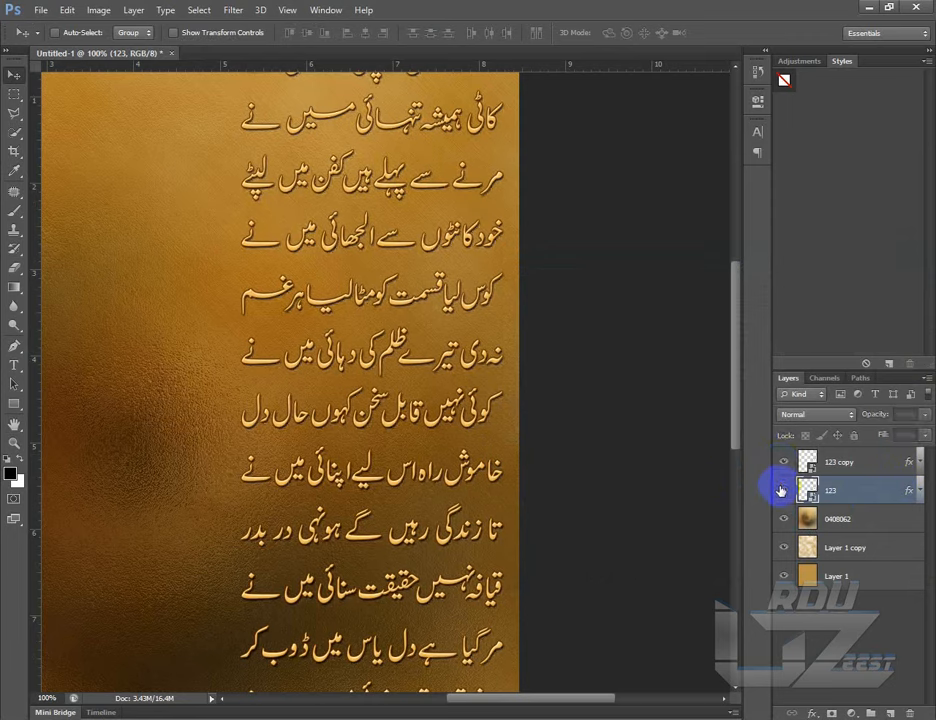
click(781, 490)
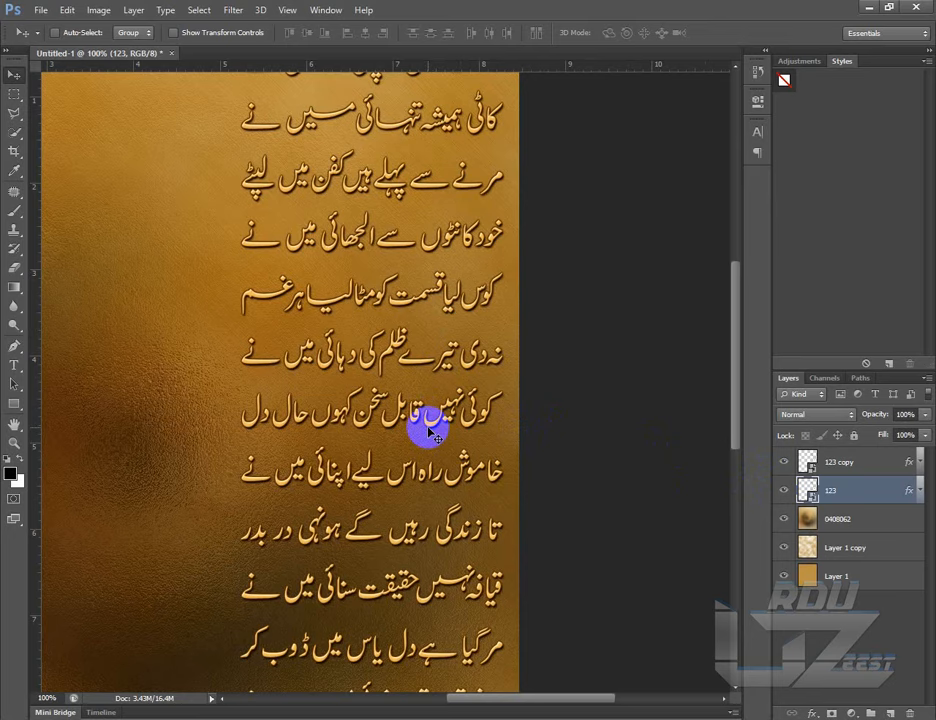
mouse_move(733, 352)
mouse_down()
mouse_move(735, 272)
mouse_move(731, 463)
mouse_move(729, 332)
mouse_move(729, 366)
mouse_up()
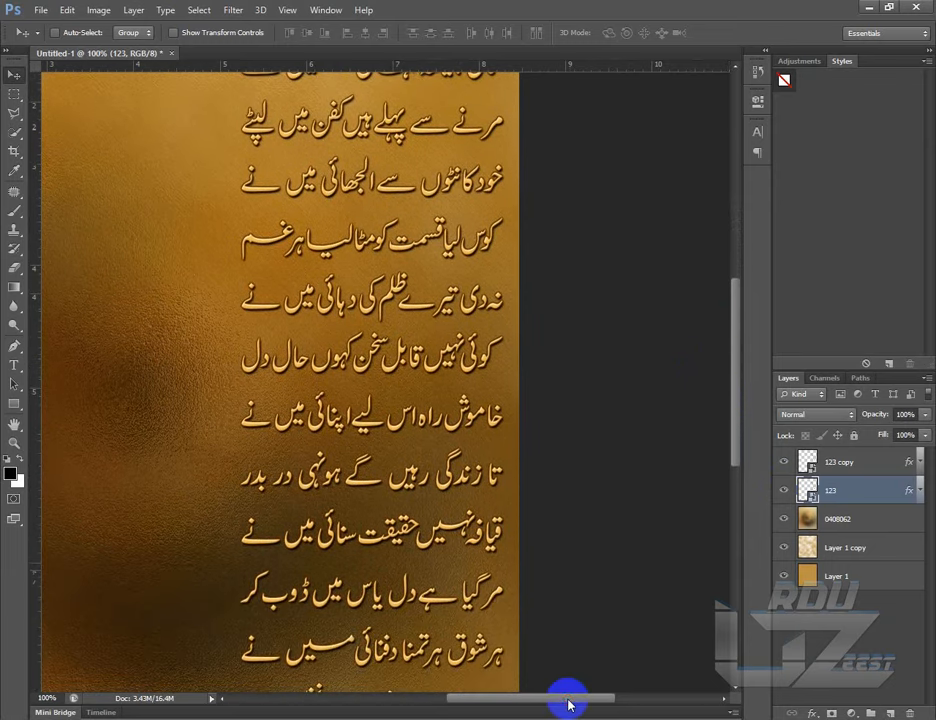
drag(568, 699, 480, 706)
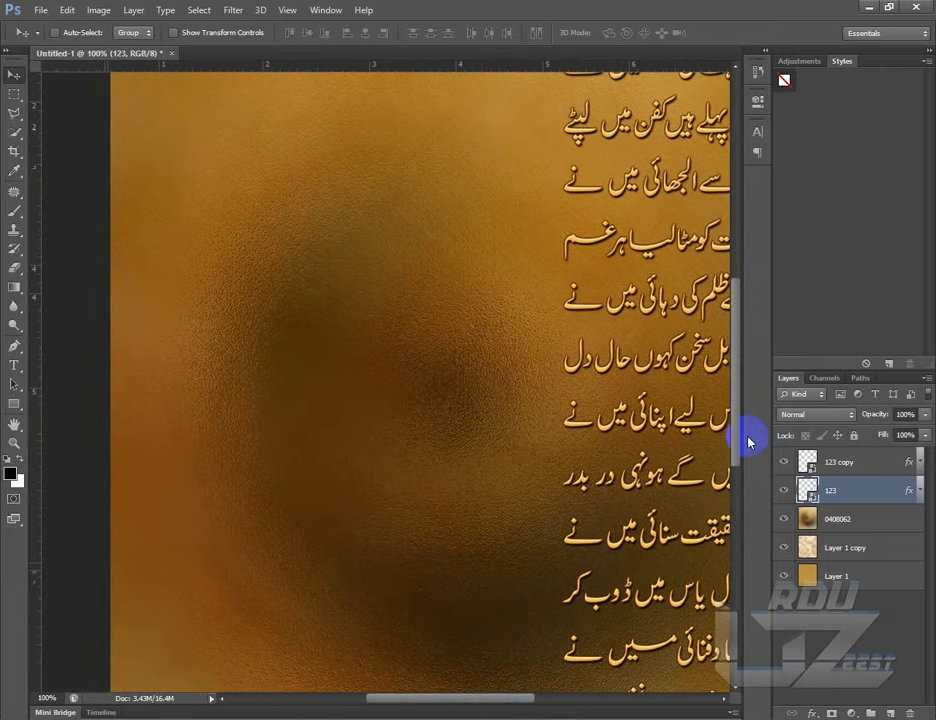
- Switch to the Firefox browser and open Parveen Shakir's poetry page from the famous Urdu poets on Hamariweb
drag(740, 438, 742, 376)
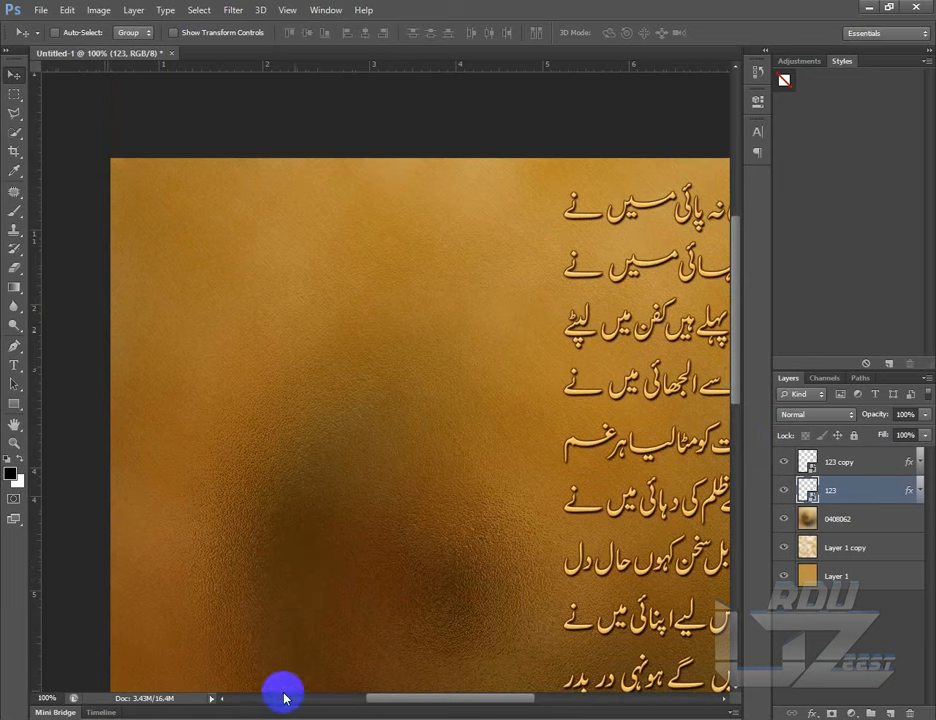
key(alt+Tab)
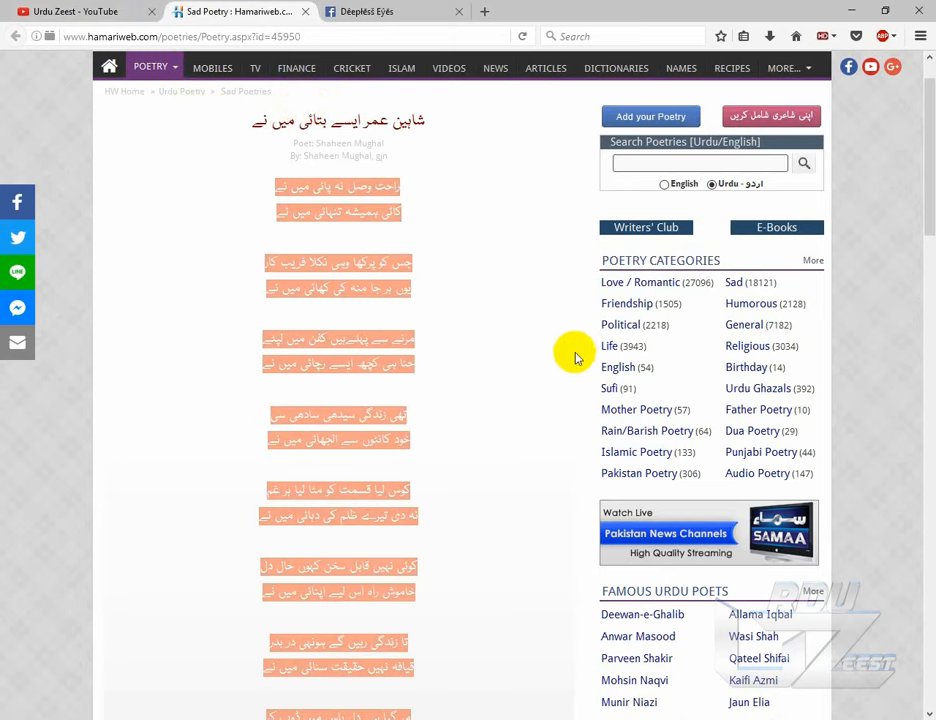
scroll(572, 356, down, 2)
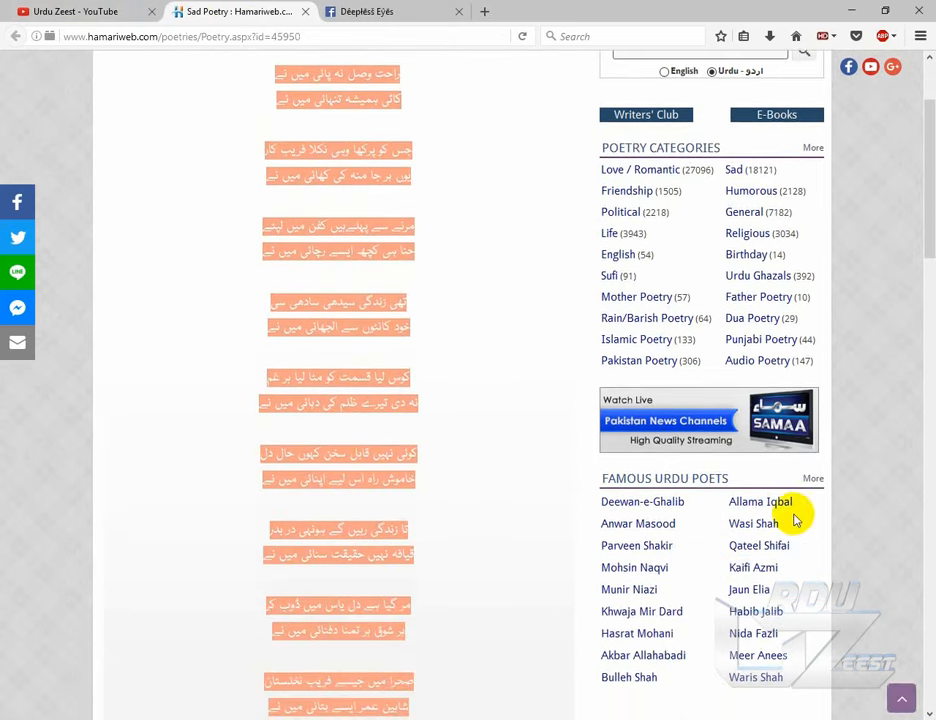
click(638, 546)
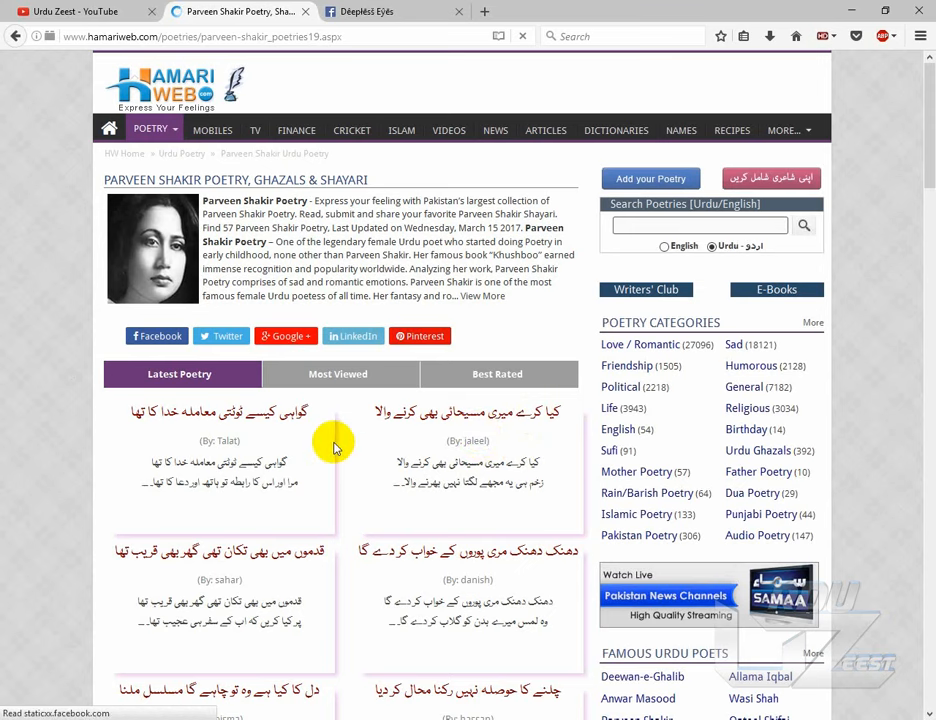
- Browse Parveen Shakir's poem list, view "اک ہنر تھا کمال تھا کیا تھا" in a new tab, and close that tab
scroll(335, 447, down, 3)
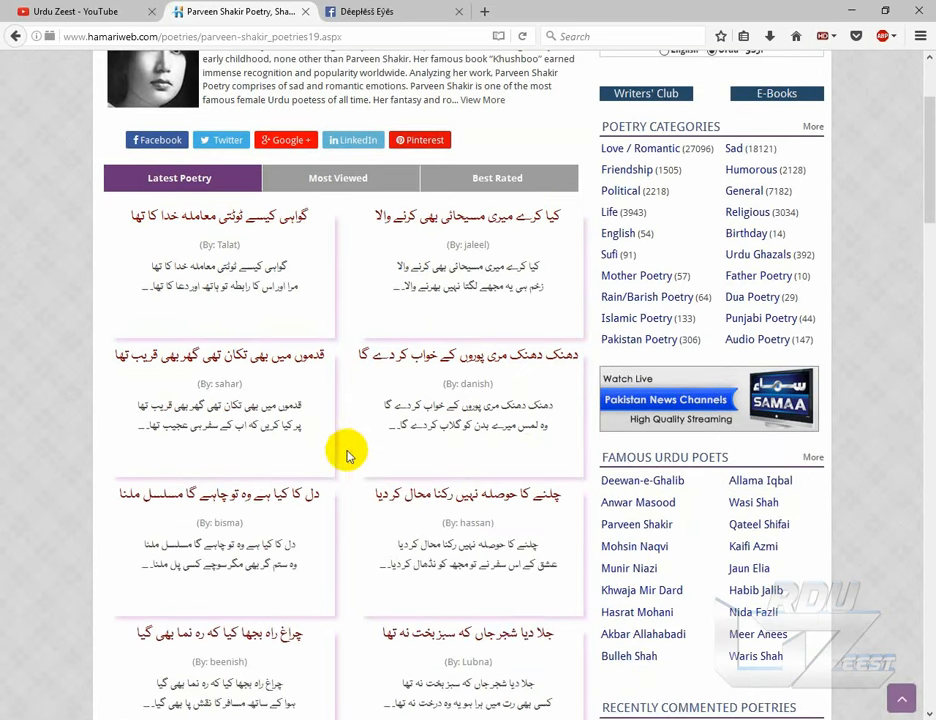
scroll(343, 449, down, 3)
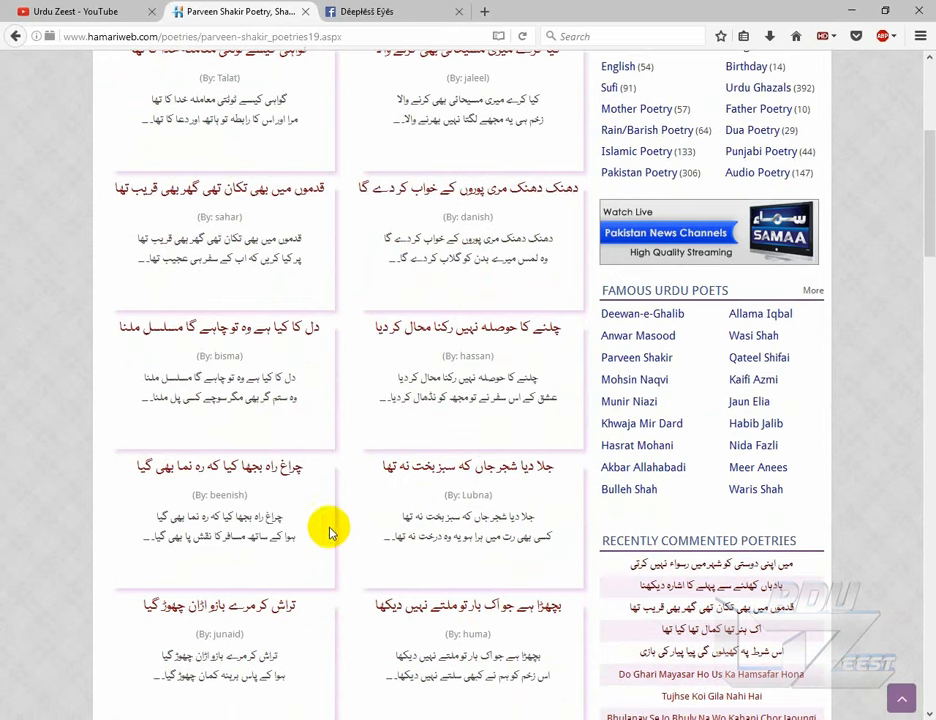
scroll(270, 410, down, 3)
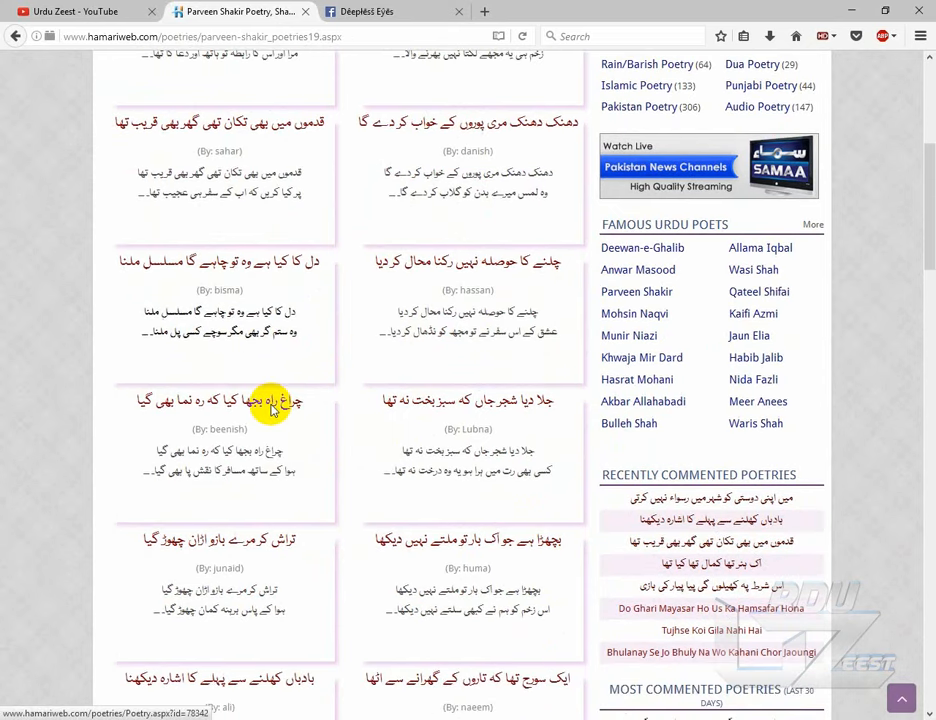
scroll(270, 408, down, 5)
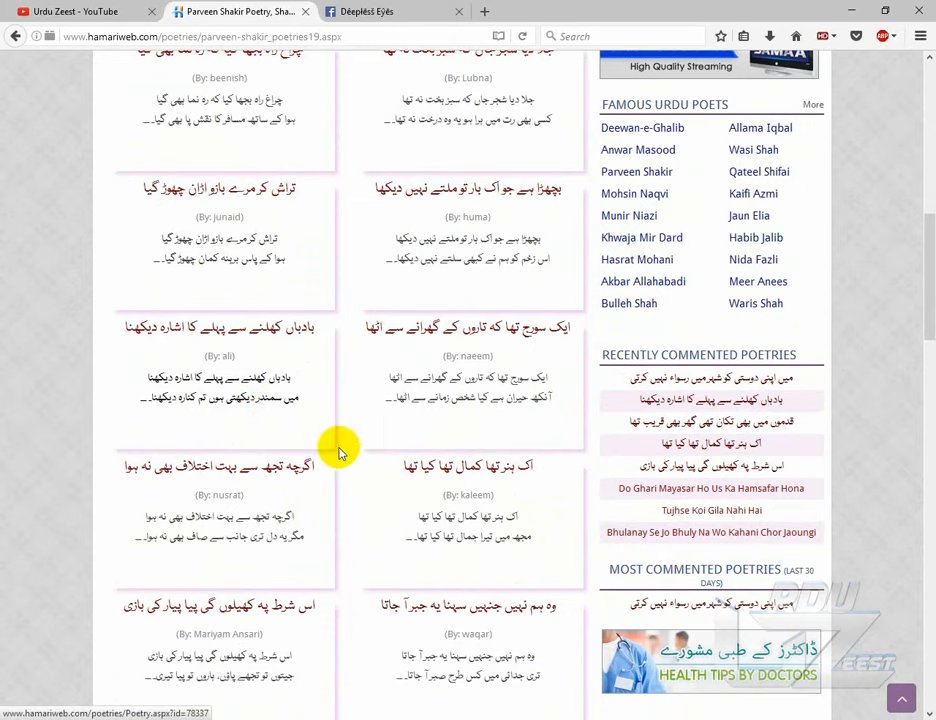
right_click(434, 474)
click(492, 485)
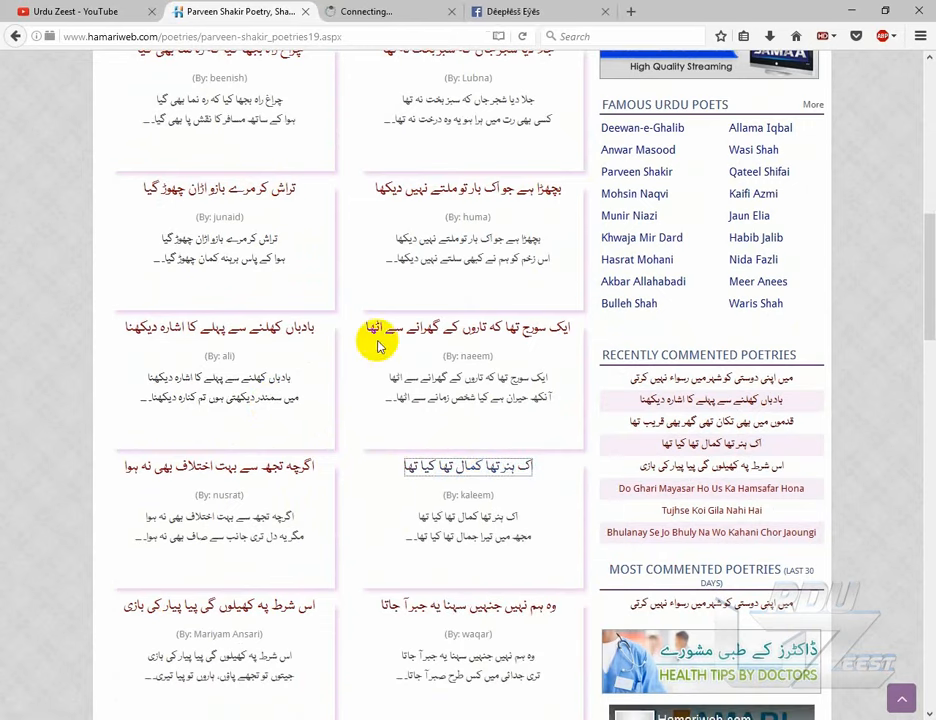
click(381, 12)
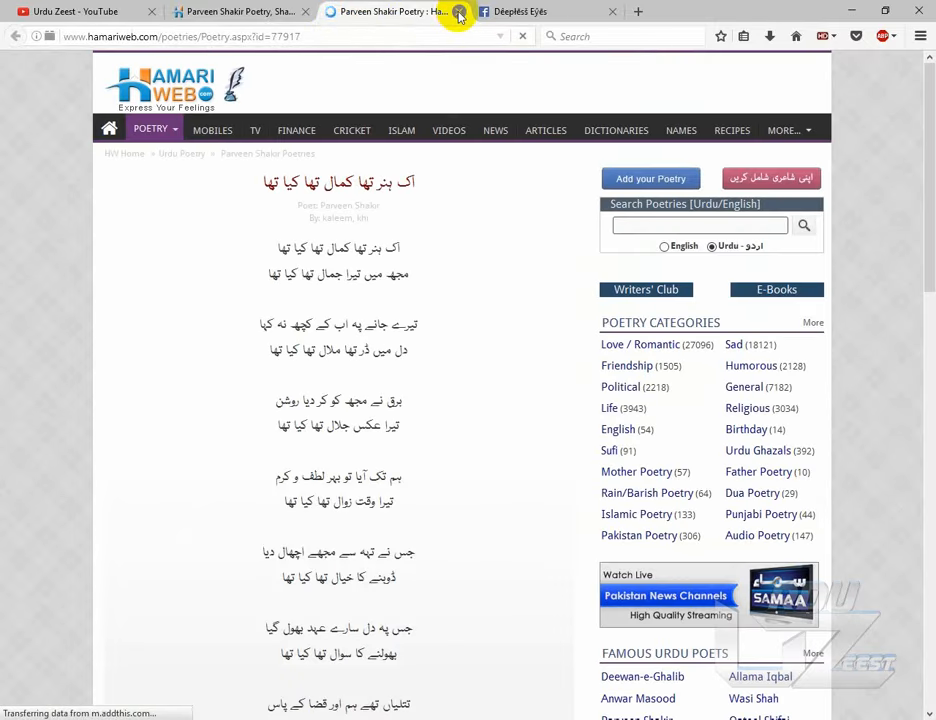
key(ctrl+w)
- View the poem "تراش کر مرے بازو اڑان چھوڑ گیا" in a new tab while browsing the list, and close that tab
right_click(258, 188)
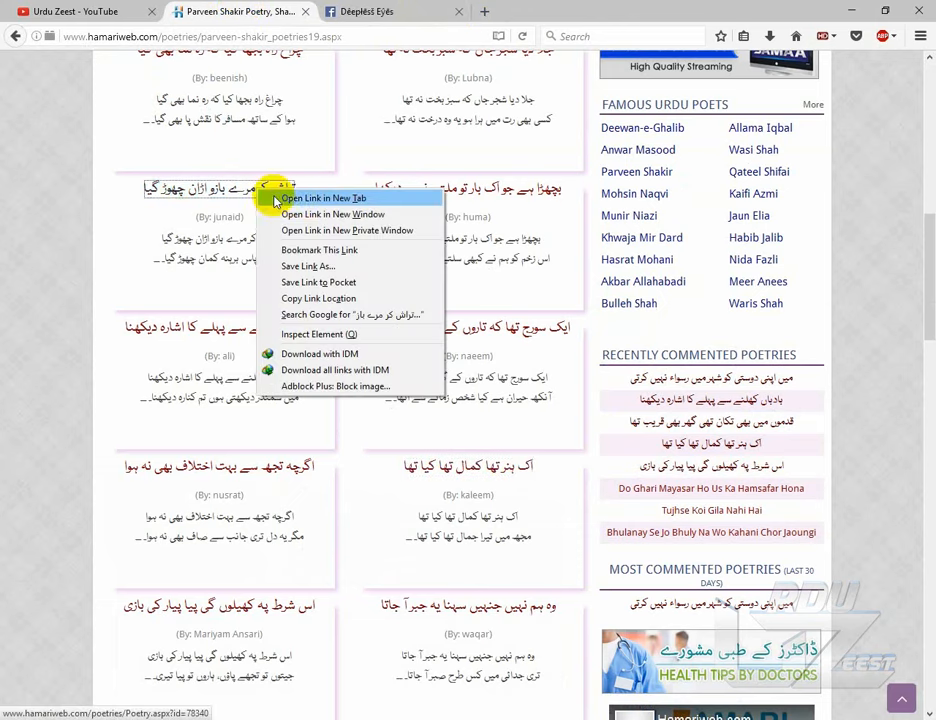
click(296, 200)
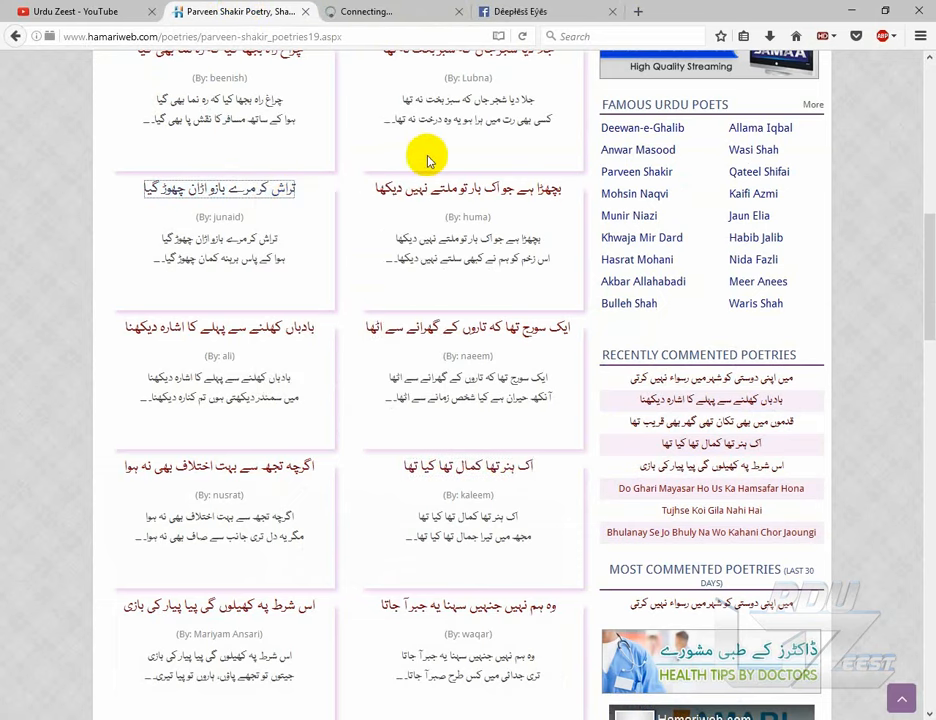
scroll(432, 216, down, 2)
scroll(432, 216, down, 3)
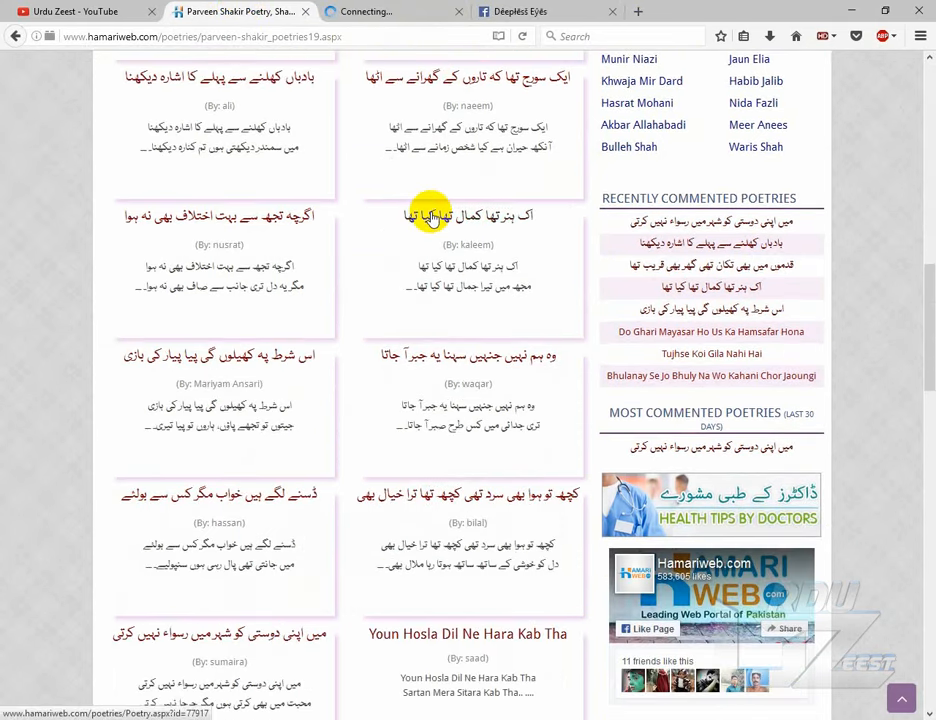
scroll(432, 216, down, 3)
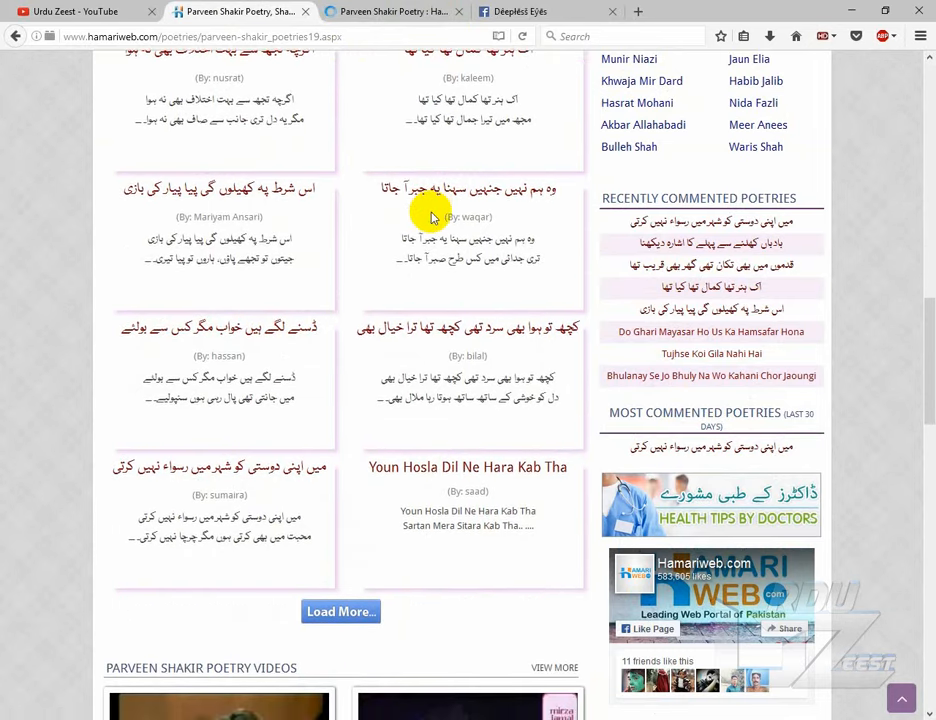
scroll(432, 216, up, 7)
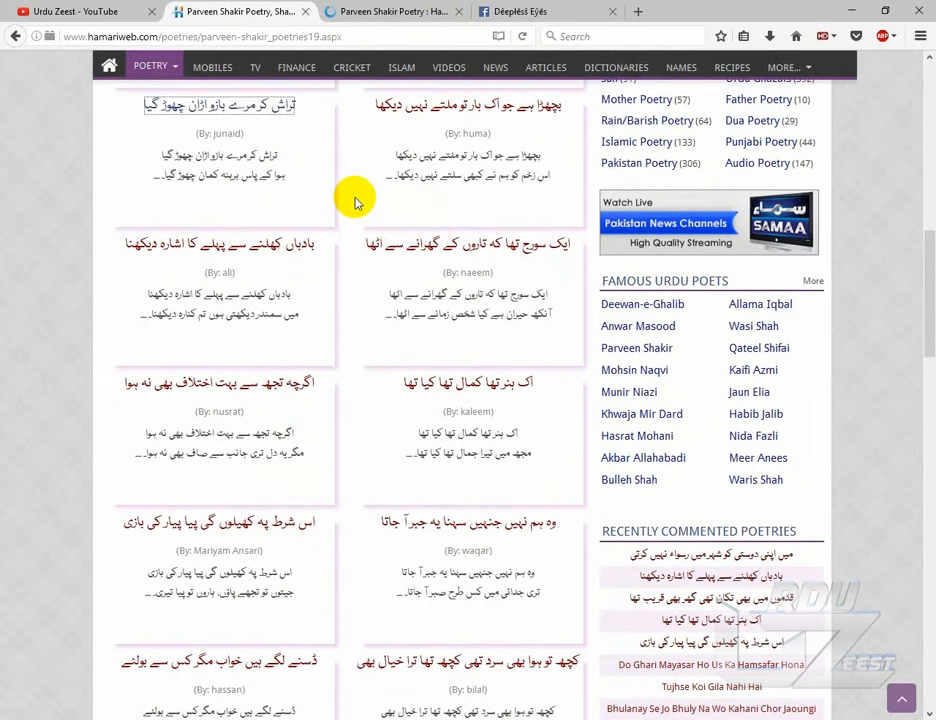
scroll(355, 200, up, 6)
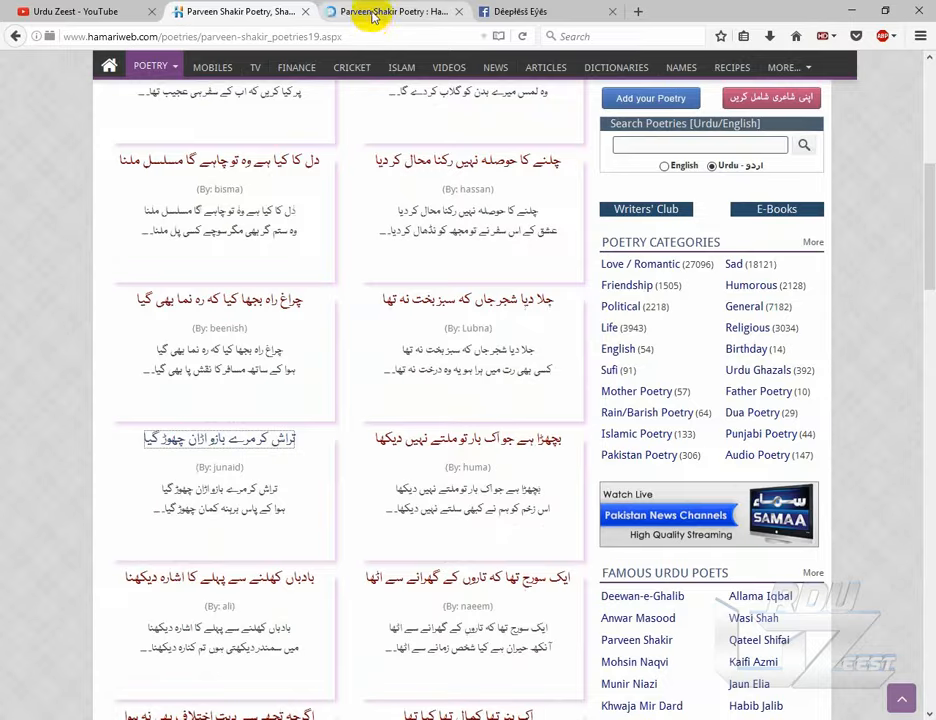
click(373, 14)
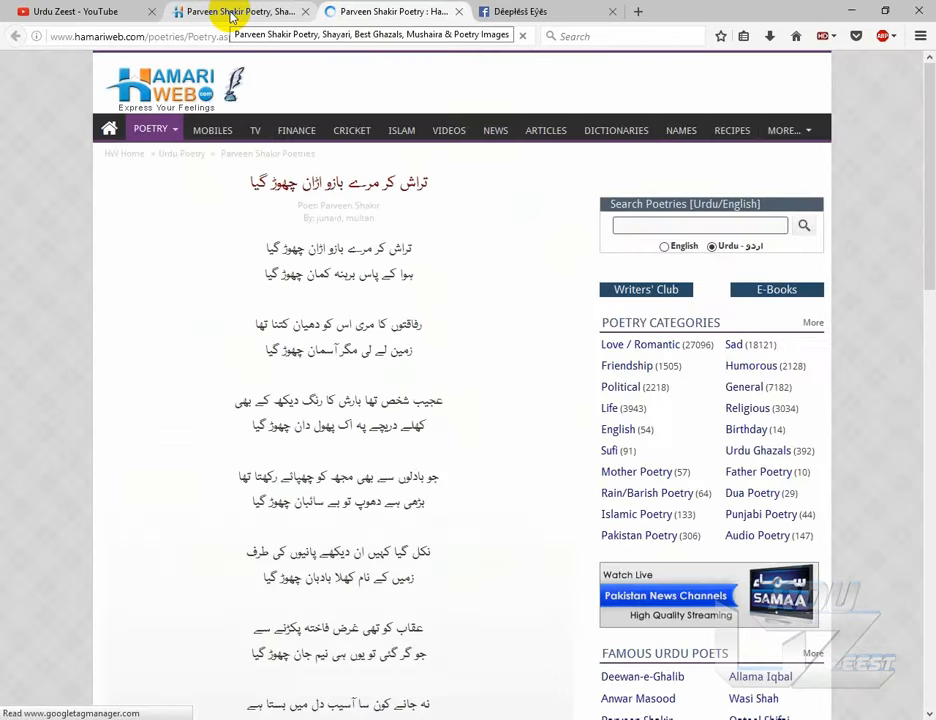
click(230, 14)
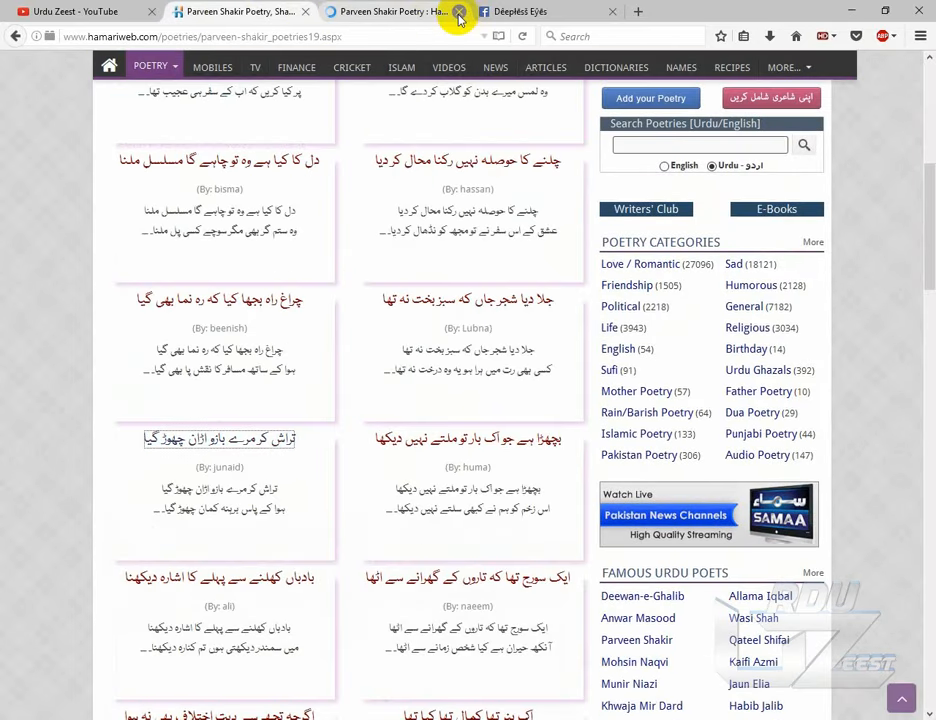
click(459, 13)
- View the poem "کیا کرے میری مسیحائی بھی کرنے والا" in a new tab and close that tab
scroll(421, 186, up, 3)
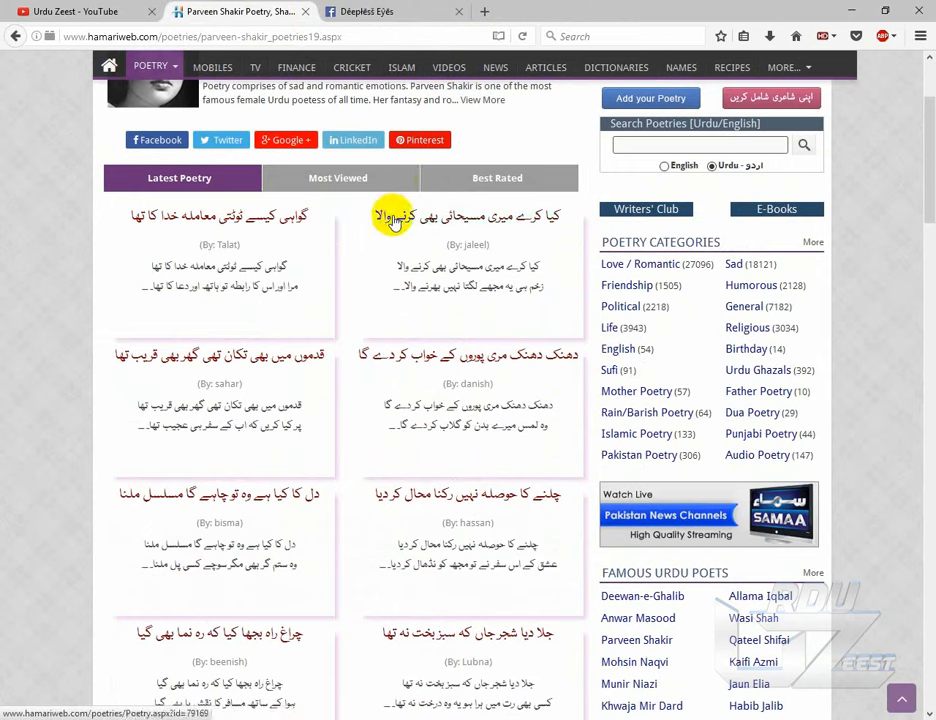
right_click(395, 222)
click(415, 228)
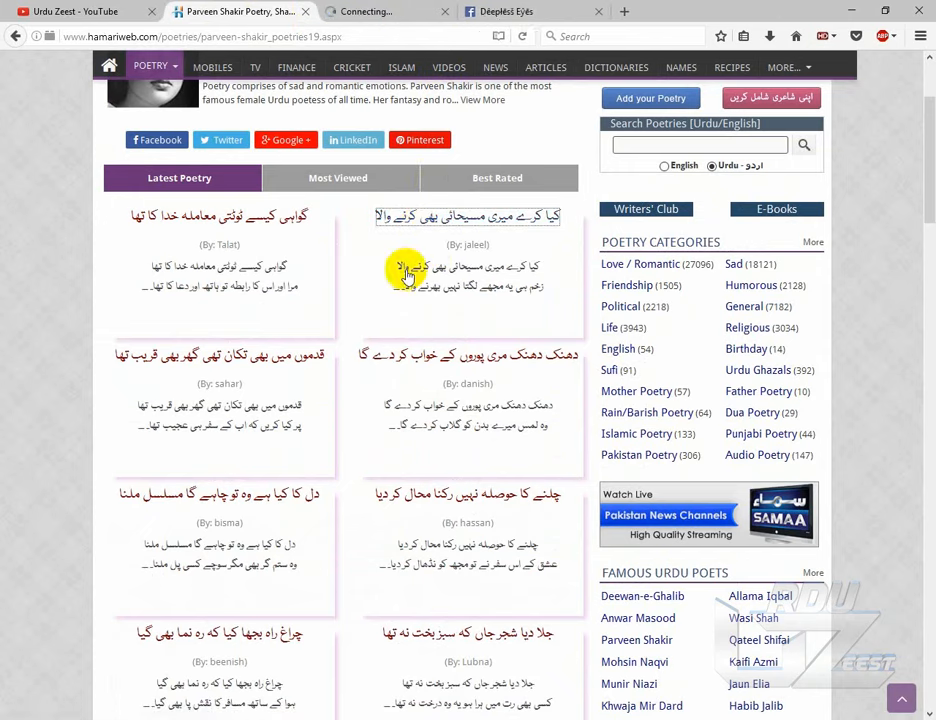
scroll(545, 422, down, 3)
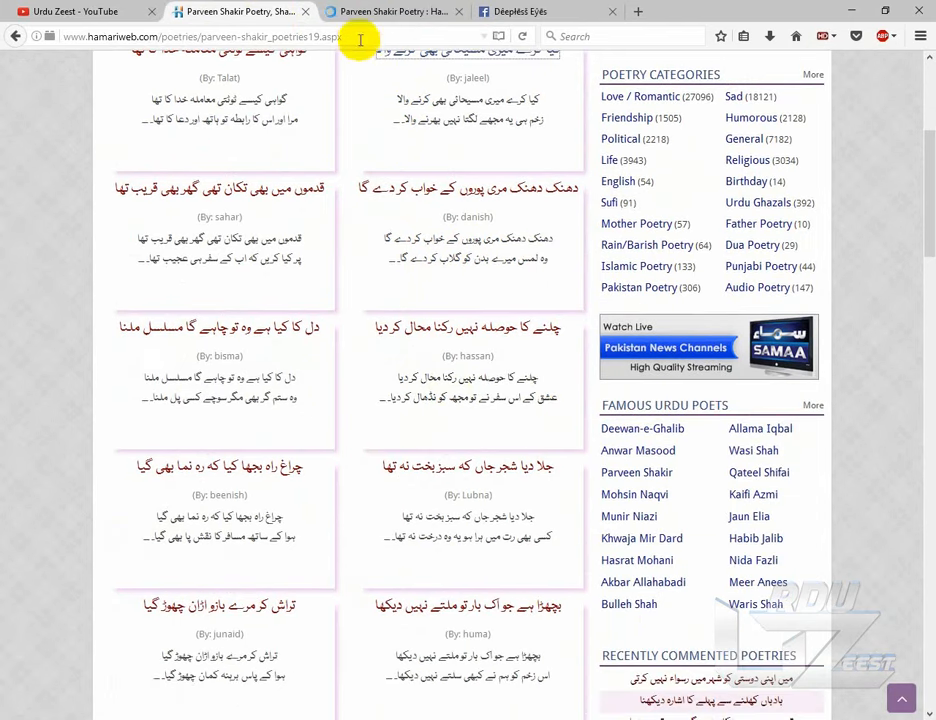
click(368, 11)
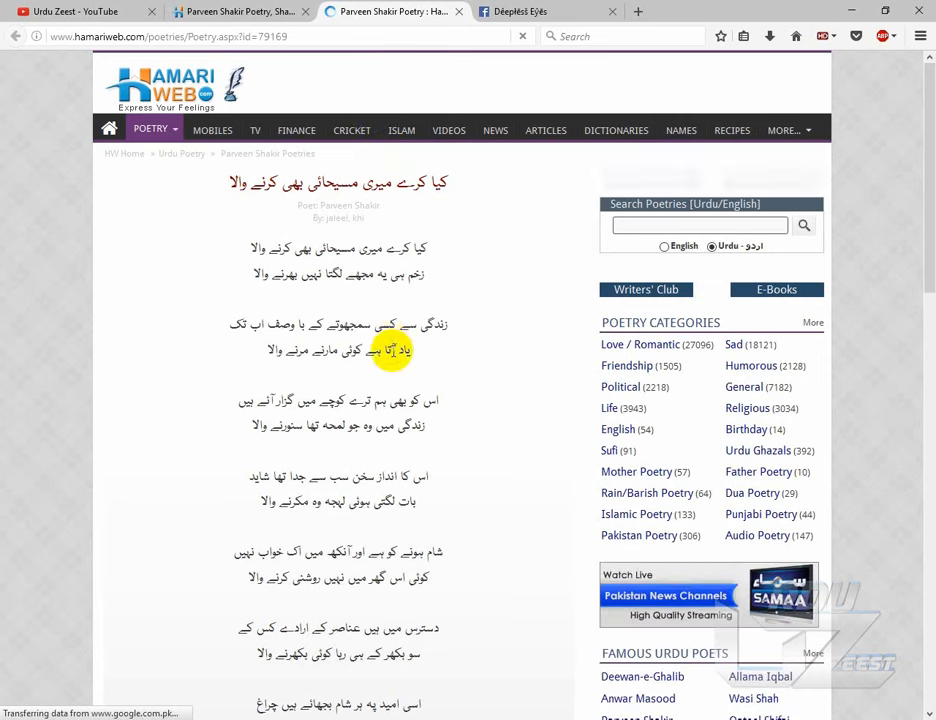
click(461, 11)
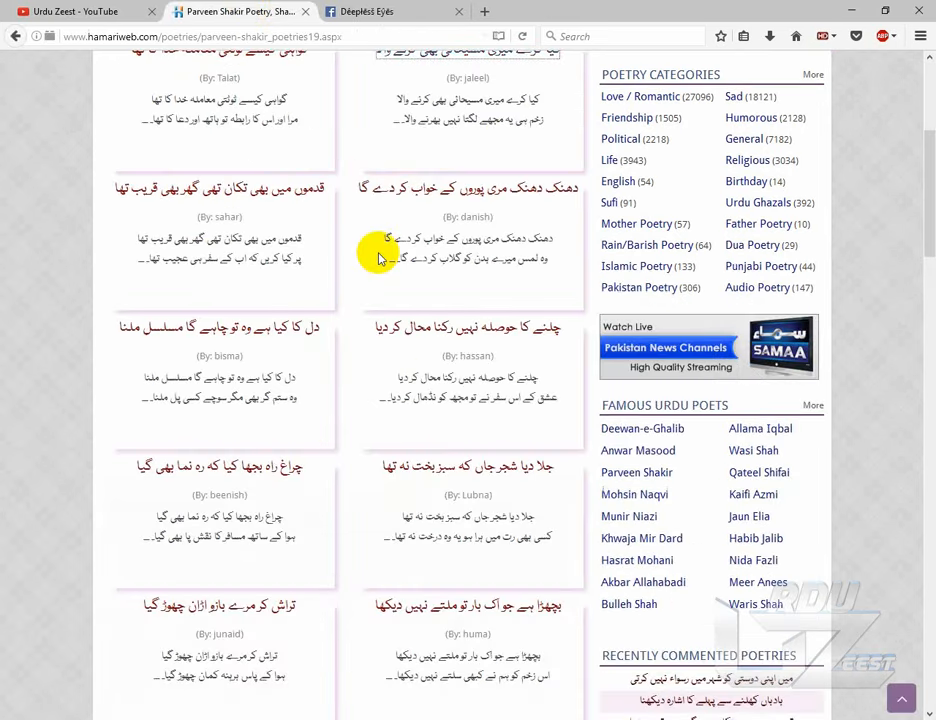
- Search the site's poetry in Urdu for the full name of the poet whose poem is used in the design
scroll(378, 257, up, 4)
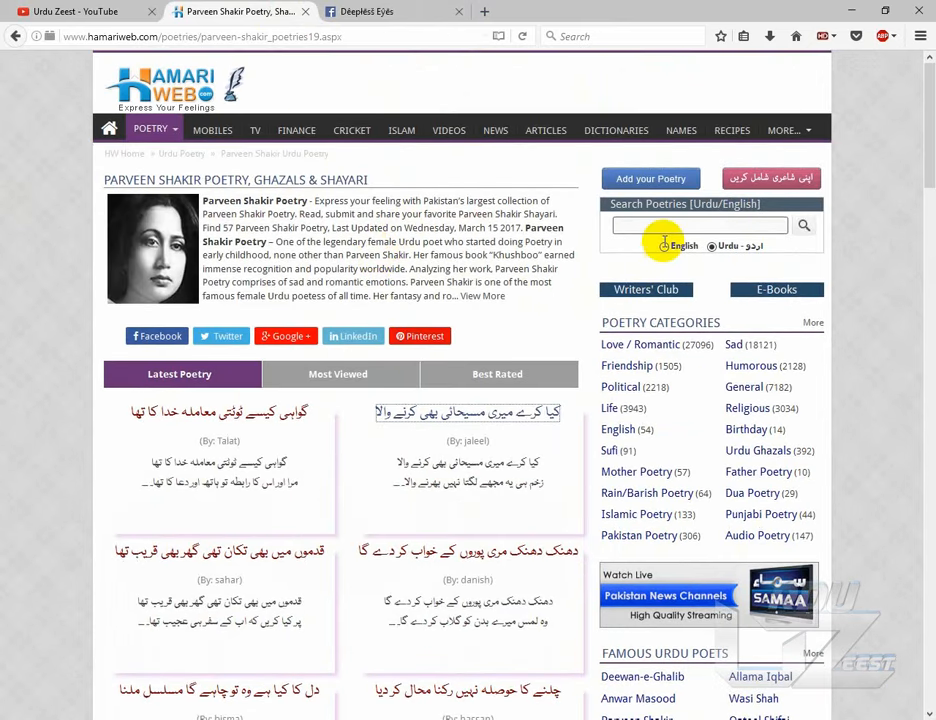
click(706, 228)
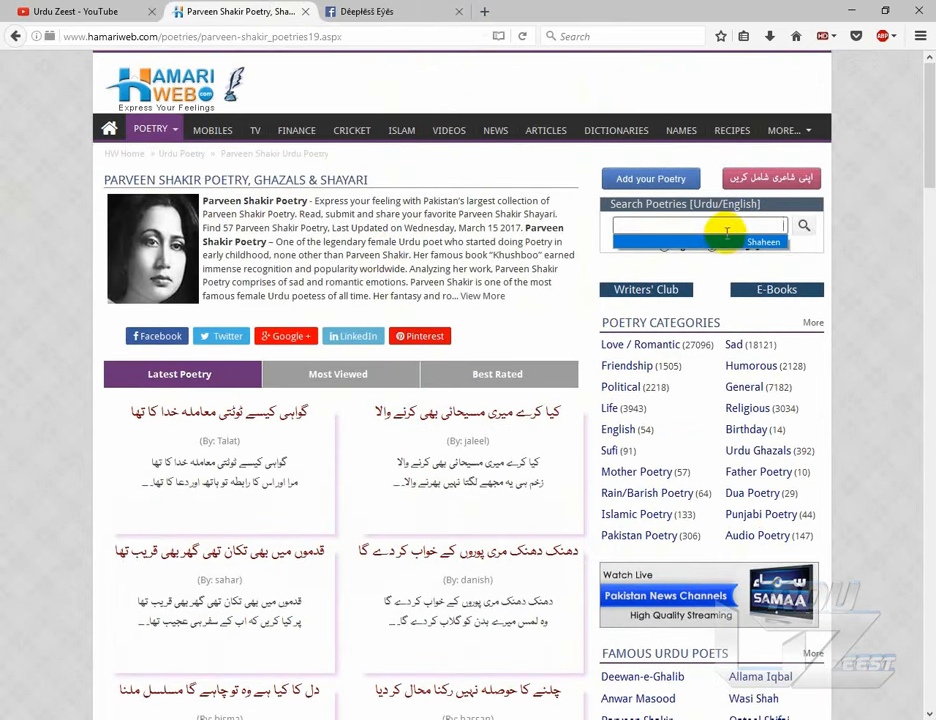
click(729, 230)
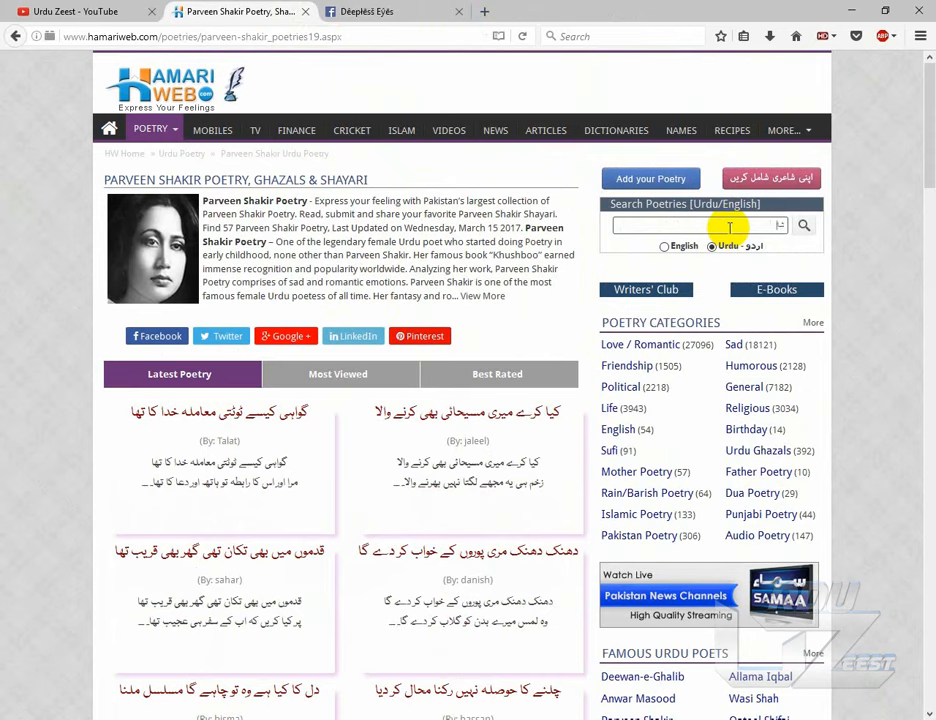
click(802, 229)
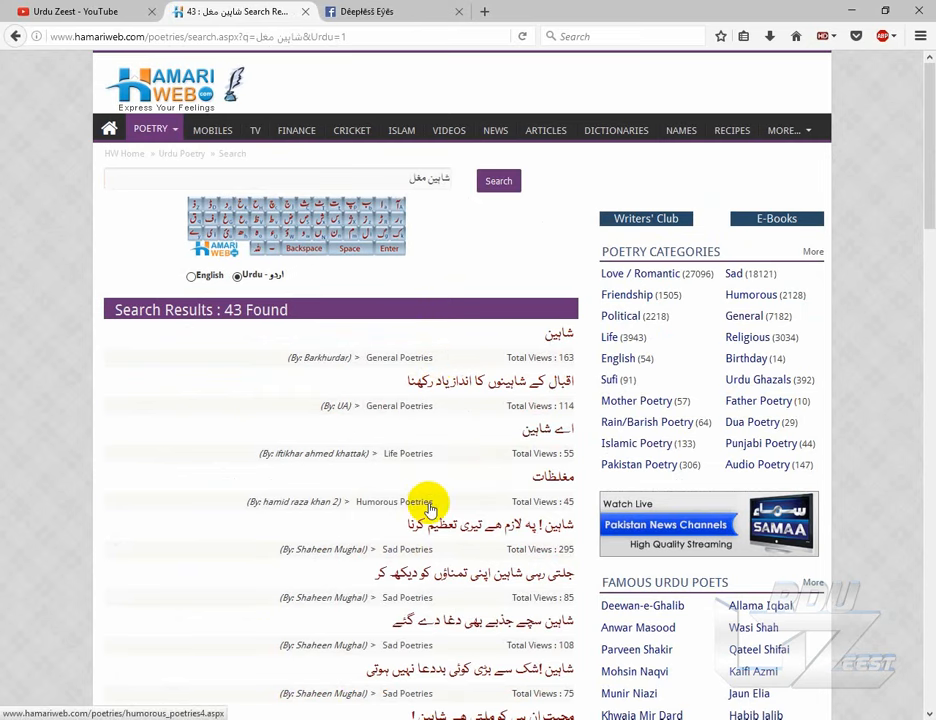
- Look through the search results for the poet's sad poems and their titles
scroll(430, 510, down, 2)
scroll(440, 480, down, 1)
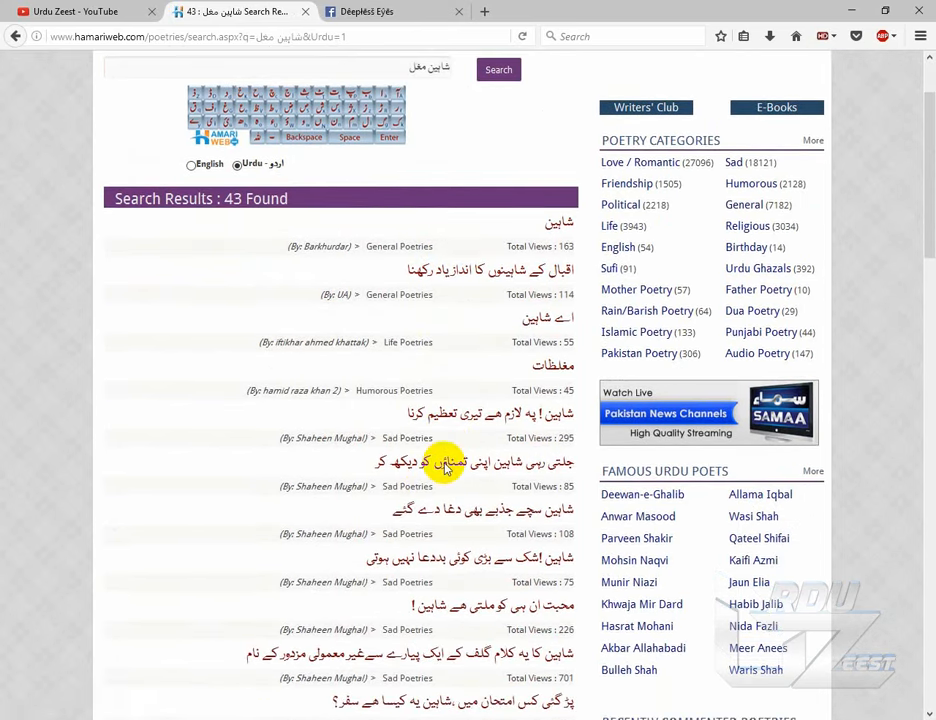
scroll(447, 467, down, 1)
scroll(447, 467, down, 3)
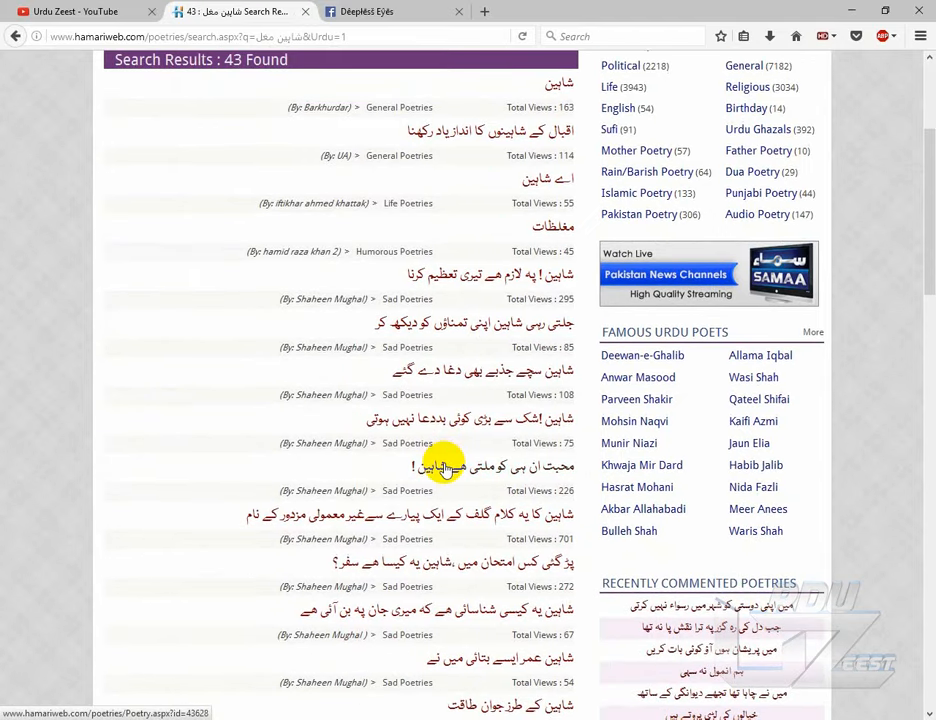
scroll(447, 467, down, 2)
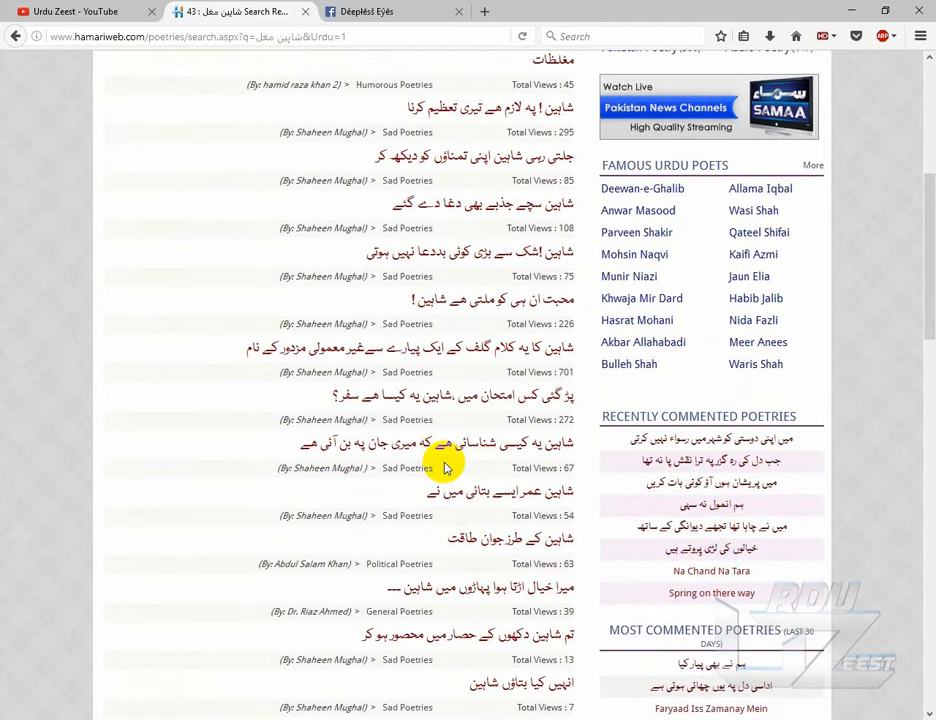
scroll(447, 467, down, 3)
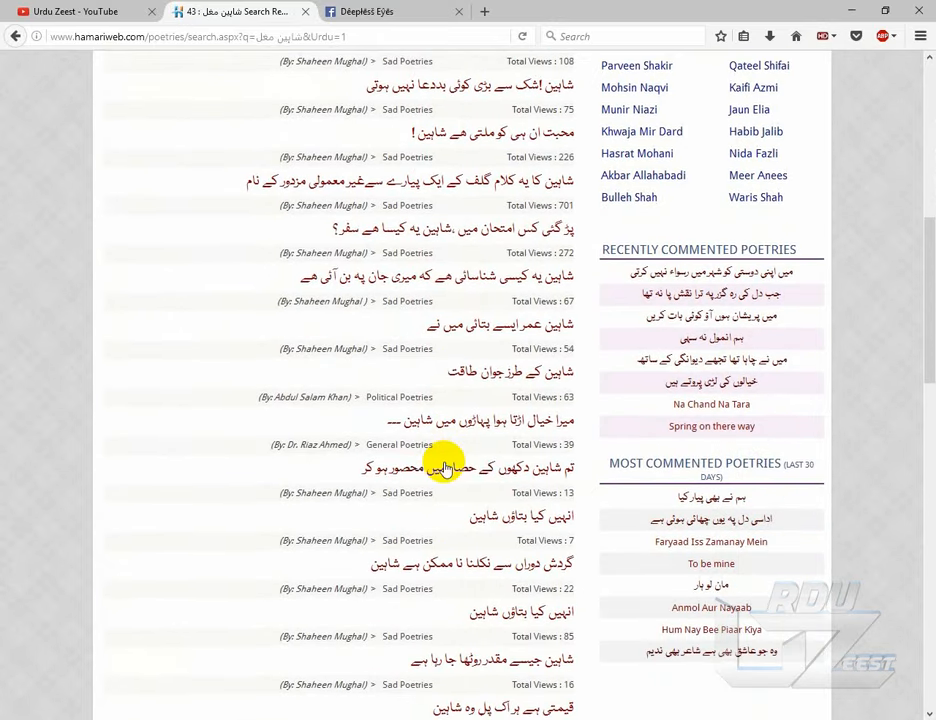
scroll(447, 467, down, 4)
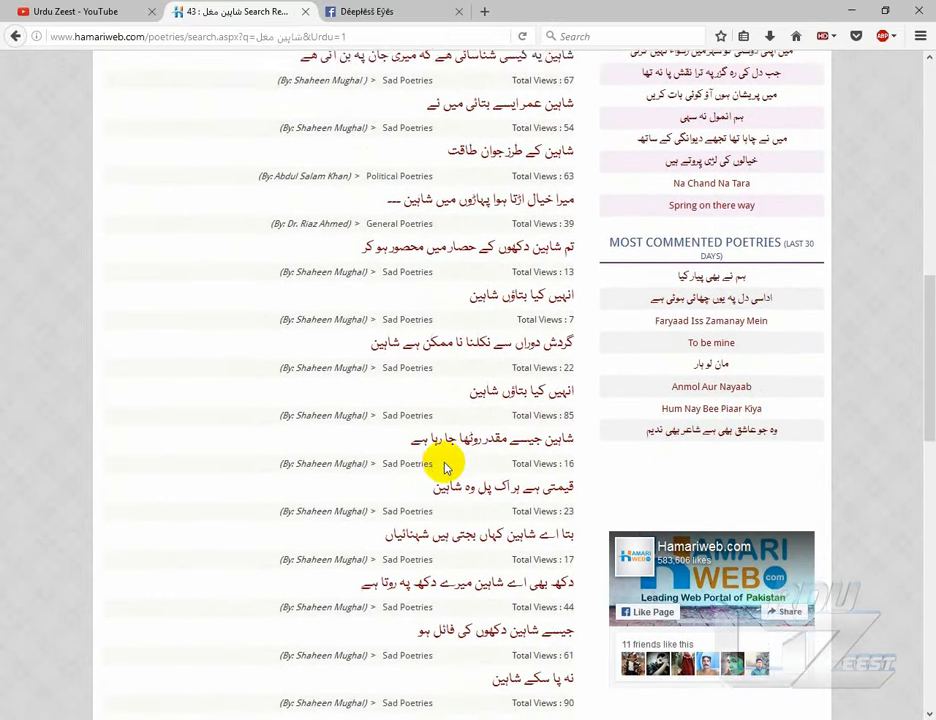
scroll(447, 467, down, 2)
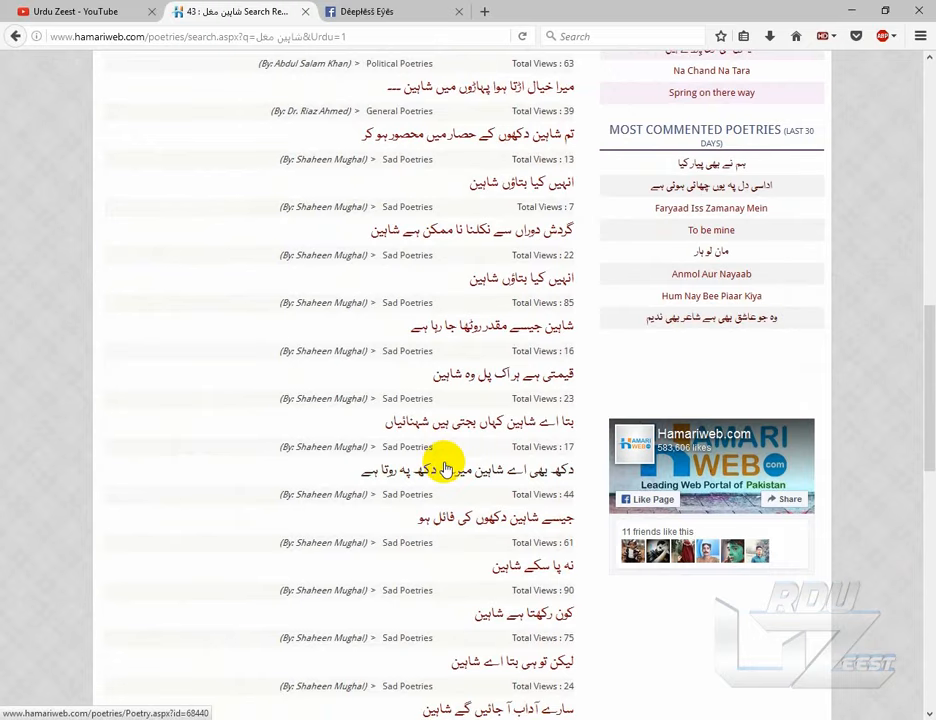
scroll(447, 467, down, 4)
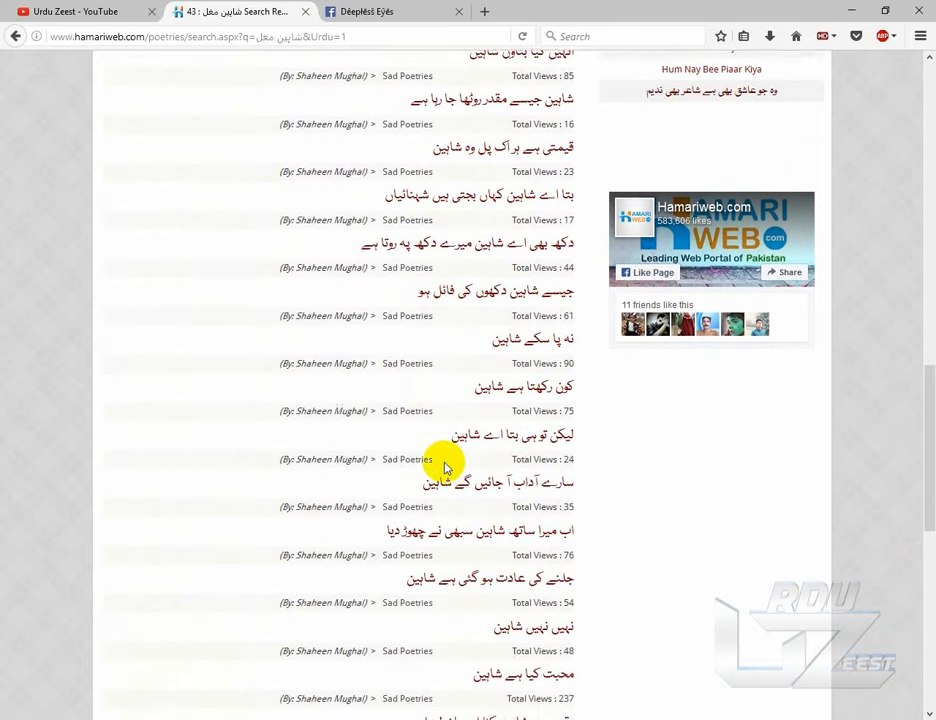
scroll(447, 467, down, 2)
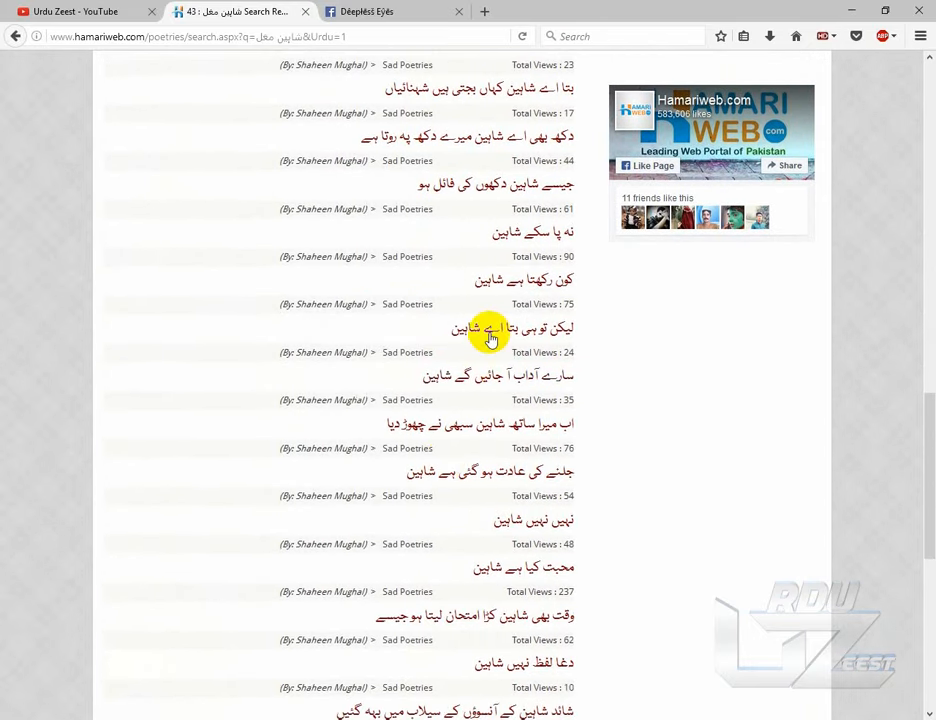
- Open the sad poem whose title begins "لیکن تو ہی بتا" in a new tab and copy all of its verses
right_click(490, 338)
click(531, 341)
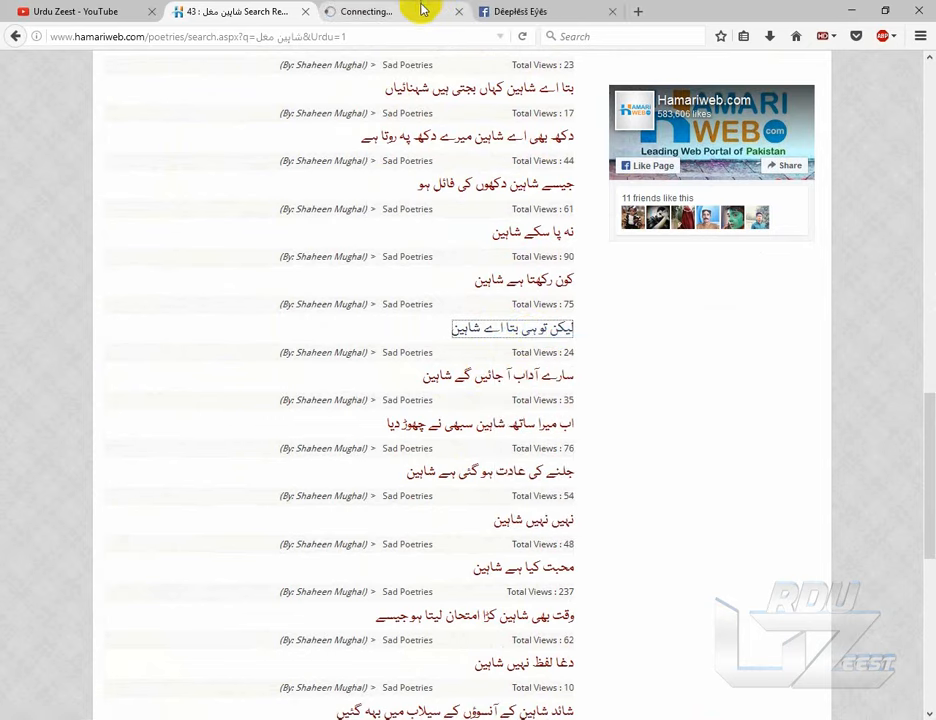
click(420, 10)
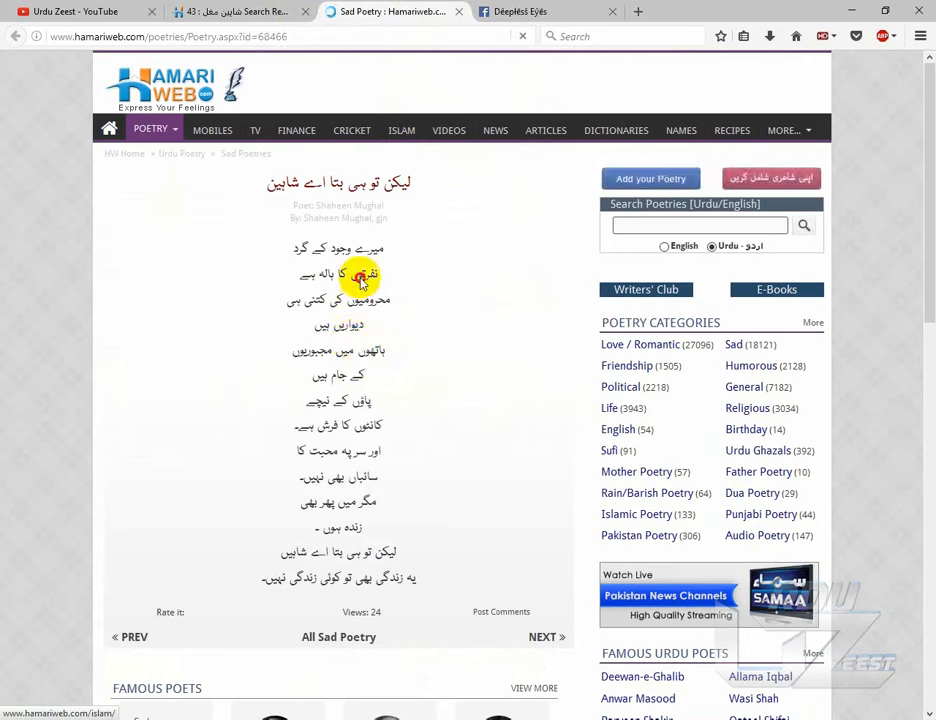
triple_click(379, 250)
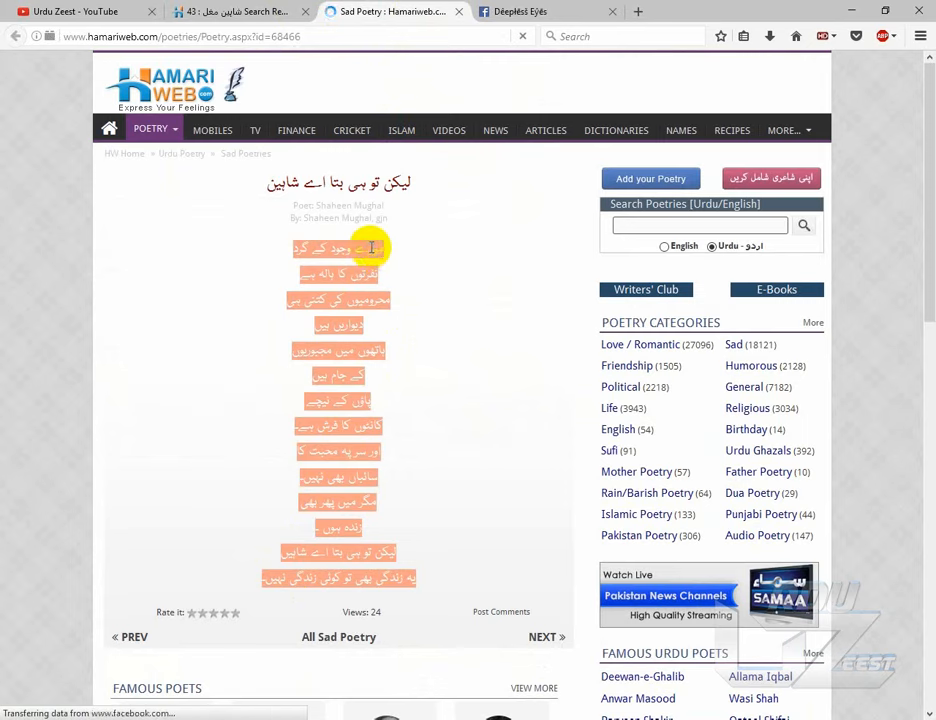
right_click(372, 248)
click(407, 260)
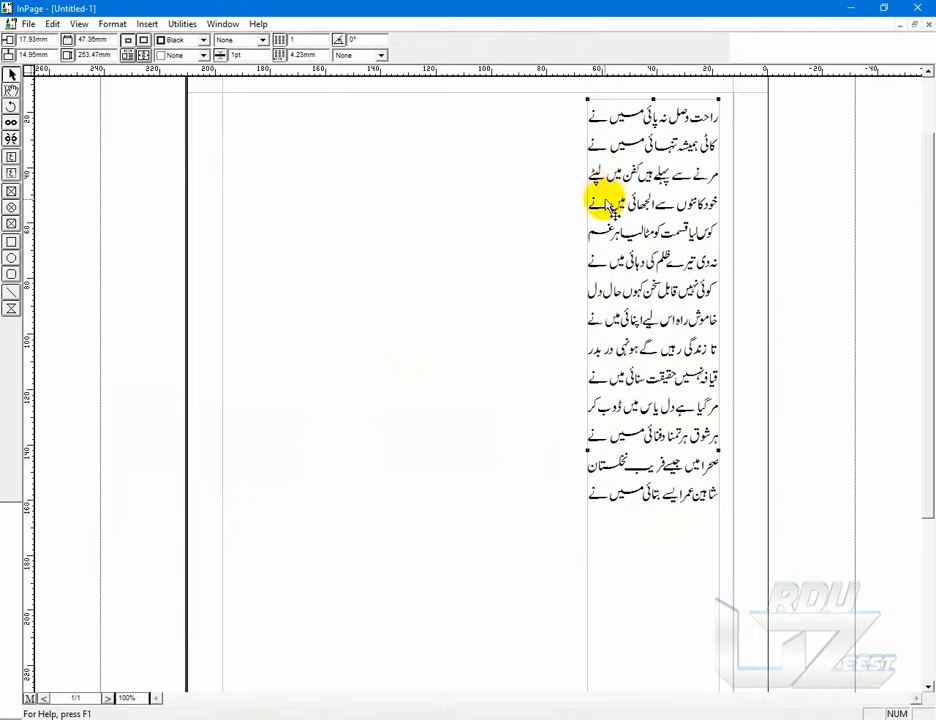
- Switch to InPage, replace the old poem's text box with a new one about 168 by 174 mm, and paste the copied verses
key(Delete)
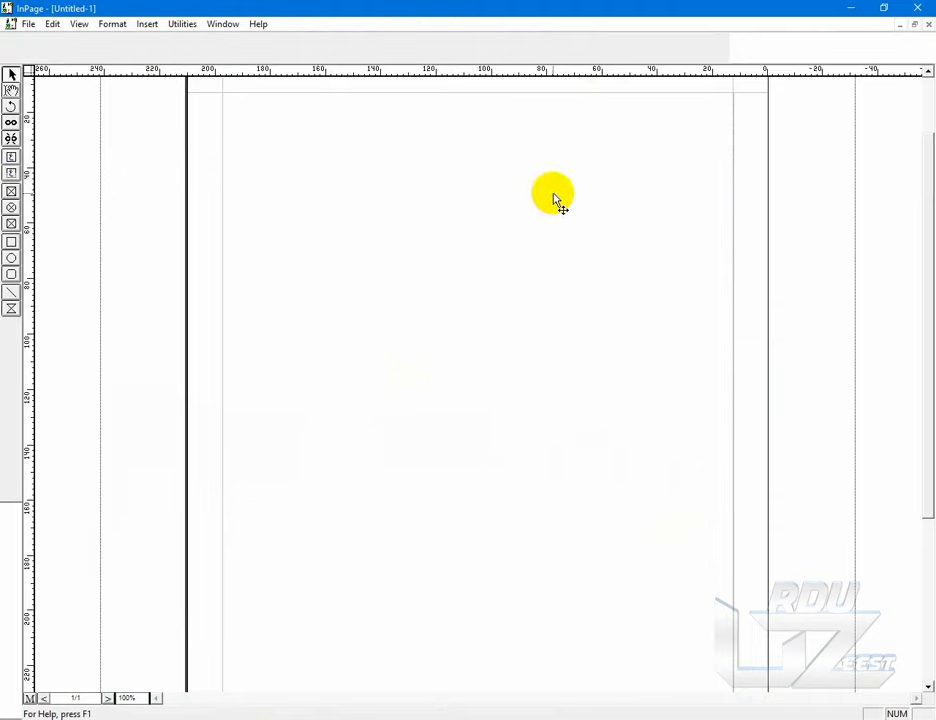
click(11, 157)
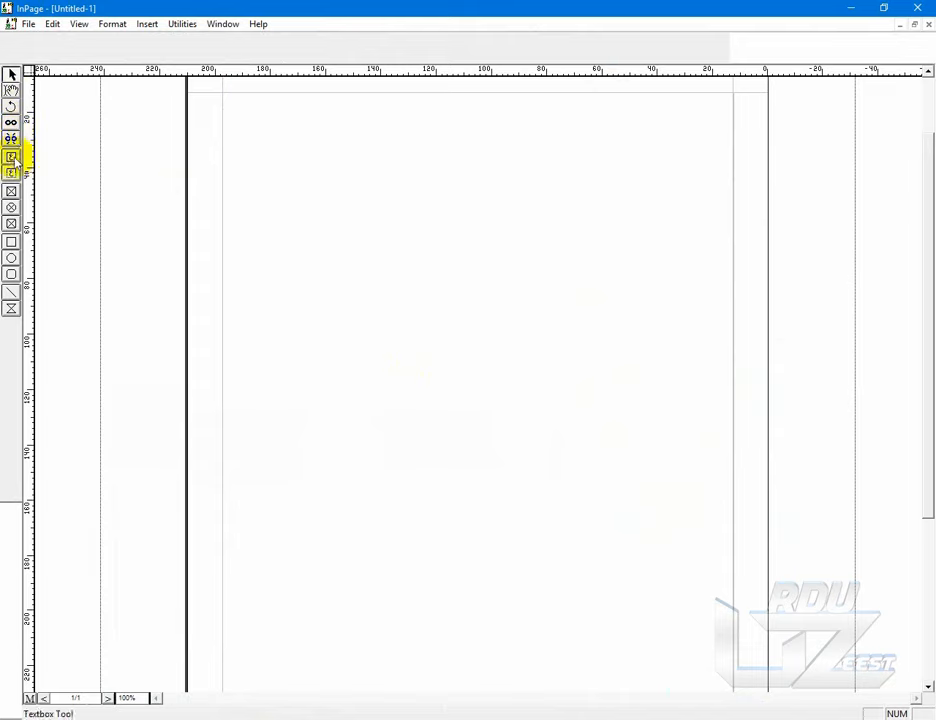
drag(237, 105, 704, 589)
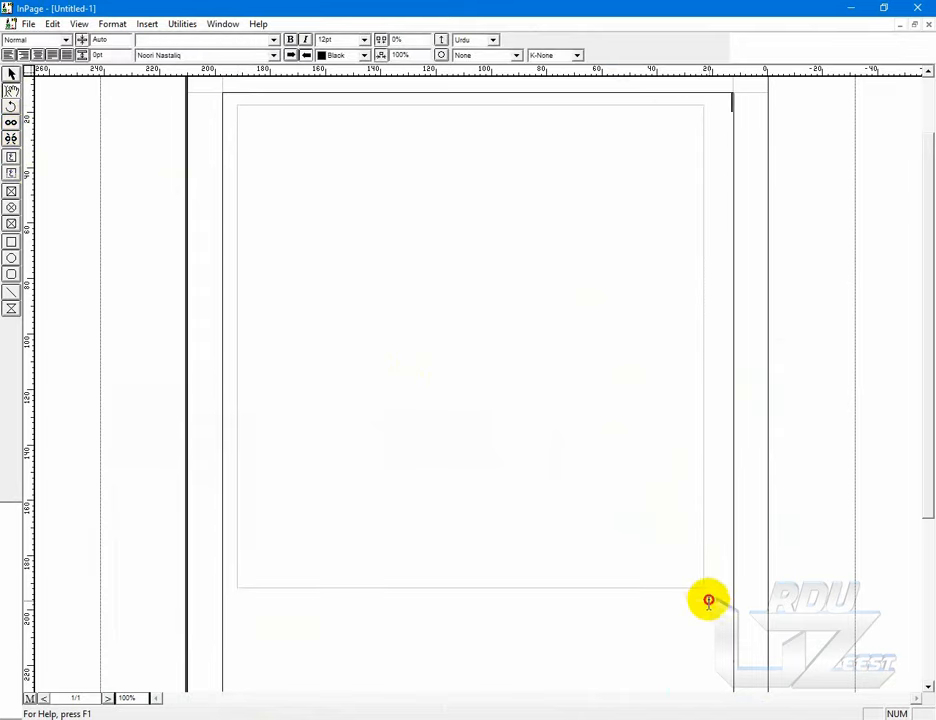
right_click(653, 179)
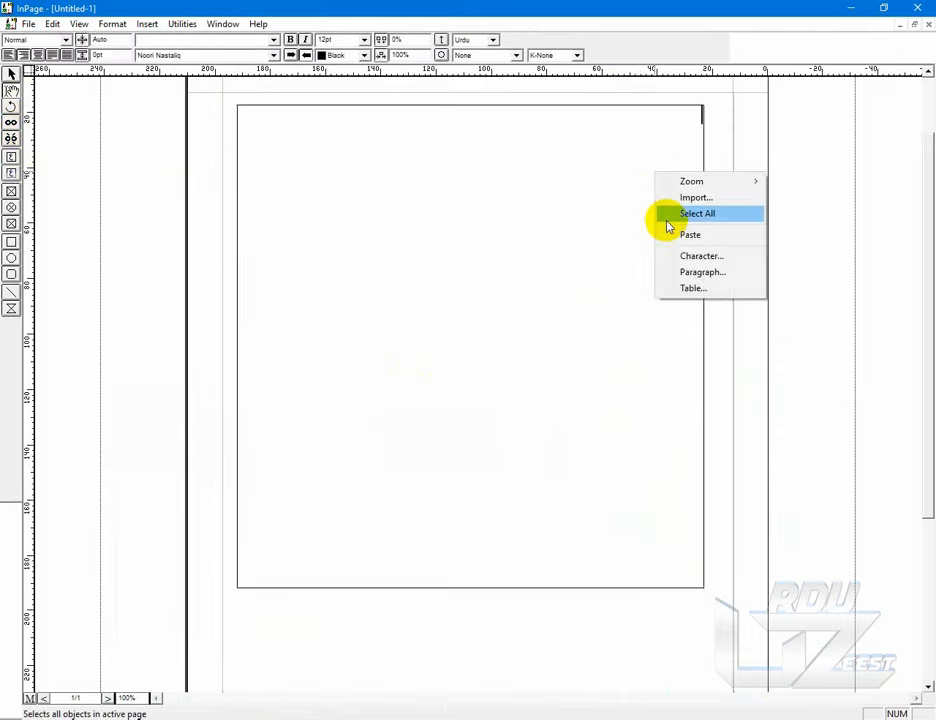
click(675, 234)
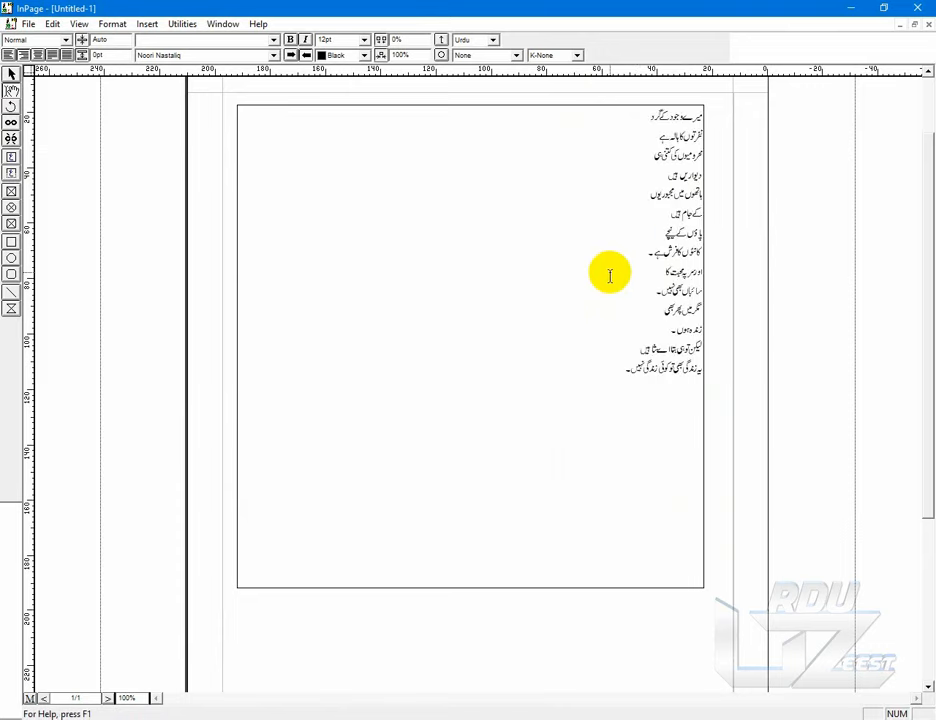
- Try the whole poem at 24pt, and settle on a font size of 18pt
key(ctrl+a)
click(364, 39)
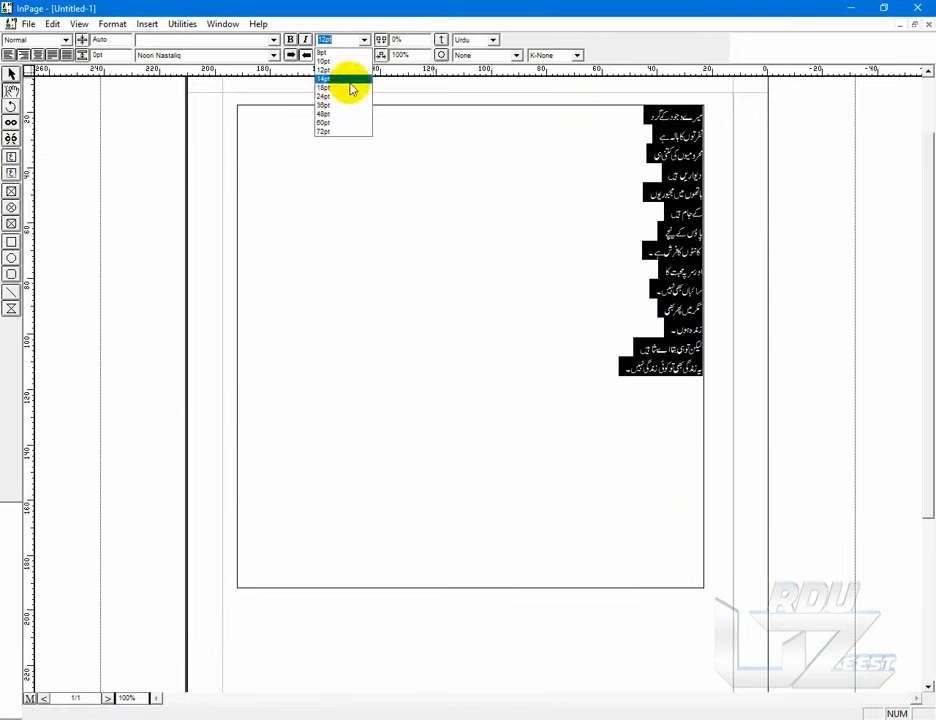
click(332, 97)
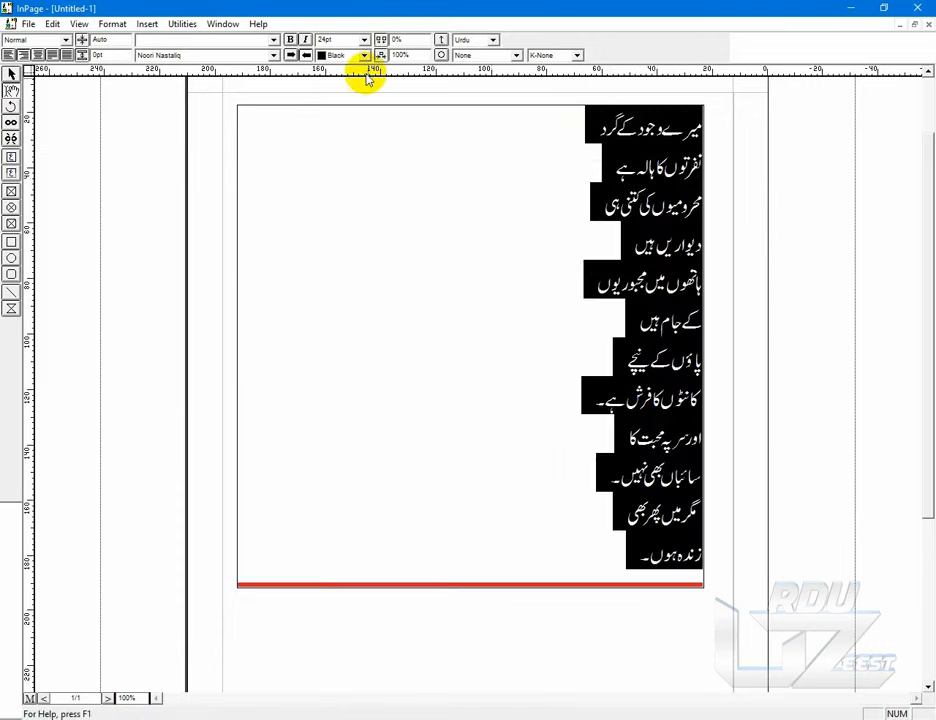
click(364, 39)
click(345, 89)
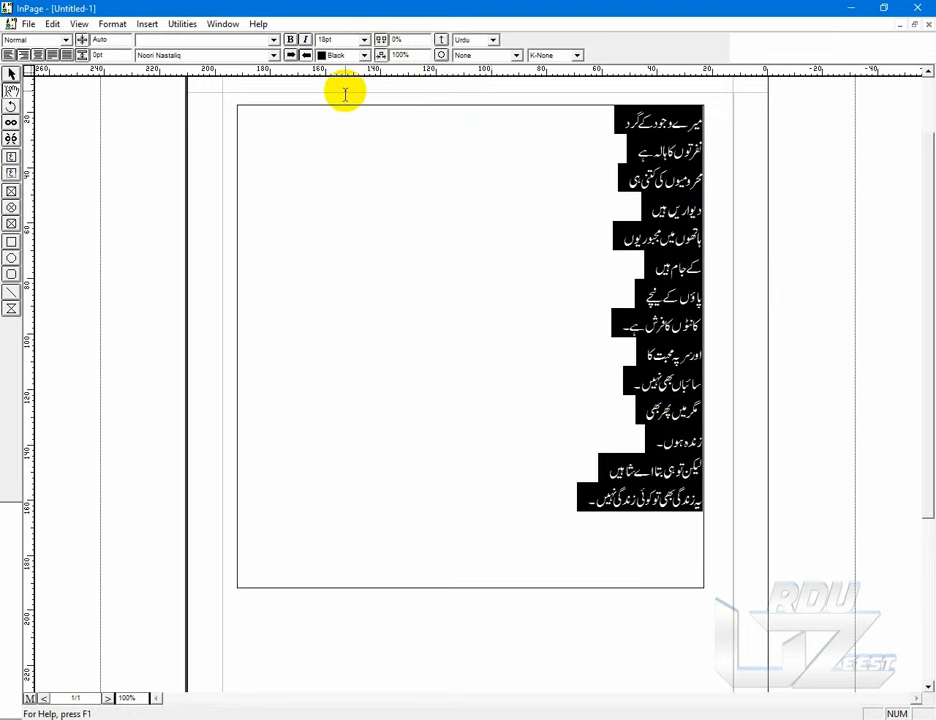
- Apply the K-Always kashida option to all the poem text
click(576, 55)
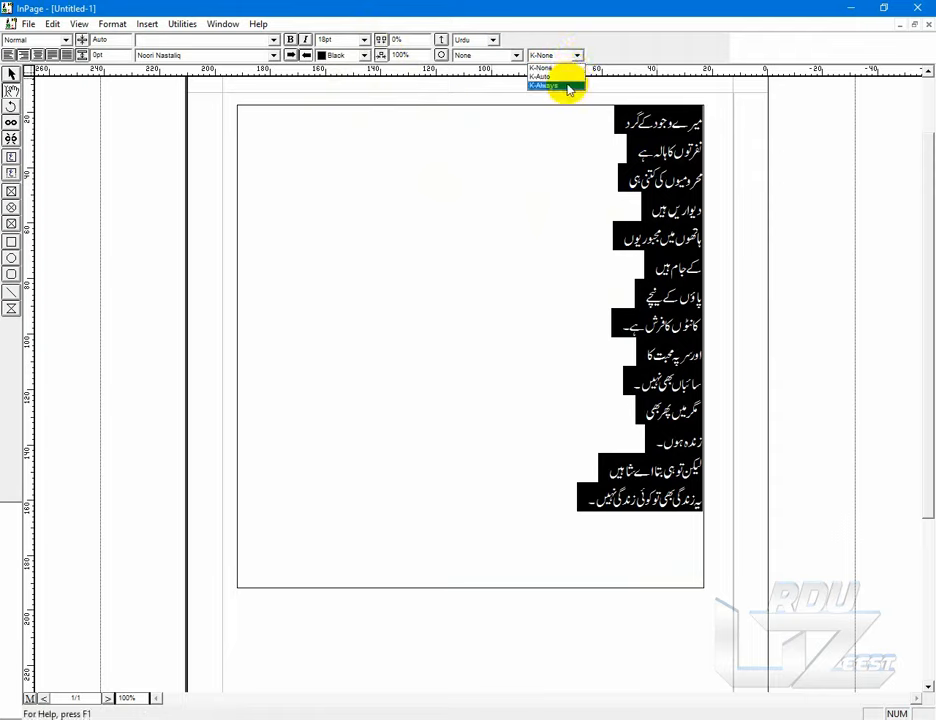
click(570, 87)
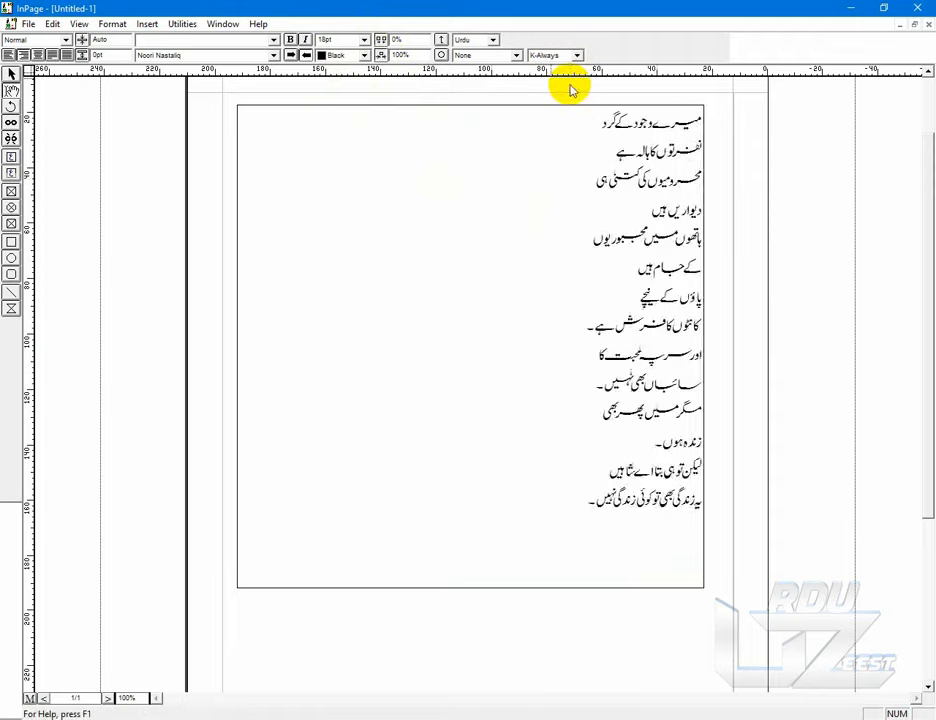
click(672, 163)
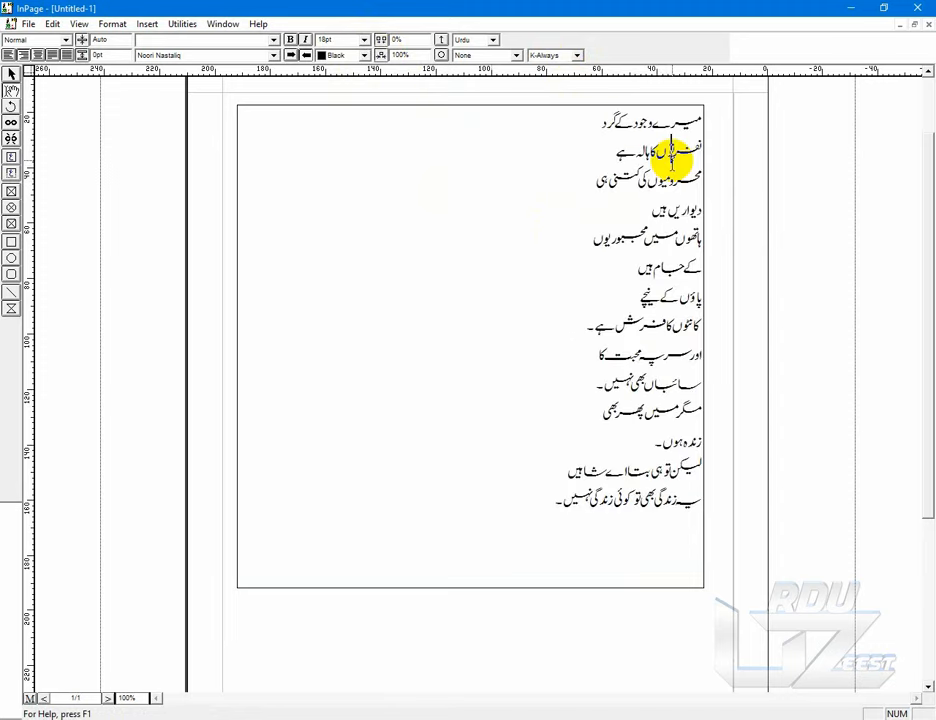
- Switch the whole poem to K-None and back to K-Always to compare the letter stretching
key(ctrl+a)
click(578, 56)
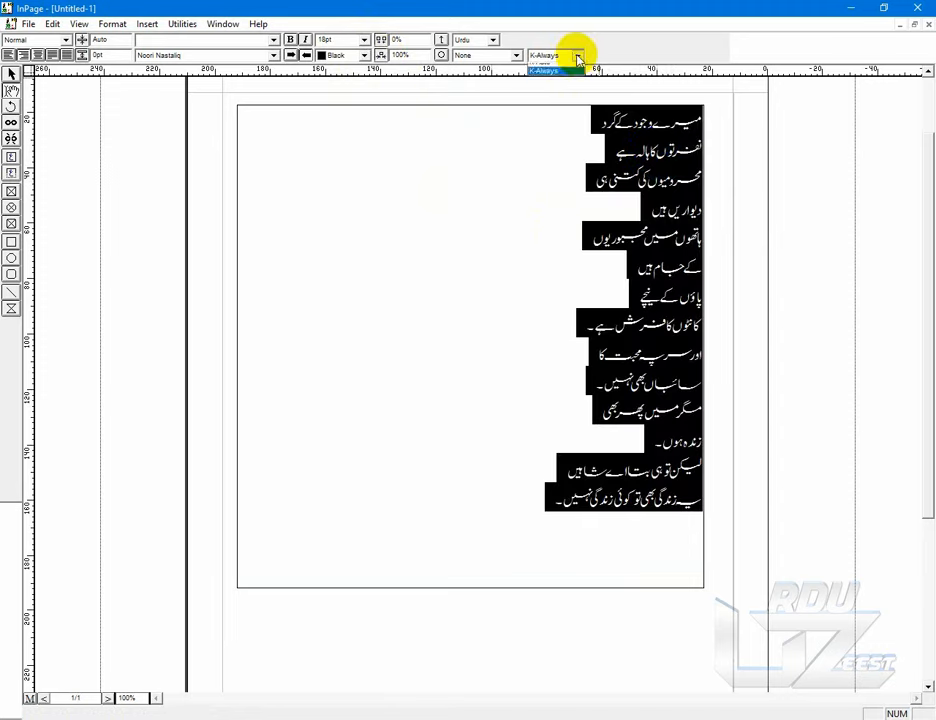
click(560, 77)
click(578, 56)
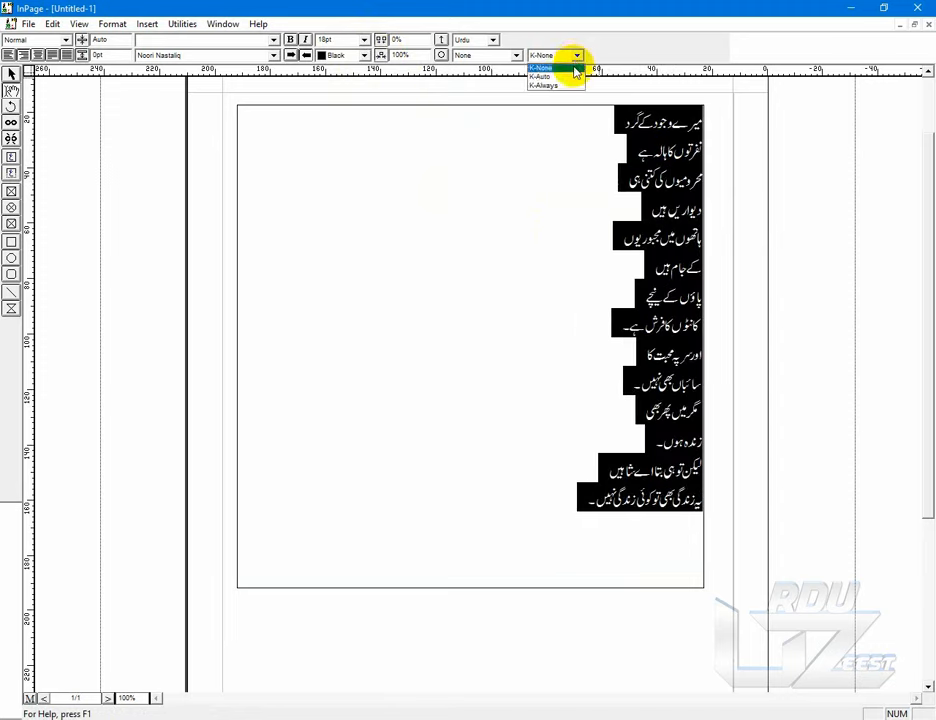
click(560, 87)
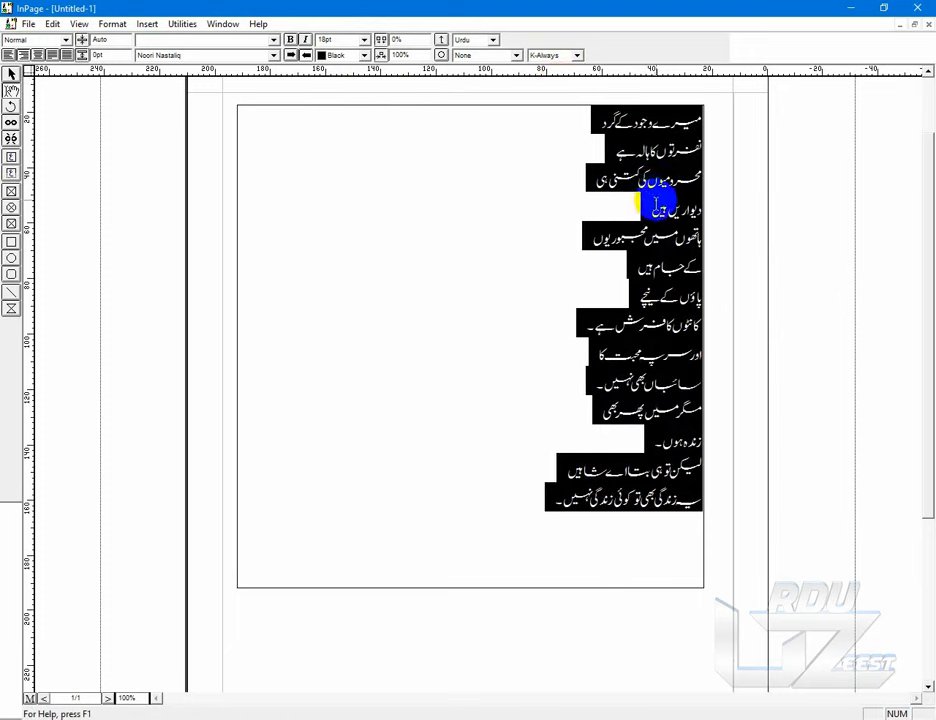
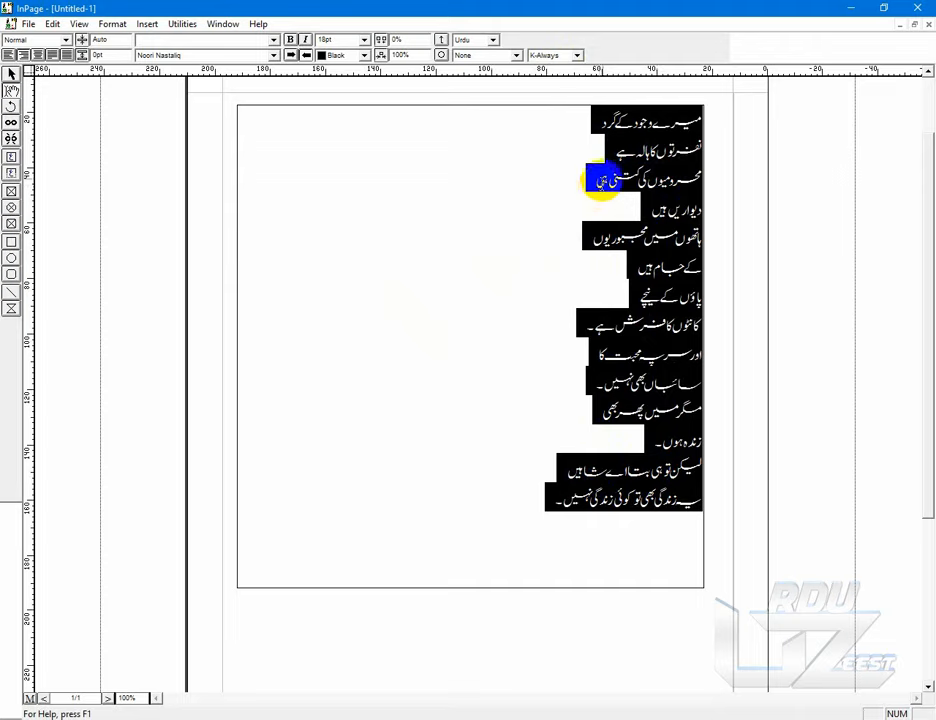
- Switch to Photoshop to view the verses in the gold design, and return to the poem in InPage
click(600, 182)
click(650, 262)
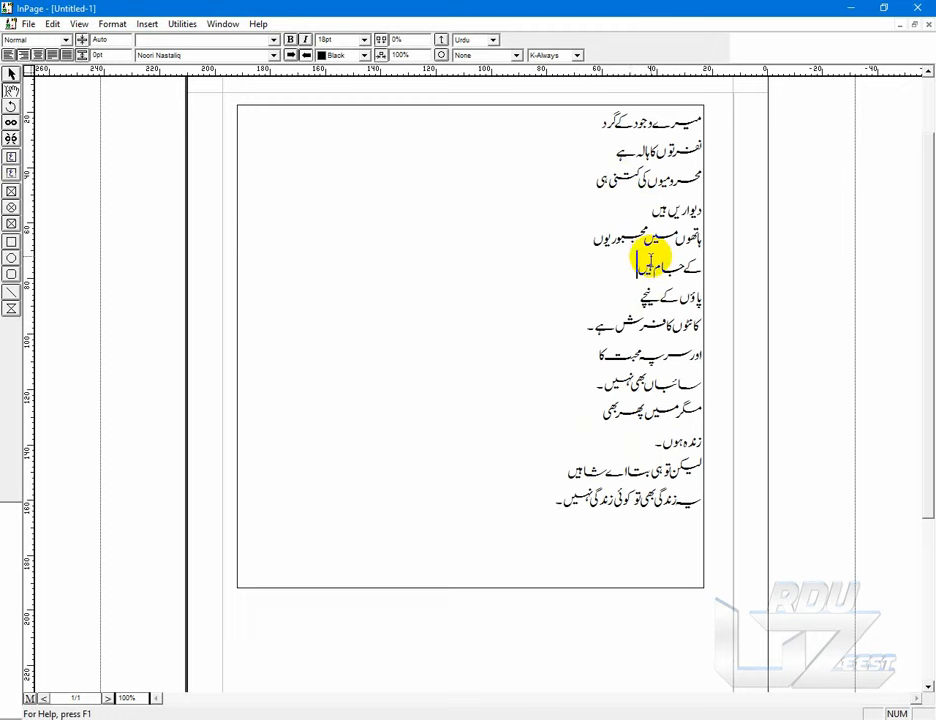
key(ctrl+a)
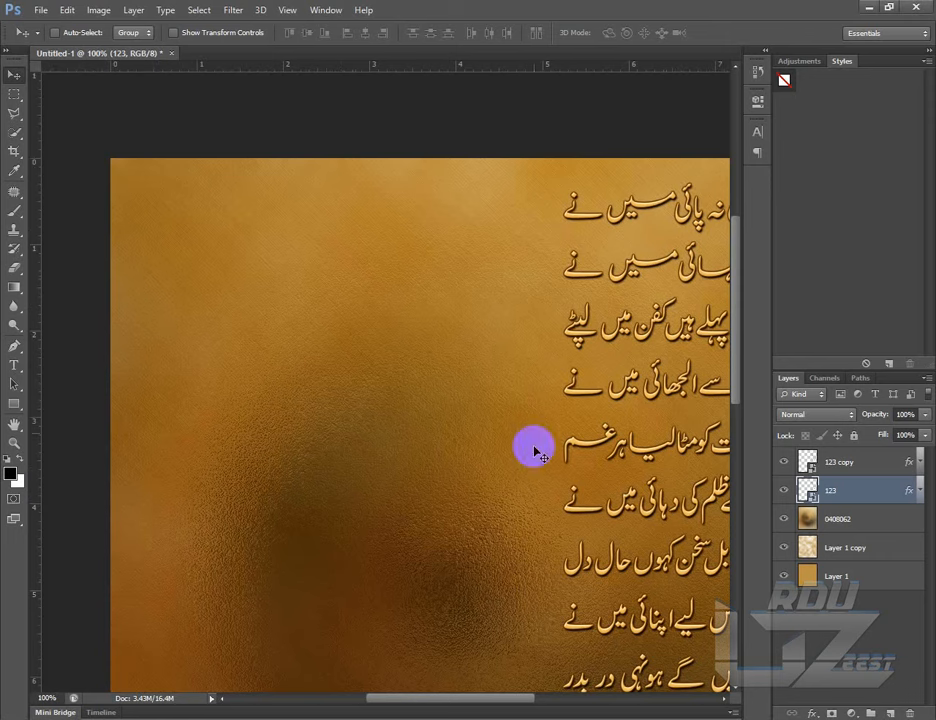
drag(470, 706, 539, 700)
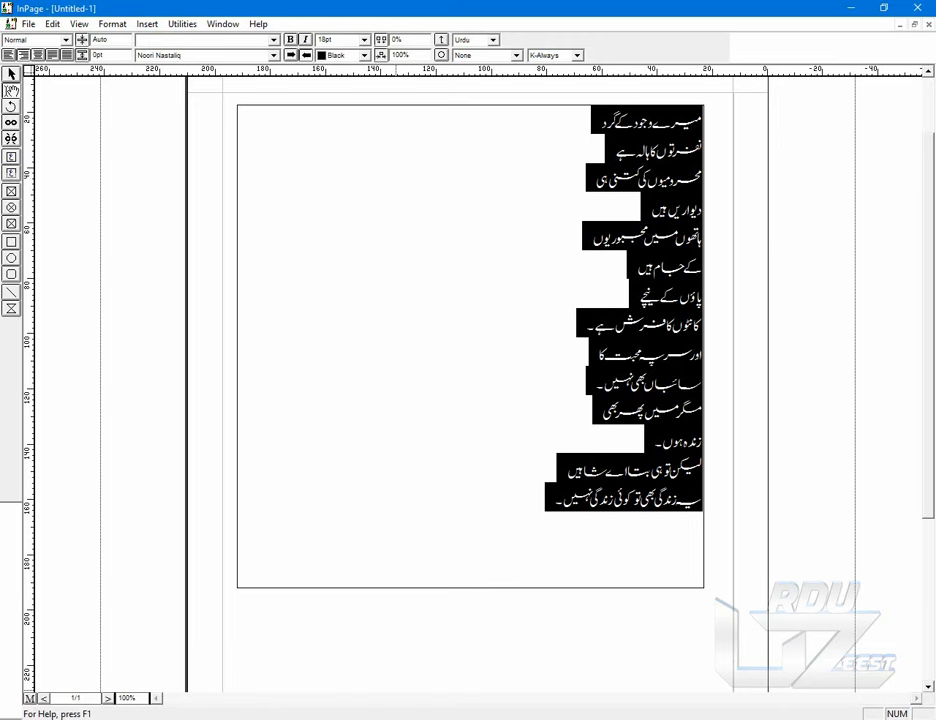
click(660, 296)
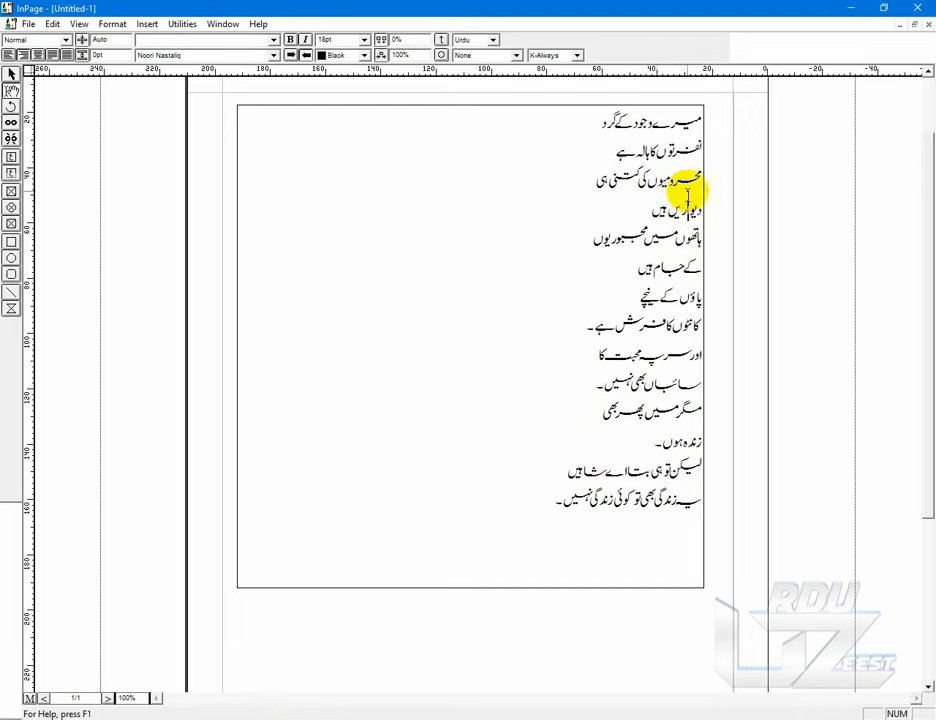
- Try a line spacing of 40pt on the whole poem
key(ctrl+a)
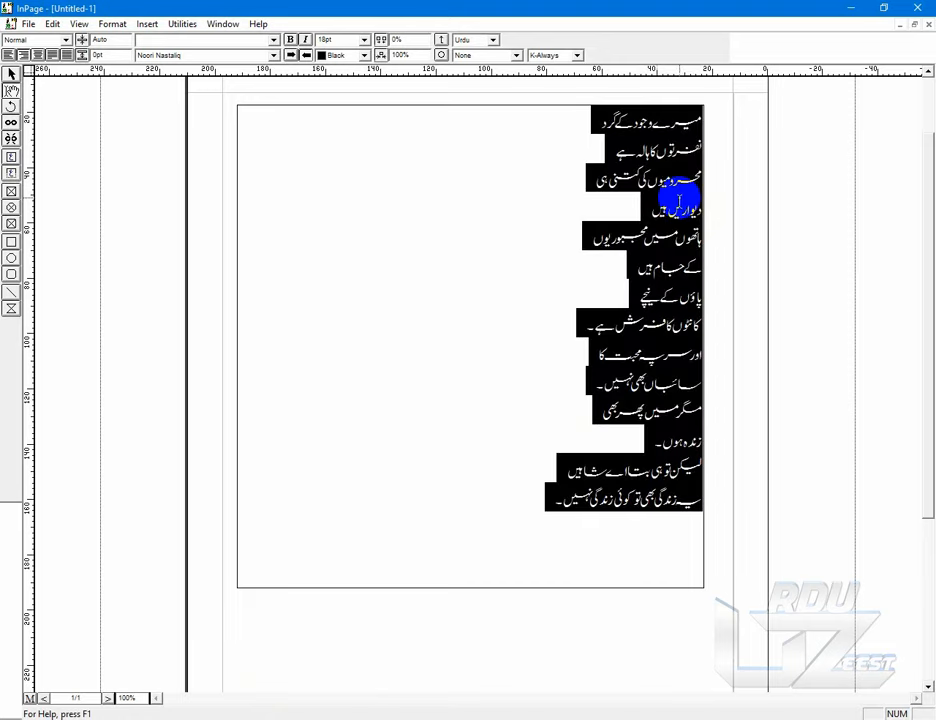
click(110, 41)
drag(110, 41, 89, 42)
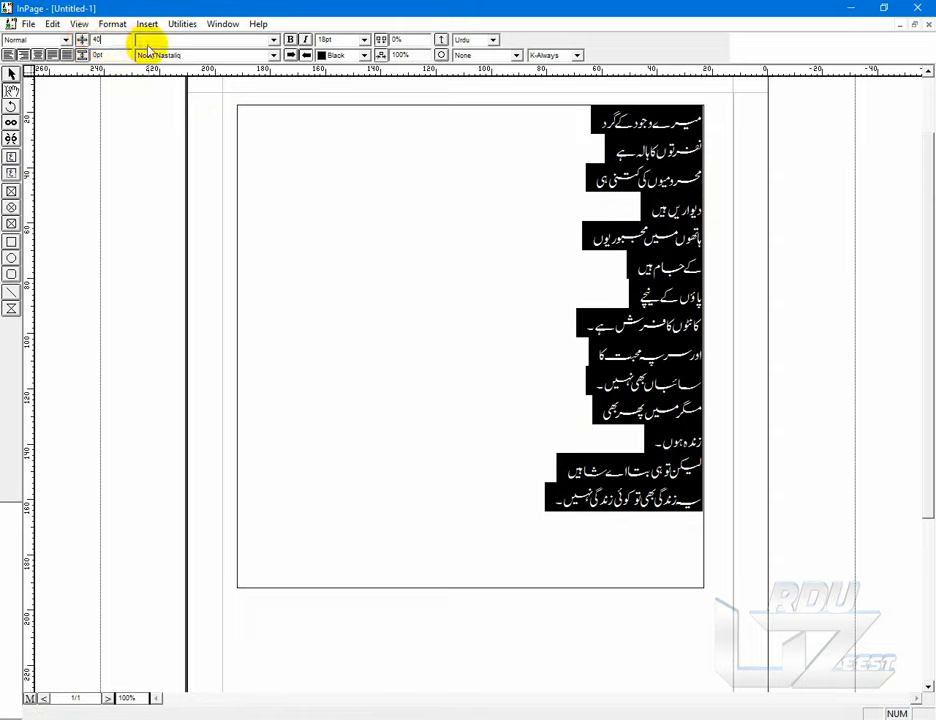
key(Return)
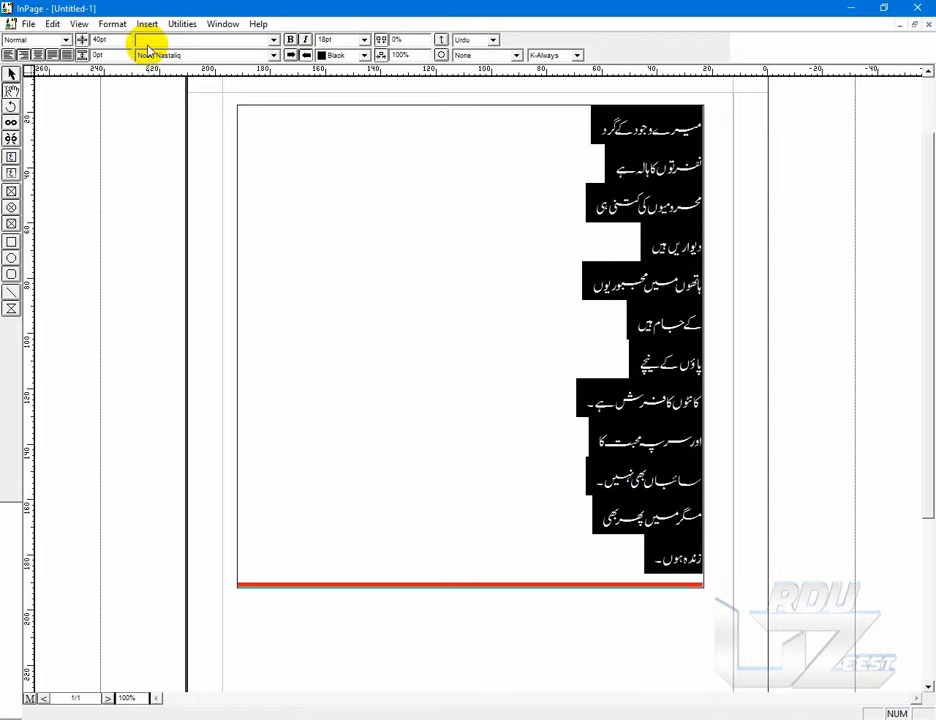
- Reduce the poem's line spacing to 28pt and finally to 26pt
drag(117, 42, 83, 54)
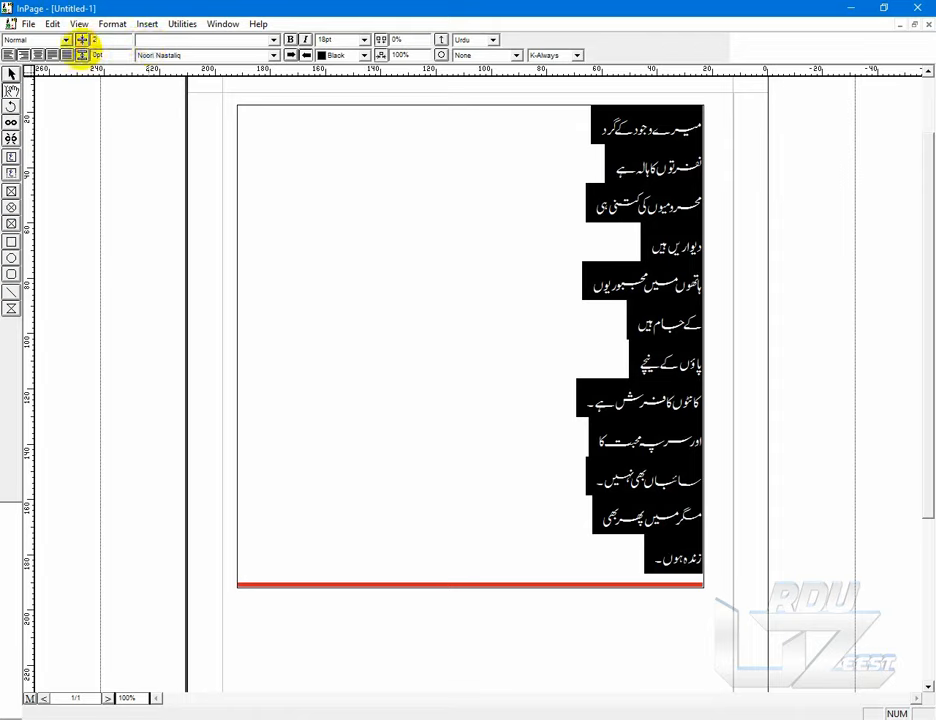
text(28)
key(Return)
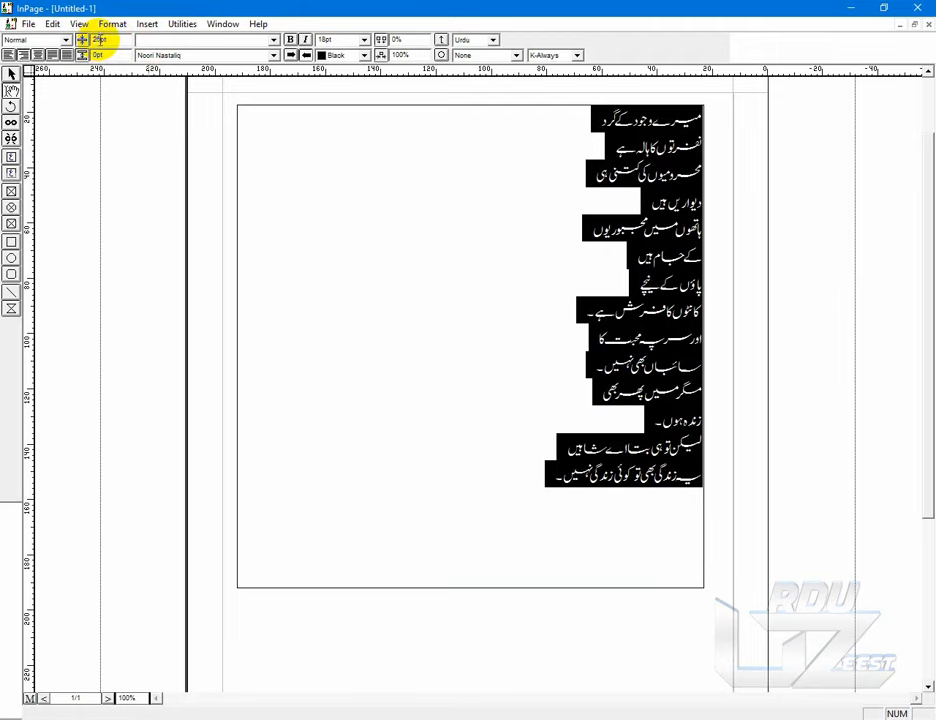
key(Return)
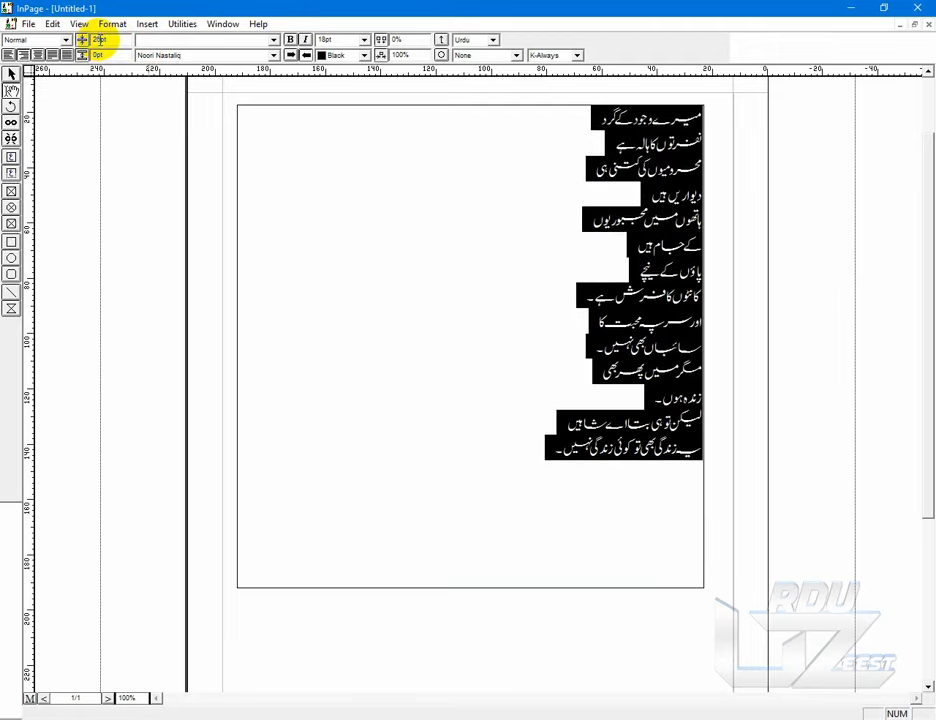
click(602, 303)
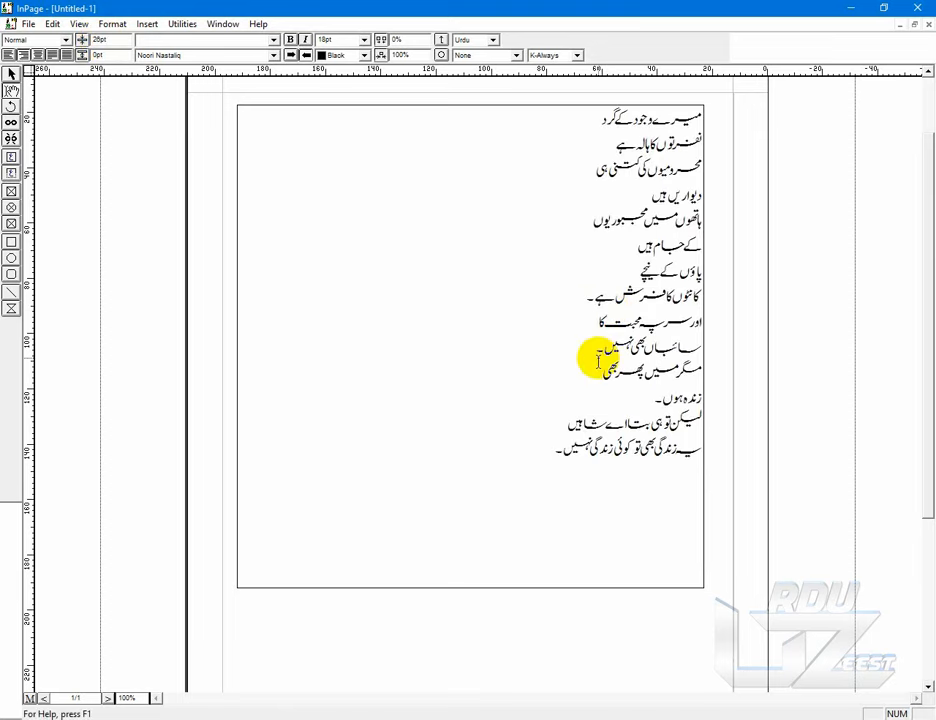
click(590, 297)
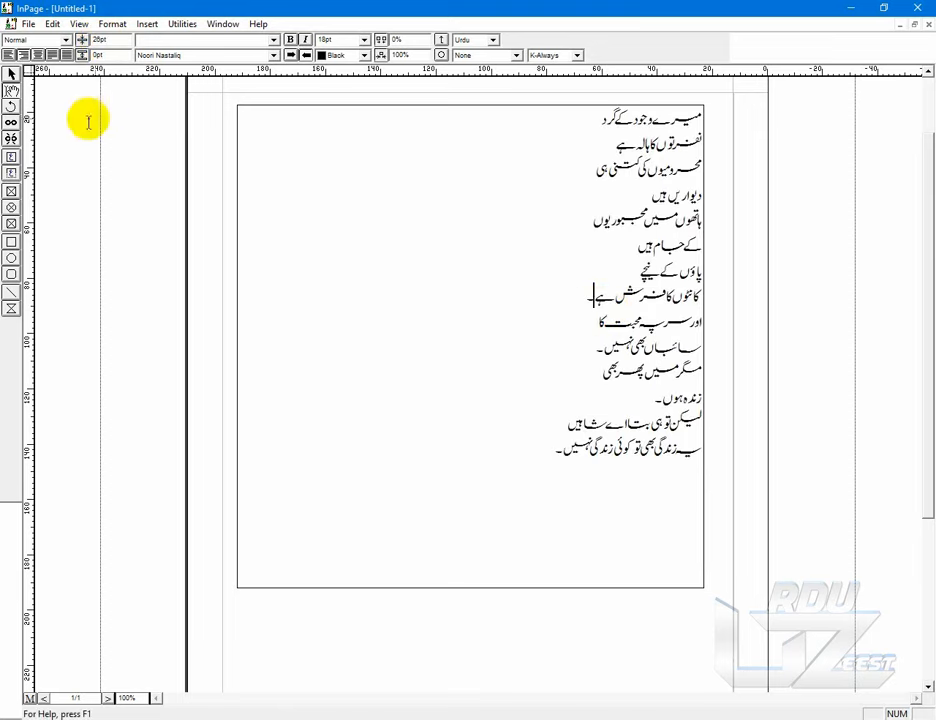
- Export only the selected poem text box, with text as curves, to a PDF named 321 on the Desktop
click(11, 73)
click(260, 160)
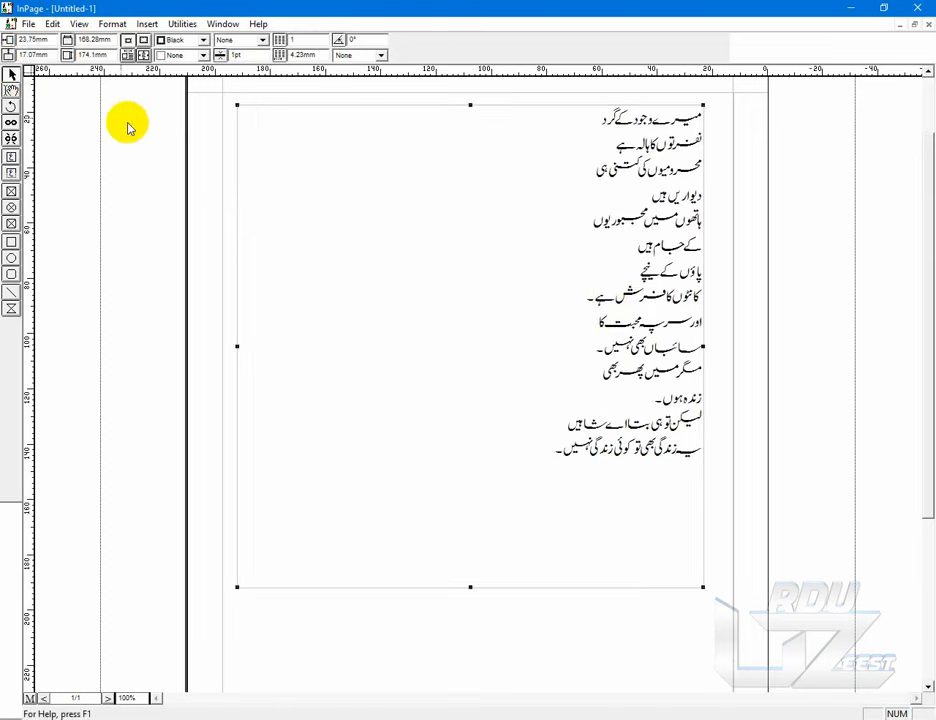
click(29, 24)
click(50, 126)
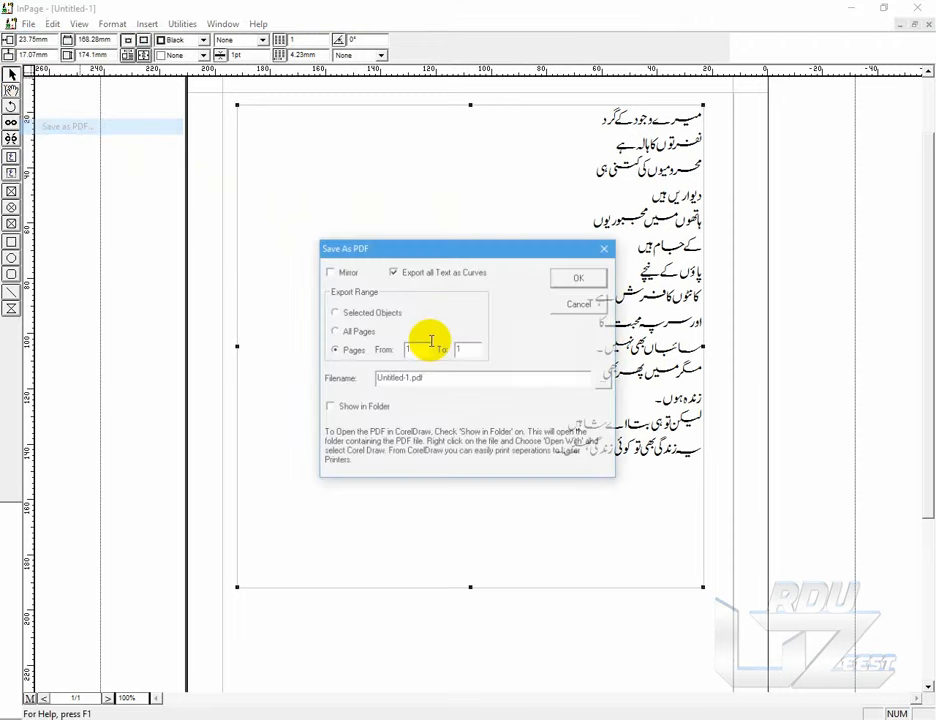
click(345, 312)
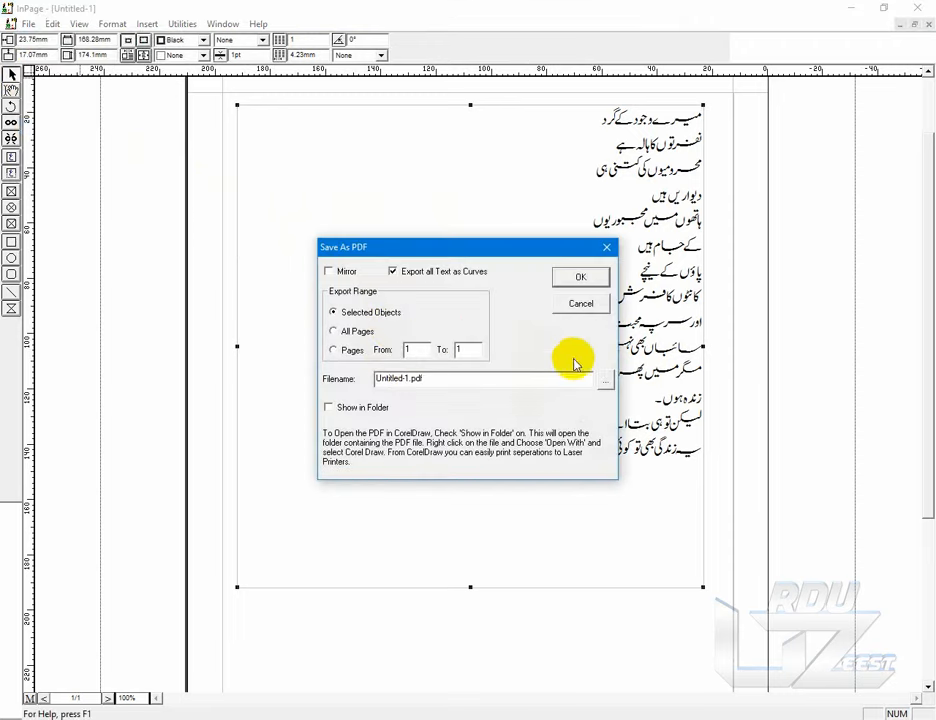
click(605, 380)
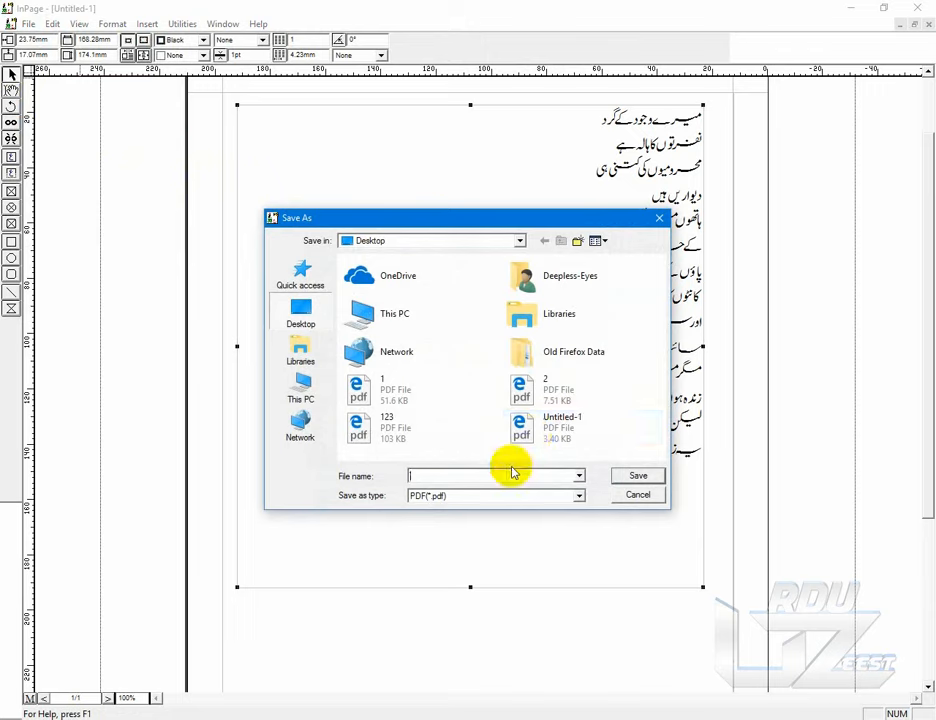
text(321)
key(Return)
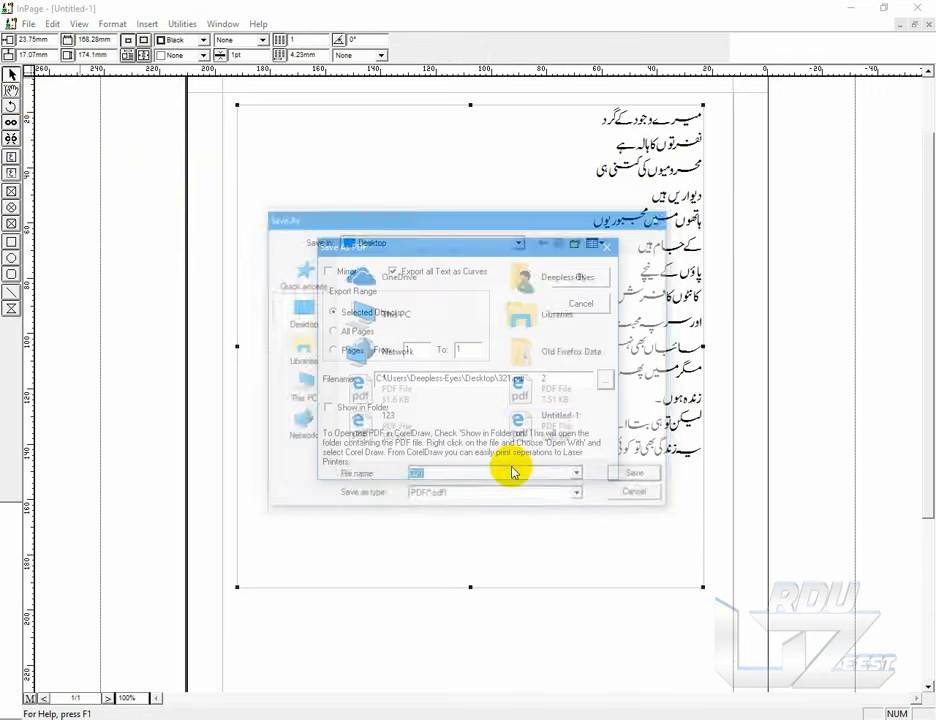
click(581, 282)
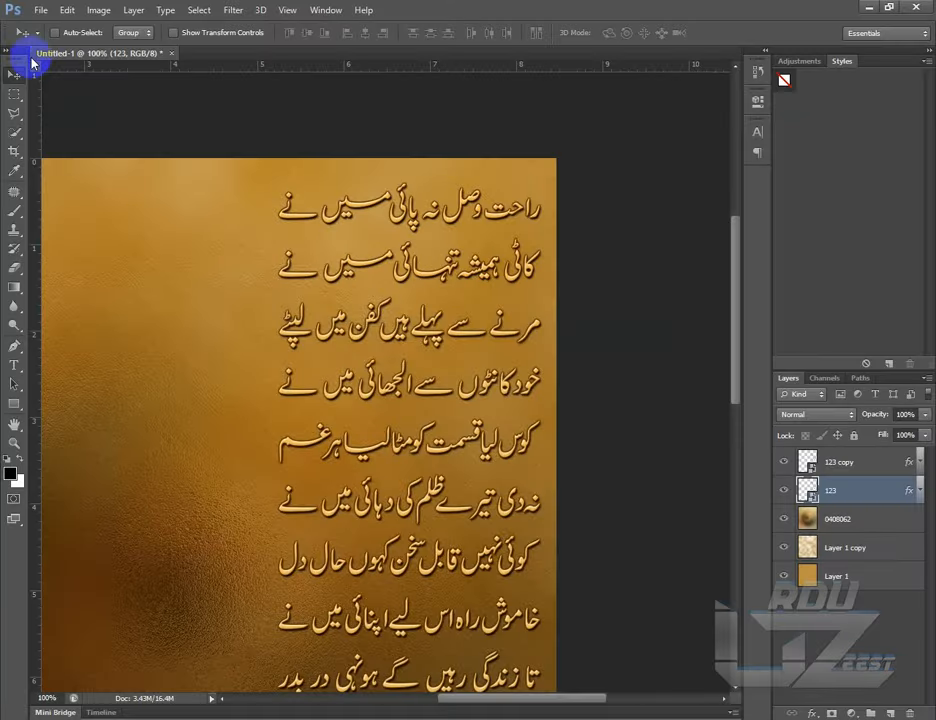
- Switch to the Photoshop poetry design and open its file commands
click(40, 11)
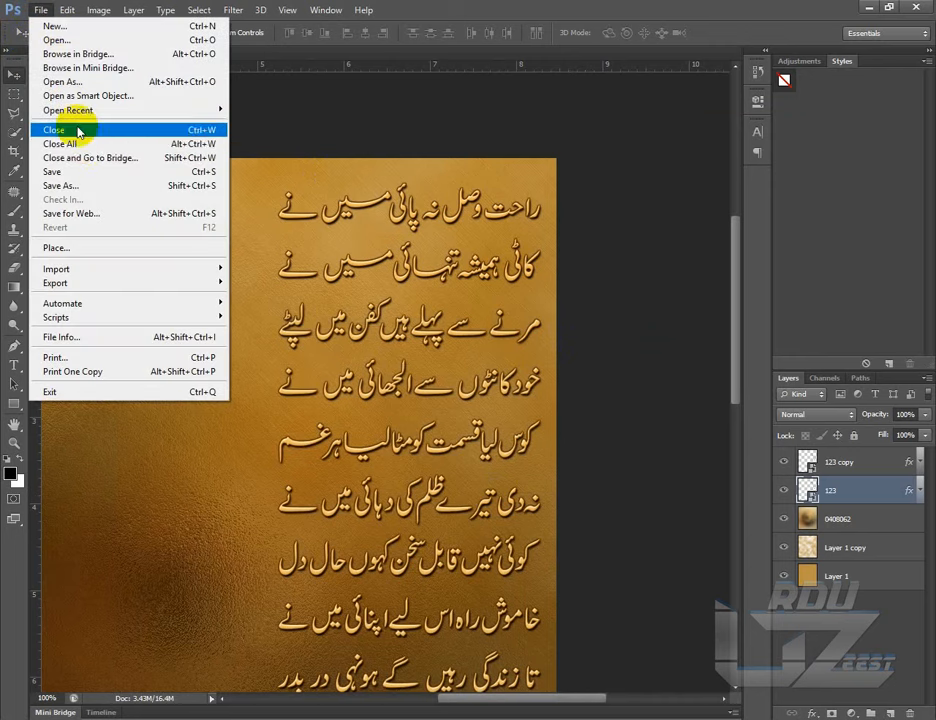
- Place page 1 of the 321 PDF, cropped to its bounding box, above the 123 copy layer
click(80, 252)
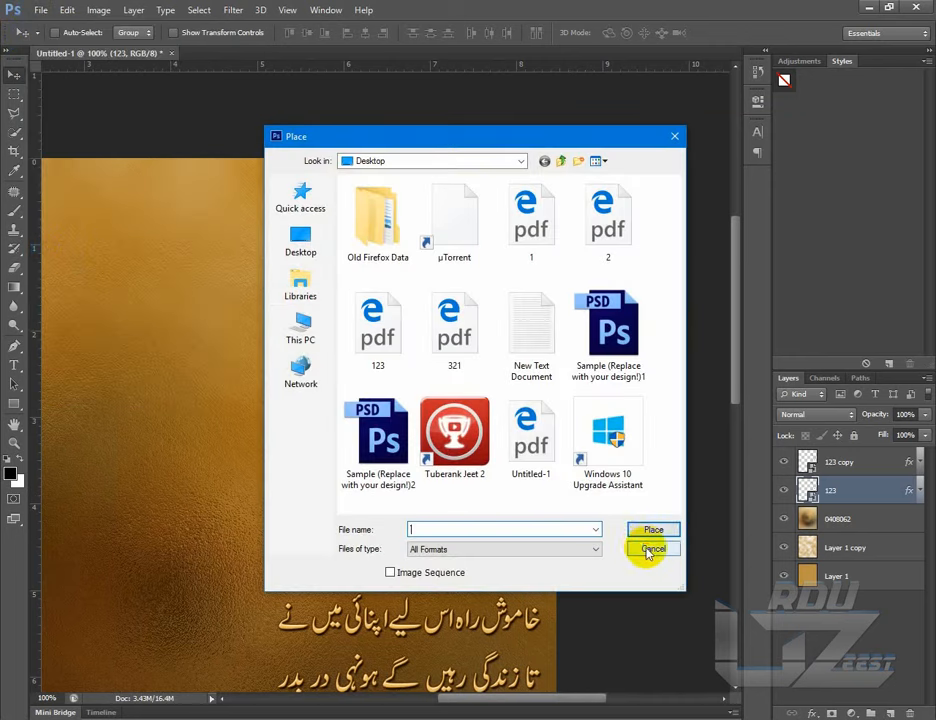
click(652, 549)
click(883, 468)
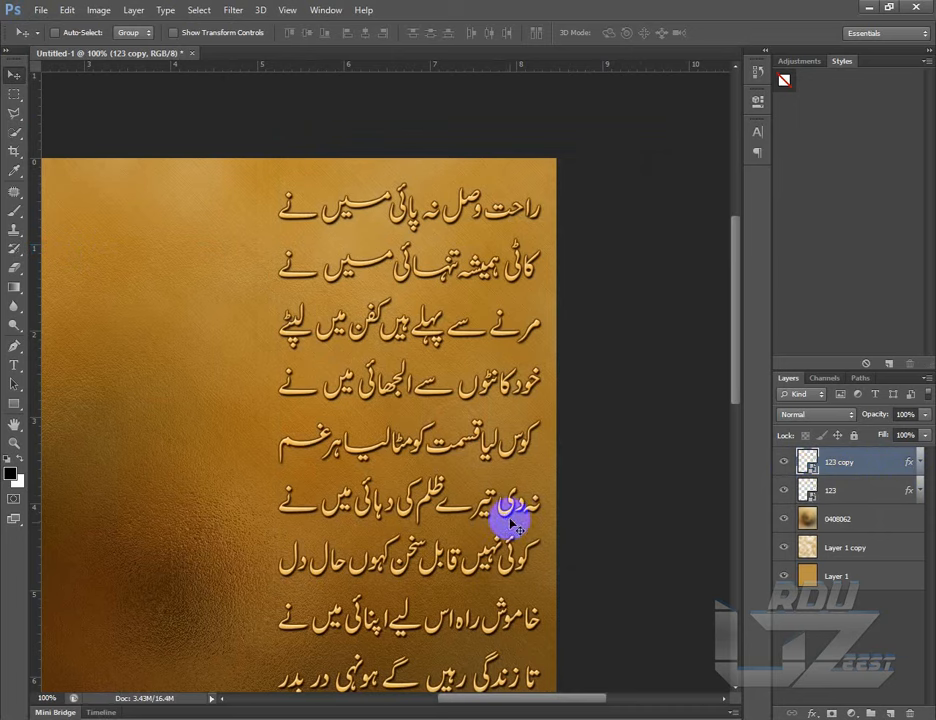
key(z)
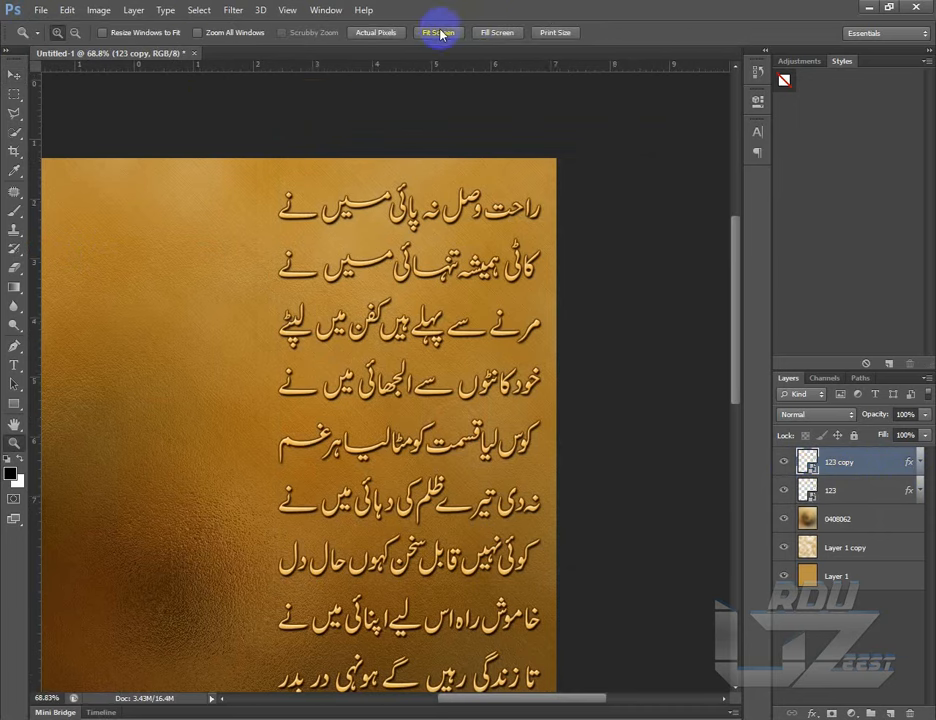
click(438, 32)
click(14, 75)
click(41, 10)
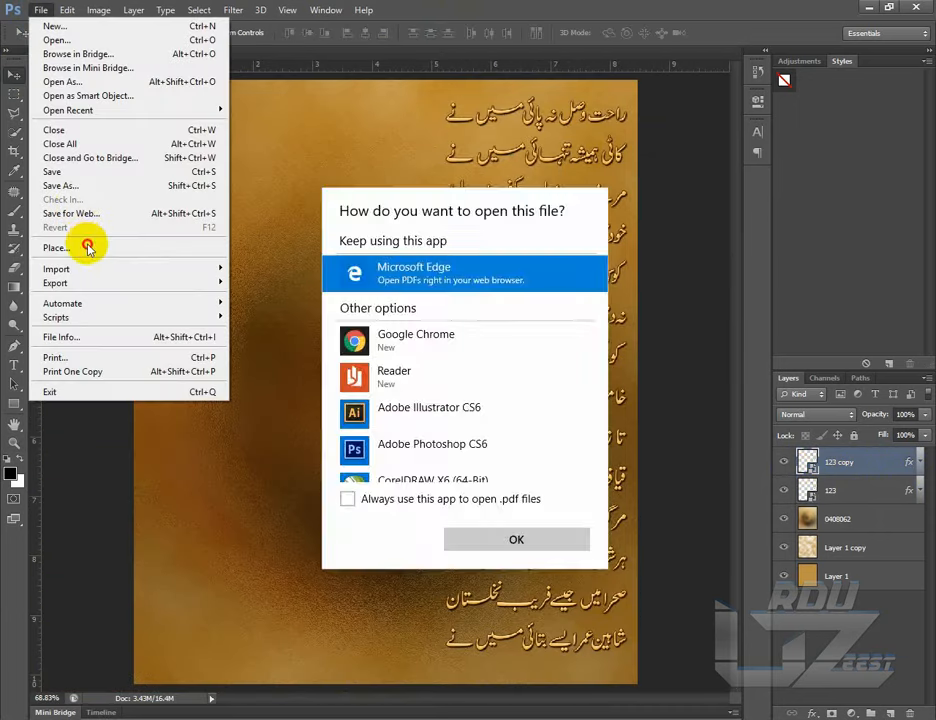
click(119, 247)
click(538, 440)
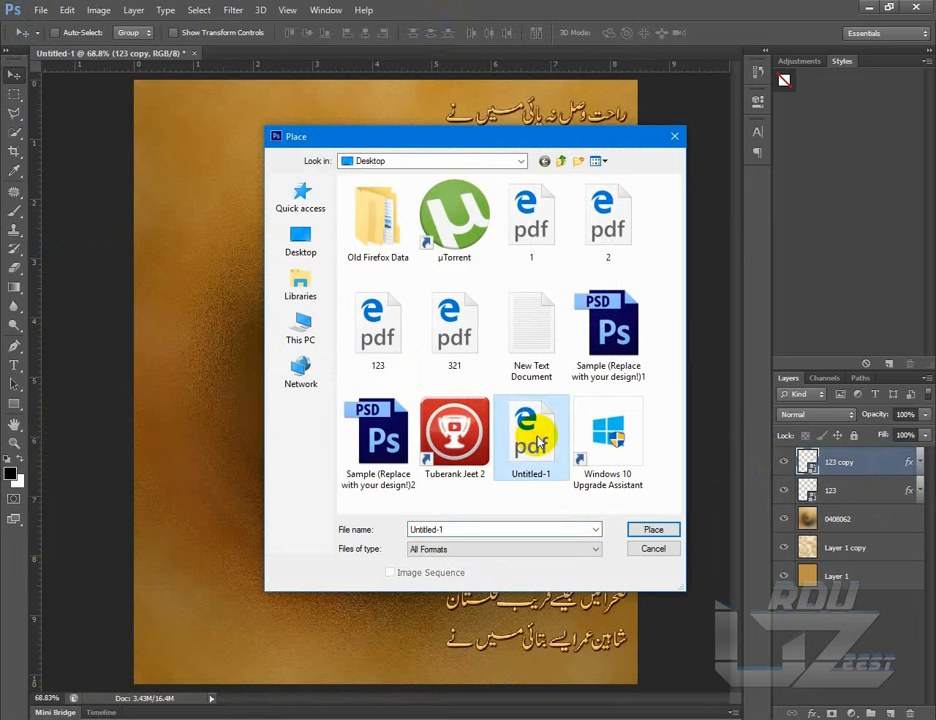
click(462, 350)
click(650, 530)
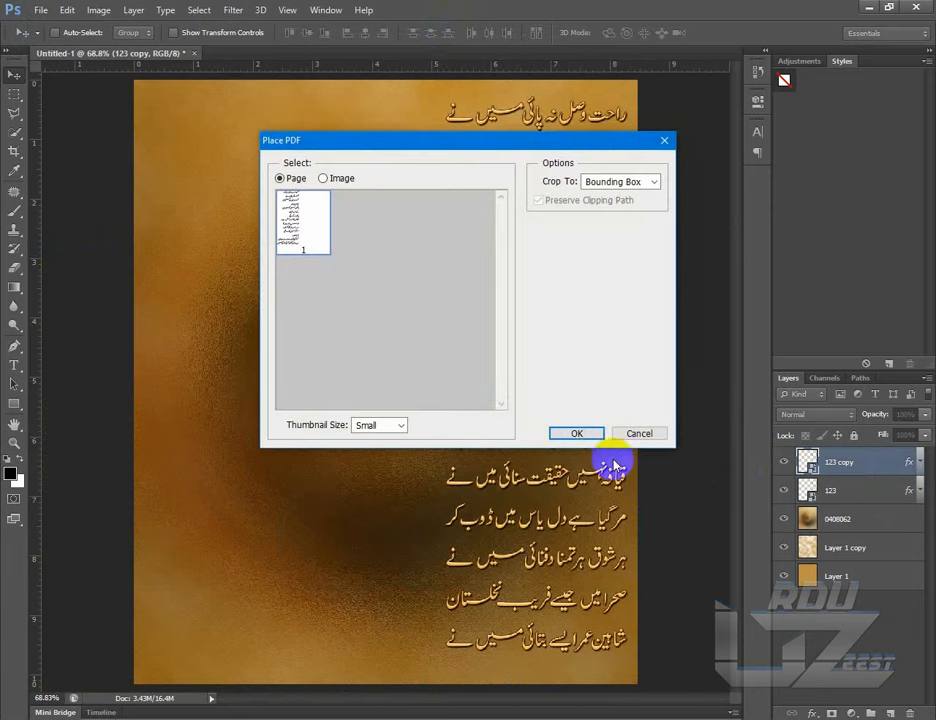
click(590, 432)
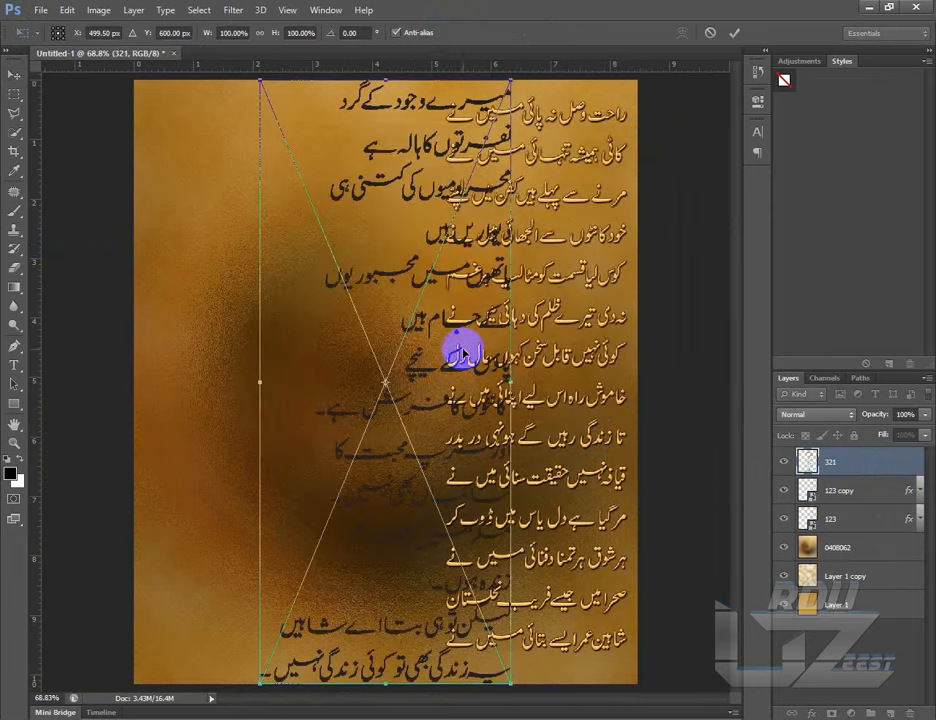
- Scale the placed 321 text to about 70% and position it beside the existing poem column, near the page's upper edge
drag(464, 351, 332, 356)
drag(384, 80, 330, 162)
drag(296, 350, 349, 267)
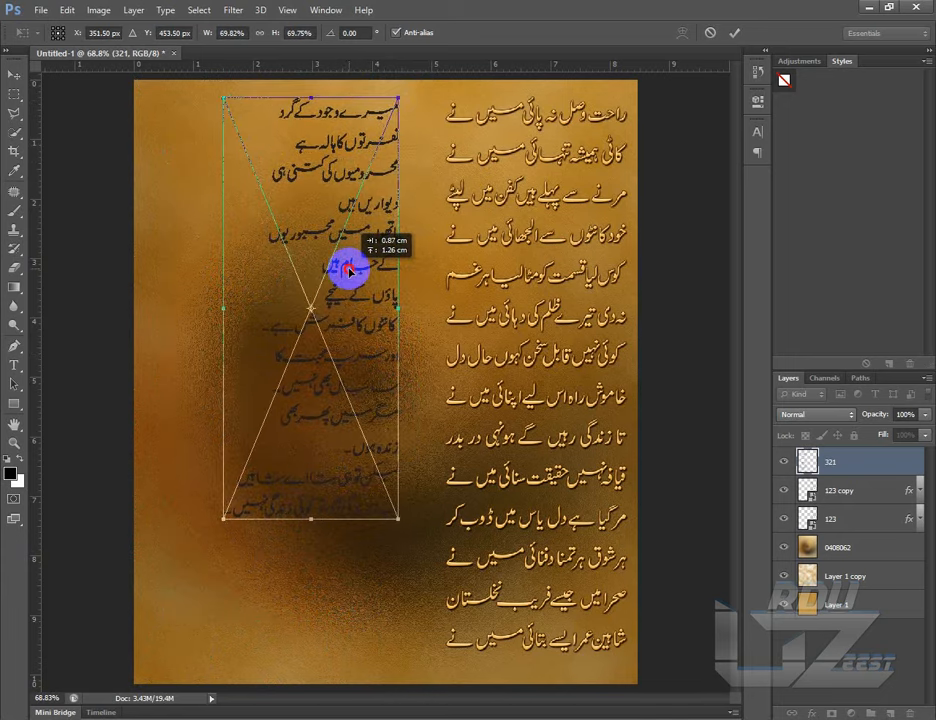
click(735, 40)
- Give the 321 layer a Color Overlay in light orange ffd08d
key(z)
click(378, 33)
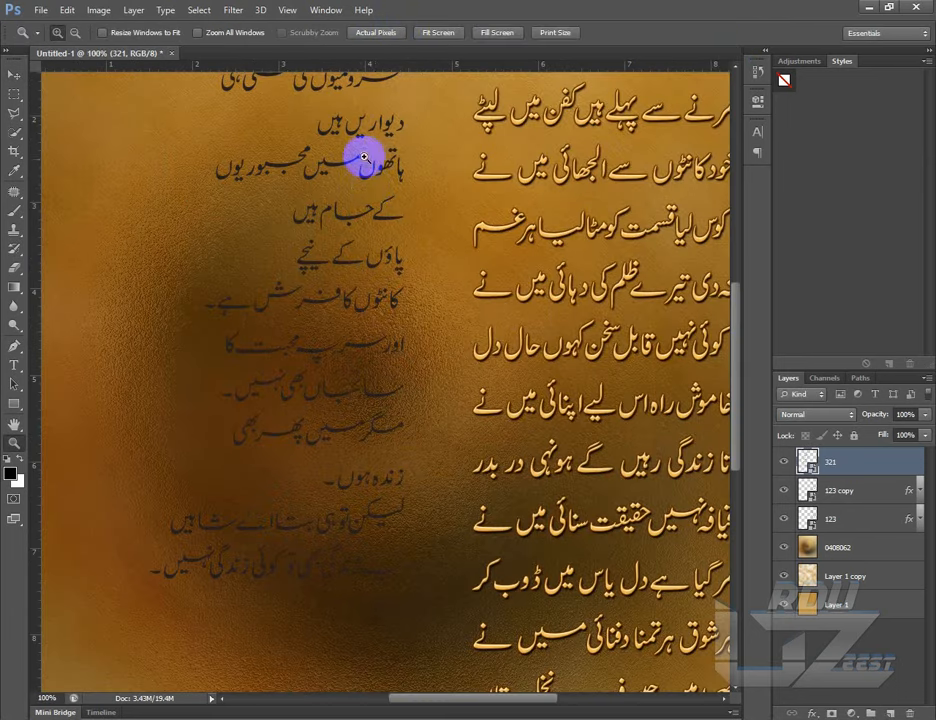
drag(361, 161, 448, 363)
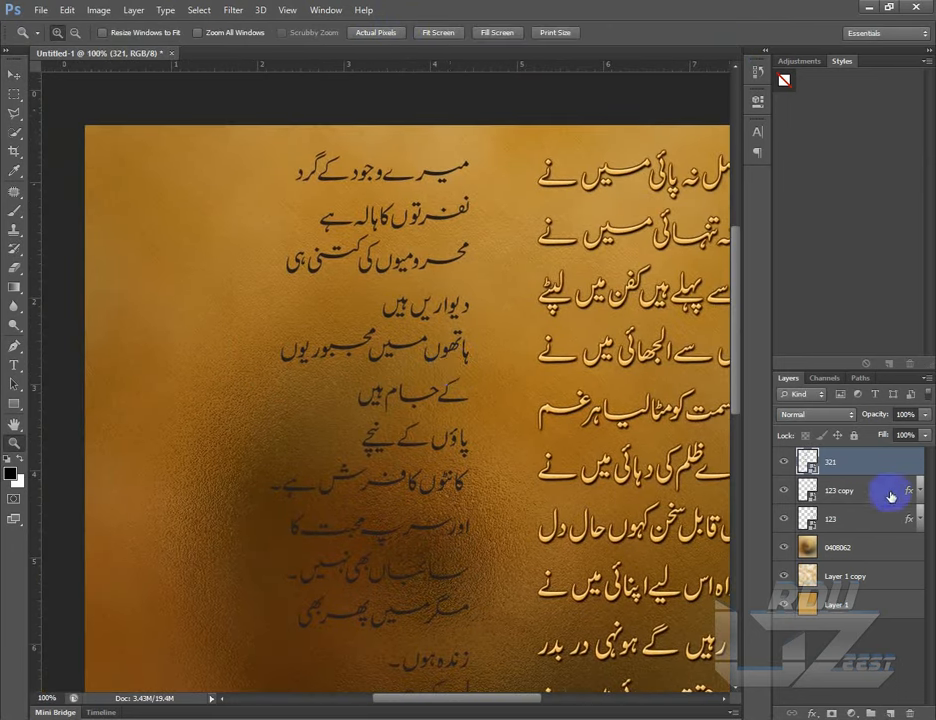
double_click(783, 470)
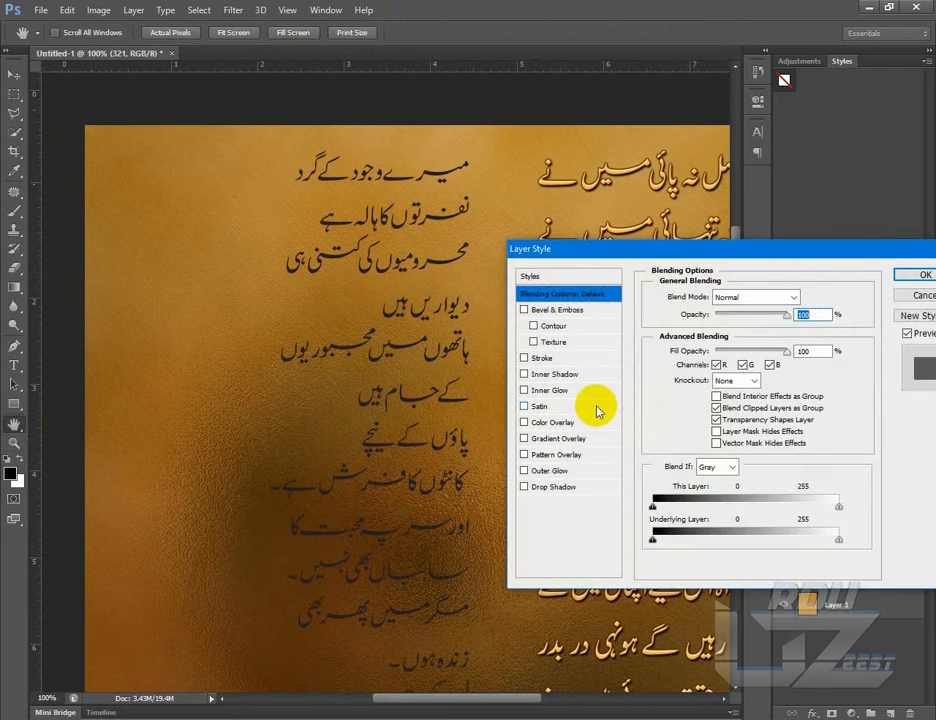
click(560, 423)
click(807, 297)
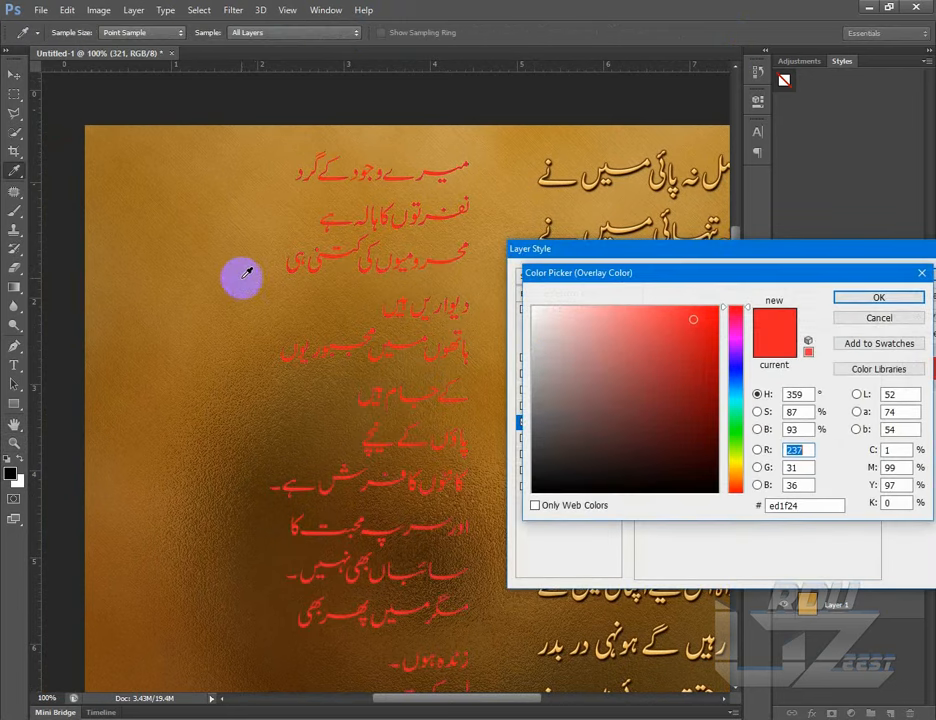
click(257, 446)
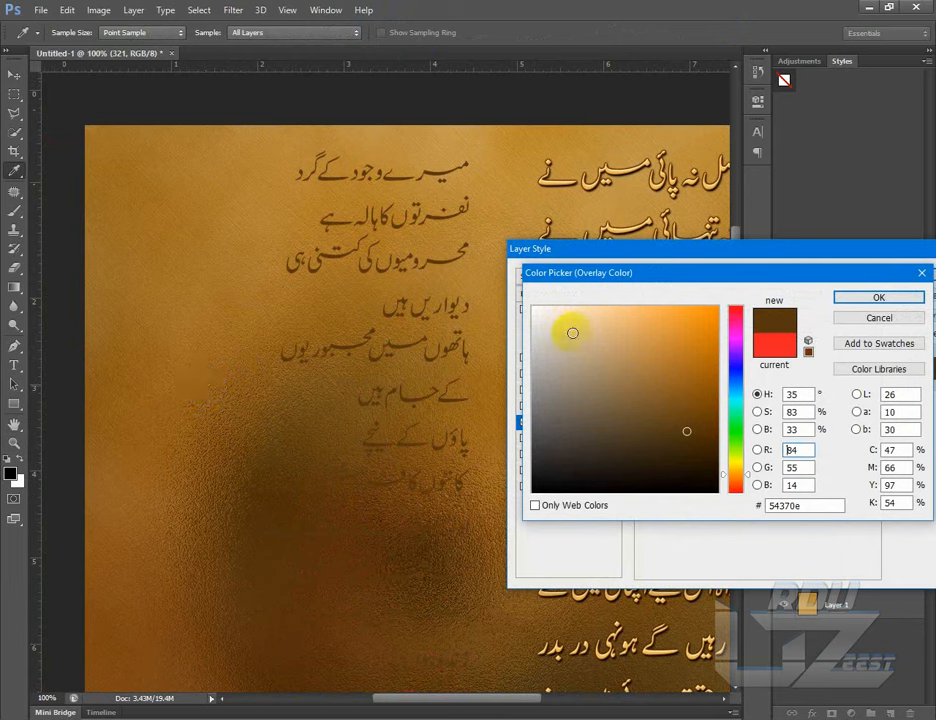
click(649, 329)
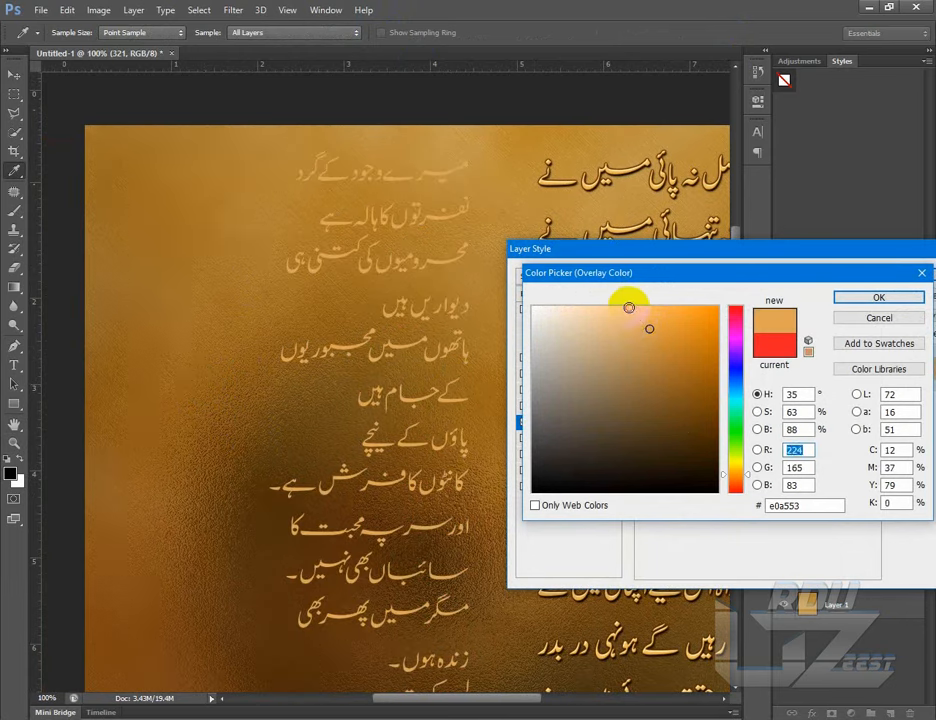
drag(629, 307, 623, 307)
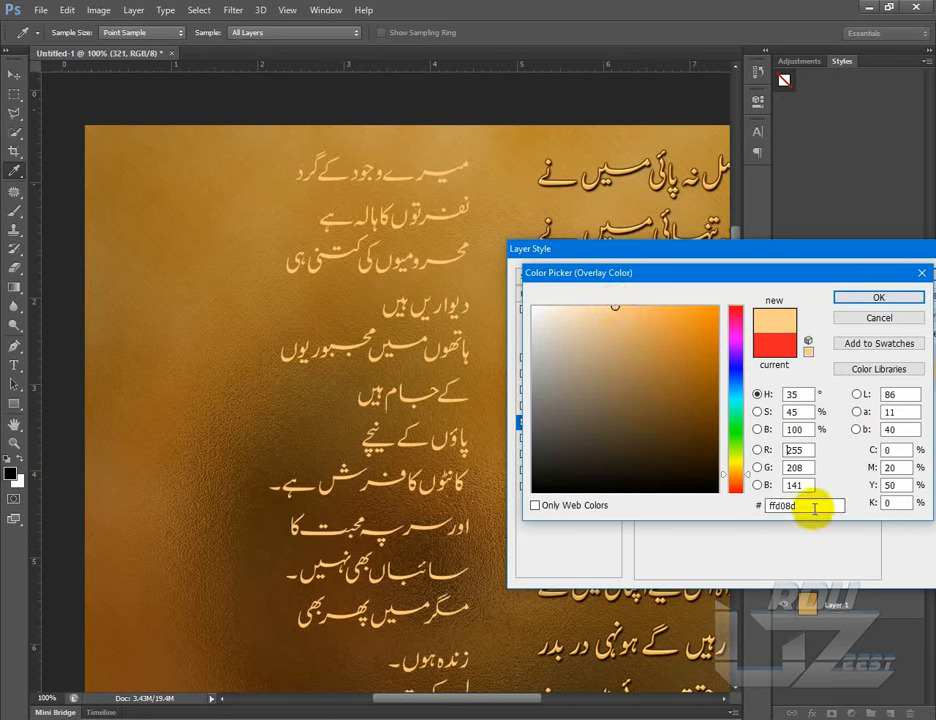
- Copy the overlay colour's hex code and accept the colour
drag(815, 505, 763, 505)
right_click(776, 507)
click(788, 548)
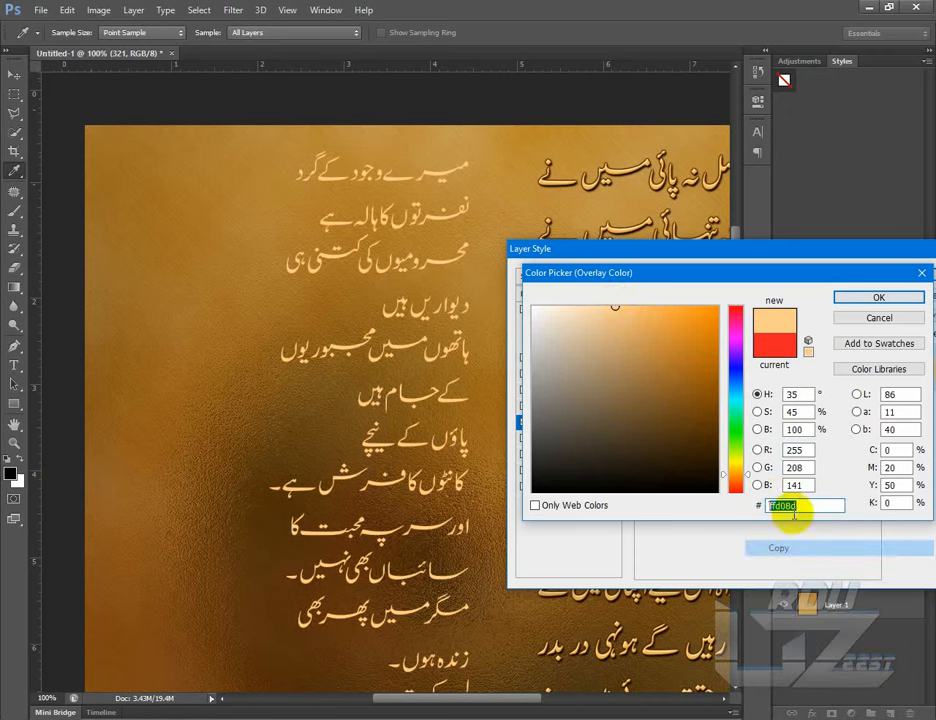
click(872, 298)
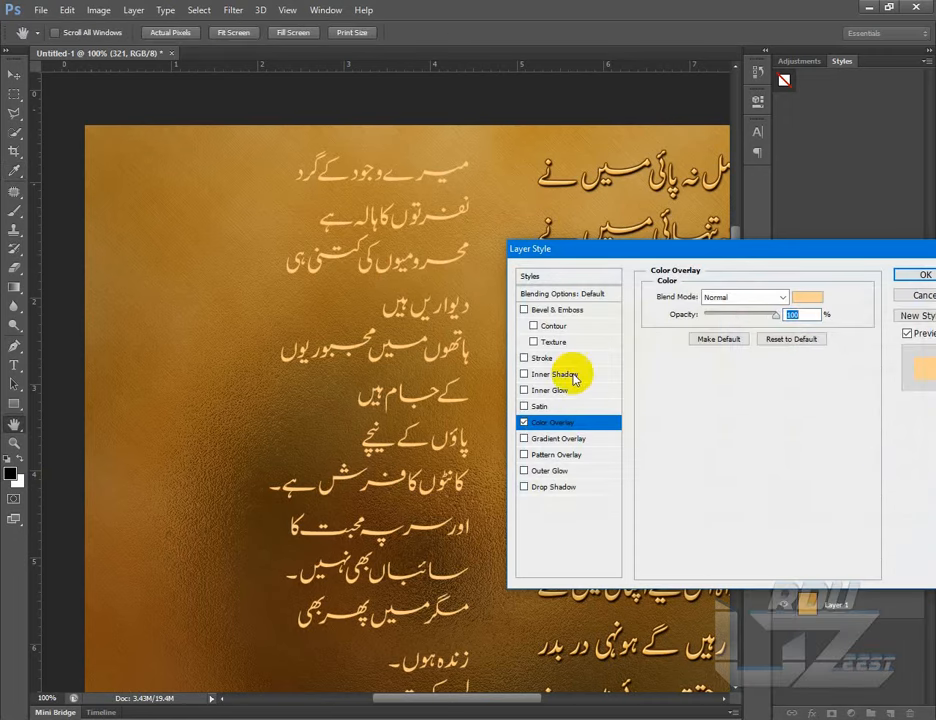
- Add a Drop Shadow to the 321 layer with a distance of 2 px
click(559, 488)
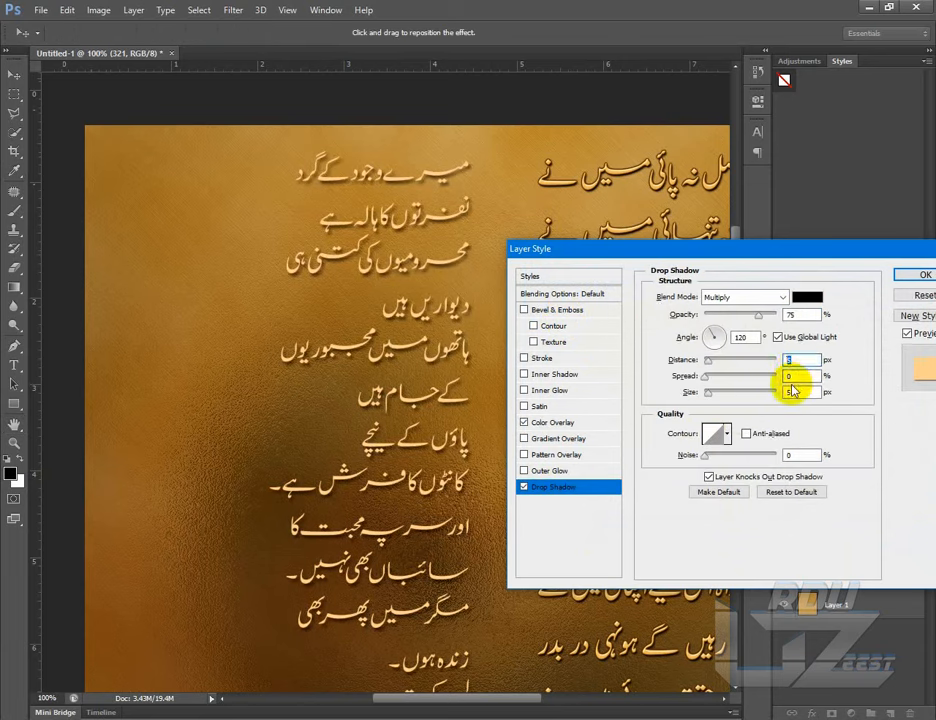
drag(795, 360, 780, 360)
text(2)
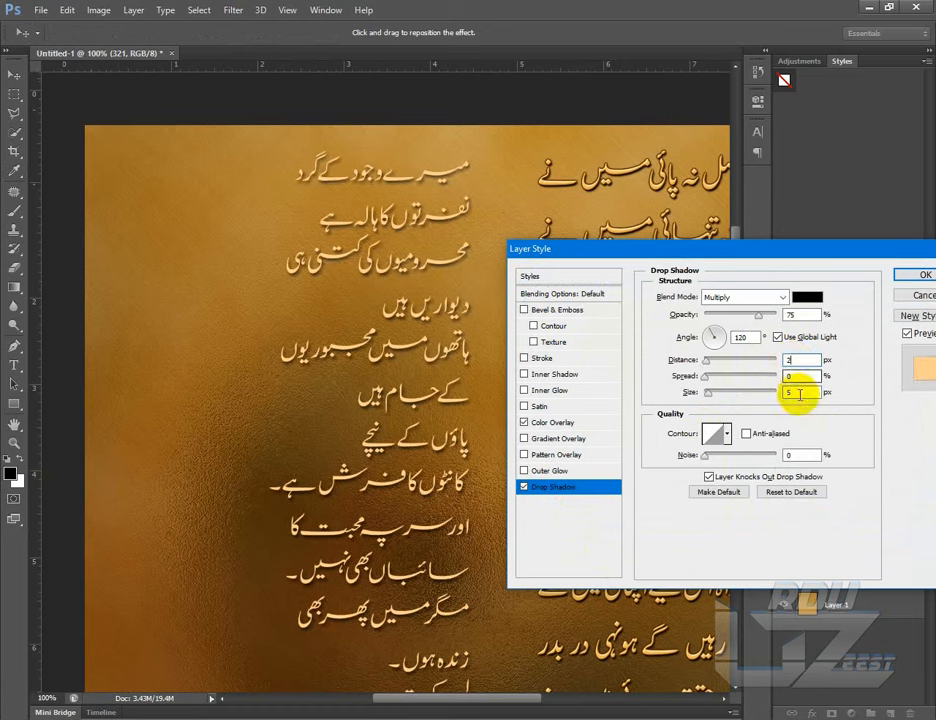
- Add Bevel & Emboss with a size of 2 px and use the copied ffd08d as its highlight colour
click(555, 310)
text(2)
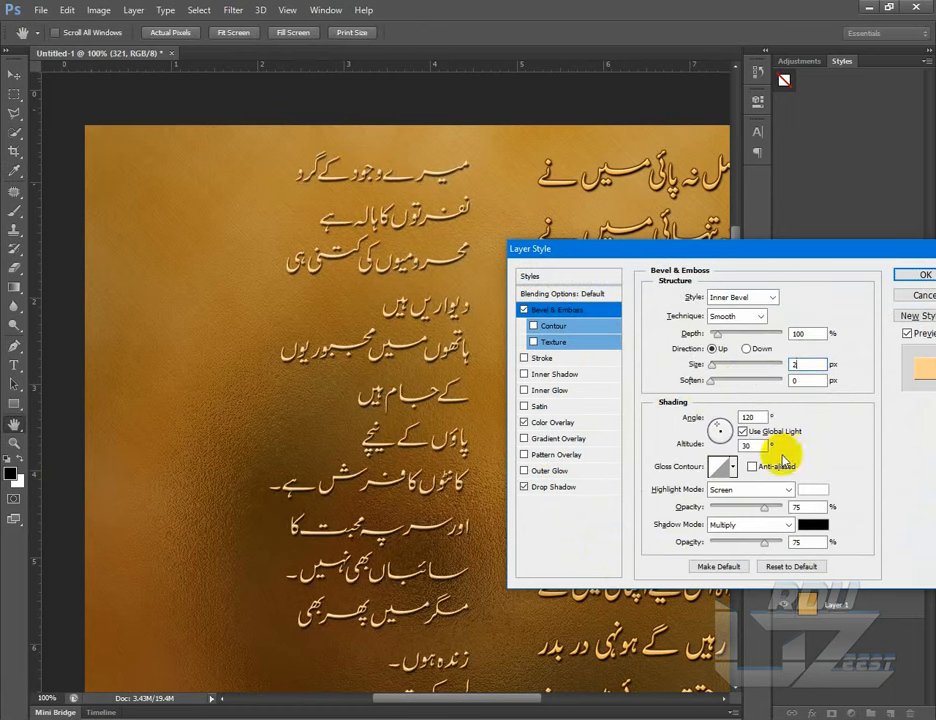
click(810, 490)
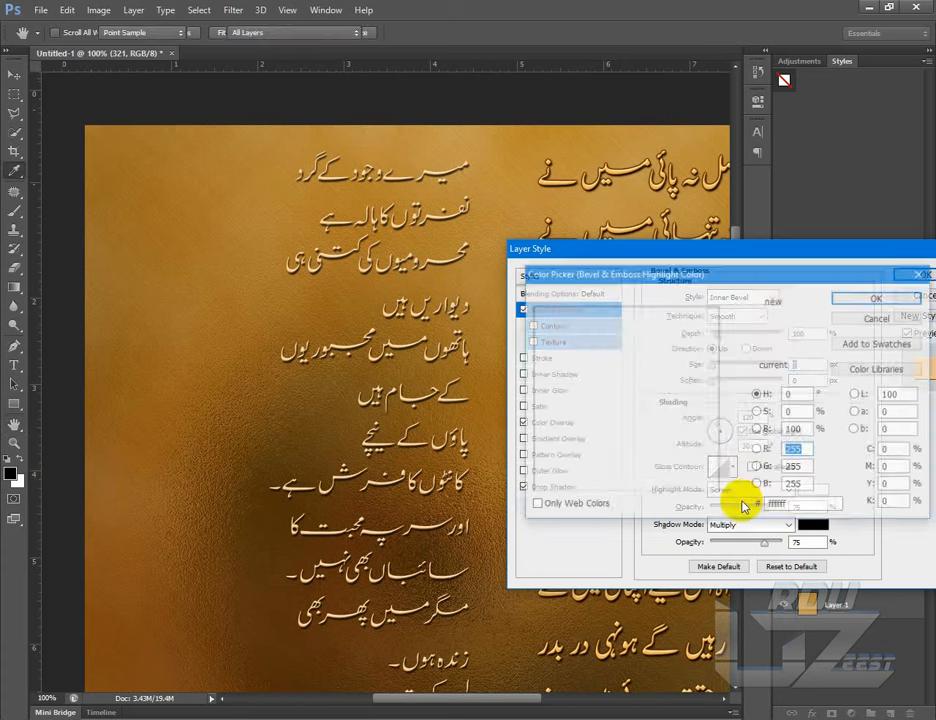
right_click(776, 506)
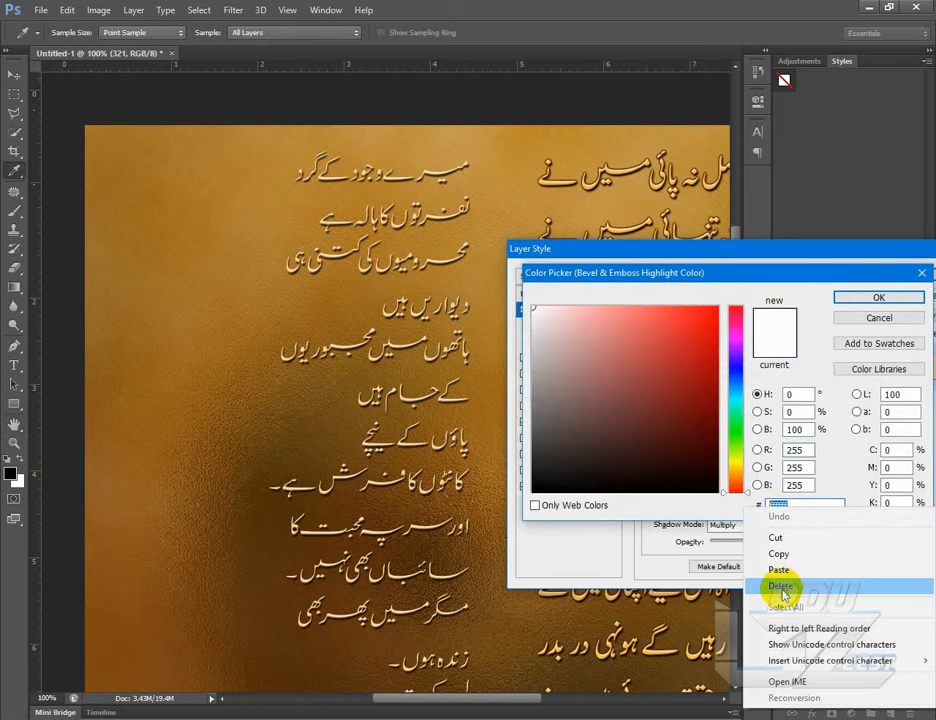
click(777, 568)
click(870, 298)
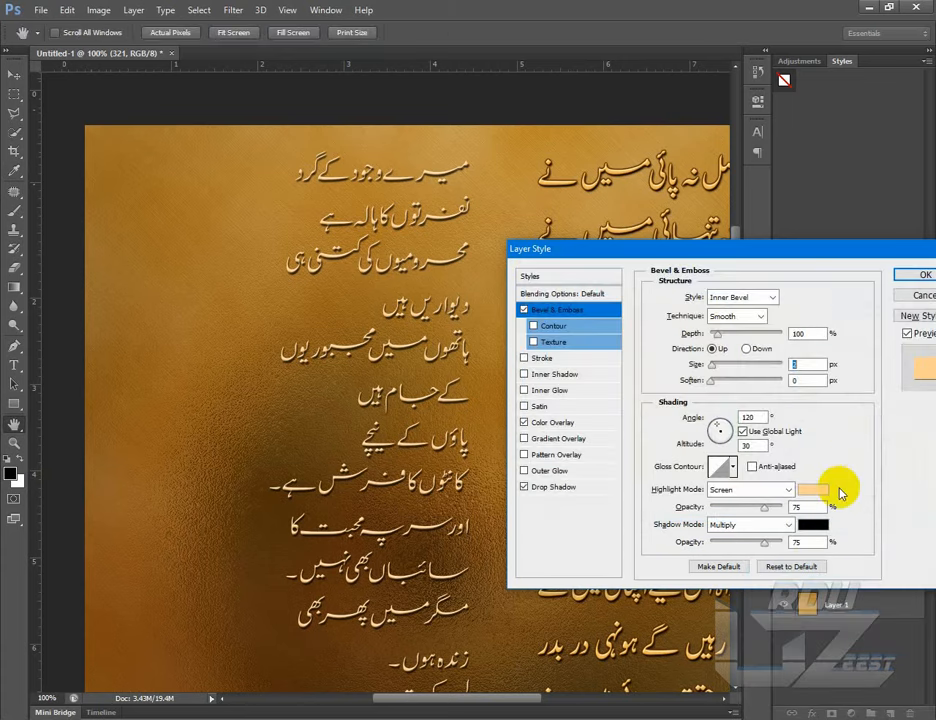
- Set the bevel's shadow colour to the dark orange b56a00
click(812, 524)
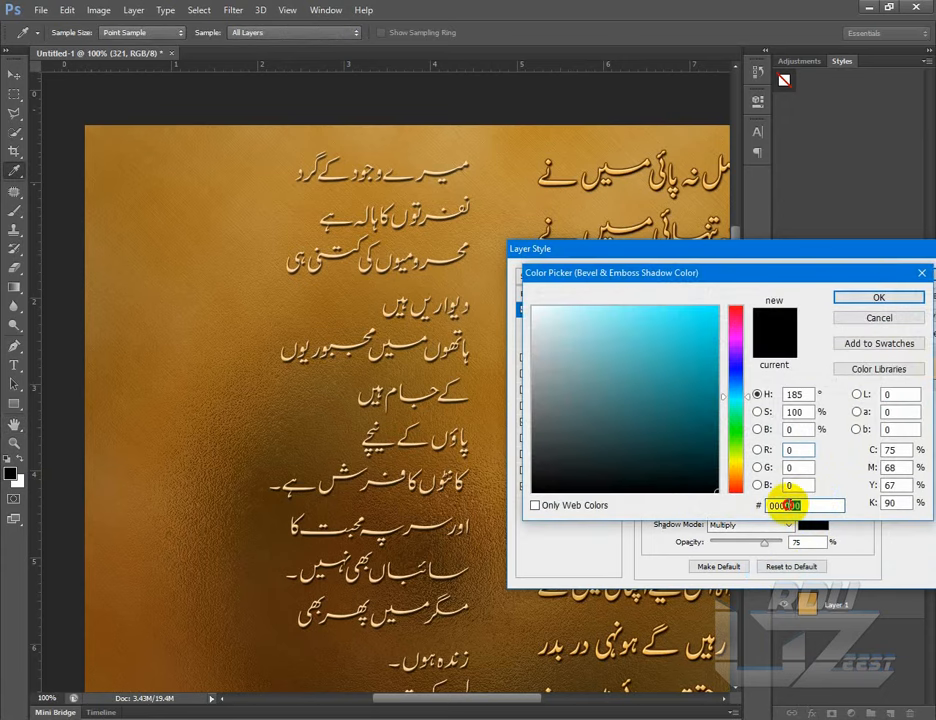
right_click(768, 506)
click(806, 565)
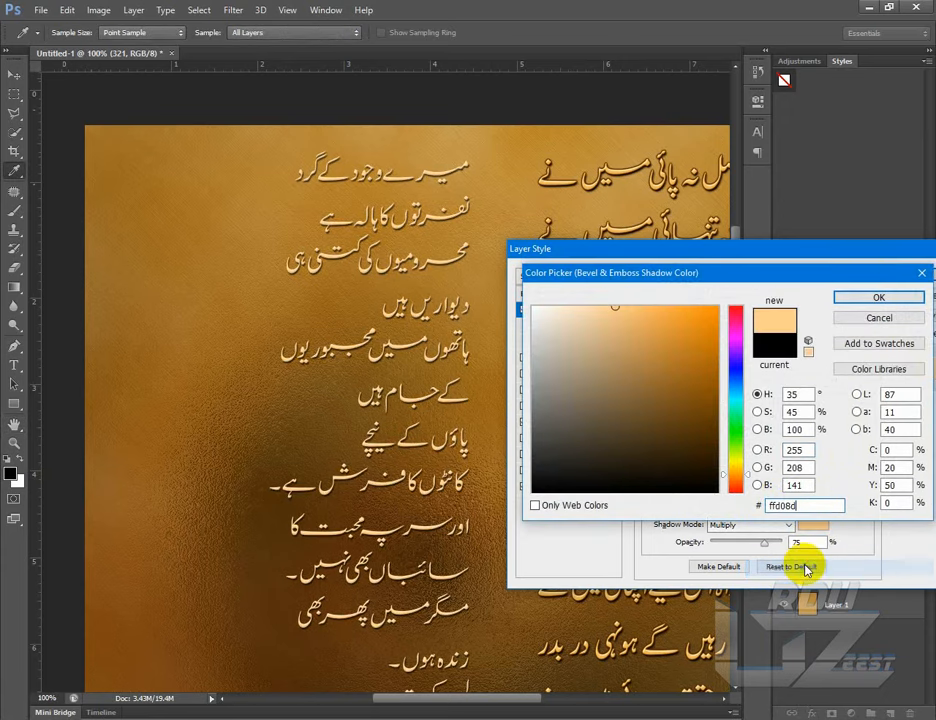
drag(705, 344, 719, 359)
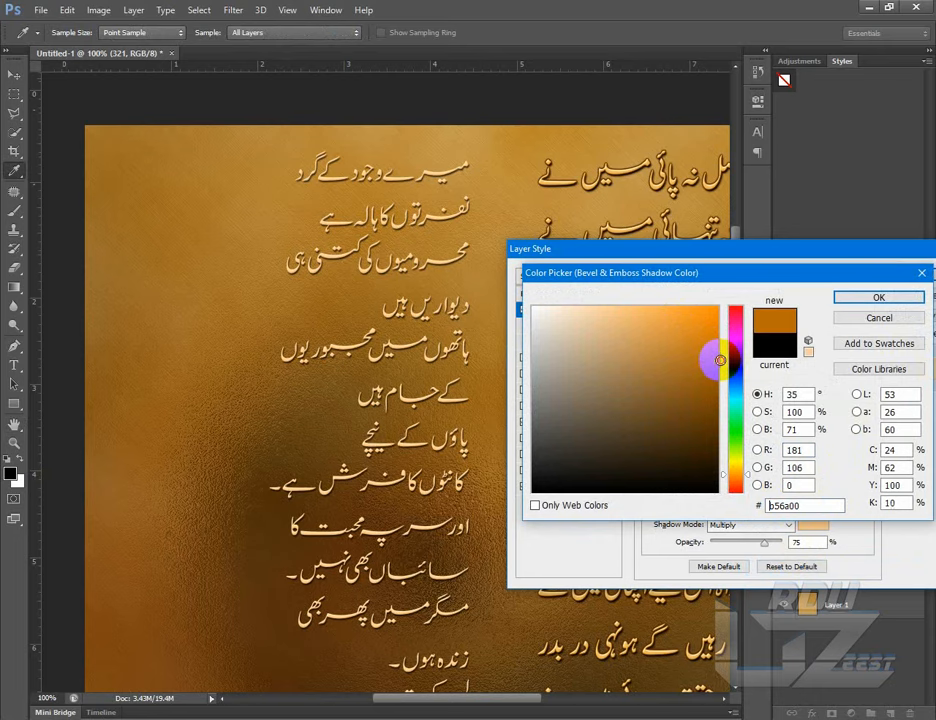
click(842, 297)
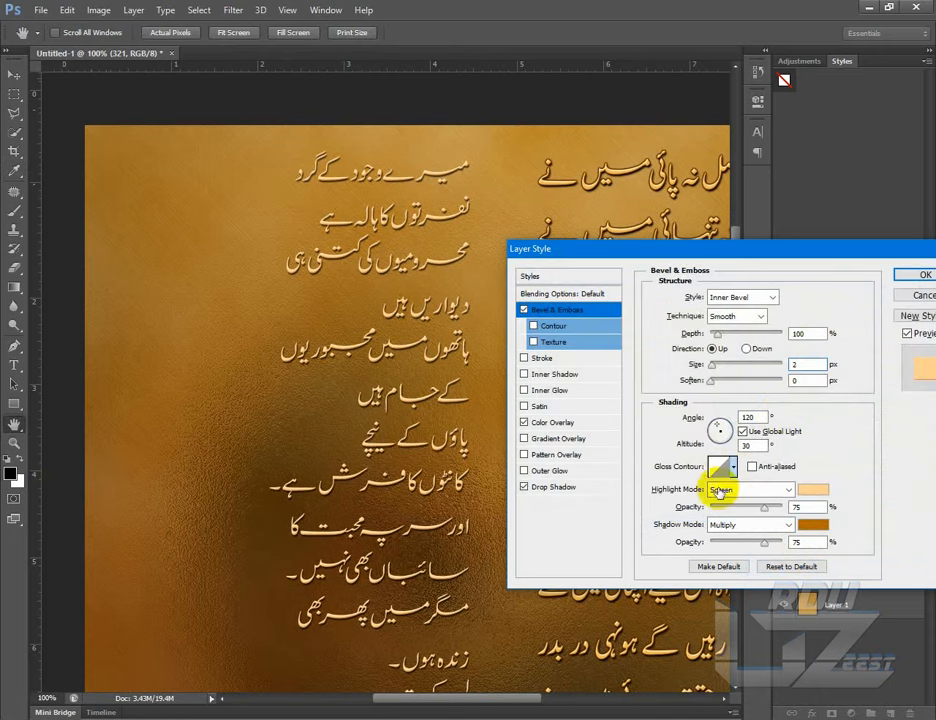
- Set the bevel's gloss contour to Cone - Inverted and its shadow colour to e29a33
click(733, 466)
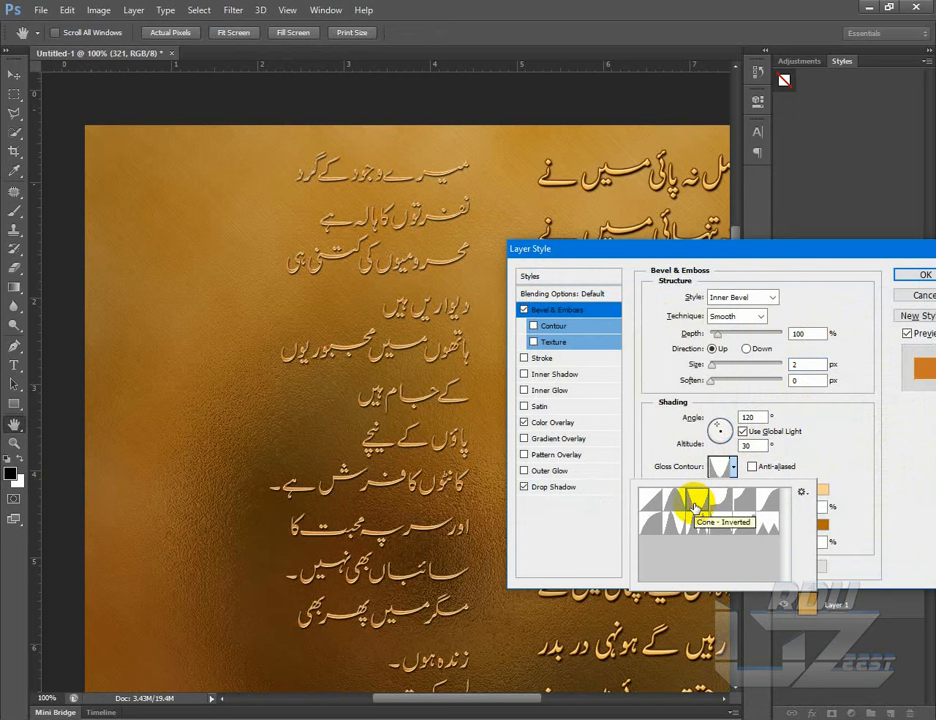
click(844, 477)
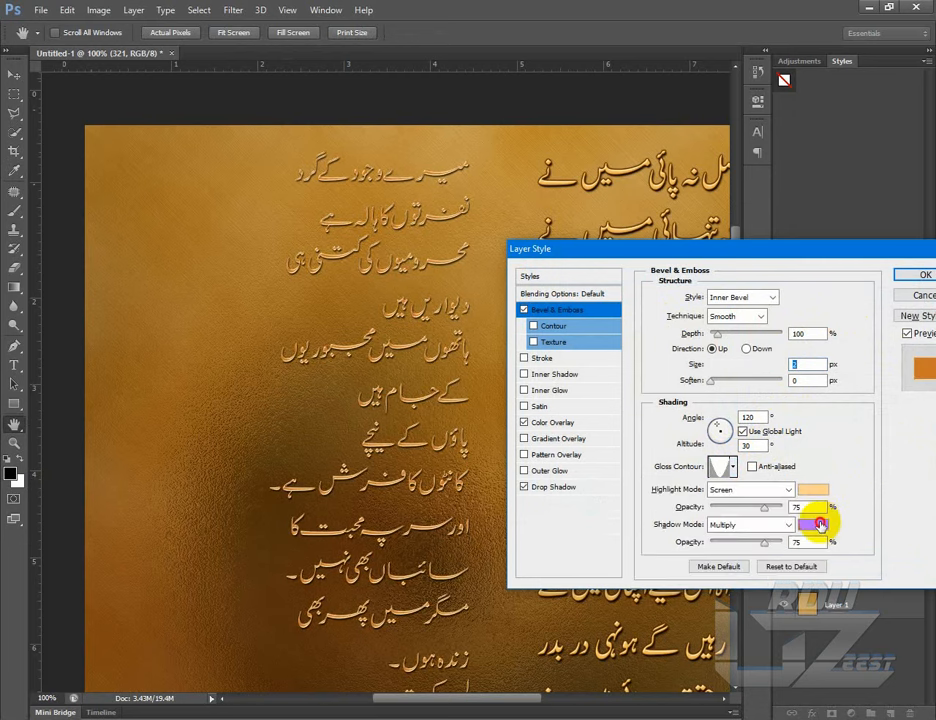
click(819, 523)
click(712, 333)
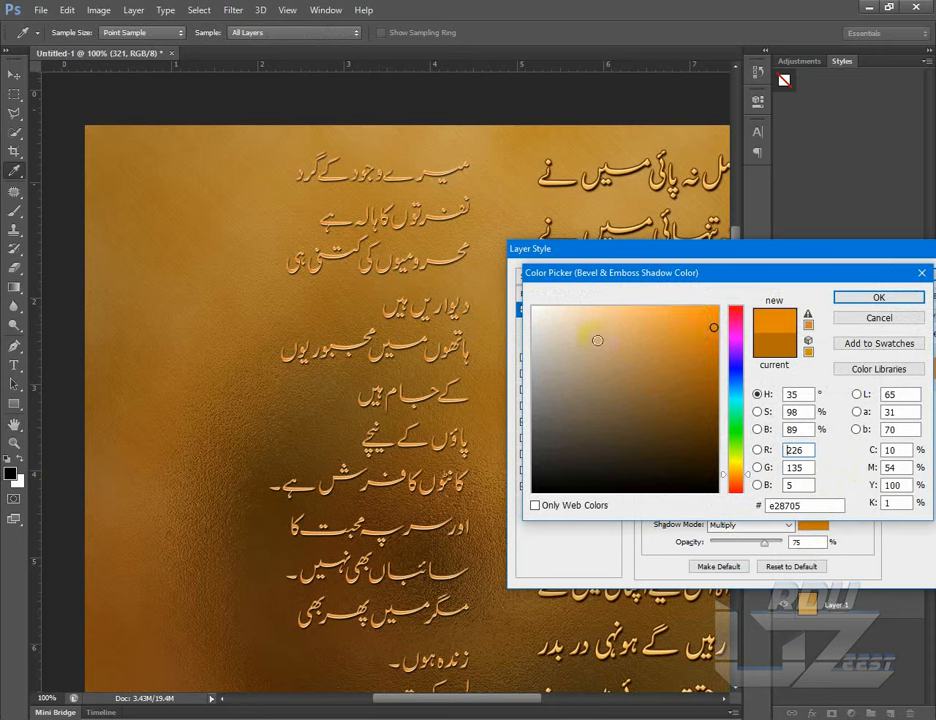
click(676, 327)
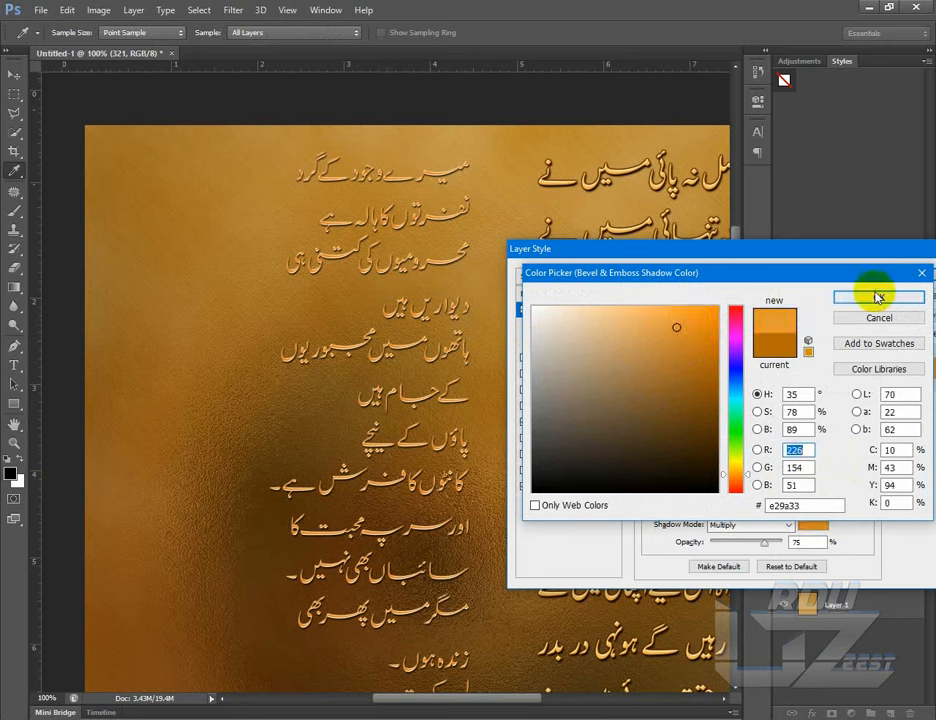
click(838, 298)
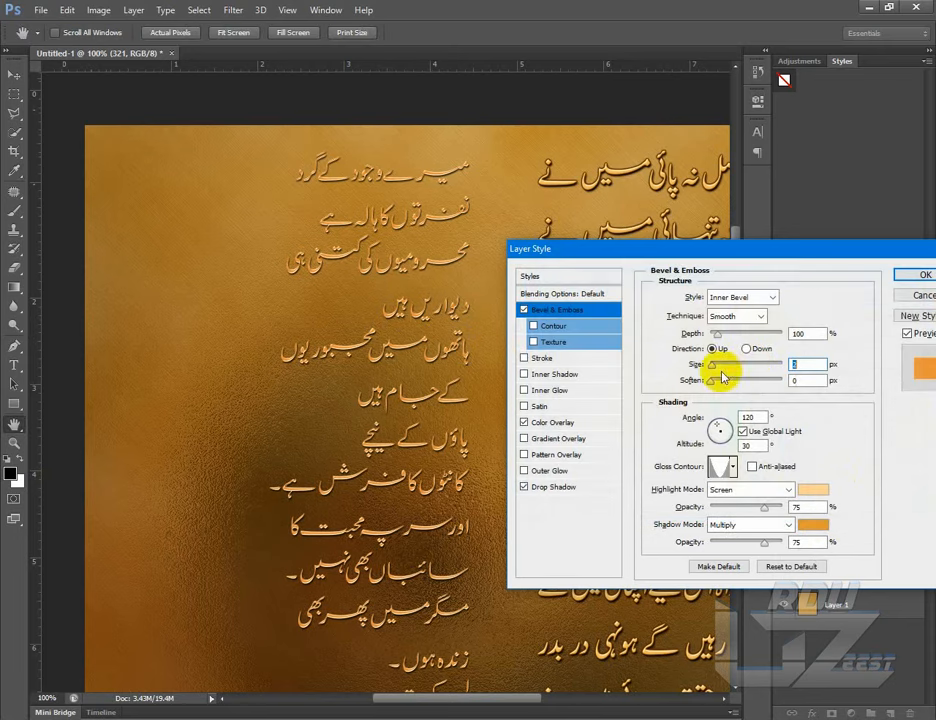
- Add an Outer Glow in Normal blend mode with the dark red 420000 as its colour
click(548, 471)
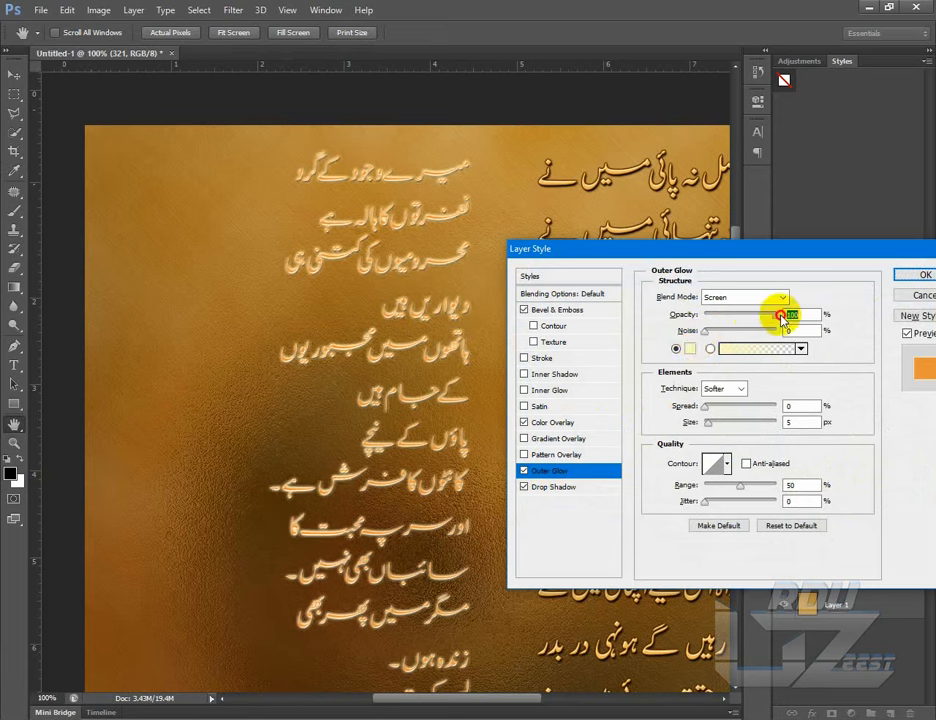
click(781, 300)
click(737, 313)
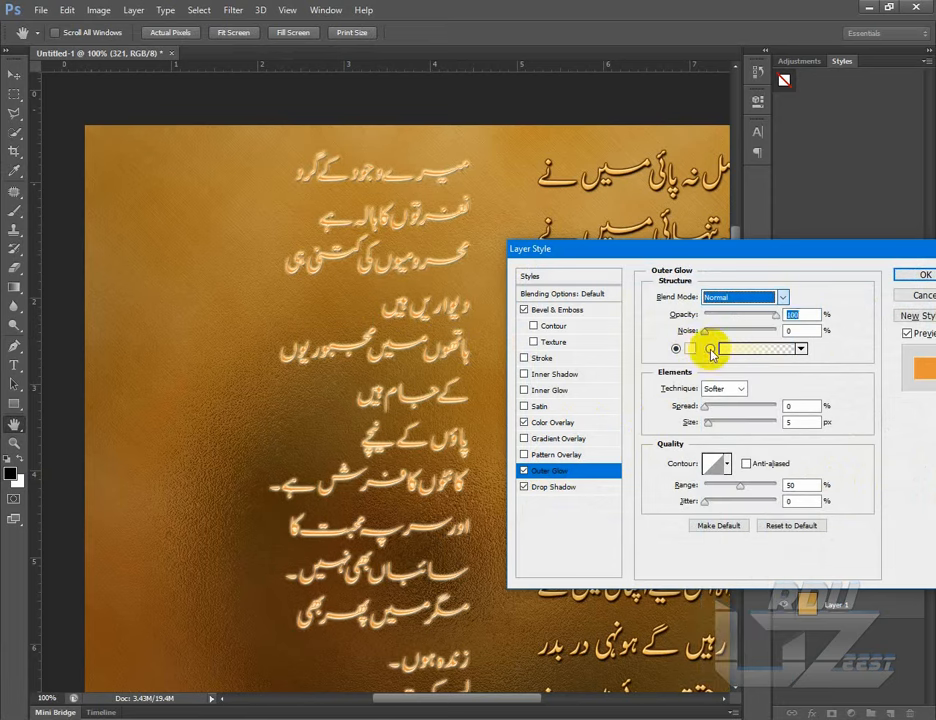
click(692, 350)
click(735, 306)
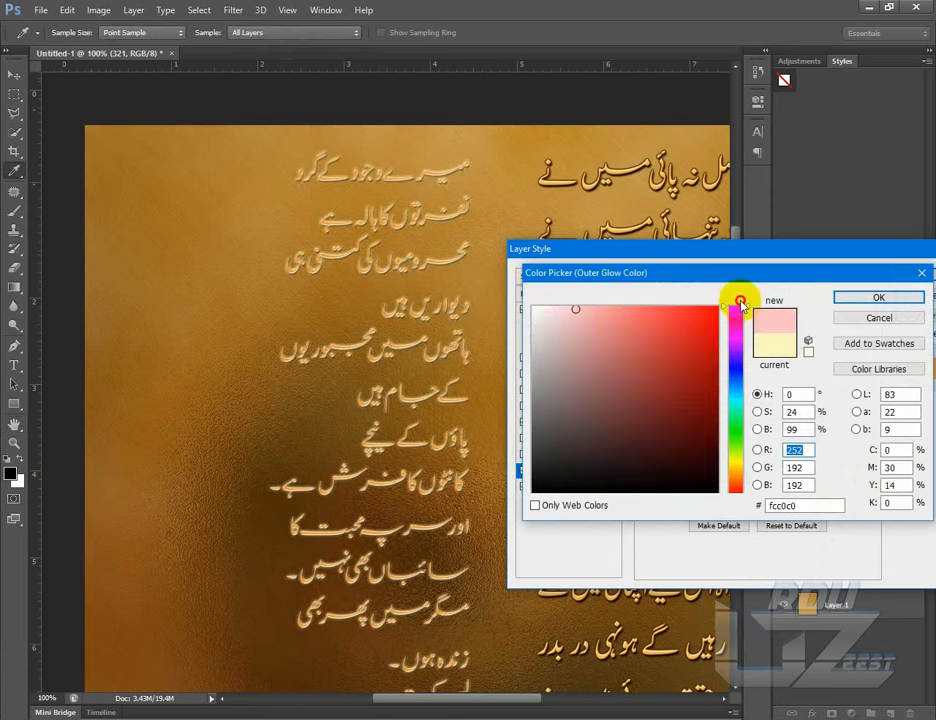
click(719, 397)
drag(723, 397, 714, 443)
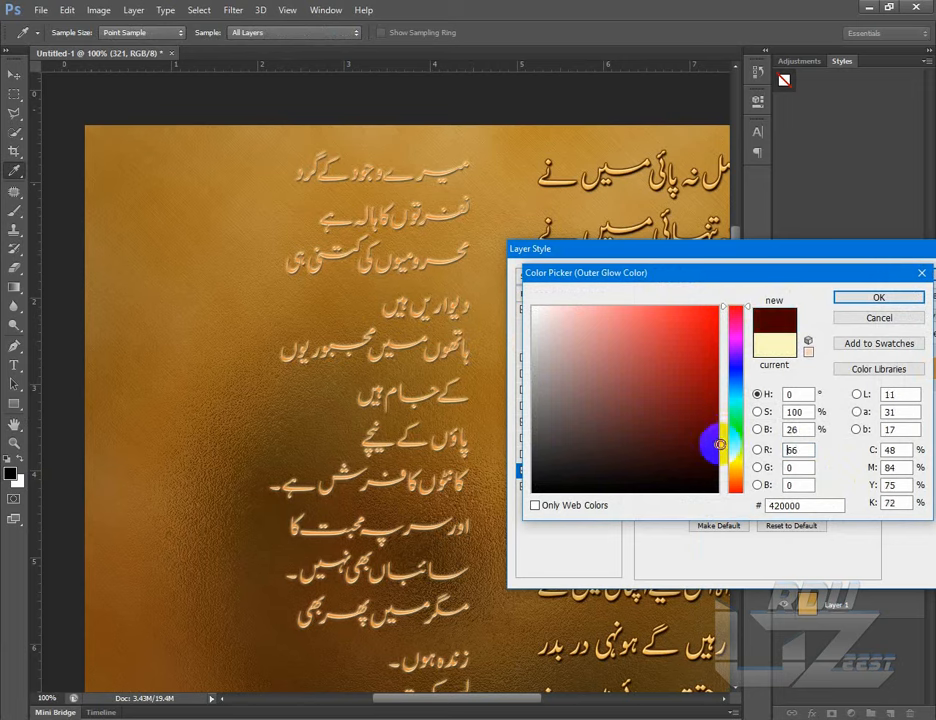
click(840, 297)
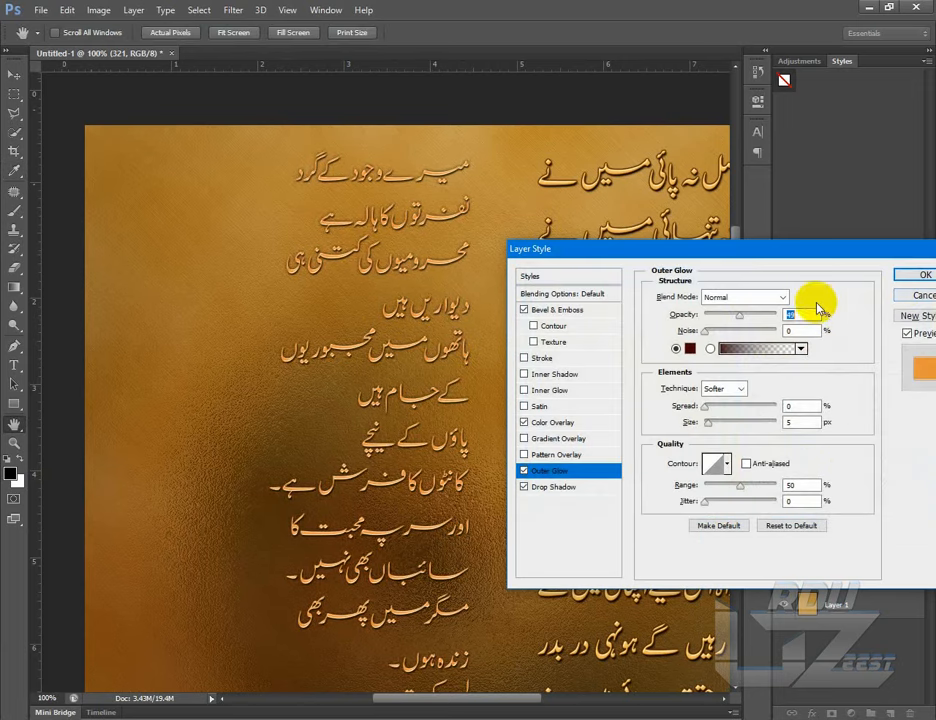
- Set the outer glow's opacity to 100% and its size to 2 px
drag(743, 325, 794, 309)
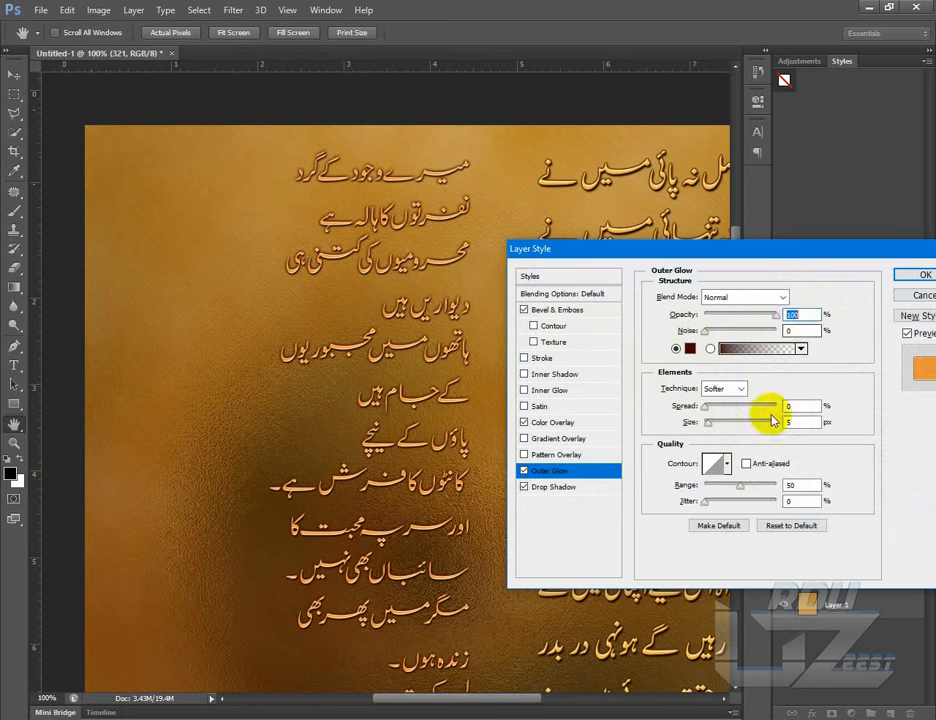
click(792, 422)
drag(795, 422, 786, 424)
text(3)
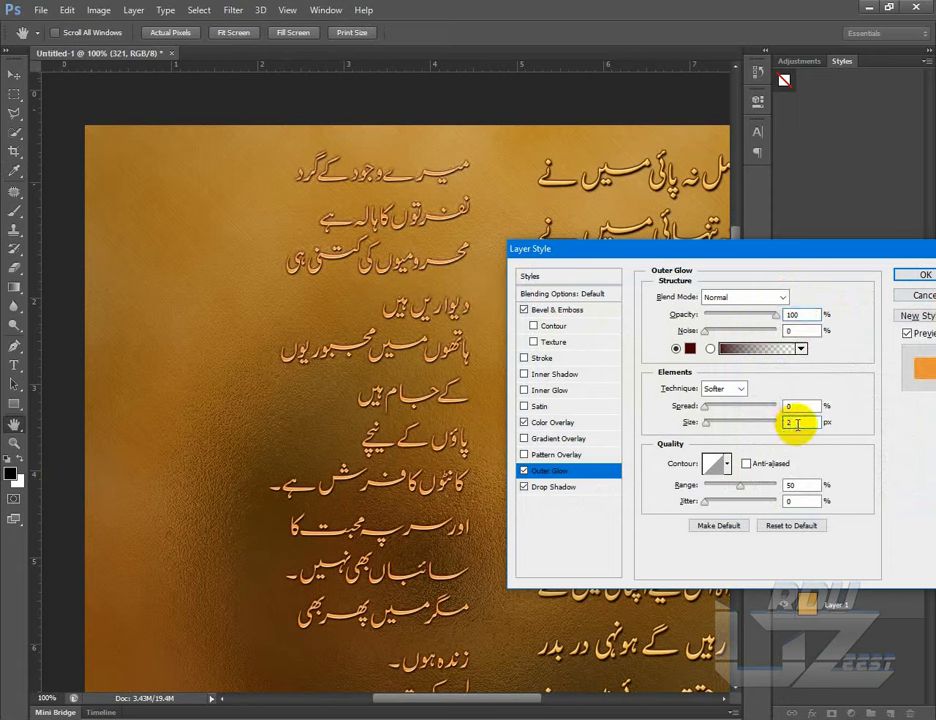
- Add a 1 px outside Stroke and set its colour to the dark brown 5a3500
click(560, 358)
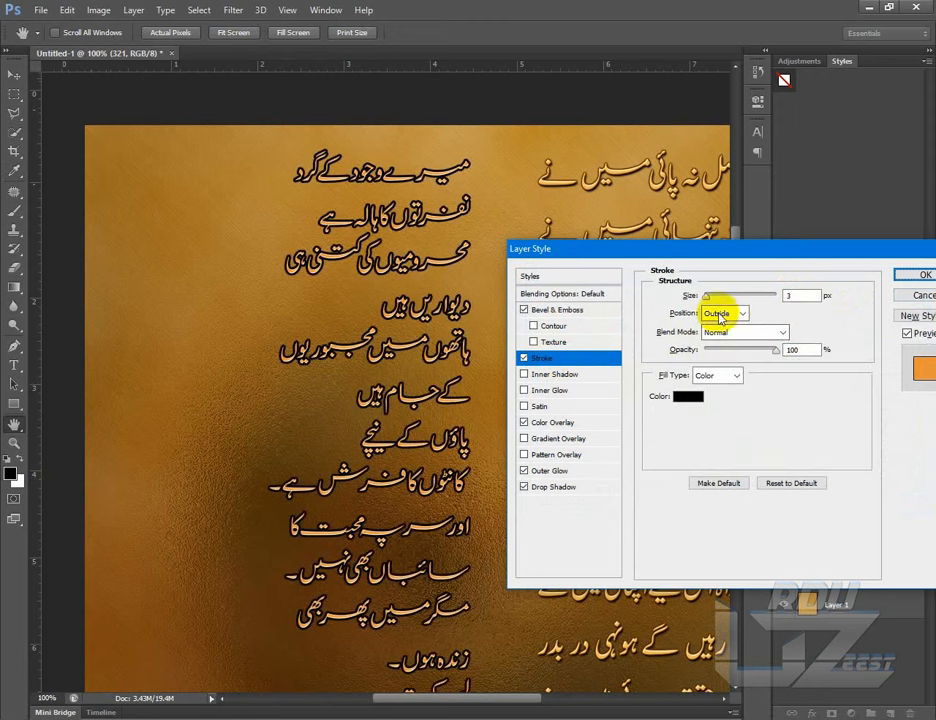
drag(708, 300, 697, 299)
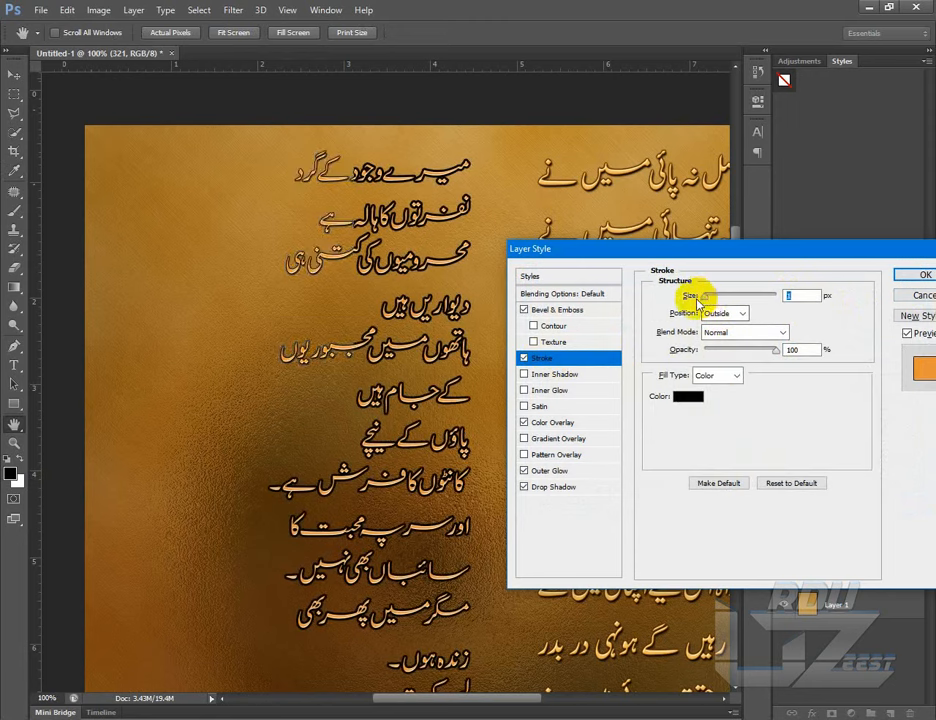
click(687, 401)
double_click(800, 506)
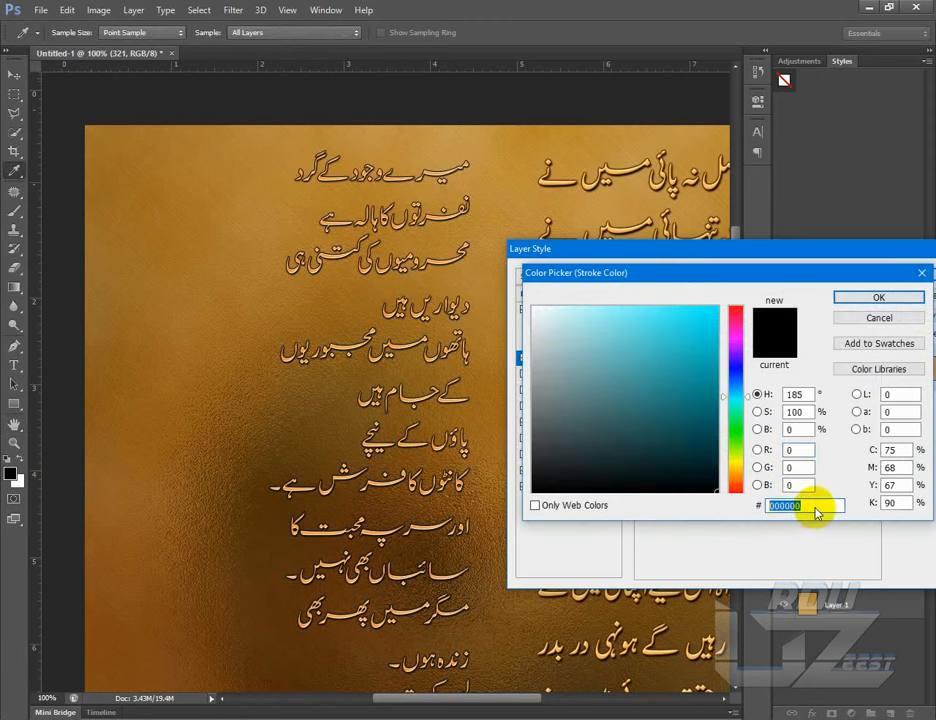
right_click(817, 512)
click(794, 569)
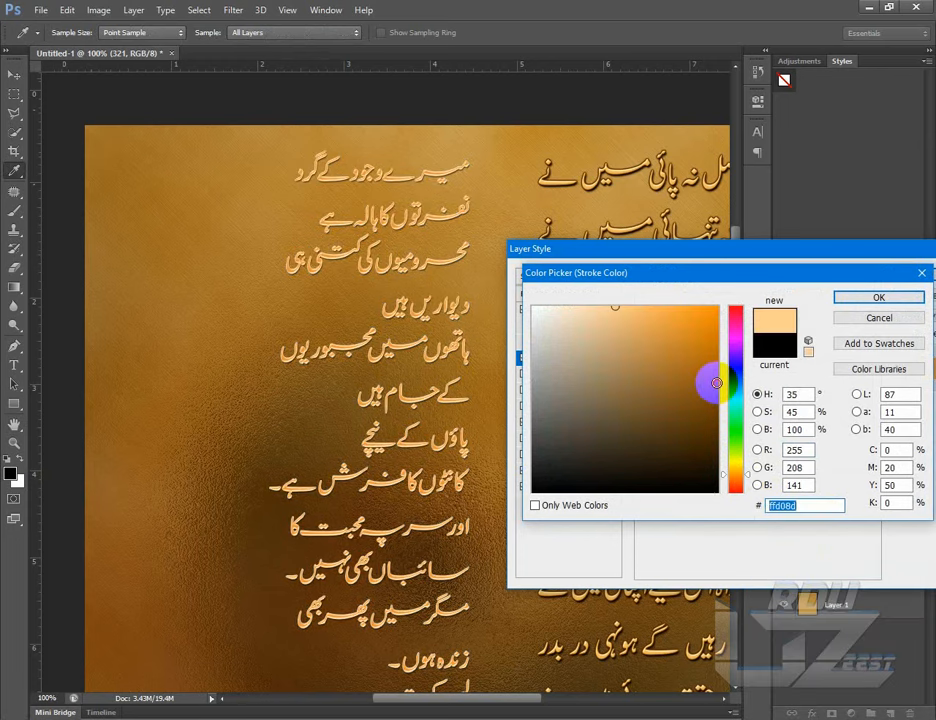
click(722, 423)
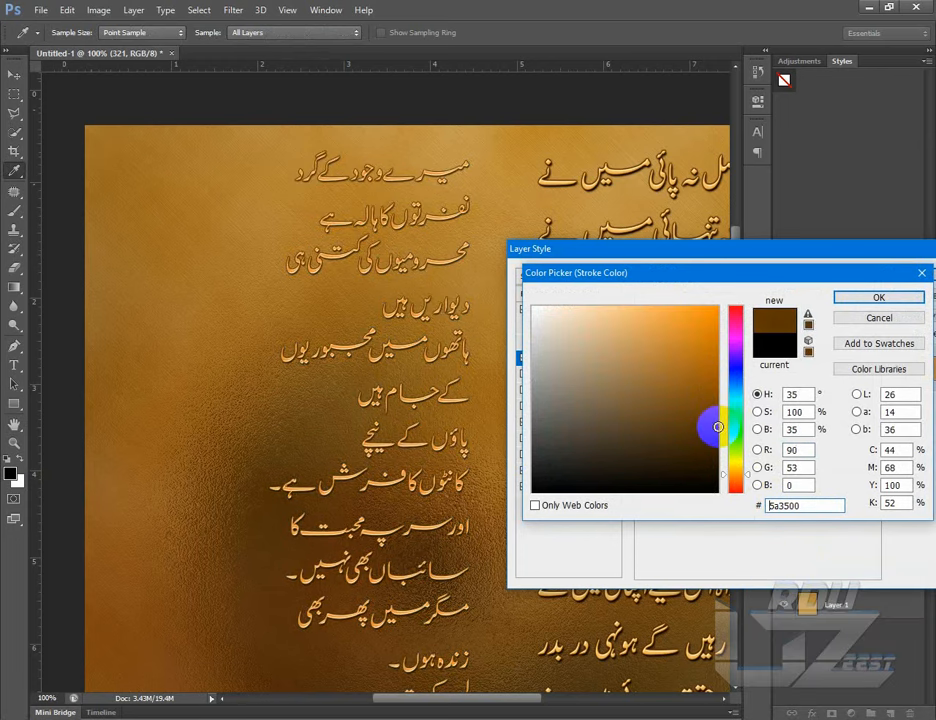
click(878, 300)
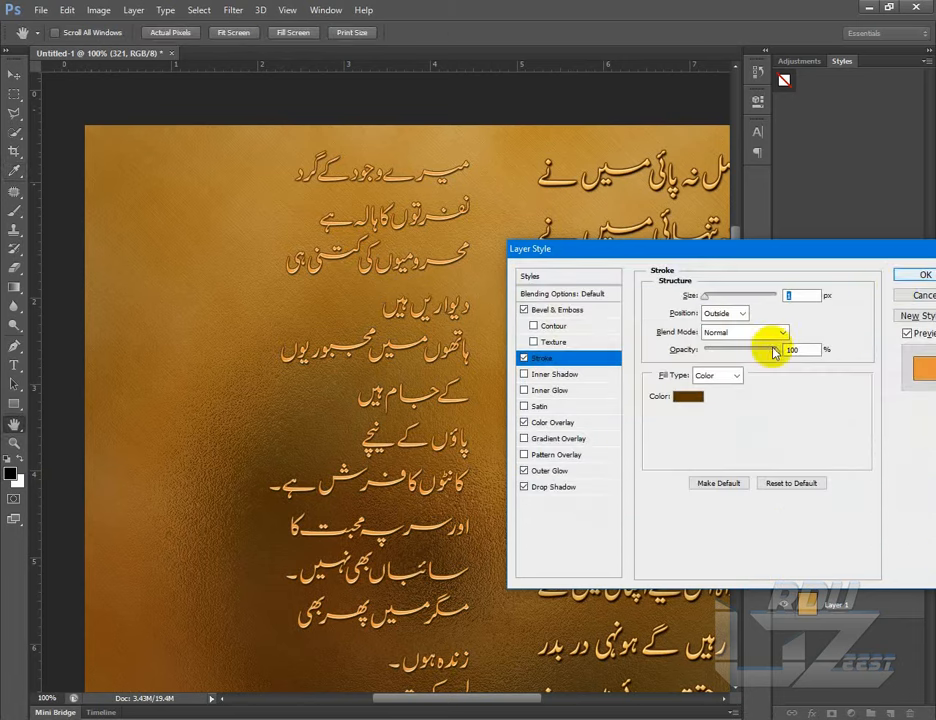
- Add an Inner Shadow in Overlay blend mode at 100% opacity
click(550, 373)
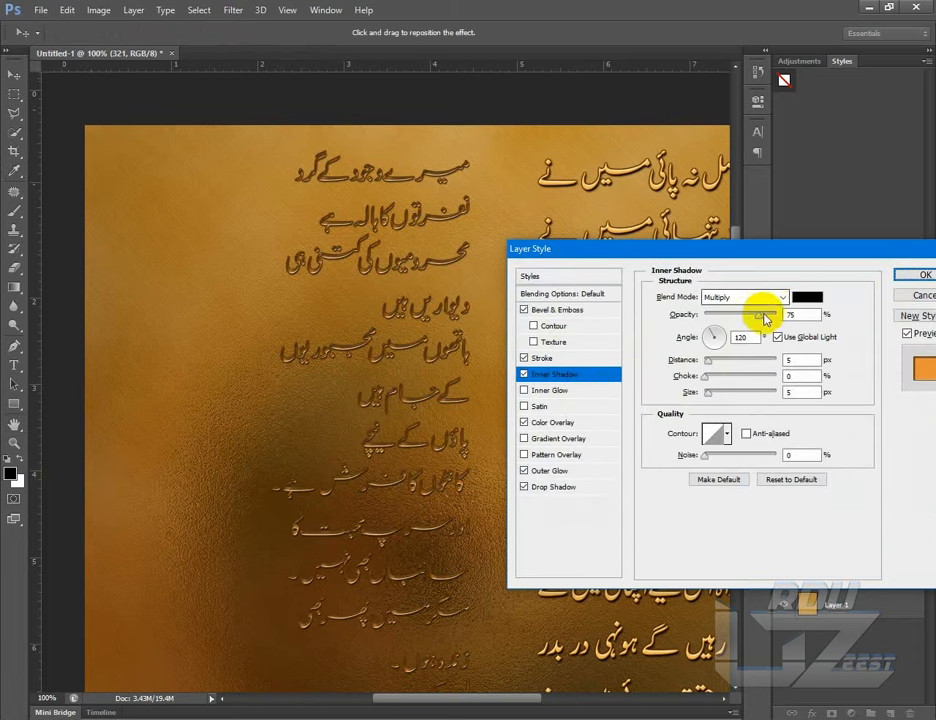
click(780, 300)
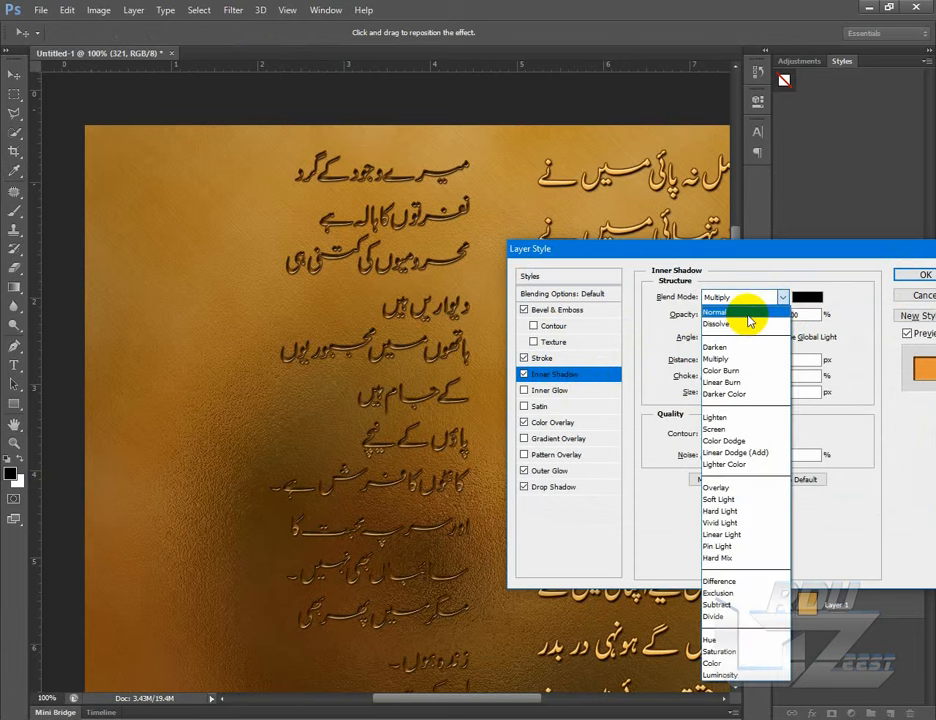
click(745, 488)
- Set the inner shadow's colour to the pale yellow fffb8f
click(810, 298)
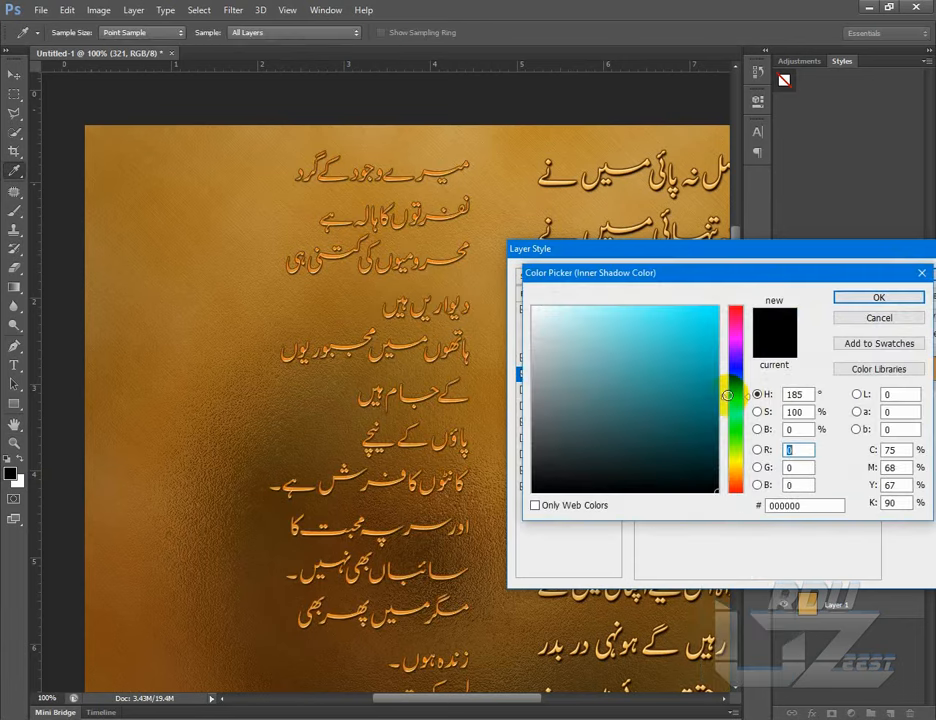
drag(724, 403, 714, 458)
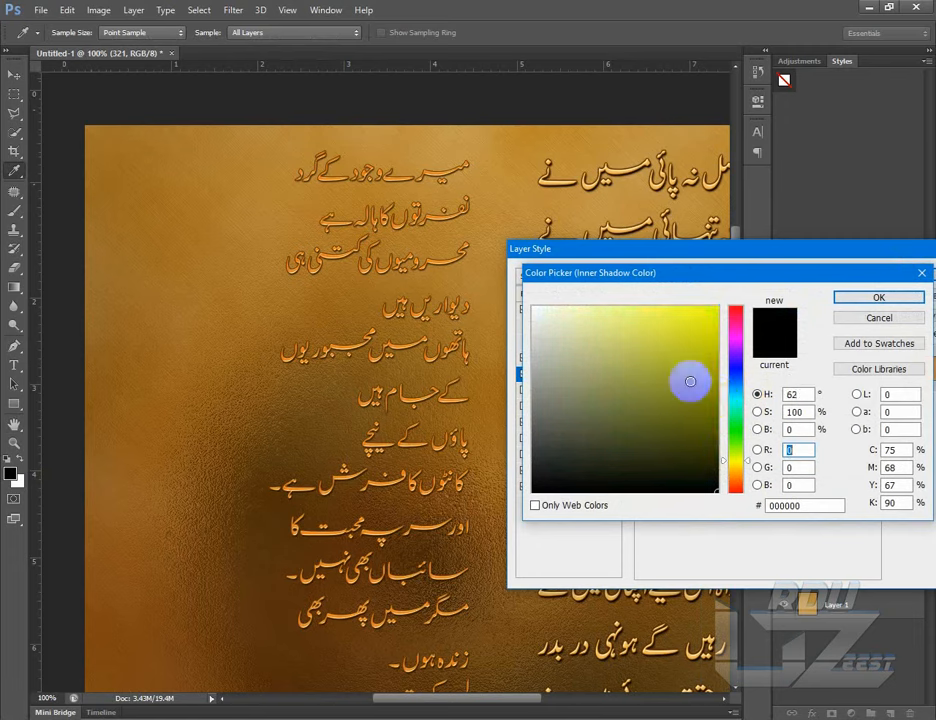
drag(689, 380, 720, 305)
drag(717, 447, 724, 467)
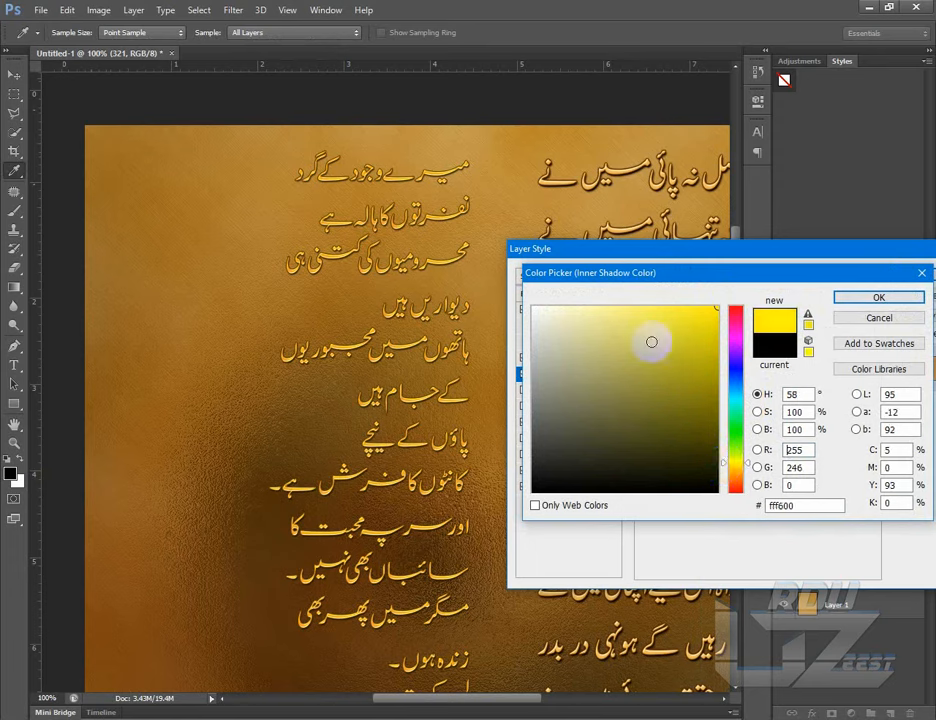
drag(627, 314, 618, 307)
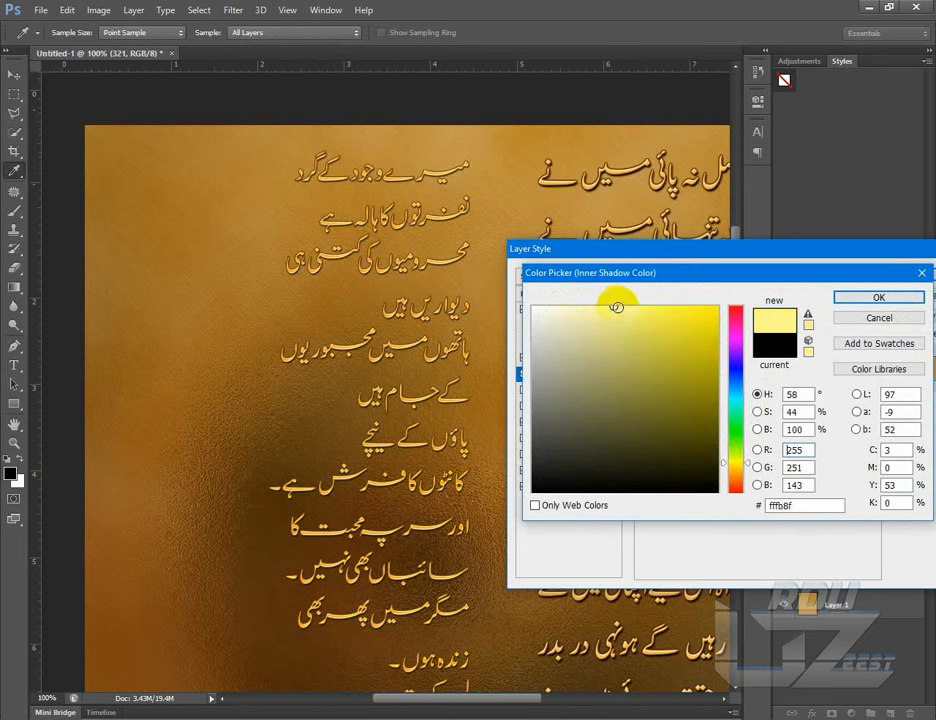
click(868, 297)
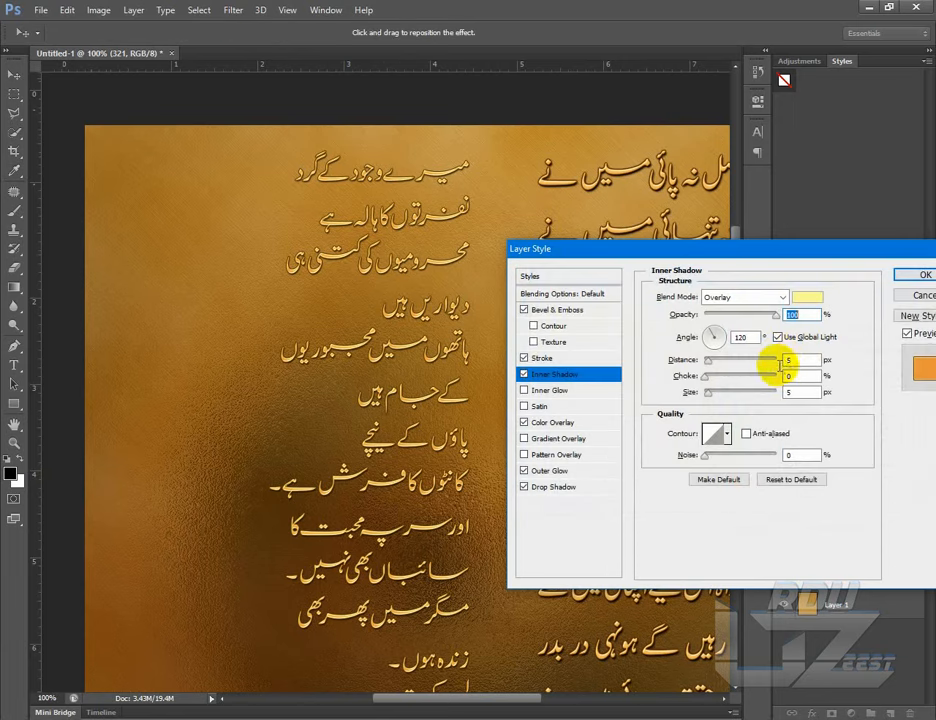
- Set the inner shadow's distance and size to 2 px and its opacity to 40%, and apply the layer style
click(787, 360)
text(2)
drag(797, 394, 783, 397)
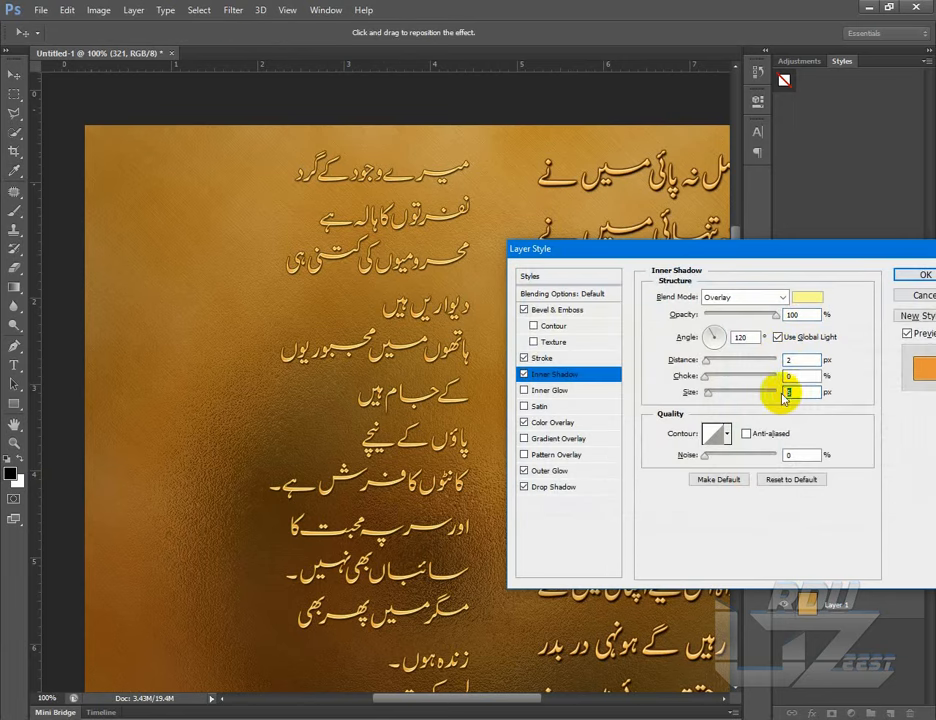
text(2)
click(729, 316)
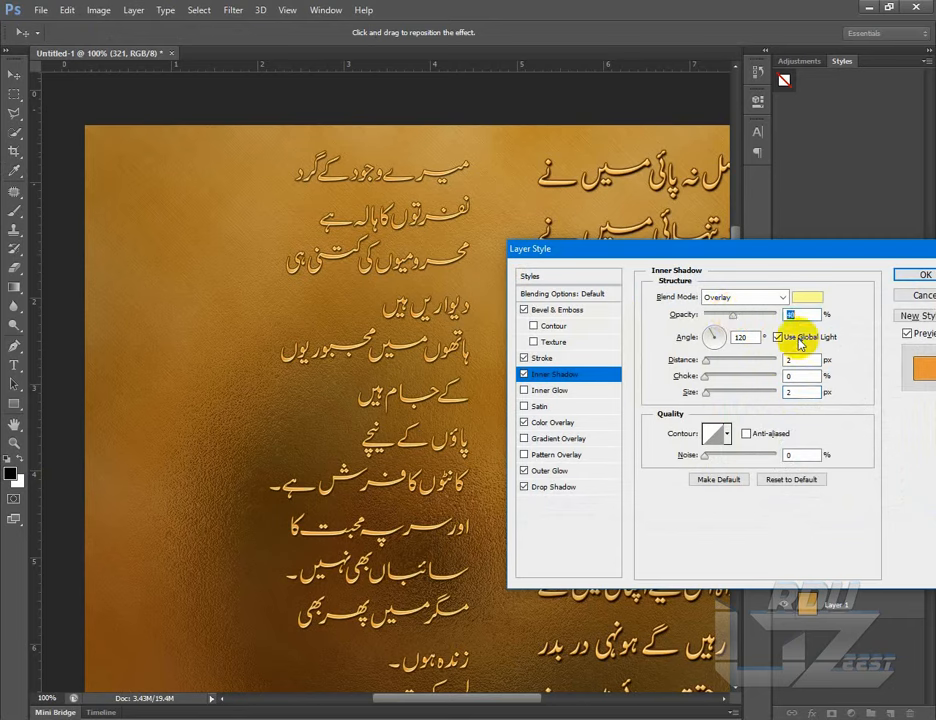
click(917, 281)
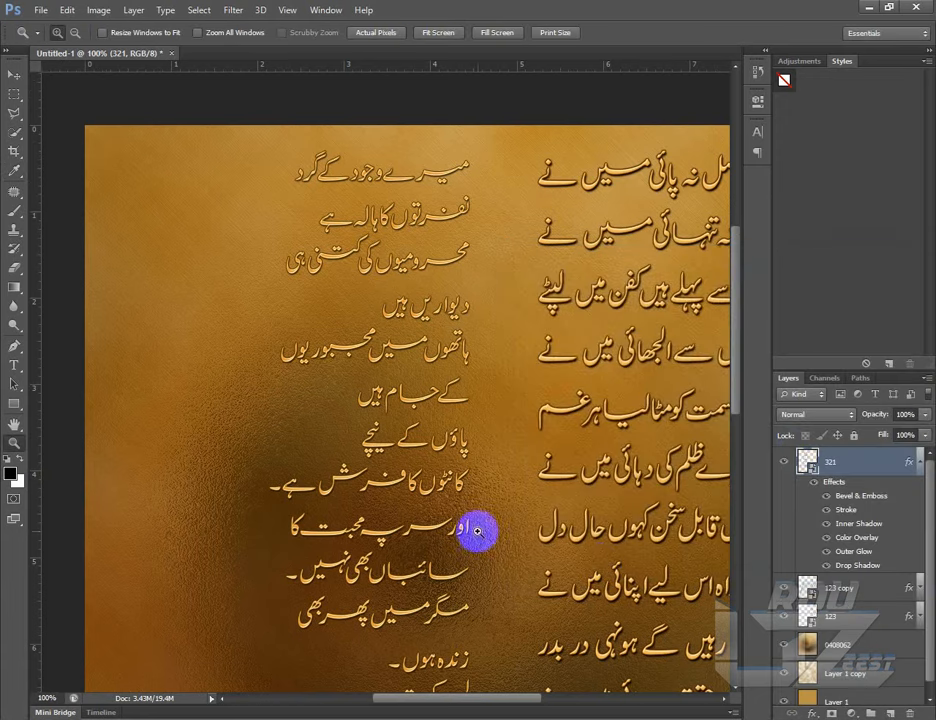
- Collapse the 321 layer's effects list, duplicate the layer and place the copy beneath the original
drag(738, 305, 736, 330)
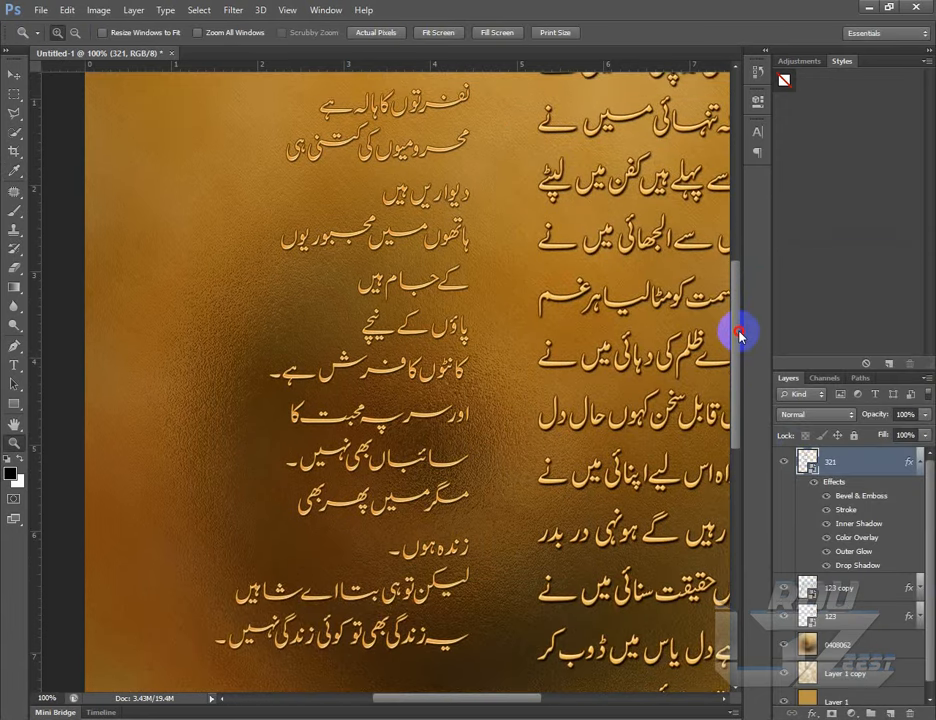
click(918, 464)
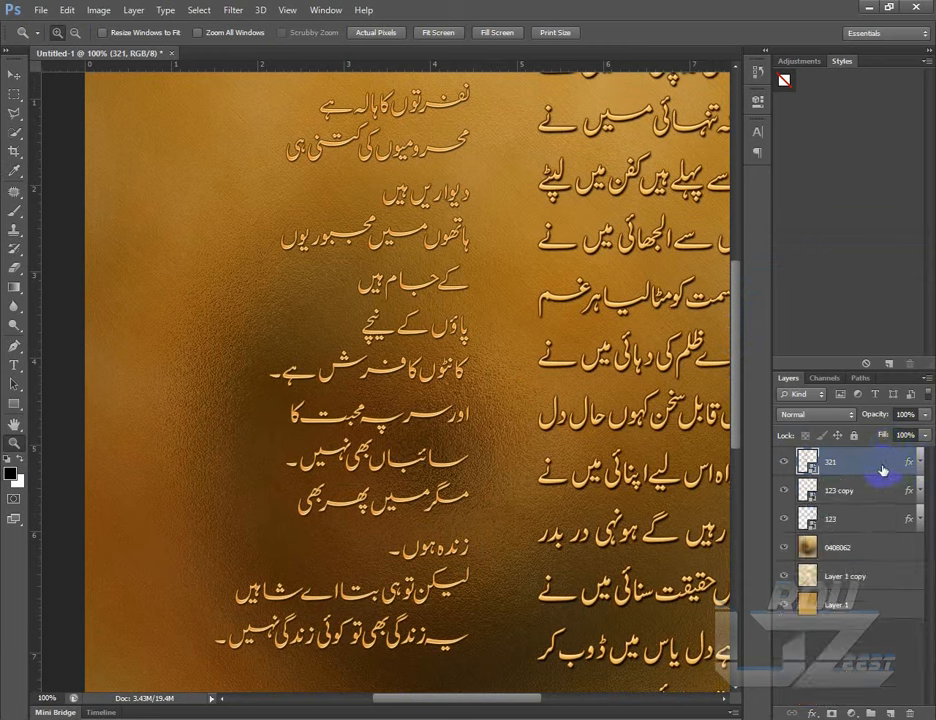
key(ctrl+j)
drag(877, 472, 871, 497)
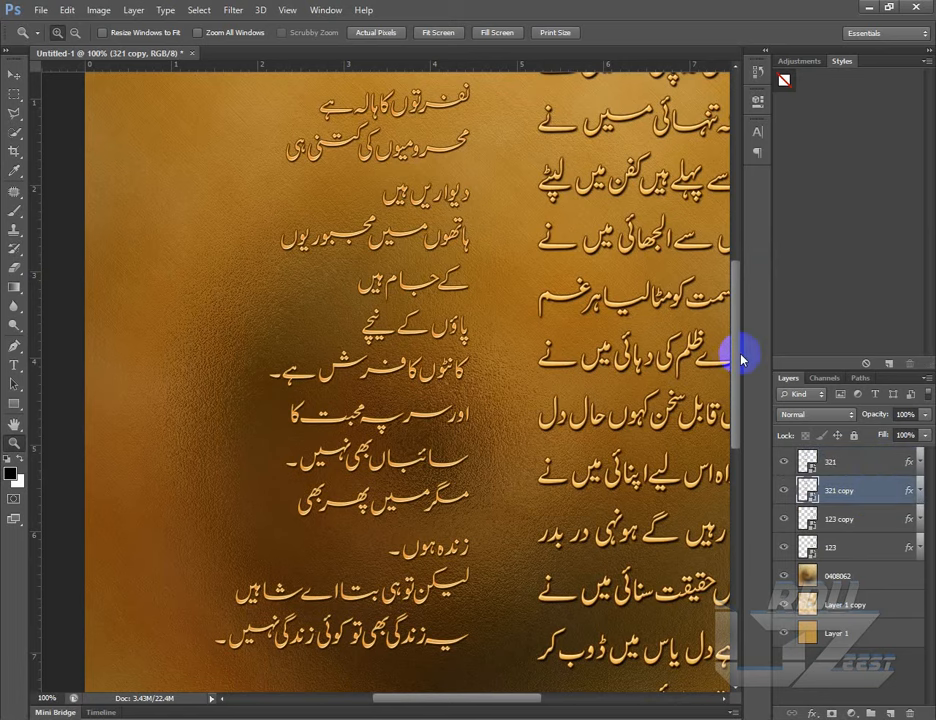
- Set the 321 copy layer's Drop Shadow distance to 3 px, adjust the shadow's size and apply the style
drag(734, 350, 736, 320)
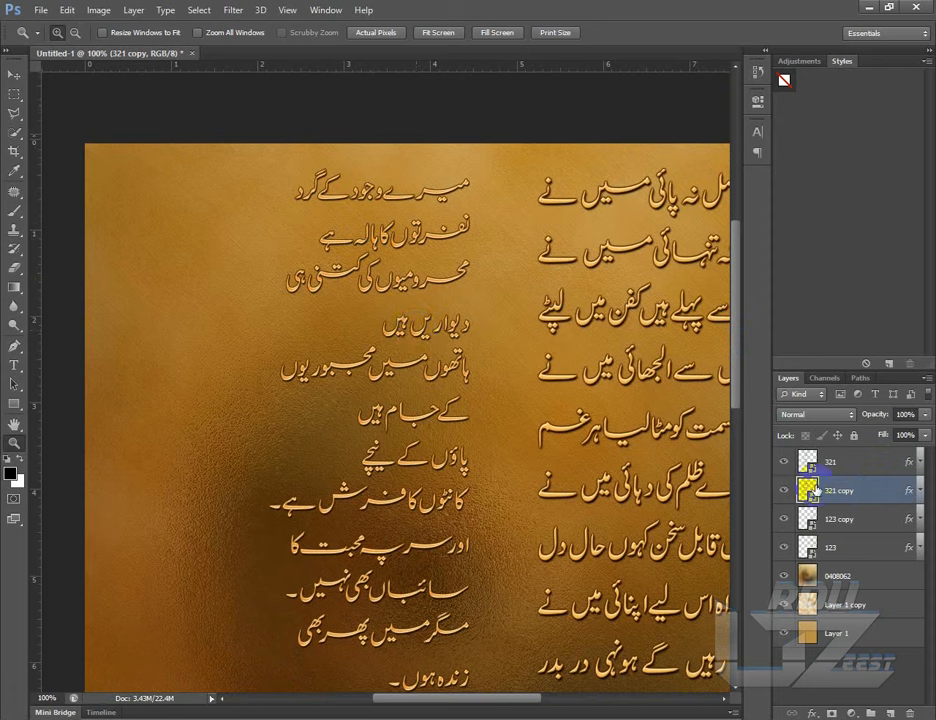
double_click(883, 488)
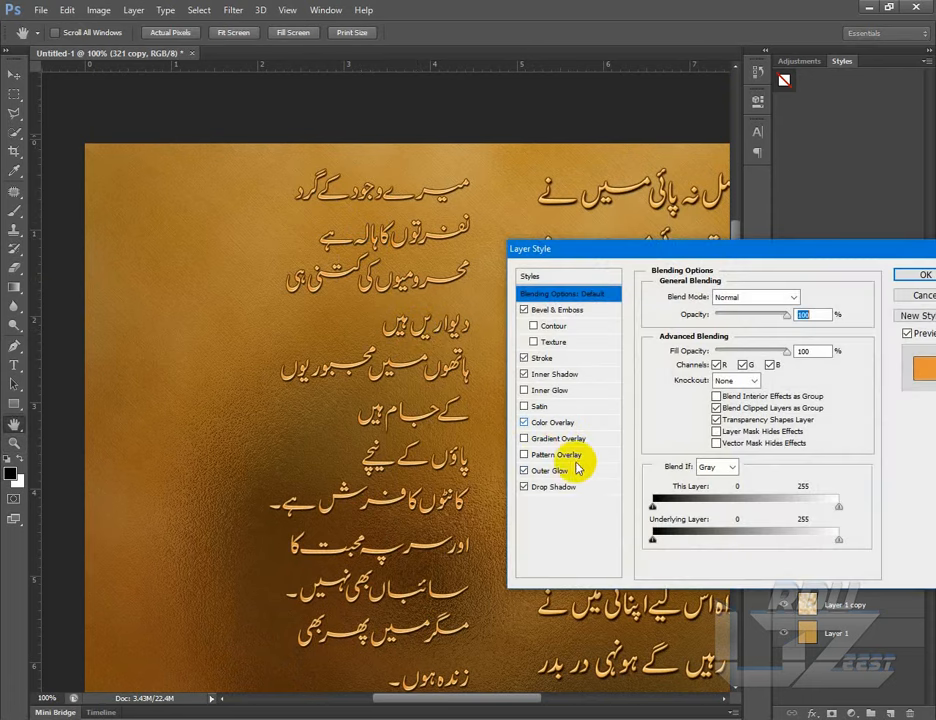
click(568, 487)
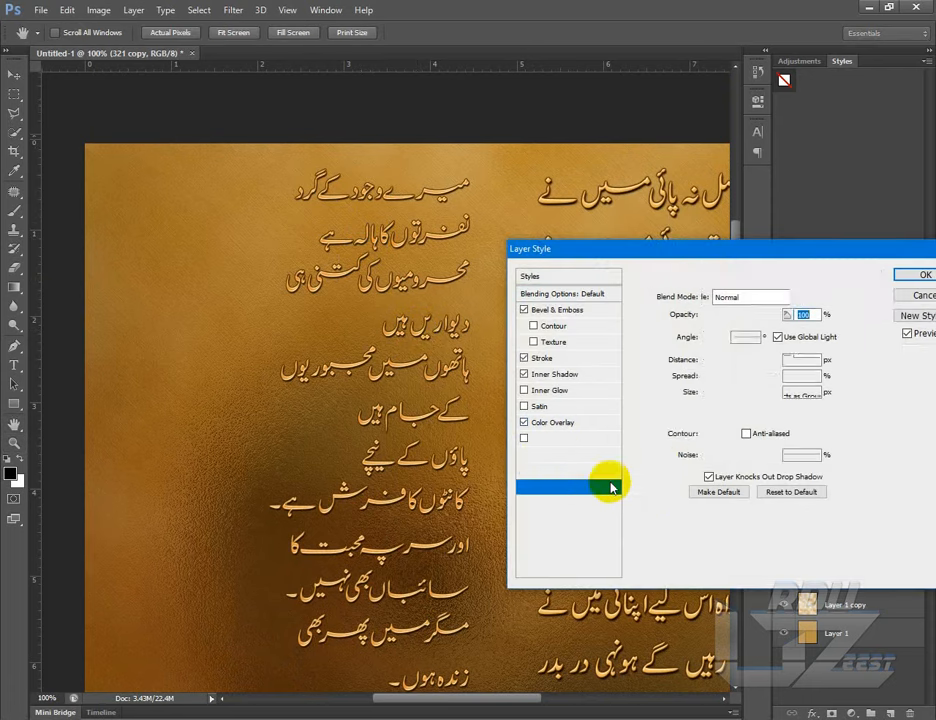
double_click(797, 392)
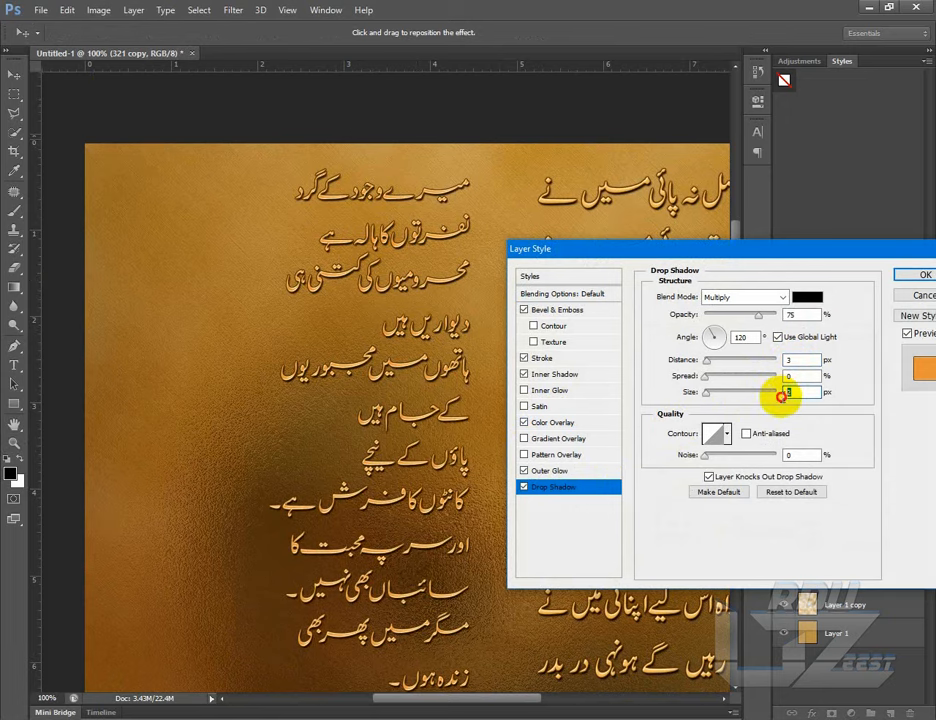
click(898, 274)
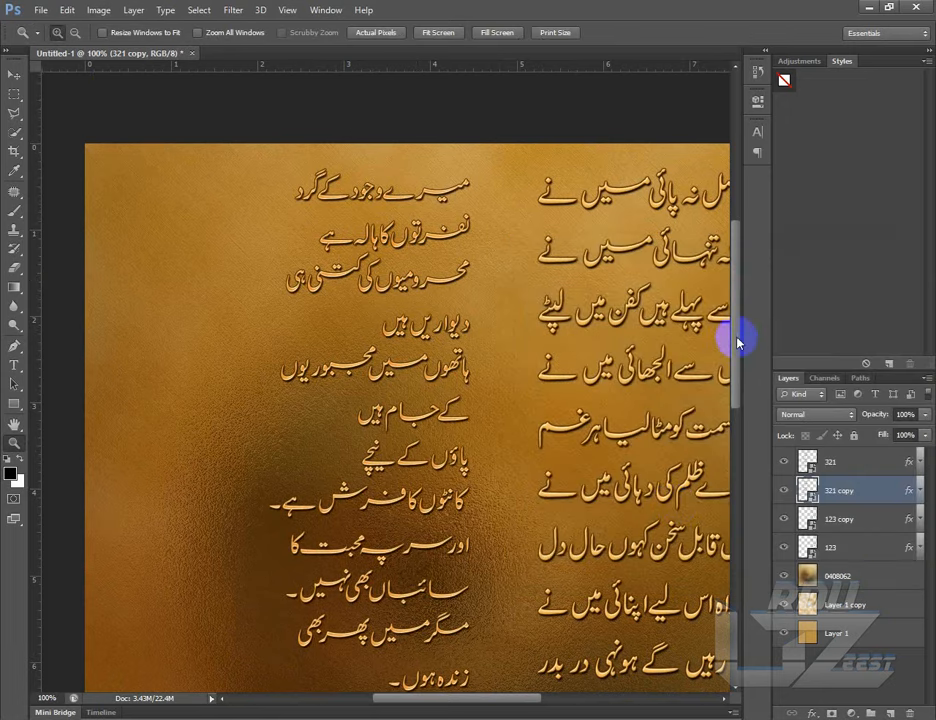
- Switch to InPage and delete the text box containing the second poem
drag(731, 338, 725, 428)
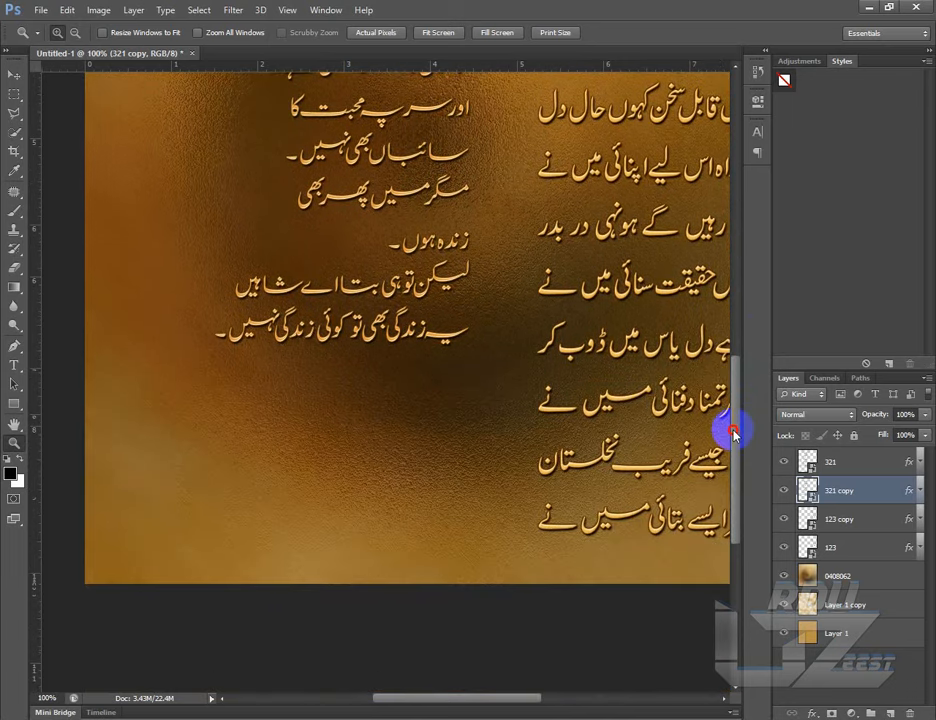
click(14, 76)
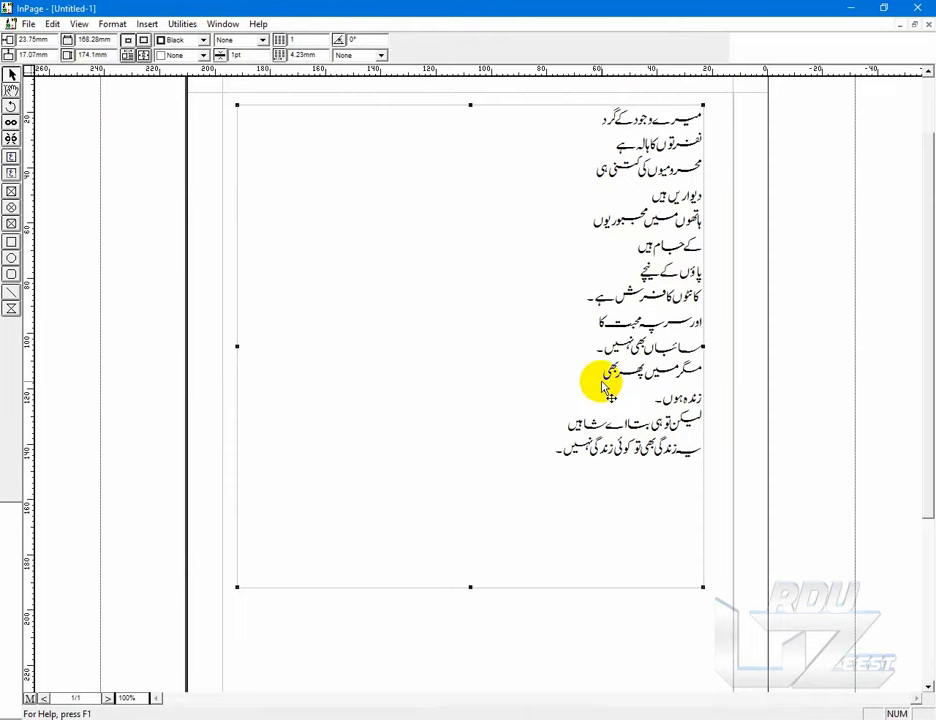
key(Delete)
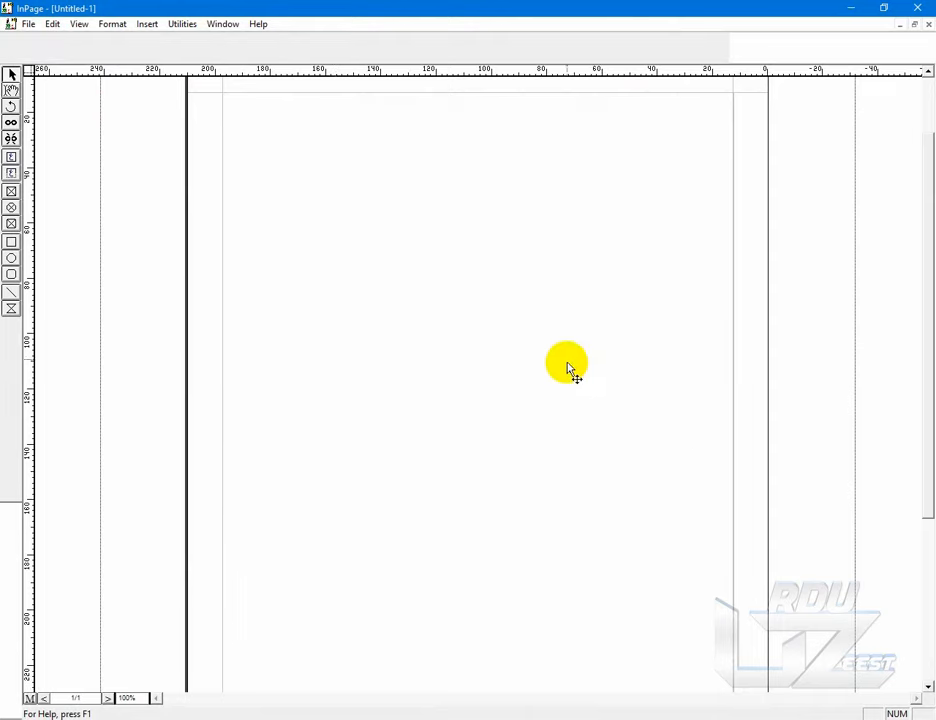
- Switch to Firefox and copy the two-line Urdu couplet from the December 24, 2013 Facebook post
mouse_move(125, 719)
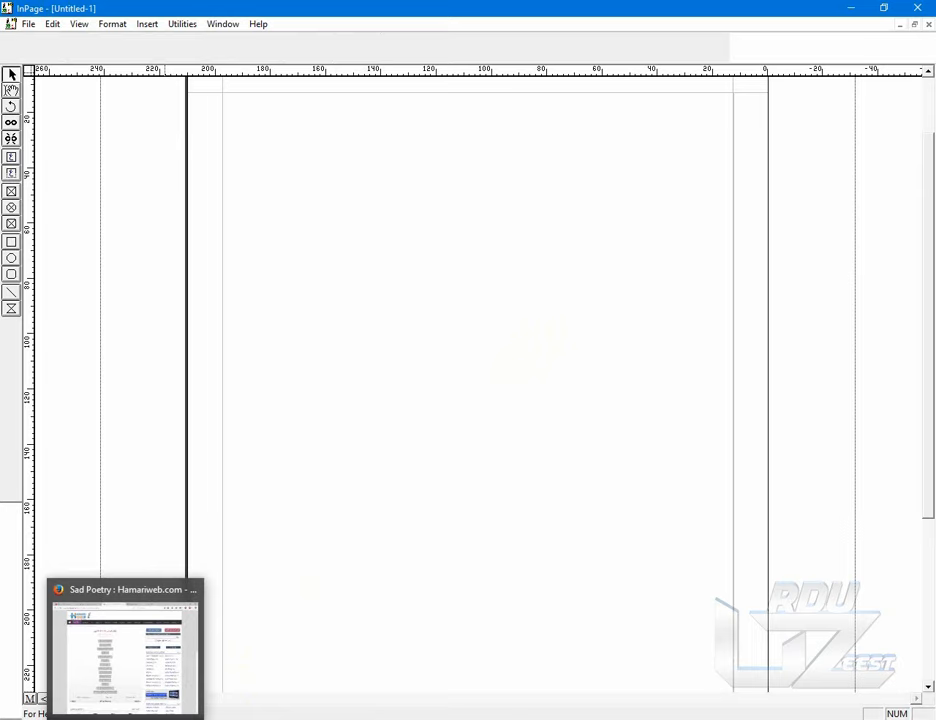
click(125, 655)
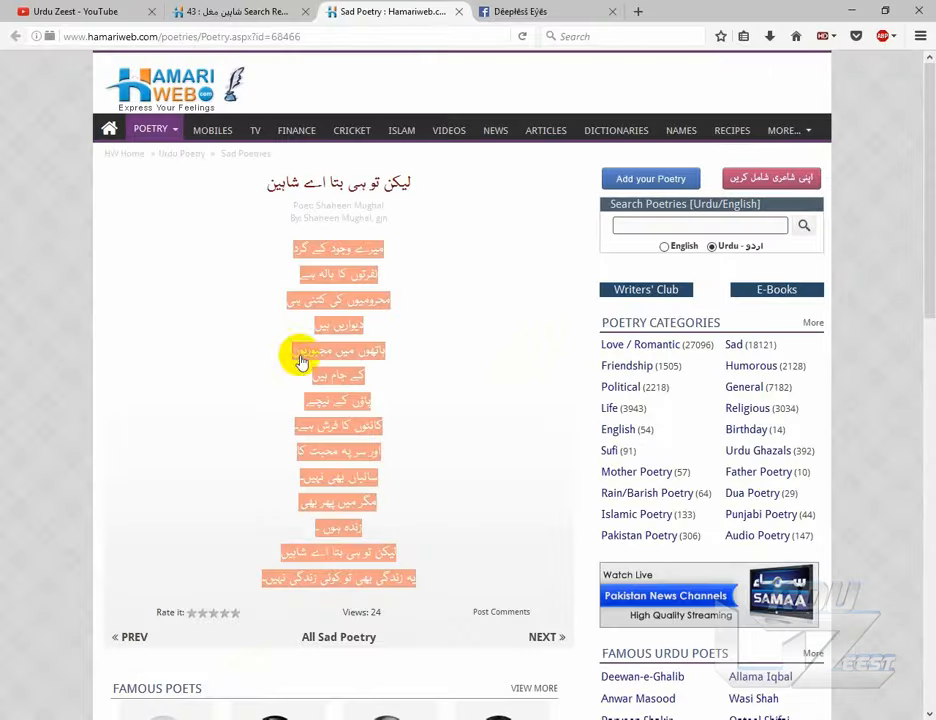
click(529, 14)
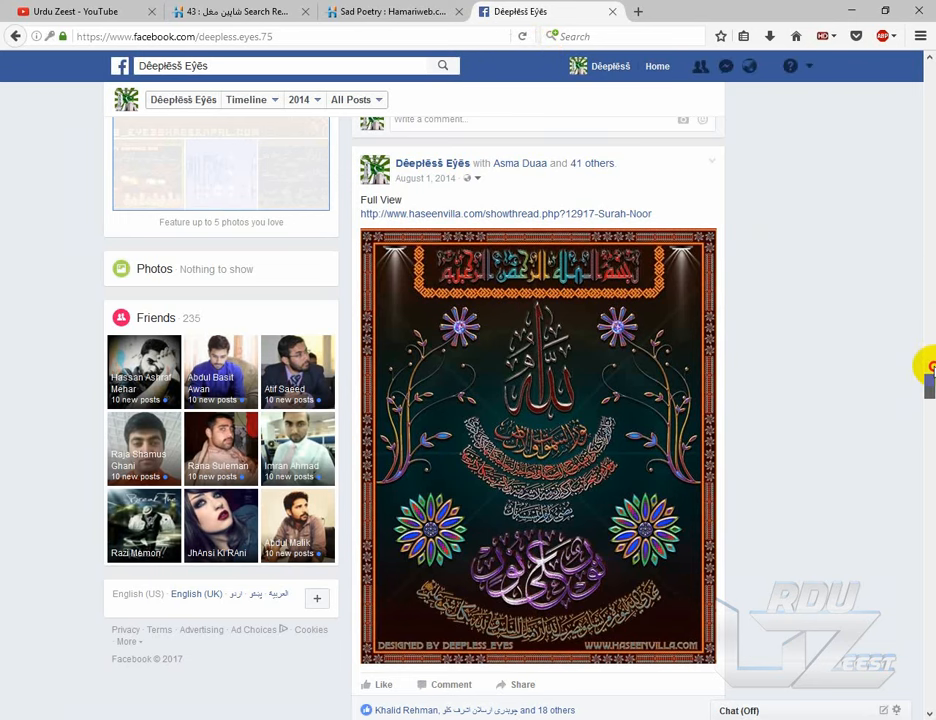
drag(928, 367, 928, 573)
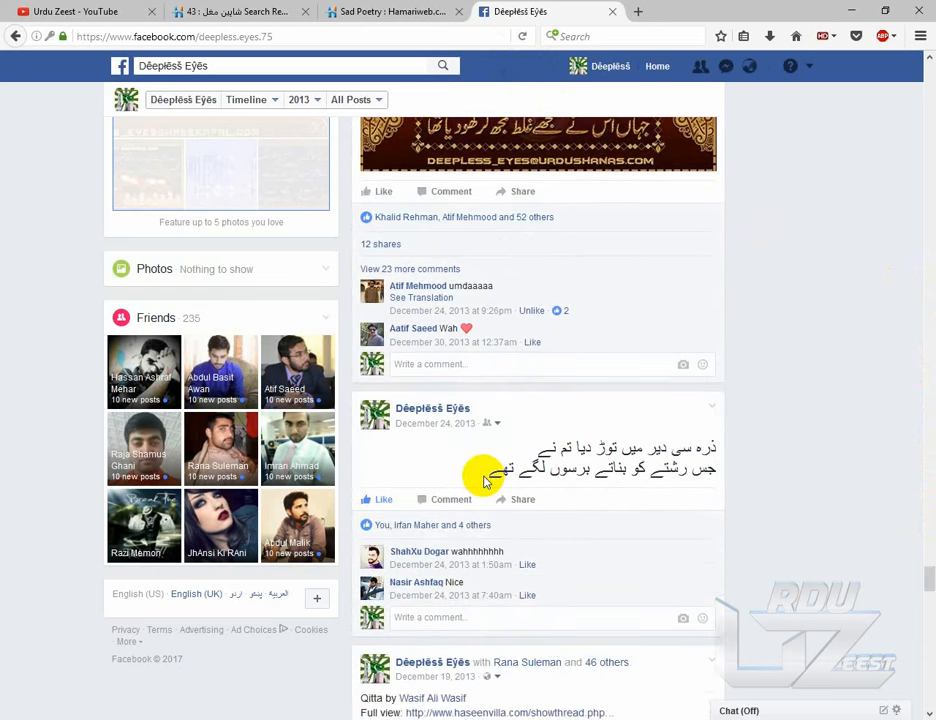
drag(485, 478, 712, 445)
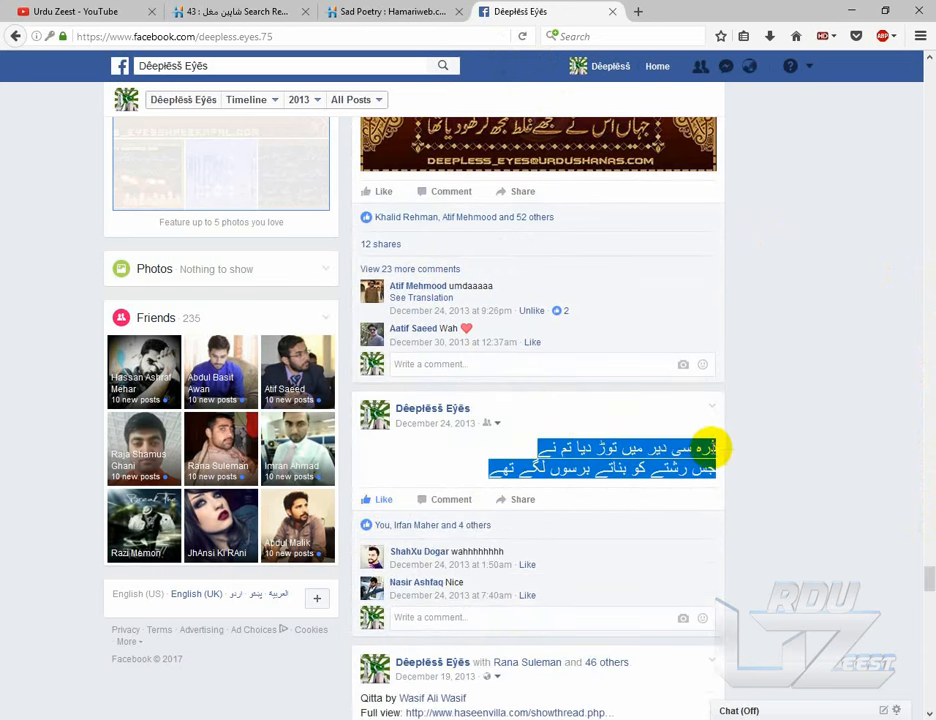
right_click(712, 448)
click(742, 463)
- Switch to InPage, draw a wide text box in the upper part of the page and paste the copied couplet into it
key(alt+Tab)
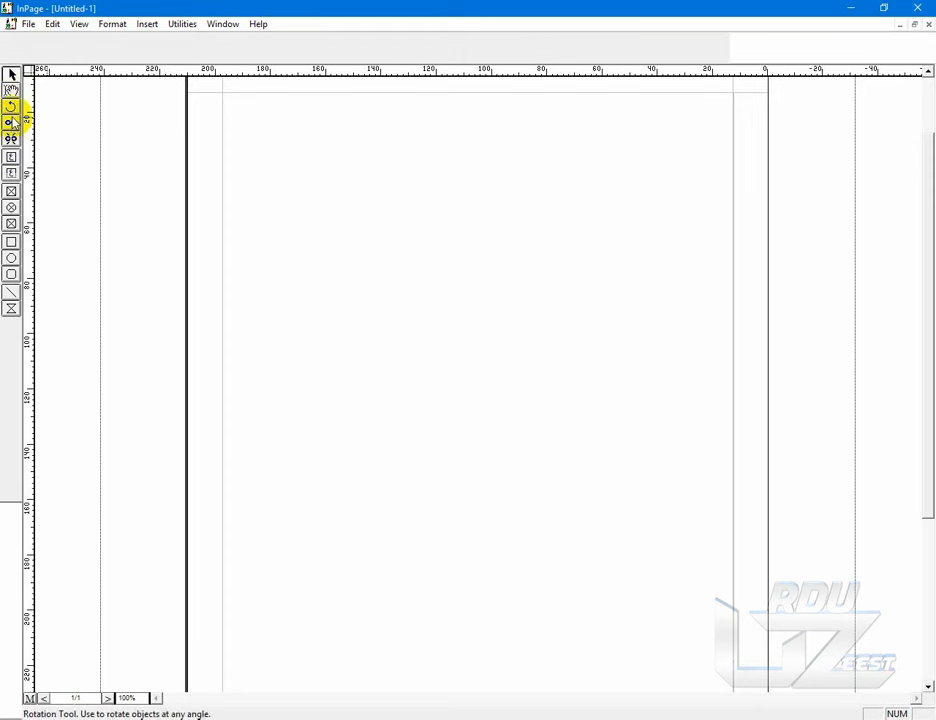
click(11, 157)
drag(246, 114, 719, 350)
right_click(640, 197)
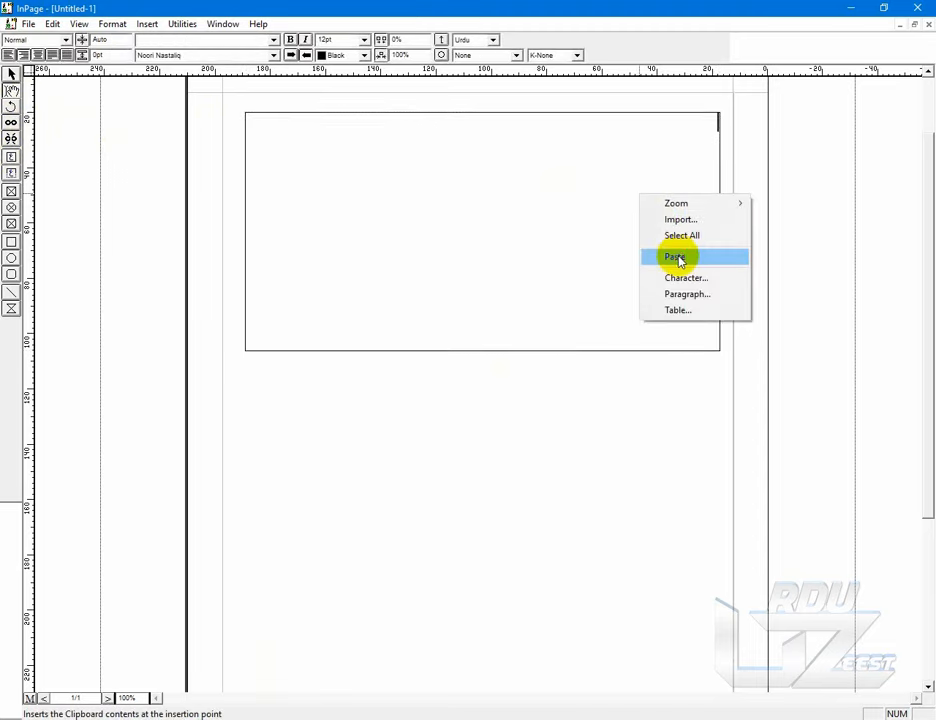
click(677, 258)
- Format the whole couplet with K-Auto kerning, a 24 pt font size and fully justified lines
key(ctrl+a)
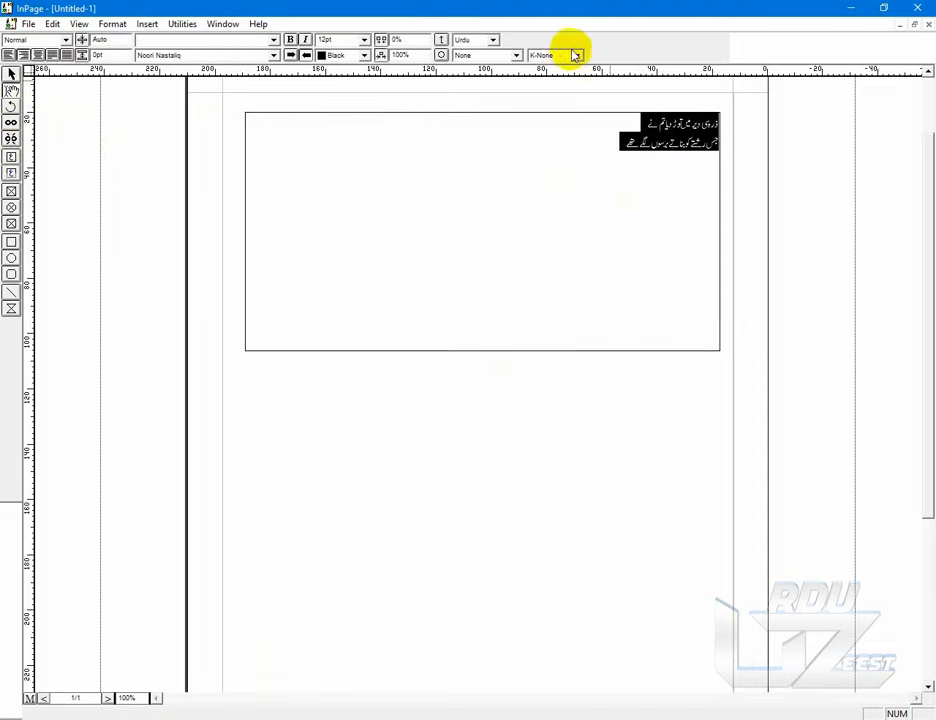
click(576, 55)
click(563, 77)
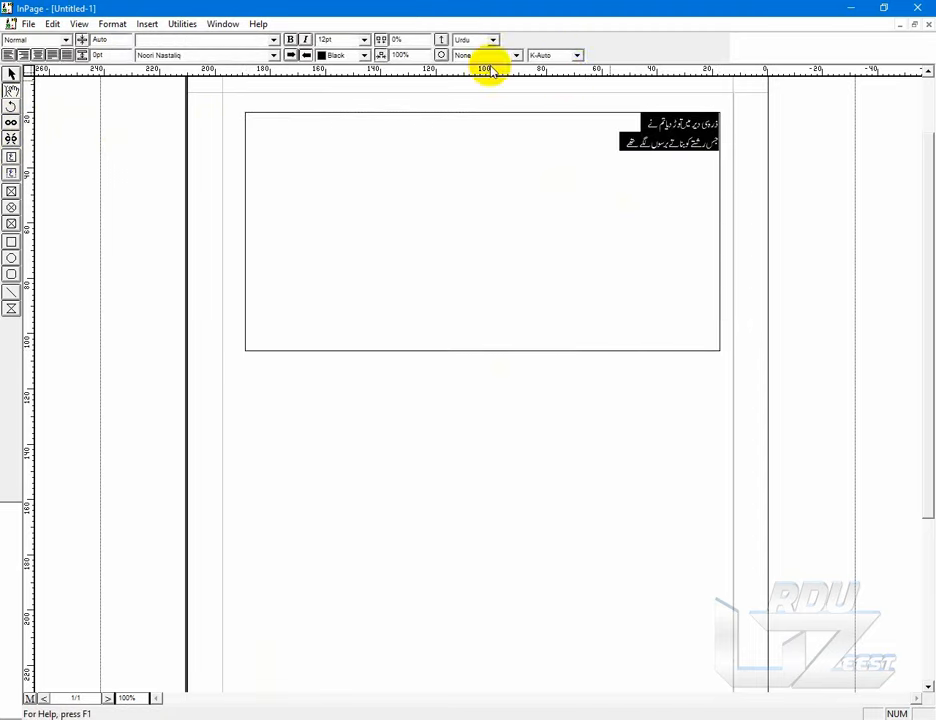
click(363, 39)
click(339, 97)
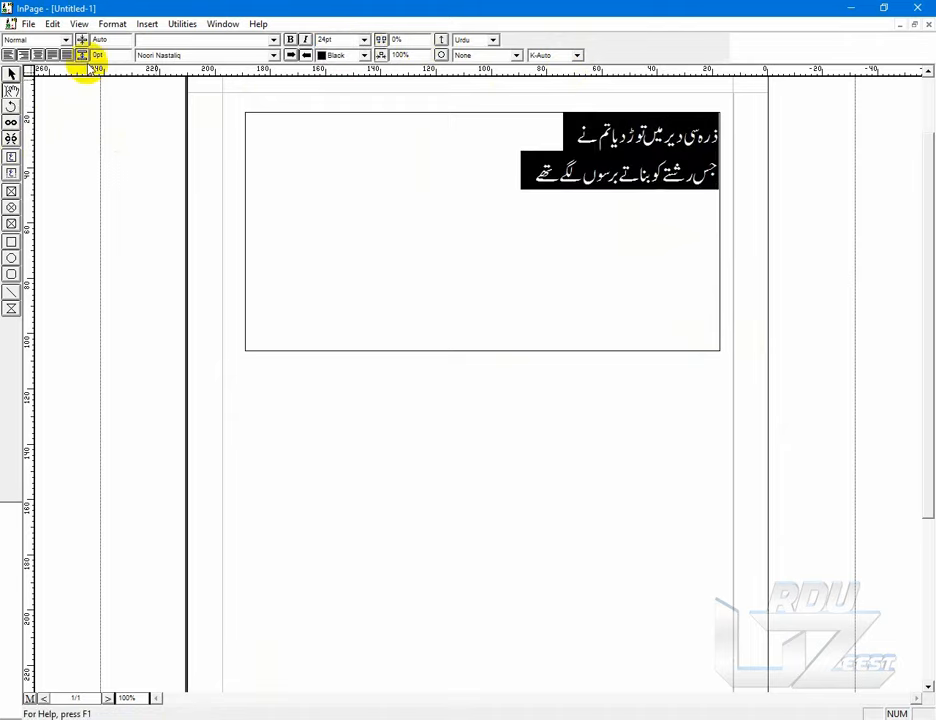
click(55, 55)
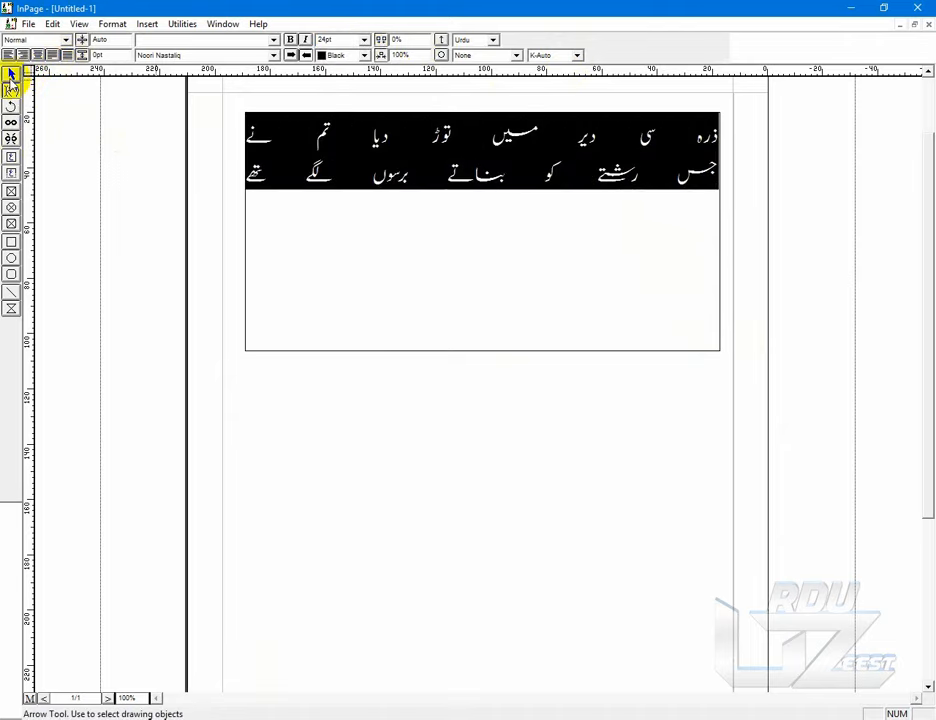
- Narrow the couplet's text box from its left side to a width of about 69 mm
click(12, 76)
click(247, 265)
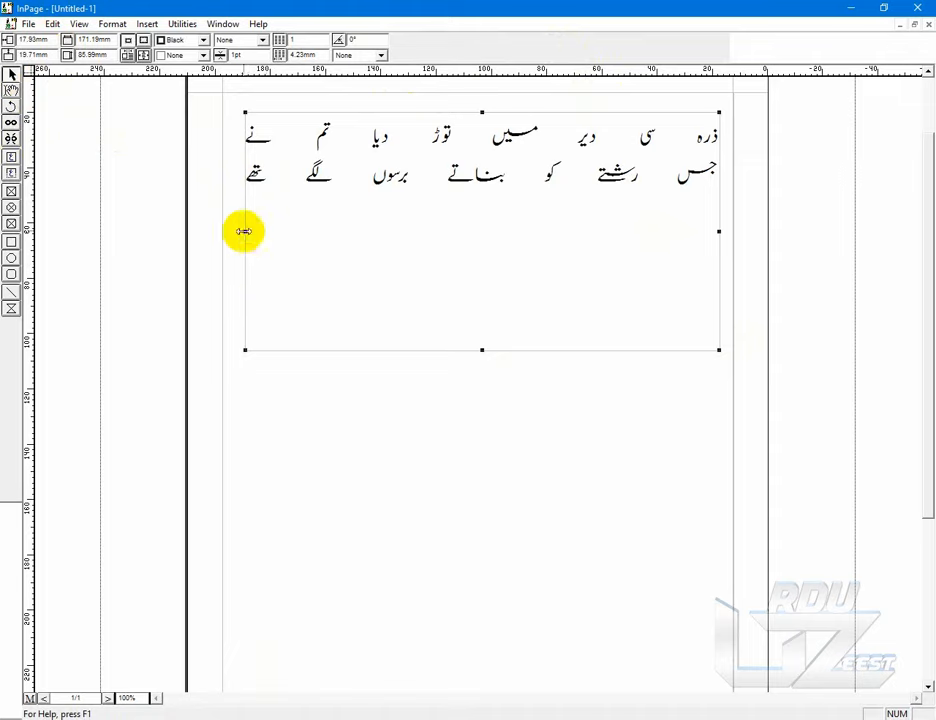
drag(288, 224, 528, 232)
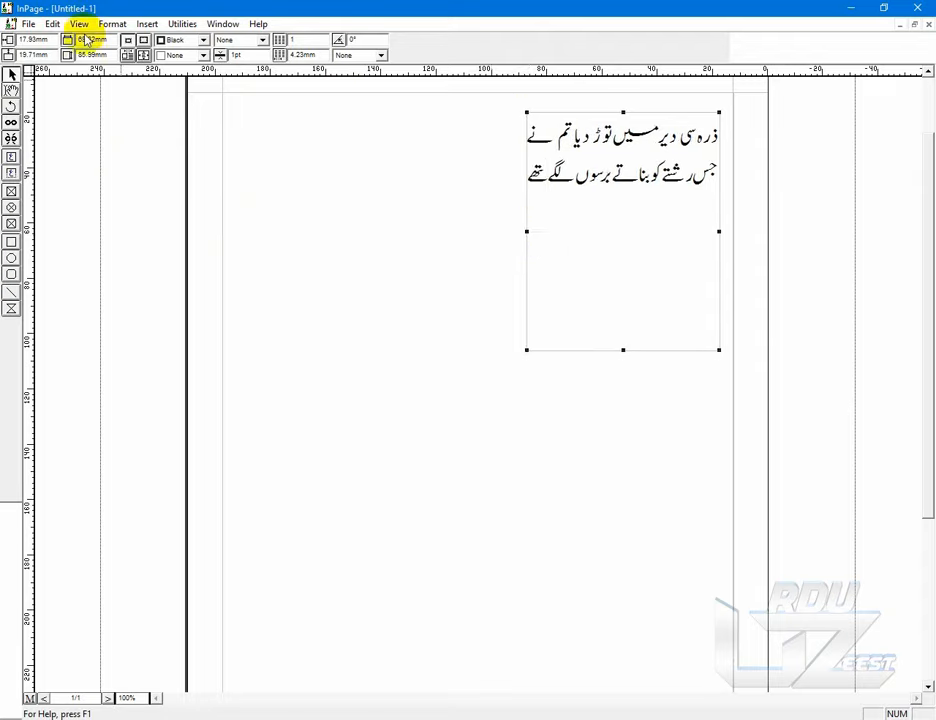
- Set the line spacing of both couplet lines to 32 pt
click(11, 91)
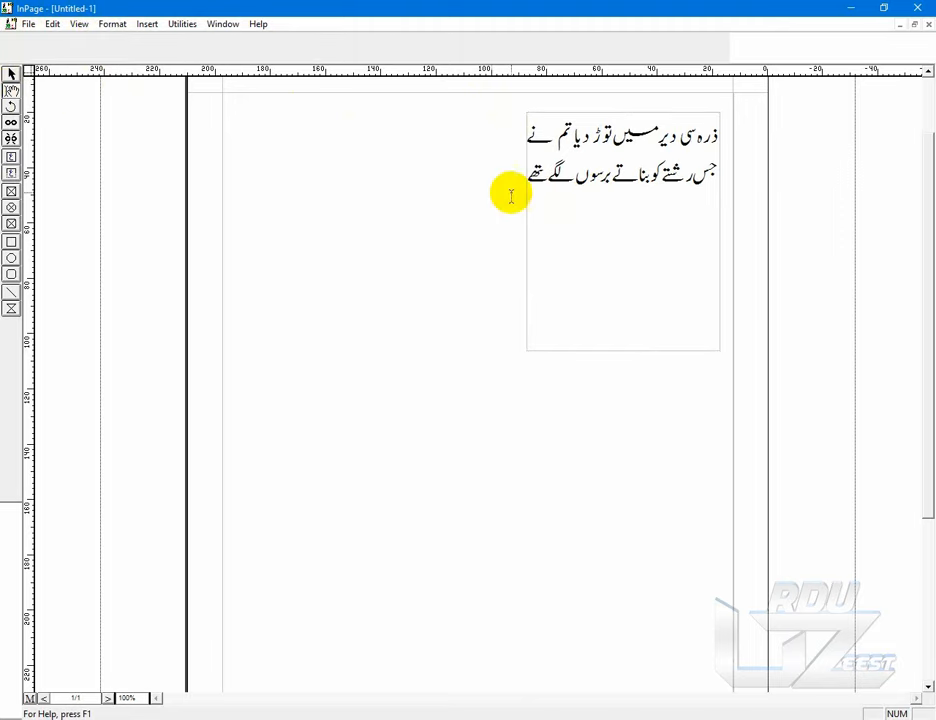
click(537, 182)
key(ctrl+a)
double_click(96, 40)
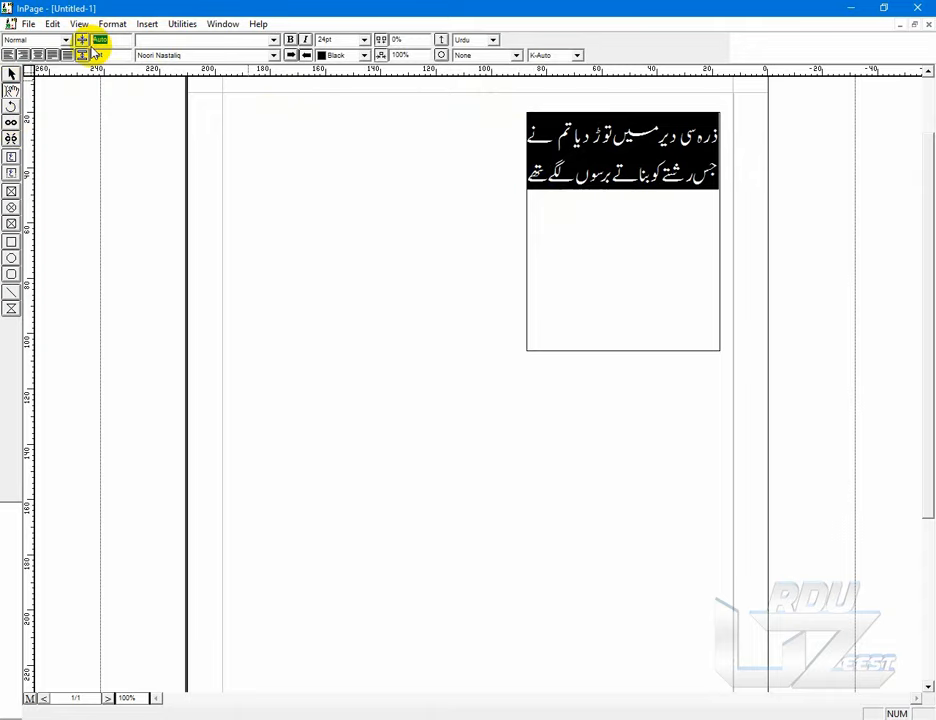
key(Return)
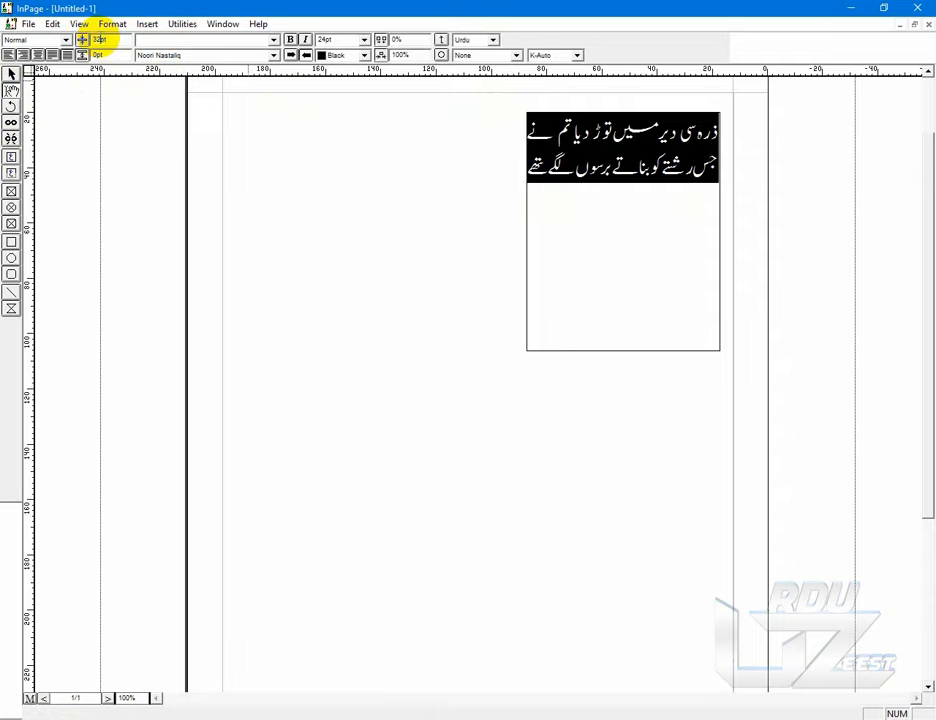
key(Return)
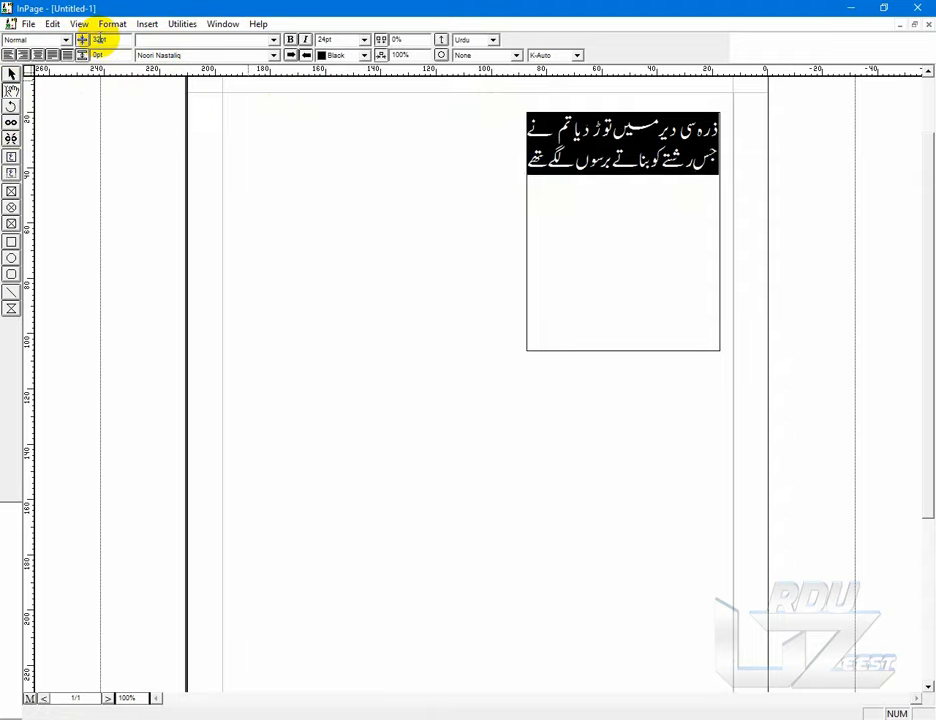
- Export only the selected couplet text box as a PDF named 456 on the Desktop and close the file-opening prompt
click(11, 75)
click(620, 158)
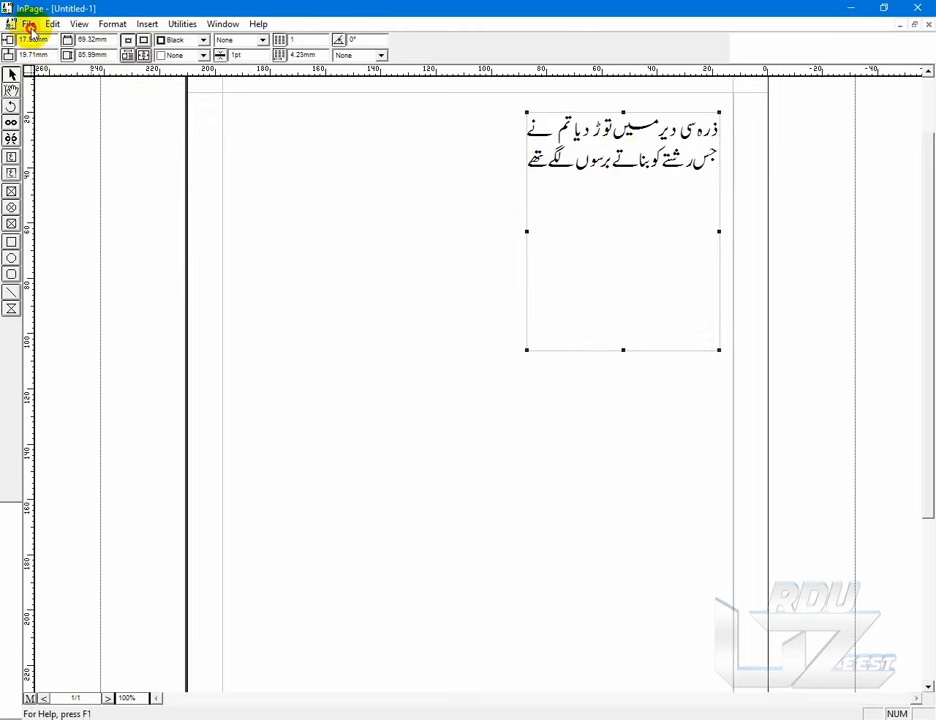
click(28, 23)
click(82, 138)
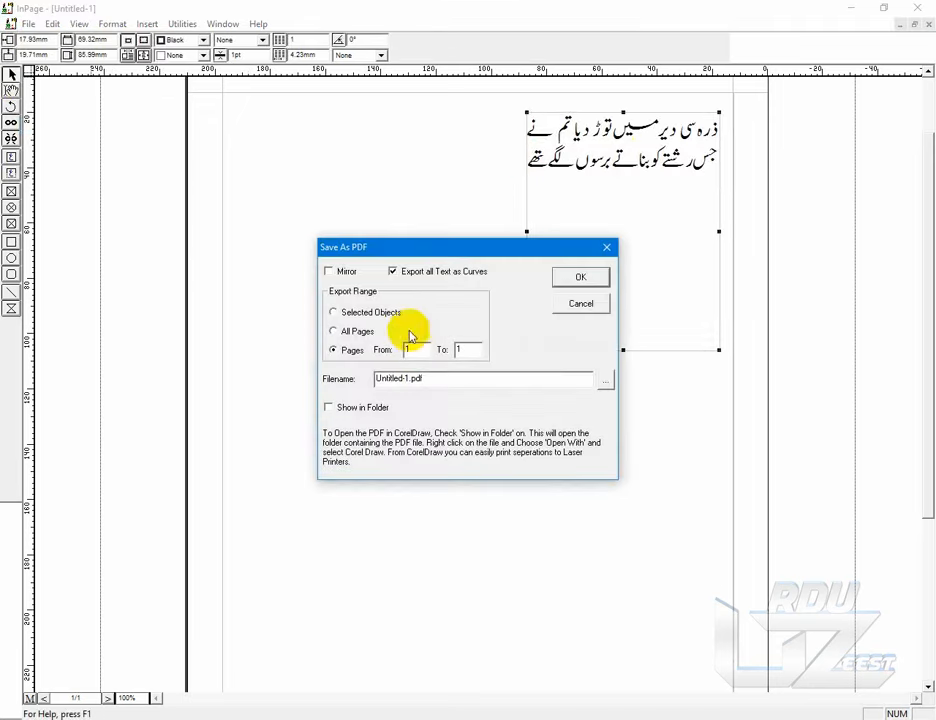
click(358, 312)
click(600, 379)
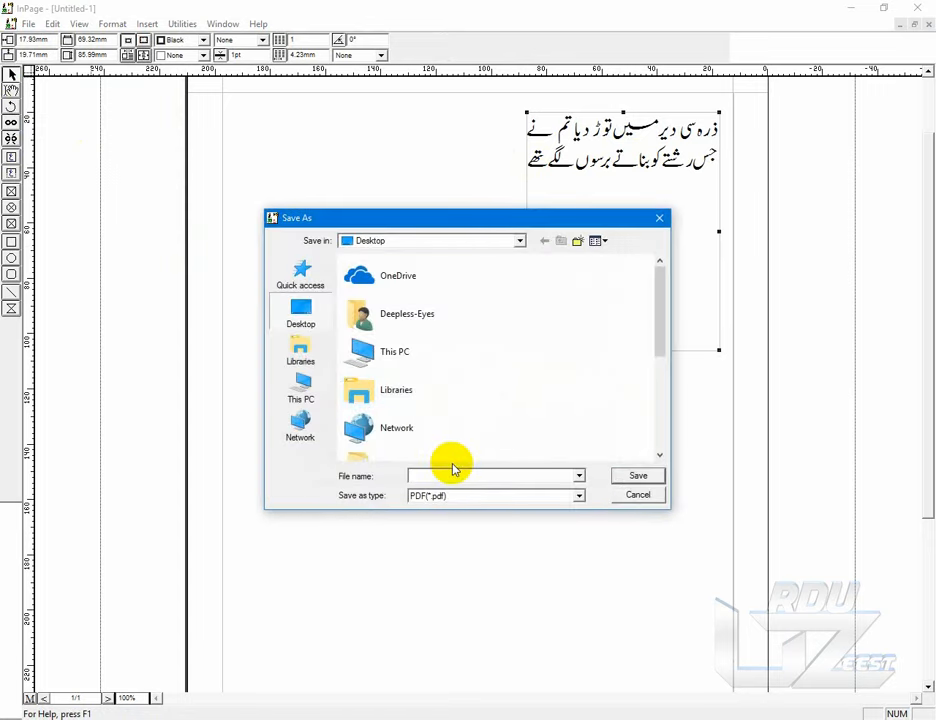
text(456)
key(Return)
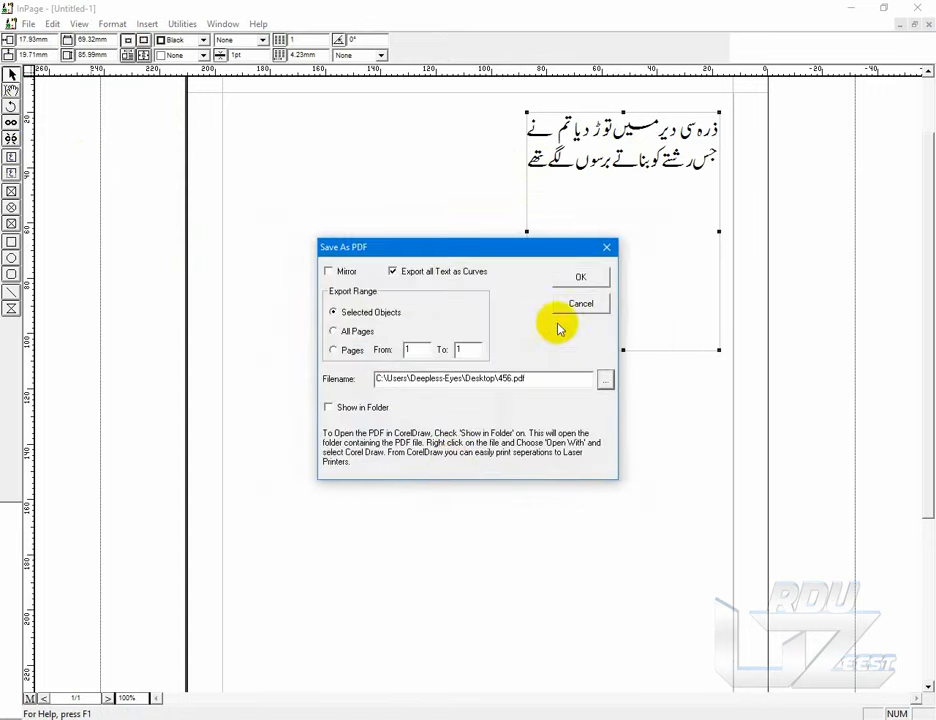
click(578, 282)
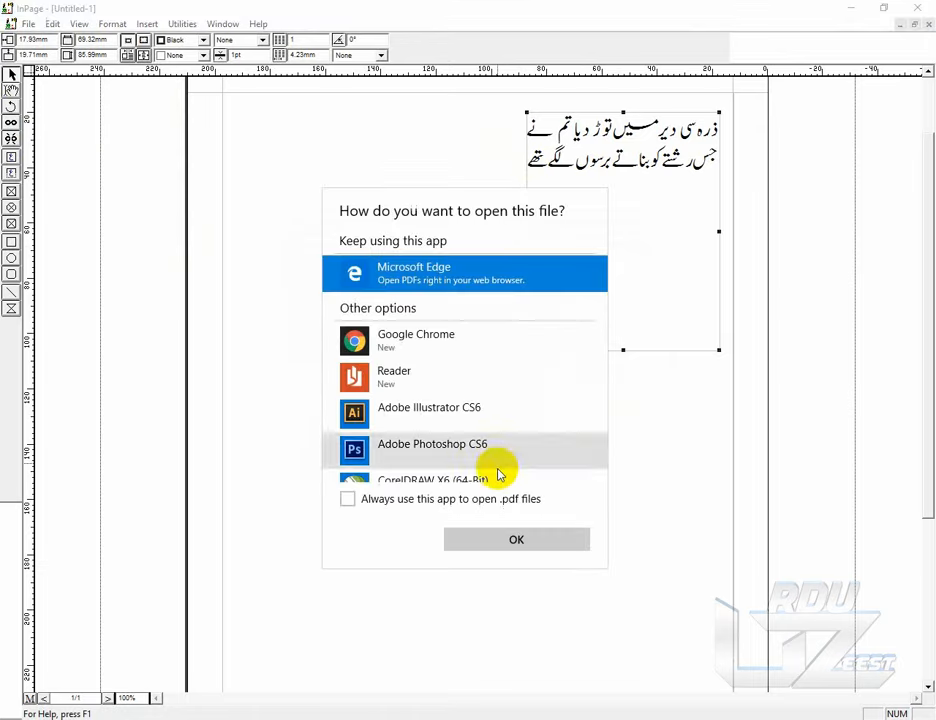
click(563, 544)
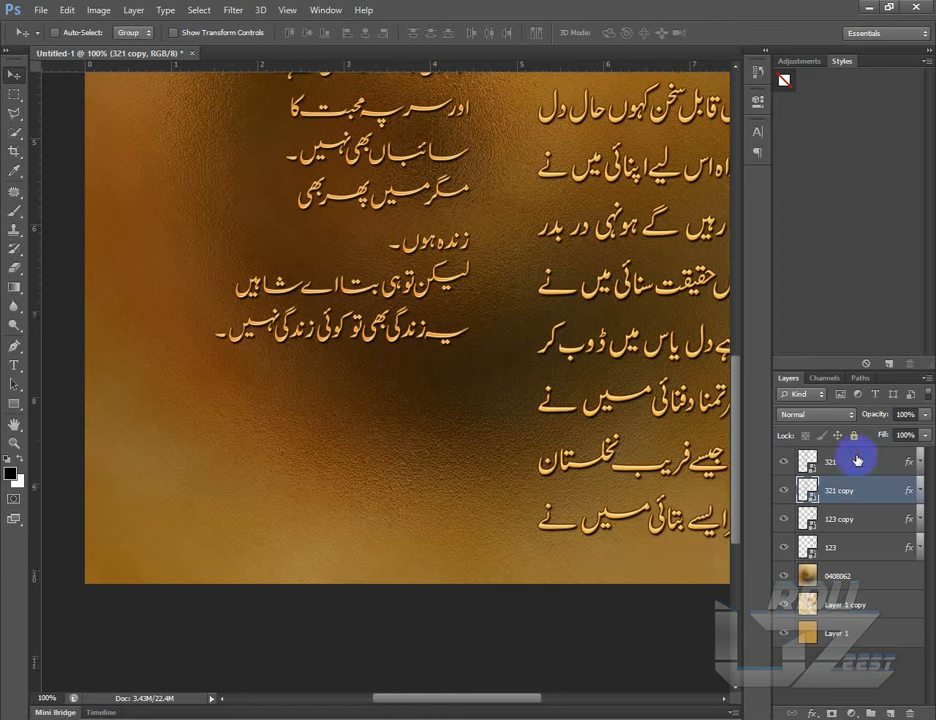
- In Photoshop, place page 1 of the 456 PDF from the Desktop above the 321 layer, cropped to its bounding box
click(857, 459)
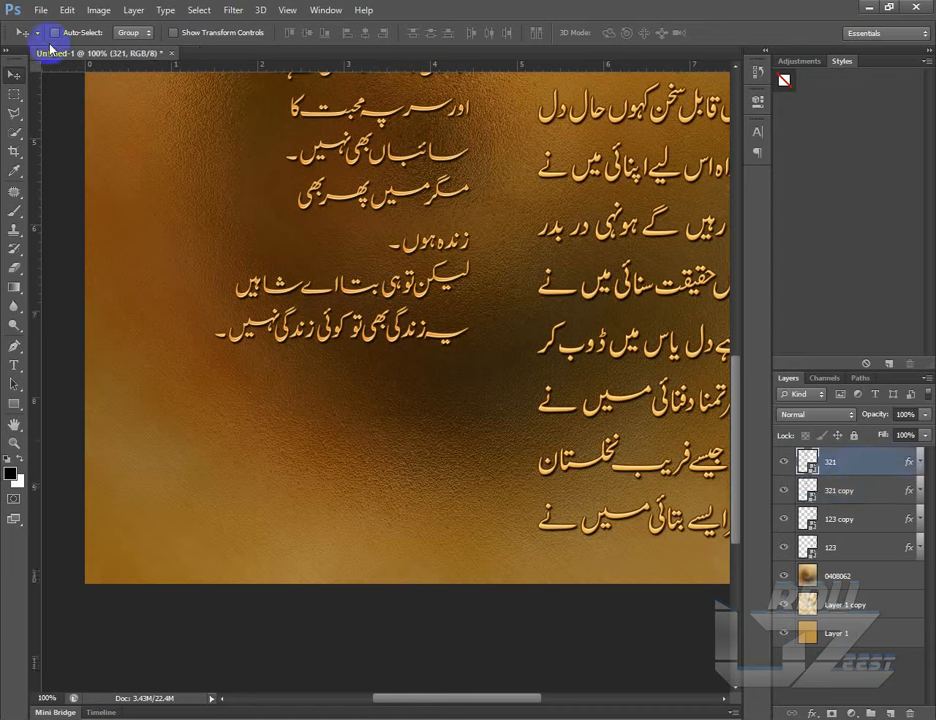
click(41, 12)
click(74, 246)
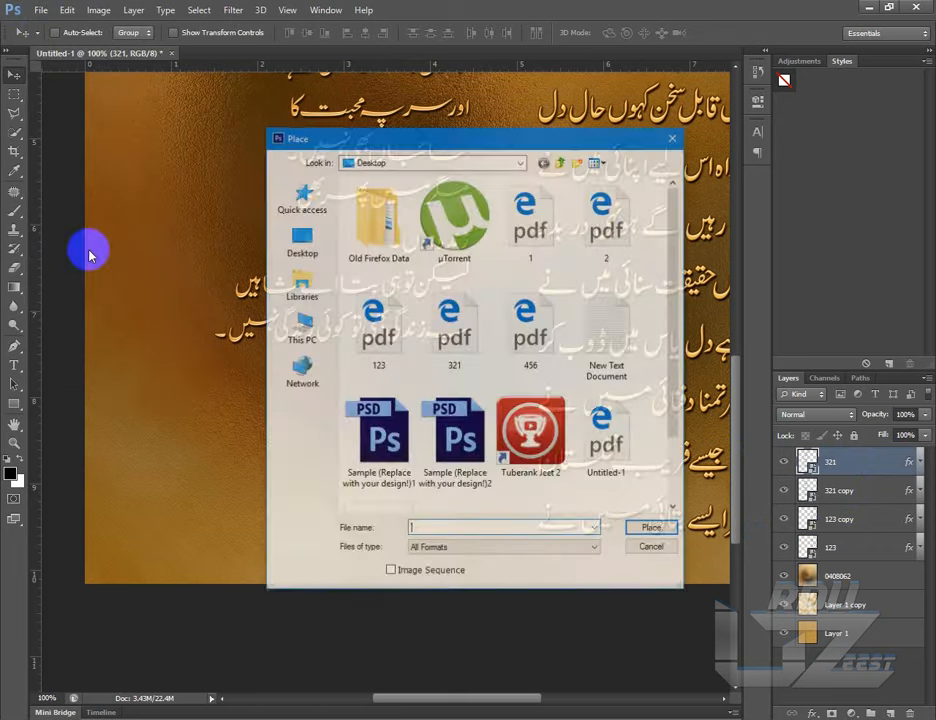
click(527, 345)
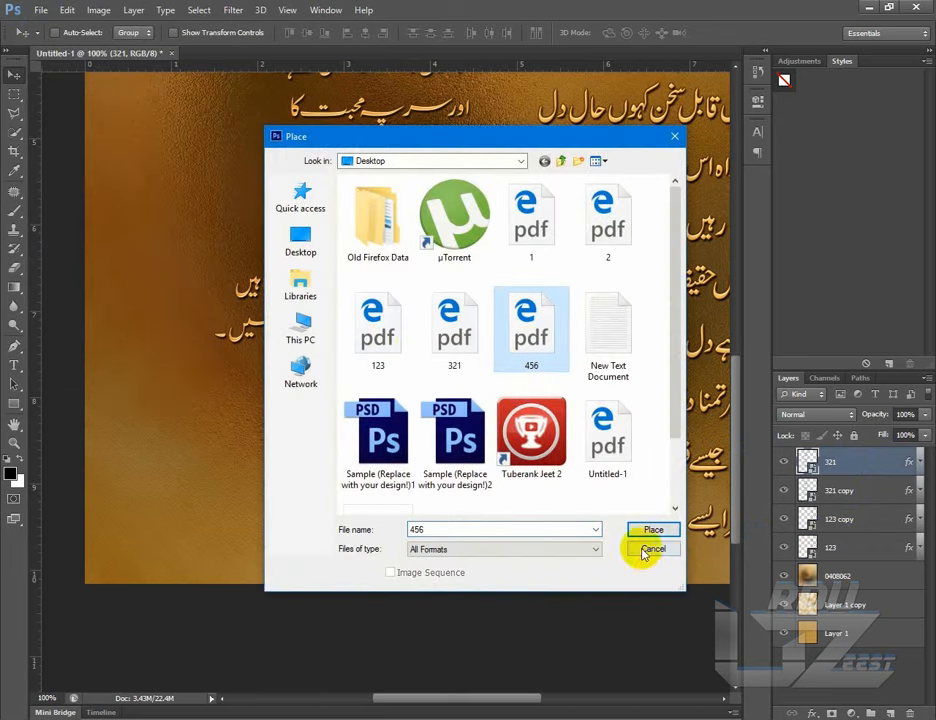
click(651, 530)
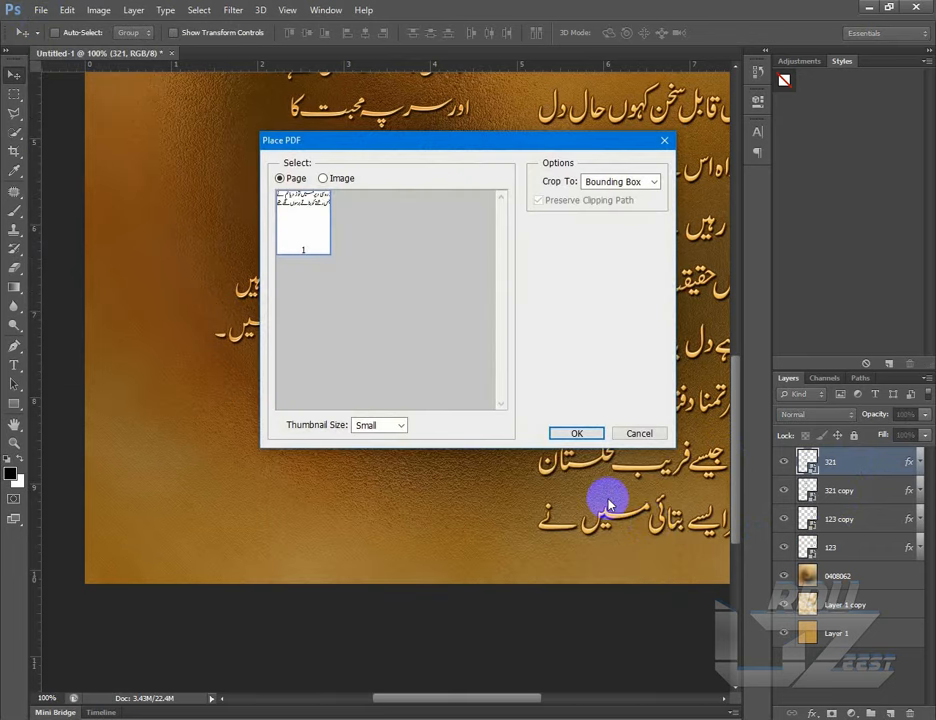
click(574, 433)
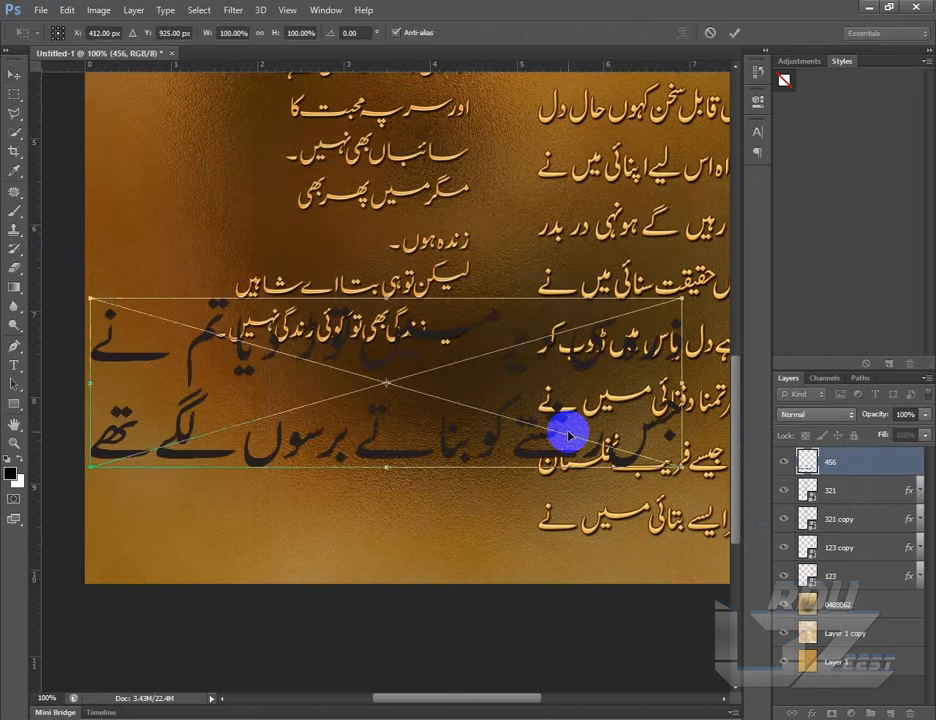
- Scale the placed couplet to about 74.57% and move it below the second poem, near the page's lower-left edge
drag(593, 387, 598, 490)
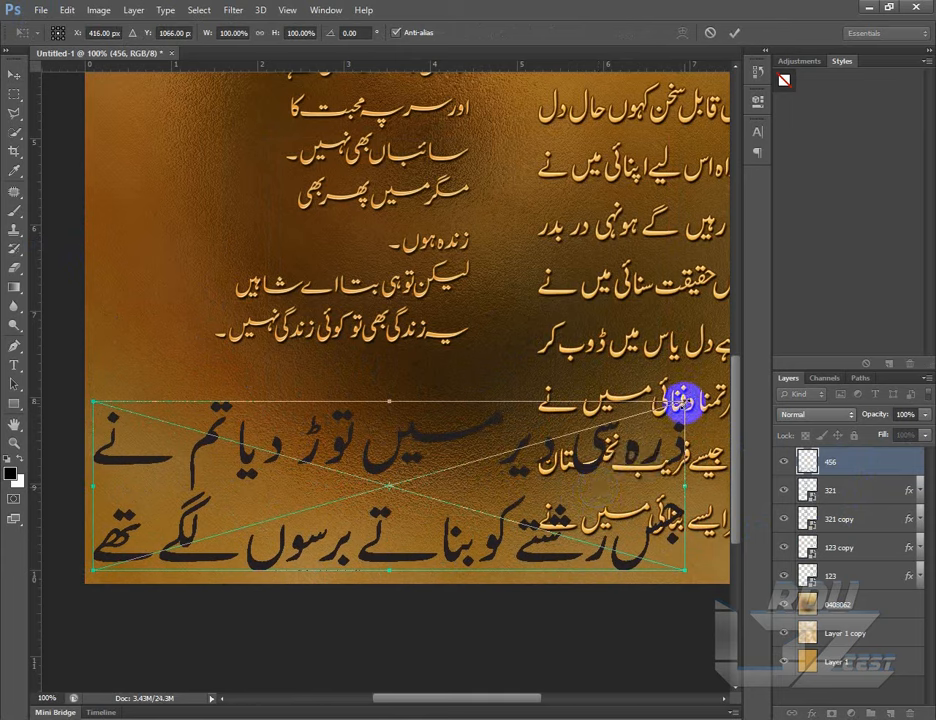
drag(683, 401, 578, 442)
drag(539, 480, 464, 480)
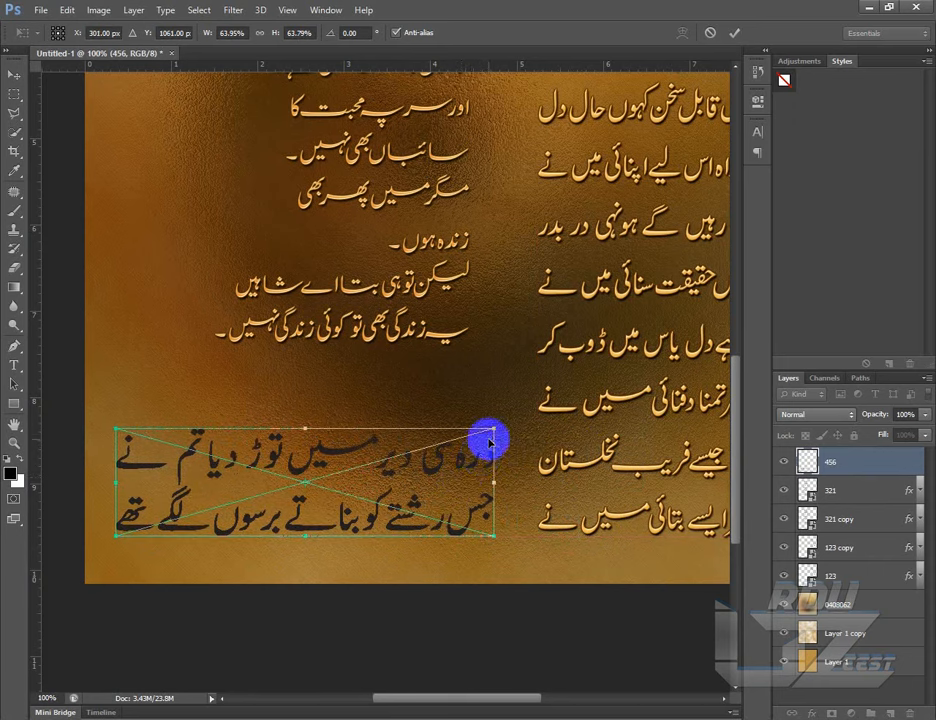
drag(497, 427, 525, 413)
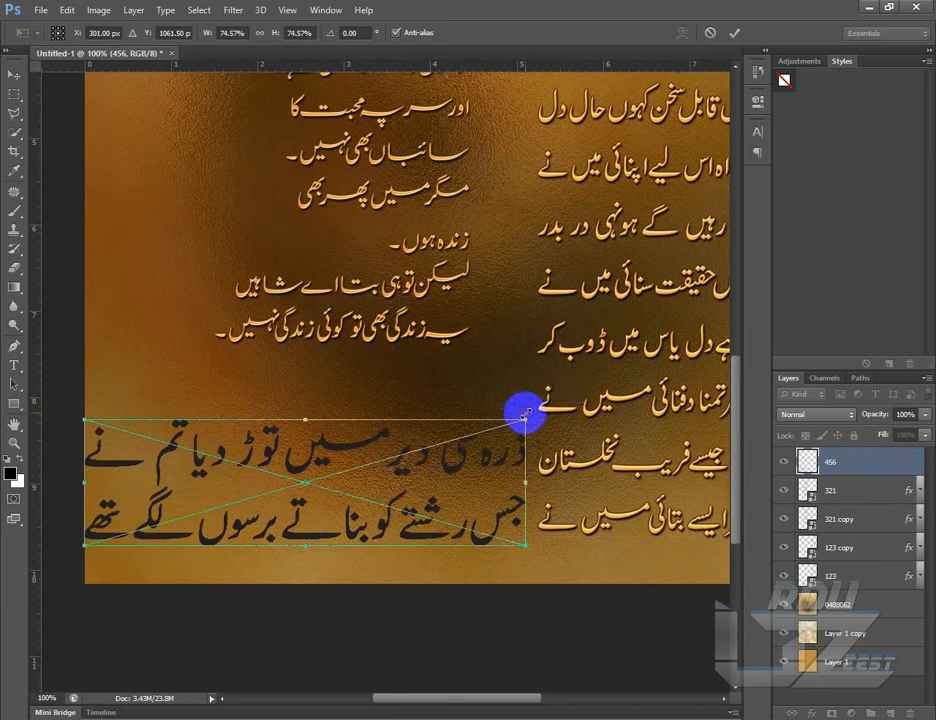
drag(457, 464, 468, 471)
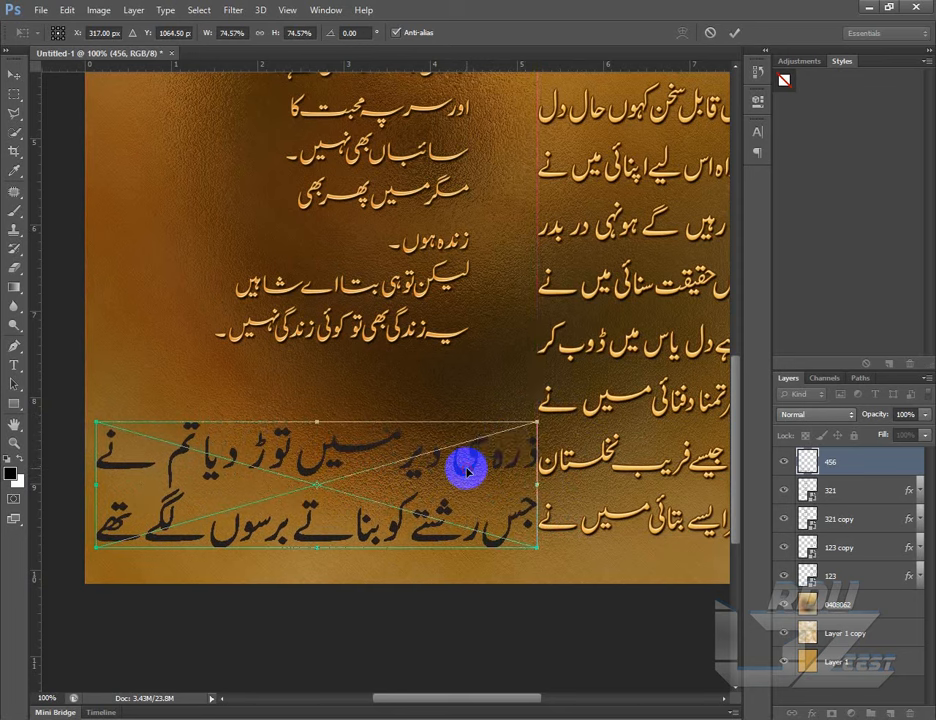
- Nudge the placed couplet left to X 310 px, clear of the first poem, and commit the placement
key(Left)
key(Left)
key(Left)
key(Left)
key(Left)
key(Left)
key(Left)
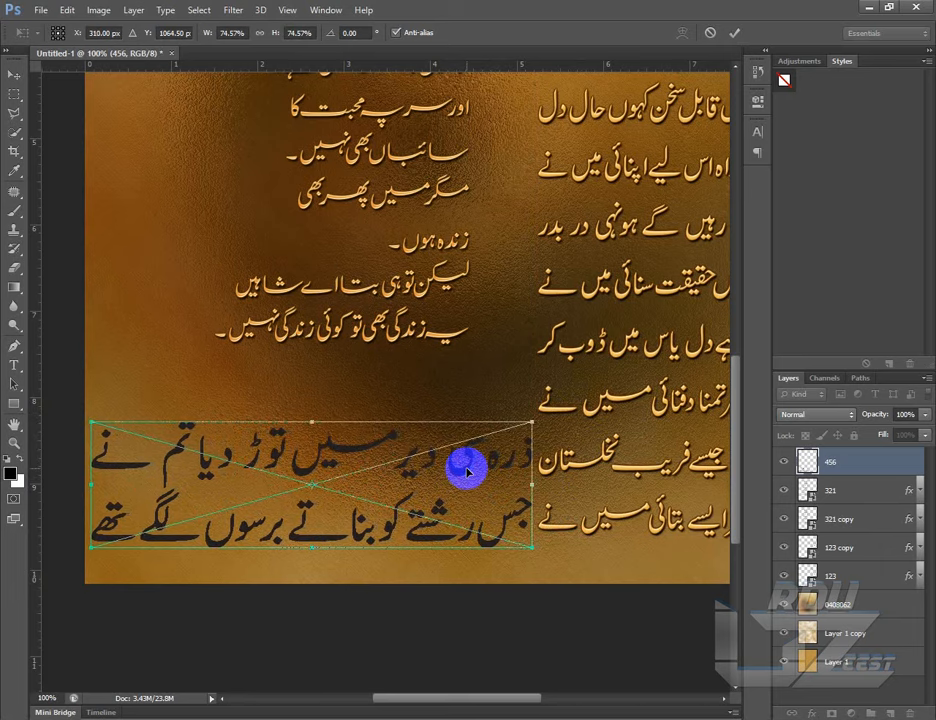
key(Return)
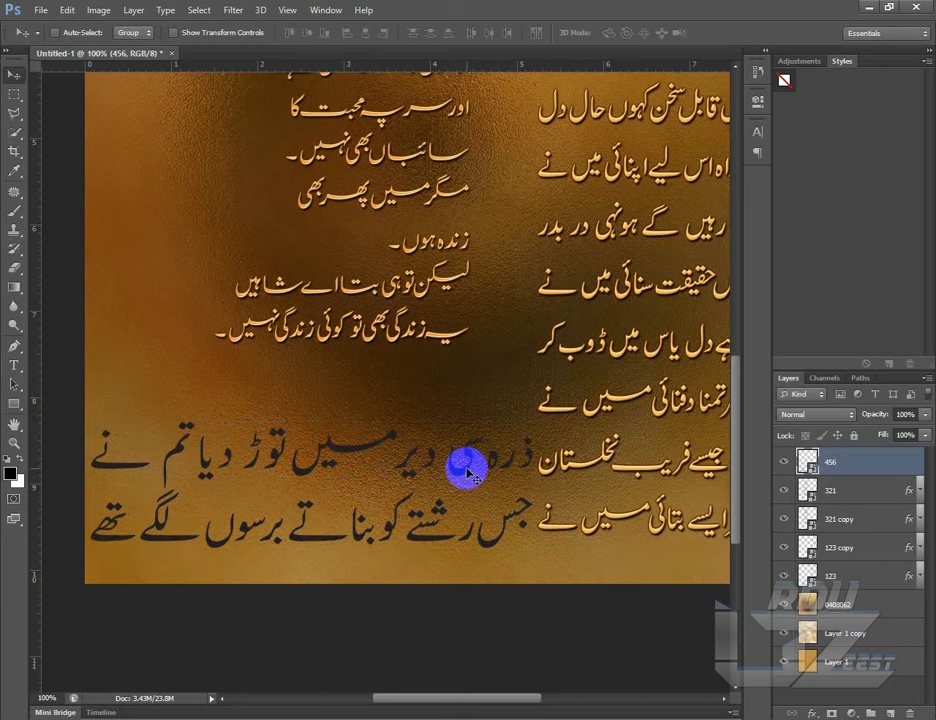
- Nudge the 123 copy and 123 poem layers together a few pixels right, away from the new couplet
drag(449, 699, 503, 700)
click(850, 548)
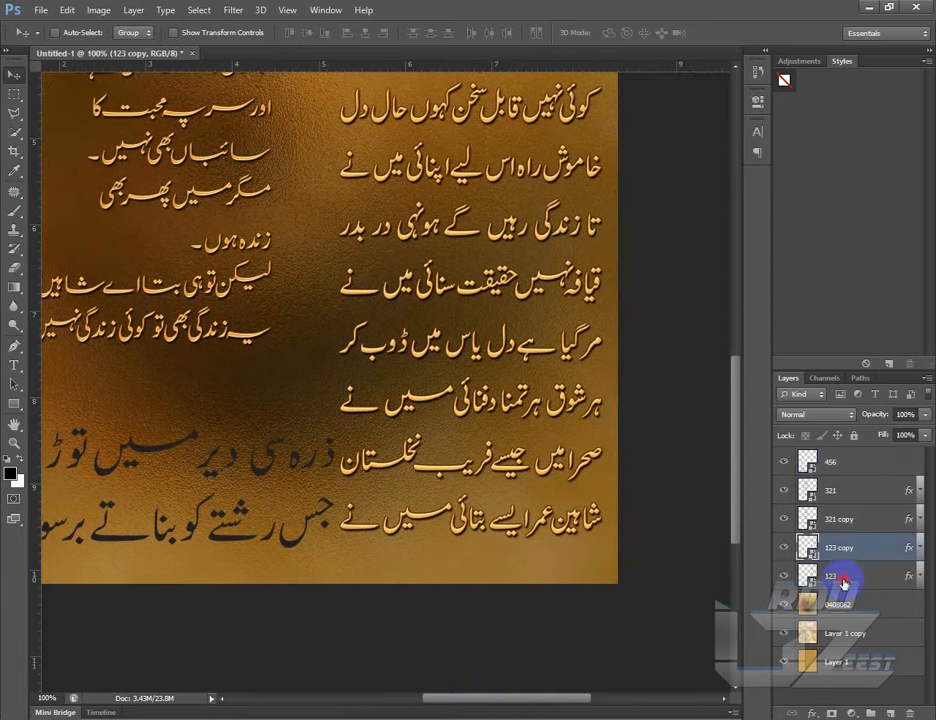
shift+click(843, 583)
key(Right)
key(Right)
key(Right)
key(Right)
key(Right)
key(Right)
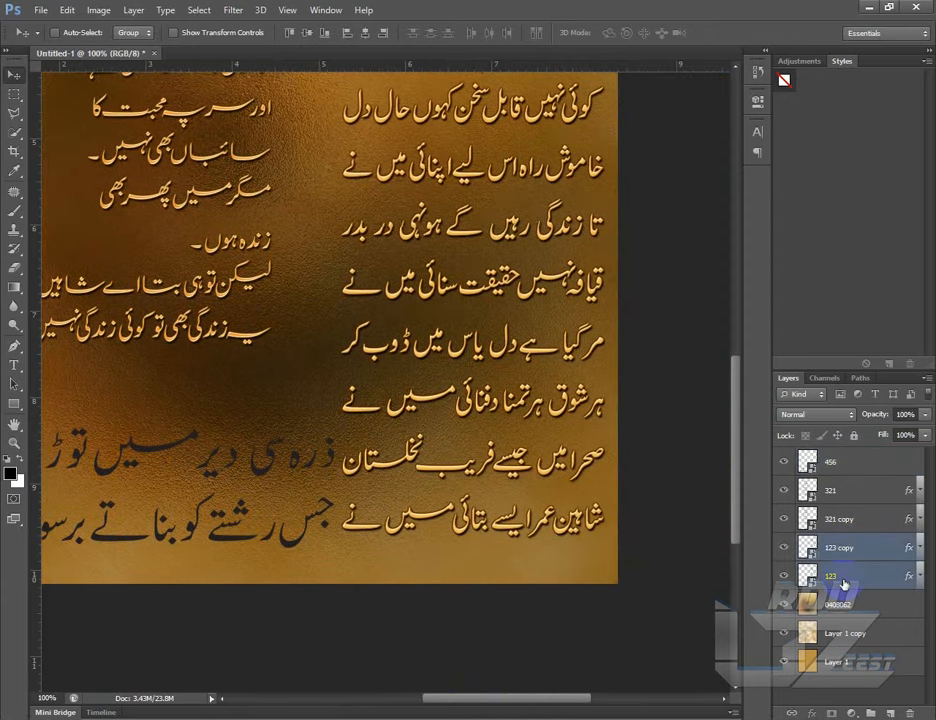
key(Right)
key(Right)
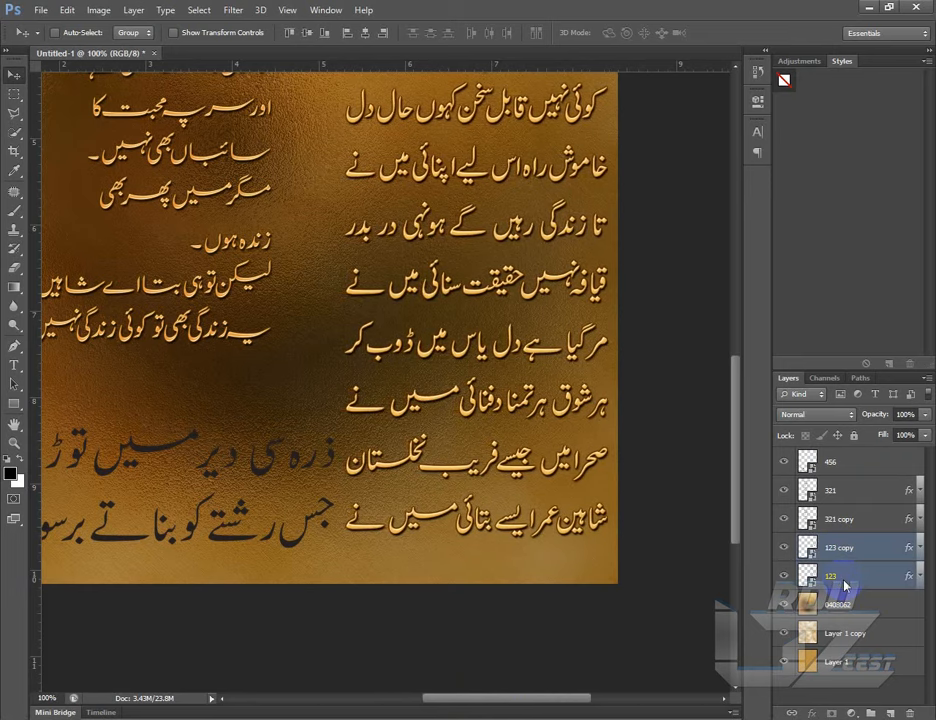
- Add a Color Overlay to the 456 couplet layer and set its colour to light gold f5cb87
drag(503, 705, 441, 704)
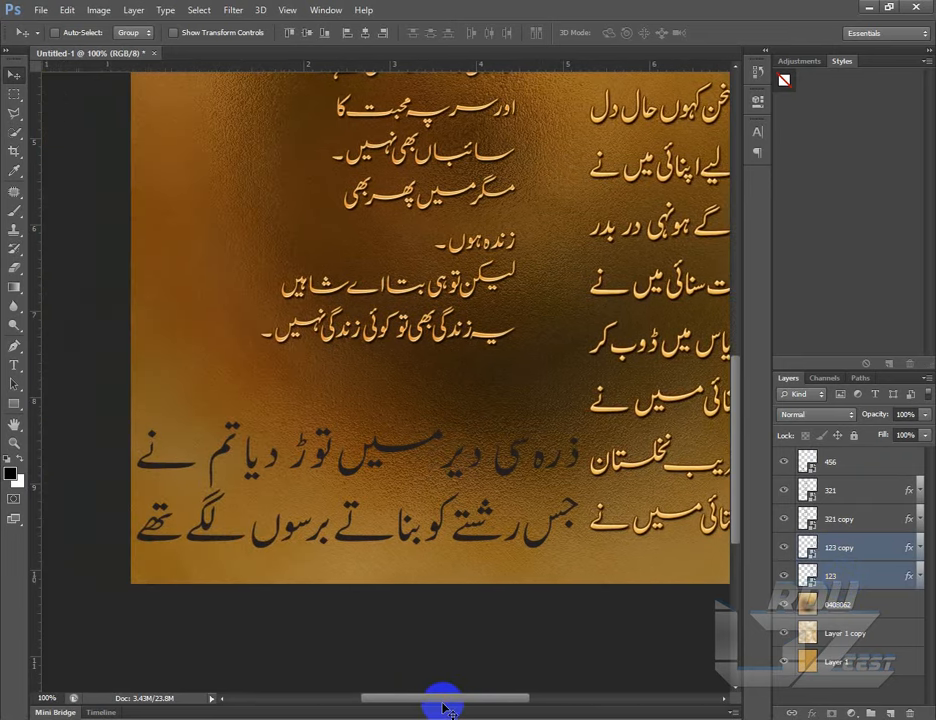
click(395, 447)
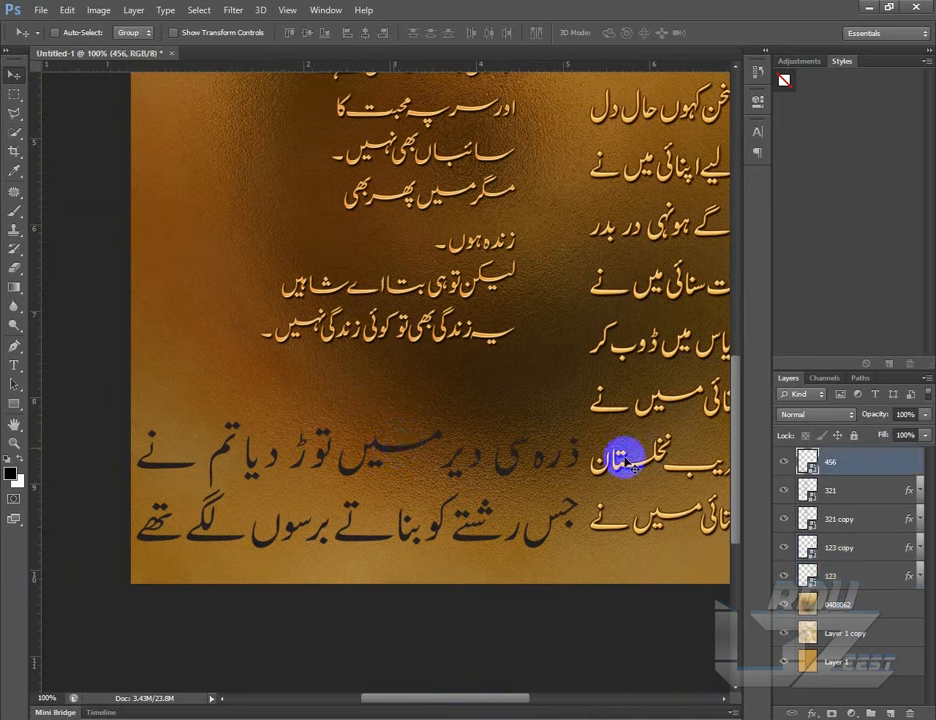
double_click(894, 470)
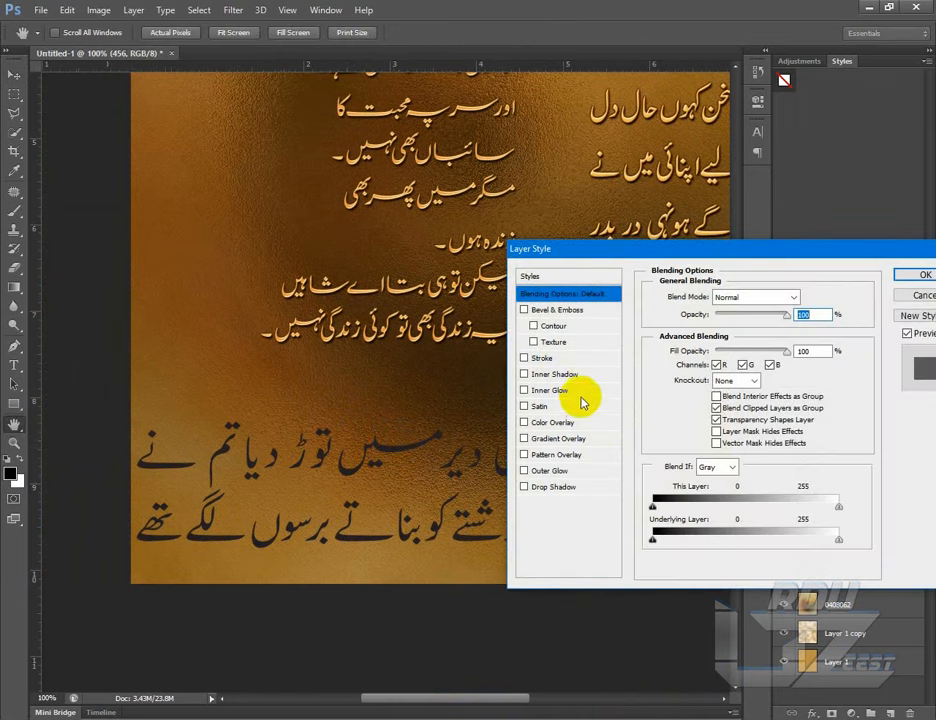
click(565, 423)
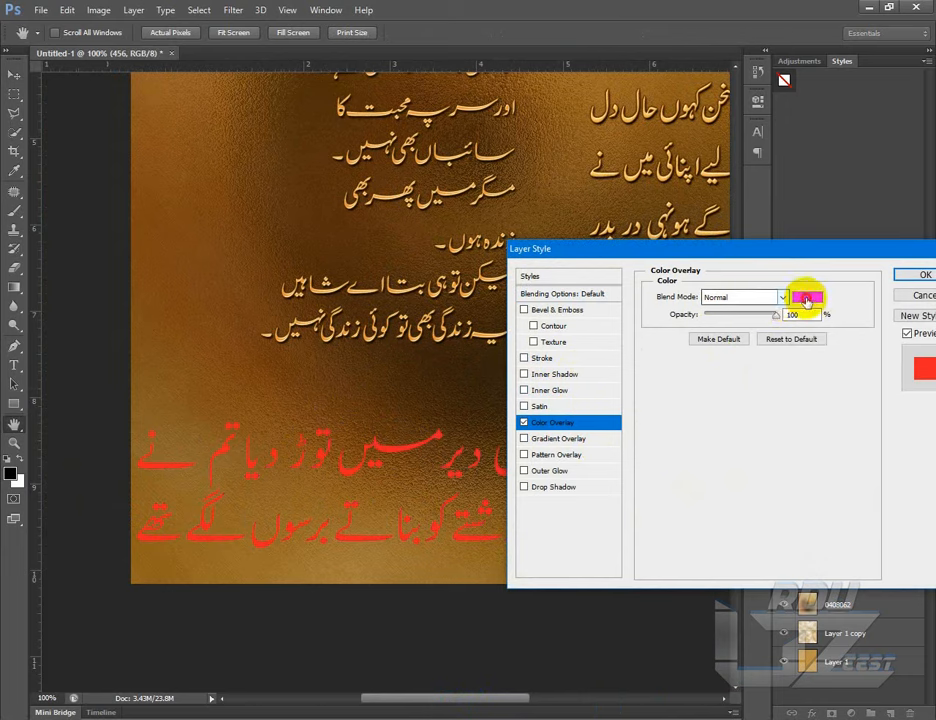
click(800, 299)
click(160, 262)
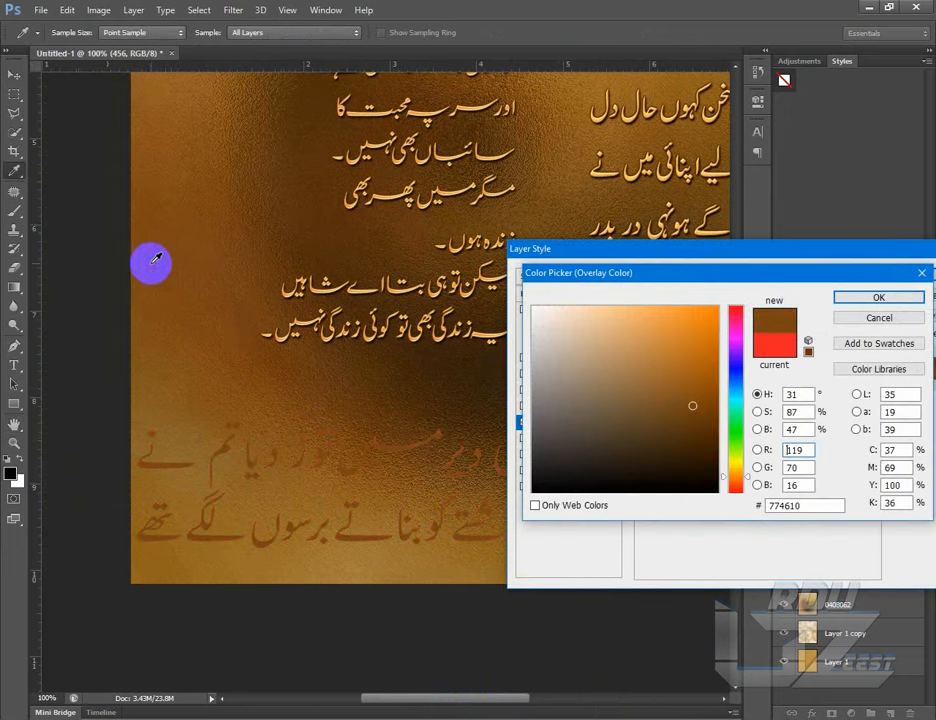
click(637, 321)
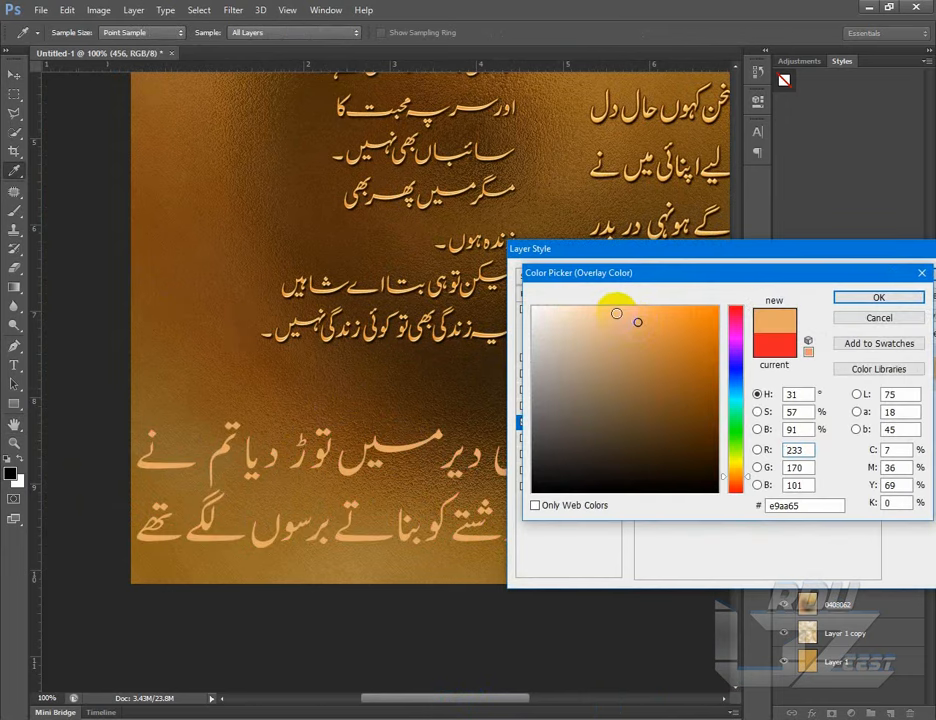
click(616, 313)
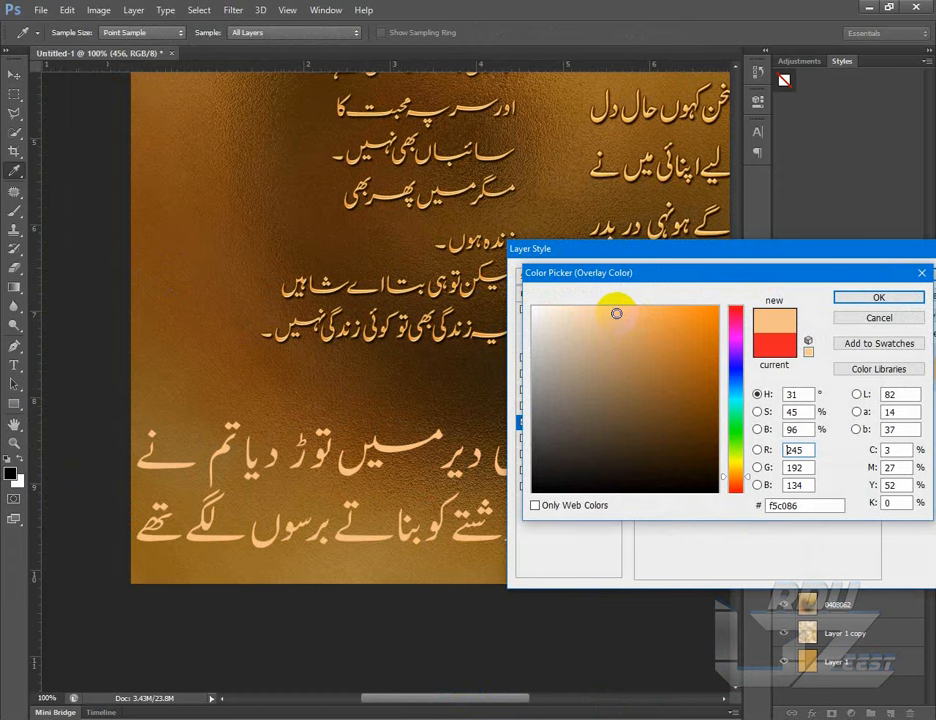
click(274, 566)
click(613, 312)
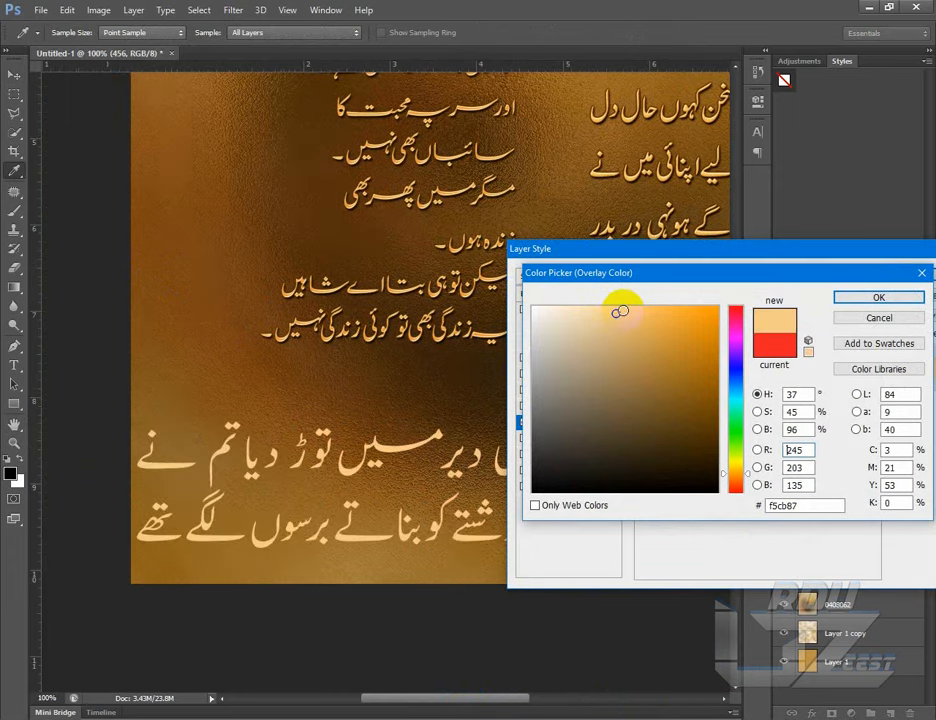
- Copy the overlay colour's hex code f5cb87 and accept the colour
drag(807, 505, 771, 508)
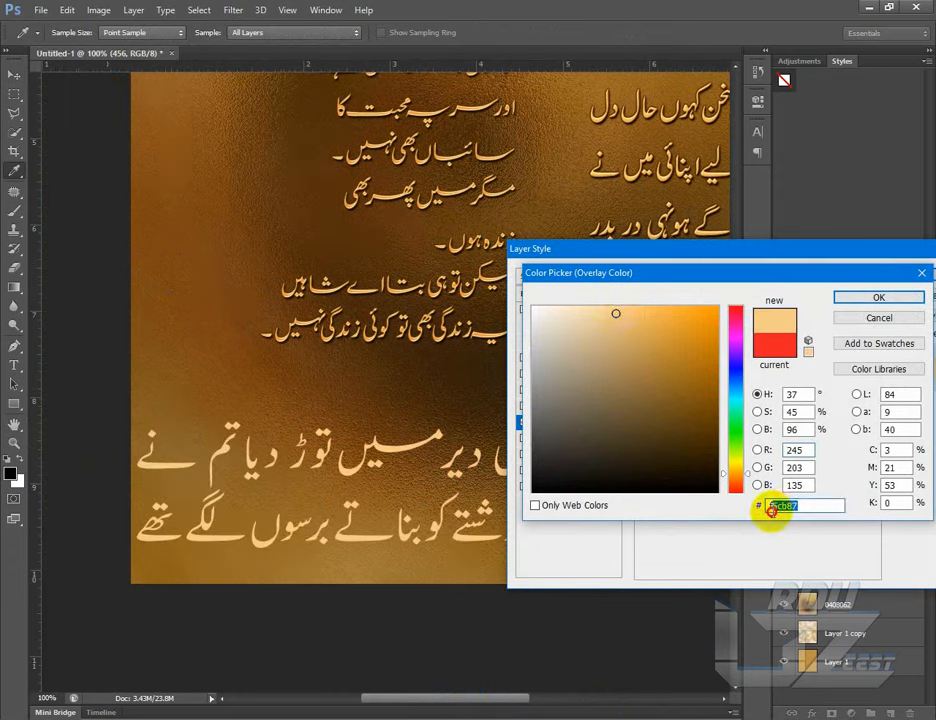
right_click(776, 511)
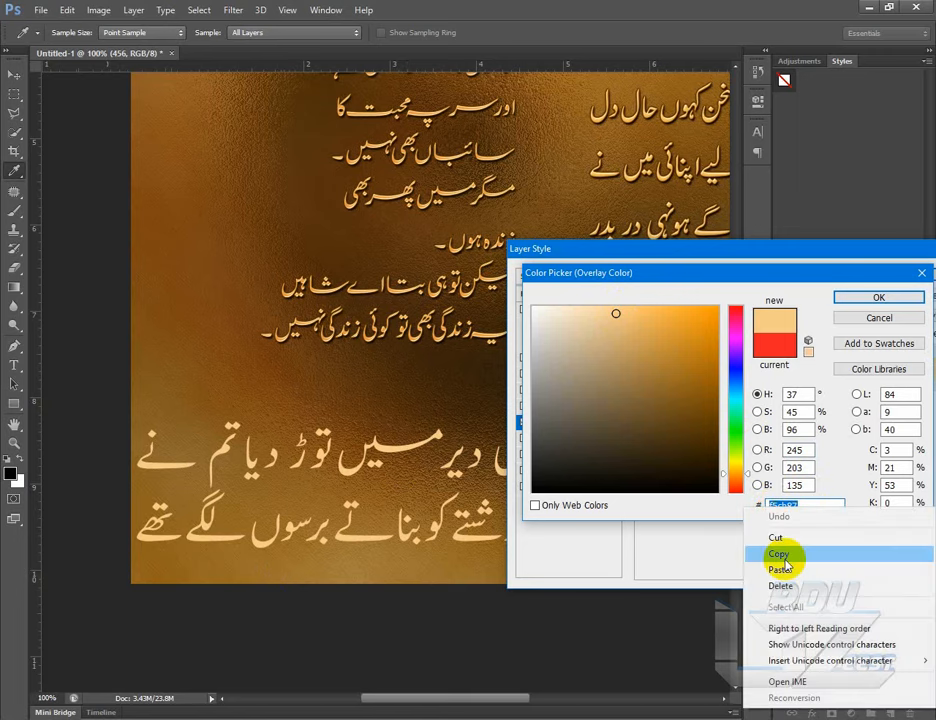
click(777, 554)
click(878, 297)
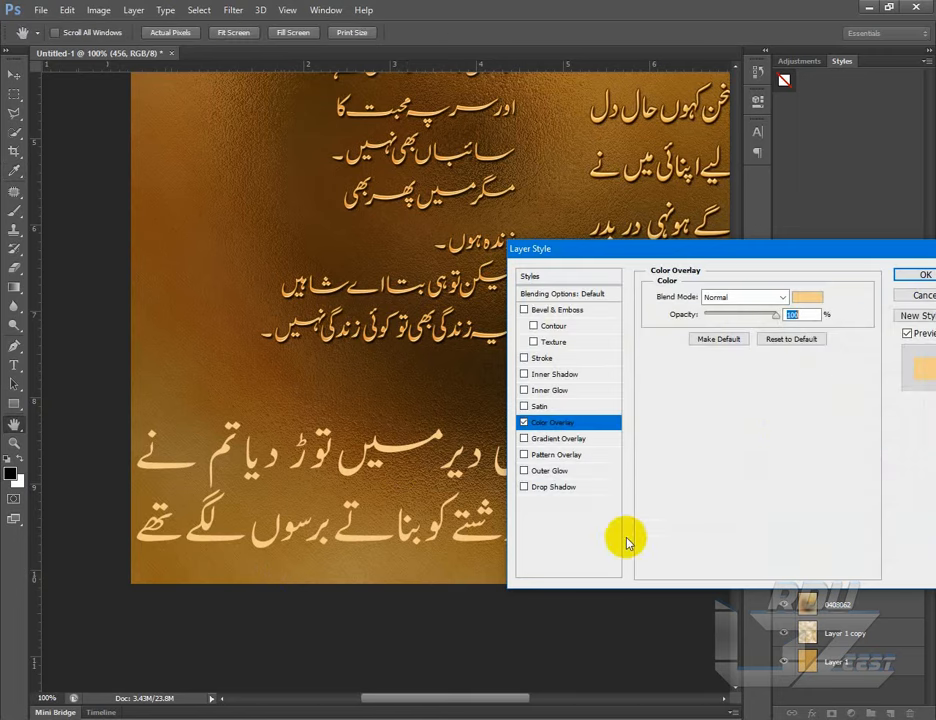
- Add a Drop Shadow to the couplet with a distance of 3 px and a reduced size
click(566, 489)
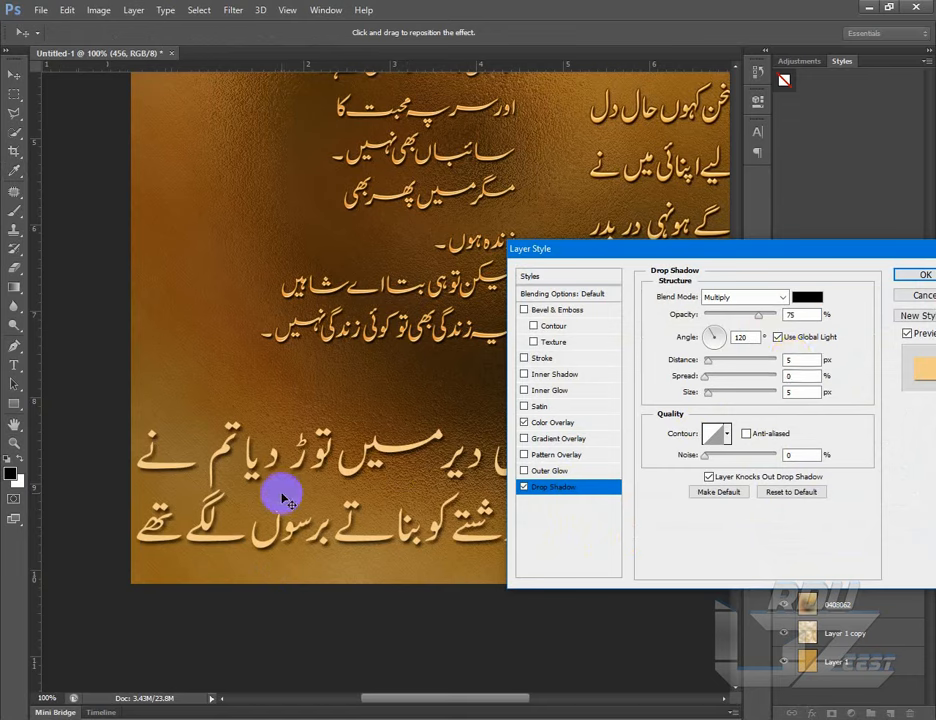
double_click(797, 361)
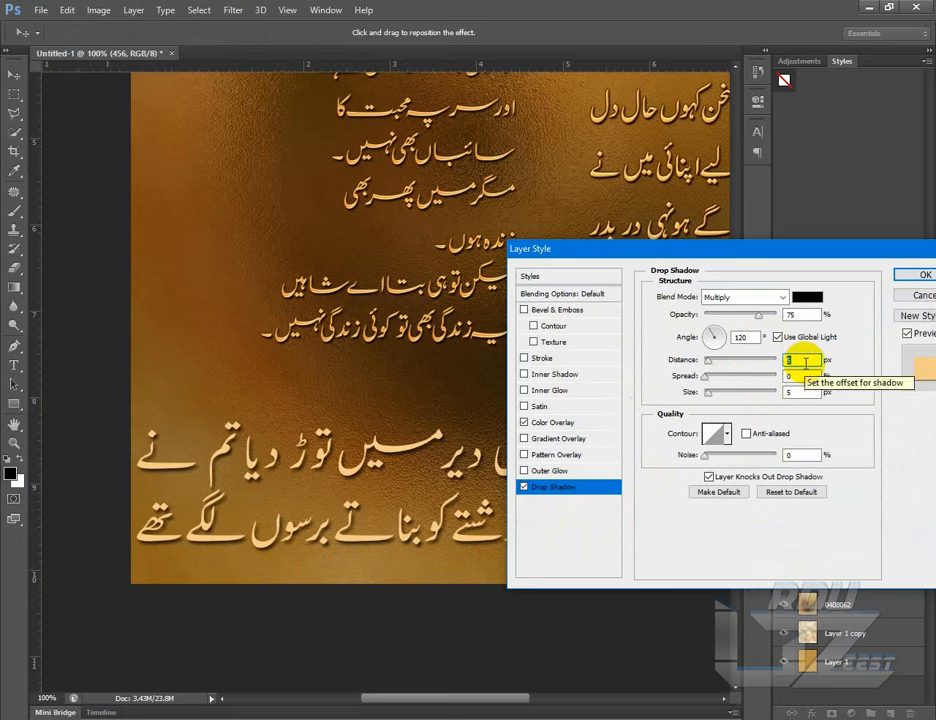
key(alt)
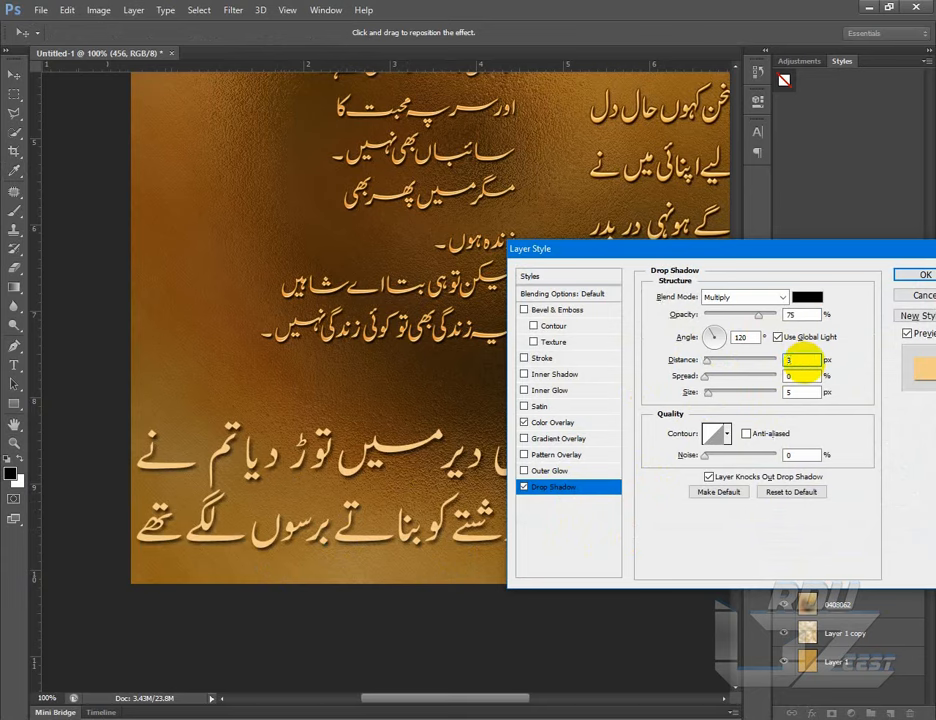
text(32)
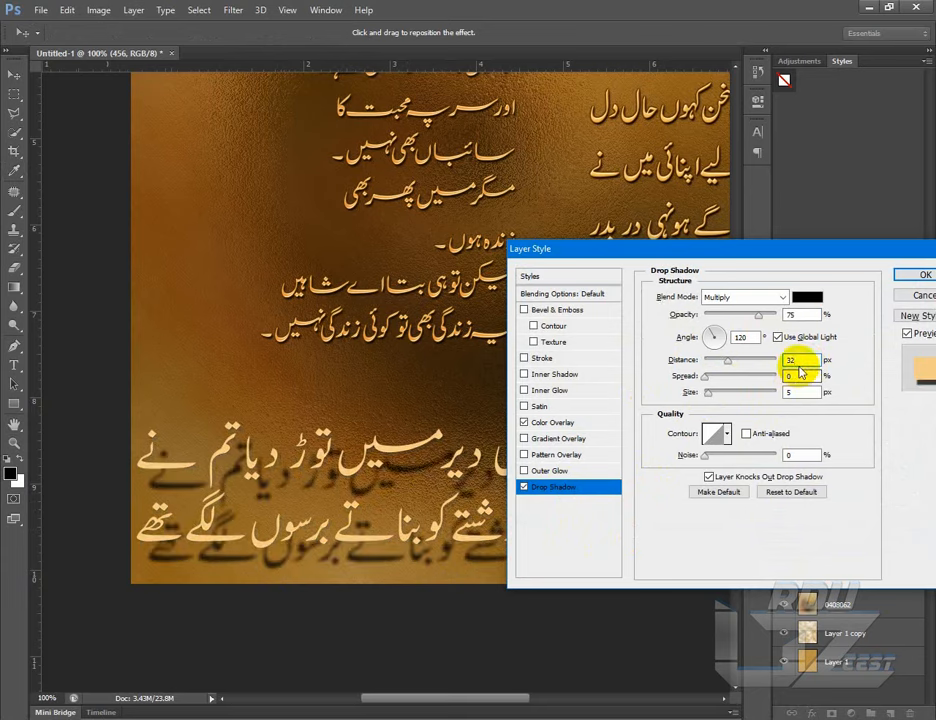
text(2)
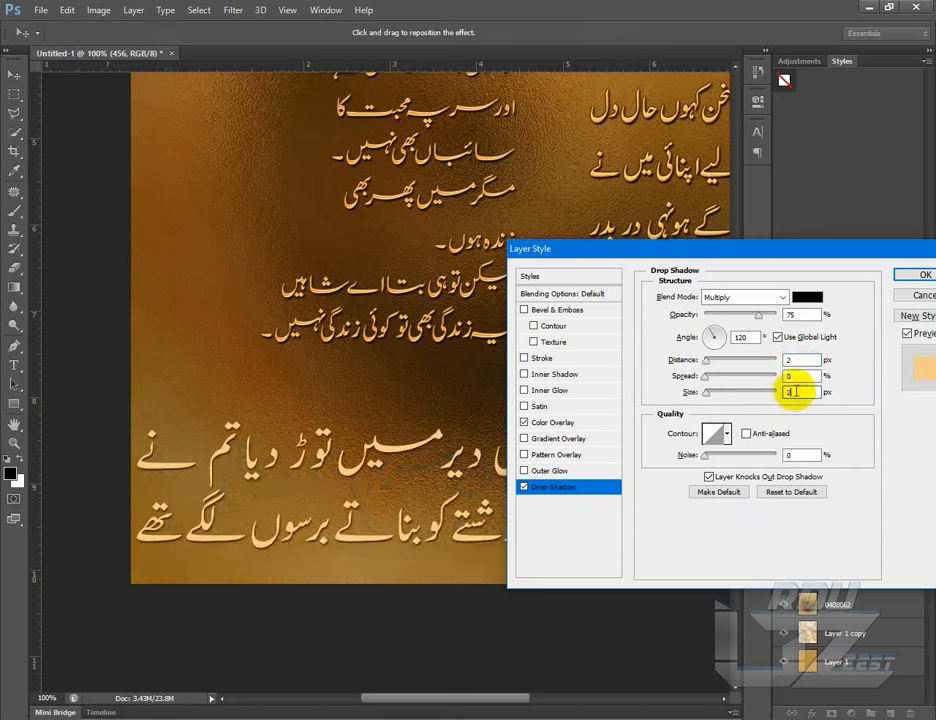
click(788, 362)
text(1)
click(792, 393)
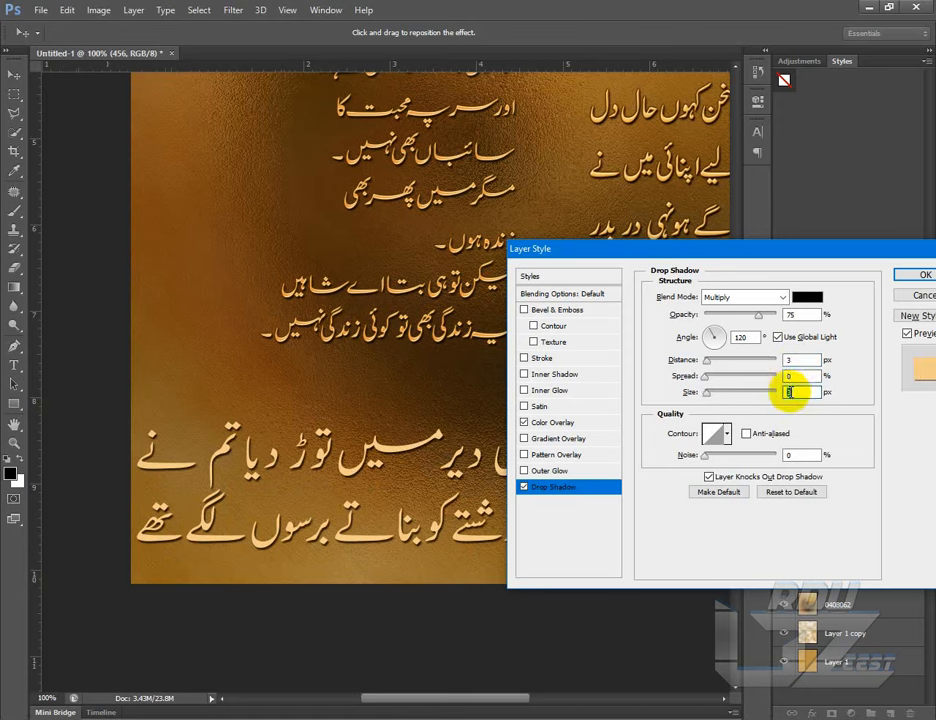
- Add a Bevel & Emboss effect to the couplet and set its highlight colour to f5cb87
click(549, 311)
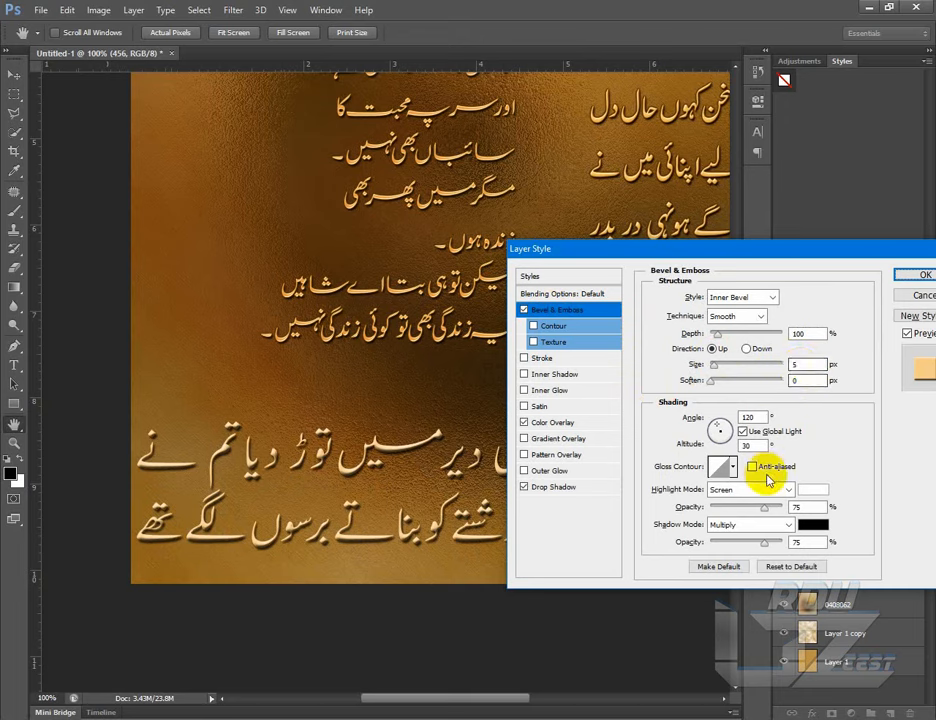
click(811, 490)
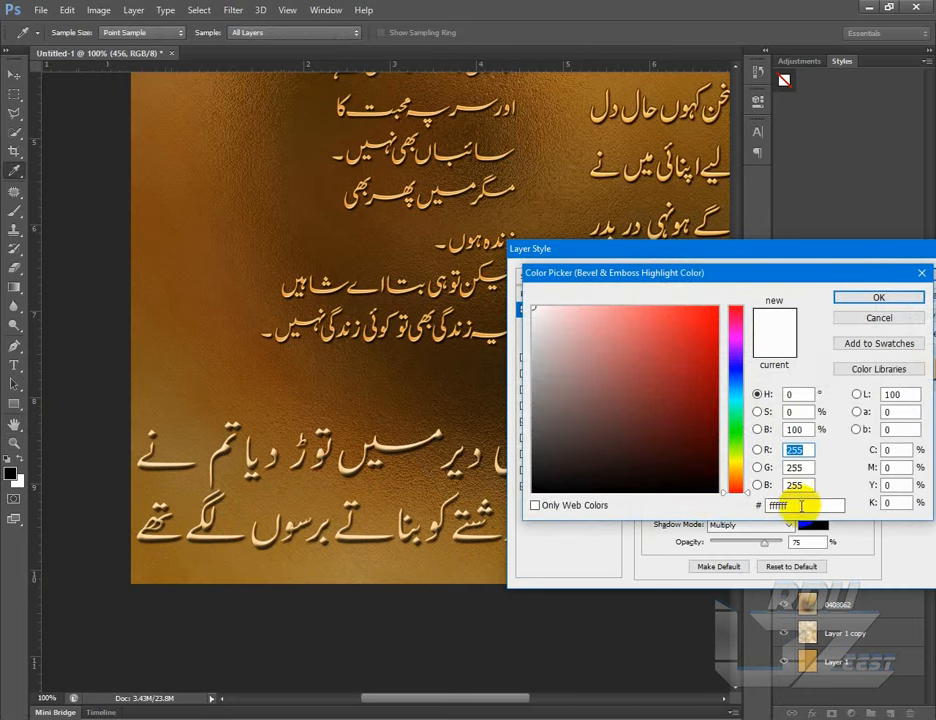
double_click(775, 505)
text(f5cb87)
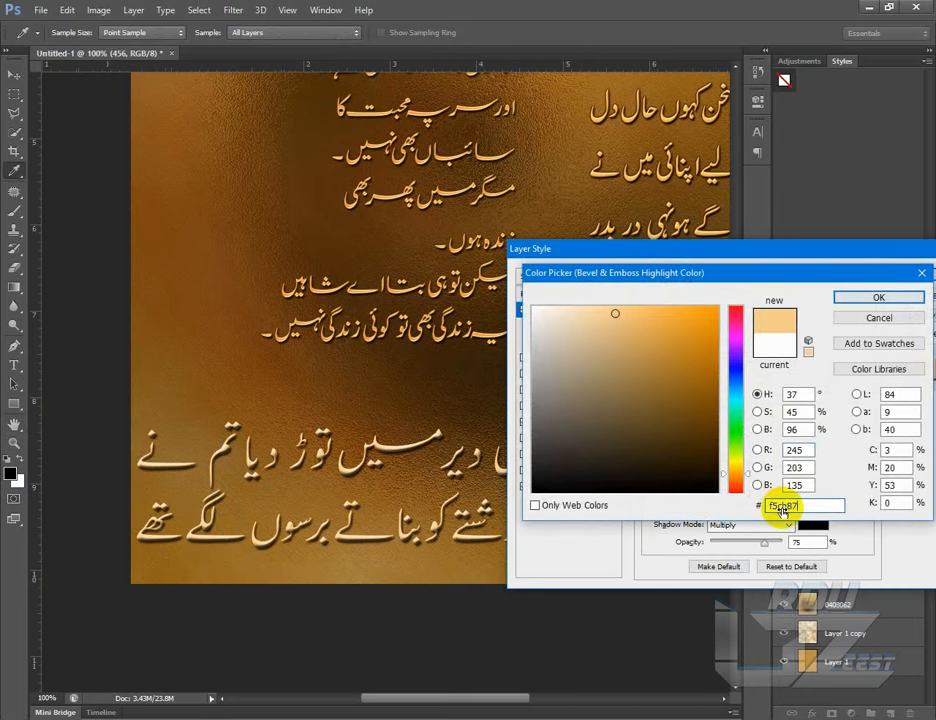
click(852, 298)
- Set the bevel's shadow colour to a strong orange, da8701
click(810, 528)
double_click(790, 505)
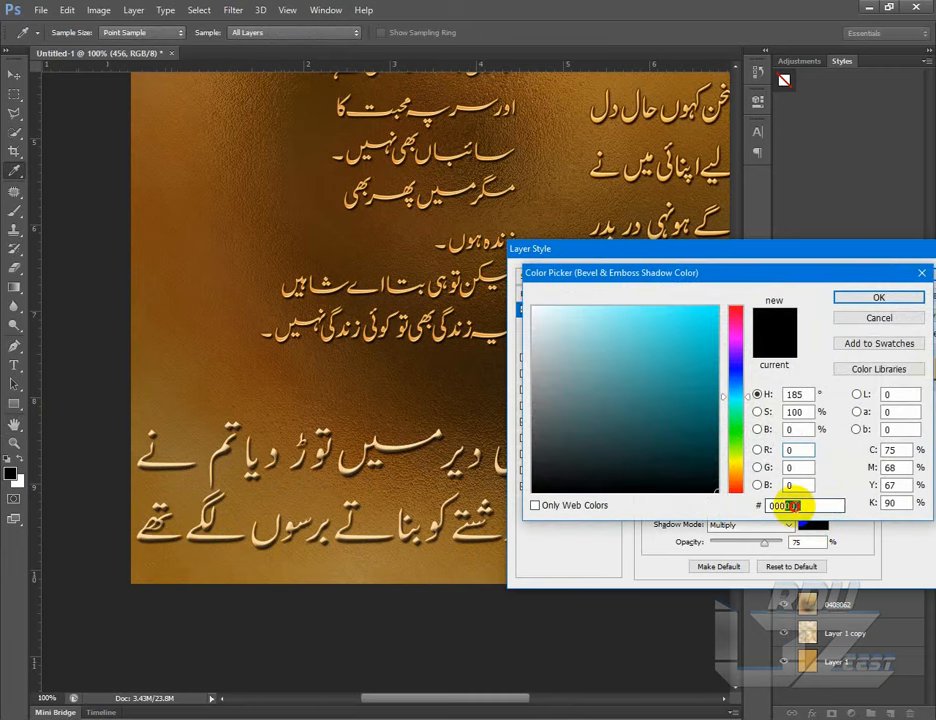
text(f5cb87)
click(694, 337)
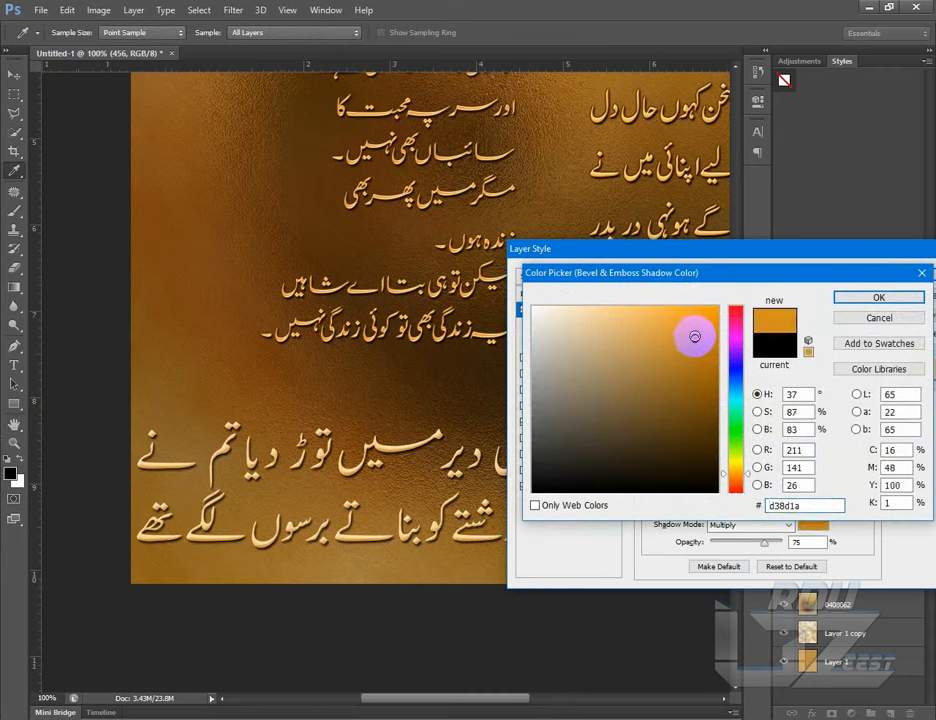
drag(695, 335, 716, 333)
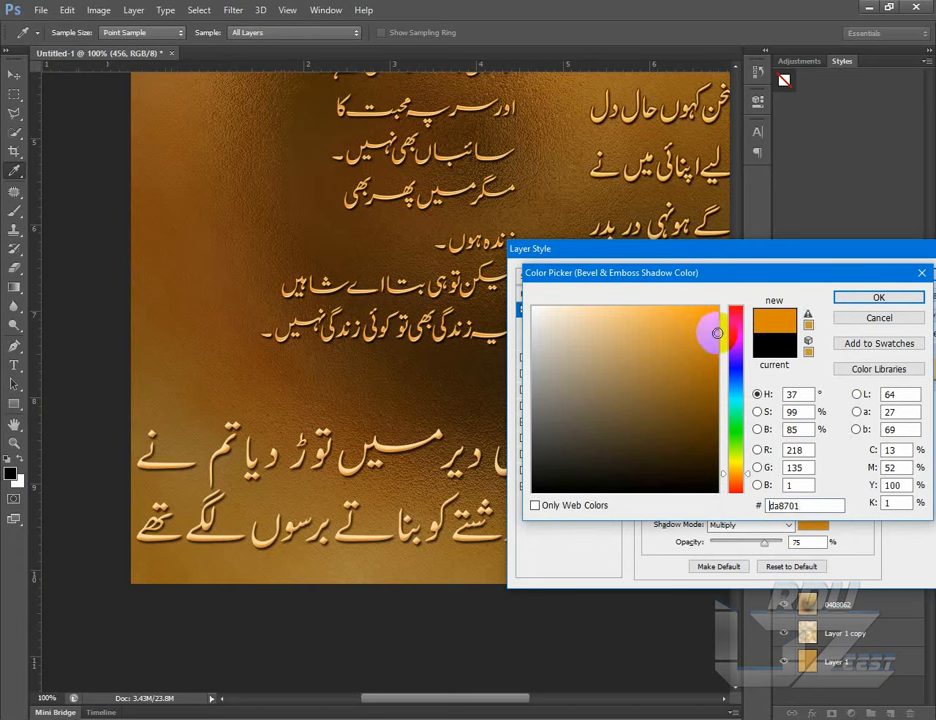
click(878, 297)
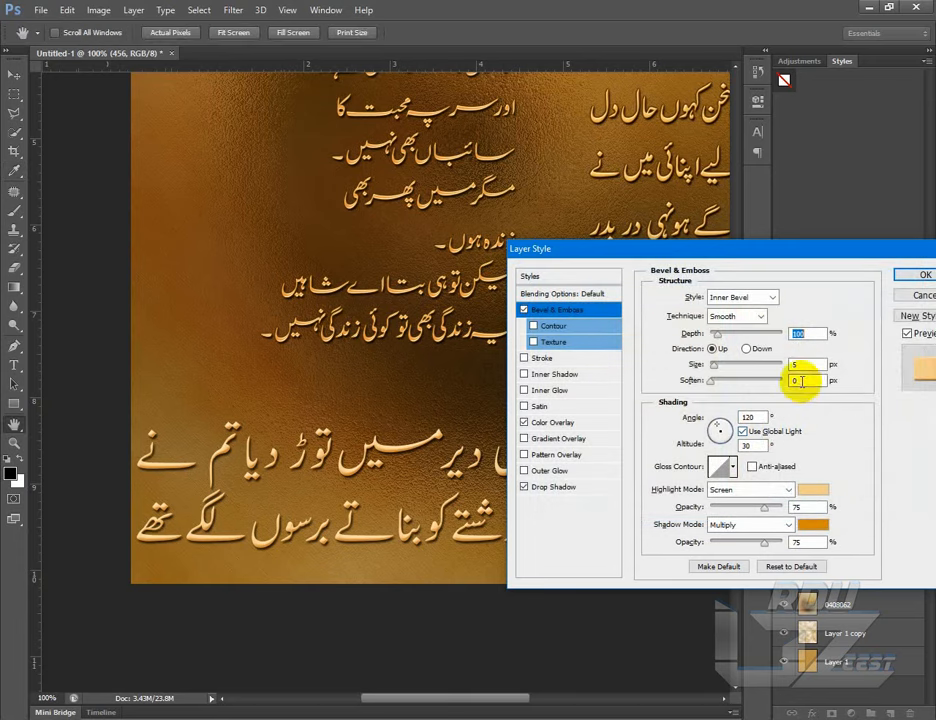
- Apply the fourth preset gloss contour to the bevel and set the bevel size to 2 px
click(733, 466)
click(716, 506)
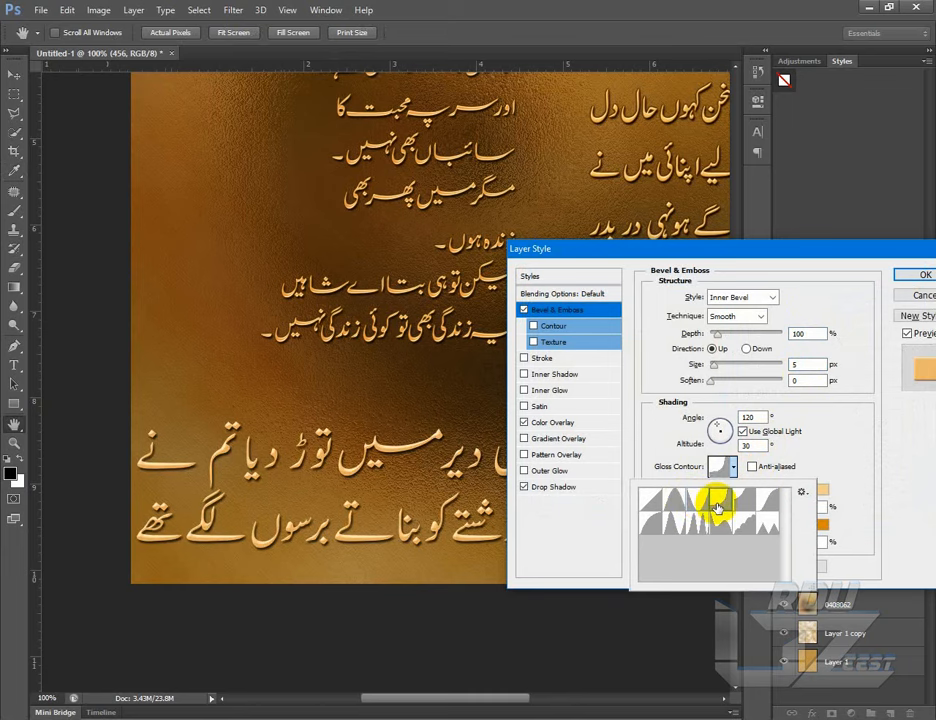
click(773, 372)
double_click(796, 364)
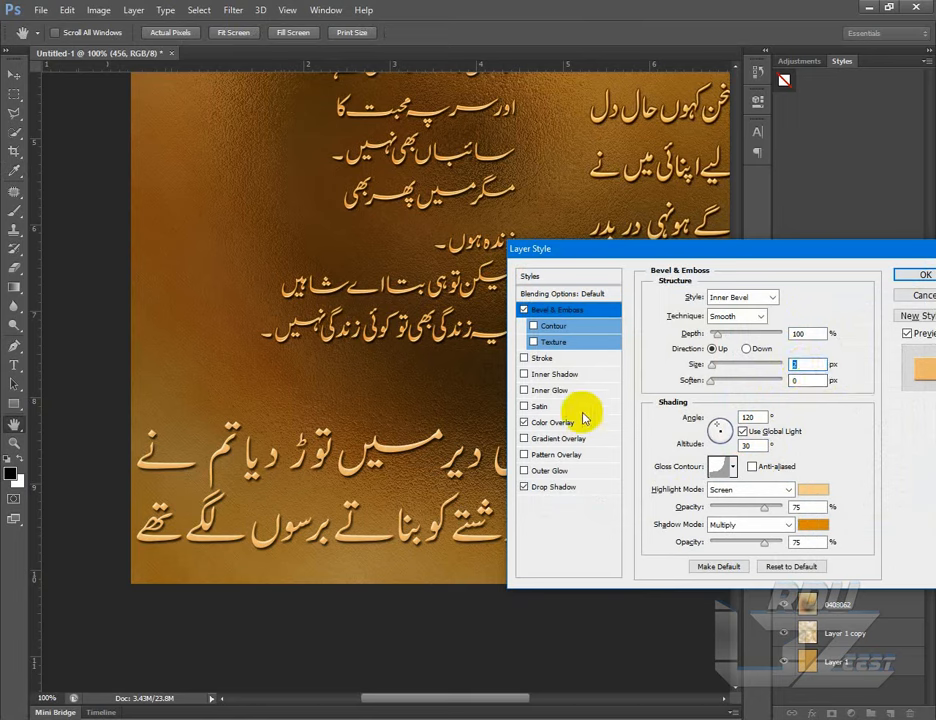
- Add an outside Stroke to the couplet and set its size to 1 px
click(524, 358)
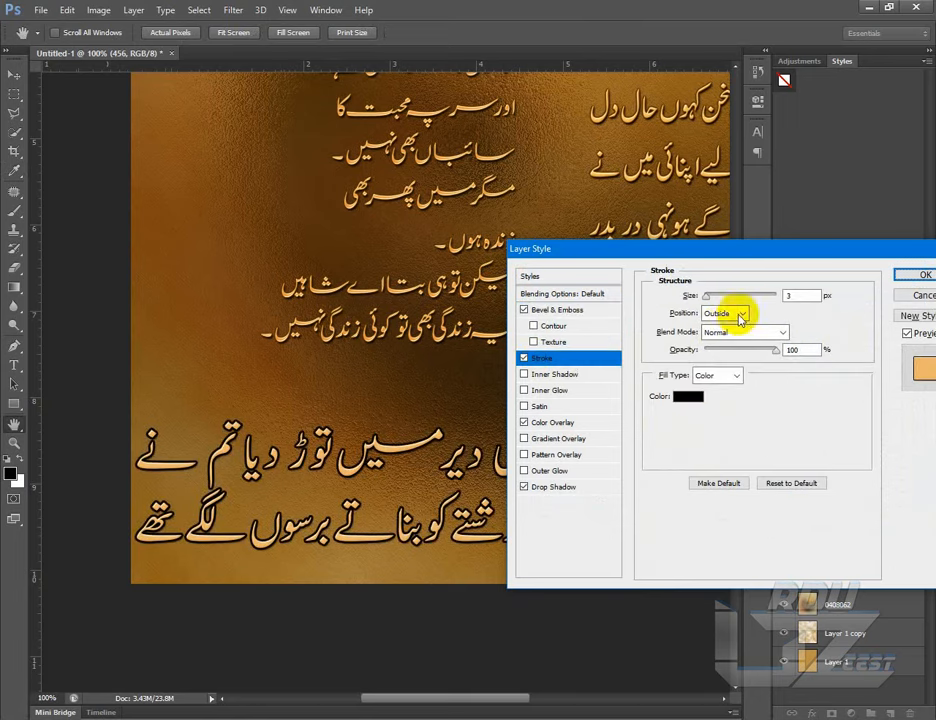
double_click(792, 295)
text(3)
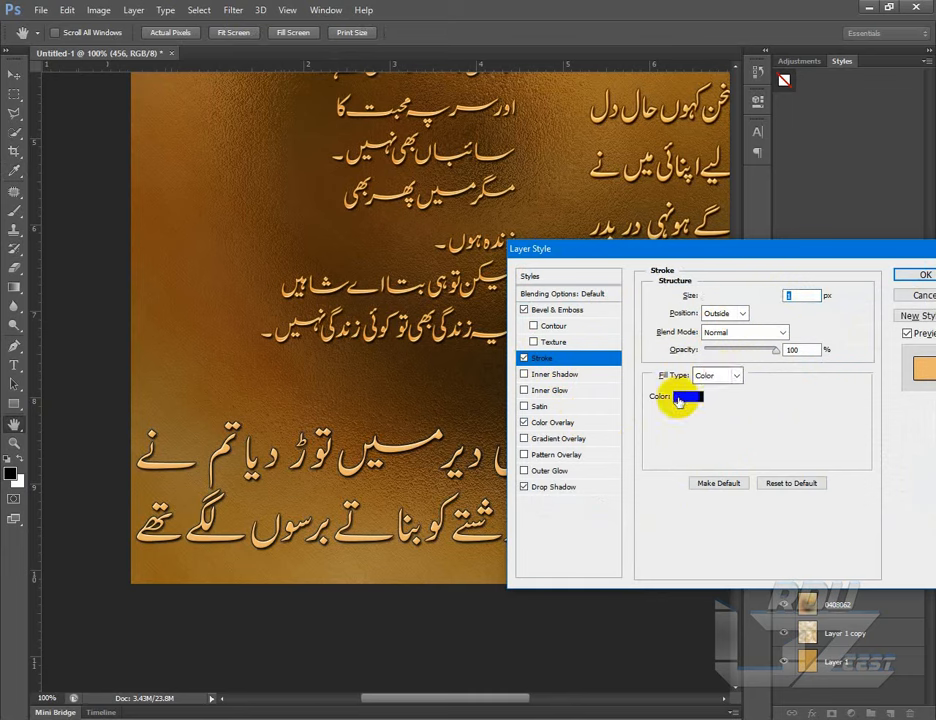
- Set the couplet's stroke colour to a dark red, 550000
click(690, 397)
double_click(790, 505)
text(f5cb87)
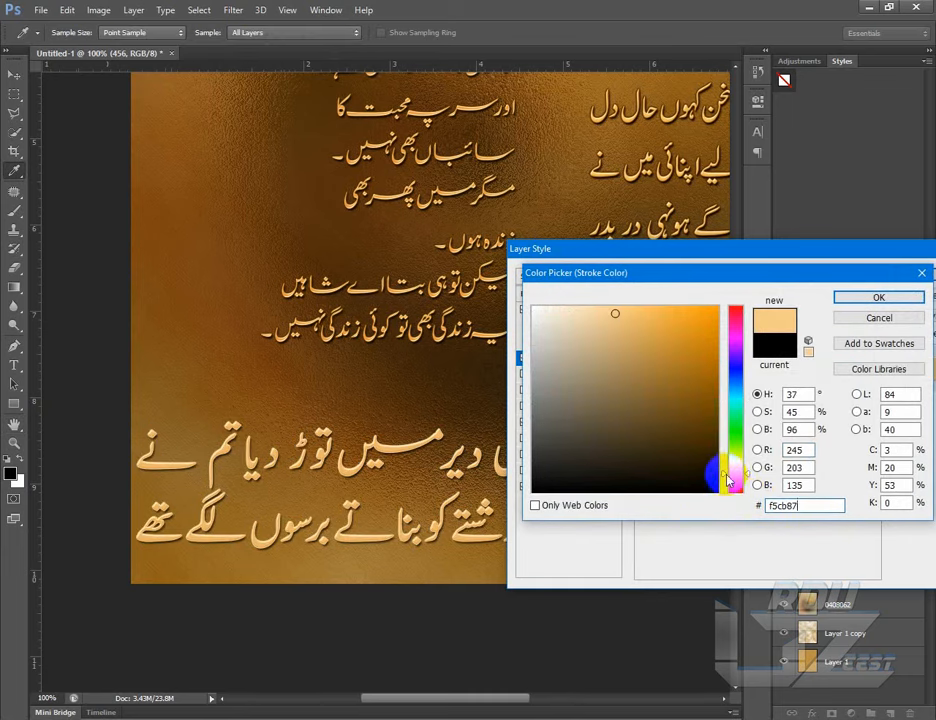
click(719, 459)
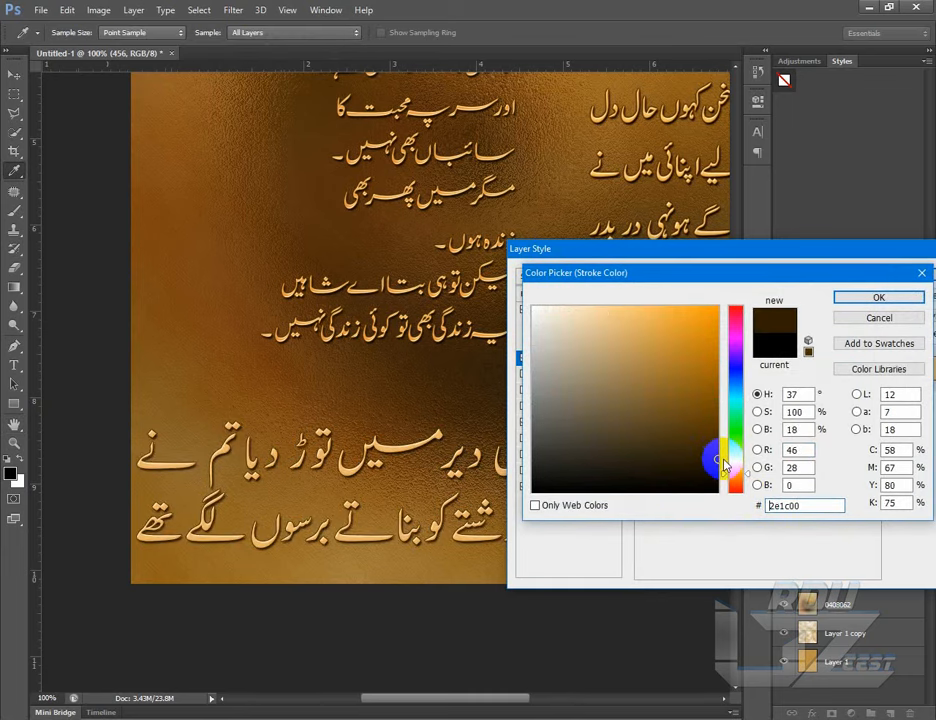
drag(727, 485, 735, 496)
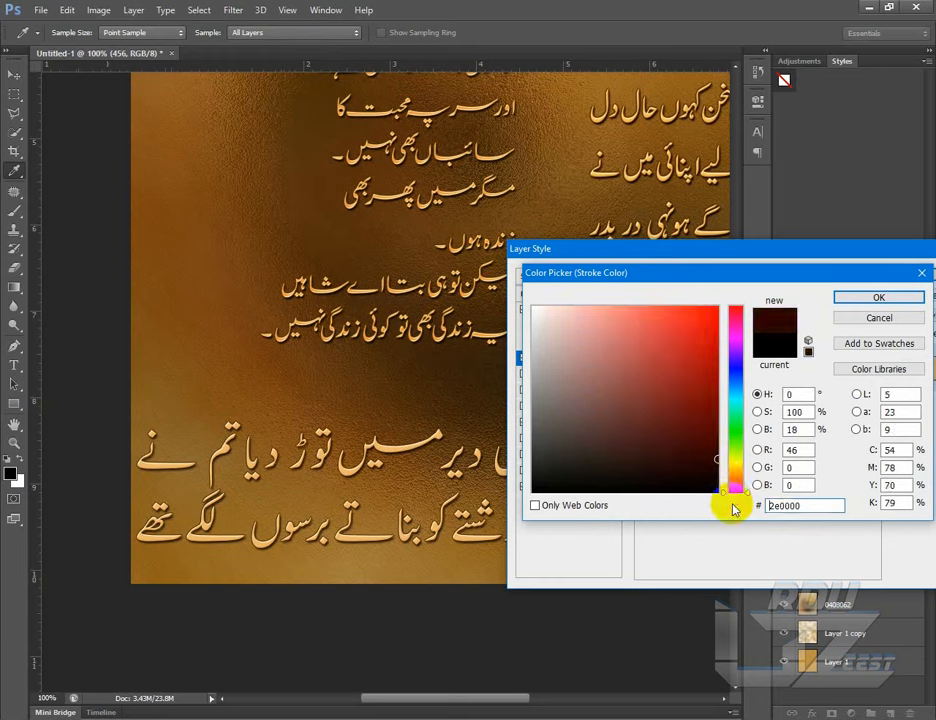
drag(718, 438, 717, 430)
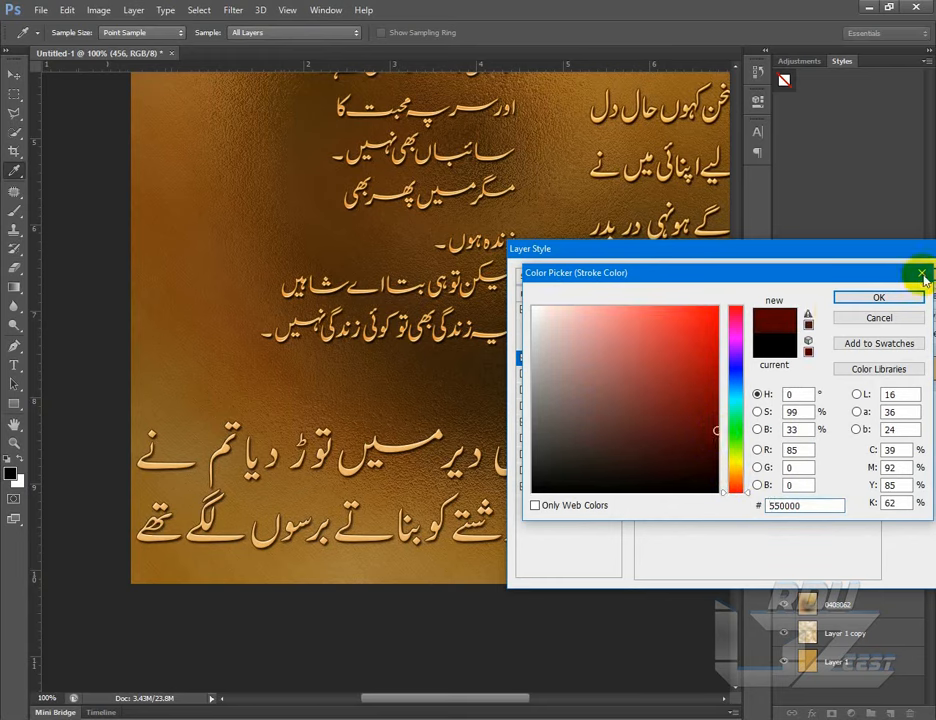
click(866, 298)
- Add an Outer Glow to the couplet with 100% opacity and the Normal blend mode
click(560, 471)
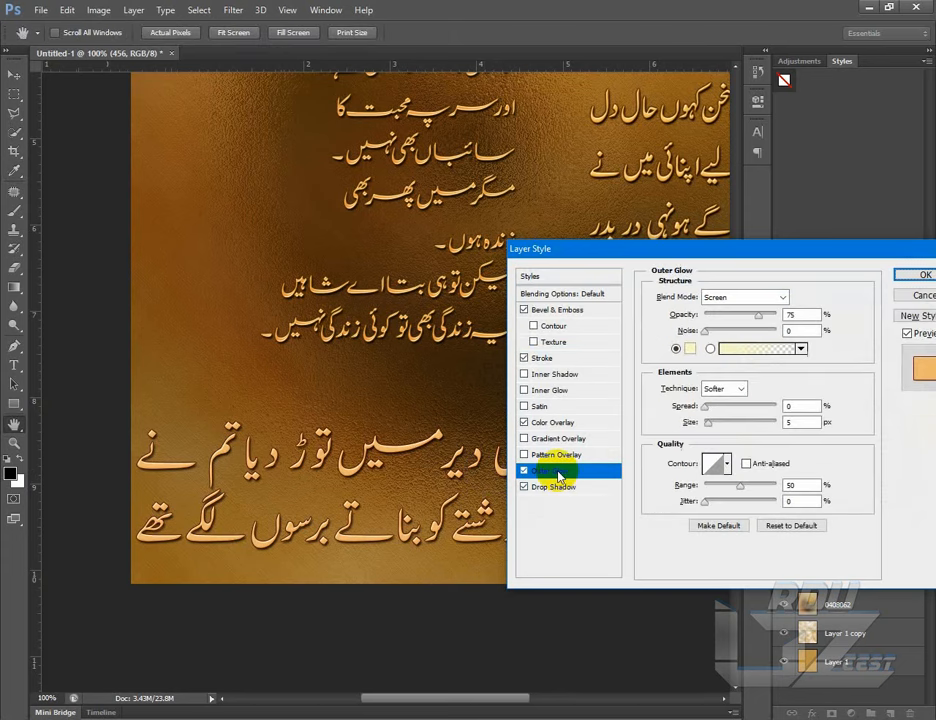
drag(770, 318, 782, 309)
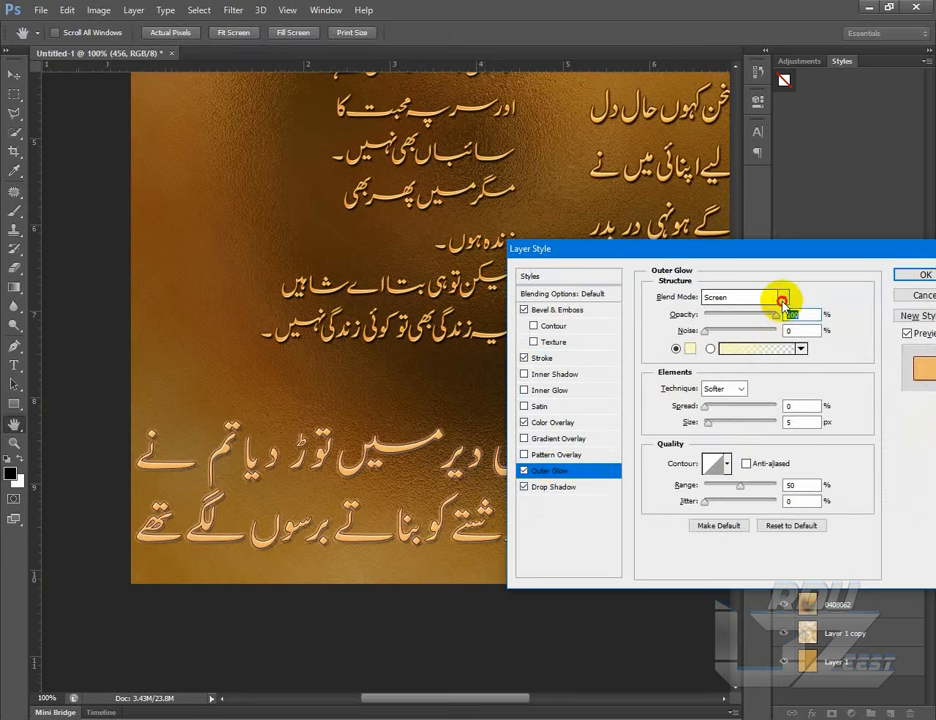
click(782, 298)
click(730, 311)
- Set the outer glow colour to a dark maroon, 440000, and its size to 3 px
click(690, 348)
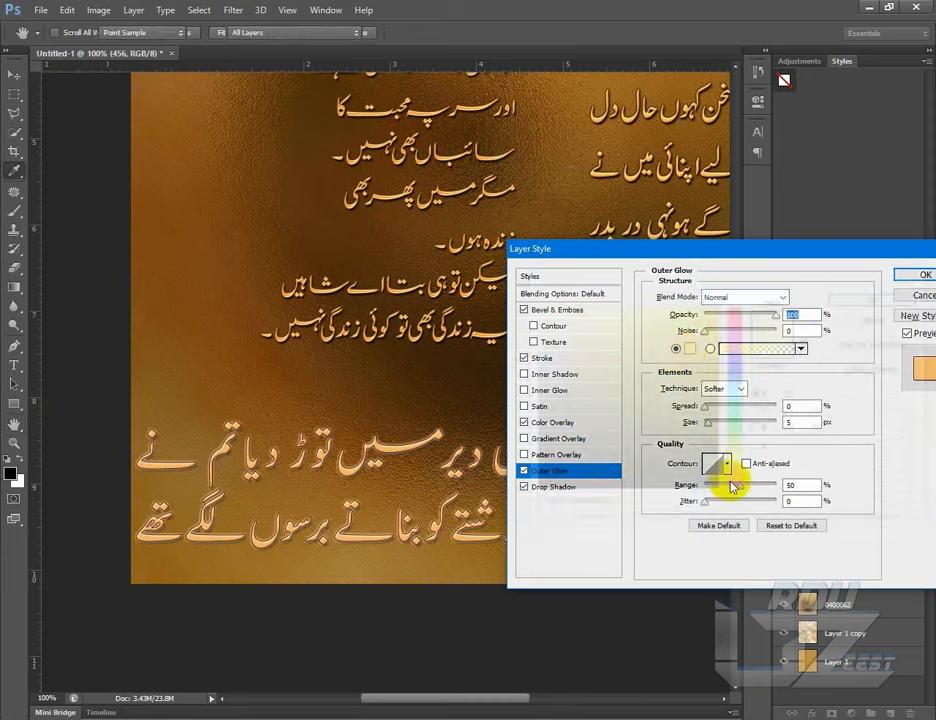
drag(739, 468, 716, 443)
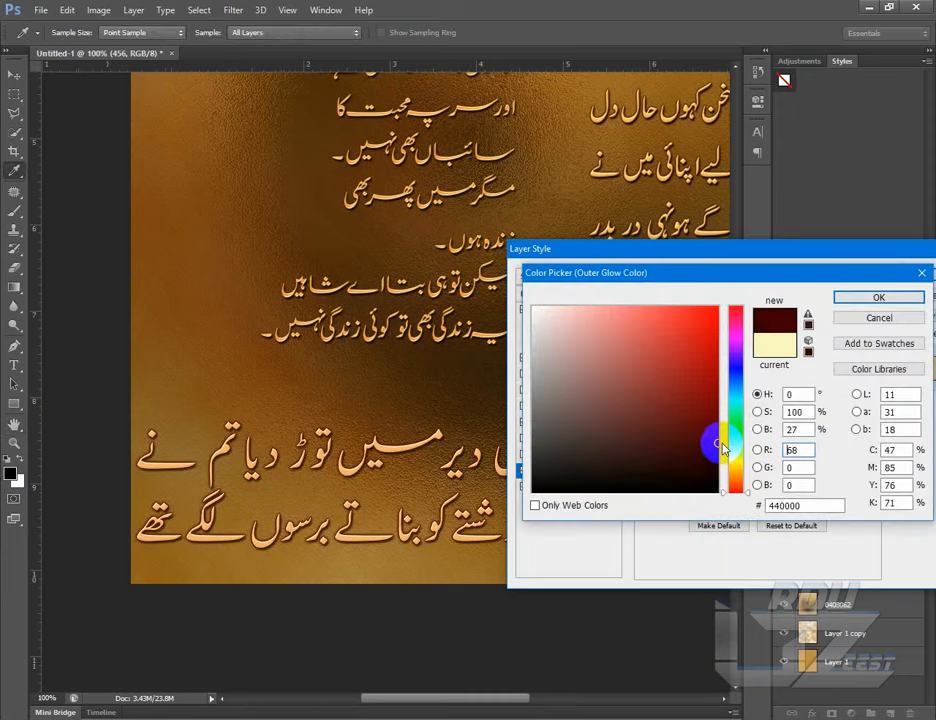
click(878, 298)
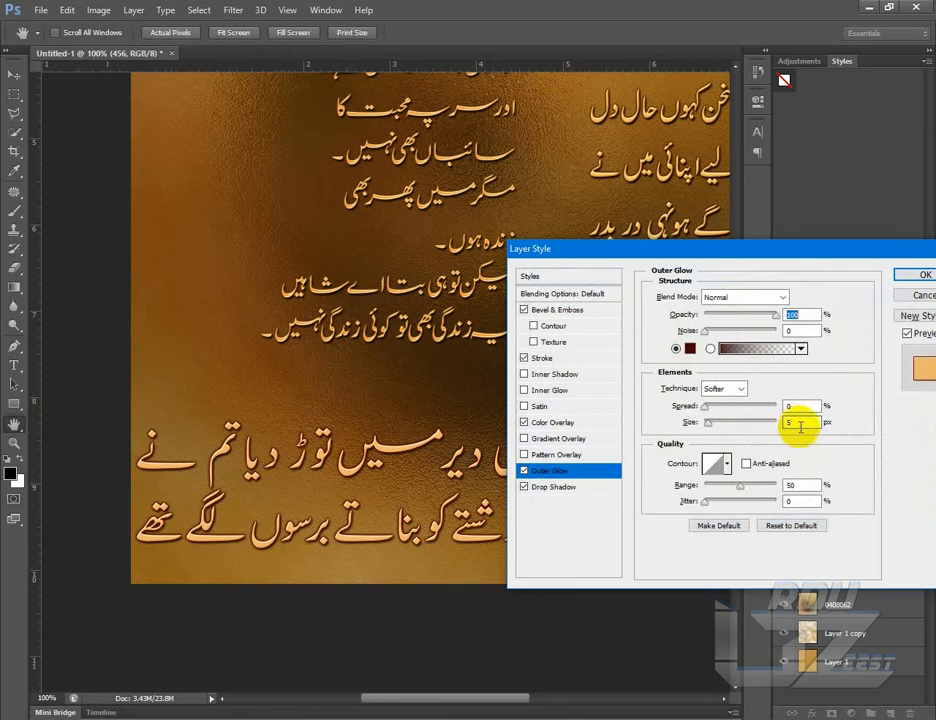
click(795, 425)
text(3)
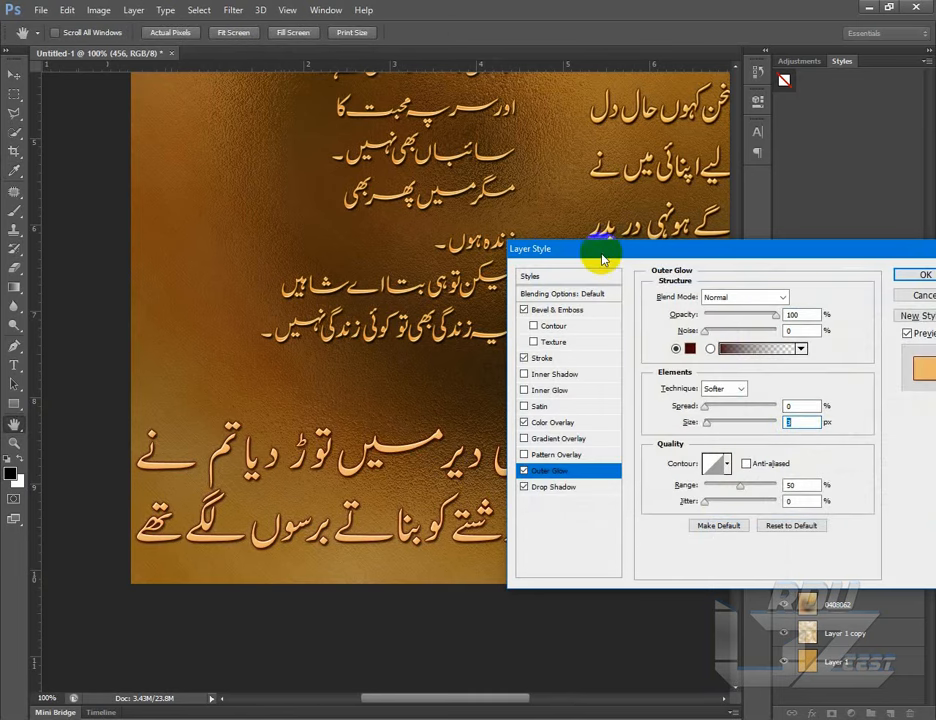
- Add an Inner Shadow effect to the couplet and raise its opacity to 100%
drag(603, 259, 686, 271)
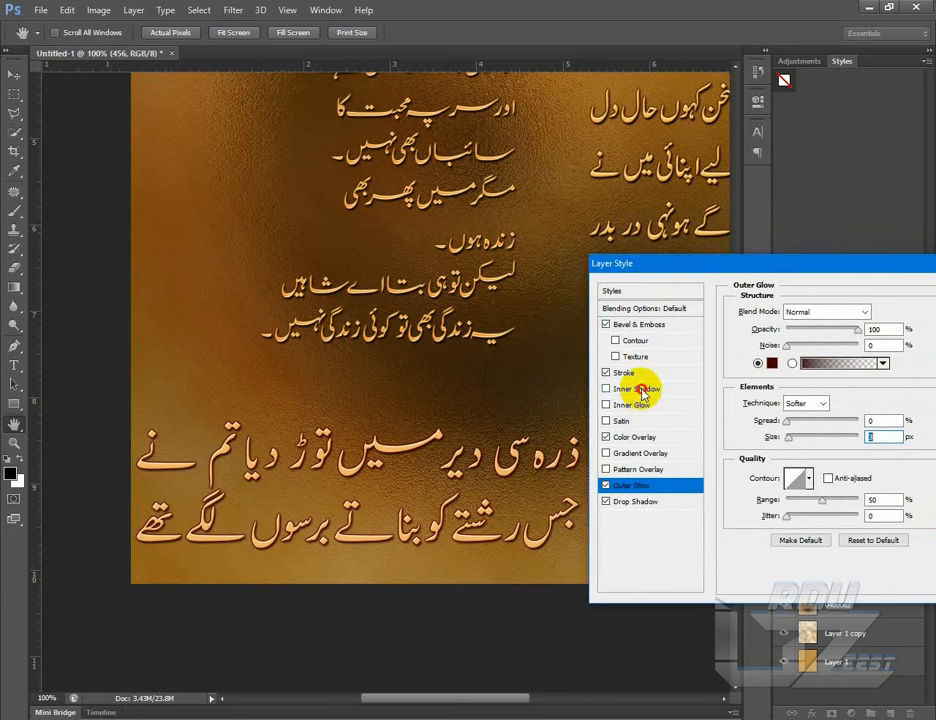
click(646, 388)
click(872, 375)
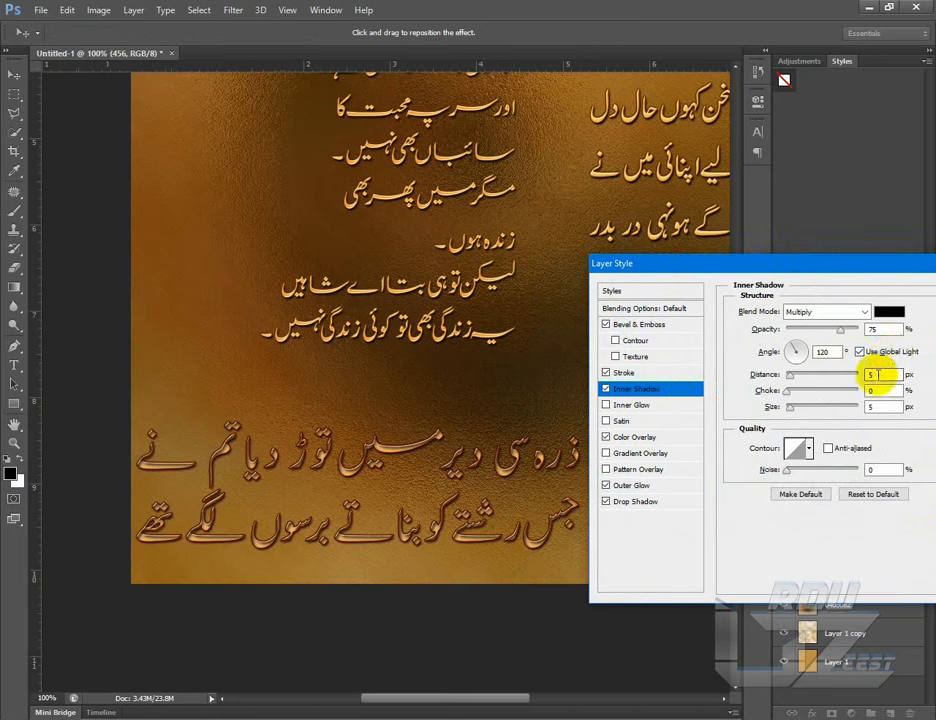
drag(840, 335, 857, 328)
click(866, 312)
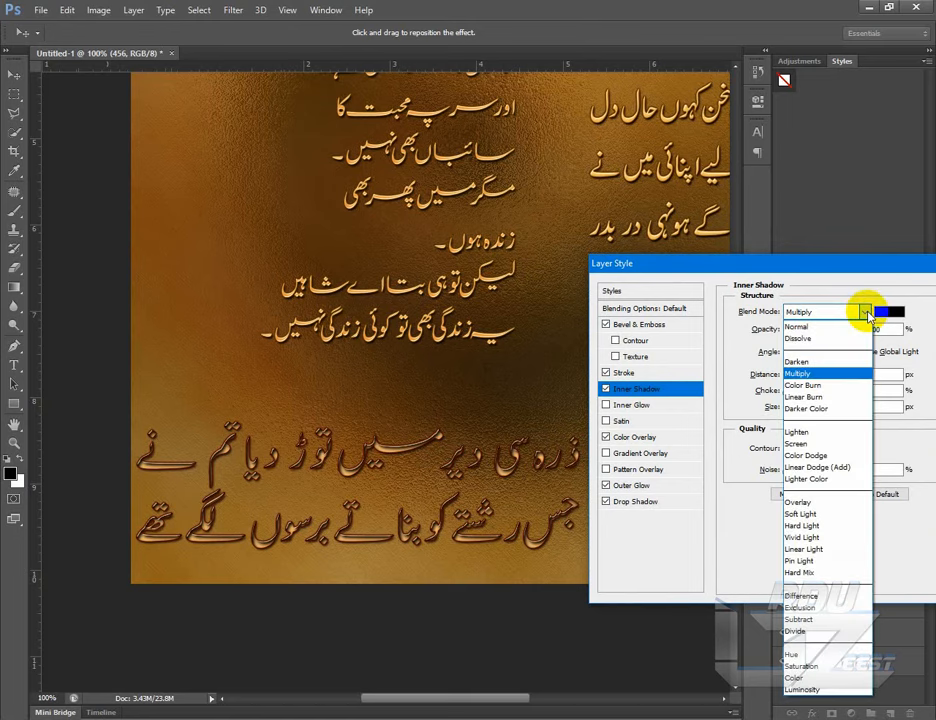
click(867, 313)
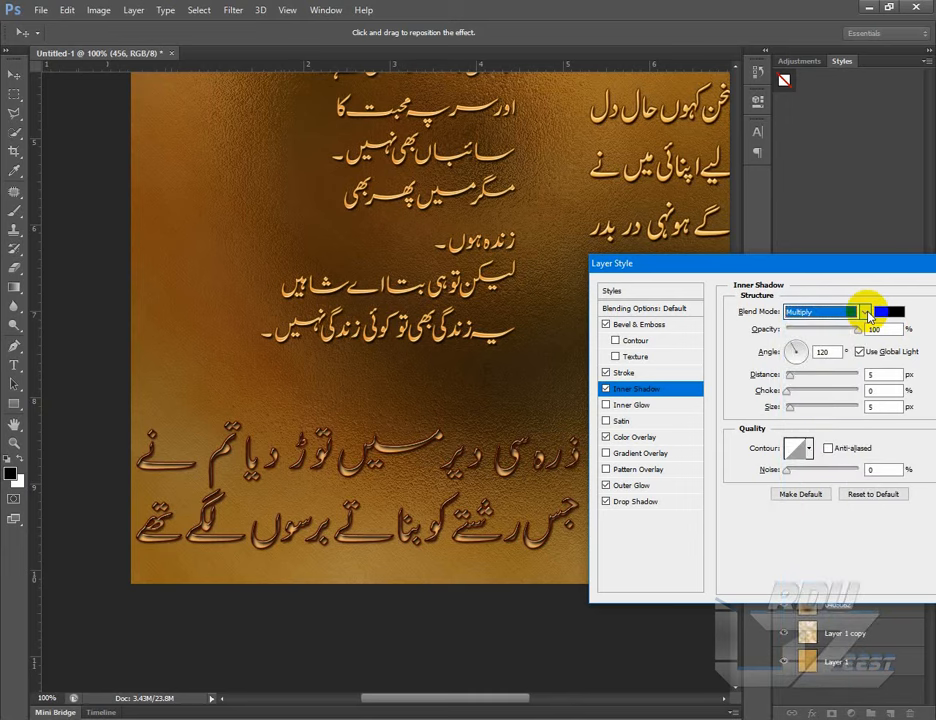
- Try a white inner shadow colour, ffffff, with the Difference blend mode
click(890, 312)
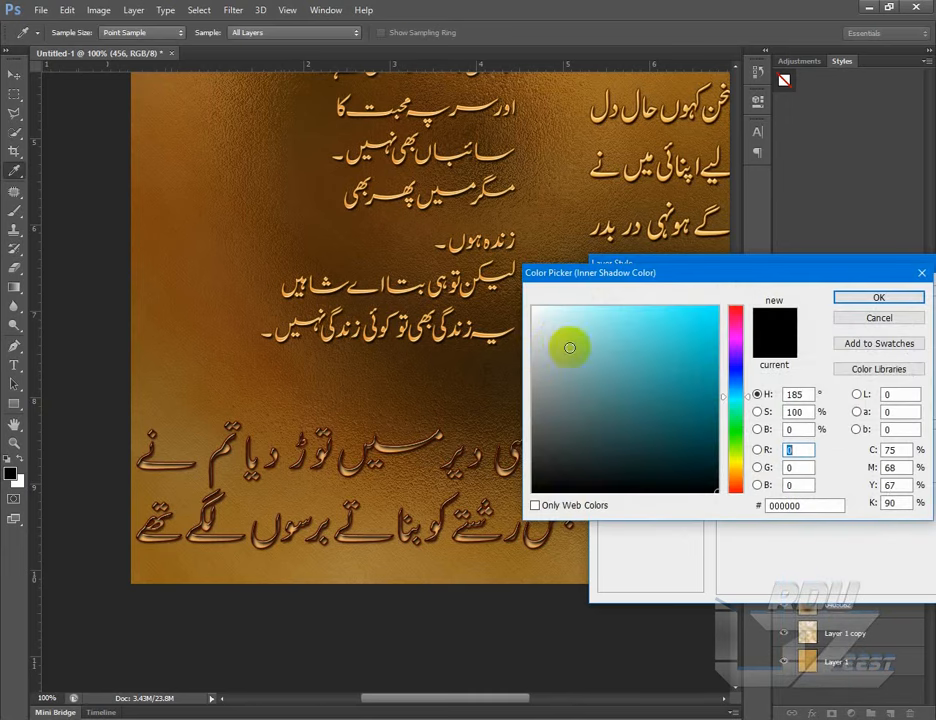
click(559, 331)
drag(559, 331, 533, 307)
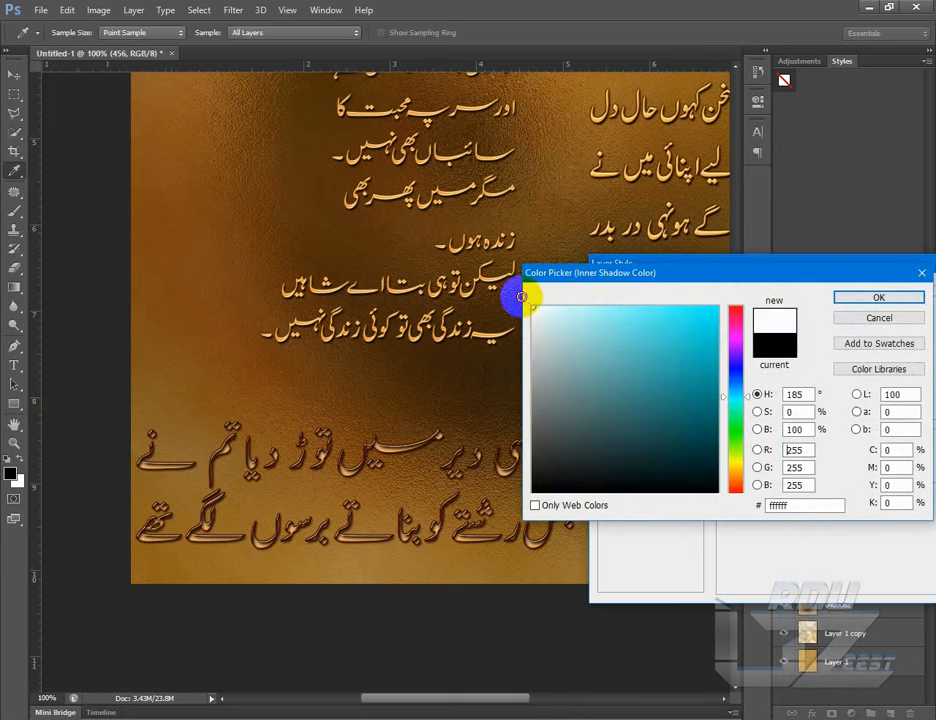
click(874, 297)
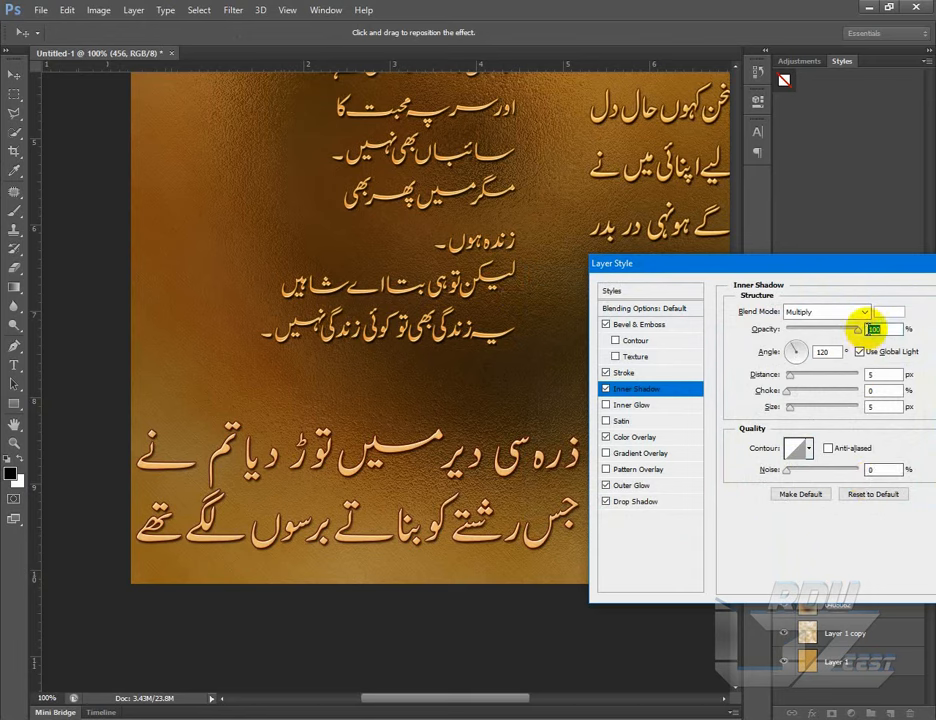
click(865, 314)
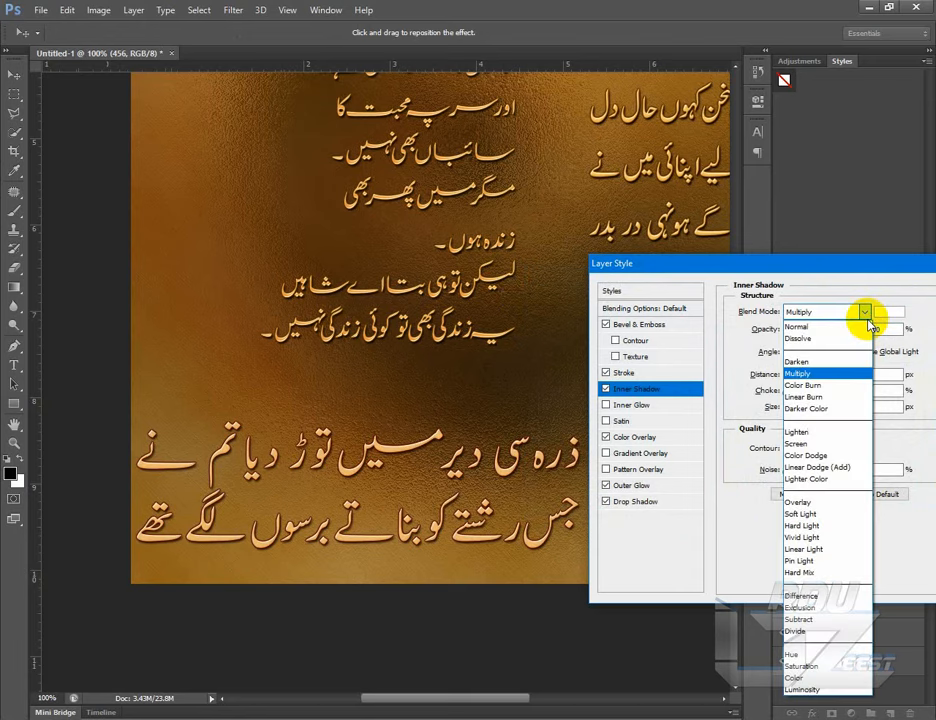
click(836, 597)
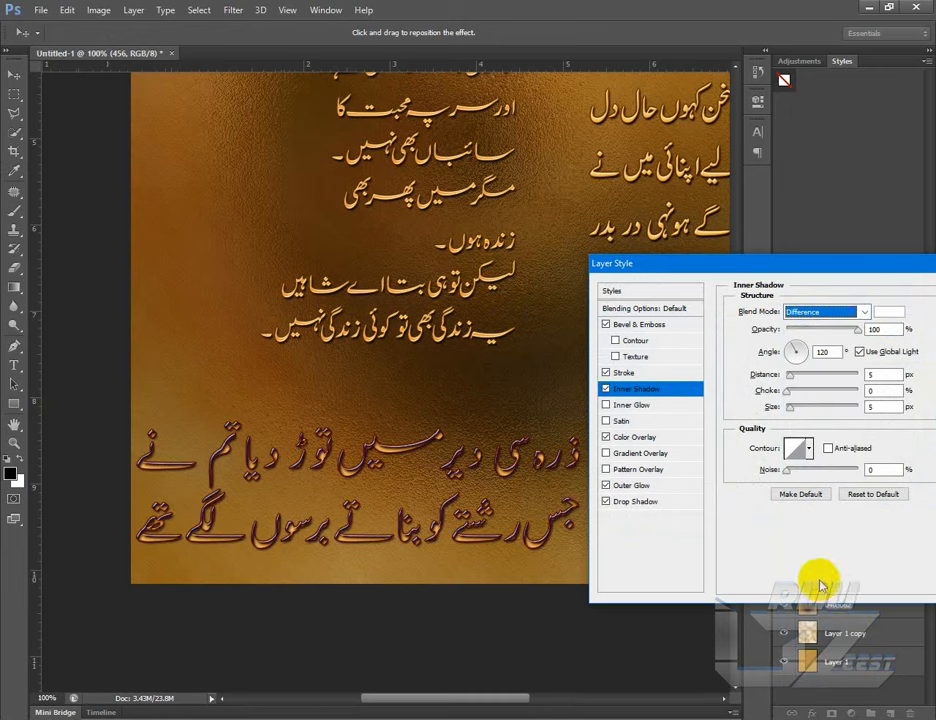
- Set the inner shadow's distance to 0 px and its size to 2 px
drag(788, 377, 784, 376)
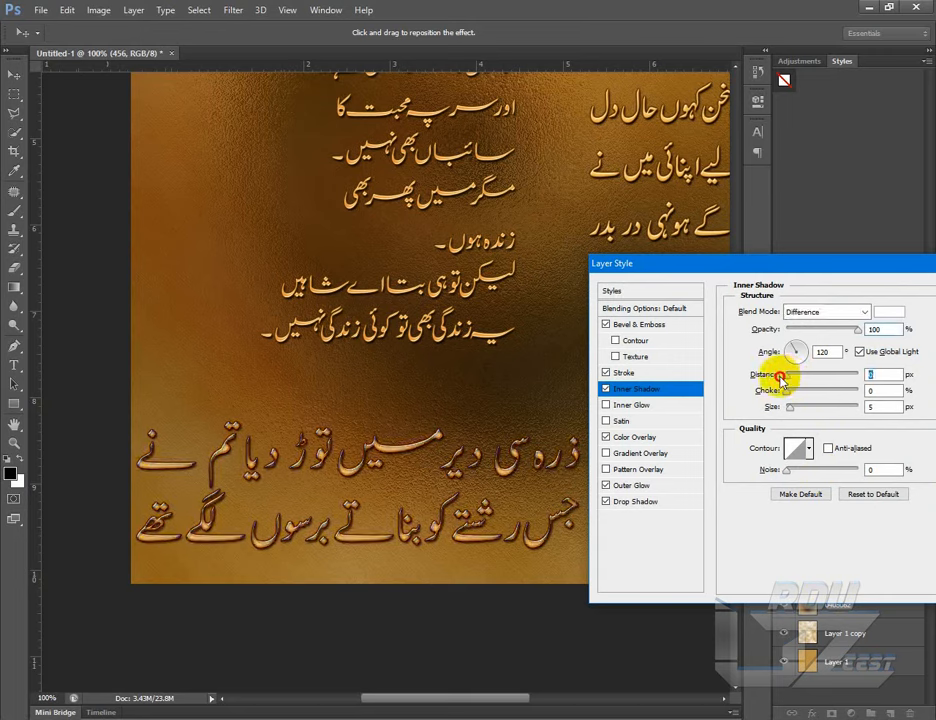
click(876, 408)
drag(877, 410, 863, 411)
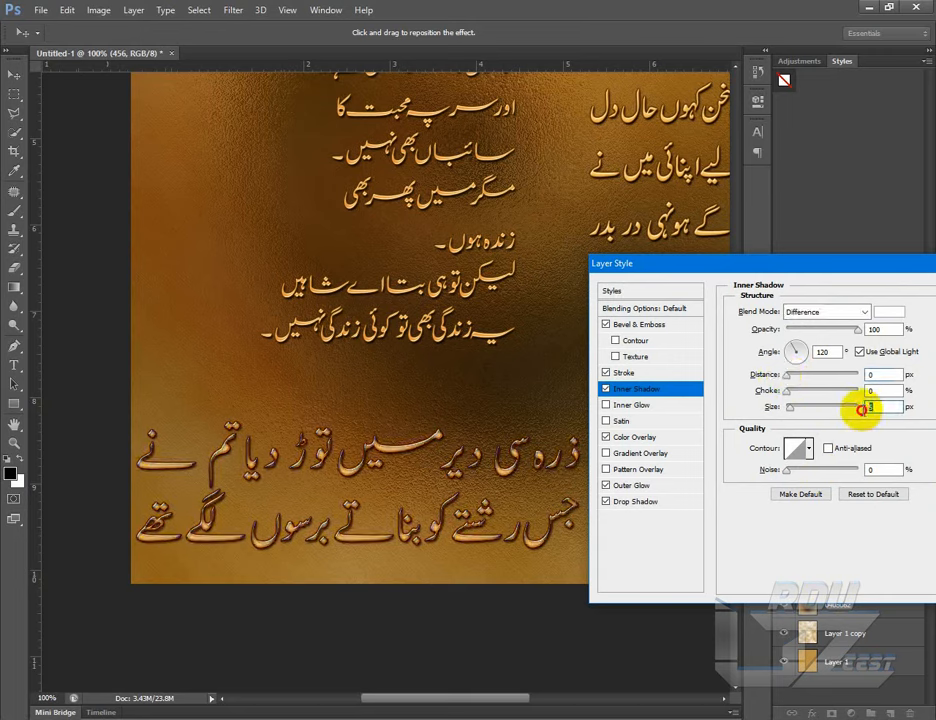
key(Down)
key(Down)
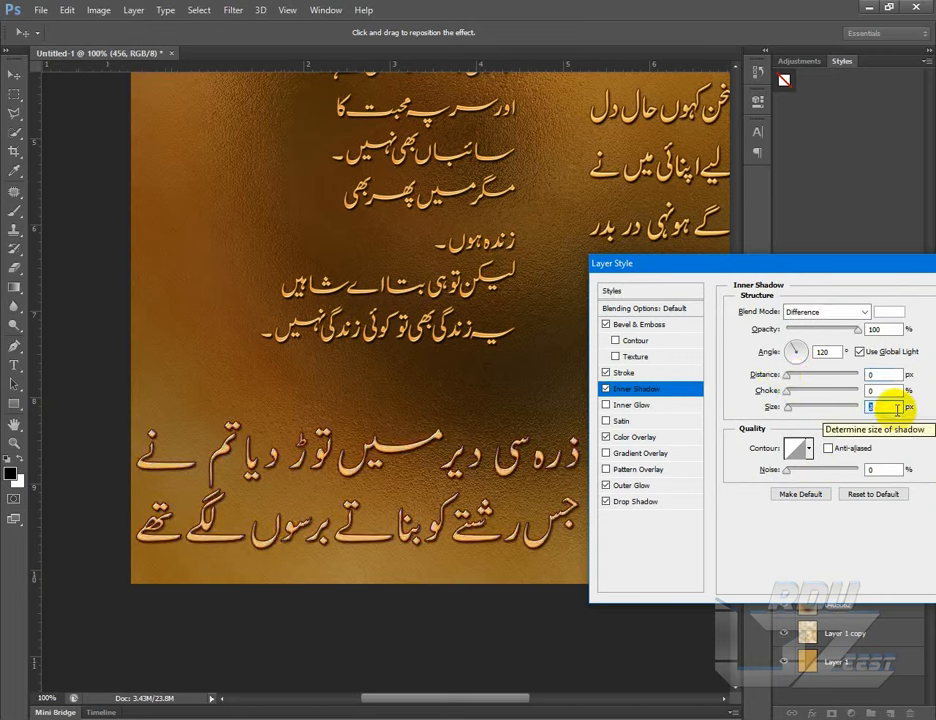
- Apply the Cone - Inverted contour to the inner shadow and set the shadow size to 4 px
click(809, 449)
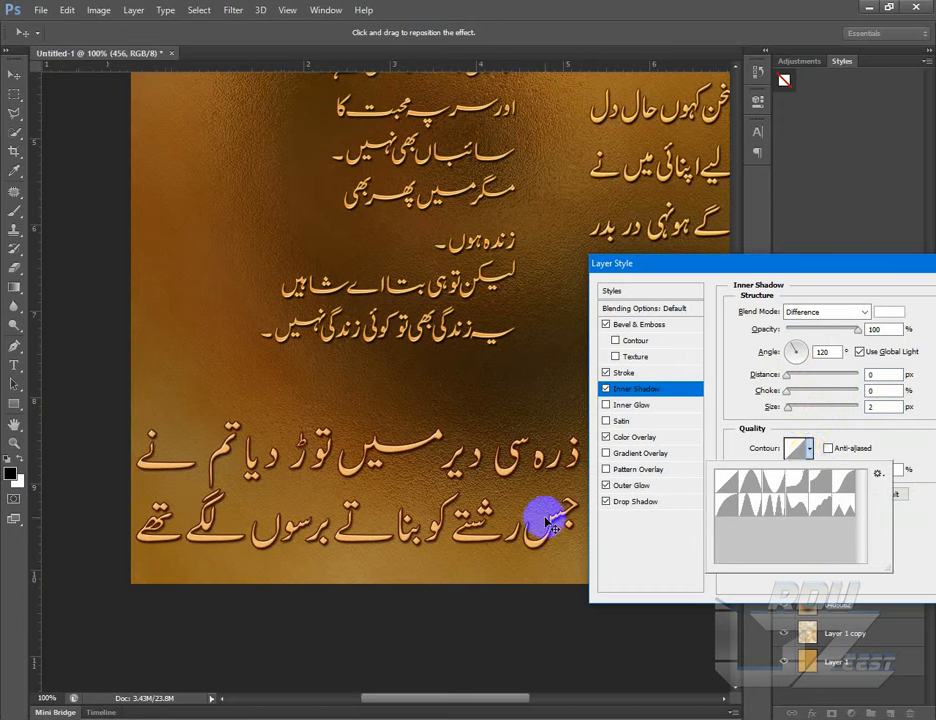
click(770, 487)
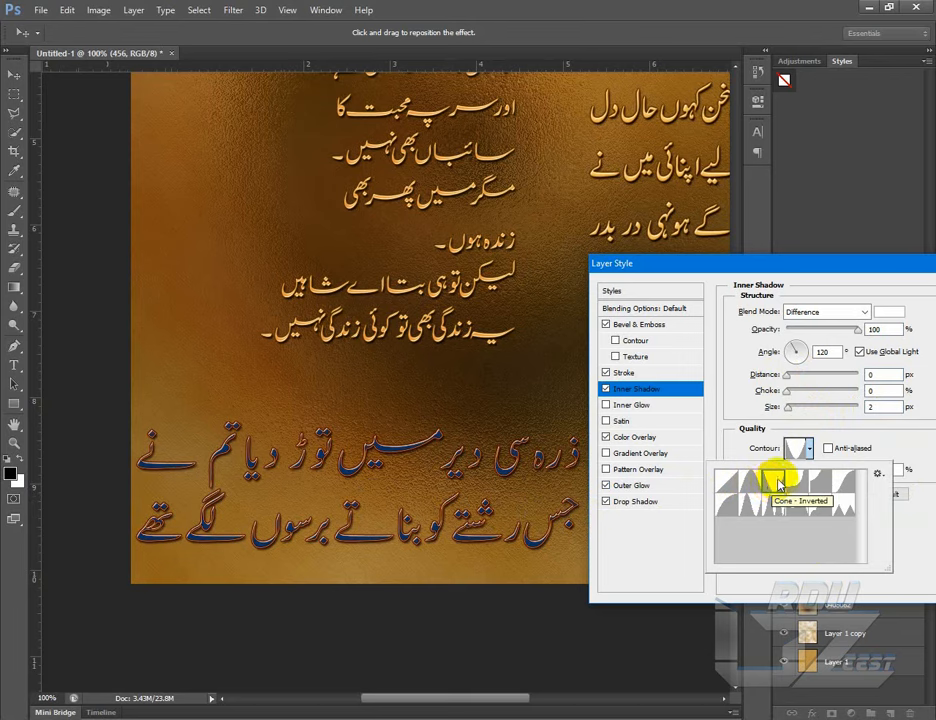
click(870, 405)
key(Up)
key(Up)
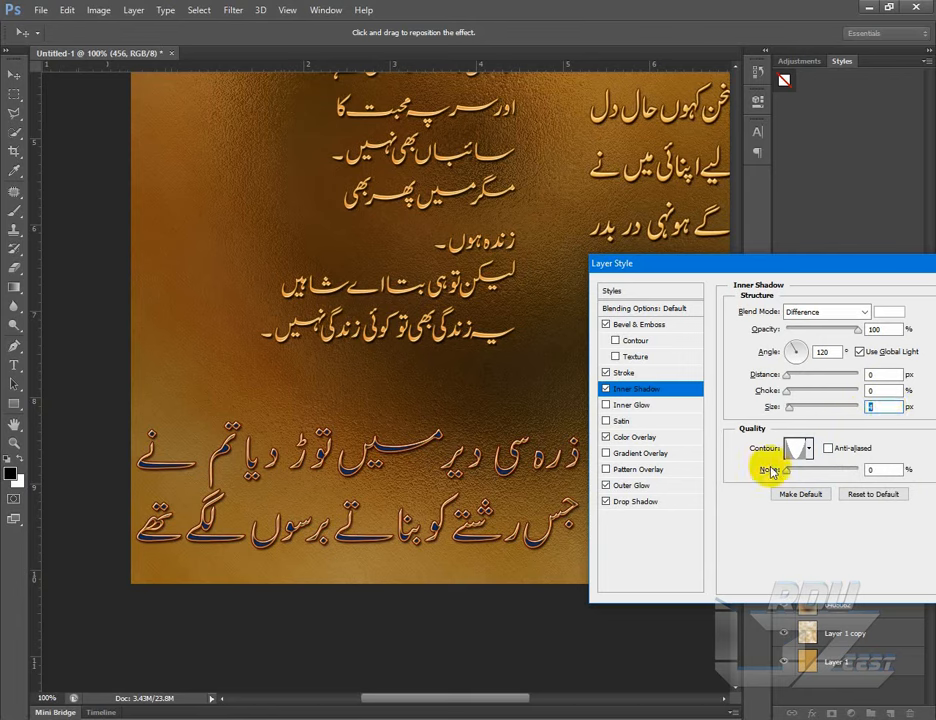
- Try several other preset contours on the inner shadow, then reapply Cone - Inverted
click(810, 449)
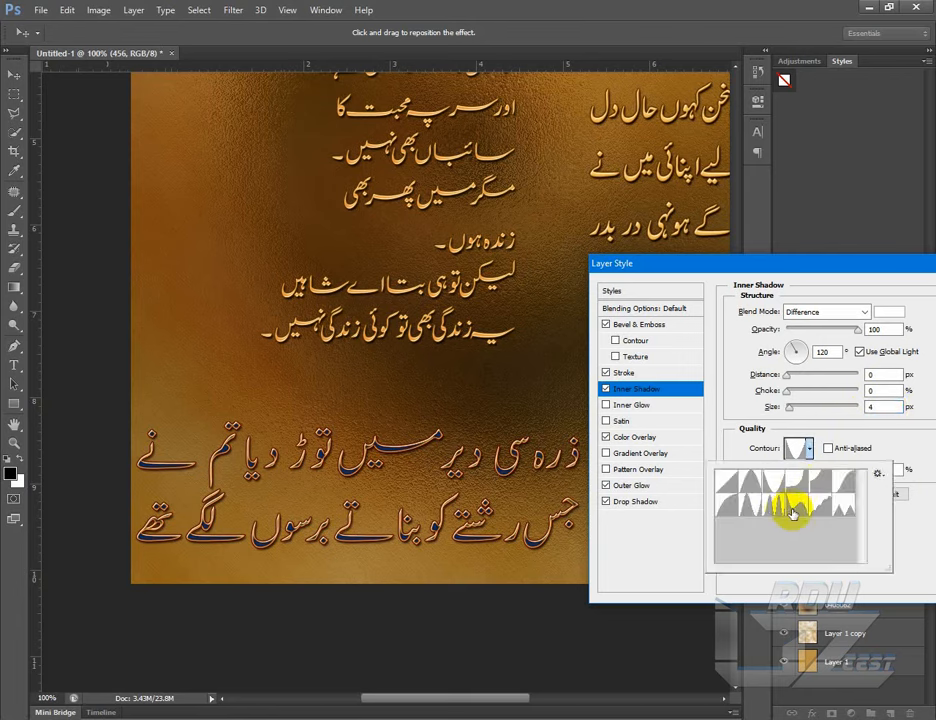
click(791, 491)
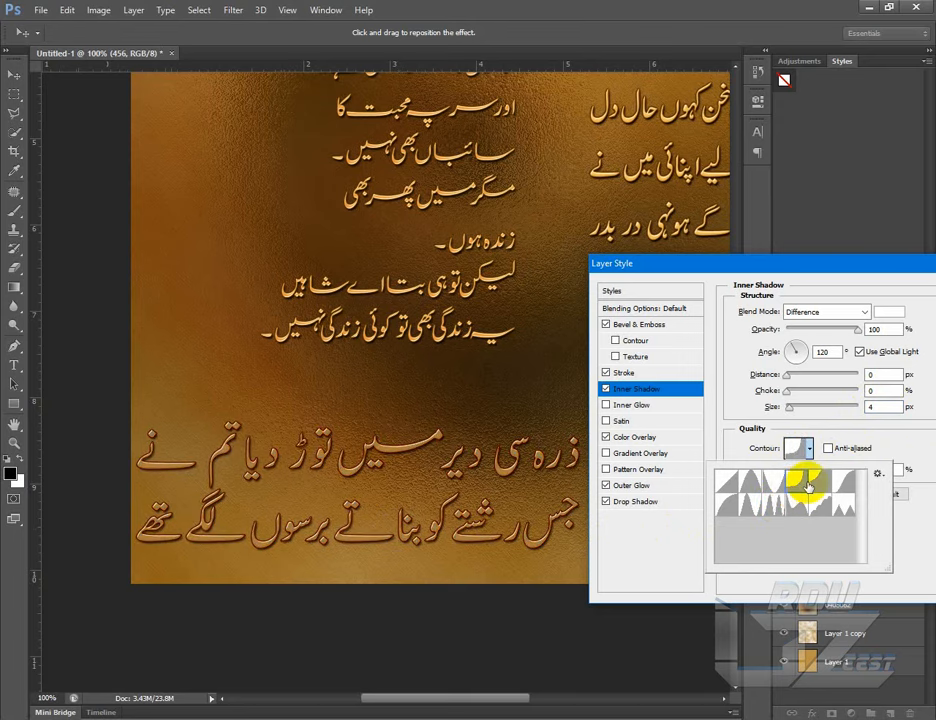
click(818, 502)
click(840, 504)
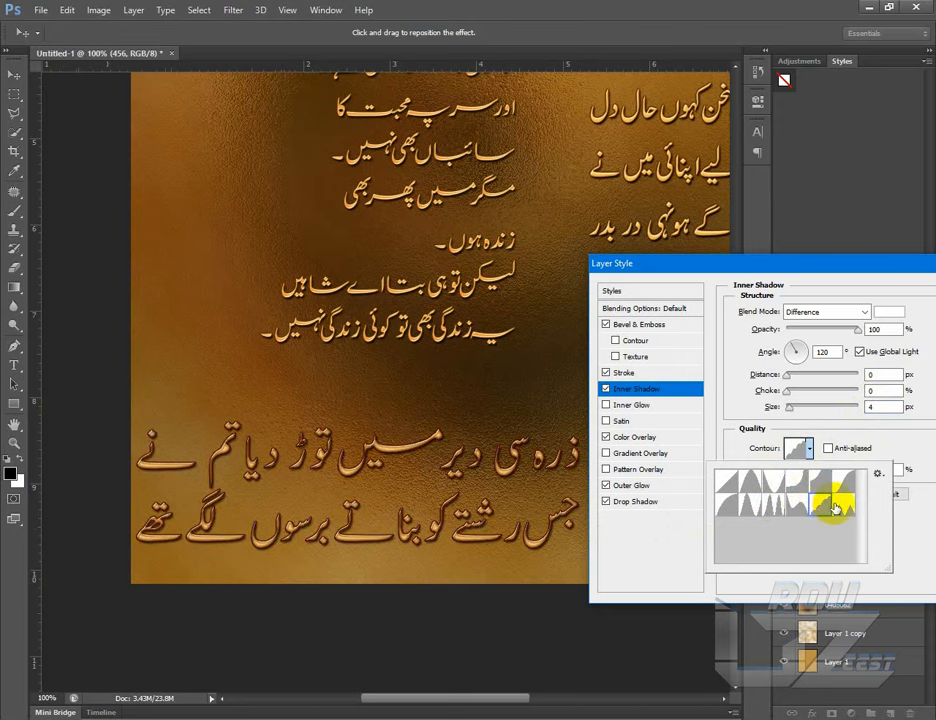
click(798, 510)
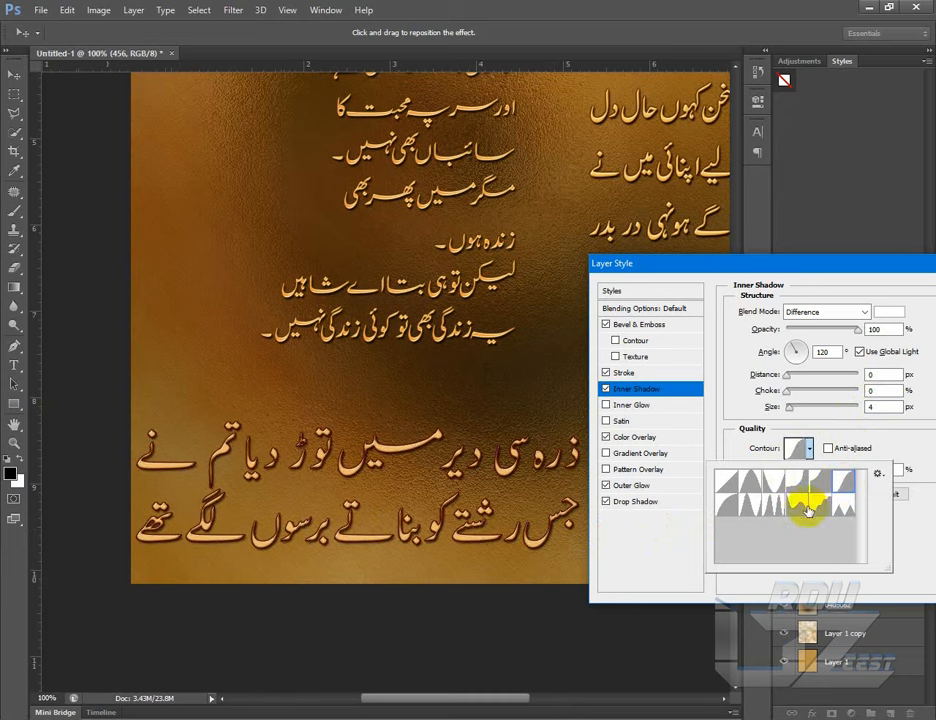
click(769, 510)
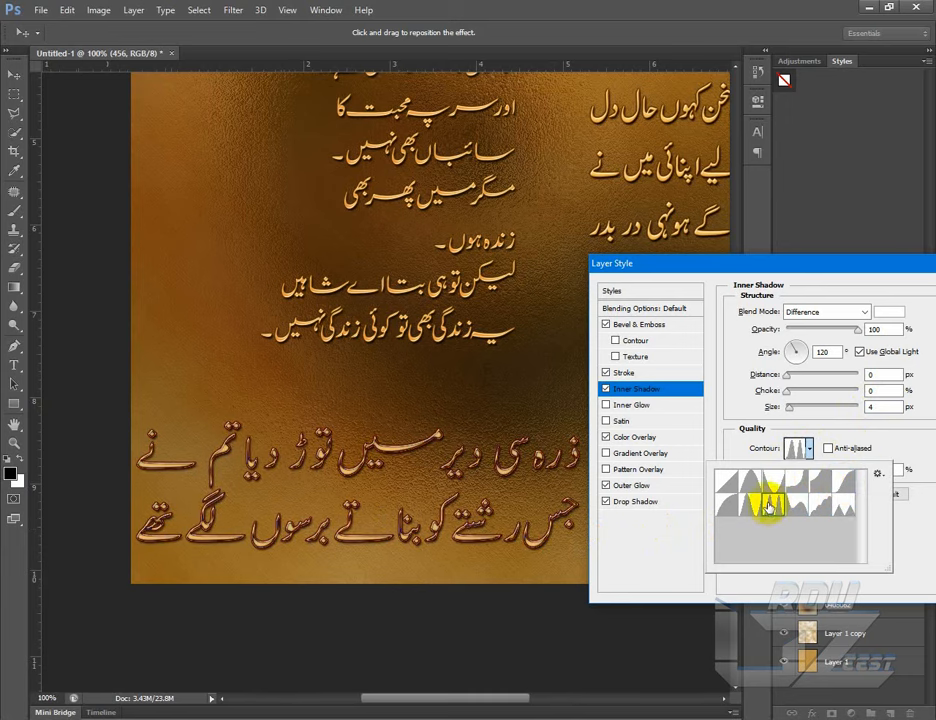
click(769, 486)
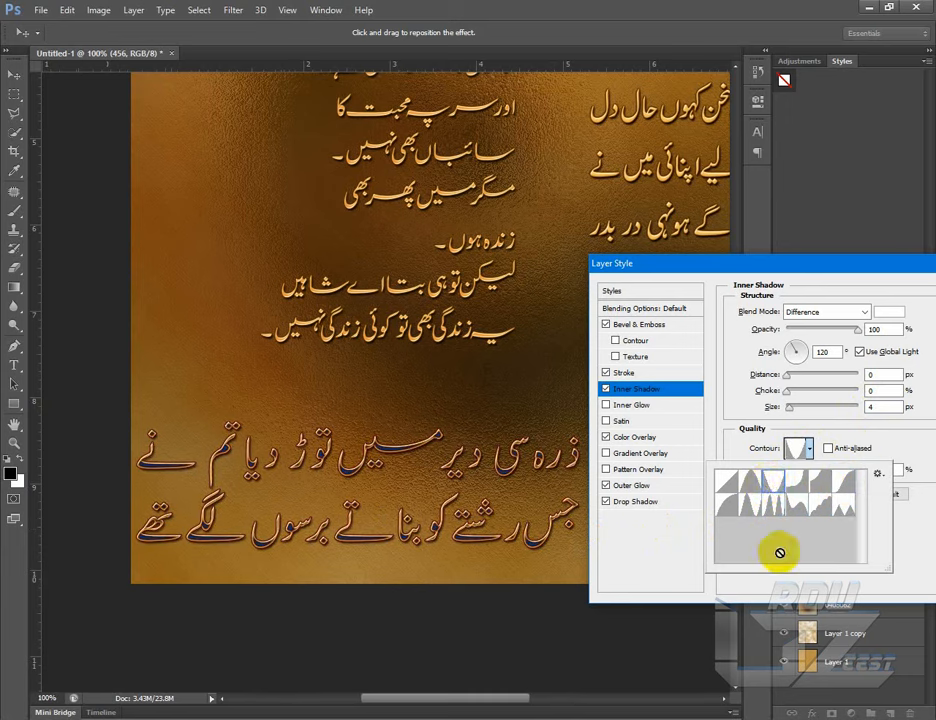
- Set the inner shadow's blend mode to Normal and its colour to dark red 670000
click(815, 310)
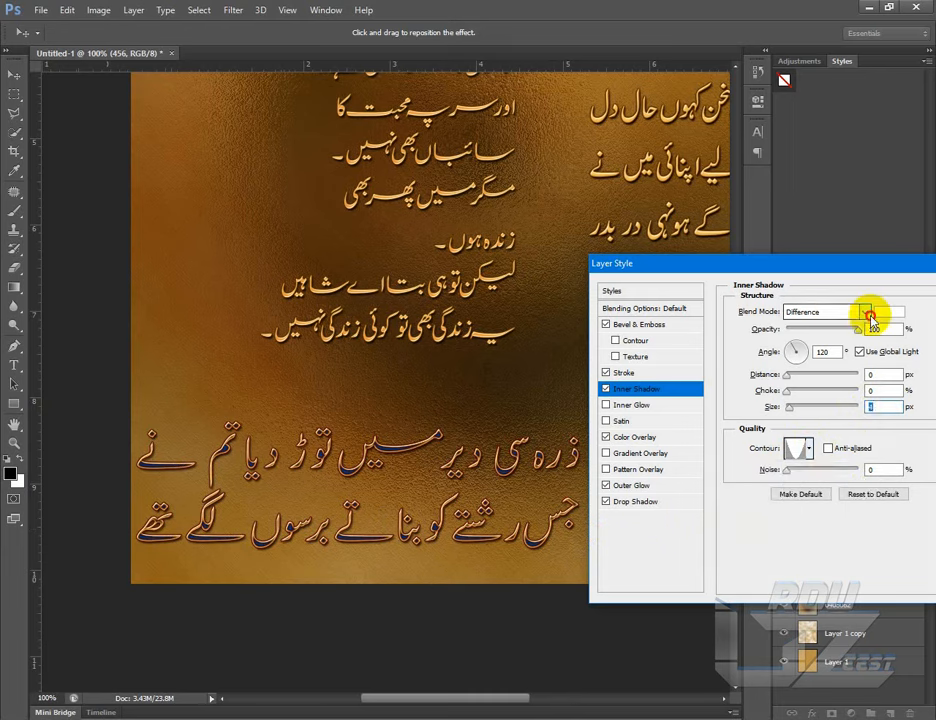
click(804, 311)
click(806, 322)
click(884, 313)
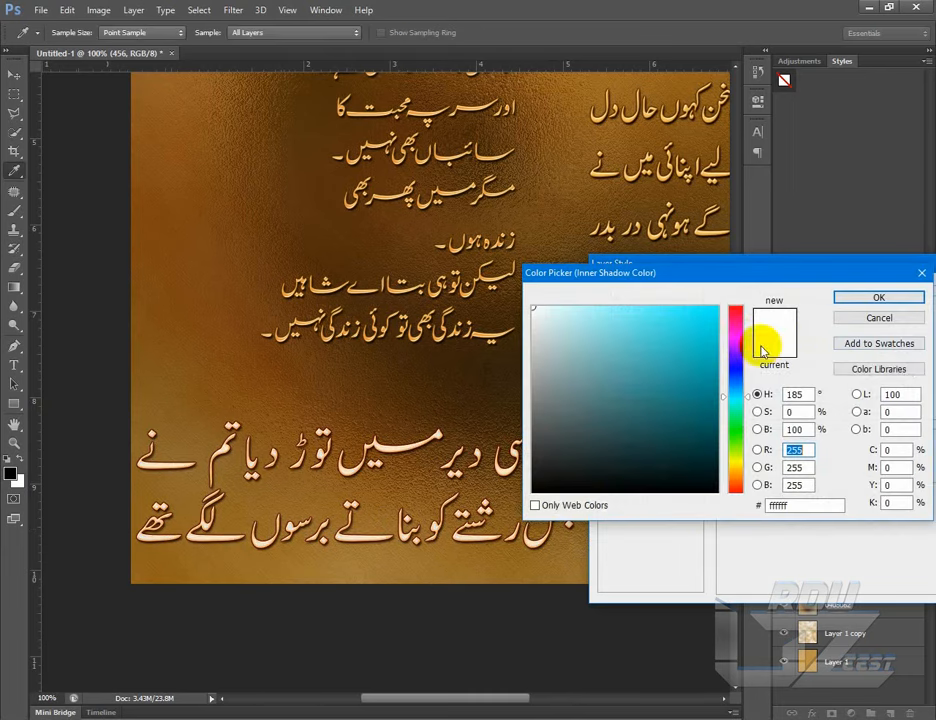
drag(706, 318, 728, 305)
click(734, 305)
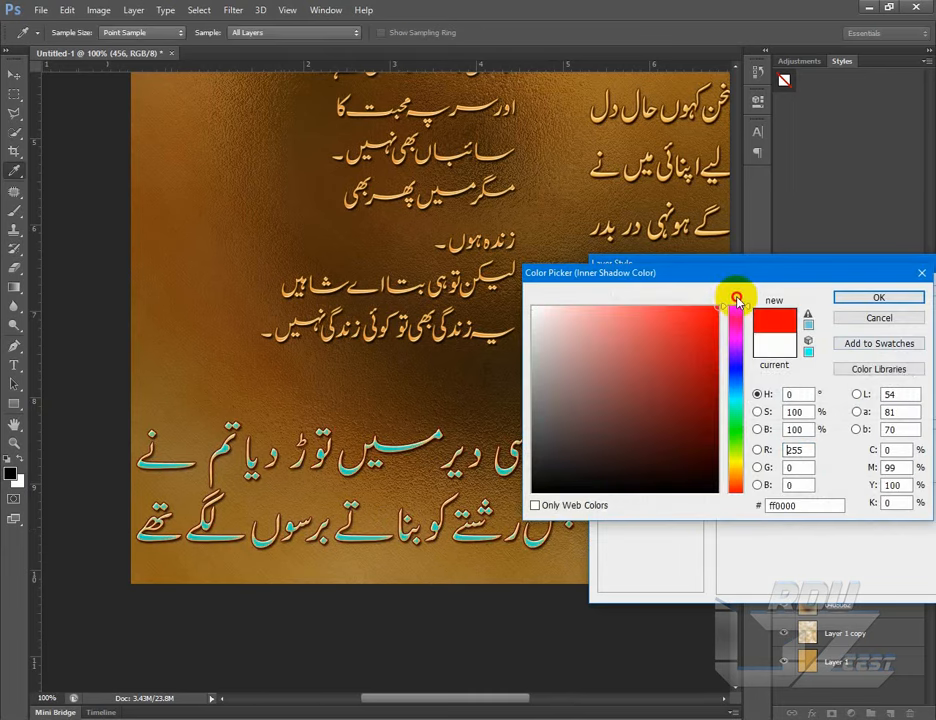
drag(714, 374, 724, 383)
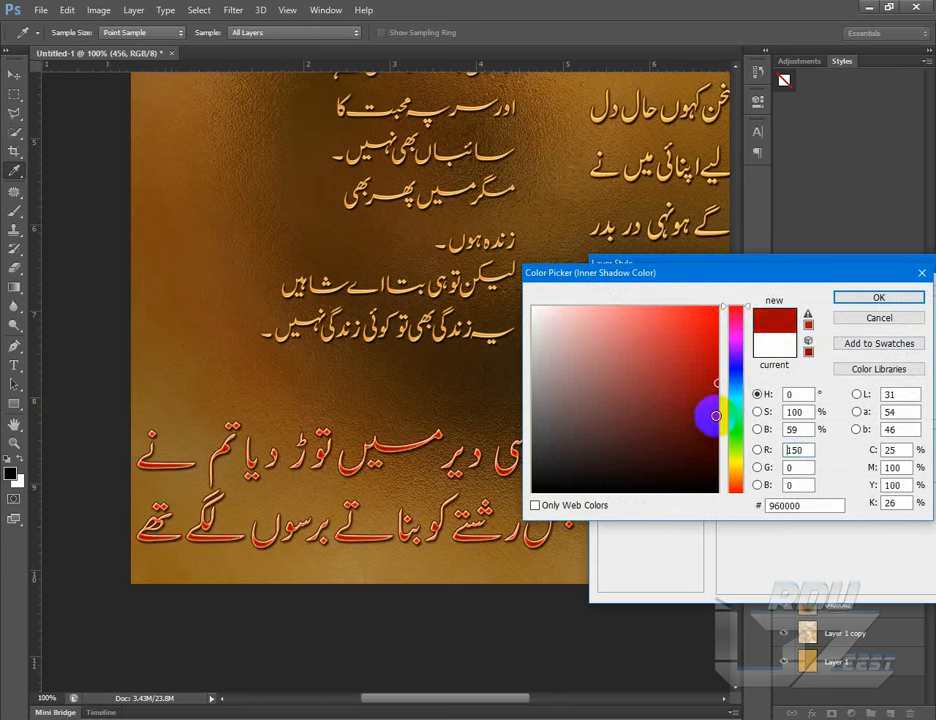
click(716, 418)
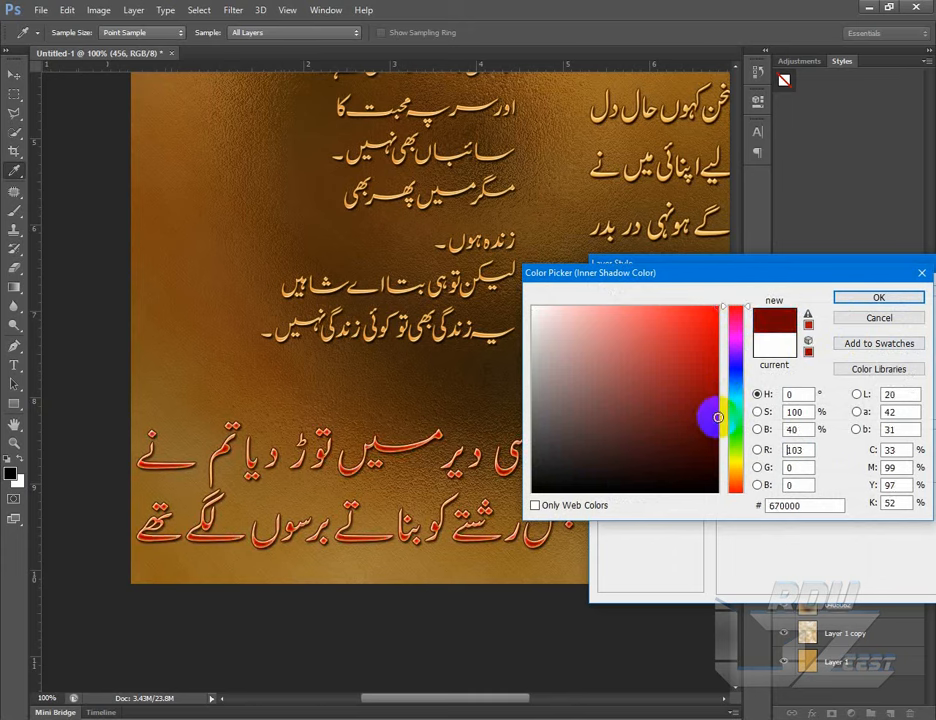
click(878, 298)
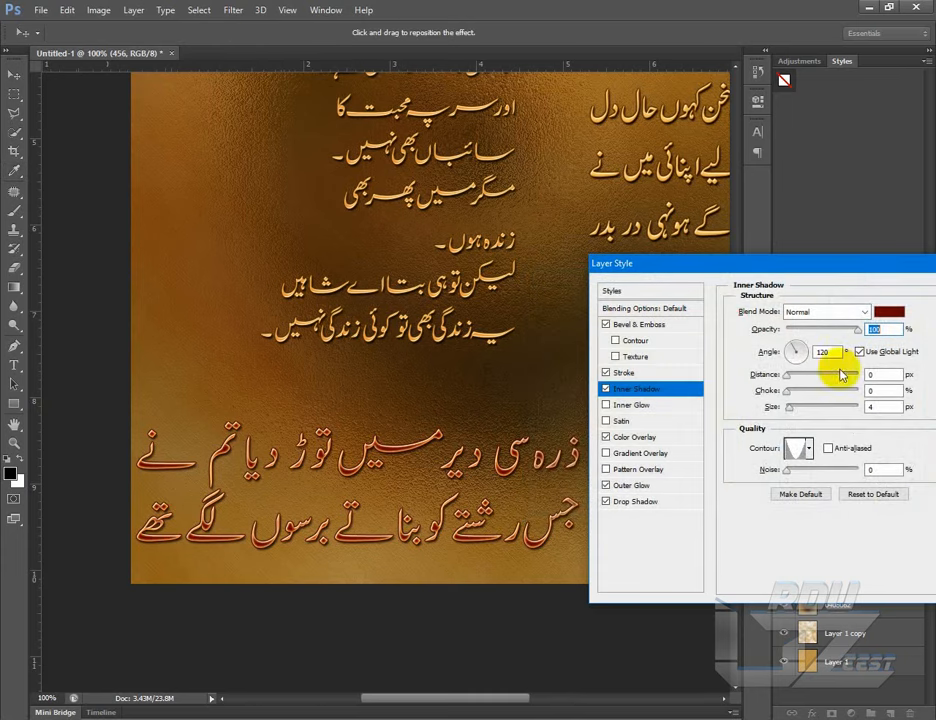
- Try the other blend modes on the inner shadow, from Dissolve through Luminosity, then restore Normal
click(855, 312)
click(818, 328)
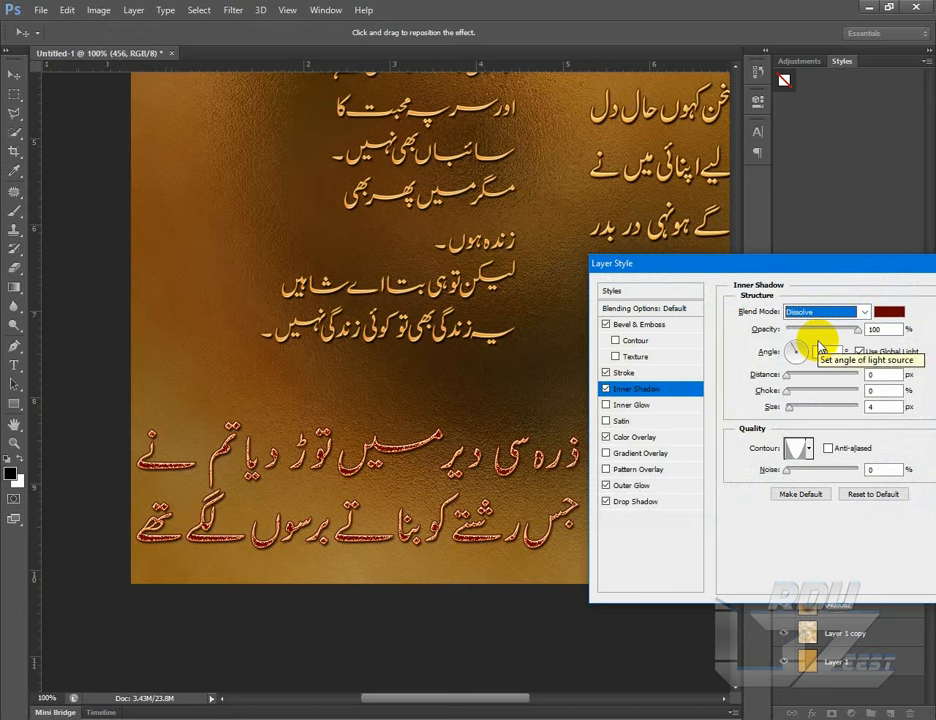
key(Down)
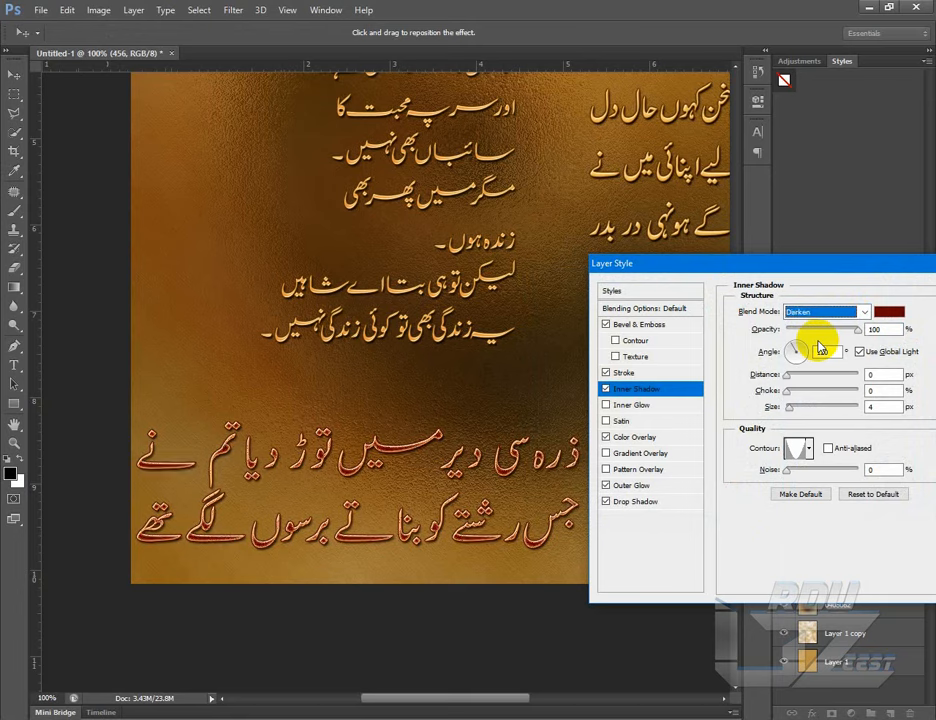
key(Down)
key(Down)
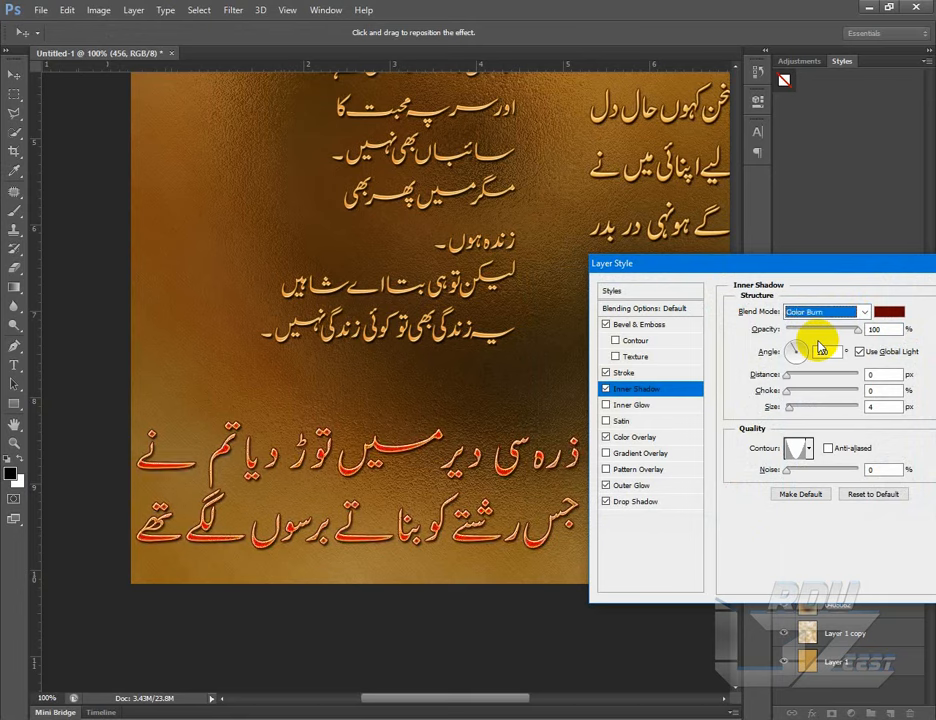
key(Down)
key(Down)
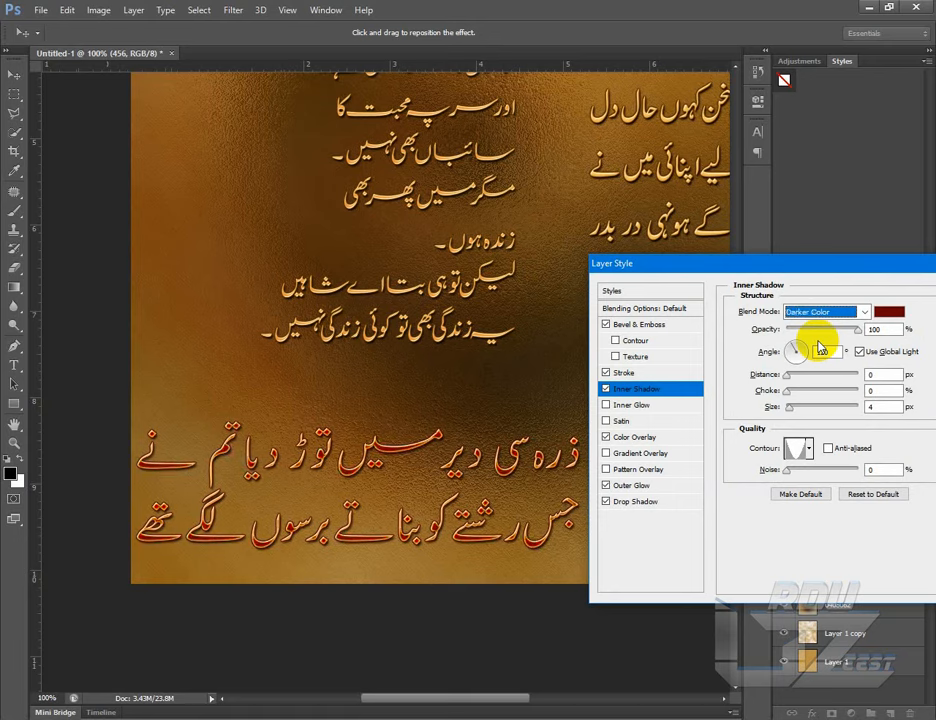
key(Down)
key(Down)
key(Down)
key(Down)
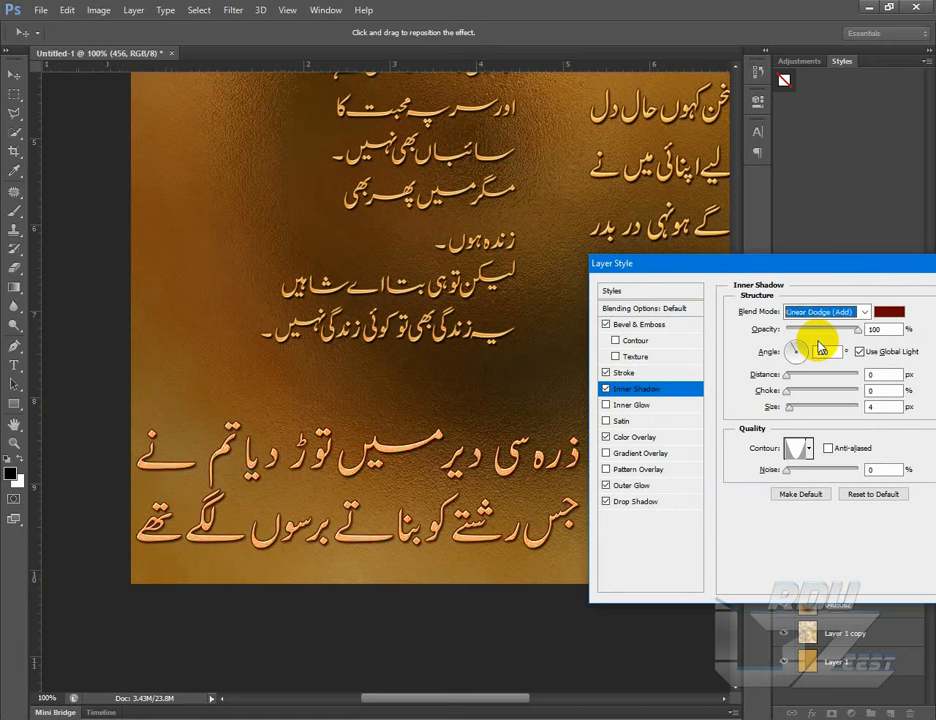
key(Down)
key(Down)
key(Down)
key(Up)
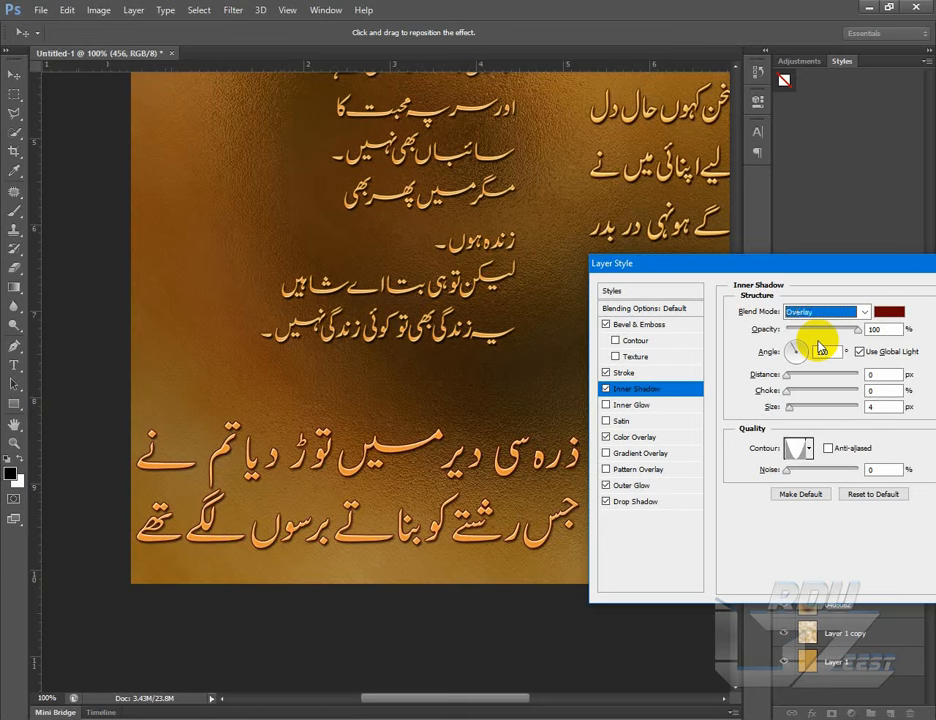
key(Down)
key(Down)
key(Down)
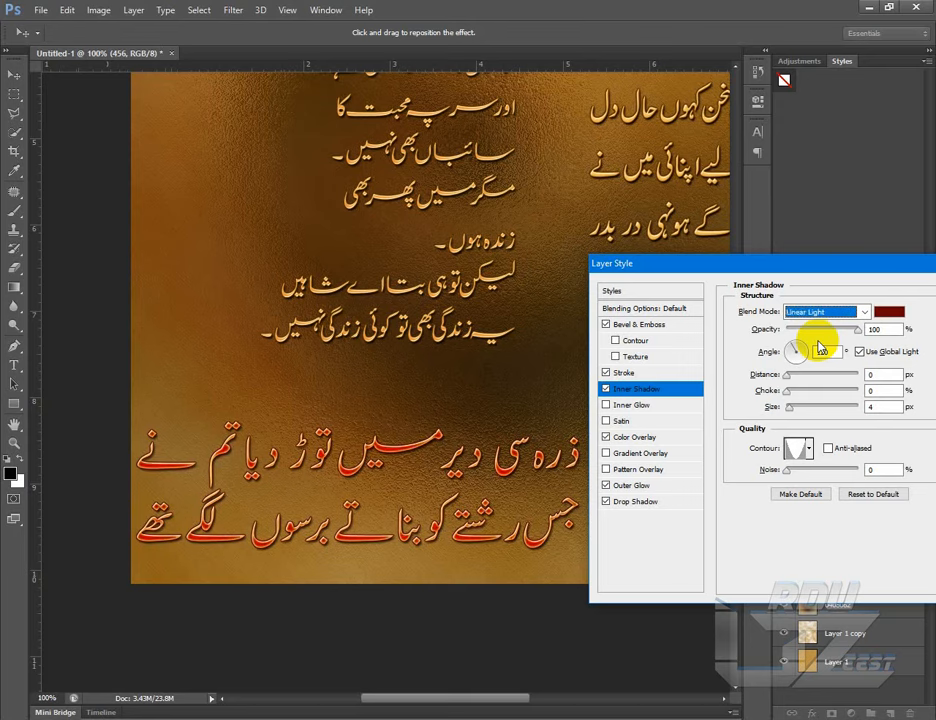
key(Up)
key(Down)
key(Down)
key(Down)
key(Down)
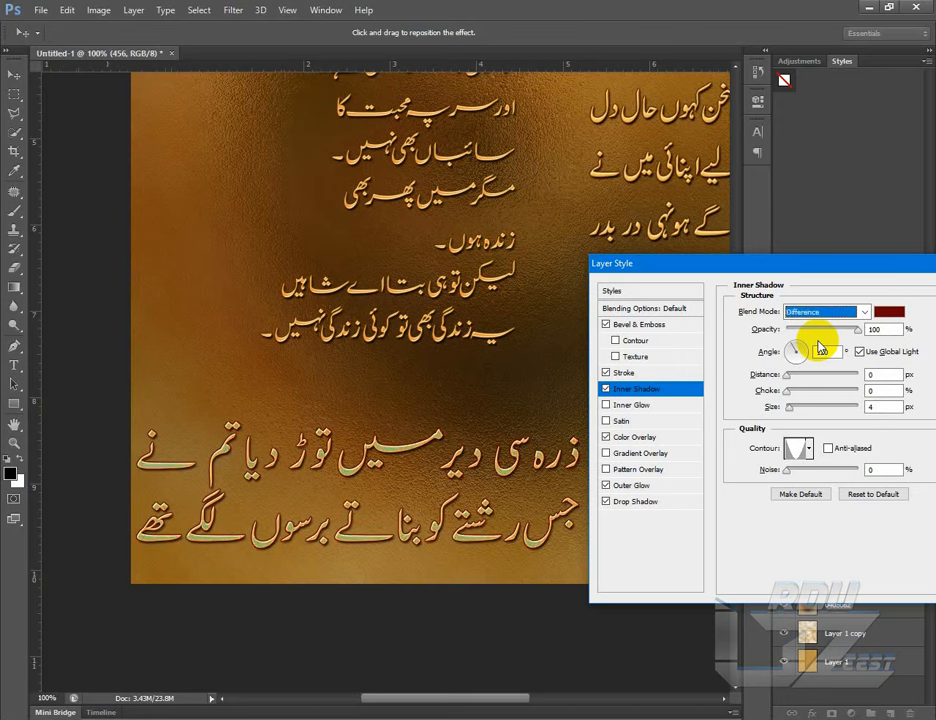
key(Down)
key(Down)
key(Down)
key(Down)
key(Down)
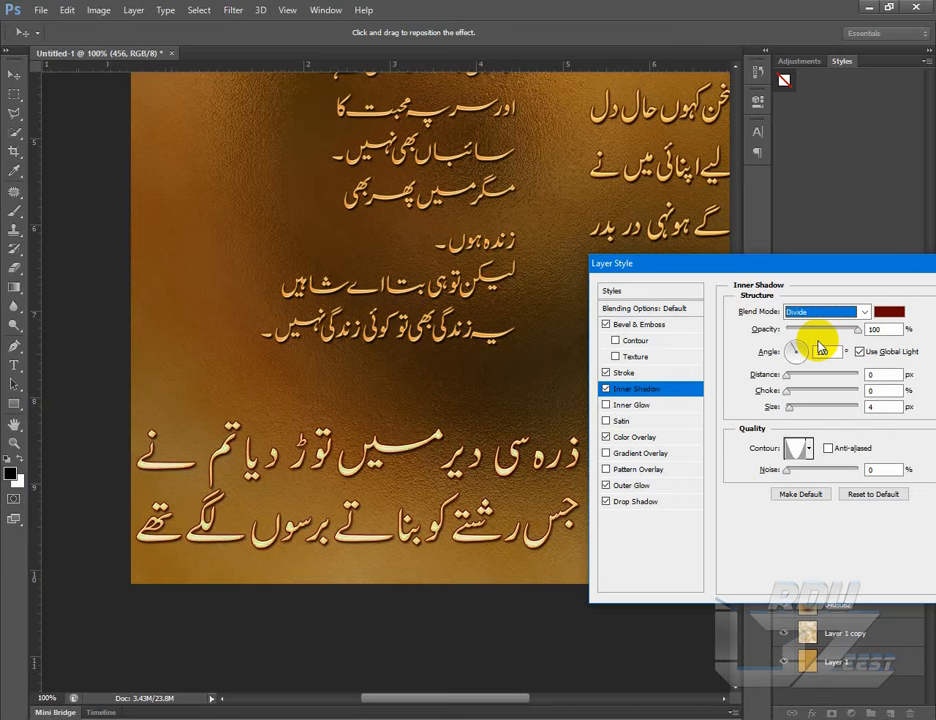
key(Down)
key(Down)
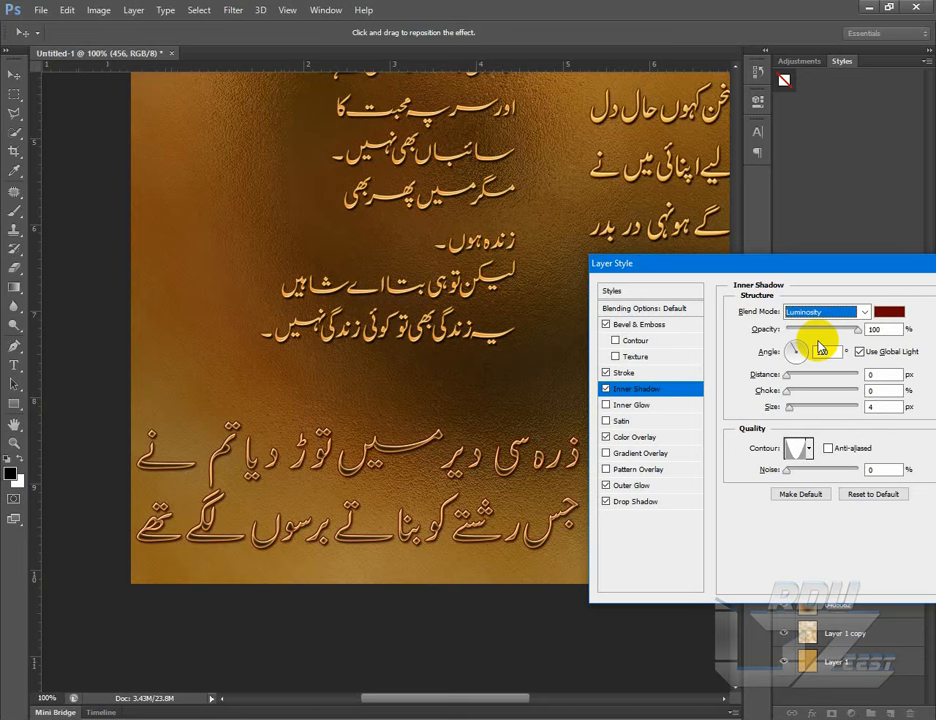
key(Up)
key(Up)
key(Up)
key(Up)
key(Up)
key(Up)
key(Up)
key(Up)
key(Up)
key(Up)
key(Up)
key(Up)
key(Up)
key(Up)
key(Up)
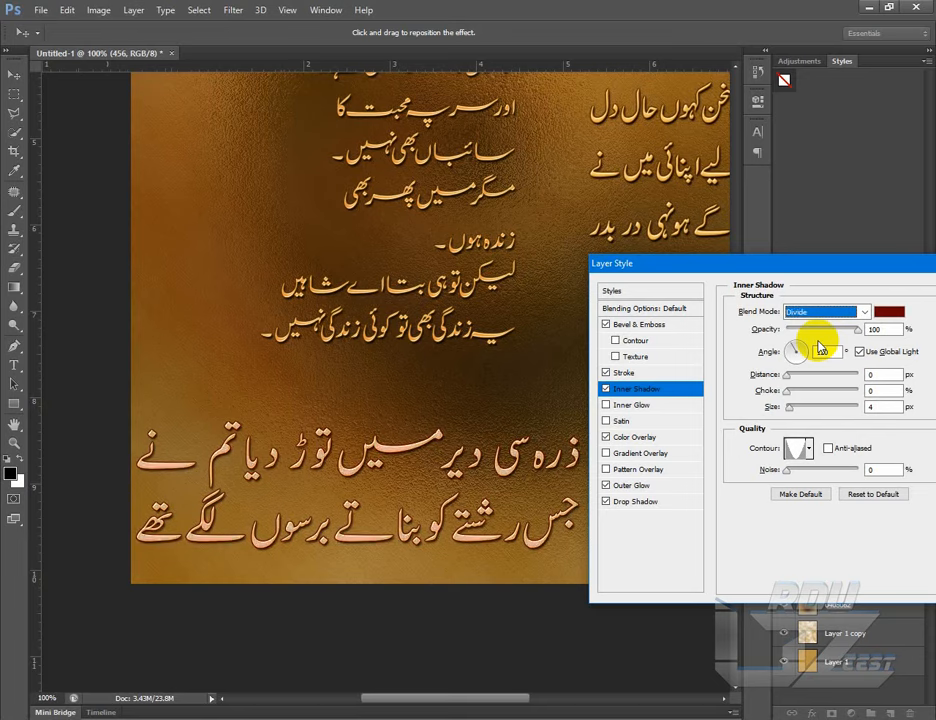
key(Up)
key(Up)
key(Up)
key(Up)
key(Up)
key(Up)
key(Up)
key(Up)
key(Up)
key(Up)
key(Up)
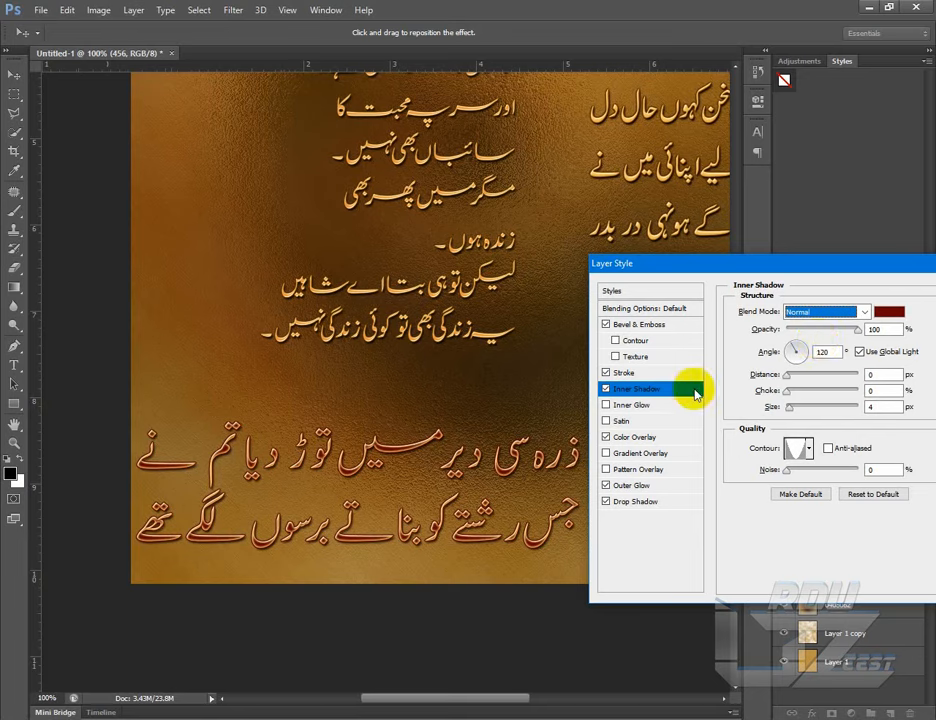
- Apply the layer style to layer 456 and collapse its list of effects
drag(800, 281, 606, 209)
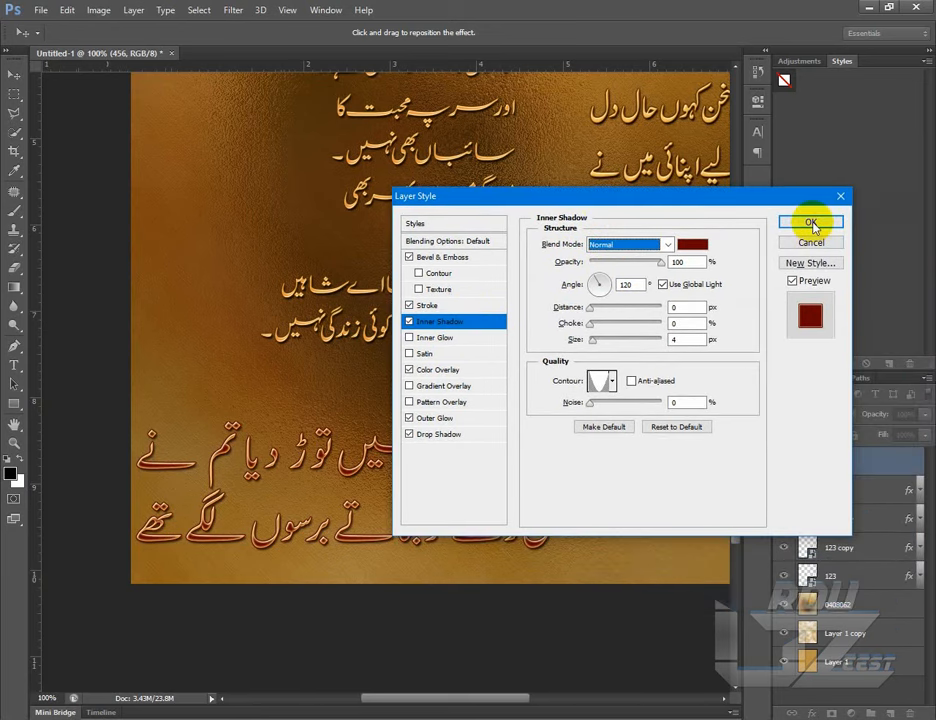
click(905, 222)
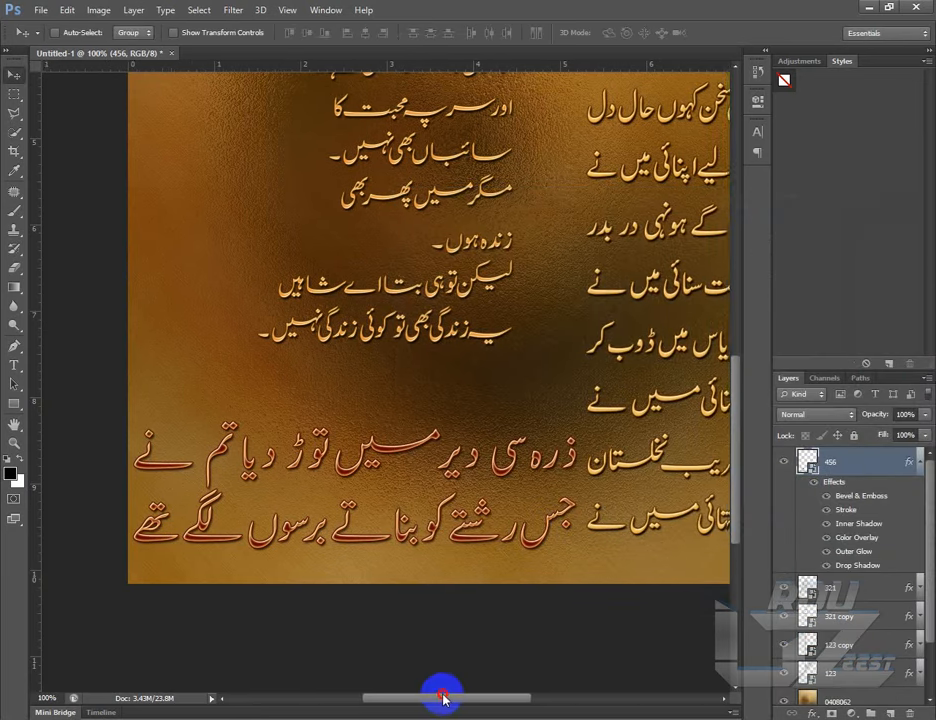
mouse_move(443, 697)
mouse_down()
mouse_move(471, 696)
mouse_move(455, 681)
mouse_up()
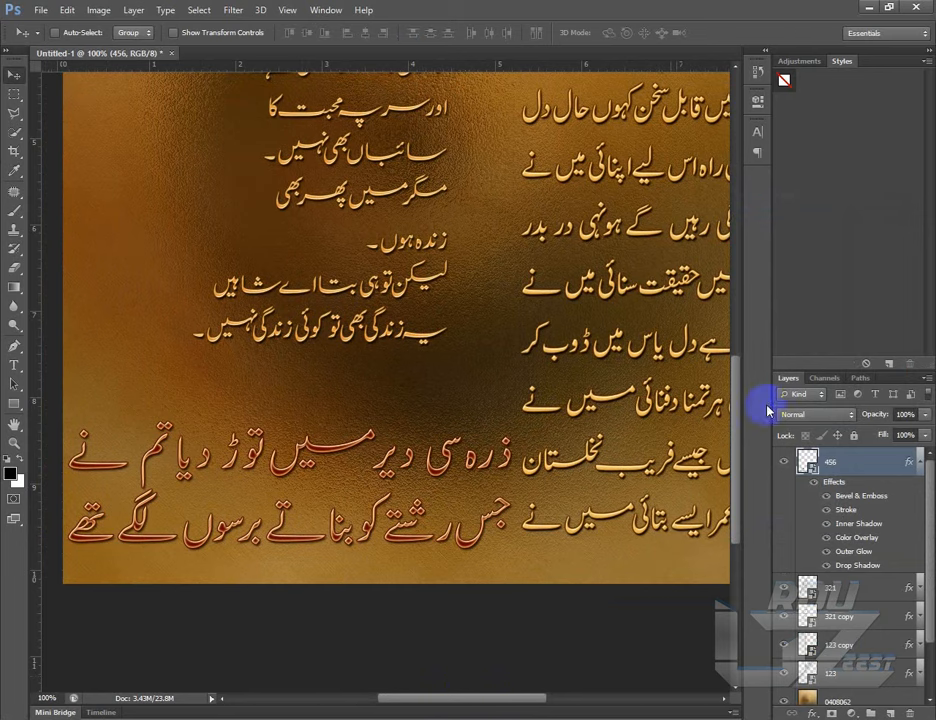
drag(742, 417, 717, 671)
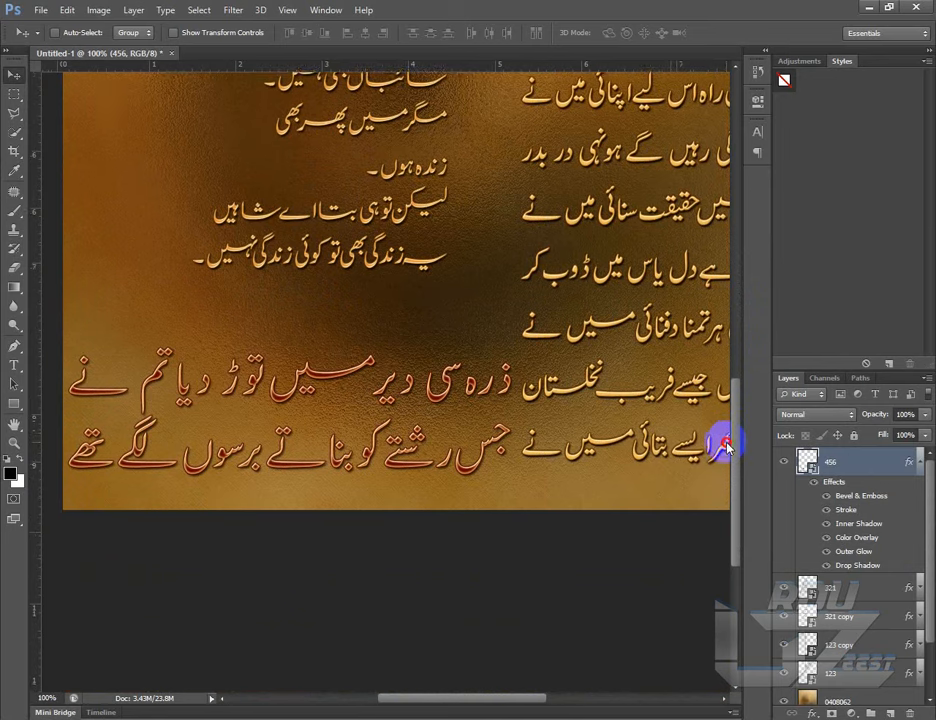
click(919, 462)
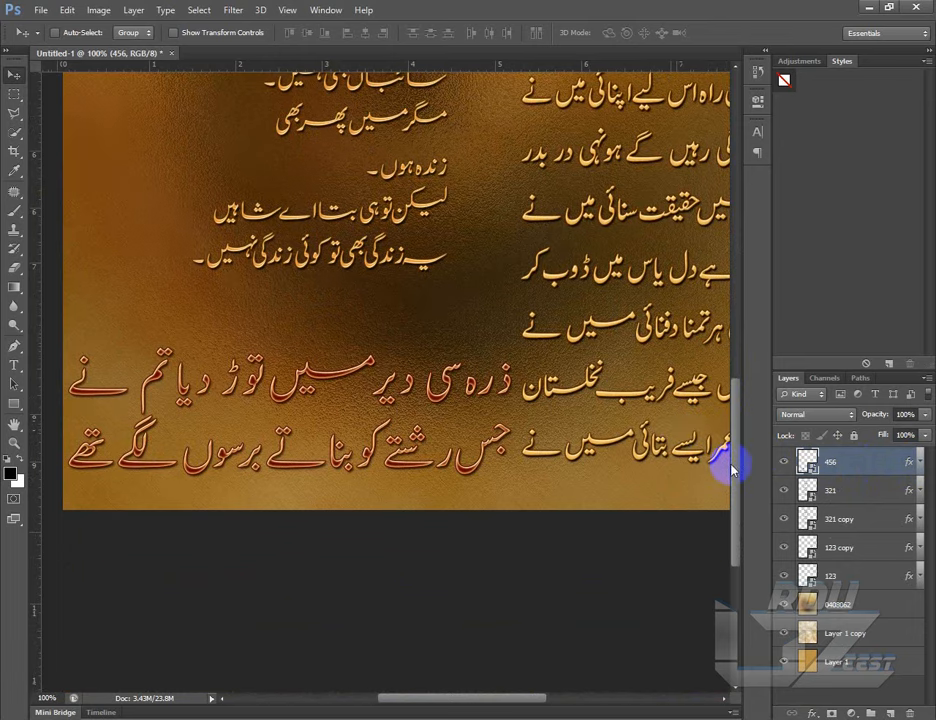
drag(735, 464, 735, 378)
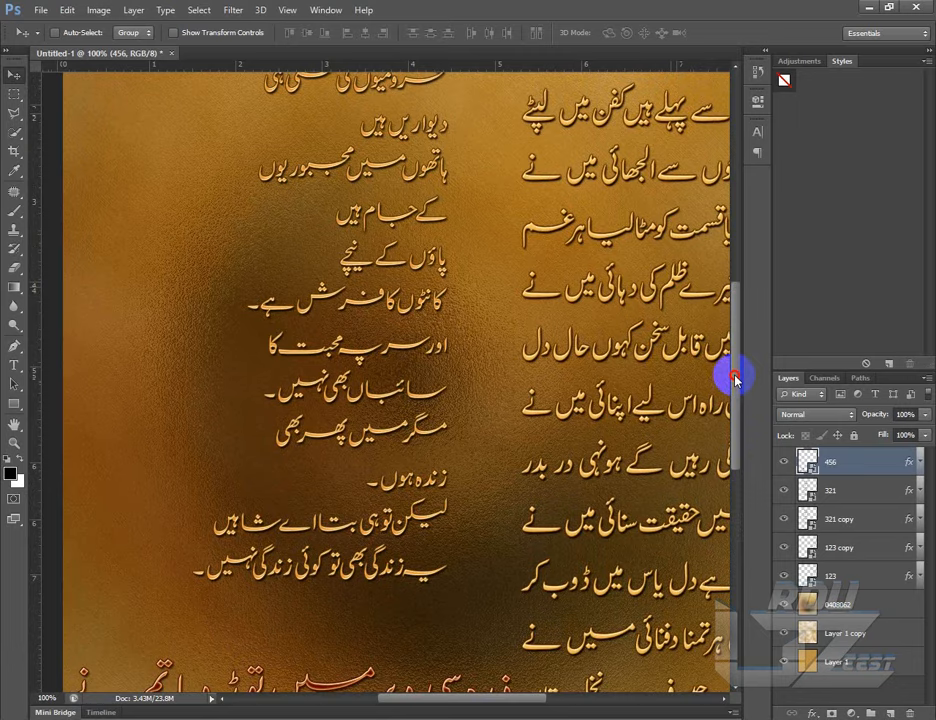
drag(735, 378, 735, 330)
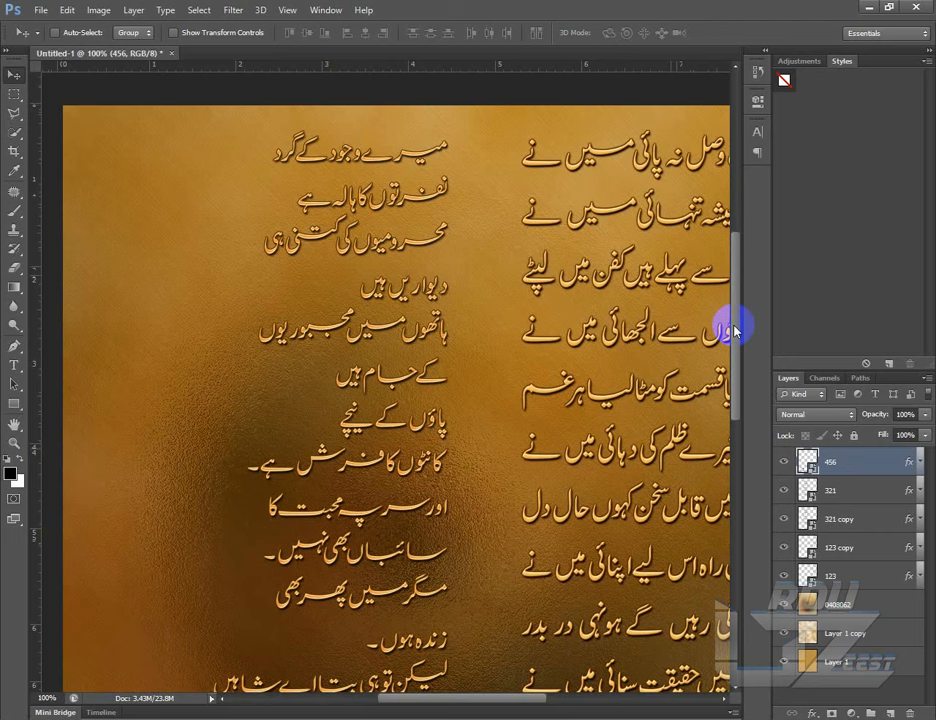
drag(735, 330, 725, 428)
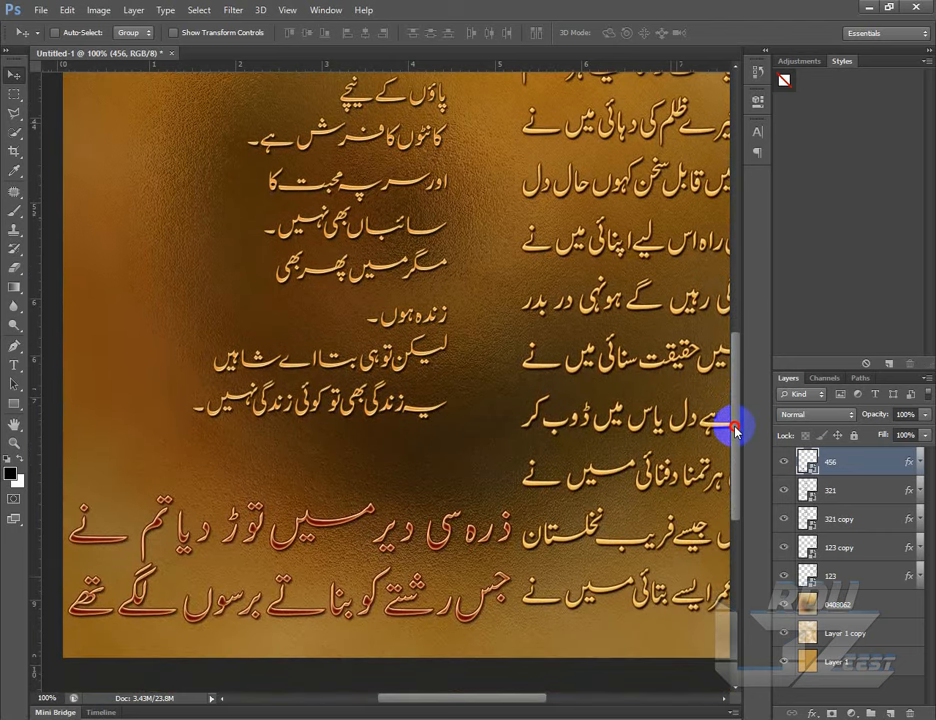
mouse_move(424, 703)
mouse_down()
mouse_move(468, 703)
mouse_move(424, 704)
mouse_up()
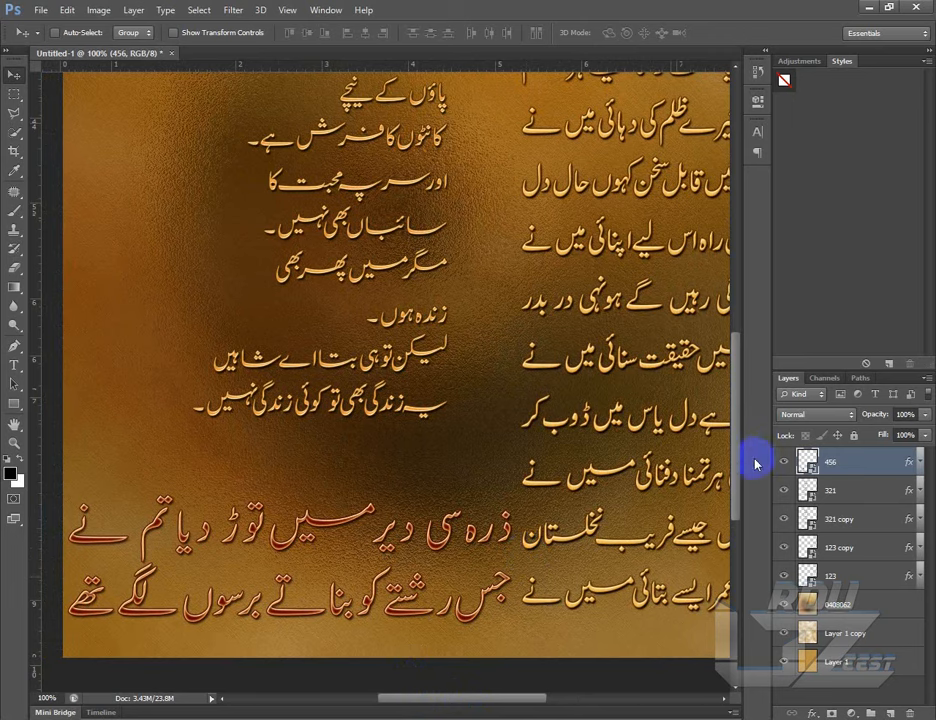
drag(729, 472, 721, 366)
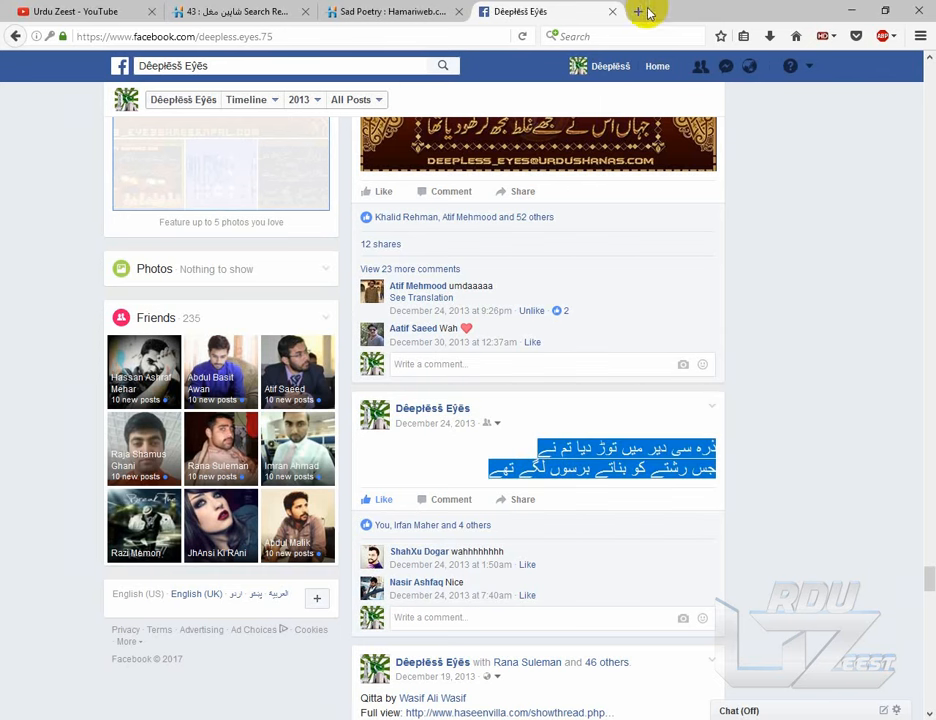
- Switch to the web browser and open the Google home page in a new tab
click(640, 12)
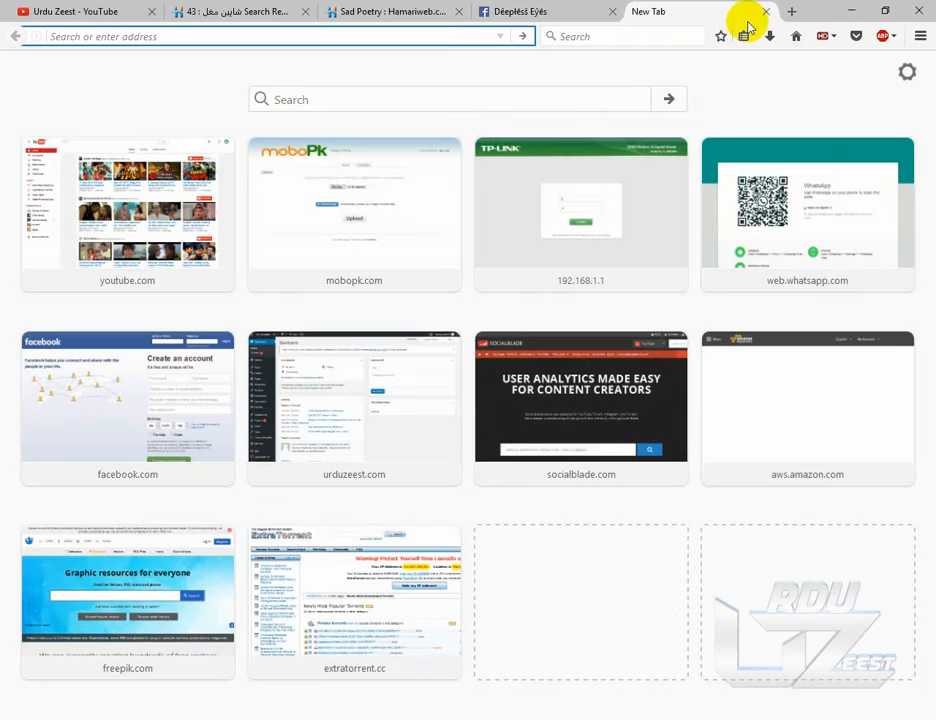
click(797, 39)
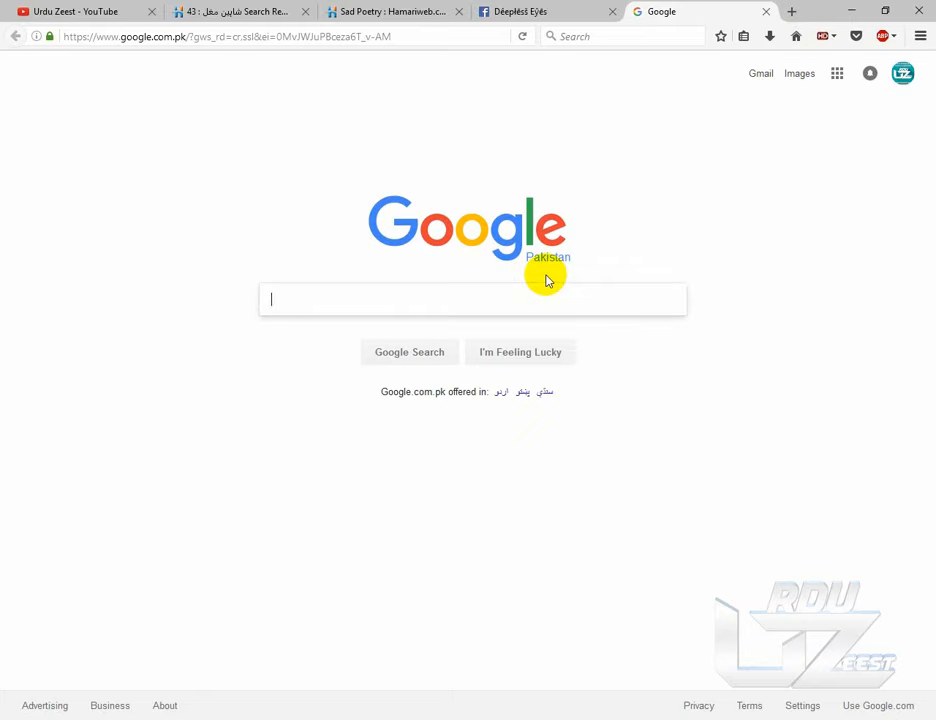
text(g)
key(BackSpace)
text(g.p)
key(BackSpace)
key(BackSpace)
key(BackSpace)
- Search Google for "flowers quotes" and show the image results
text(flower)
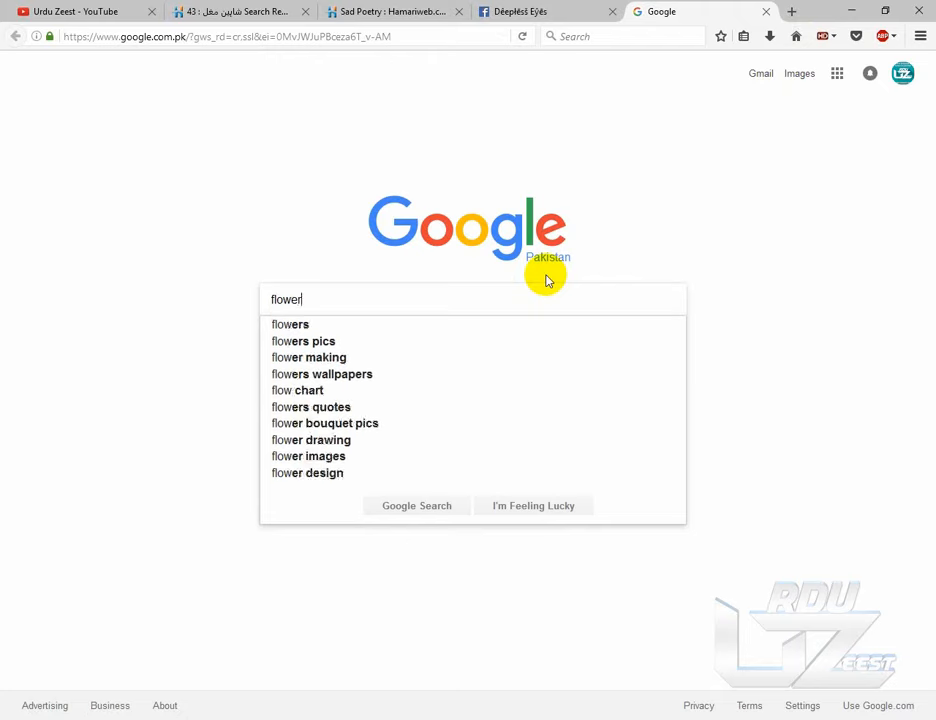
text(s)
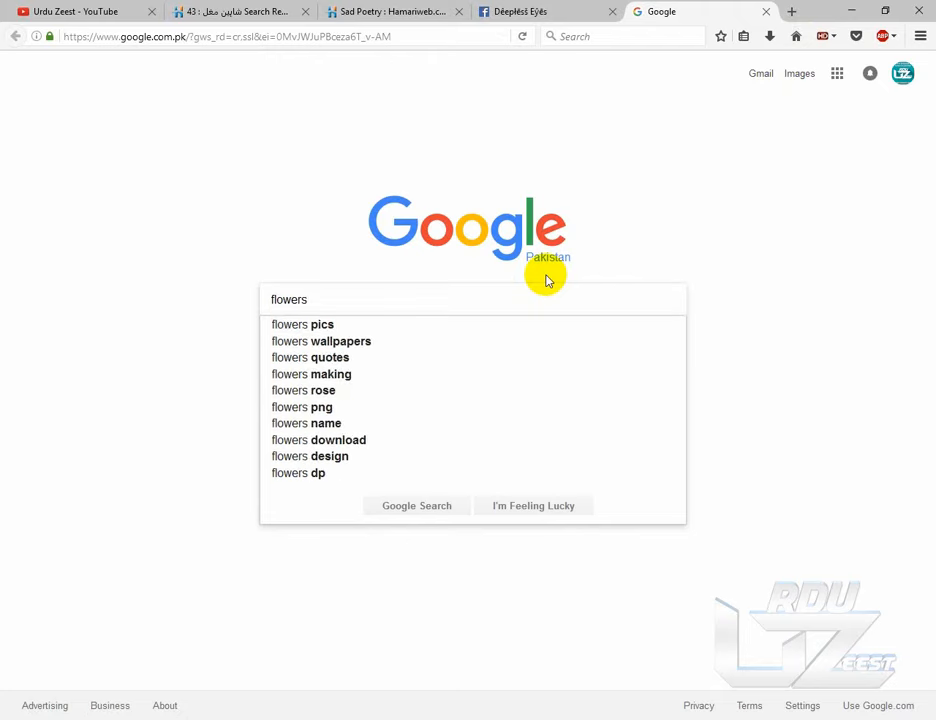
key(Down)
key(Down)
key(Down)
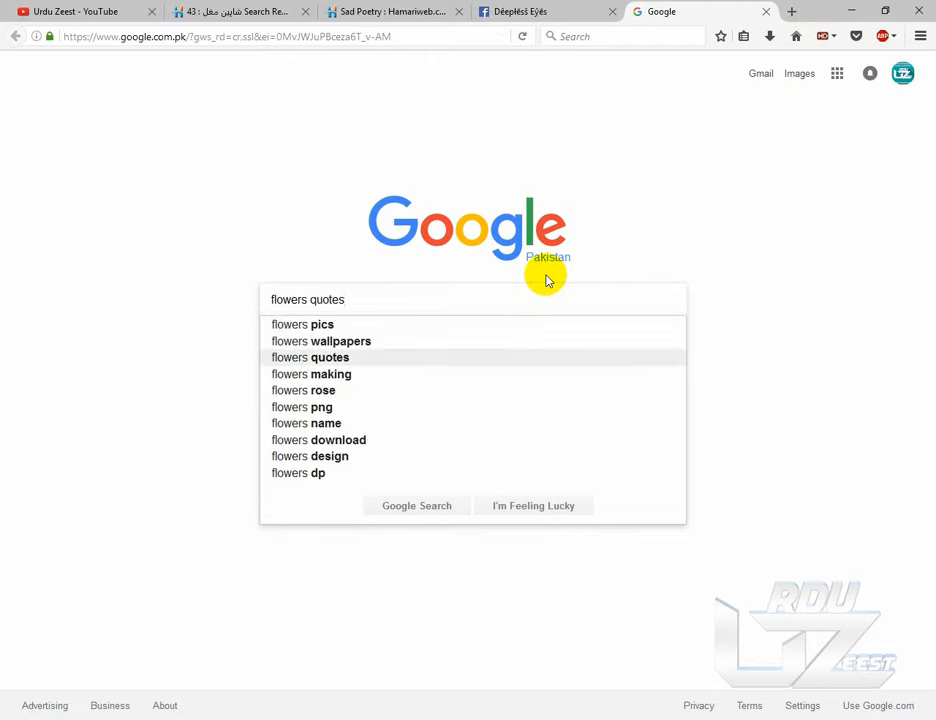
key(Return)
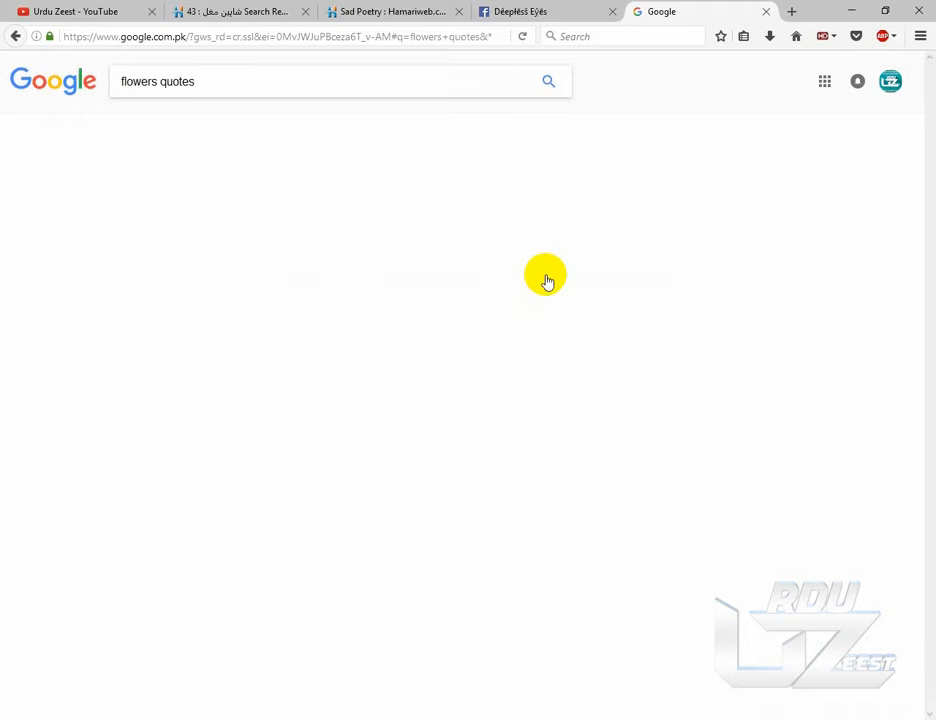
click(171, 128)
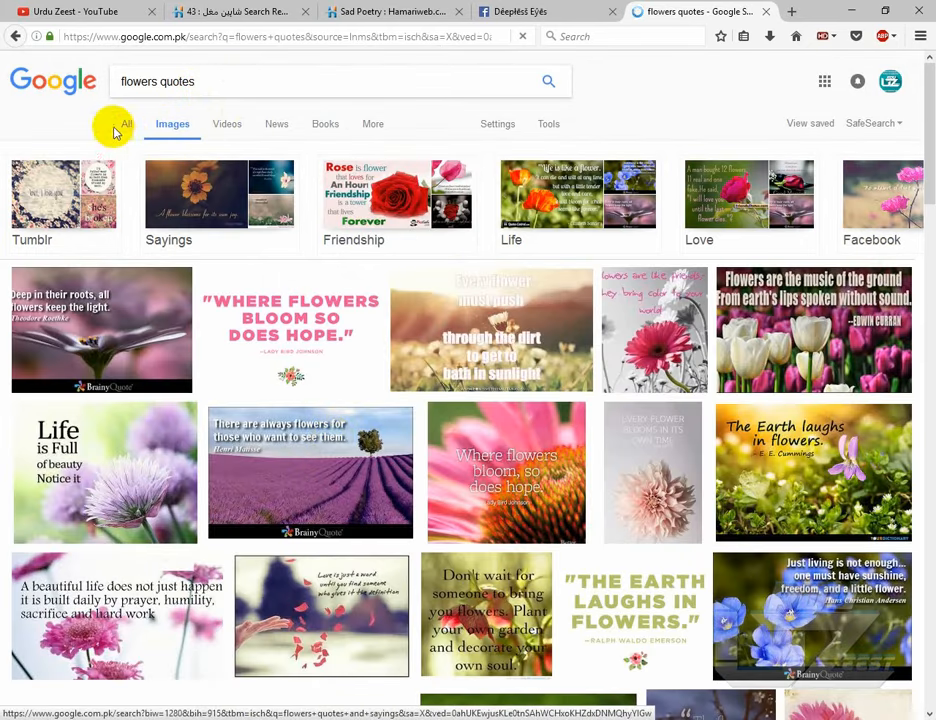
- Search the Google image results for "flowers aqwal"
double_click(159, 83)
text(aq)
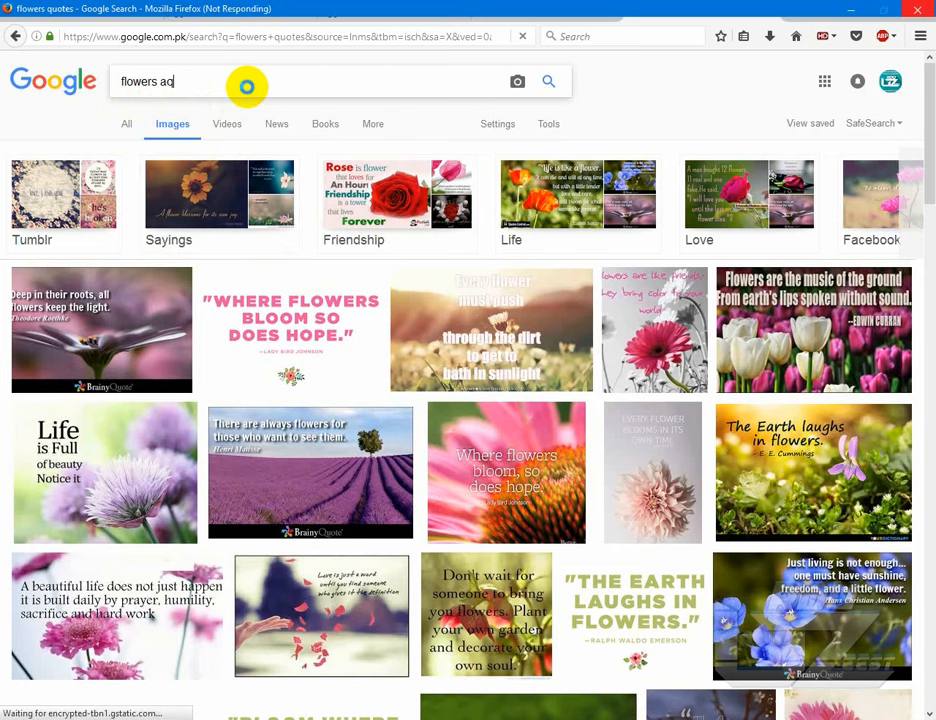
text(wa;)
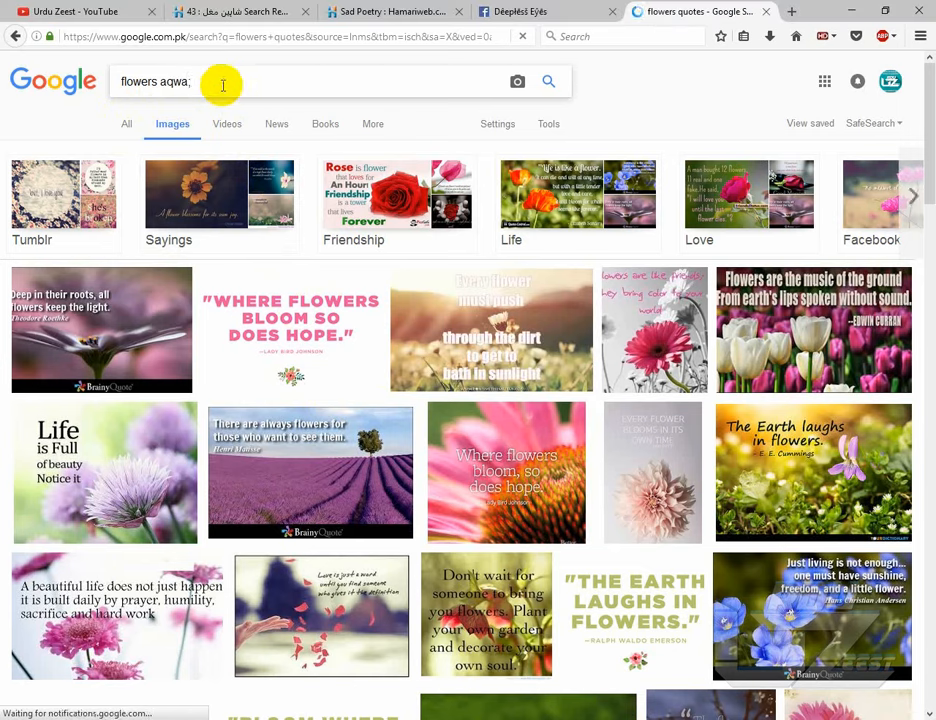
key(BackSpace)
text(l)
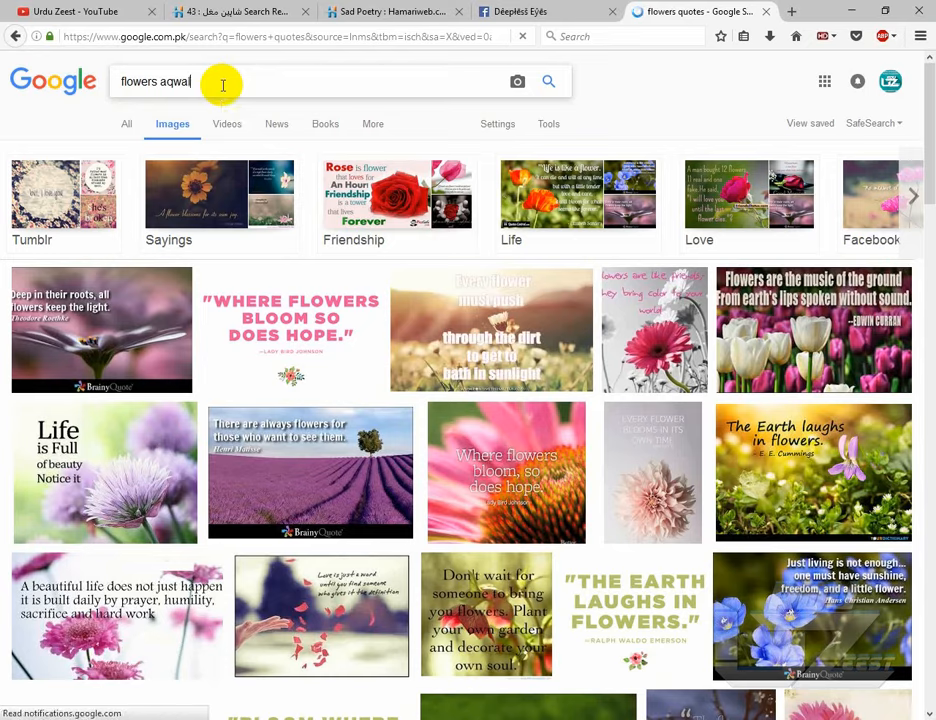
key(Return)
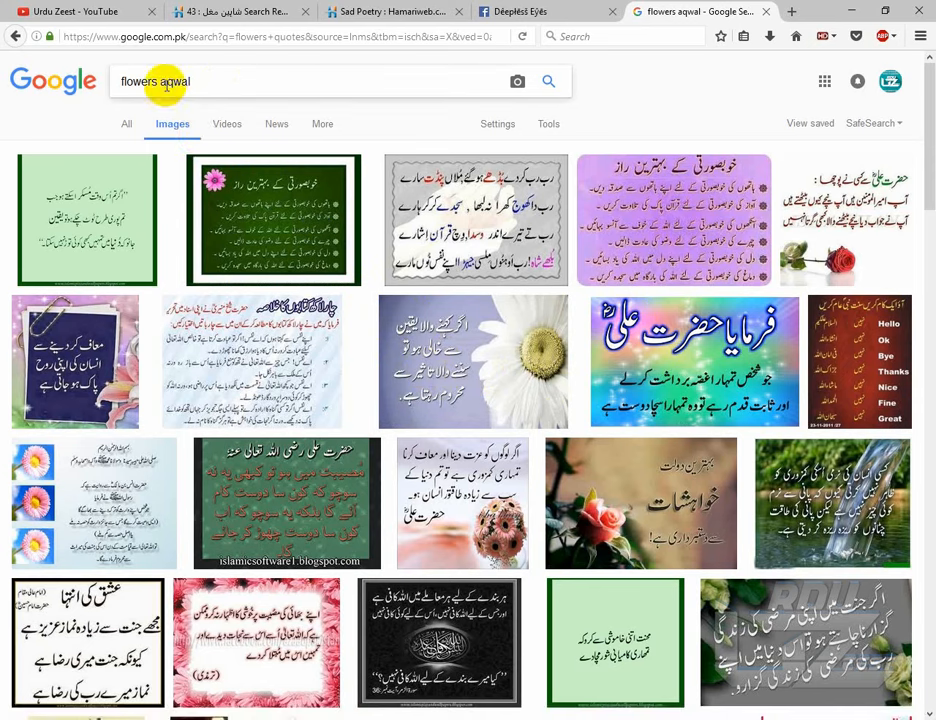
- Change the image search to "flowers wallpaper"
drag(160, 82, 251, 79)
text(wal)
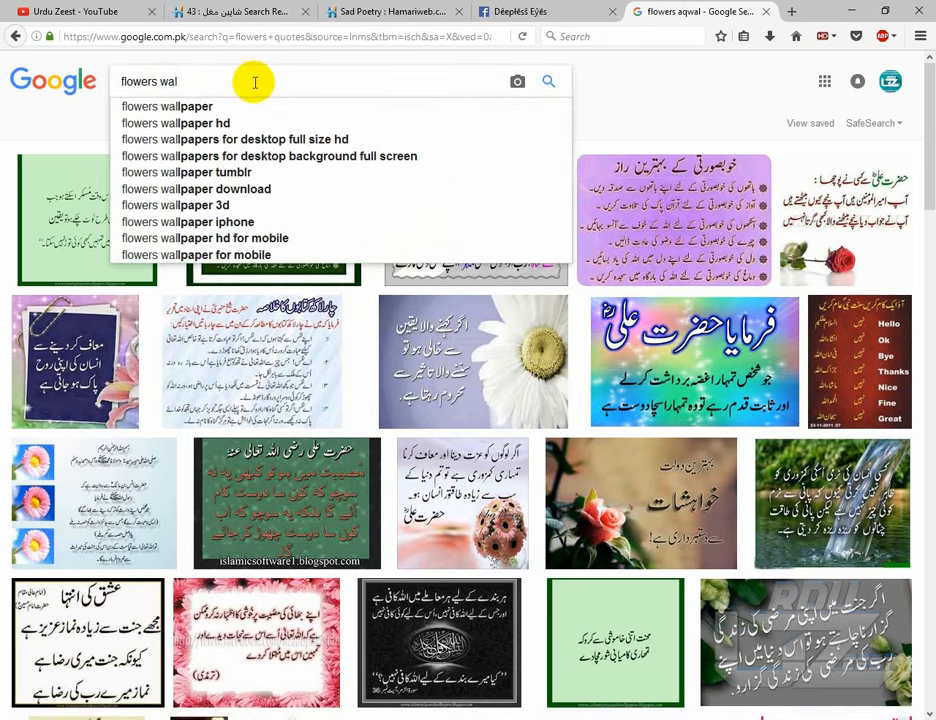
text(lpaper)
key(Return)
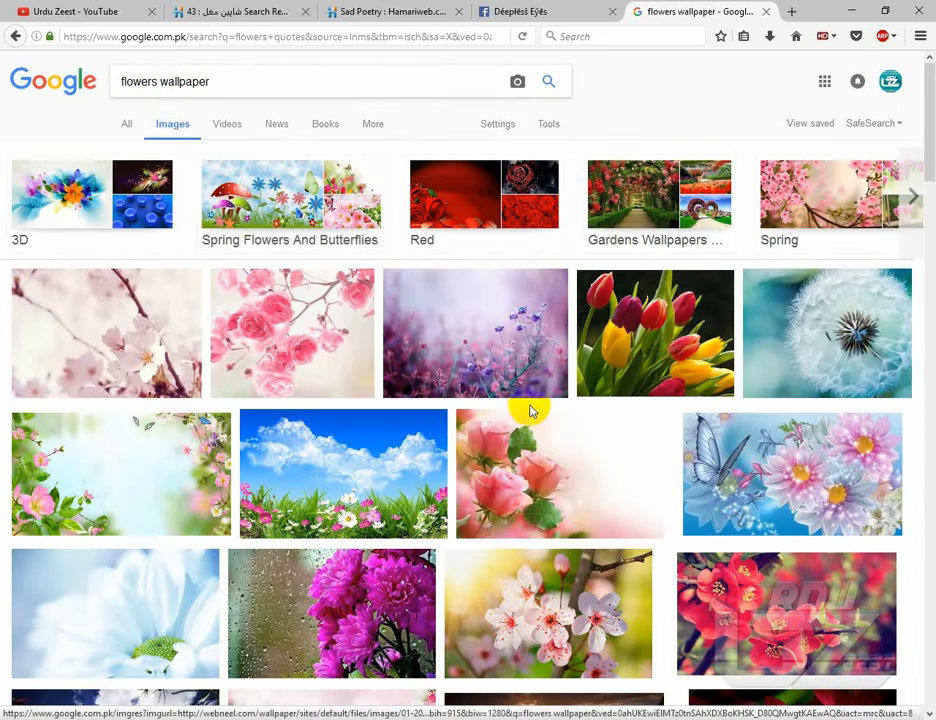
- Preview the pink roses wallpaper and open its 2880 × 1800 size listing in a new tab
click(575, 455)
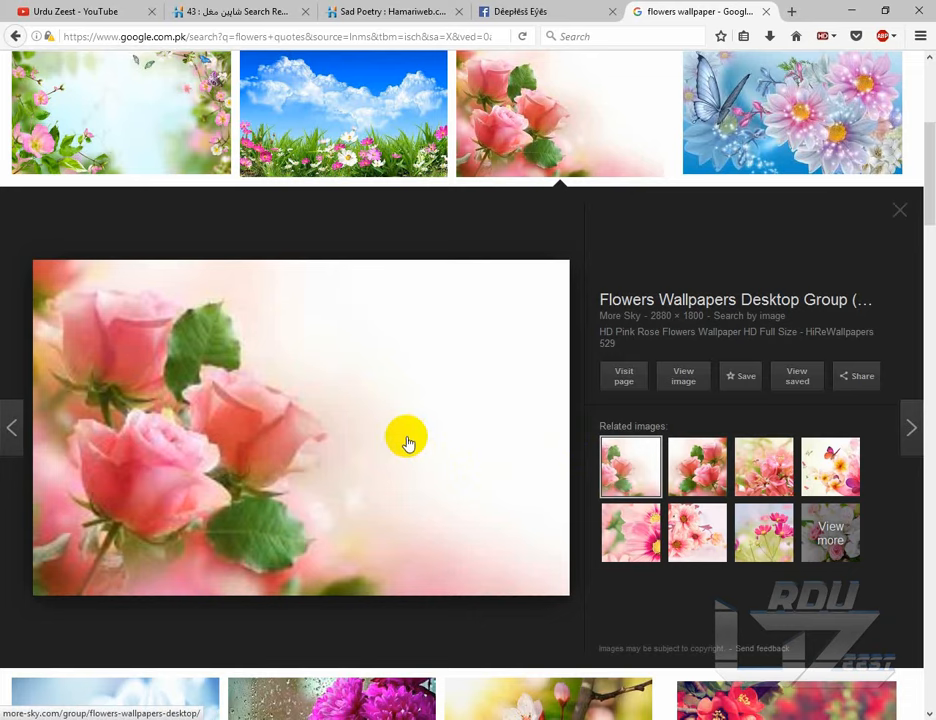
right_click(679, 325)
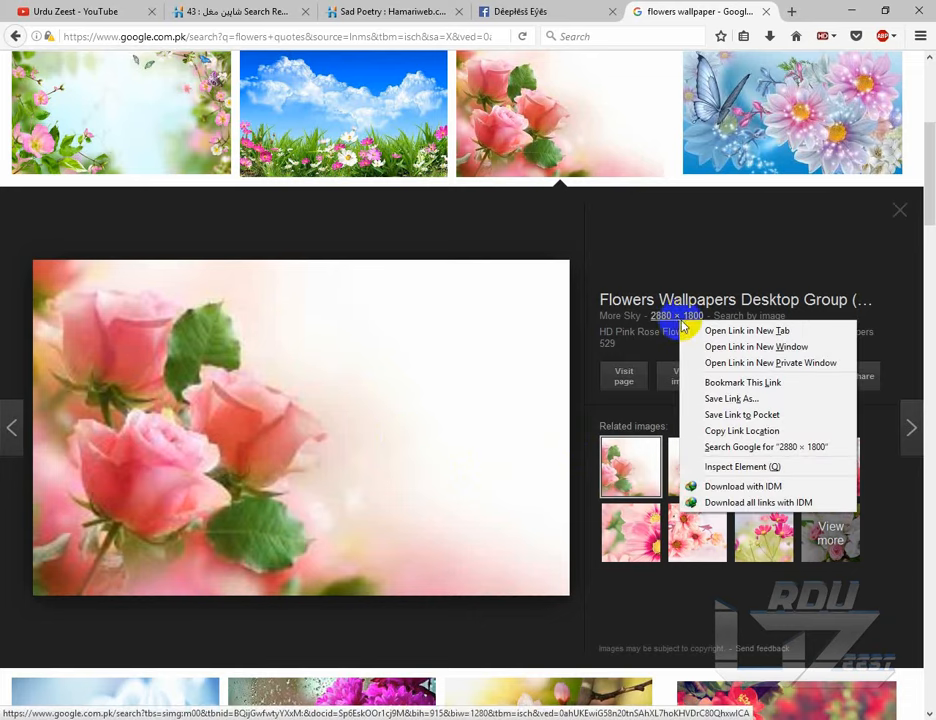
click(708, 332)
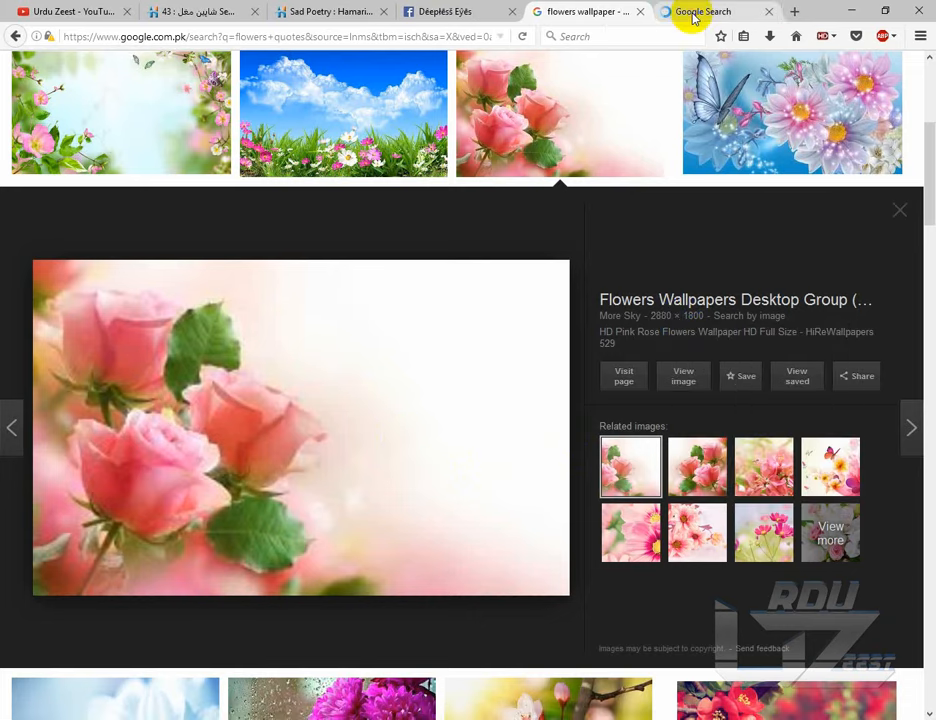
click(696, 14)
scroll(340, 389, down, 5)
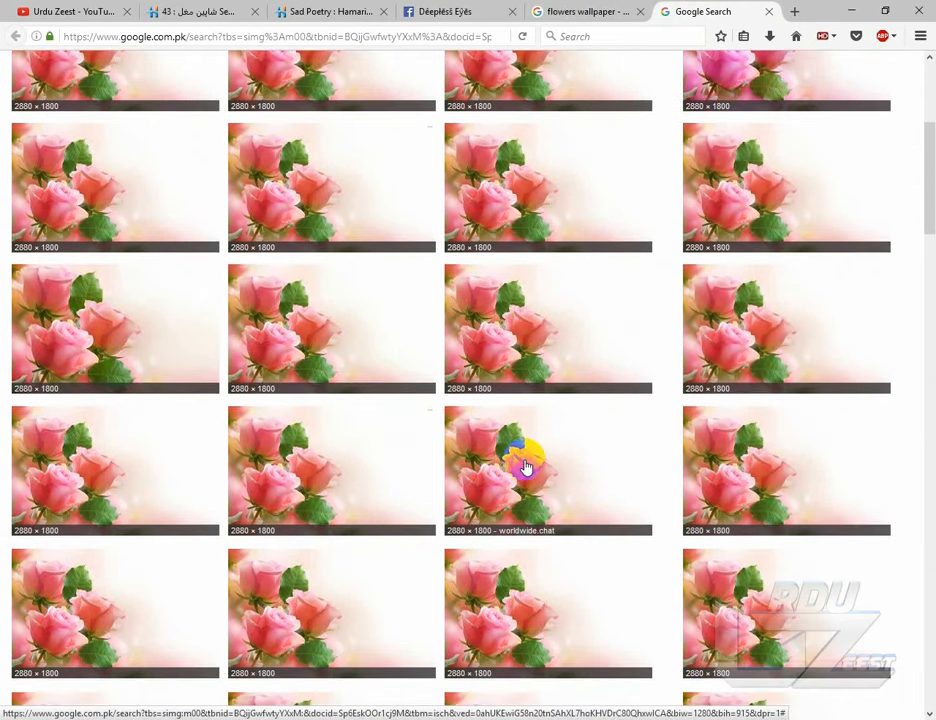
- Preview the worldwide.chat copy of the roses wallpaper and save it as the JPEG image maxresdefault in the Pictures folder
click(525, 467)
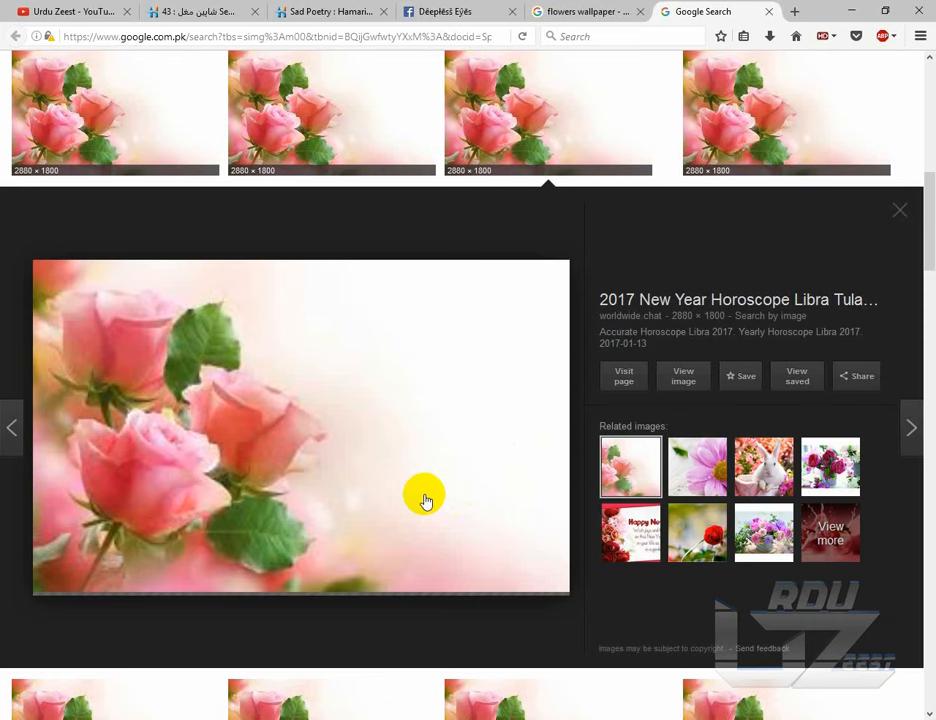
right_click(351, 424)
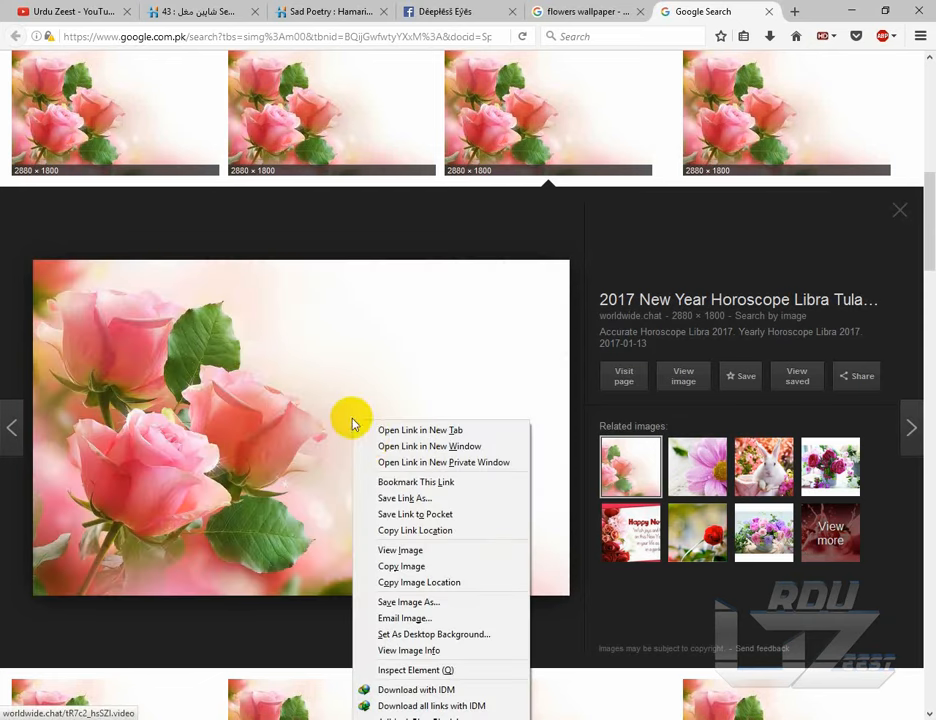
click(408, 601)
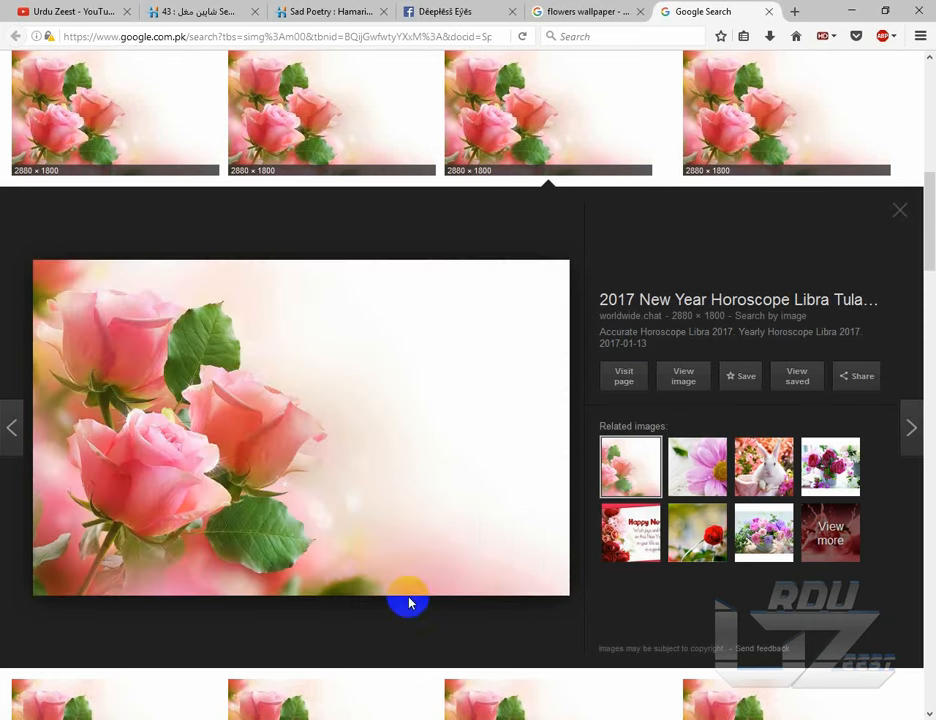
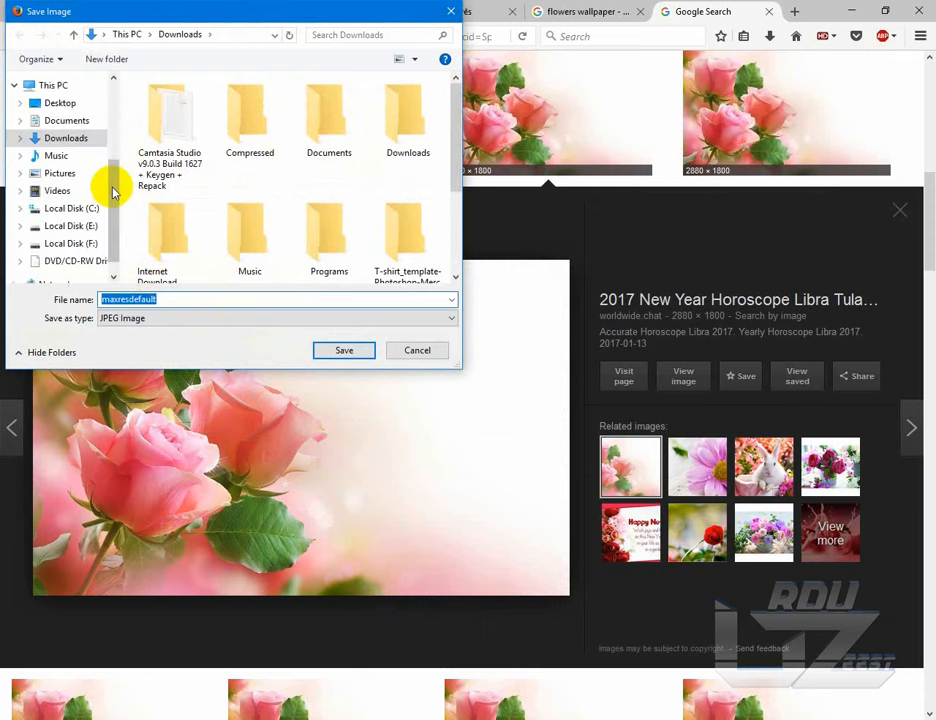
click(70, 174)
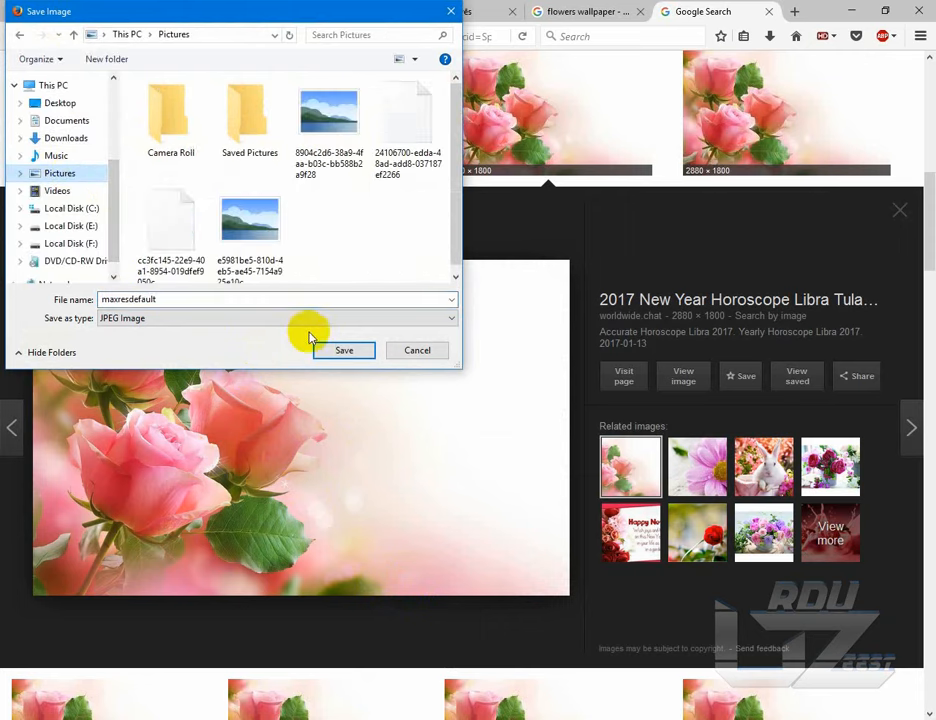
click(344, 349)
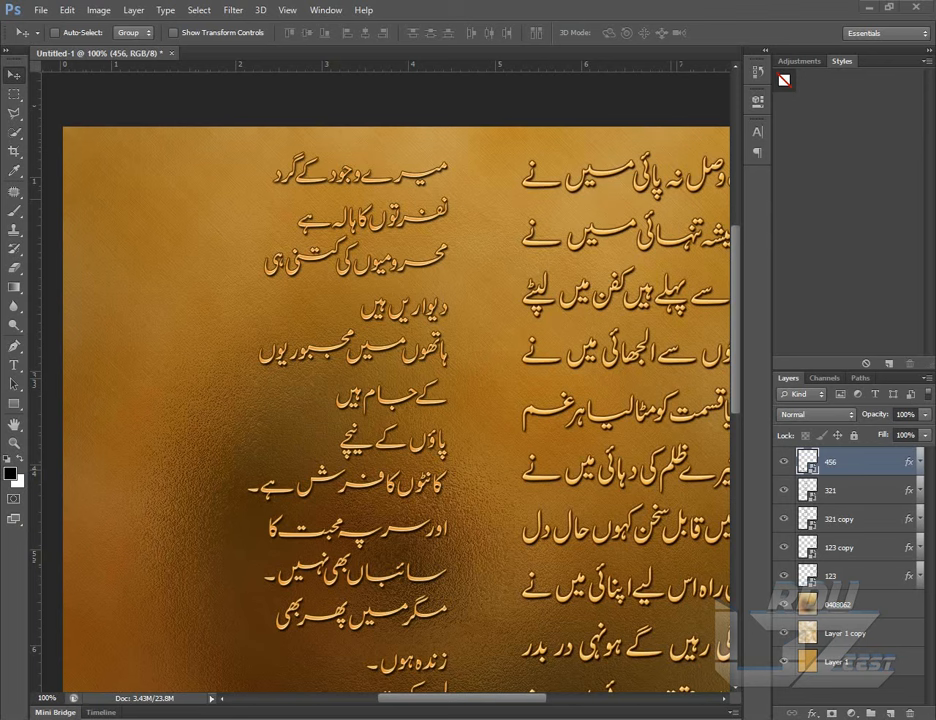
- Switch to Photoshop and open the maxresdefault image from the Pictures library
click(359, 524)
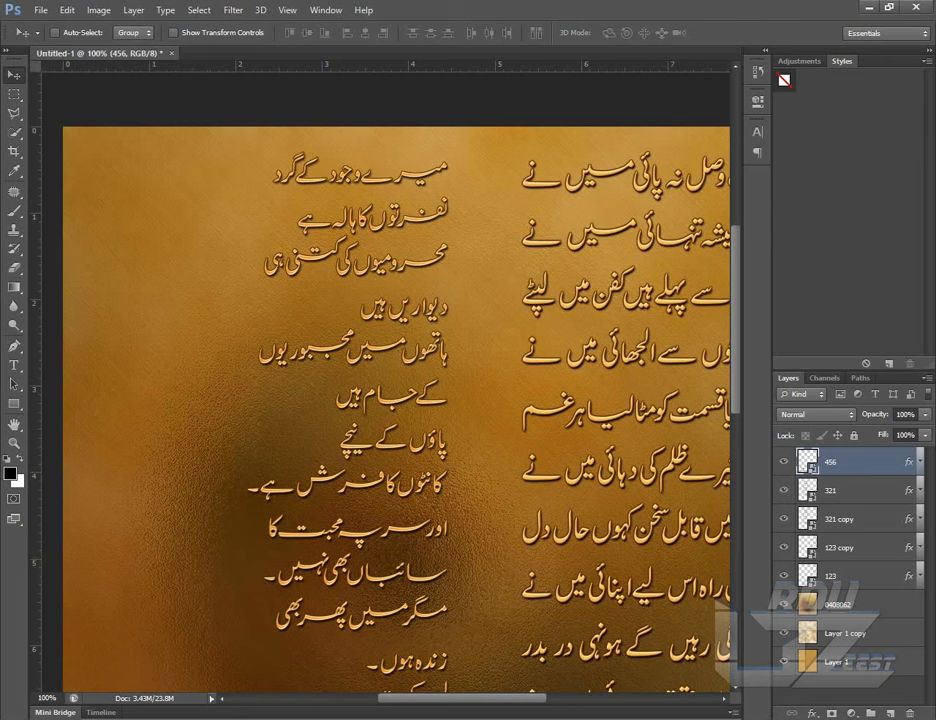
click(40, 10)
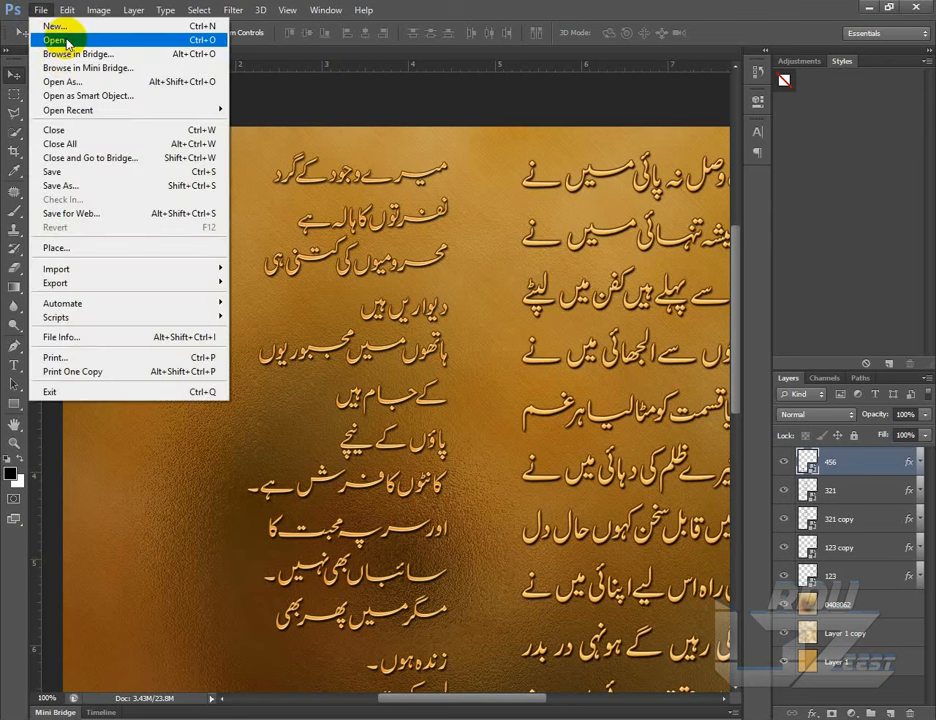
click(66, 43)
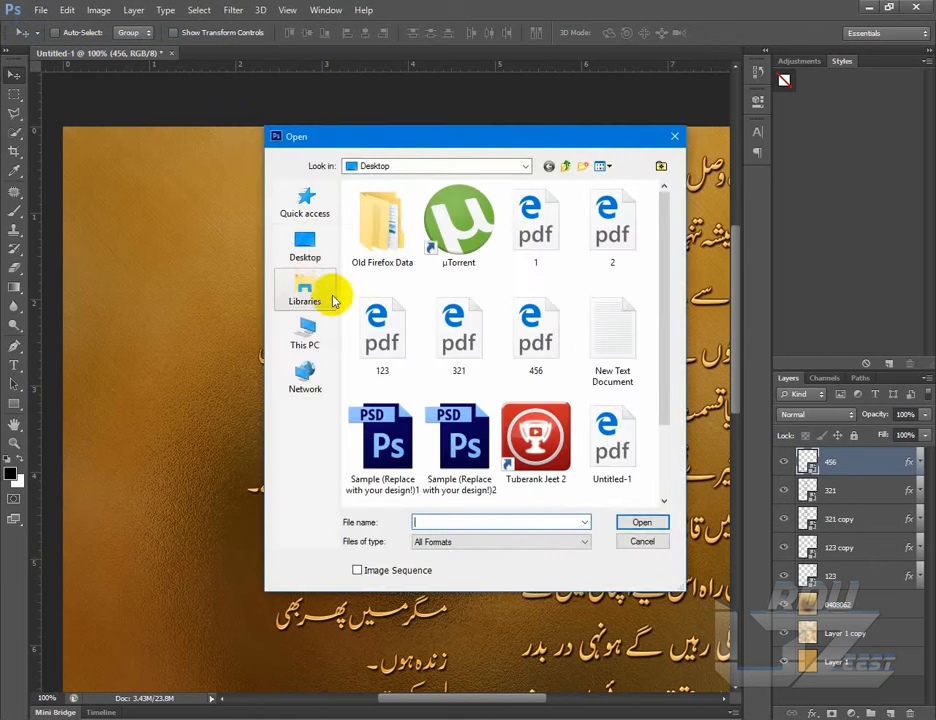
click(304, 288)
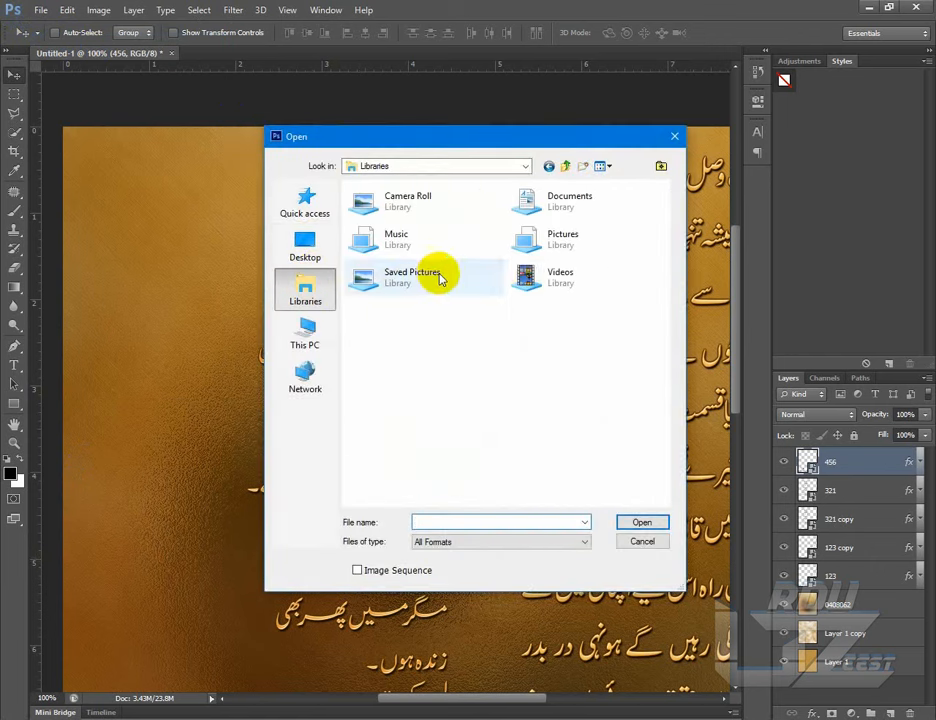
click(562, 258)
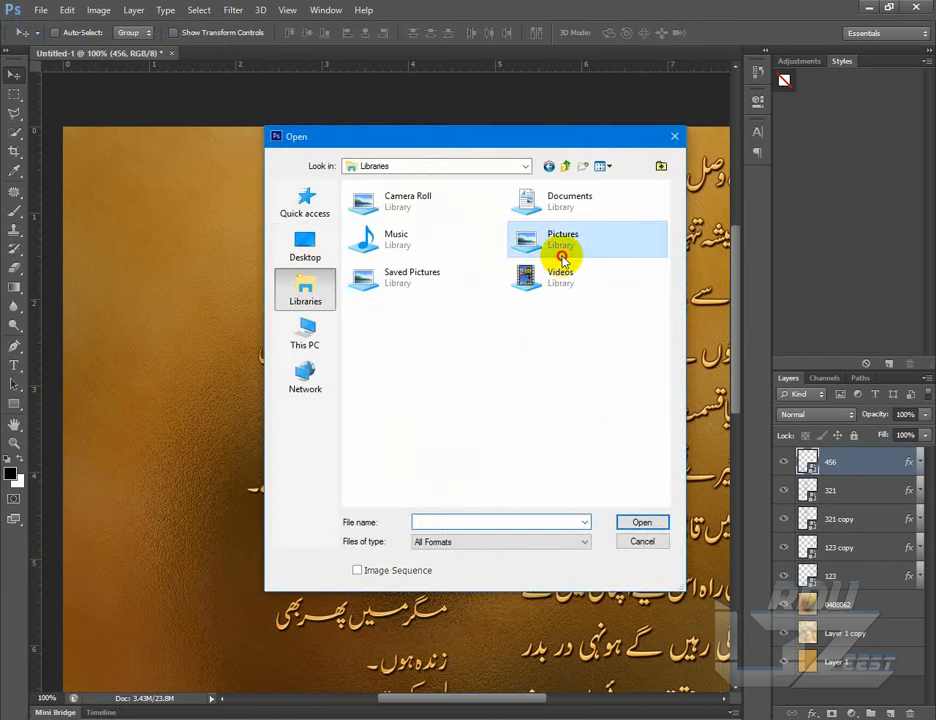
double_click(562, 258)
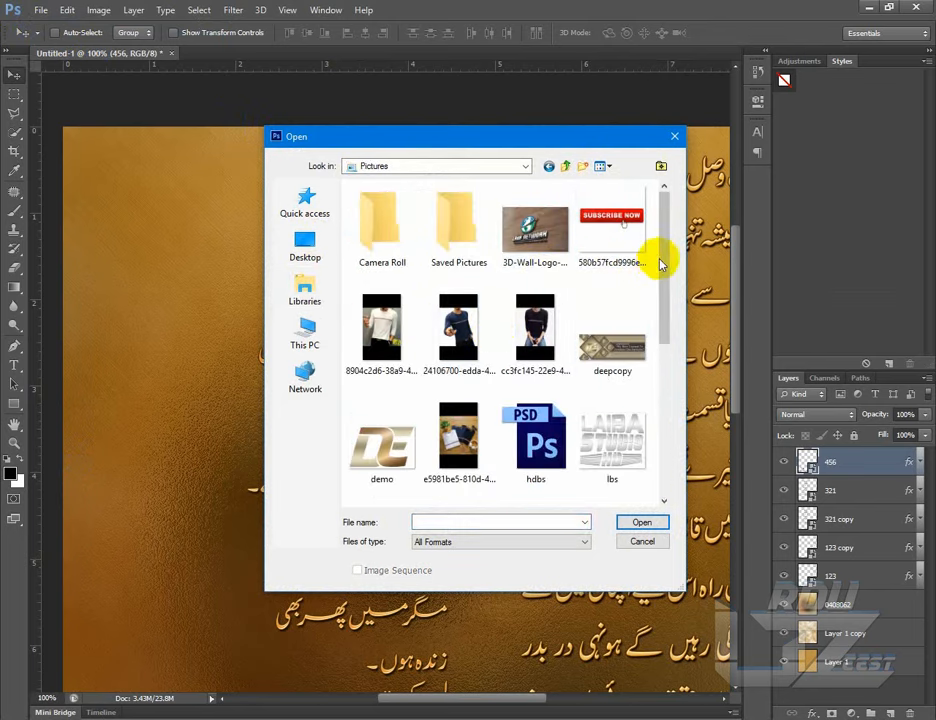
drag(660, 261, 664, 376)
click(612, 285)
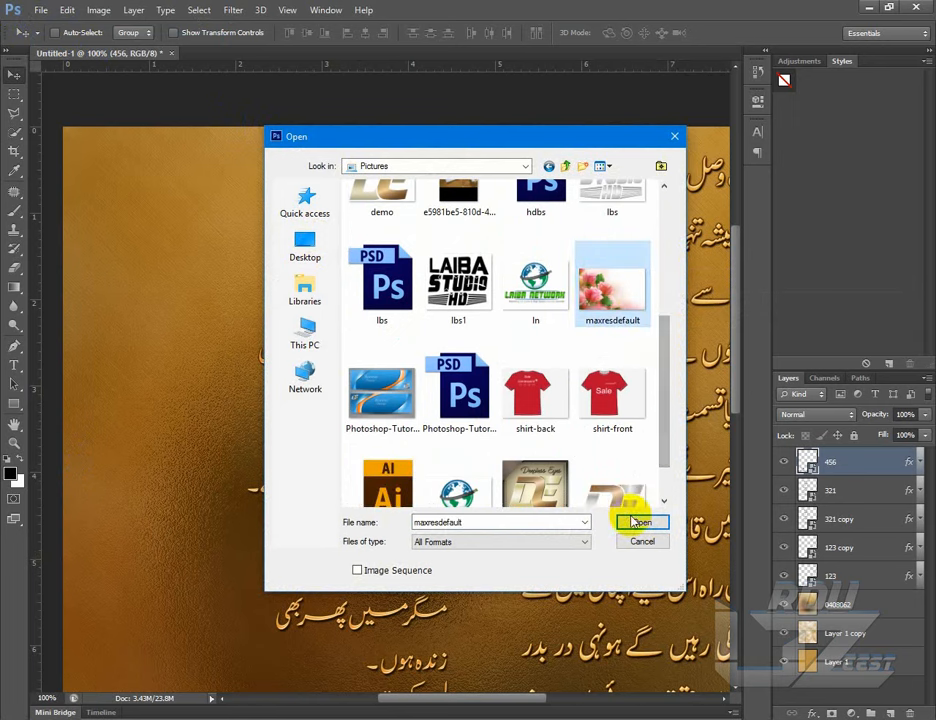
click(638, 524)
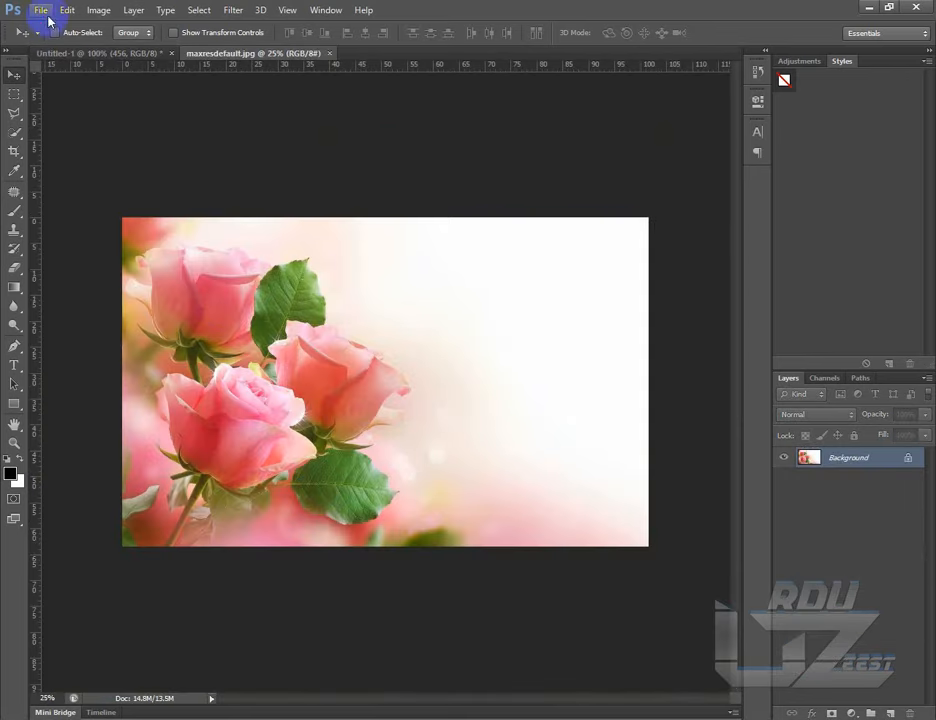
click(45, 12)
click(80, 248)
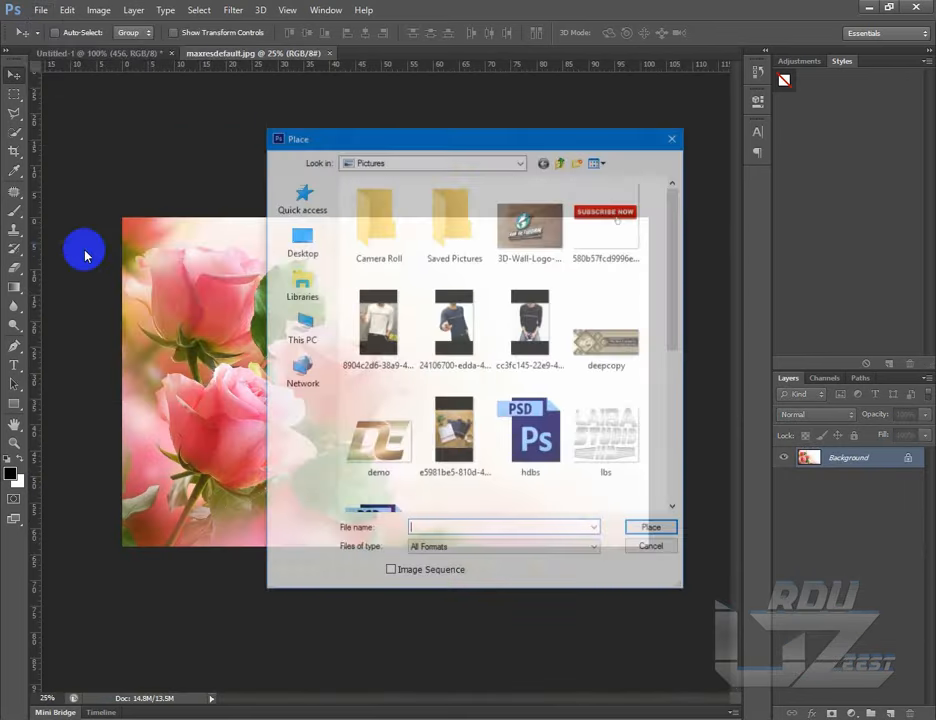
click(296, 242)
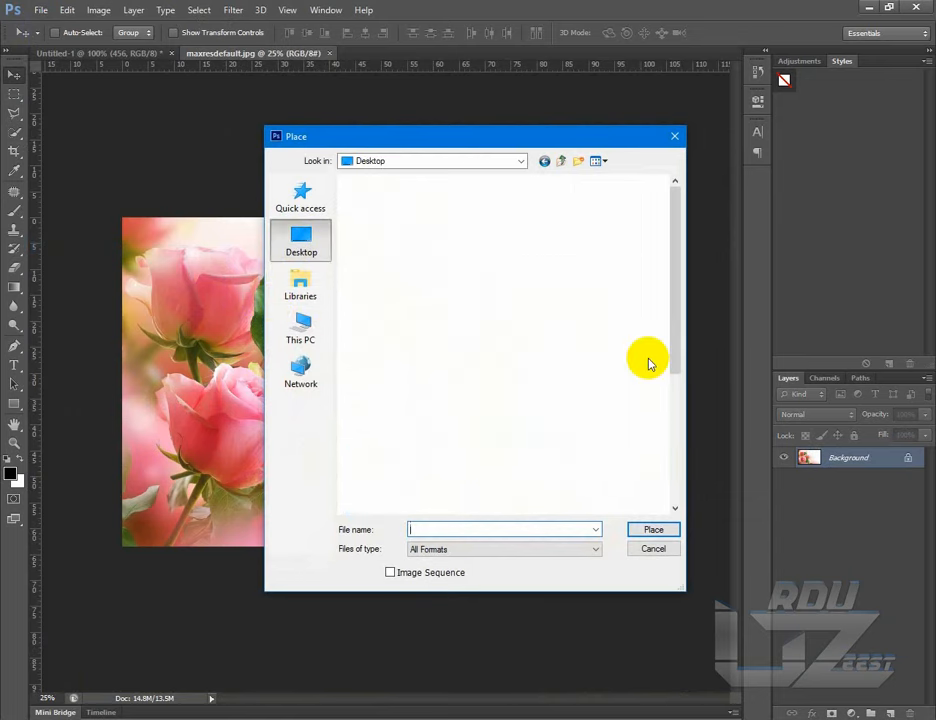
drag(668, 318, 670, 464)
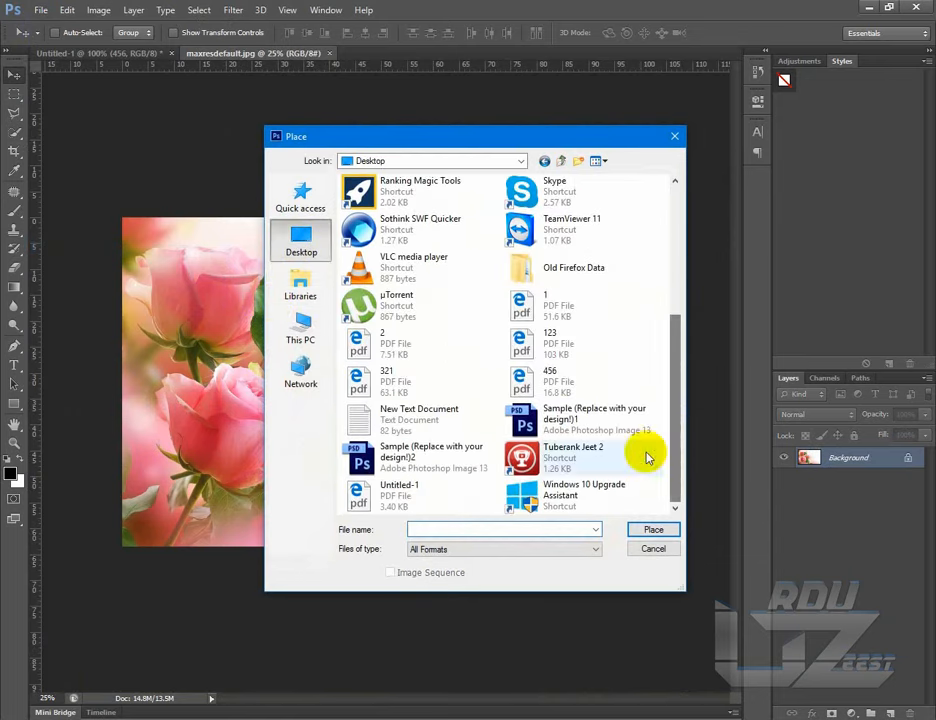
click(549, 378)
click(653, 529)
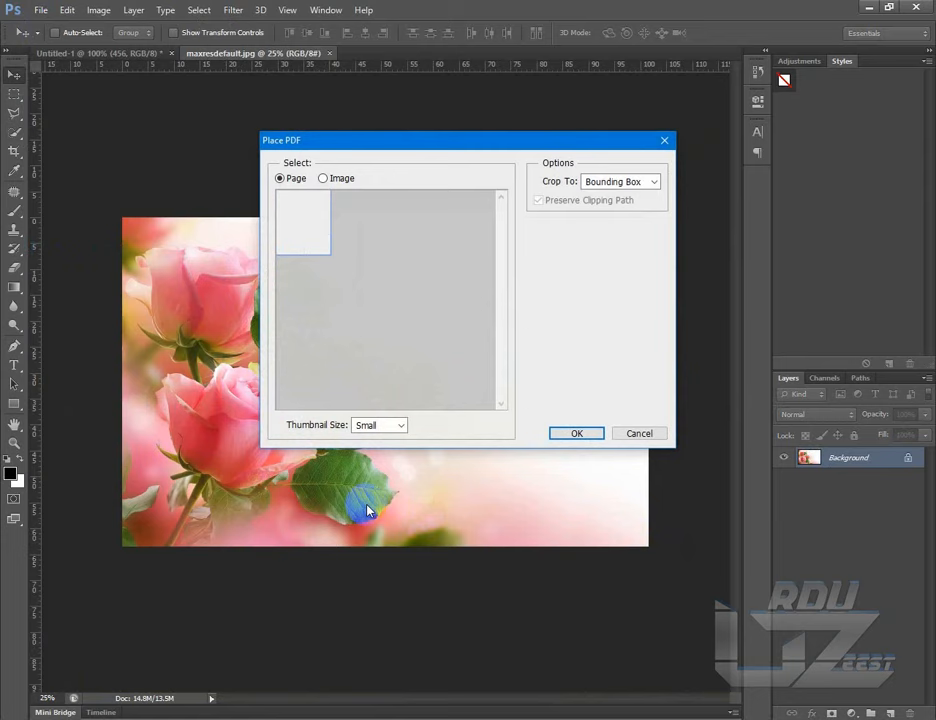
click(551, 436)
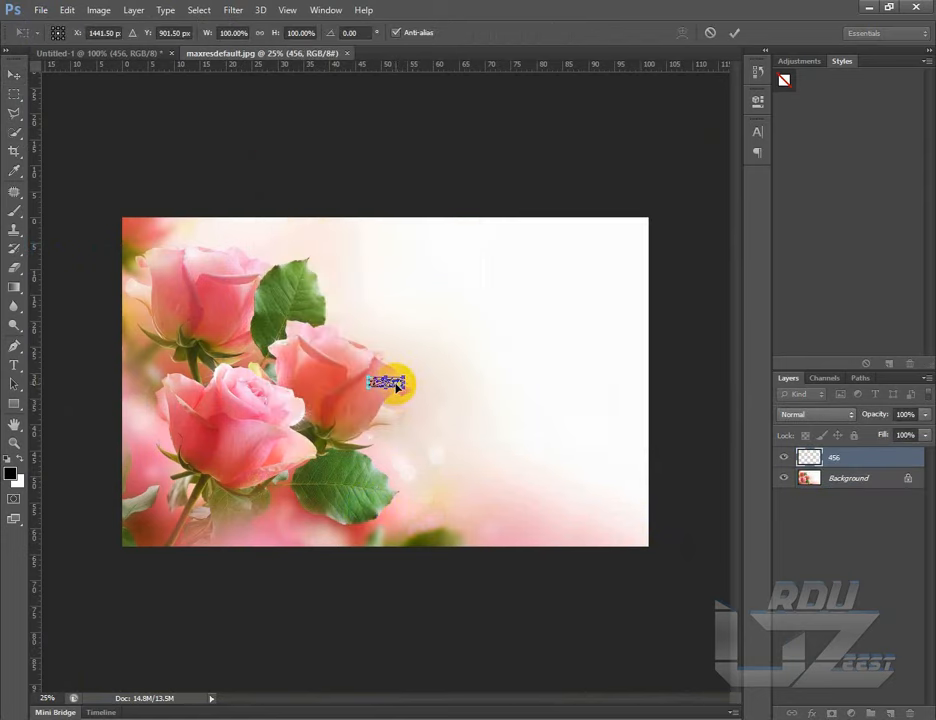
drag(397, 386, 514, 343)
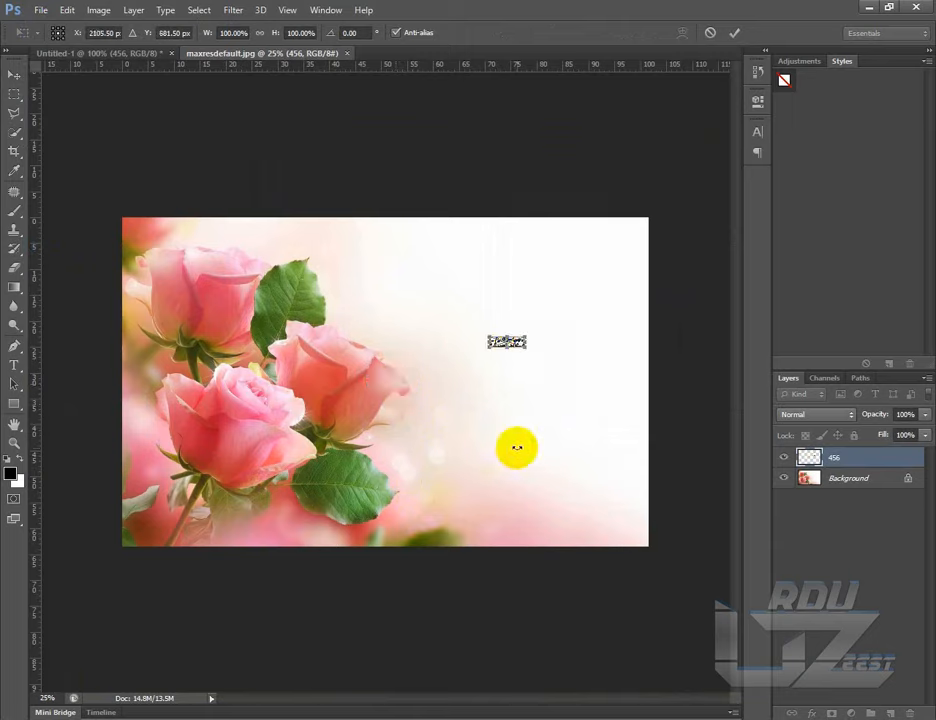
click(712, 36)
- Return to the Untitled-1 poetry document and check its image size settings without changing them
click(138, 54)
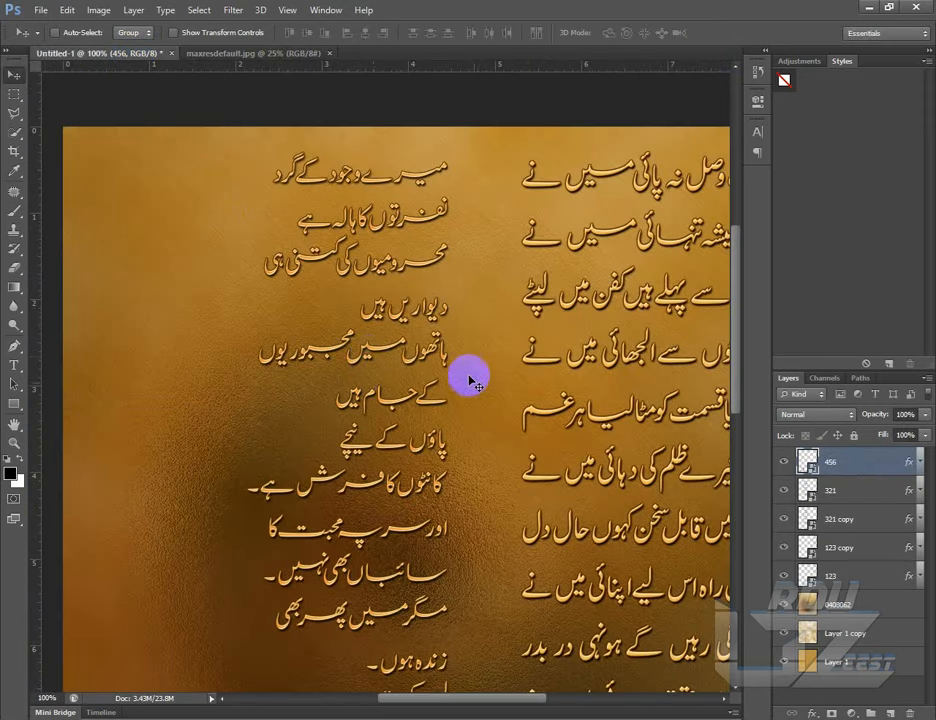
scroll(487, 449, down, 5)
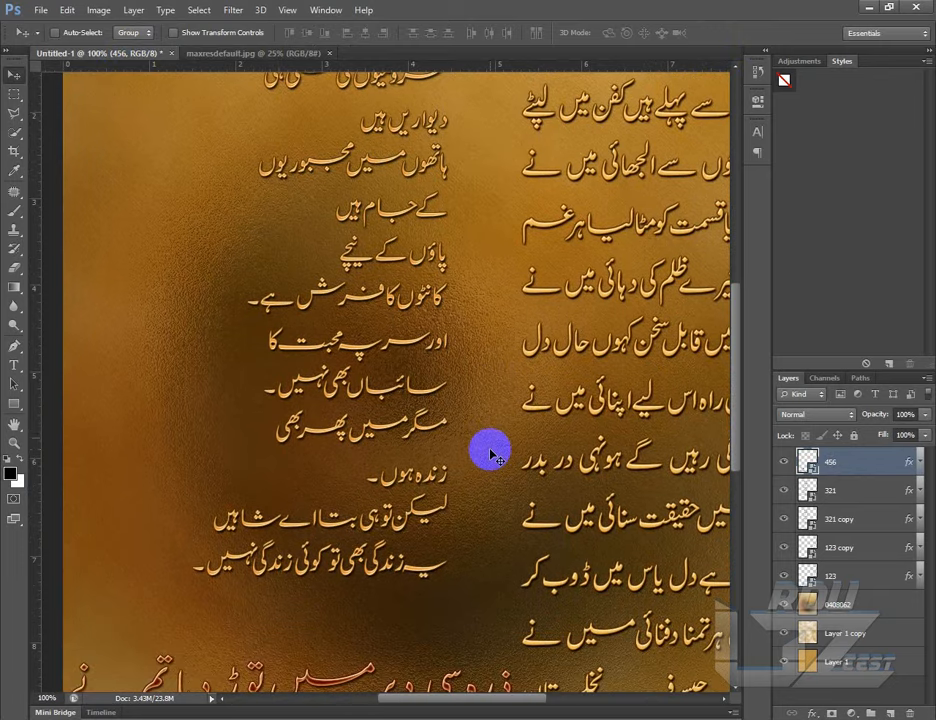
scroll(490, 455, down, 1)
click(98, 10)
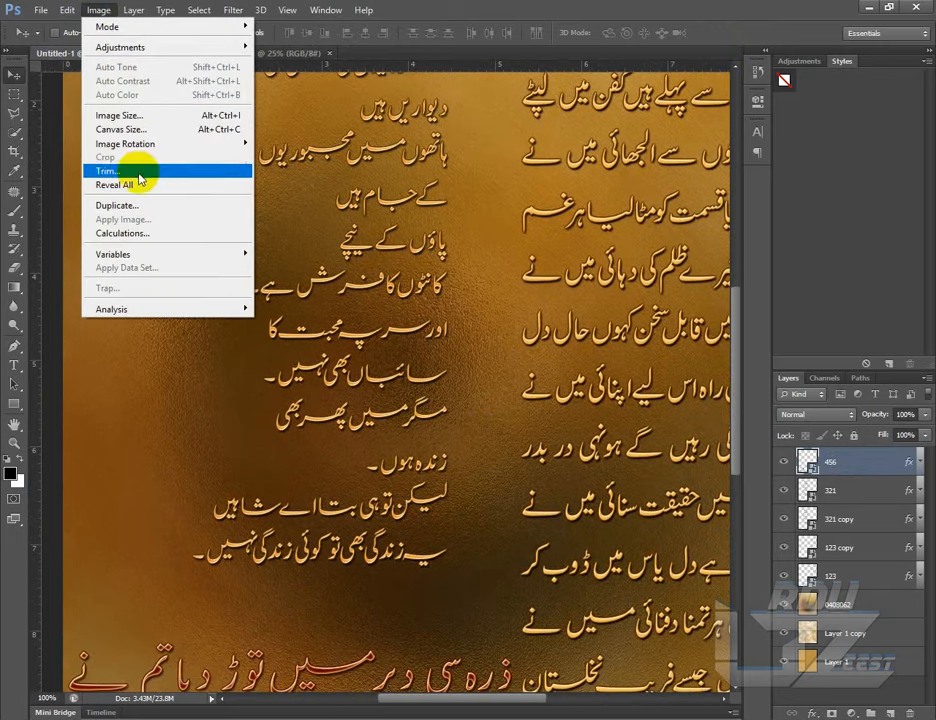
click(112, 116)
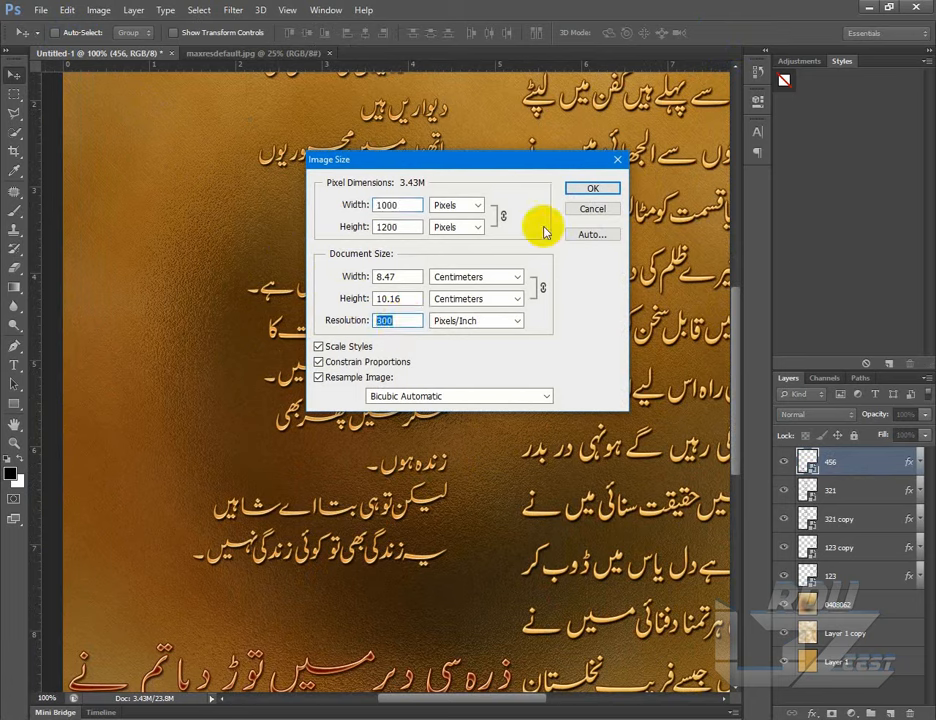
click(590, 208)
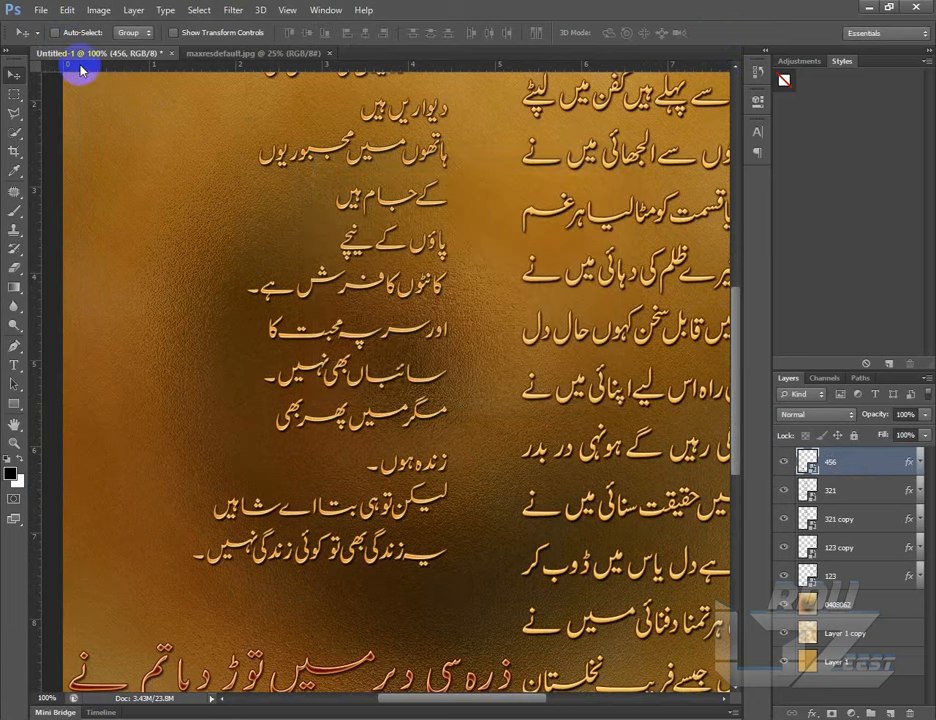
- Switch to the maxresdefault document and preview a 300 pixels/inch resolution with unconstrained proportions in its image size settings without applying it
click(240, 53)
click(110, 12)
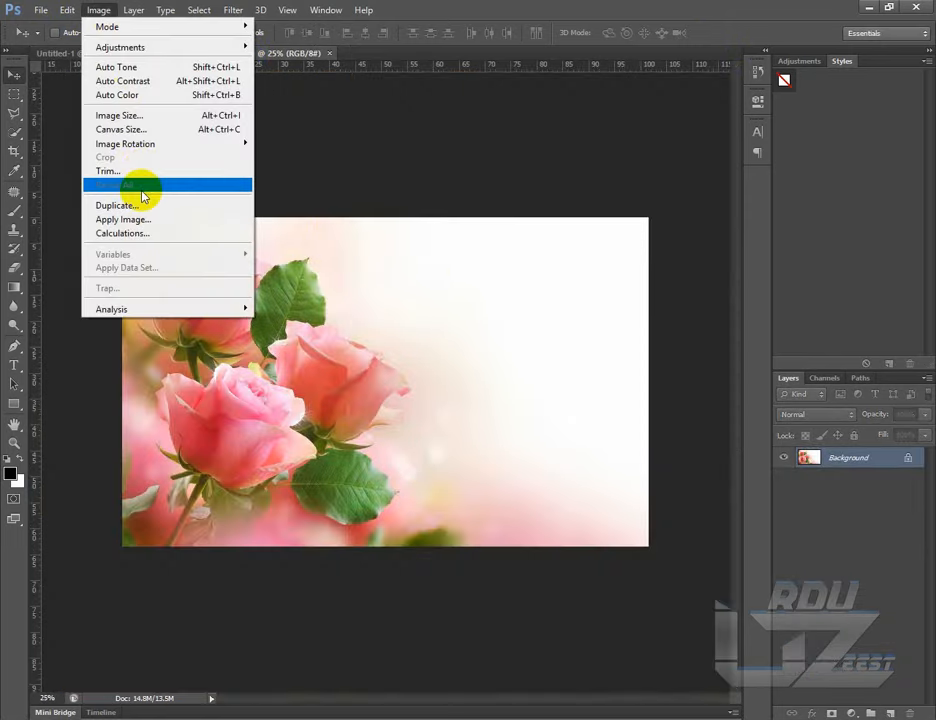
click(150, 116)
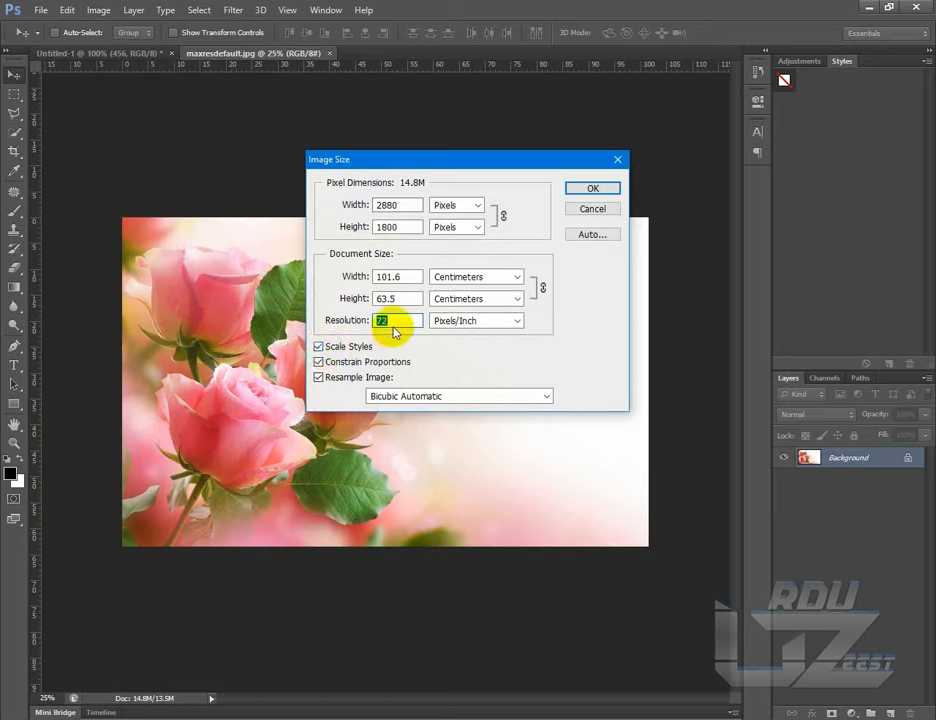
click(319, 362)
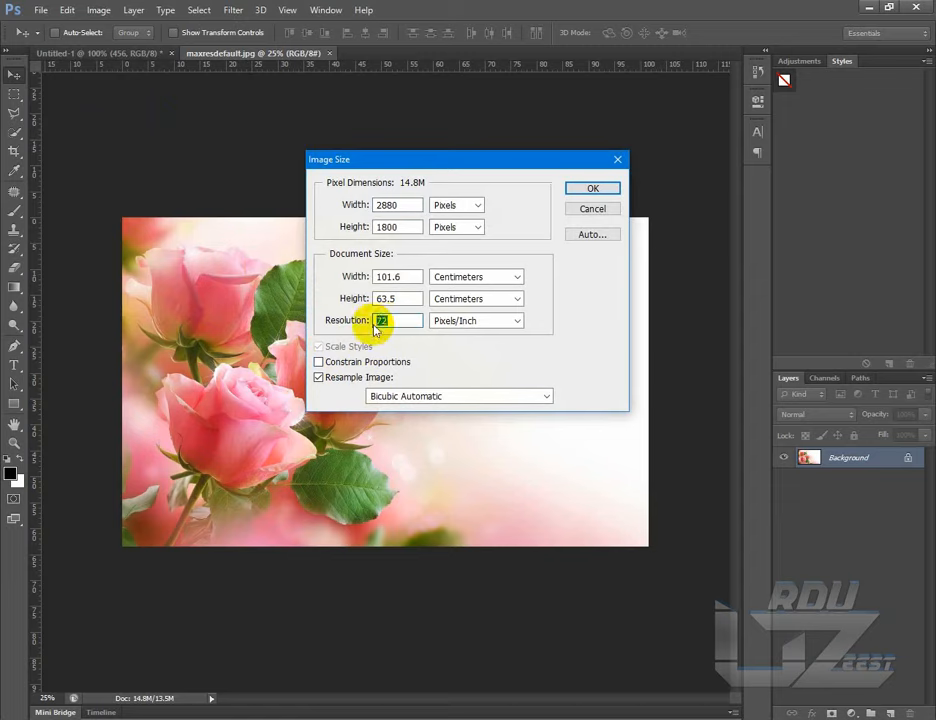
text(300)
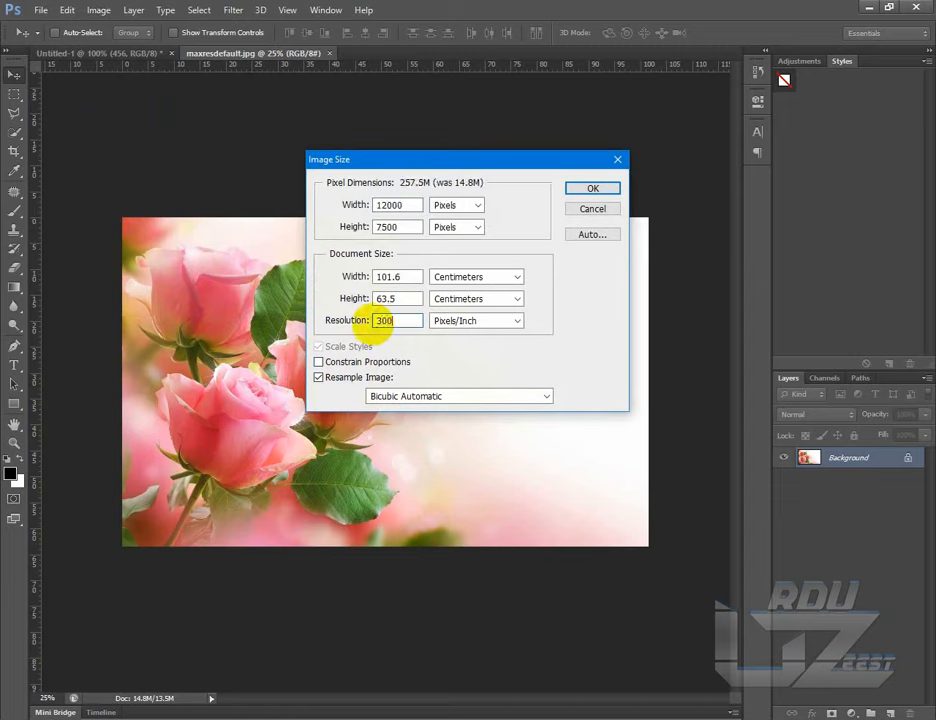
click(593, 210)
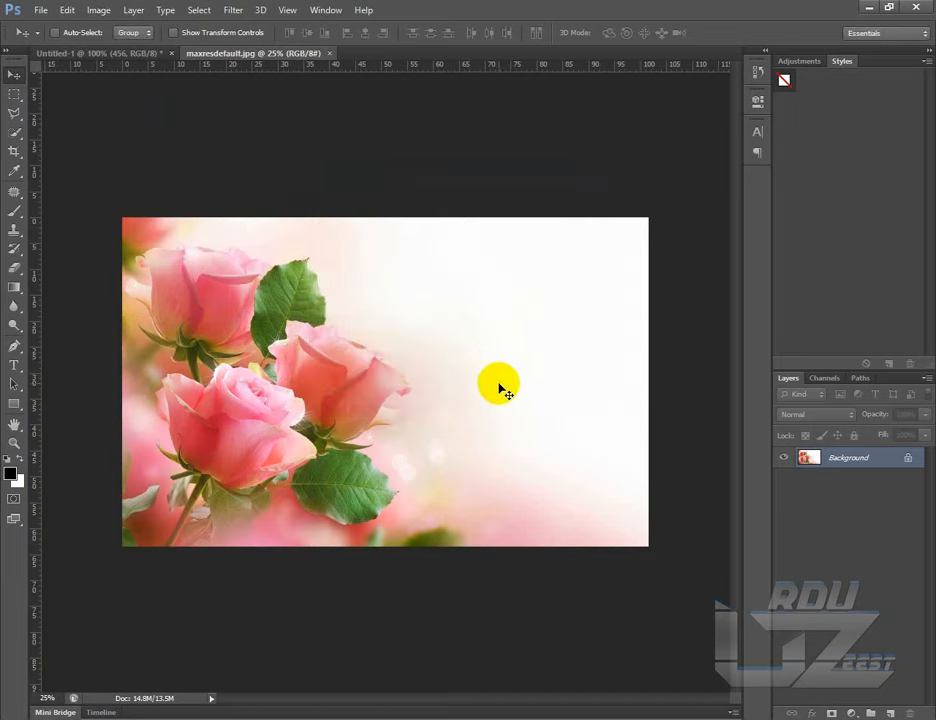
- Place the 456 PDF from the Desktop into the roses image
click(41, 10)
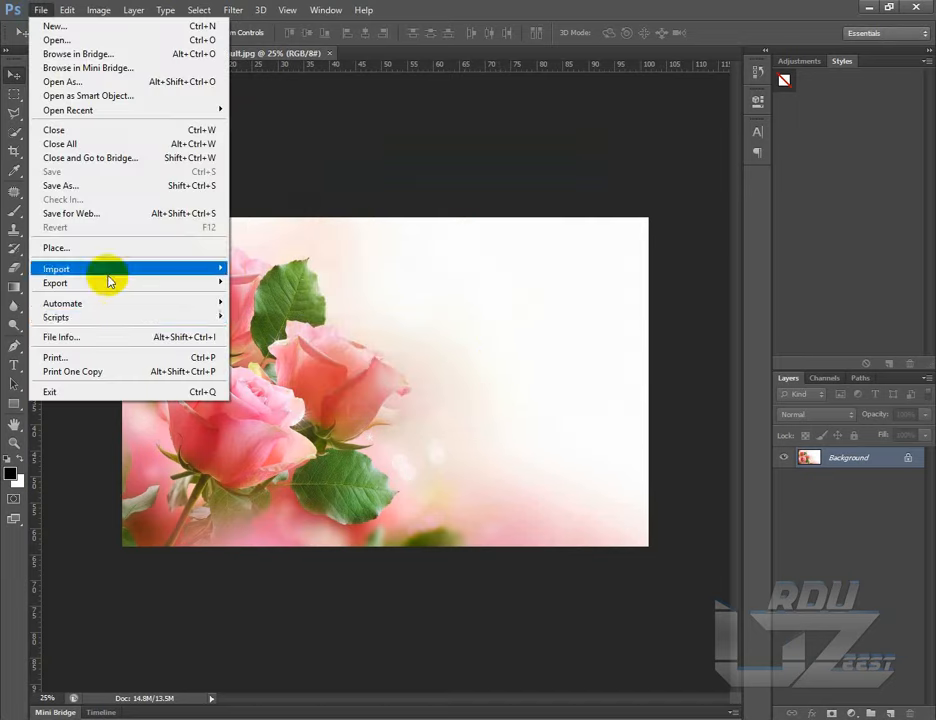
click(95, 246)
click(535, 335)
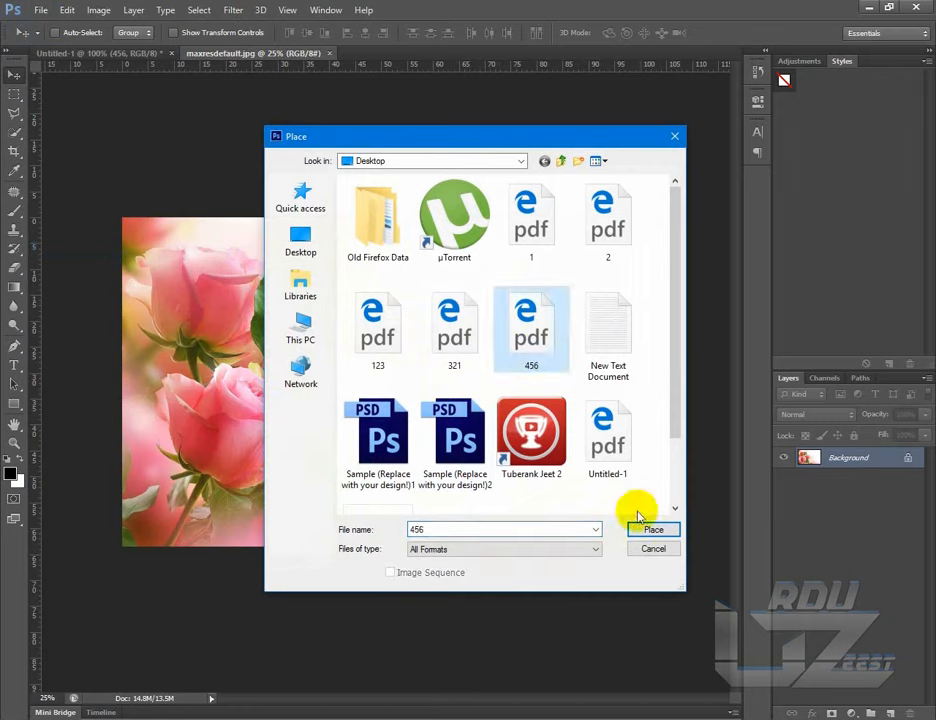
click(651, 529)
click(577, 433)
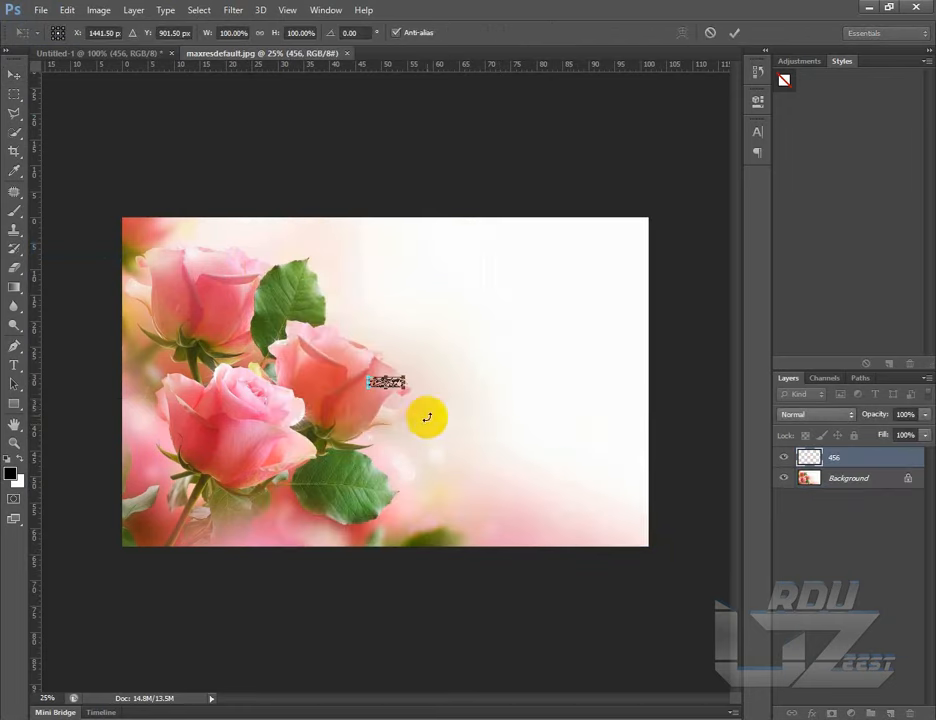
- Enlarge the placed couplet to about 812% and position it across the white area at the image's upper right
drag(467, 386, 520, 345)
drag(474, 386, 570, 292)
drag(617, 319, 622, 324)
drag(563, 290, 567, 280)
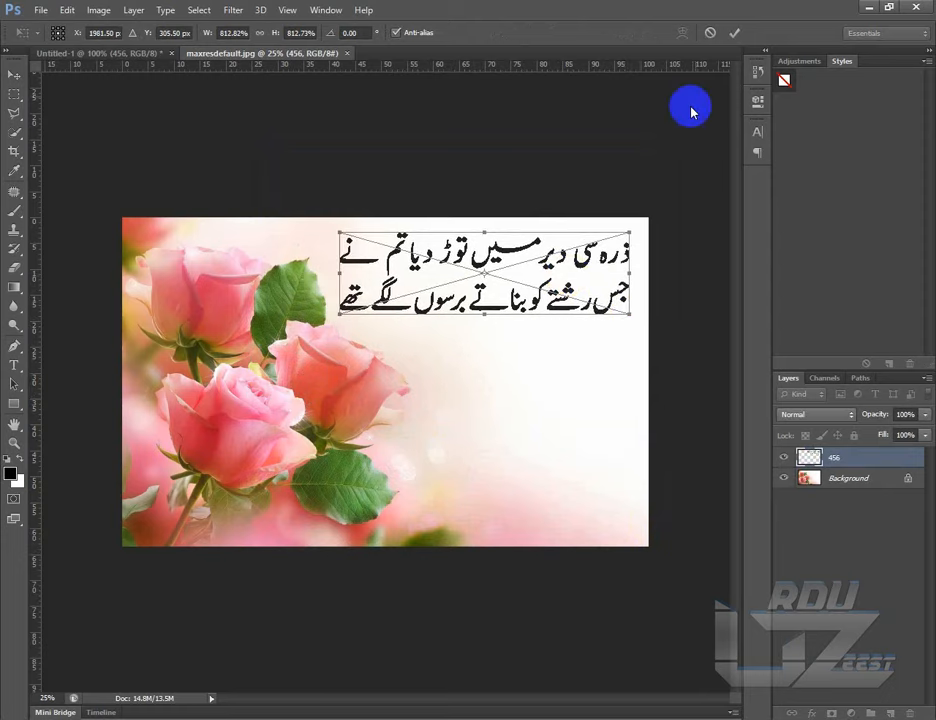
key(Return)
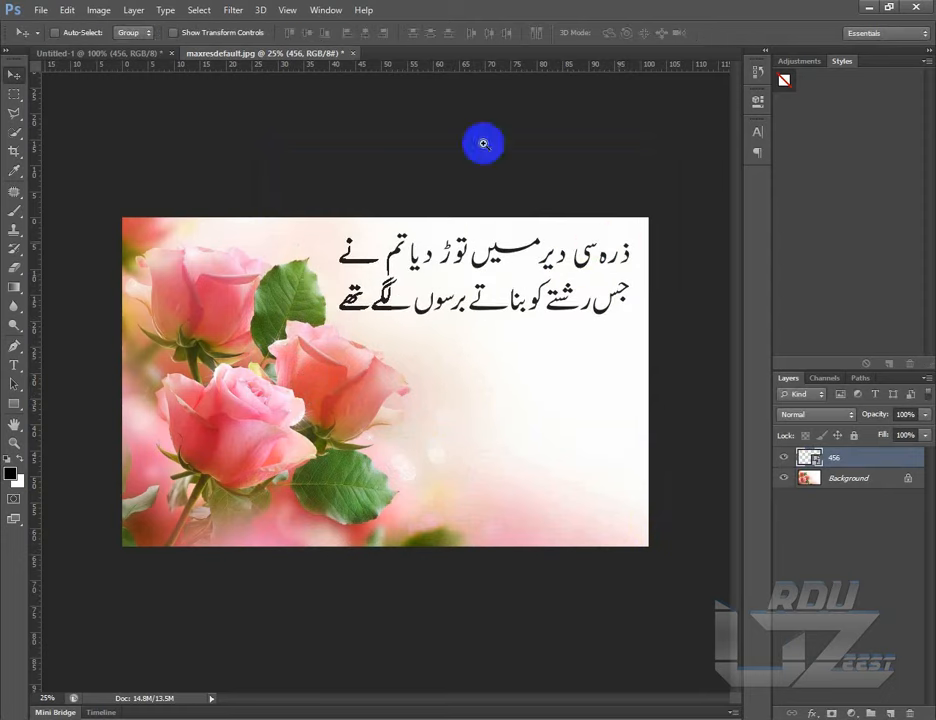
- Inspect the couplet at actual size and add a Color Overlay effect to the 456 layer
key(z)
click(394, 34)
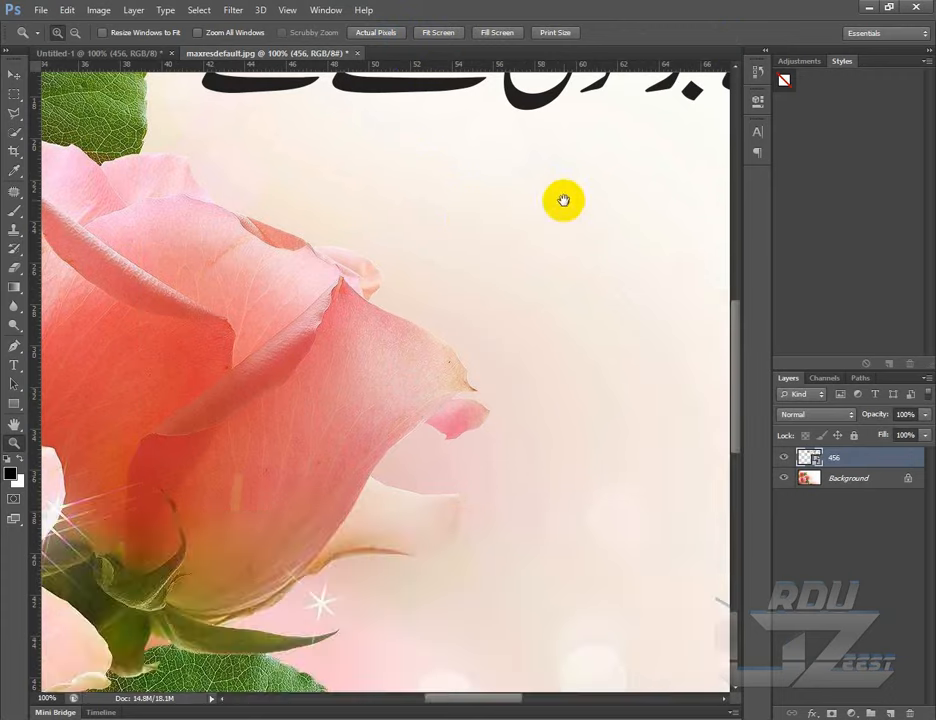
drag(564, 201, 448, 481)
drag(556, 358, 457, 389)
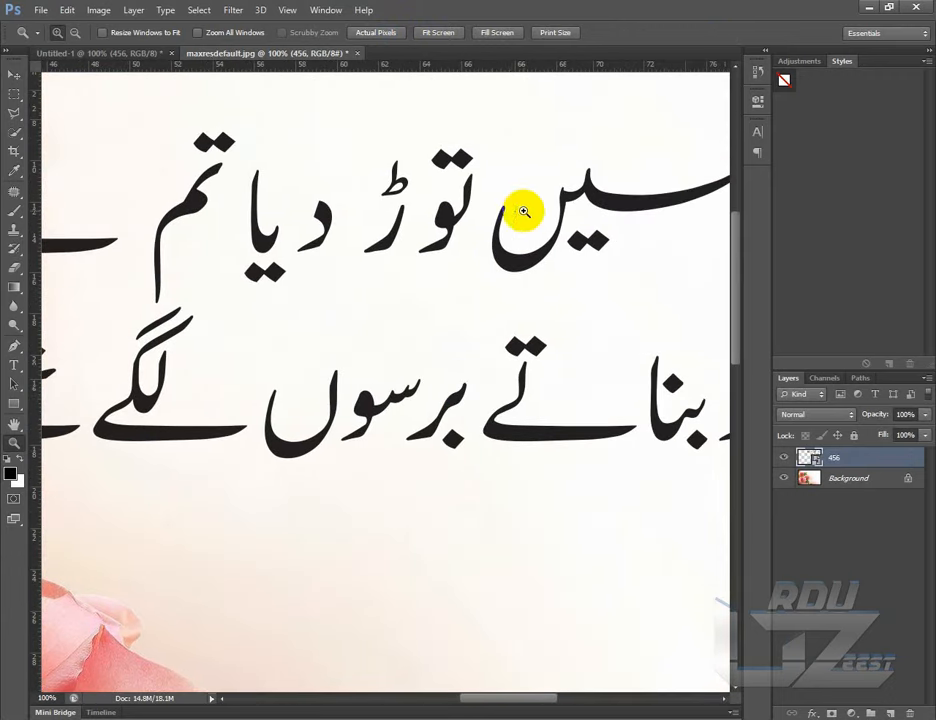
click(439, 34)
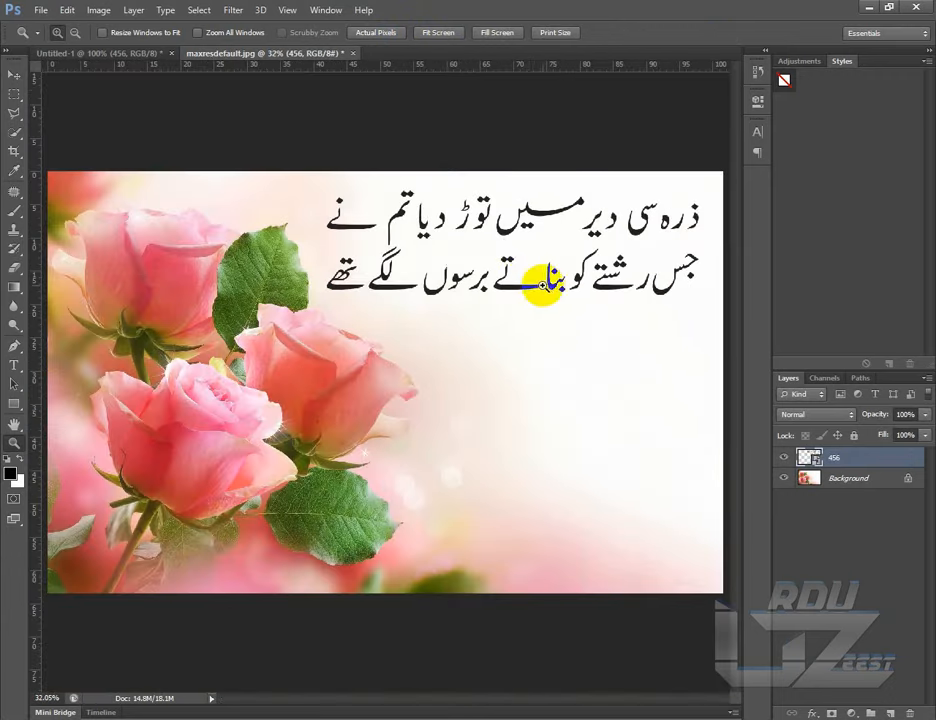
click(12, 76)
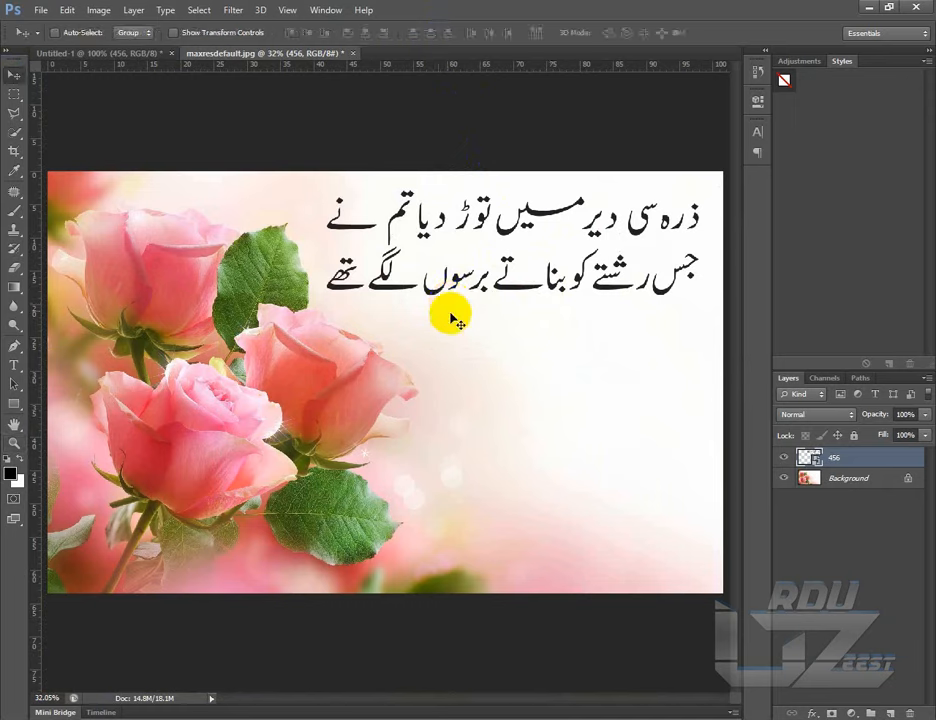
double_click(889, 463)
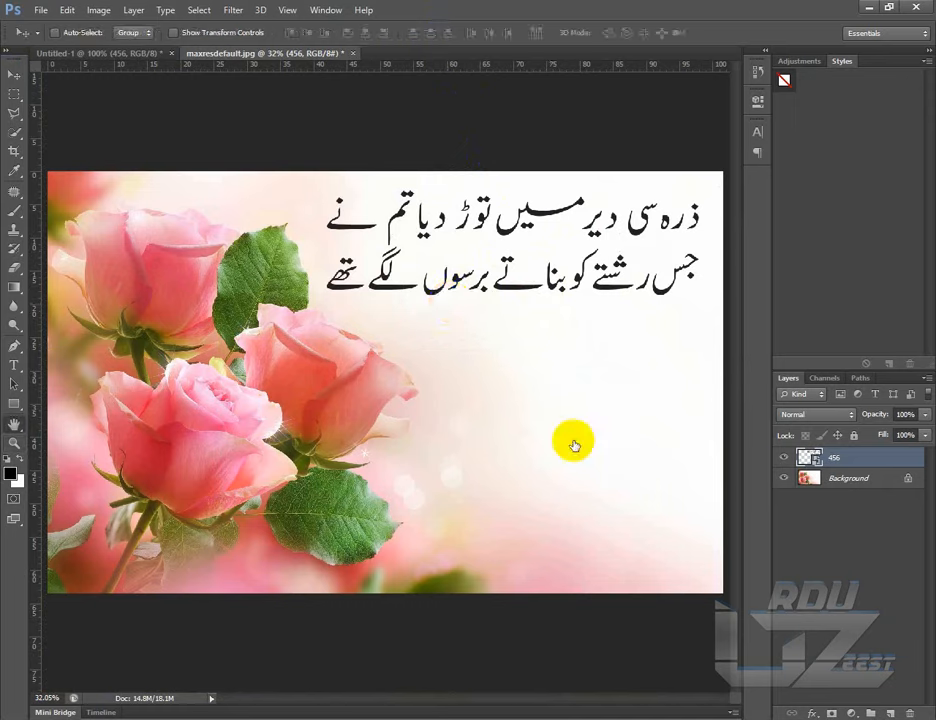
drag(541, 192, 741, 301)
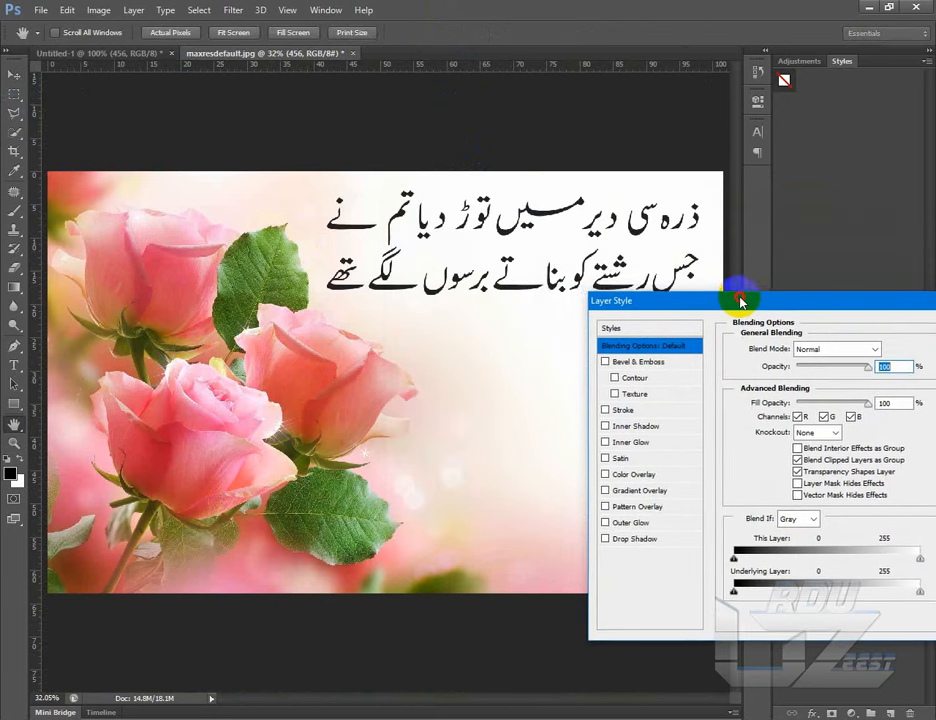
click(630, 475)
- Sample rose tones from the image, set the couplet's overlay colour to dark red a6132d, and apply the layer style
click(888, 349)
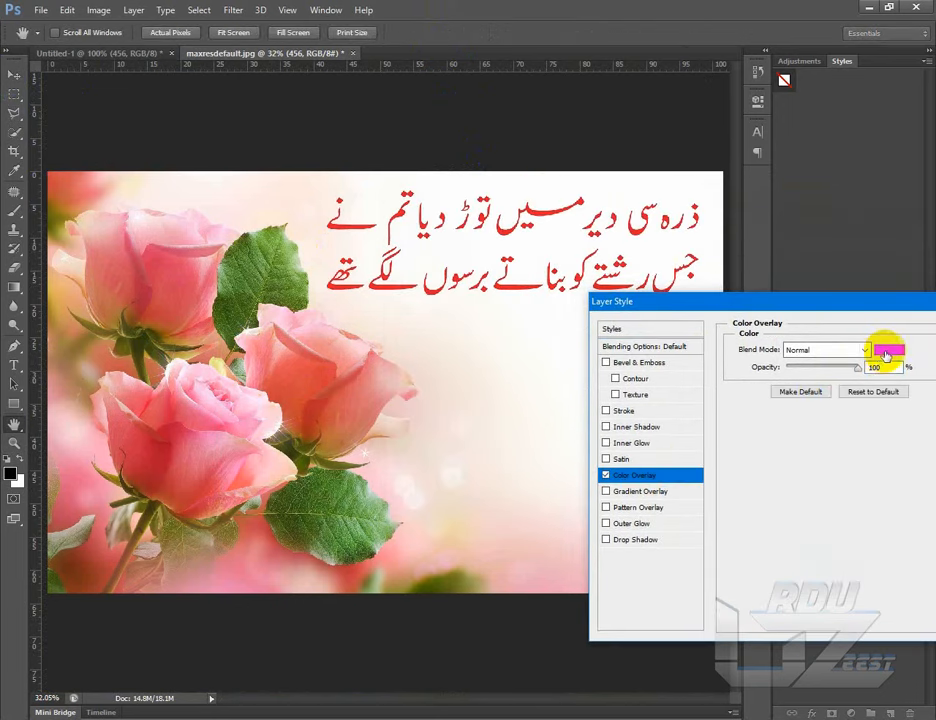
click(300, 379)
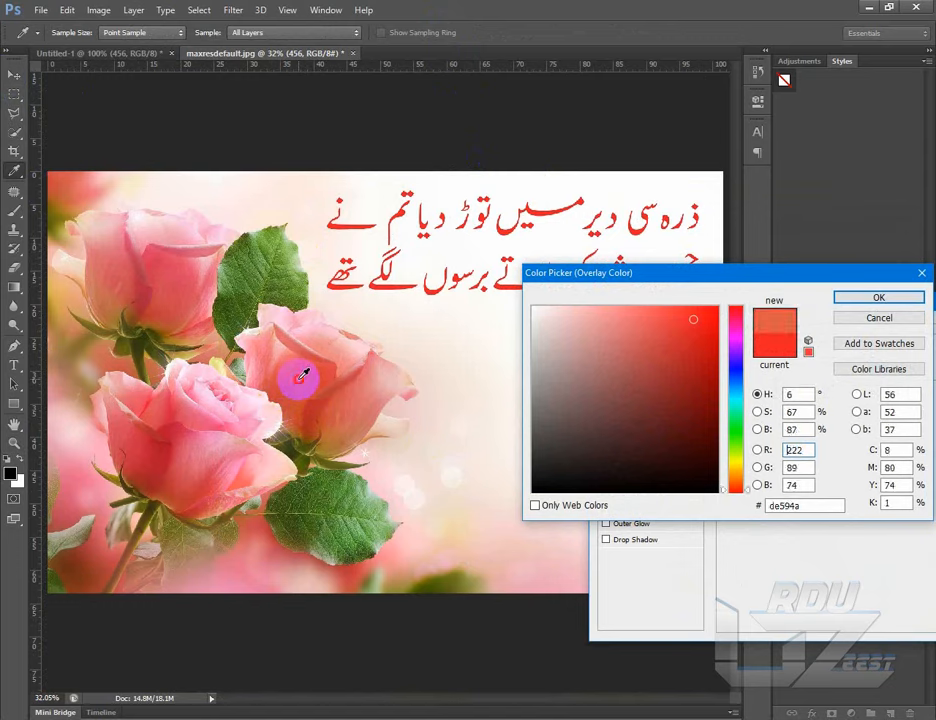
click(281, 336)
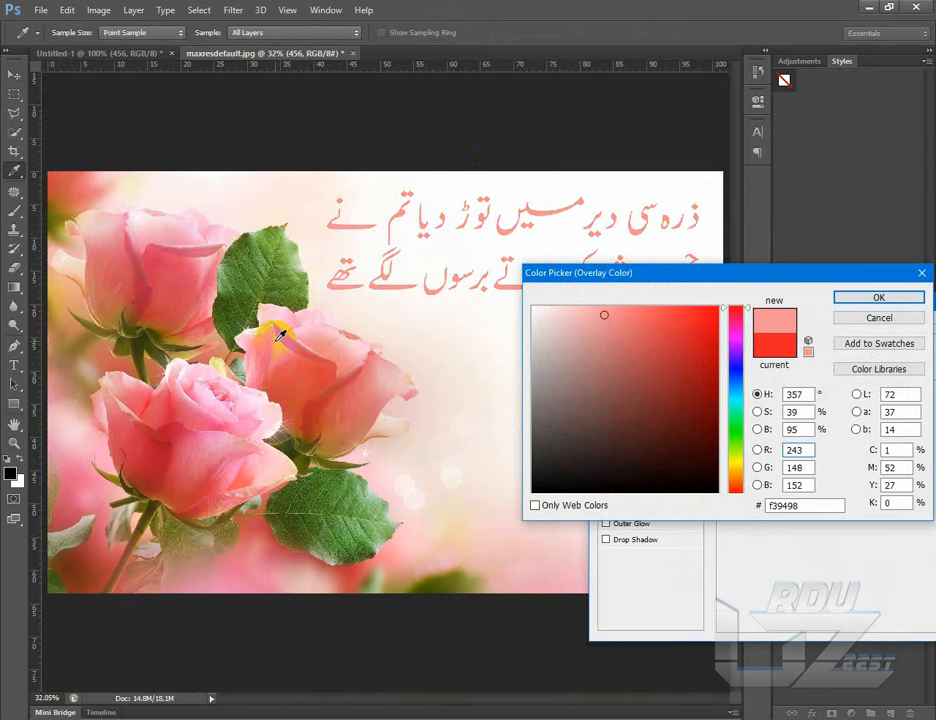
click(282, 337)
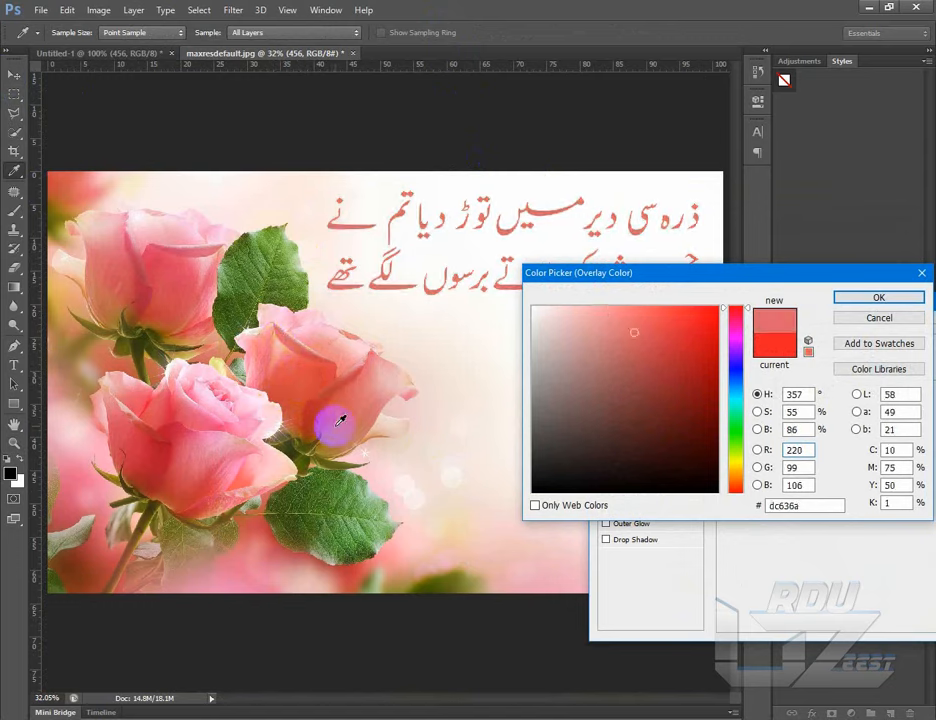
click(225, 411)
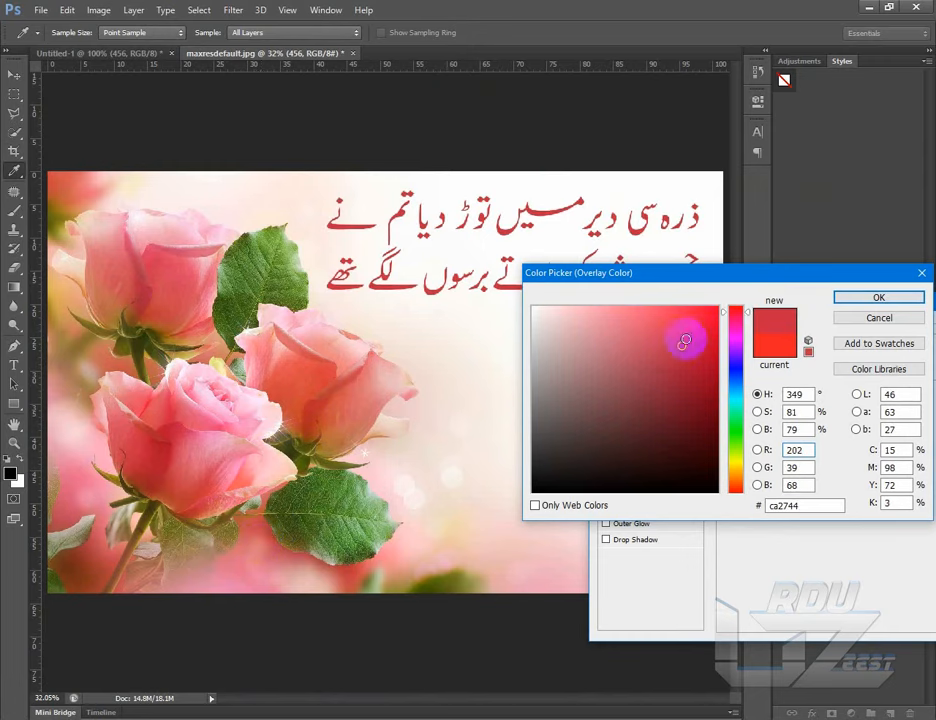
drag(679, 348, 688, 358)
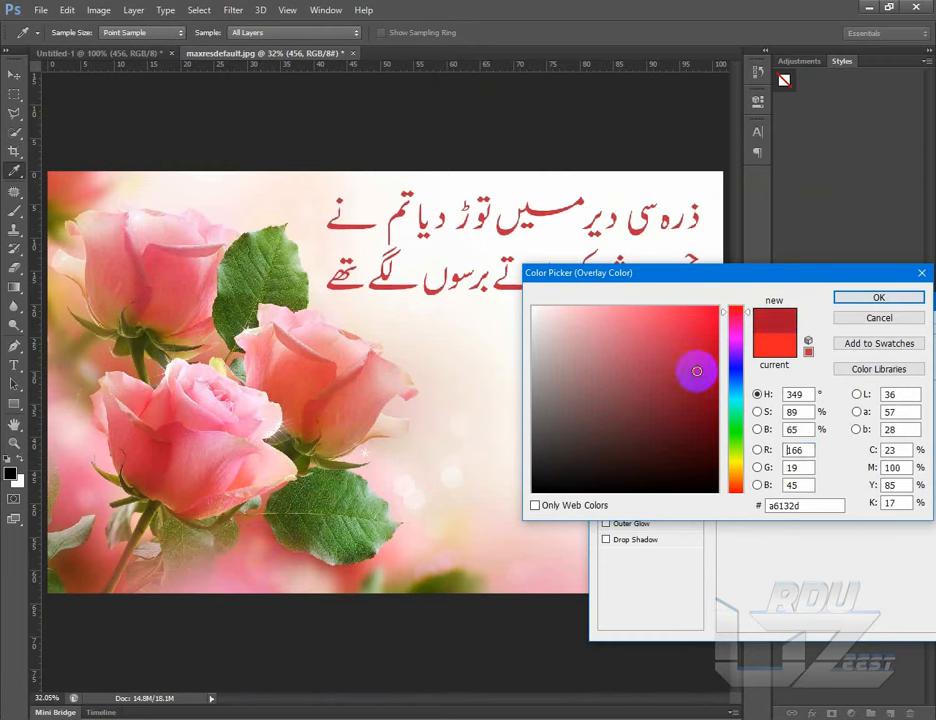
click(866, 300)
drag(876, 296, 762, 307)
click(870, 330)
- Add a drop shadow with 2 px distance and 3 px size to the couplet on the 456 layer
key(z)
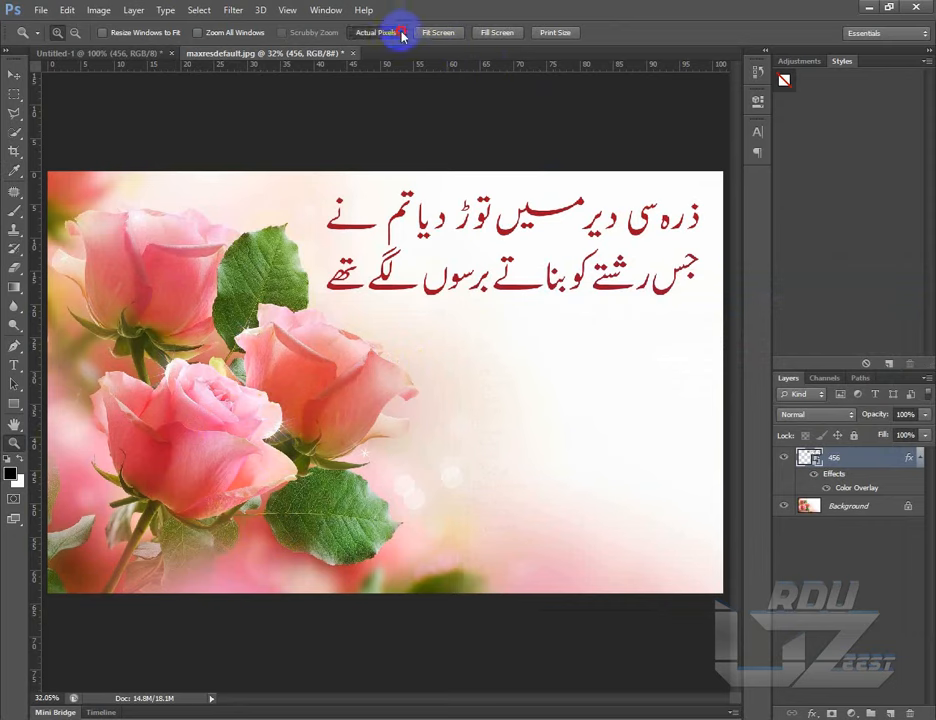
click(401, 35)
drag(543, 184, 555, 454)
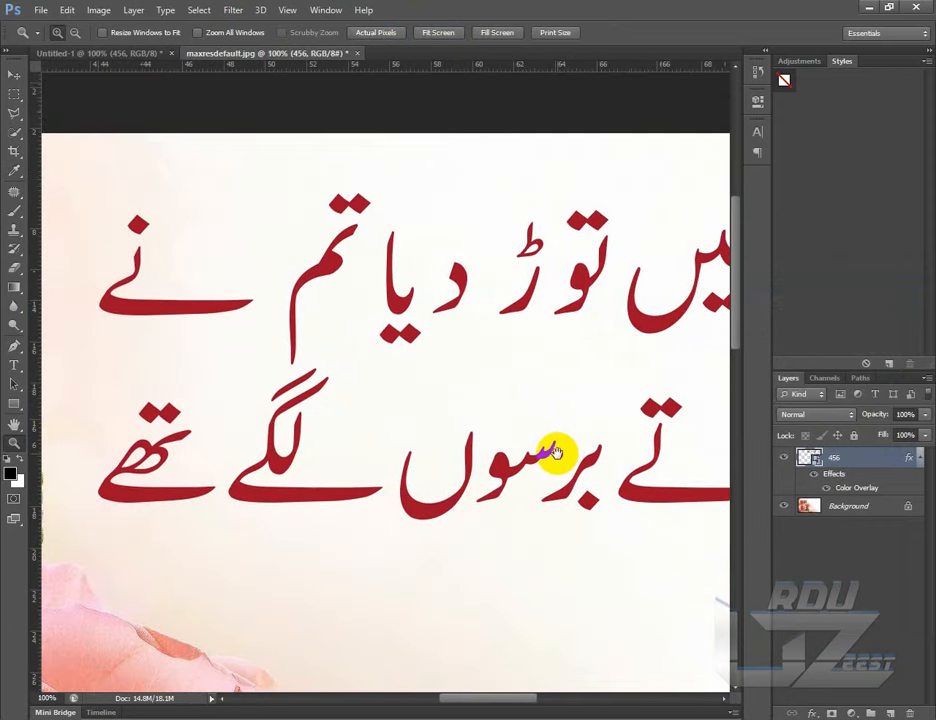
double_click(892, 470)
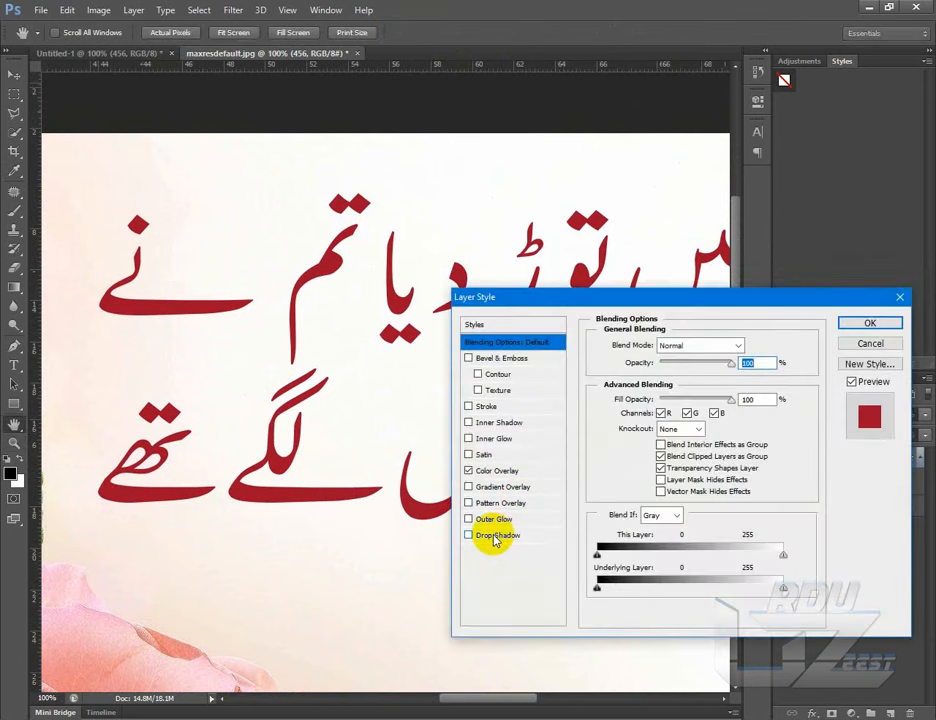
click(493, 537)
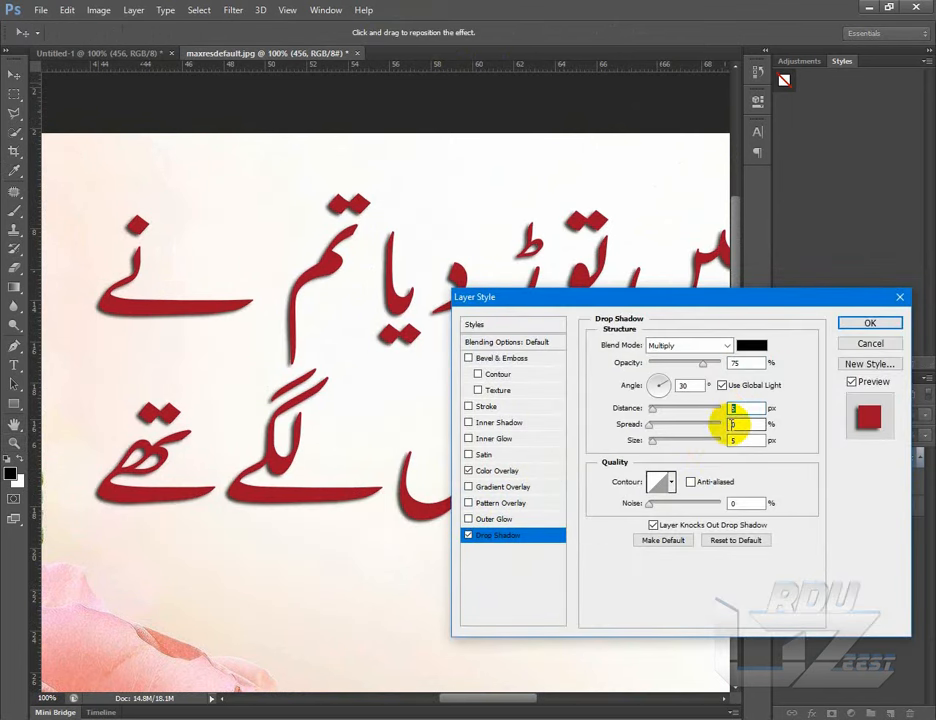
text(2)
text(3)
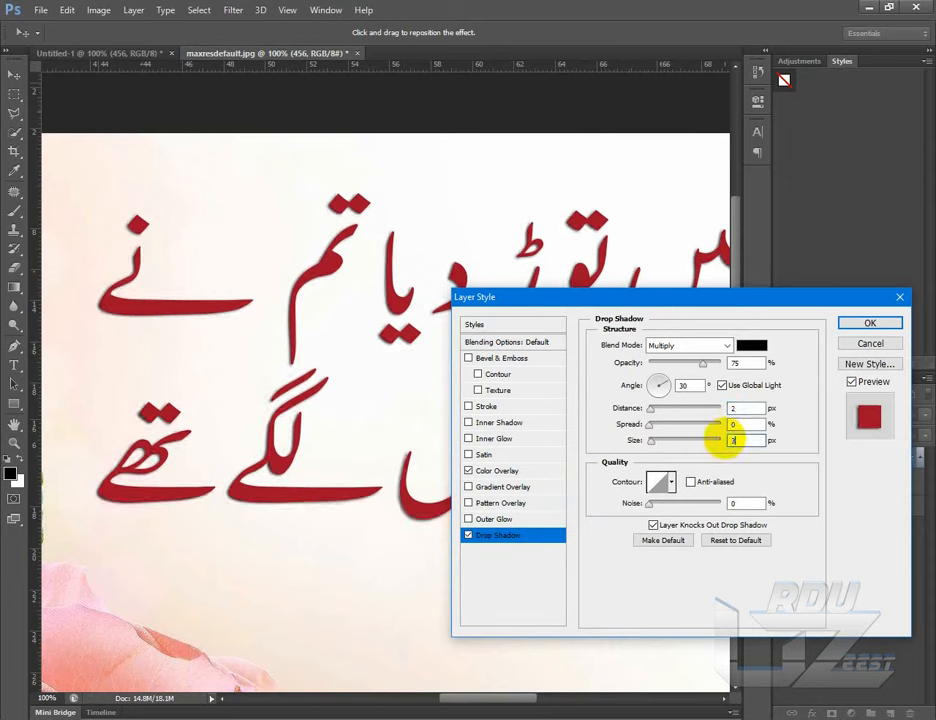
- Add a white outer glow to the couplet with Normal blend mode and 100% opacity
click(493, 520)
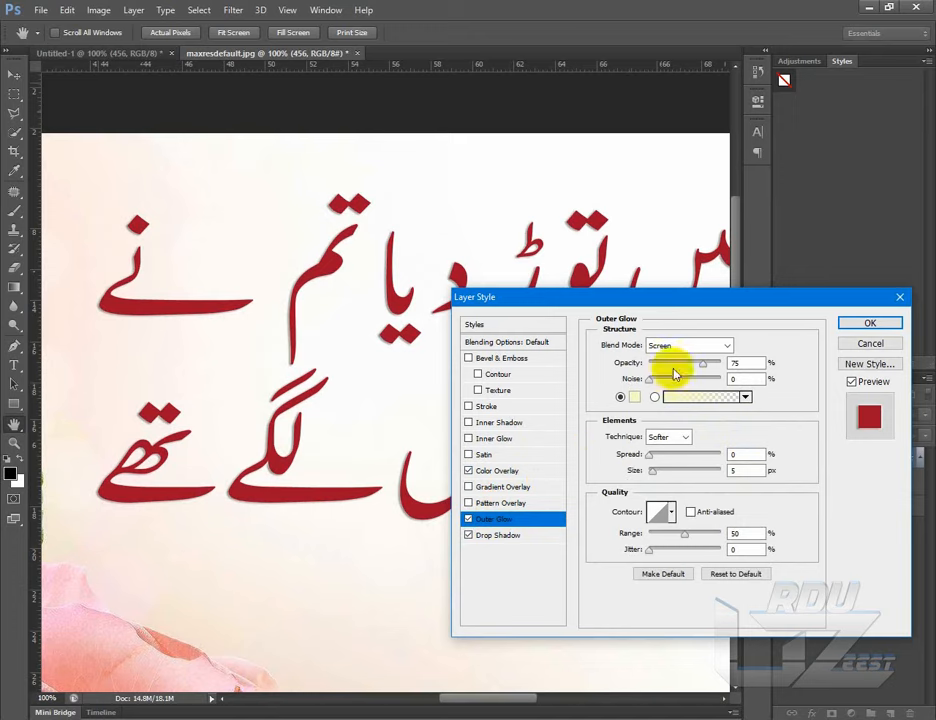
click(720, 346)
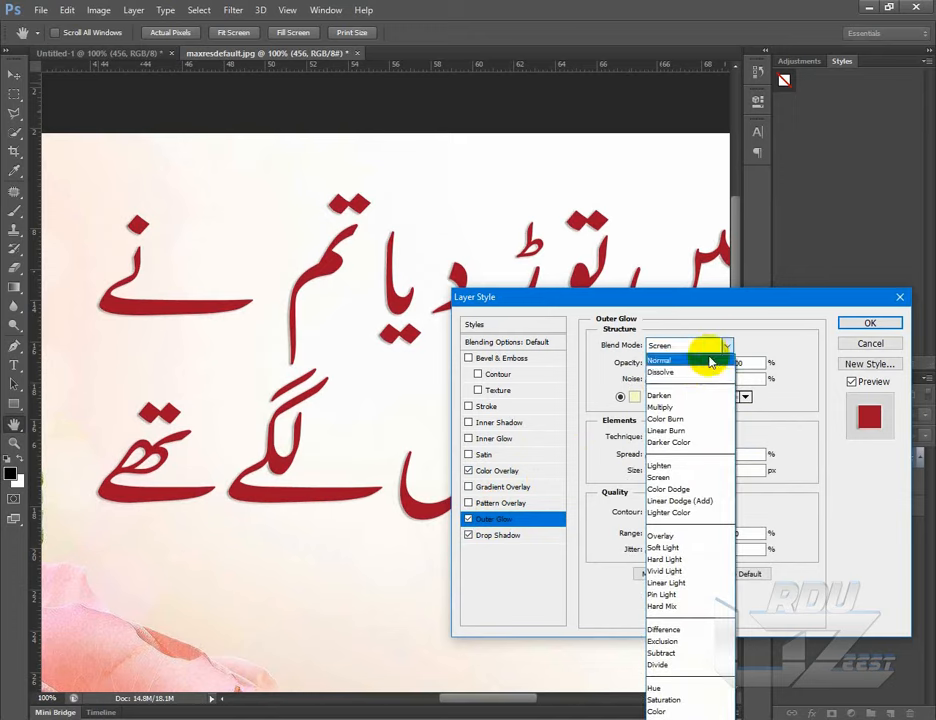
click(676, 362)
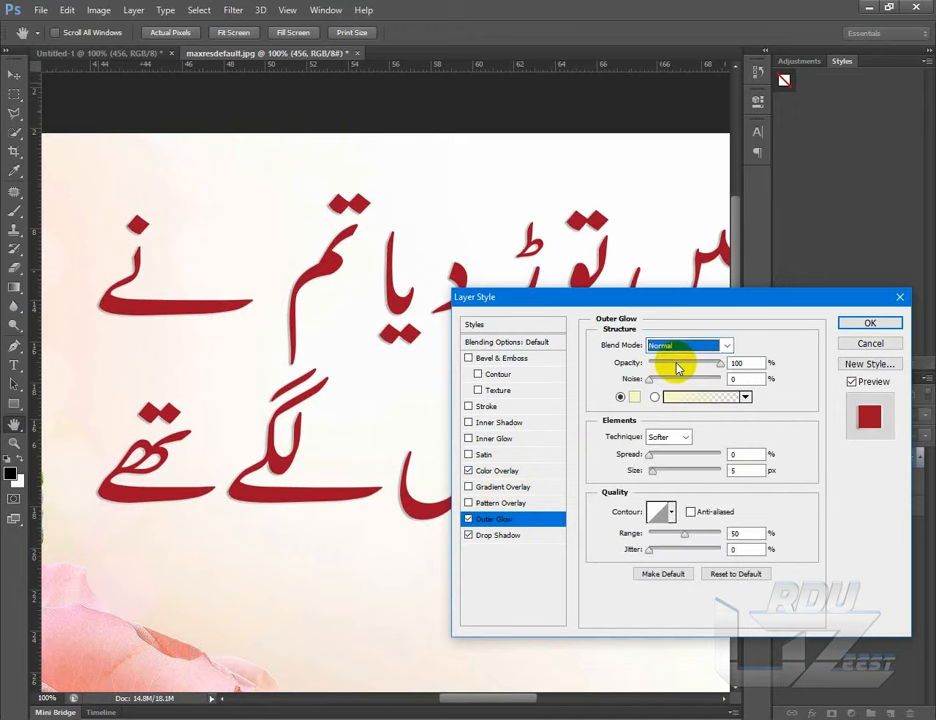
click(636, 400)
mouse_move(622, 432)
mouse_down()
mouse_move(577, 349)
mouse_move(522, 297)
mouse_up()
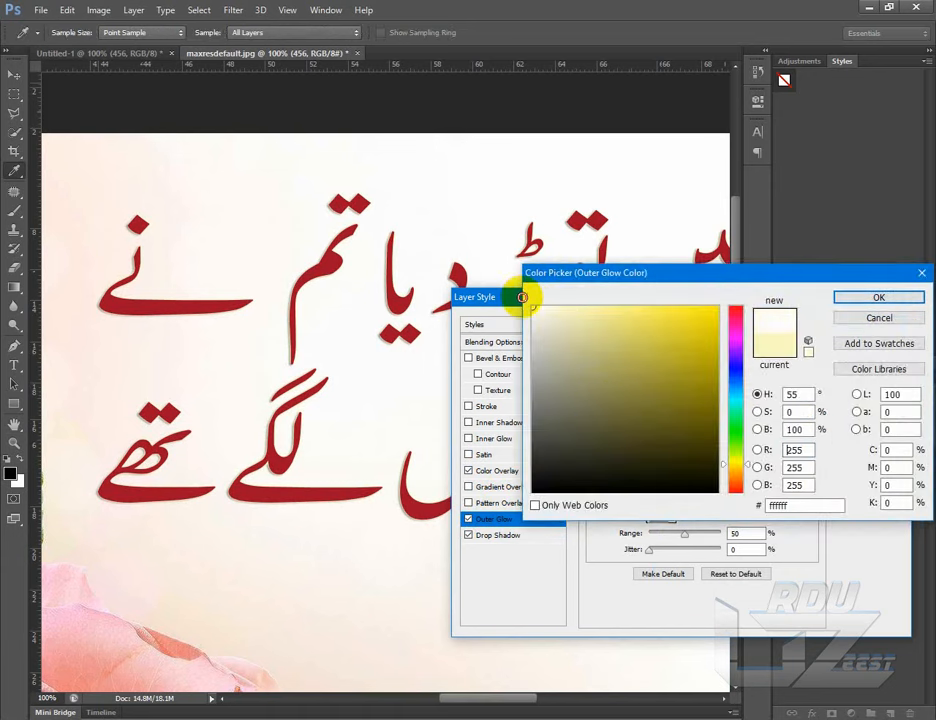
click(878, 297)
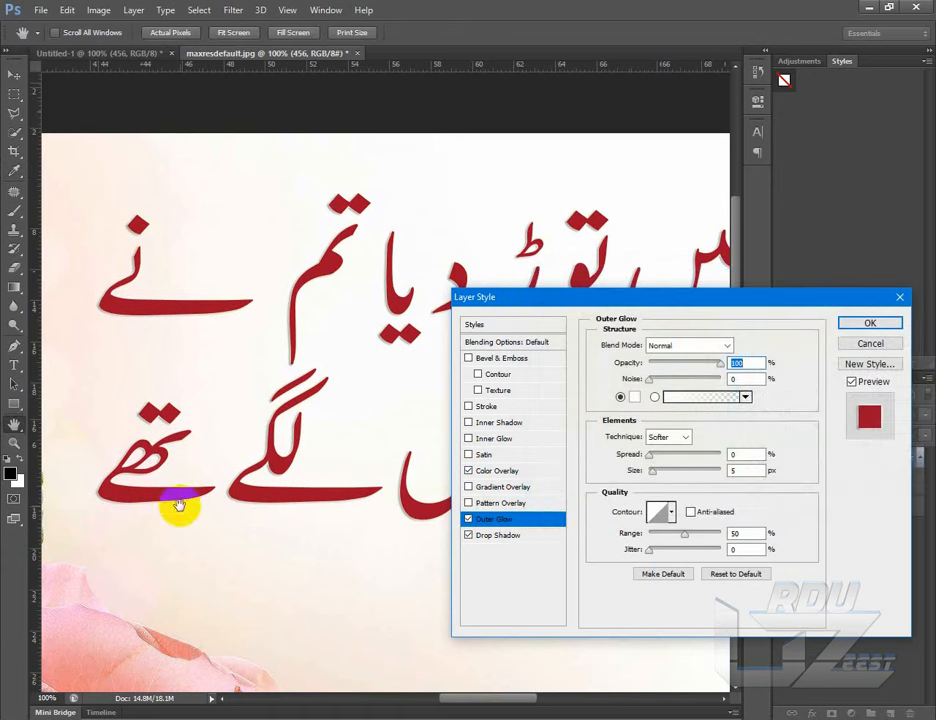
- Add a white 1 px outside stroke to the couplet
click(490, 407)
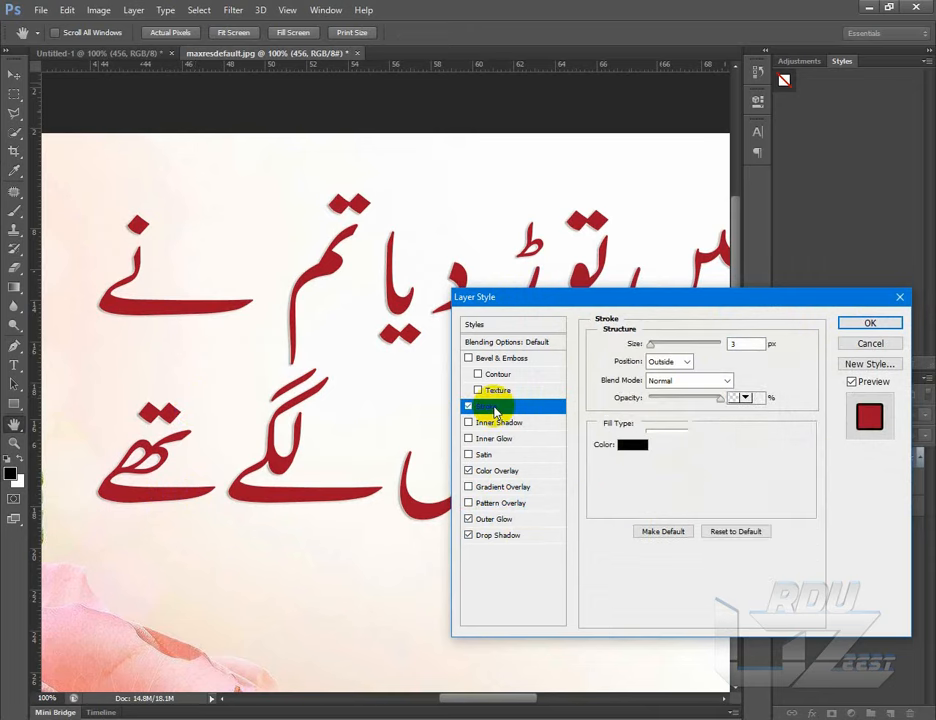
click(632, 445)
drag(556, 327, 519, 289)
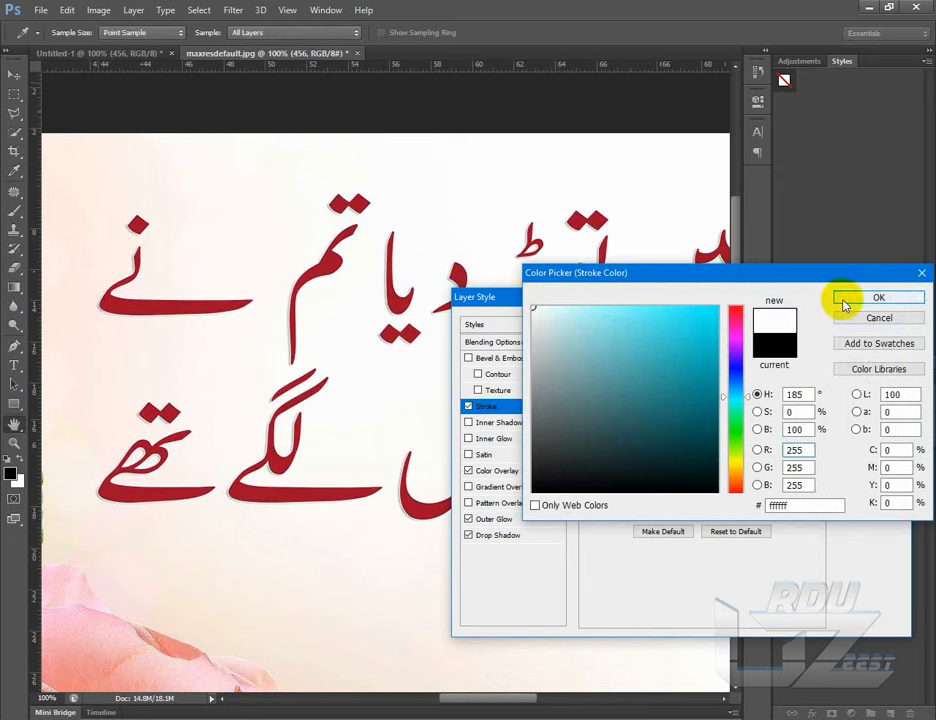
click(880, 298)
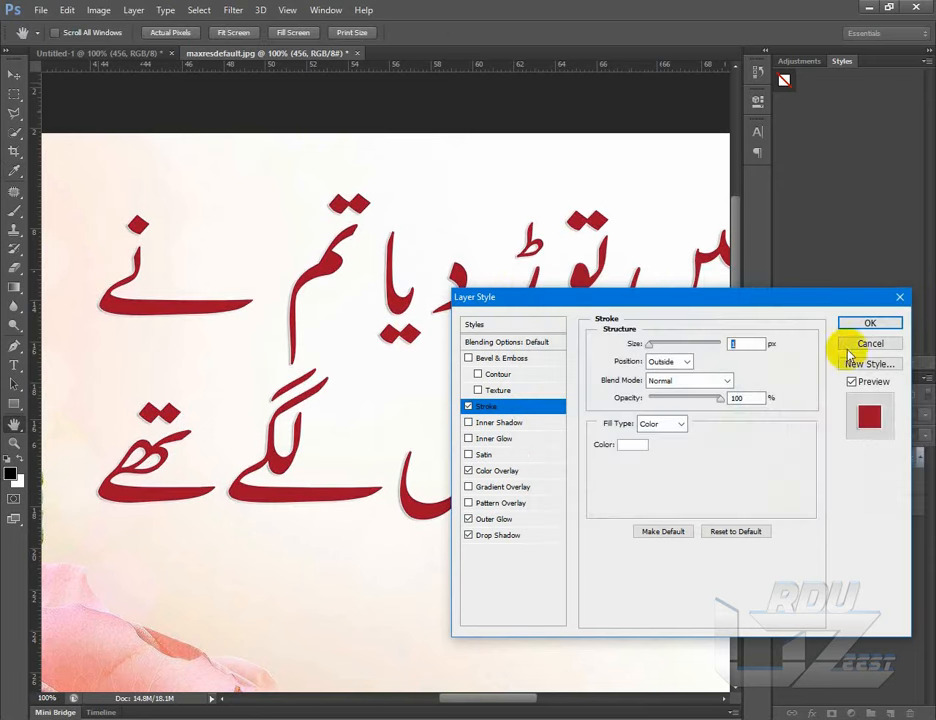
- Brighten the couplet's colour overlay to red da2041 and apply the layer style
click(510, 473)
click(748, 345)
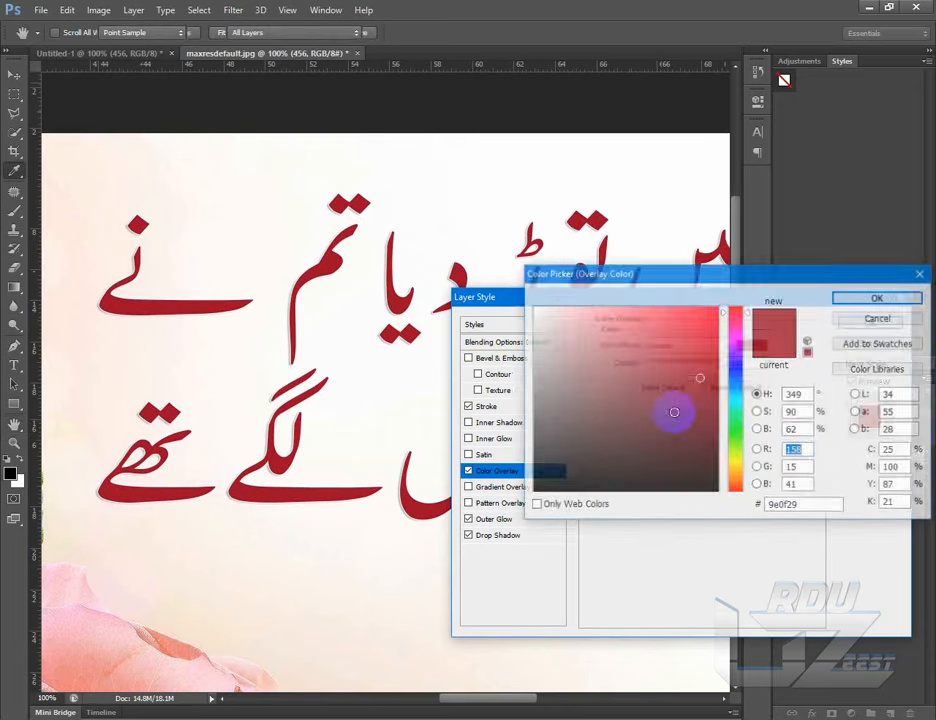
mouse_move(676, 353)
mouse_down()
mouse_move(662, 338)
mouse_move(695, 347)
mouse_up()
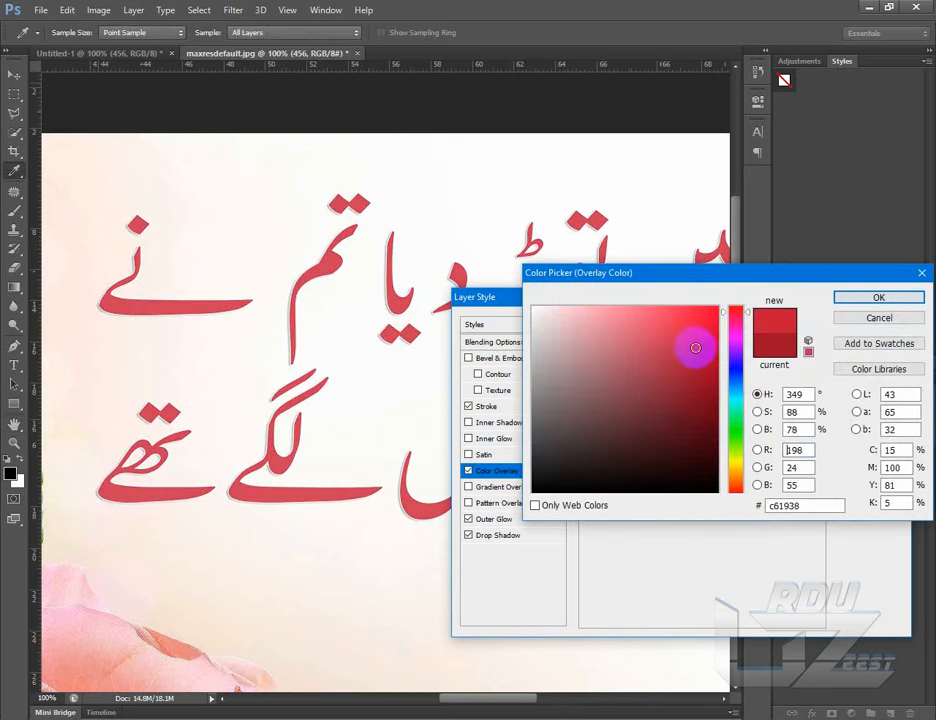
click(692, 334)
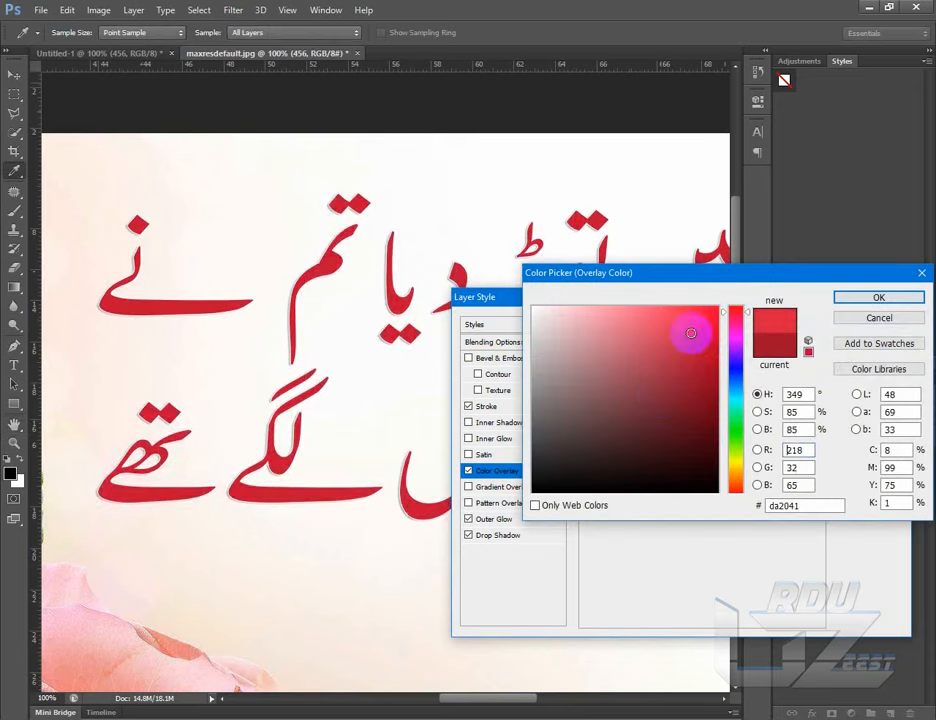
click(850, 298)
click(848, 330)
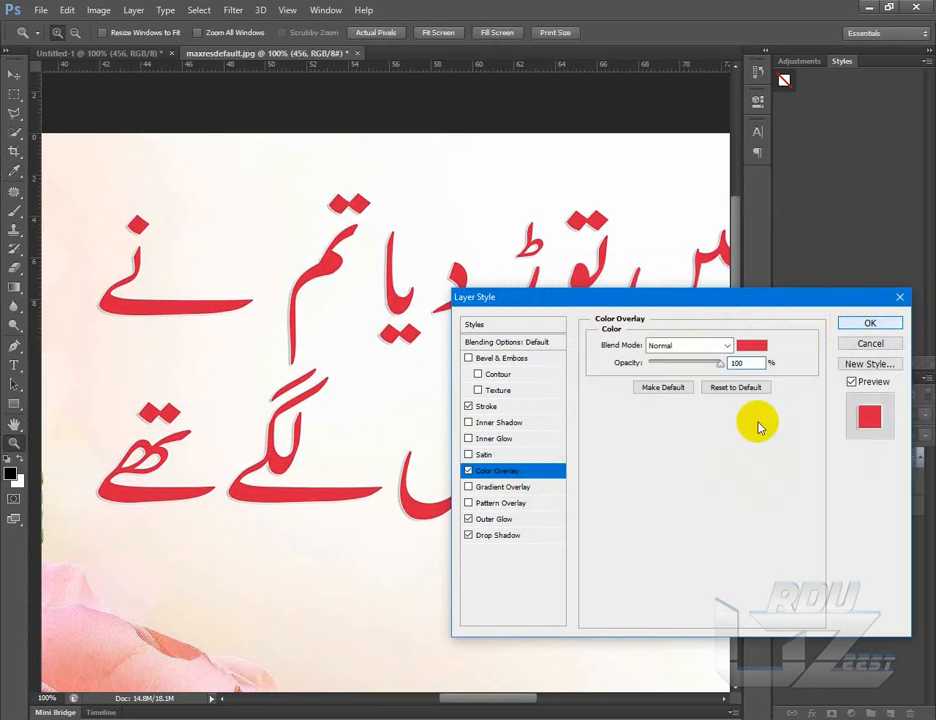
- Strengthen the couplet's drop shadow to 5 px distance, 5 px size and 100% opacity, and apply it
mouse_move(460, 698)
mouse_down()
mouse_move(560, 703)
mouse_move(455, 700)
mouse_up()
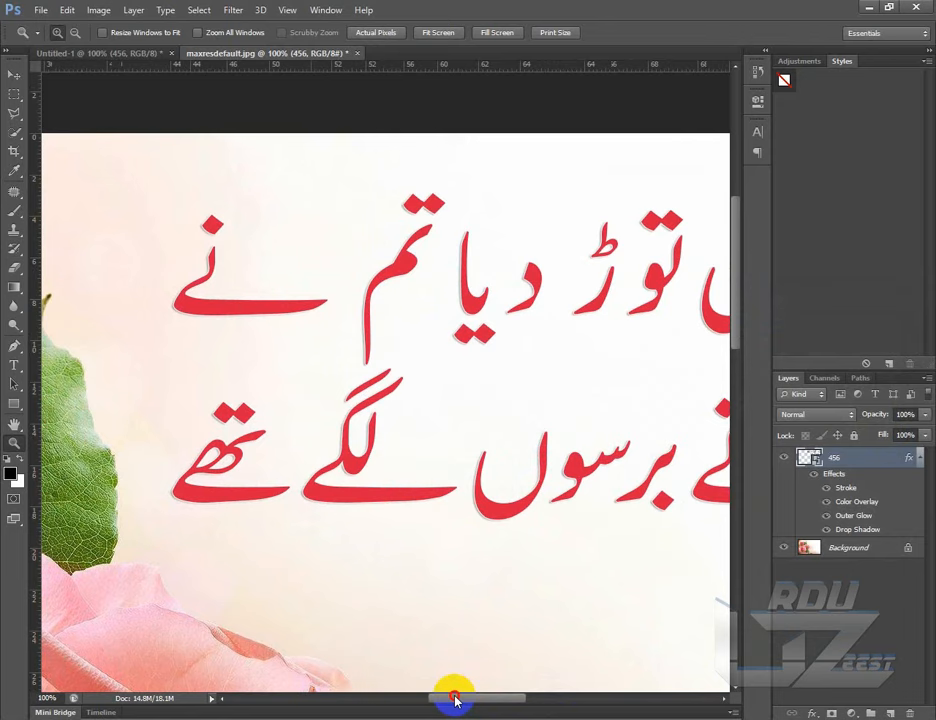
double_click(892, 532)
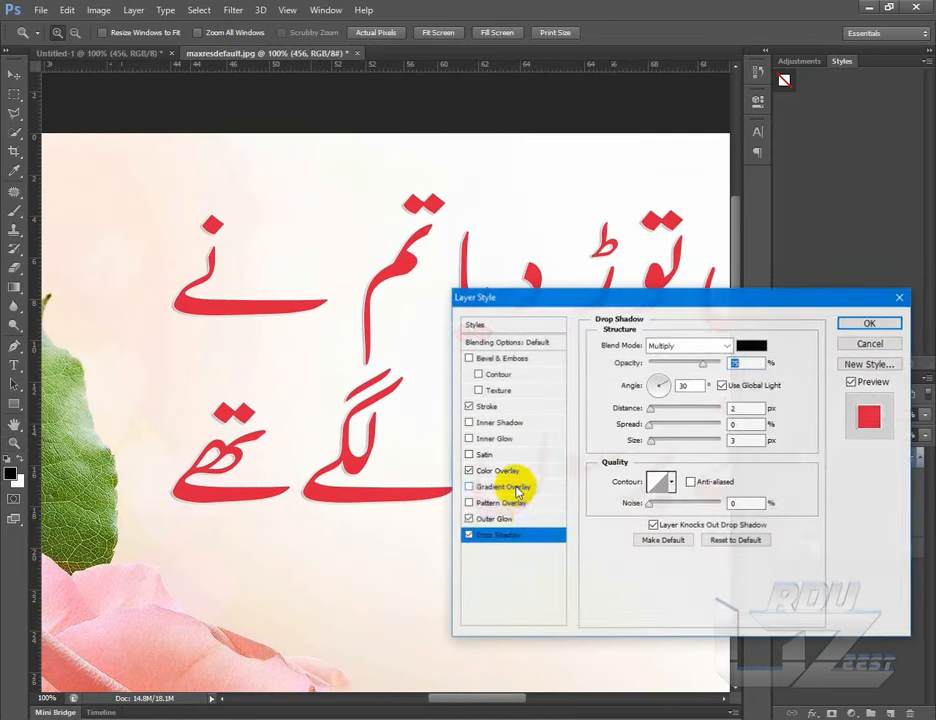
double_click(739, 408)
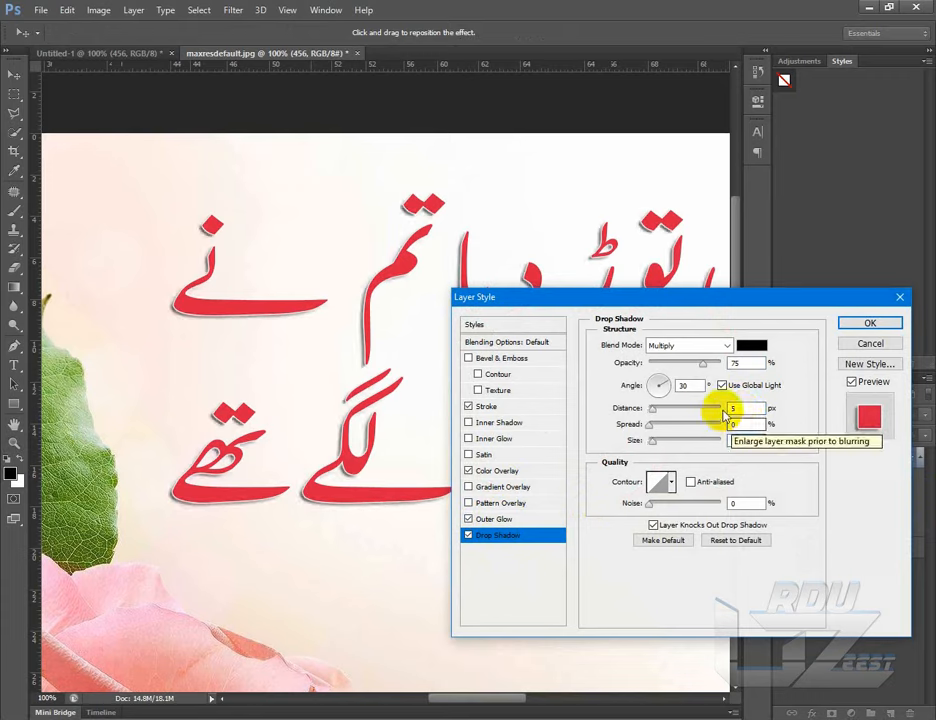
drag(705, 364, 731, 365)
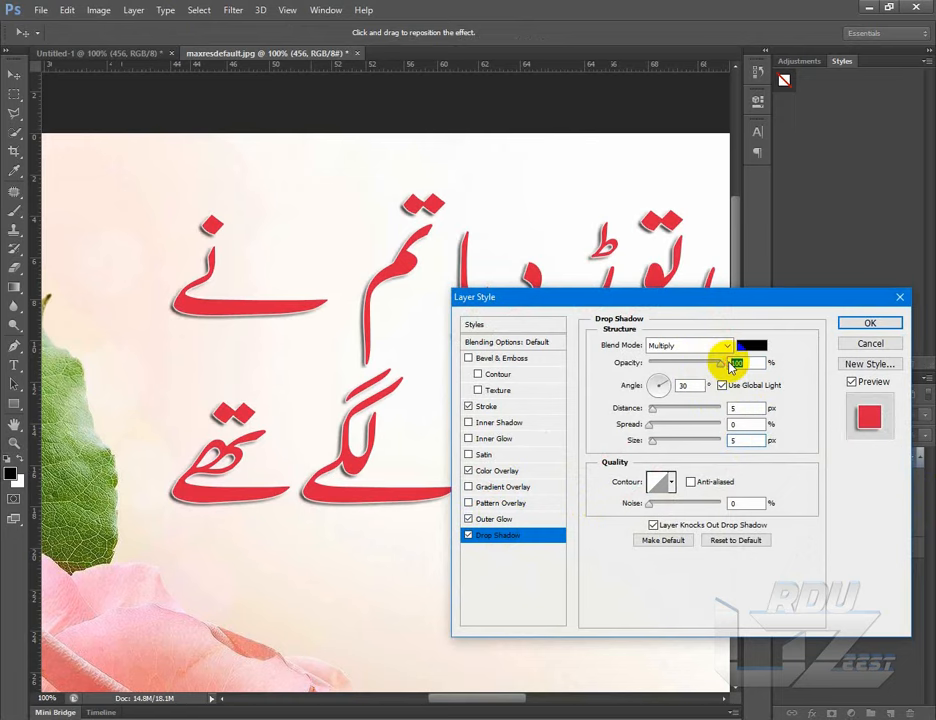
click(845, 325)
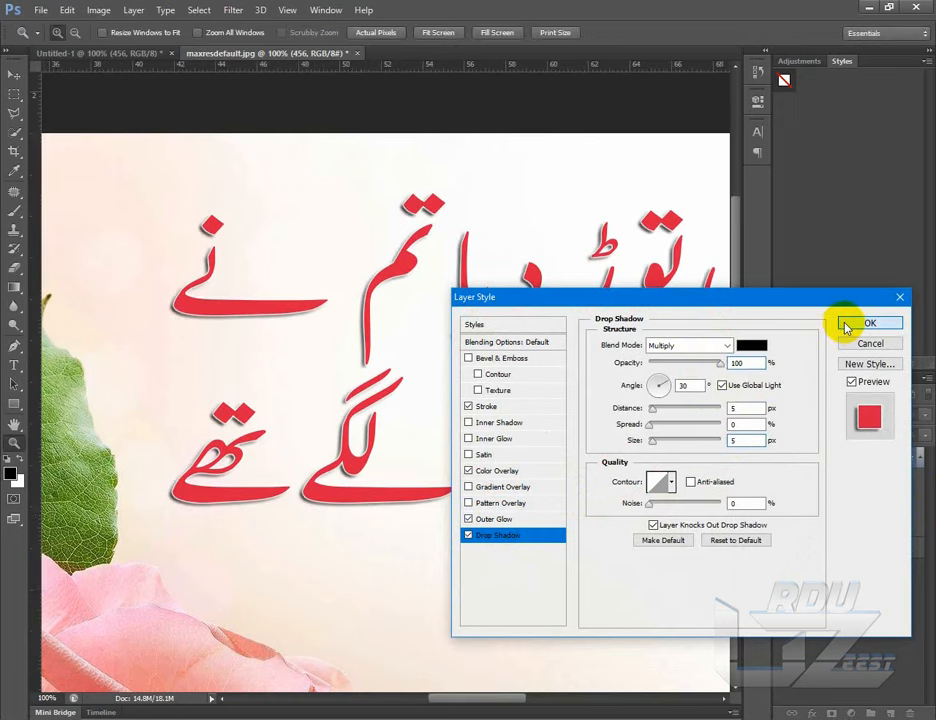
- Replace the colour overlay on the 456 layer with a gradient overlay
drag(465, 704, 523, 700)
click(437, 33)
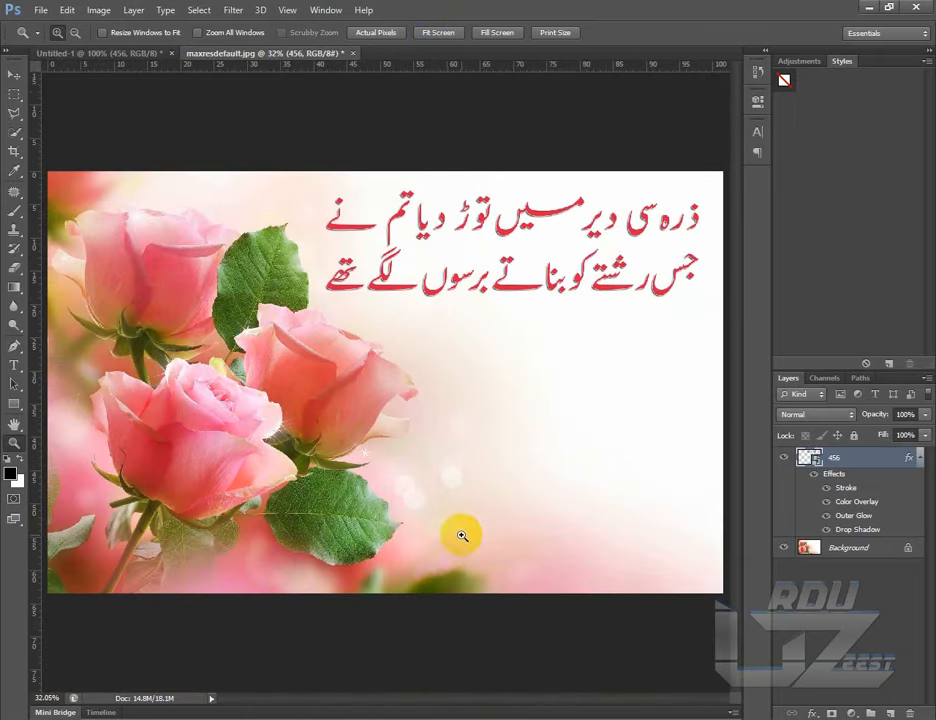
click(378, 33)
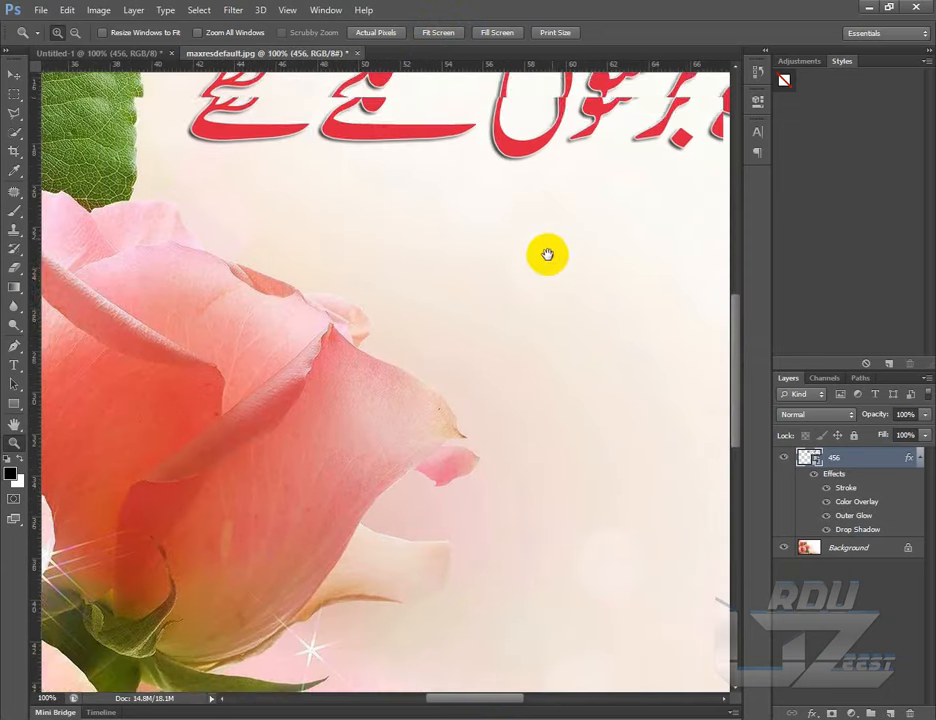
drag(547, 254, 476, 490)
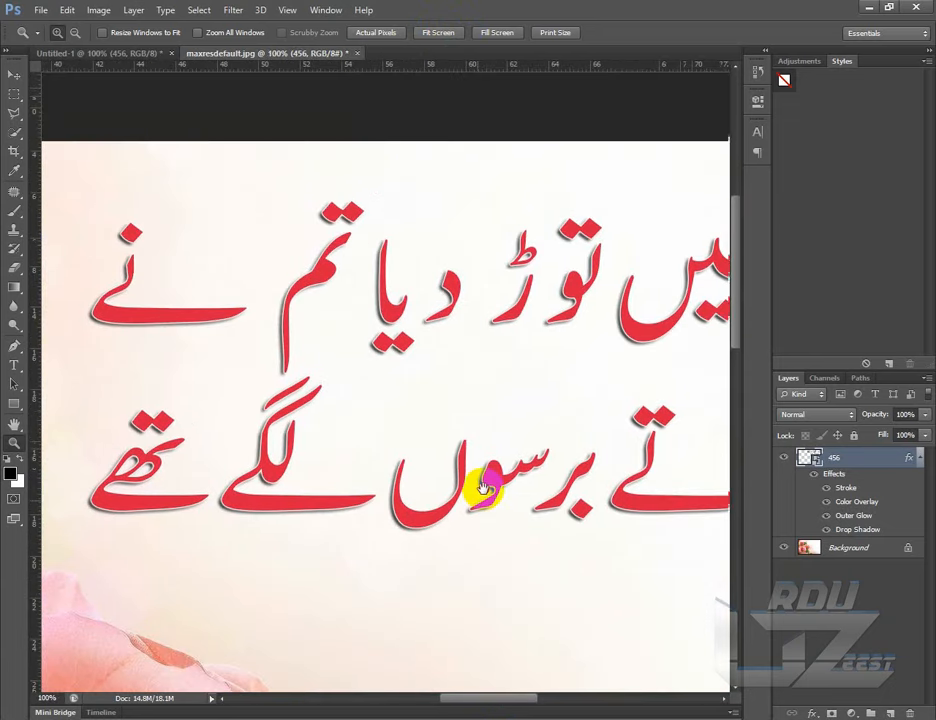
click(920, 459)
double_click(894, 461)
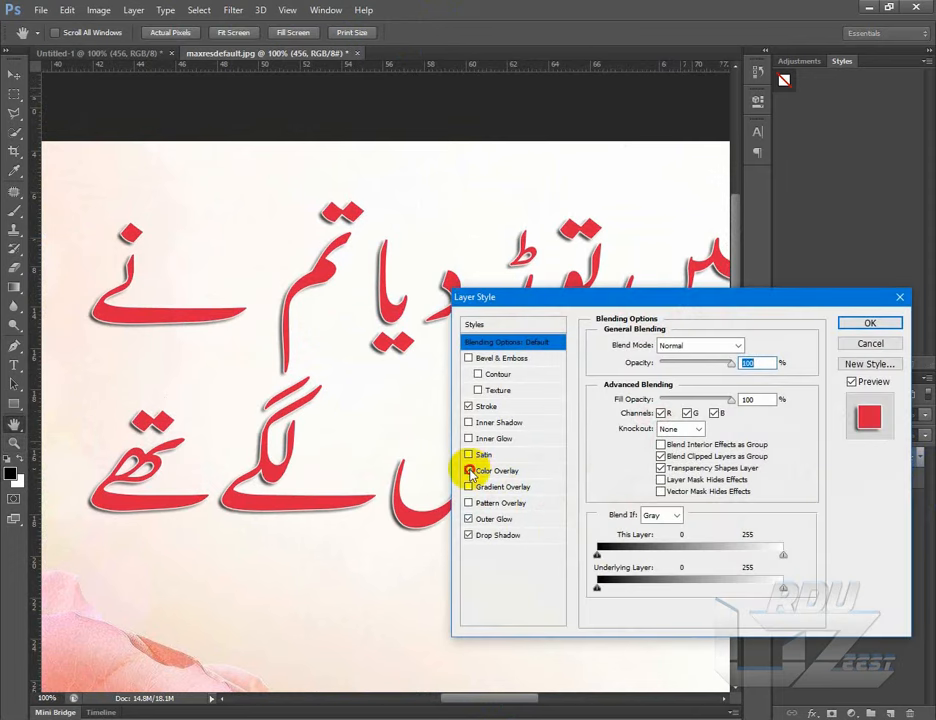
click(469, 471)
click(500, 487)
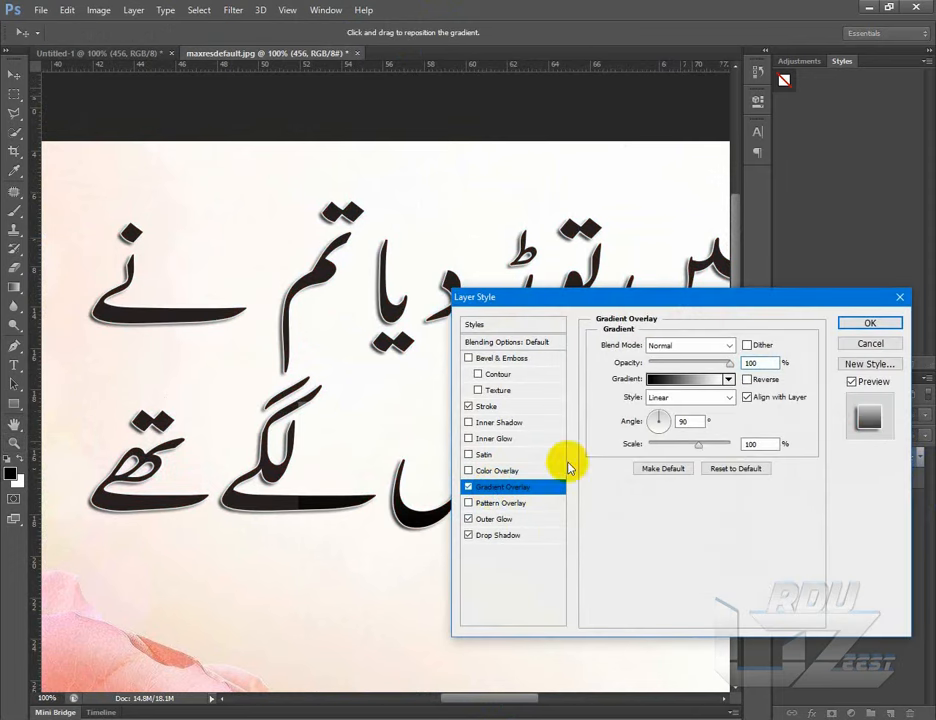
- Try the pink and maroon gradient presets, choose the crimson-to-light-pink one for the couplet, and apply the layer style
click(670, 377)
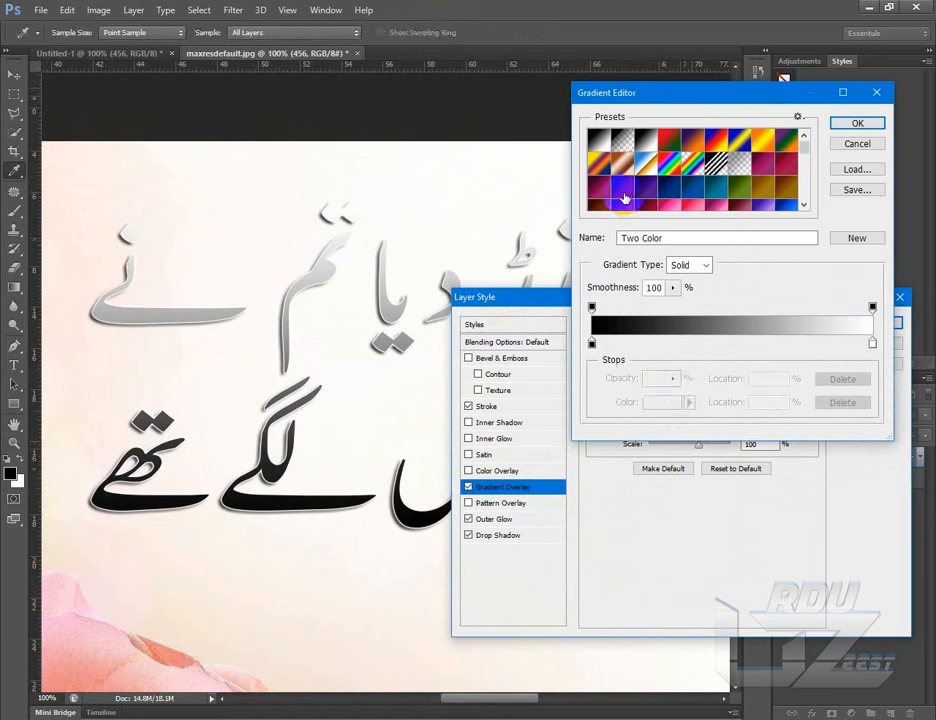
click(605, 190)
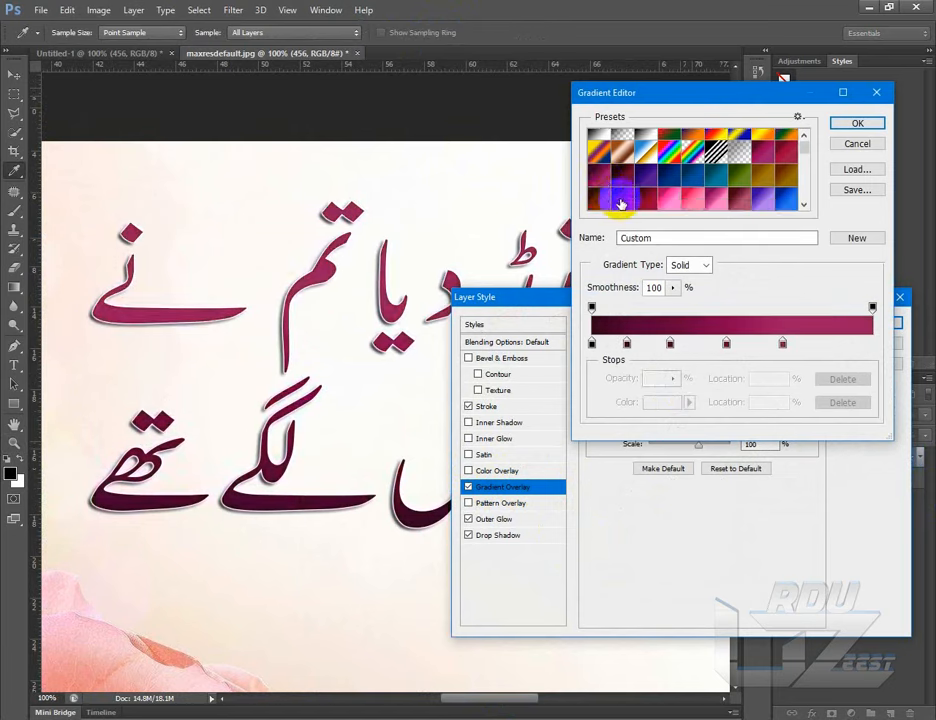
click(662, 204)
click(672, 206)
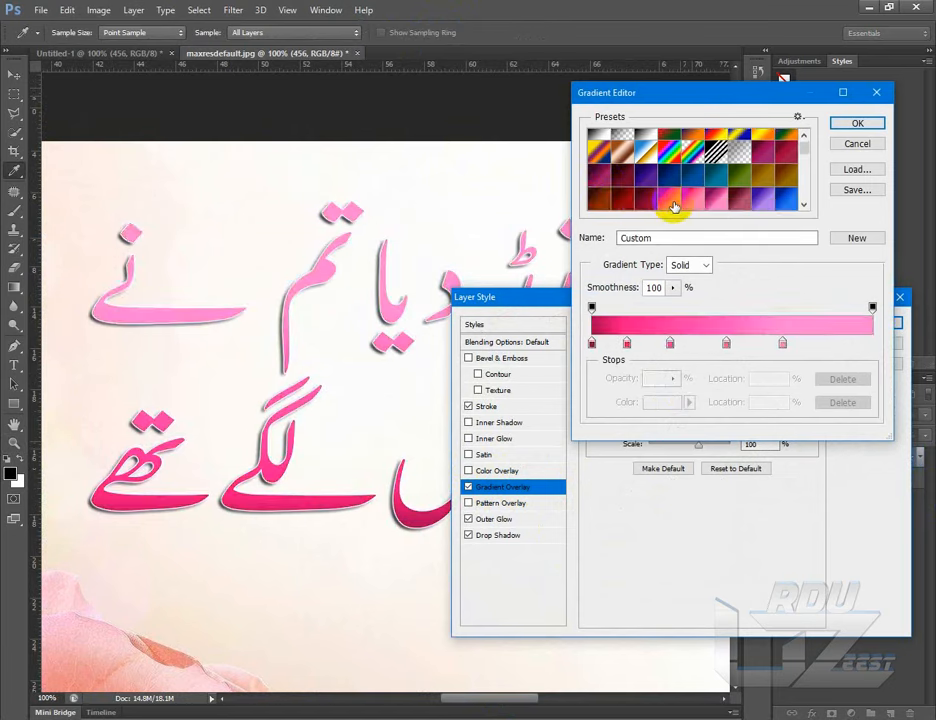
click(712, 204)
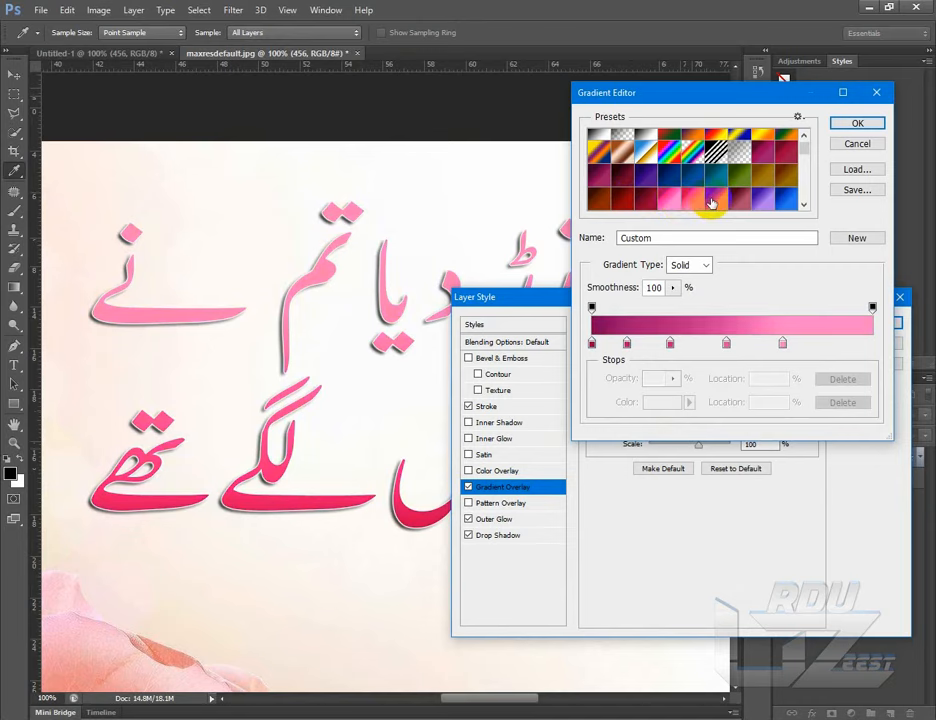
click(693, 205)
click(848, 123)
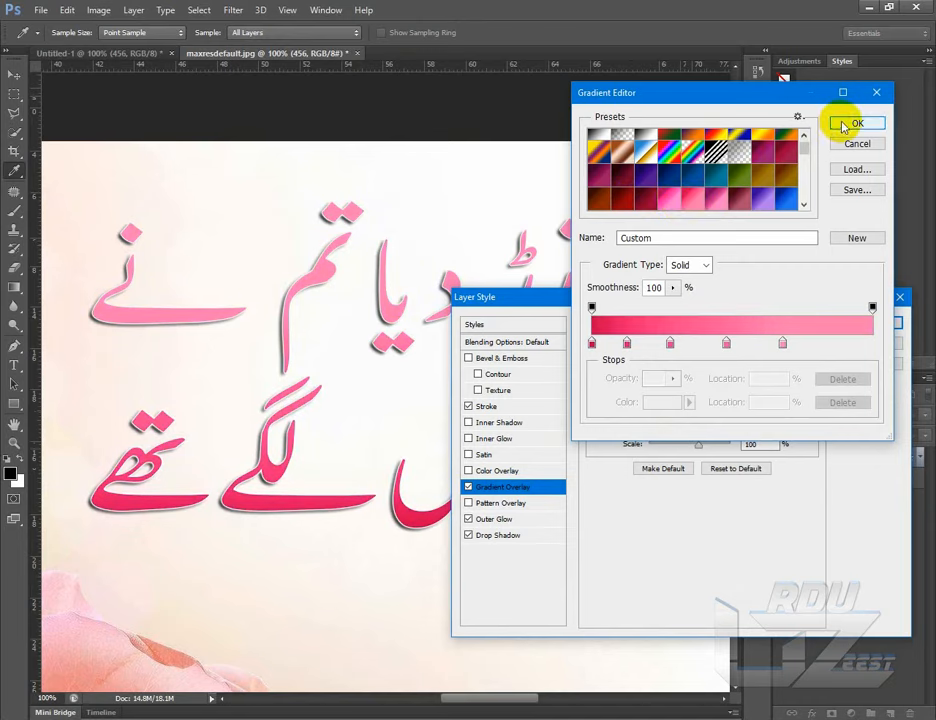
click(856, 324)
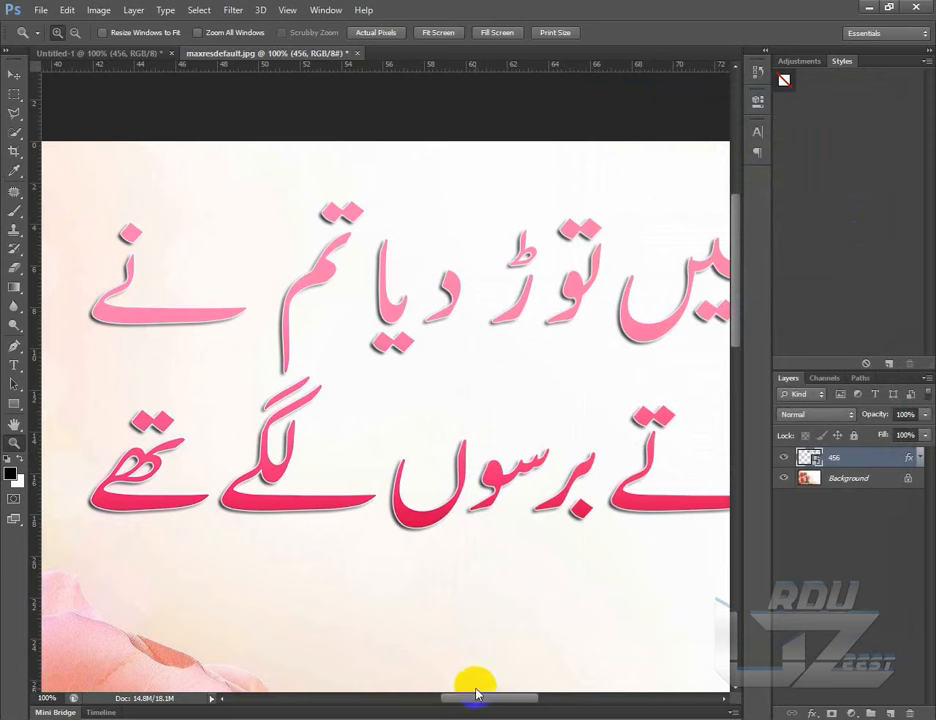
- Examine the gradient-styled couplet against the whole design and along both lines at 100% zoom
drag(480, 697, 345, 704)
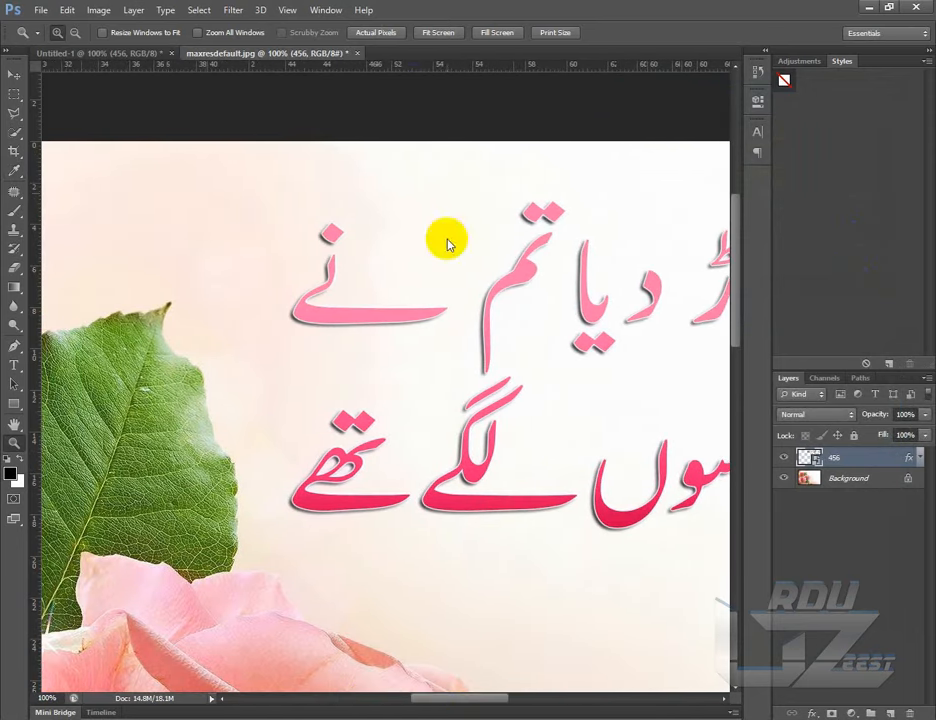
click(426, 29)
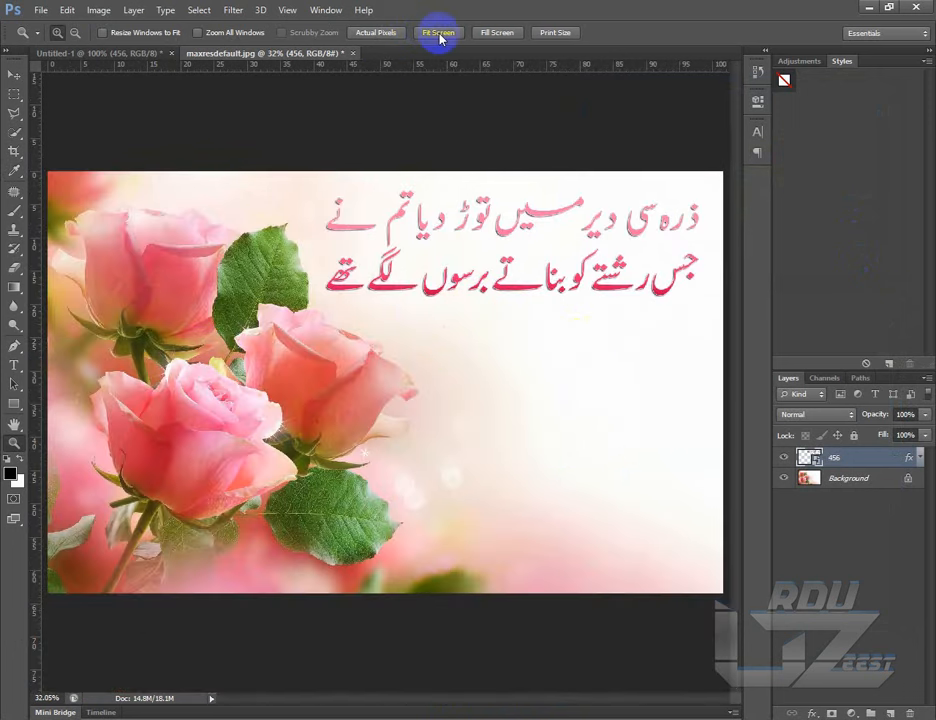
click(388, 33)
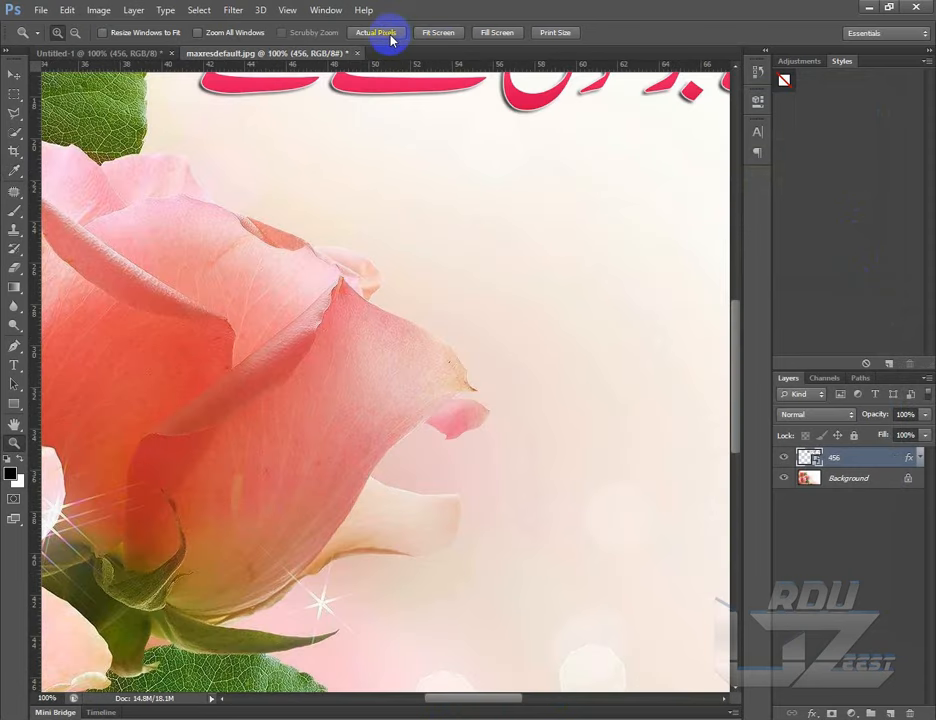
drag(735, 380, 728, 280)
drag(464, 699, 567, 706)
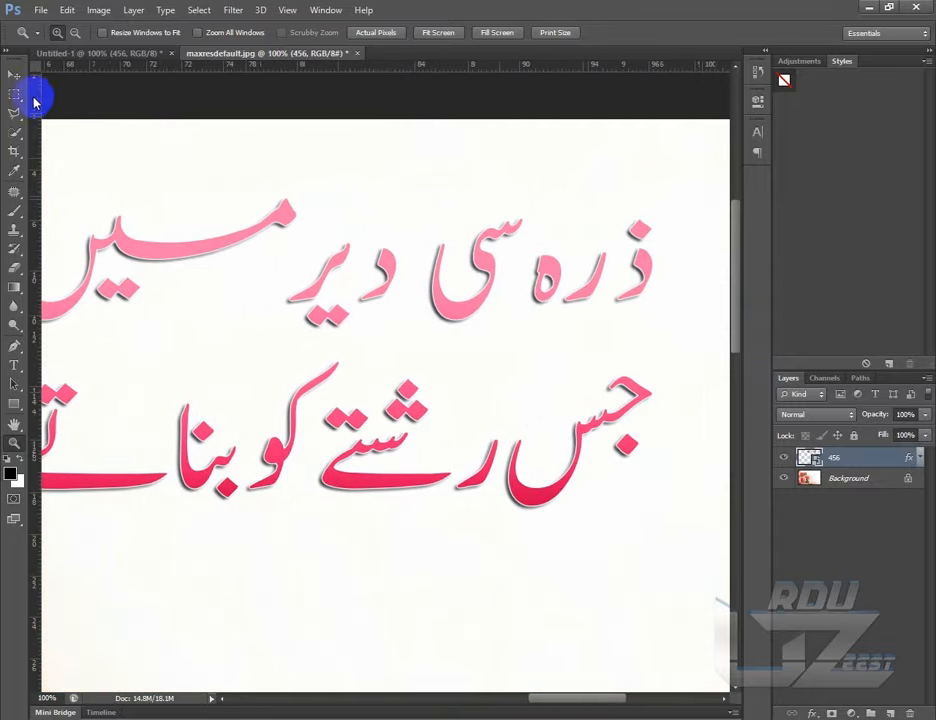
click(14, 75)
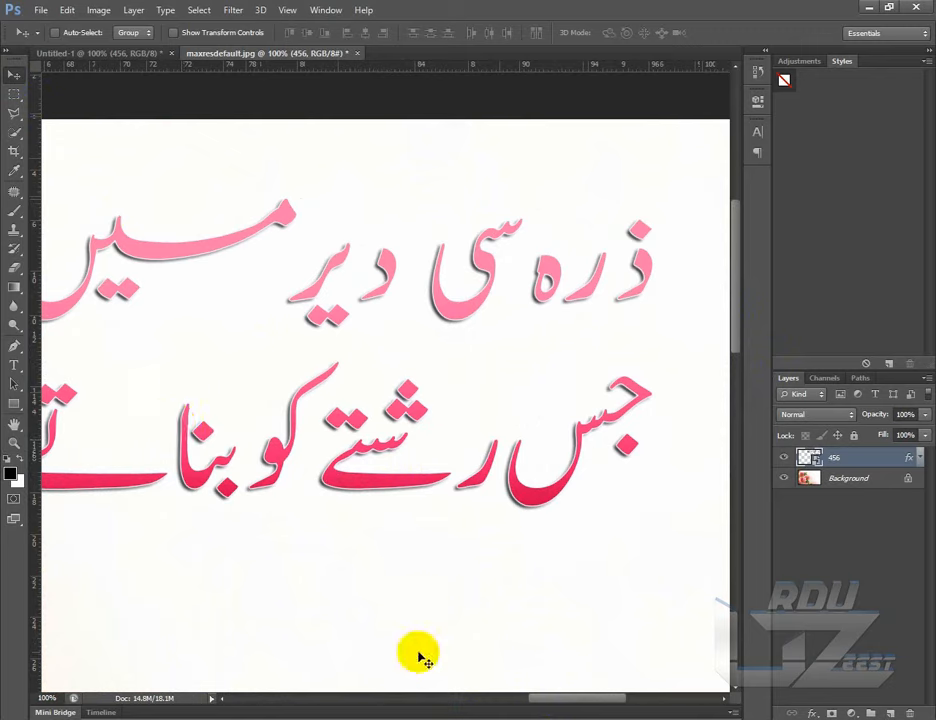